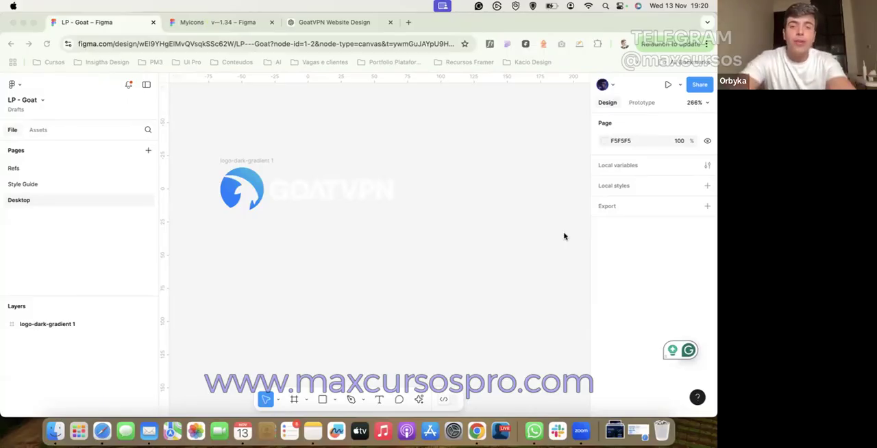
Step: Add a text label reading "Empresa" in an empty area of the canvas above the logo
{"action": "scroll", "coordinate": [381, 317], "scroll_direction": "down", "scroll_amount": 5}
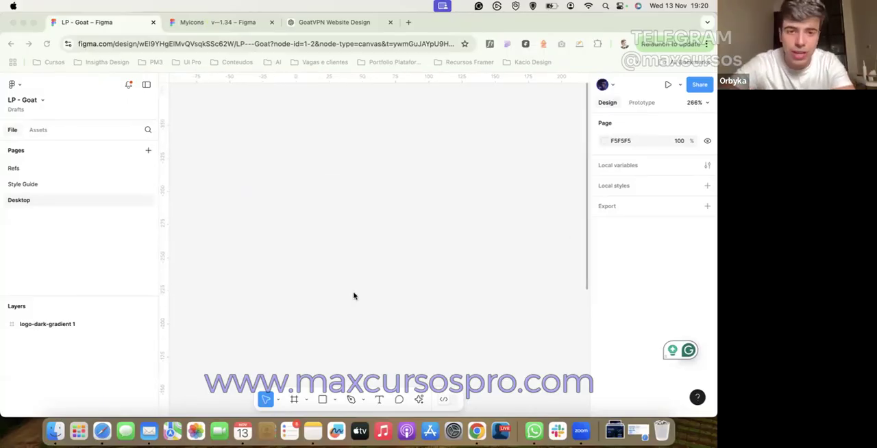
{"action": "left_click", "coordinate": [385, 402]}
{"action": "left_click", "coordinate": [379, 400]}
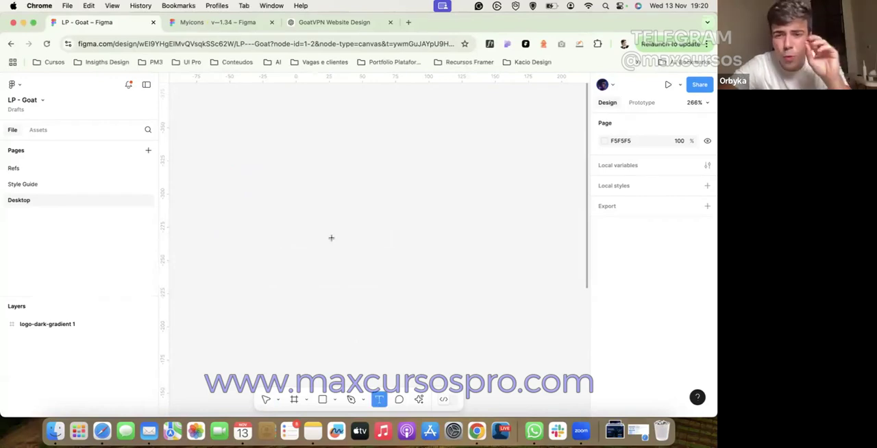
{"action": "left_click", "coordinate": [334, 190]}
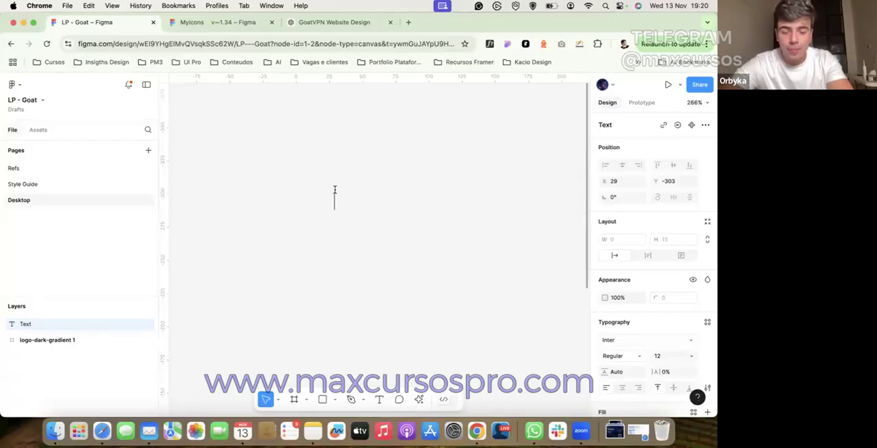
{"action": "type", "text": "Empresa"}
{"action": "key", "text": "Escape"}
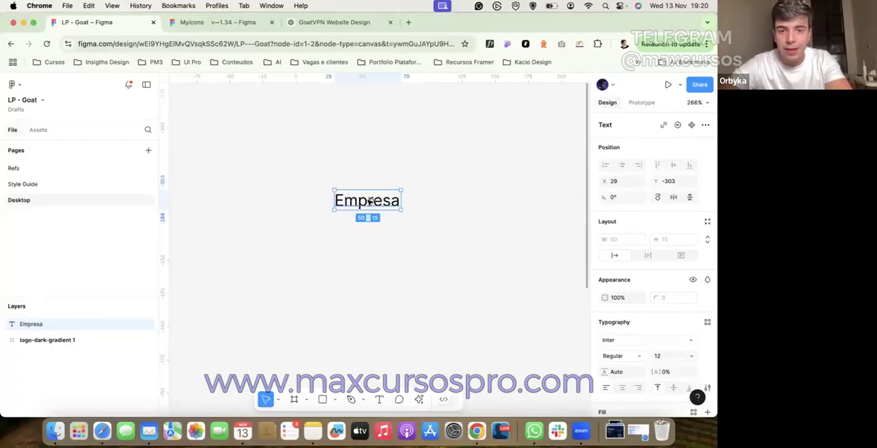
Step: Duplicate the "Empresa" label directly below it and change the copy's text to "PM - Product Managers"
{"action": "left_click_drag", "start_coordinate": [368, 201], "coordinate": [370, 259], "text": "alt"}
{"action": "double_click", "coordinate": [370, 258]}
{"action": "type", "text": "PM"}
{"action": "key", "text": "BackSpace"}
{"action": "type", "text": "M - Produ"}
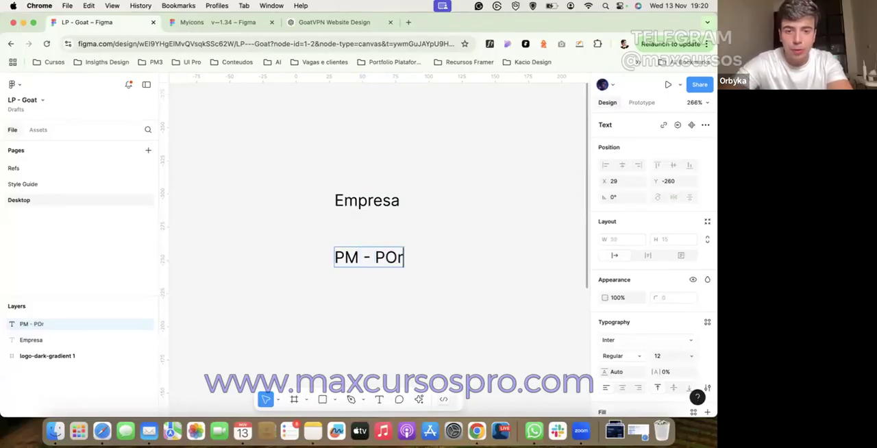
{"action": "type", "text": "ct Managers"}
{"action": "key", "text": "Escape"}
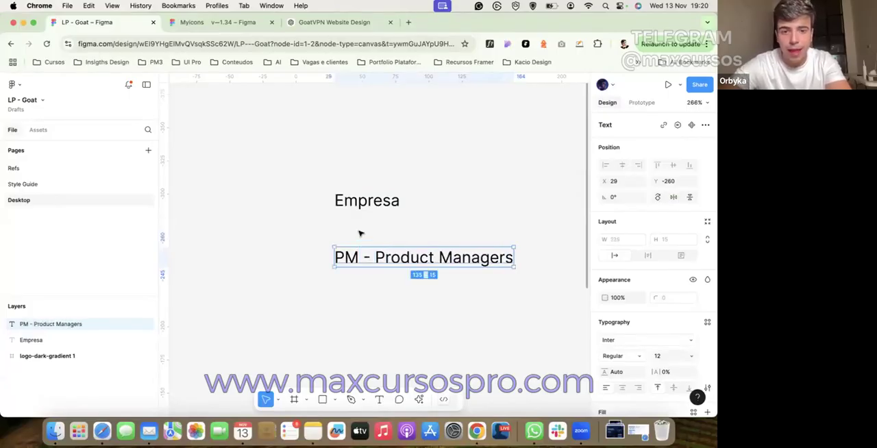
Step: Duplicate the "PM - Product Managers" label beside it on the same line and retype the copy as "PD - Product Desigenrs"
{"action": "scroll", "coordinate": [356, 234], "scroll_direction": "right", "scroll_amount": 2}
{"action": "scroll", "coordinate": [356, 235], "scroll_direction": "down", "scroll_amount": 2}
{"action": "left_click_drag", "start_coordinate": [337, 252], "coordinate": [352, 291]}
{"action": "left_click_drag", "start_coordinate": [500, 278], "coordinate": [513, 253]}
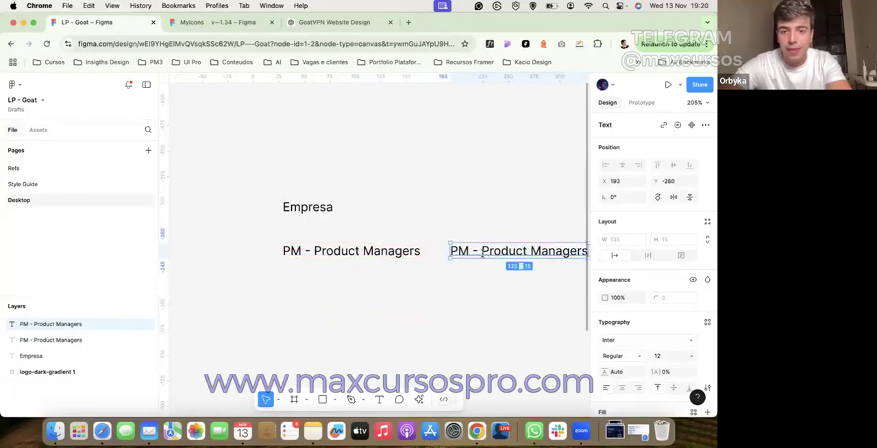
{"action": "key", "text": "Return"}
{"action": "type", "text": "PD - Product "}
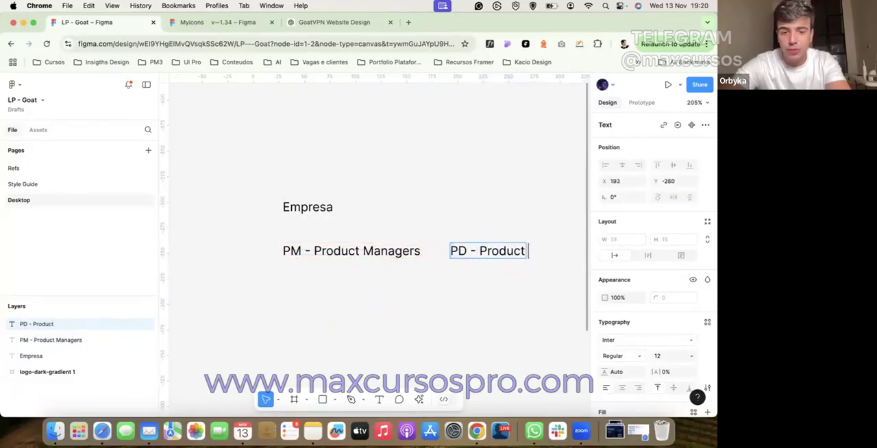
{"action": "type", "text": "Designenrs"}
{"action": "left_click", "coordinate": [432, 195]}
{"action": "scroll", "coordinate": [433, 196], "scroll_direction": "right", "scroll_amount": 5}
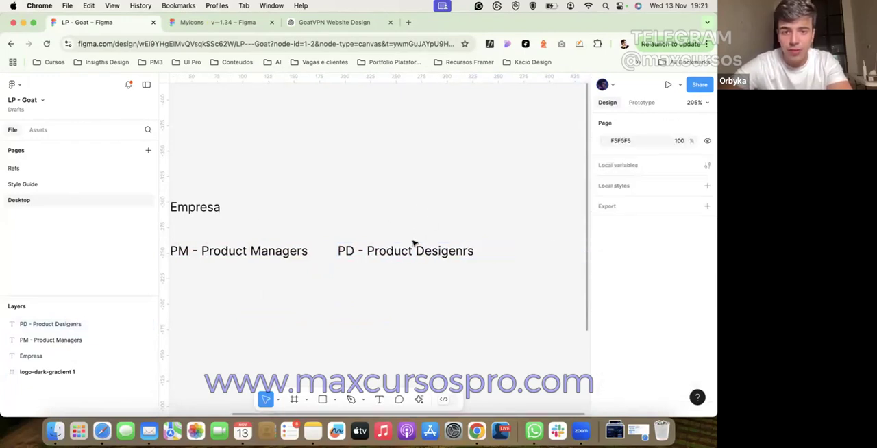
Step: Correct the last word of the PD label so it reads "PD - Product Designer"
{"action": "left_click", "coordinate": [419, 252]}
{"action": "double_click", "coordinate": [419, 252]}
{"action": "double_click", "coordinate": [418, 251]}
{"action": "type", "text": "Designer"}
{"action": "left_click", "coordinate": [459, 194]}
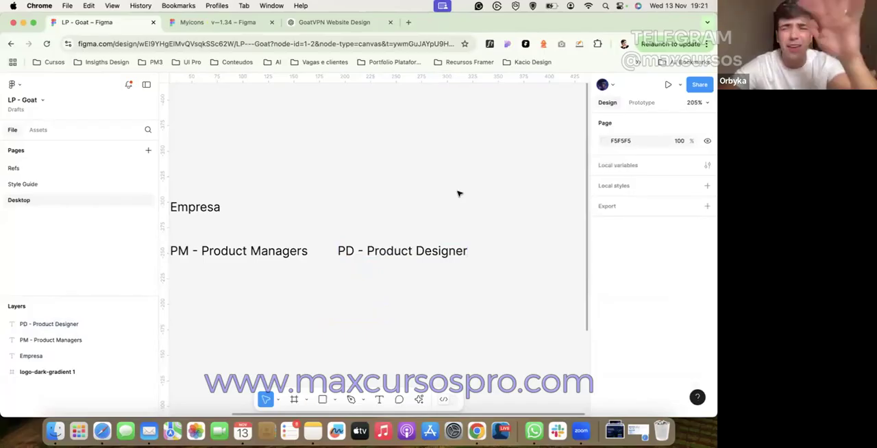
Step: Move the PM and PD labels together so the pair sits centred just beneath "Empresa"
{"action": "scroll", "coordinate": [422, 252], "scroll_direction": "down", "scroll_amount": 2}
{"action": "scroll", "coordinate": [423, 252], "scroll_direction": "left", "scroll_amount": 2}
{"action": "left_click", "coordinate": [416, 229]}
{"action": "left_click", "coordinate": [368, 203]}
{"action": "left_click", "coordinate": [274, 234]}
{"action": "left_click", "coordinate": [392, 236], "text": "shift"}
{"action": "left_click_drag", "start_coordinate": [393, 233], "coordinate": [269, 218]}
{"action": "left_click", "coordinate": [304, 168]}
{"action": "scroll", "coordinate": [304, 168], "scroll_direction": "left", "scroll_amount": 1}
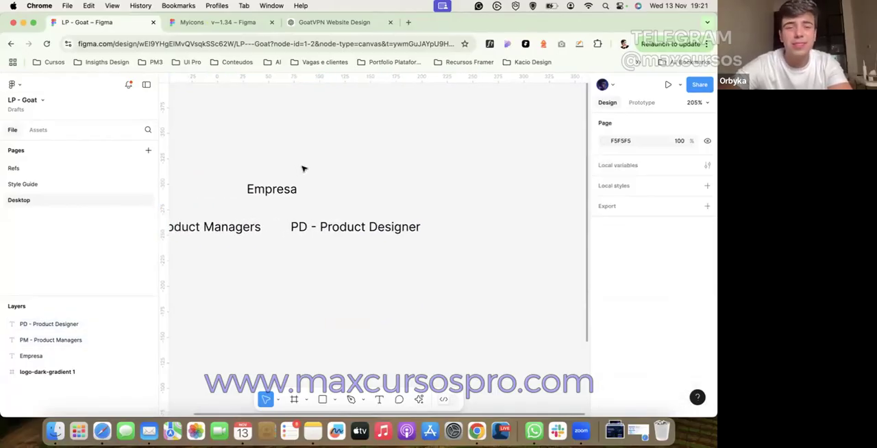
{"action": "left_click", "coordinate": [239, 230]}
{"action": "left_click", "coordinate": [318, 262]}
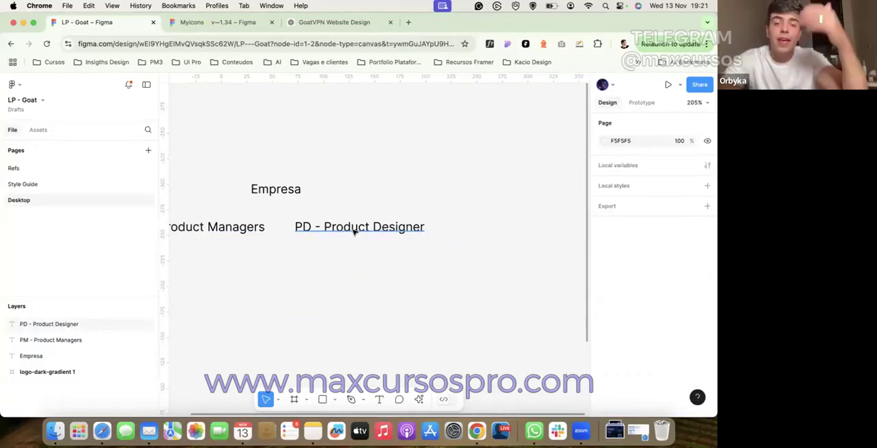
{"action": "left_click_drag", "start_coordinate": [348, 209], "coordinate": [205, 231]}
{"action": "left_click", "coordinate": [215, 248]}
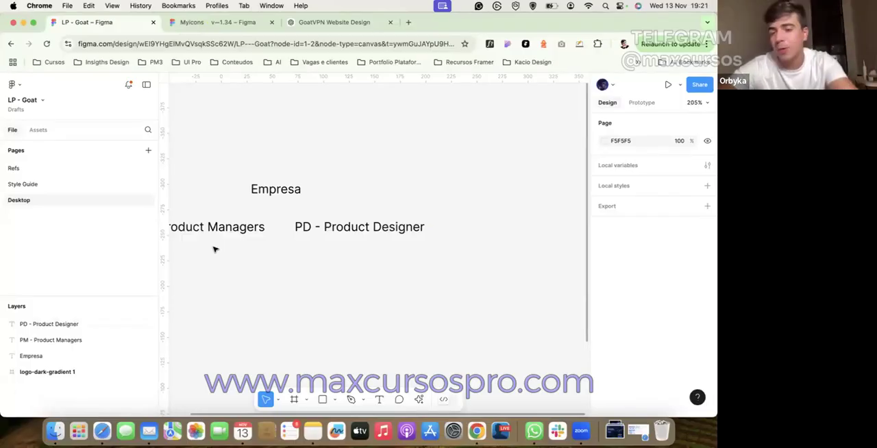
{"action": "scroll", "coordinate": [213, 265], "scroll_direction": "left", "scroll_amount": 3}
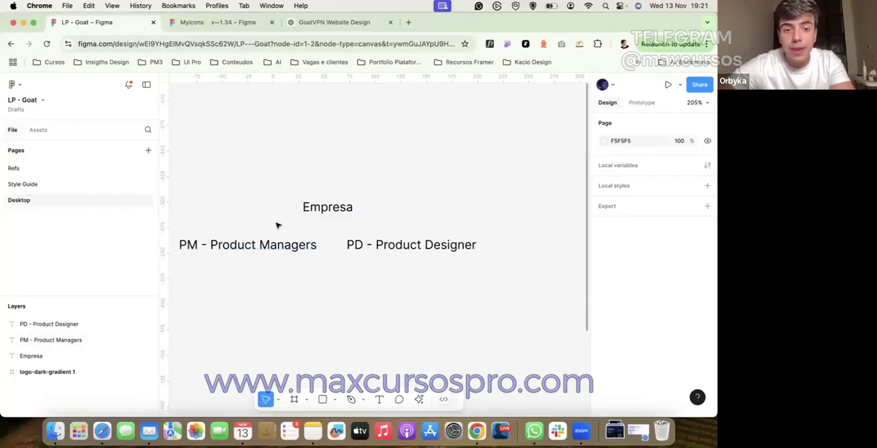
Step: Duplicate the "PM - Product Managers" label below itself and change the copy's text to "Propor PM"
{"action": "left_click_drag", "start_coordinate": [282, 241], "coordinate": [283, 279]}
{"action": "double_click", "coordinate": [270, 286]}
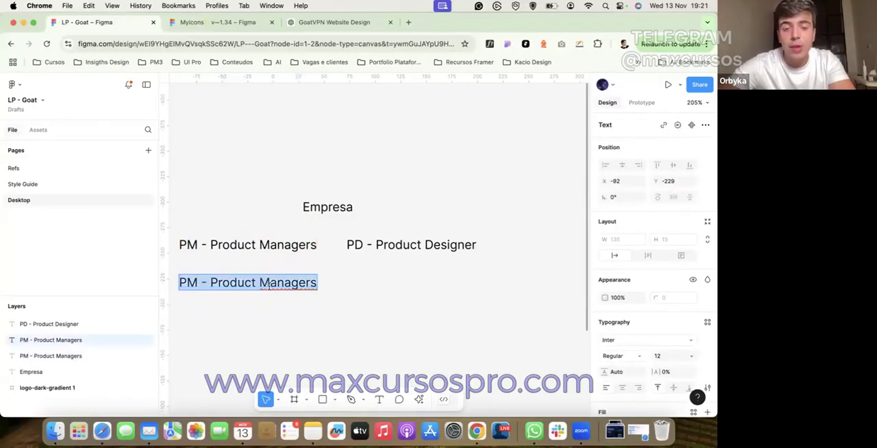
{"action": "type", "text": "prop"}
{"action": "key", "text": "BackSpace"}
{"action": "key", "text": "BackSpace"}
{"action": "key", "text": "BackSpace"}
{"action": "key", "text": "BackSpace"}
{"action": "type", "text": "Propoe -"}
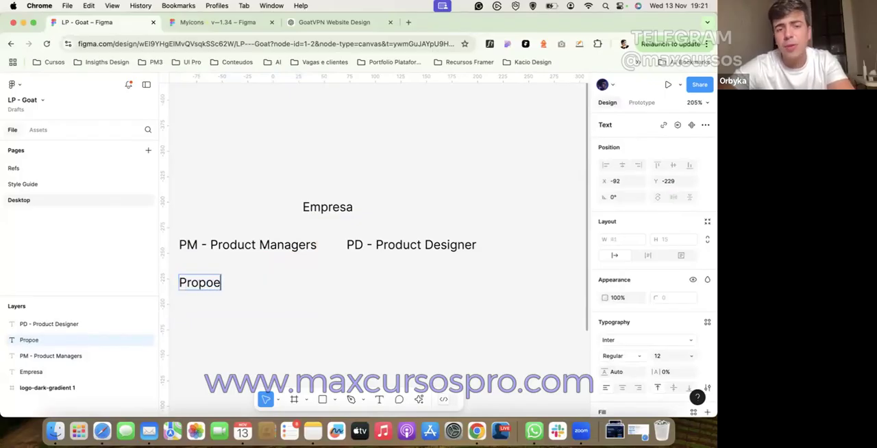
{"action": "key", "text": "BackSpace"}
{"action": "key", "text": "BackSpace"}
{"action": "key", "text": "BackSpace"}
{"action": "key", "text": "BackSpace"}
{"action": "key", "text": "BackSpace"}
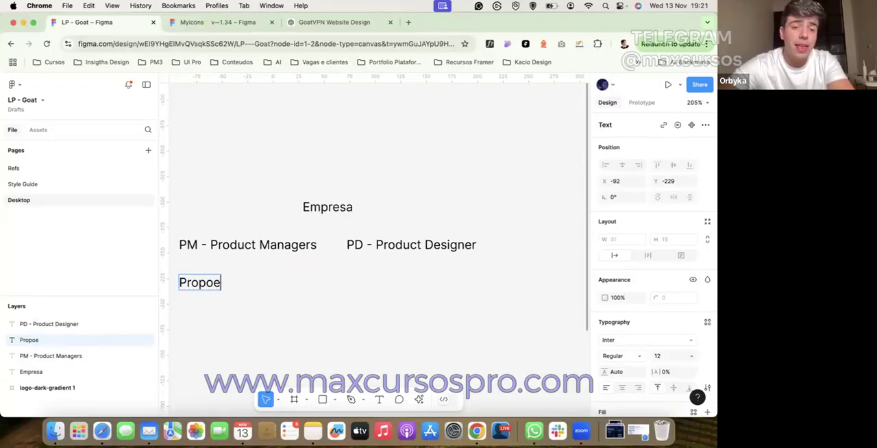
{"action": "type", "text": "or"}
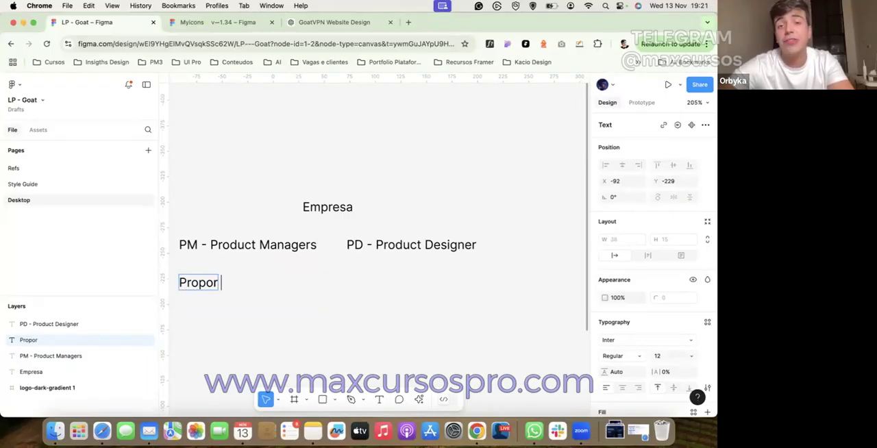
{"action": "type", "text": " PM"}
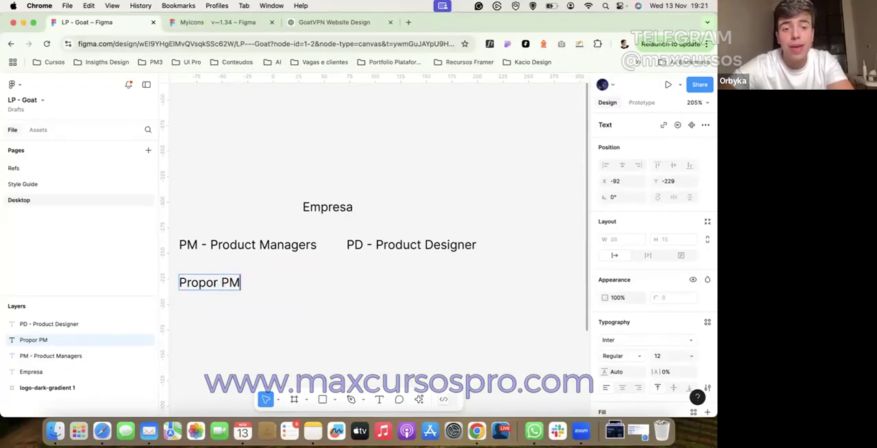
{"action": "key", "text": "Escape"}
Step: Place a copy of the "Propor PM" label lower down, roughly centred under the two role labels
{"action": "double_click", "coordinate": [300, 250]}
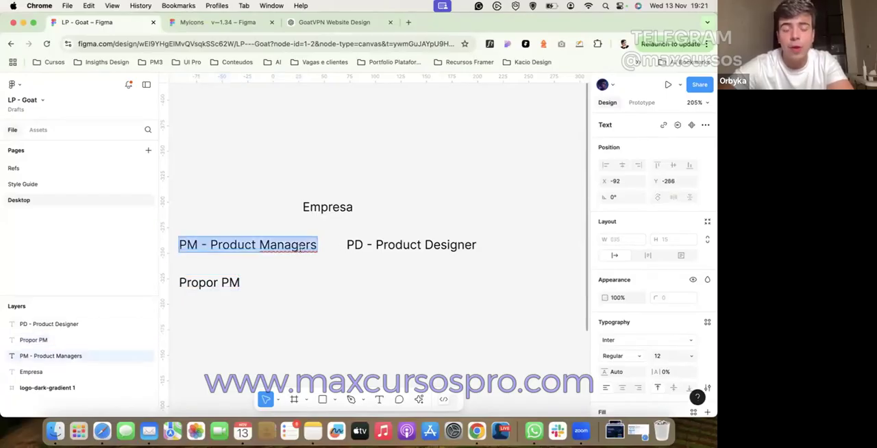
{"action": "key", "text": "Escape"}
{"action": "left_click", "coordinate": [367, 244]}
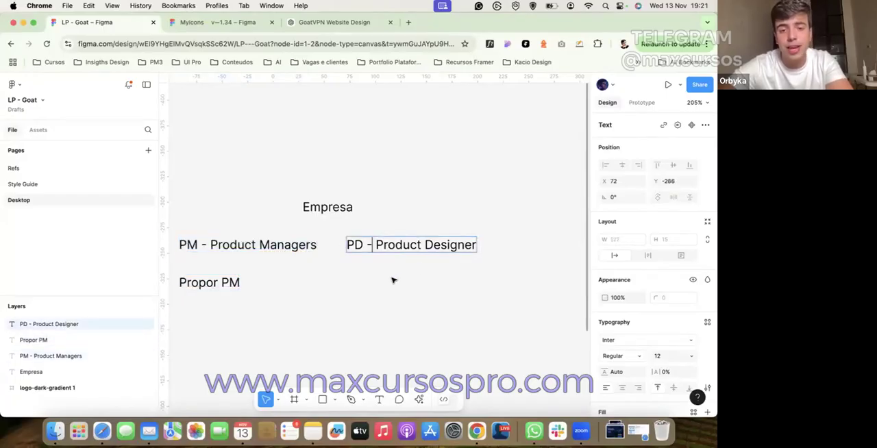
{"action": "left_click", "coordinate": [189, 321]}
{"action": "left_click_drag", "start_coordinate": [189, 322], "coordinate": [328, 317]}
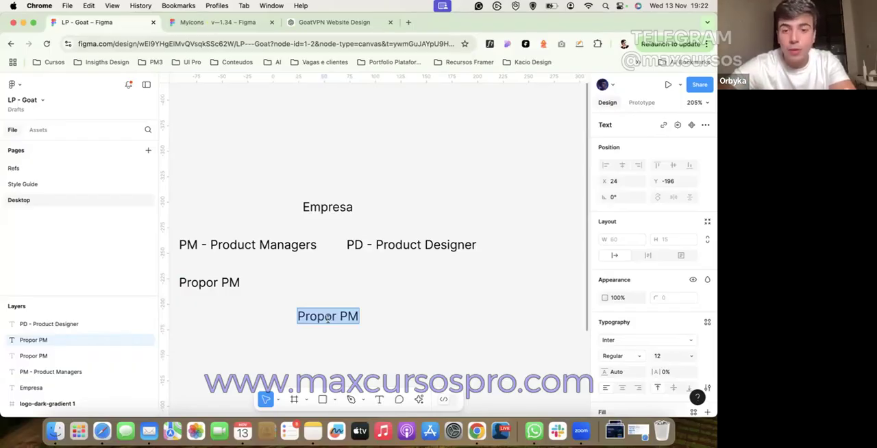
Step: Change the upper "Propor PM" label to "Funcionalidade - Fluxo novo - Projeto Novo" and centre it beneath the role labels
{"action": "left_click", "coordinate": [211, 284]}
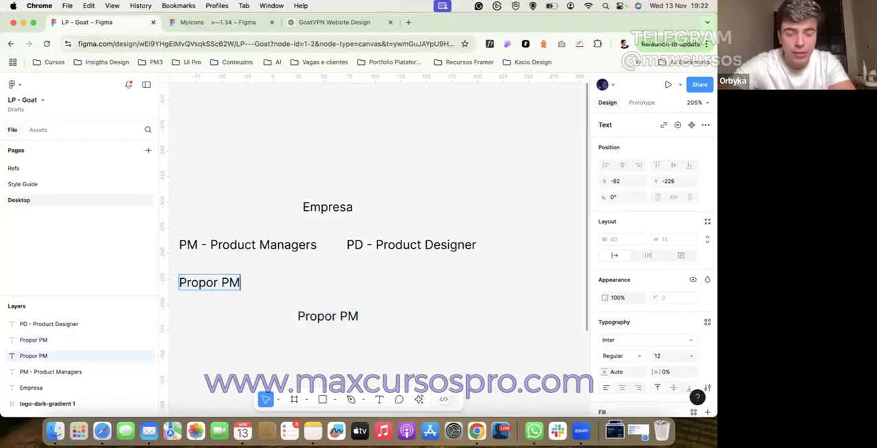
{"action": "key", "text": "Return"}
{"action": "type", "text": "F"}
{"action": "key", "text": "BackSpace"}
{"action": "type", "text": "Fun"}
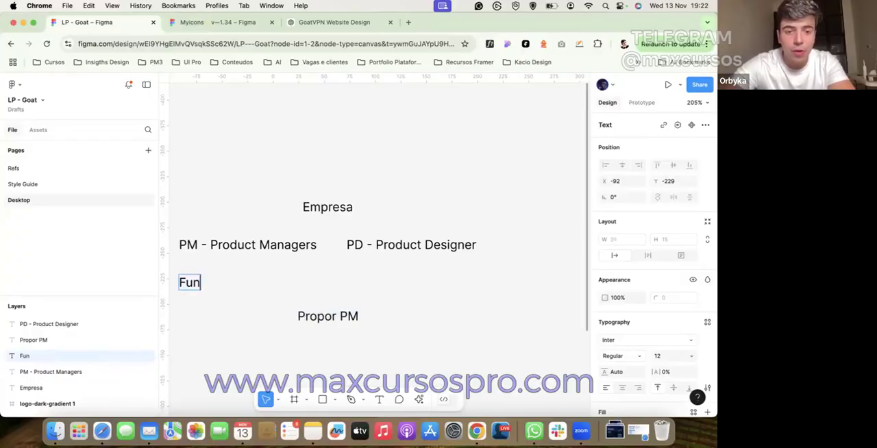
{"action": "type", "text": "cionalidade - "}
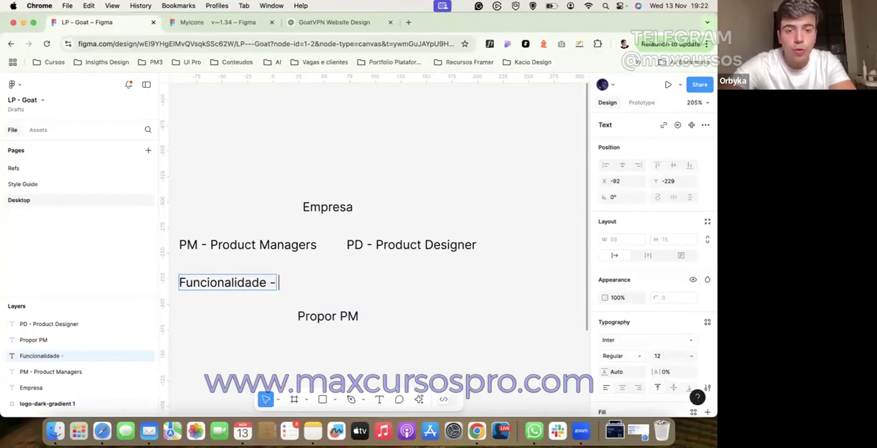
{"action": "type", "text": "Fluxo novo -"}
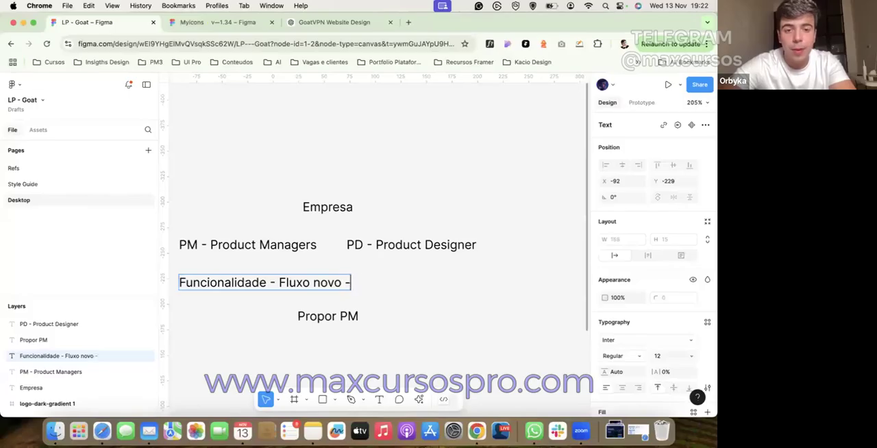
{"action": "type", "text": " Projeto Novo"}
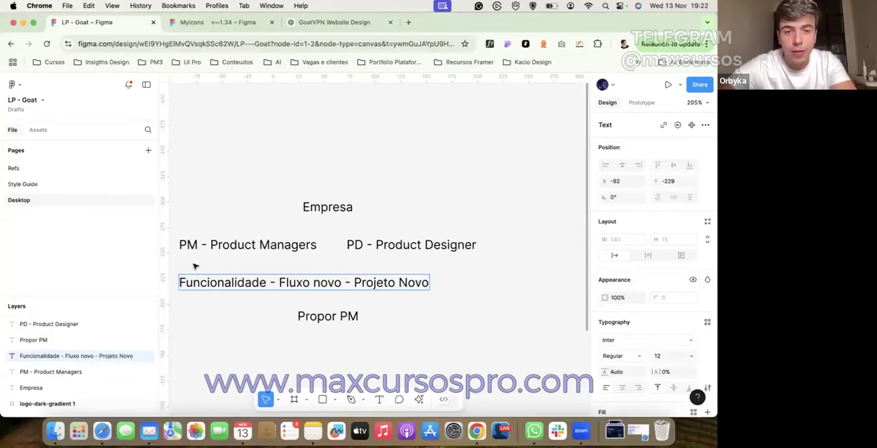
{"action": "key", "text": "Escape"}
{"action": "left_click_drag", "start_coordinate": [303, 284], "coordinate": [327, 282]}
Step: Replace the remaining "Propor PM" text with "KPI - Objetivo da Empresa - Quais métricas estamos buscando"
{"action": "double_click", "coordinate": [337, 314]}
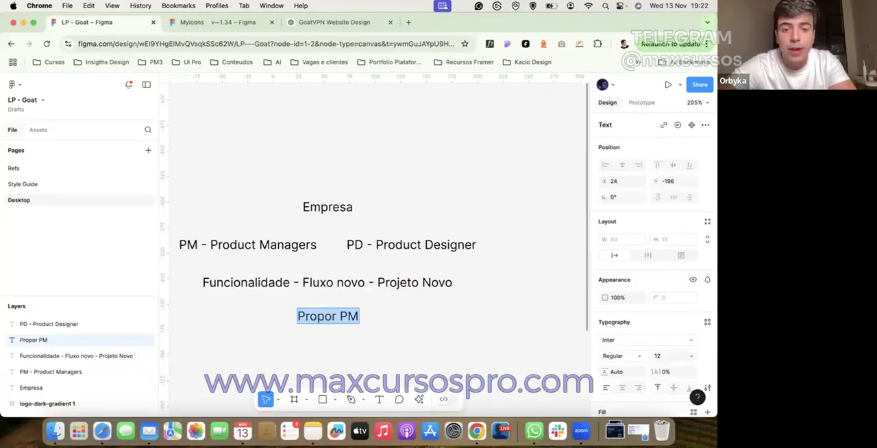
{"action": "type", "text": "KPI -"}
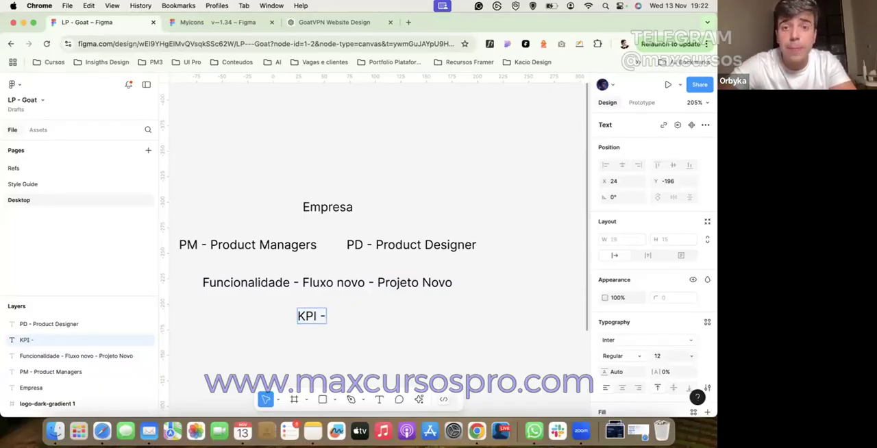
{"action": "type", "text": " O"}
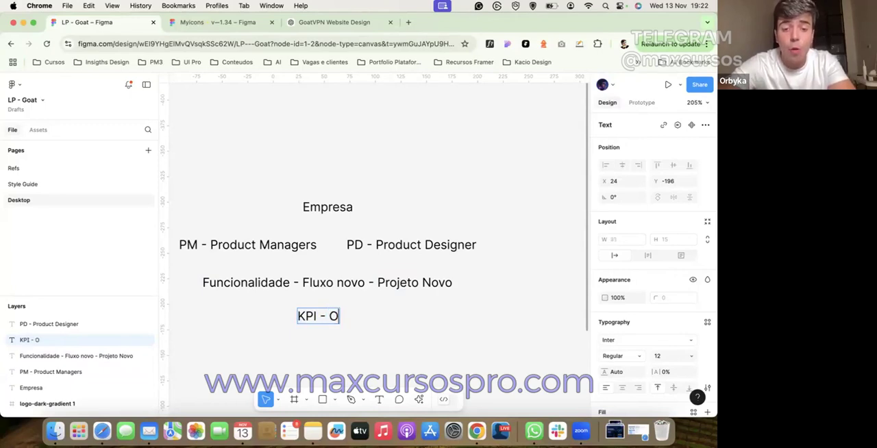
{"action": "type", "text": "bjetivo da Empresa ."}
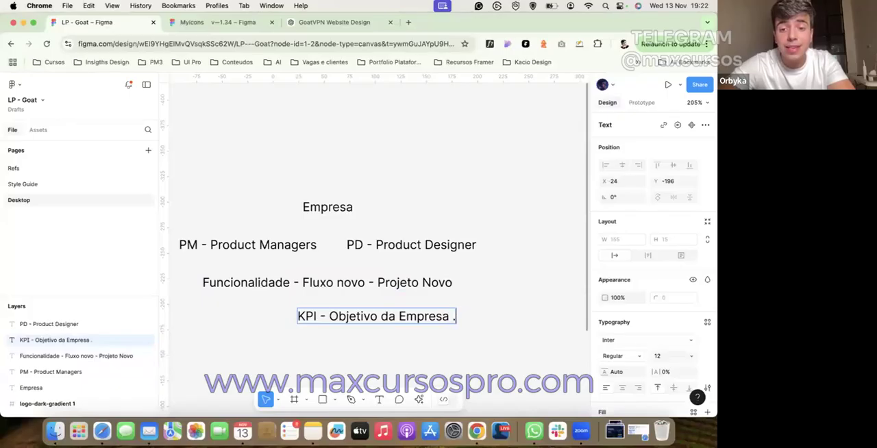
{"action": "key", "text": "BackSpace"}
{"action": "type", "text": "- Quais m"}
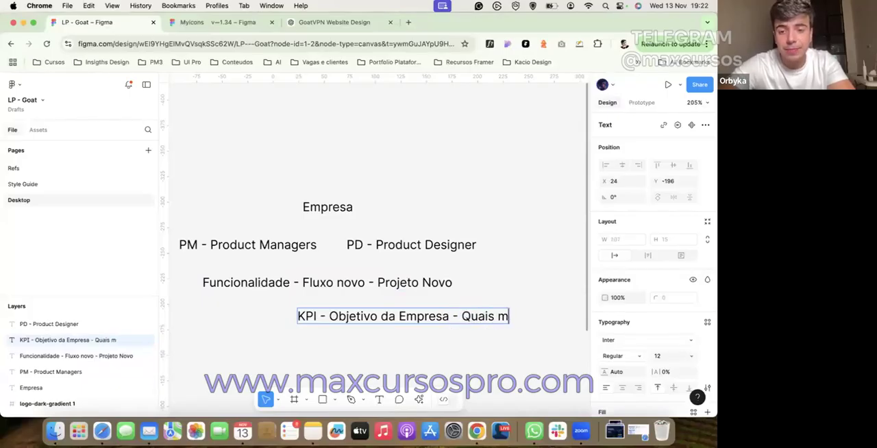
{"action": "type", "text": "etricas estamo"}
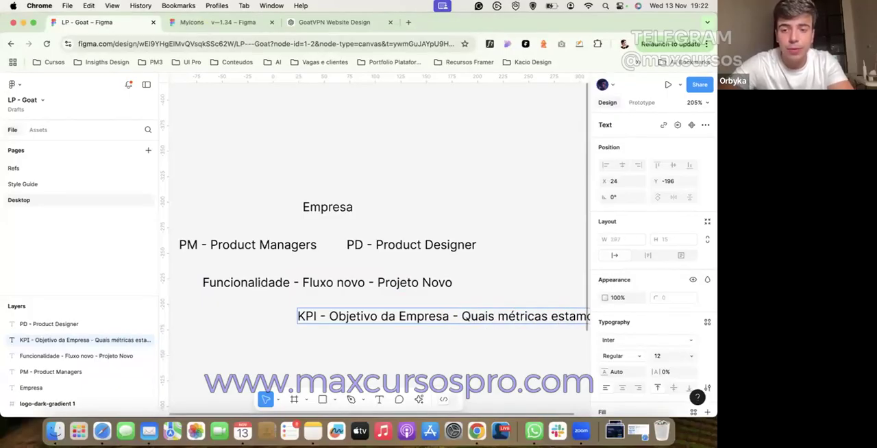
{"action": "left_click", "coordinate": [325, 283]}
Step: Move the KPI line sideways so it is centred beneath the "Funcionalidade" line
{"action": "left_click", "coordinate": [390, 373]}
{"action": "left_click", "coordinate": [417, 330]}
{"action": "left_click_drag", "start_coordinate": [429, 317], "coordinate": [276, 333]}
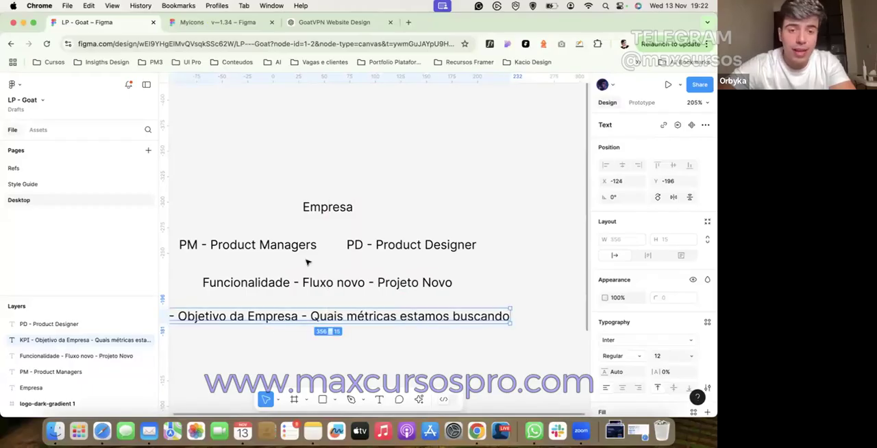
{"action": "left_click", "coordinate": [325, 286]}
{"action": "key", "text": "Return"}
{"action": "left_click", "coordinate": [382, 356]}
{"action": "scroll", "coordinate": [381, 356], "scroll_direction": "left", "scroll_amount": 1}
{"action": "left_click_drag", "start_coordinate": [347, 171], "coordinate": [358, 286]}
{"action": "left_click", "coordinate": [356, 214]}
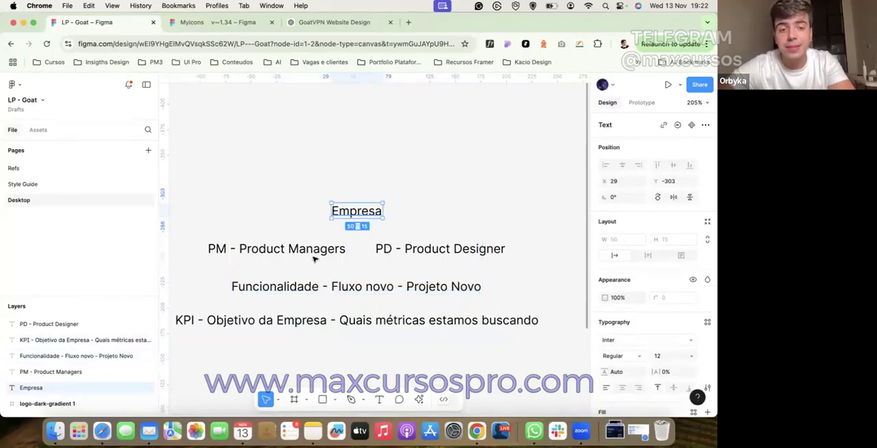
{"action": "double_click", "coordinate": [198, 326]}
{"action": "left_click", "coordinate": [196, 321]}
{"action": "double_click", "coordinate": [182, 321]}
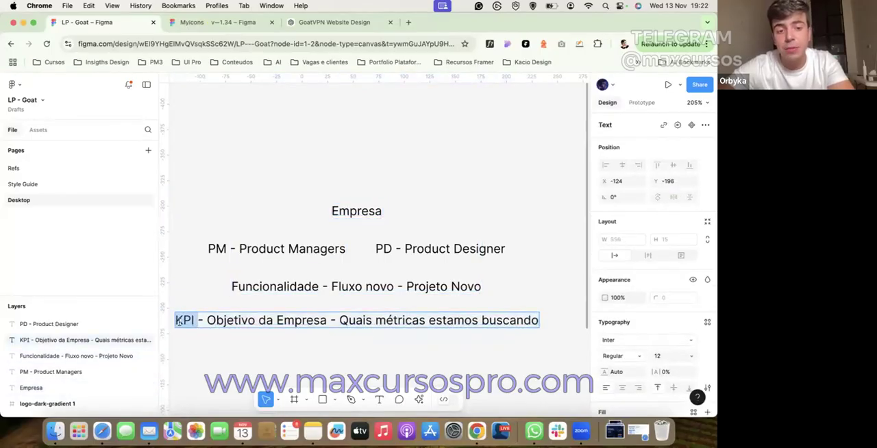
{"action": "key", "text": "Escape"}
{"action": "key", "text": "Escape"}
{"action": "scroll", "coordinate": [341, 244], "scroll_direction": "down", "scroll_amount": 2}
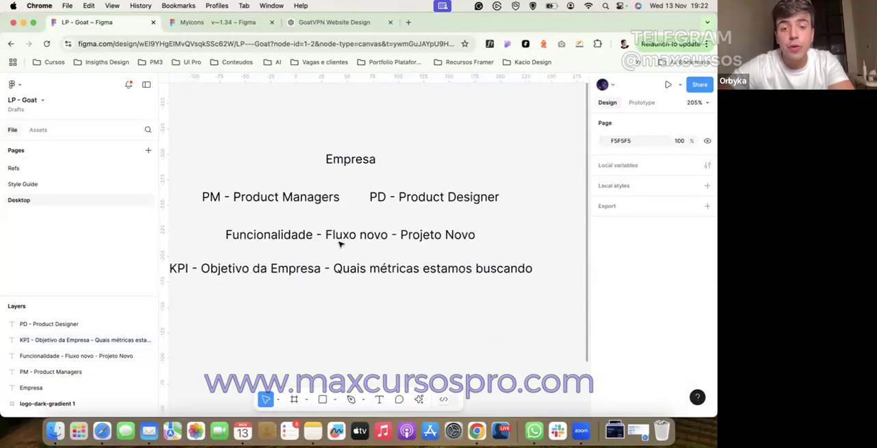
{"action": "double_click", "coordinate": [288, 231]}
{"action": "key", "text": "Escape"}
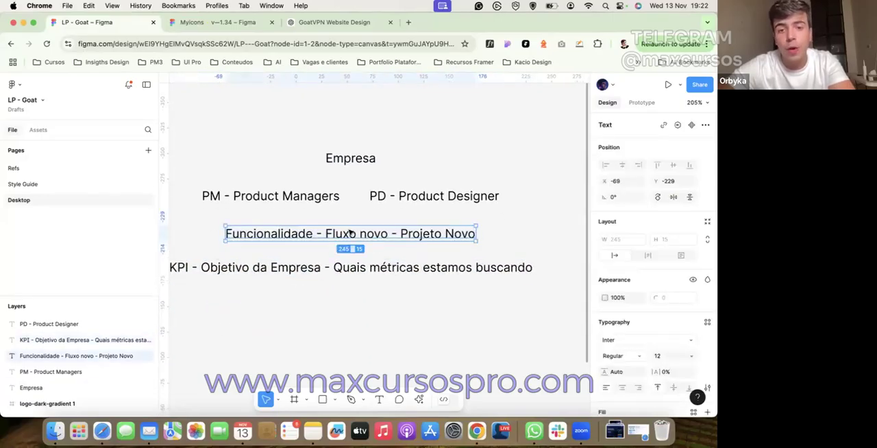
{"action": "double_click", "coordinate": [349, 232]}
{"action": "key", "text": "Escape"}
{"action": "key", "text": "Escape"}
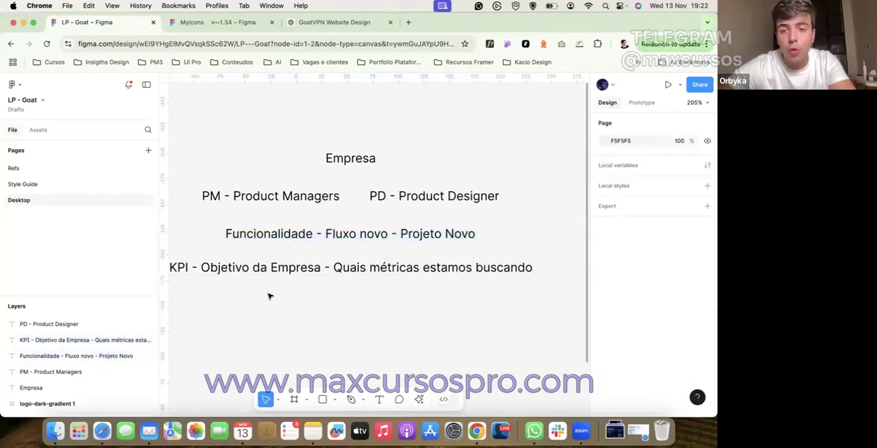
Step: Add question marks to the KPI line so it reads "KPI? - Objetivo da Empresa? - Quais métricas estamos buscando?"
{"action": "double_click", "coordinate": [190, 269]}
{"action": "left_click", "coordinate": [189, 269]}
{"action": "type", "text": "?"}
{"action": "left_click", "coordinate": [327, 268]}
{"action": "type", "text": "?"}
{"action": "scroll", "coordinate": [363, 268], "scroll_direction": "right", "scroll_amount": 5}
{"action": "scroll", "coordinate": [363, 269], "scroll_direction": "down", "scroll_amount": 1}
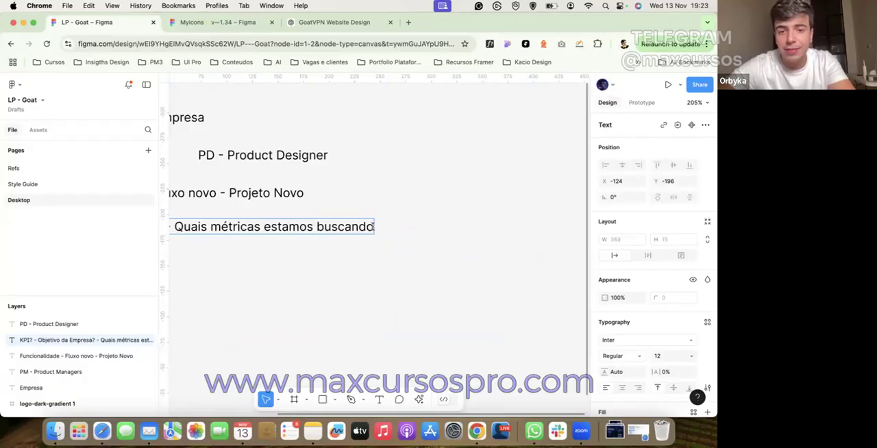
{"action": "left_click", "coordinate": [373, 227]}
{"action": "type", "text": "?"}
{"action": "left_click", "coordinate": [354, 256]}
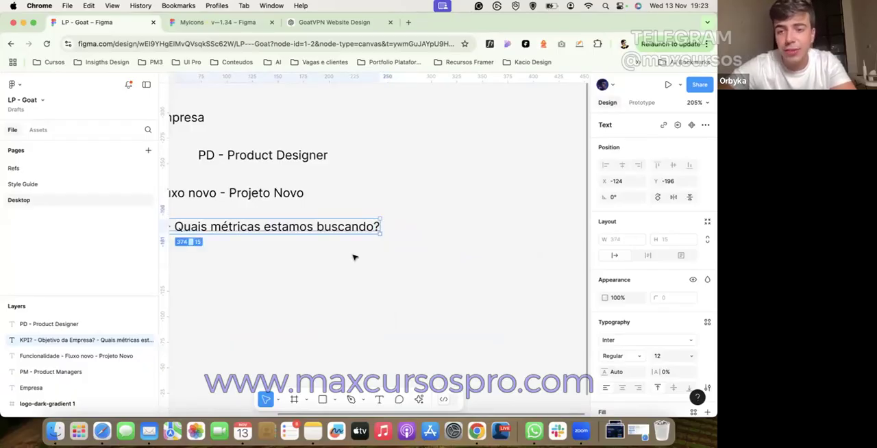
{"action": "left_click", "coordinate": [354, 256]}
Step: Duplicate the KPI line just below itself and change the copy's text to "IMPACTAR DIRETAMENTE NESSE KPI"
{"action": "scroll", "coordinate": [354, 257], "scroll_direction": "left", "scroll_amount": 4}
{"action": "scroll", "coordinate": [354, 256], "scroll_direction": "down", "scroll_amount": 1}
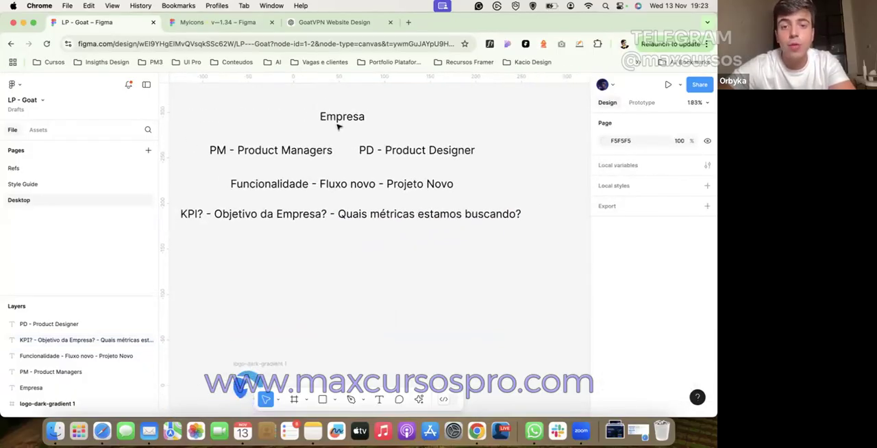
{"action": "left_click_drag", "start_coordinate": [317, 213], "coordinate": [315, 247]}
{"action": "double_click", "coordinate": [315, 248]}
{"action": "type", "text": "IMPACTAR DIRETAMENTE NESE"}
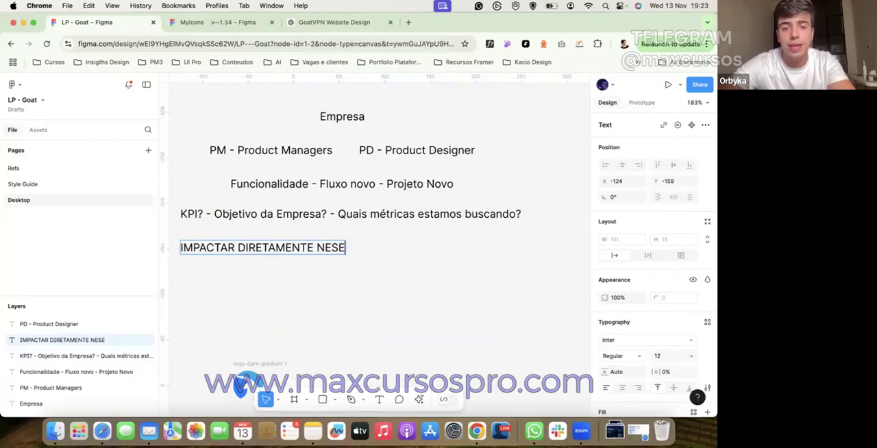
{"action": "key", "text": "BackSpace"}
{"action": "type", "text": "SE KPI"}
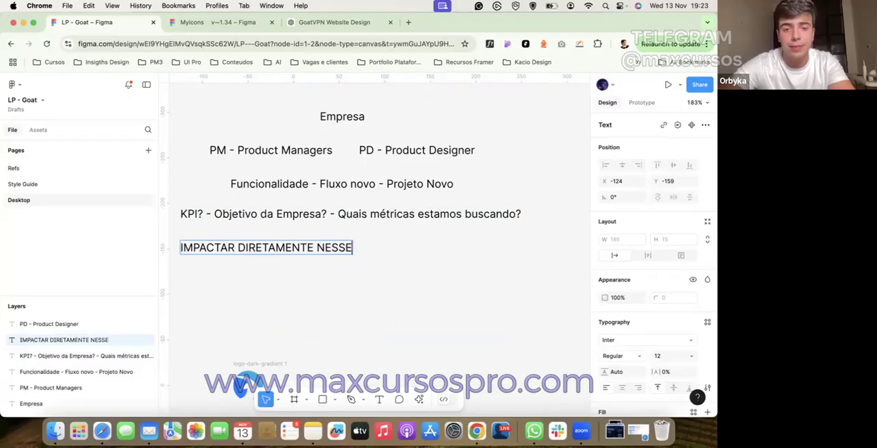
{"action": "left_click", "coordinate": [341, 298]}
Step: Centre the "IMPACTAR" line under the KPI line and place a centred copy beneath it reading "METRIFICAR o que você fez?"
{"action": "left_click_drag", "start_coordinate": [322, 248], "coordinate": [377, 273]}
{"action": "type", "text": "ME"}
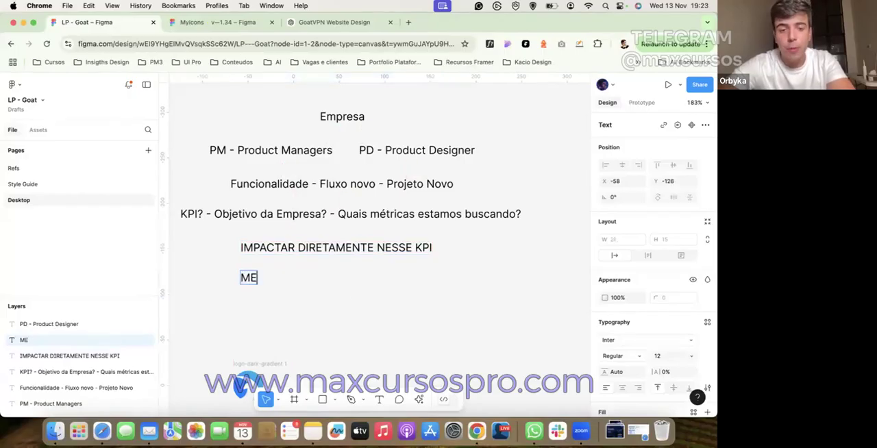
{"action": "type", "text": "TRIFICA"}
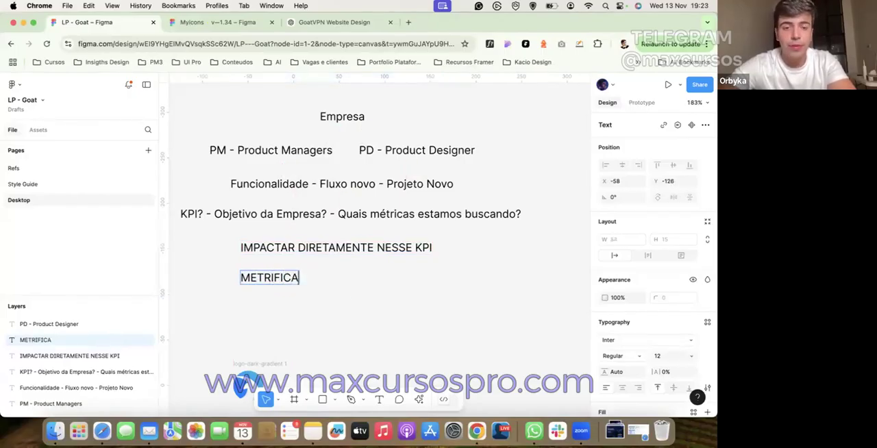
{"action": "type", "text": "R o que você fez?"}
{"action": "left_click", "coordinate": [315, 292]}
{"action": "left_click_drag", "start_coordinate": [315, 286], "coordinate": [340, 285]}
{"action": "left_click", "coordinate": [334, 299]}
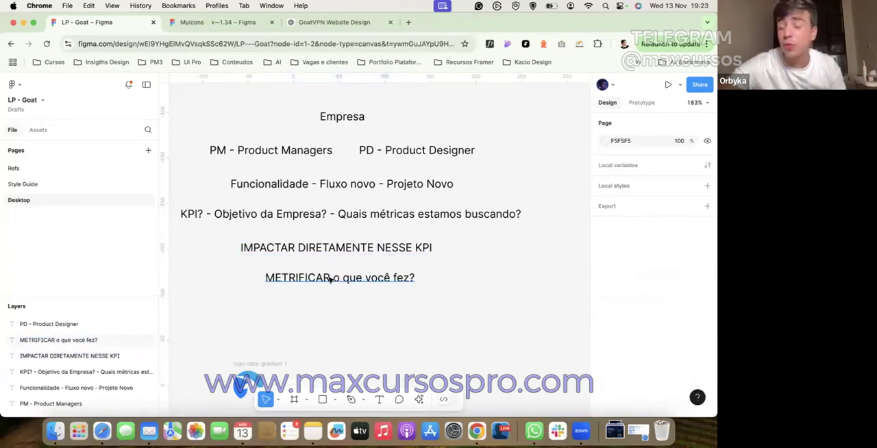
Step: Move all seven text lines of the diagram up together, farther away from the logo
{"action": "key", "text": "ctrl+a"}
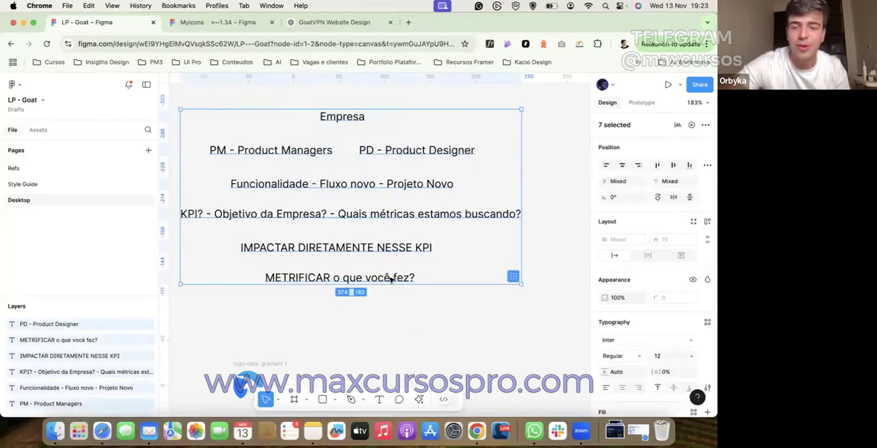
{"action": "scroll", "coordinate": [390, 278], "scroll_direction": "down", "scroll_amount": 3}
{"action": "scroll", "coordinate": [370, 171], "scroll_direction": "down", "scroll_amount": 3}
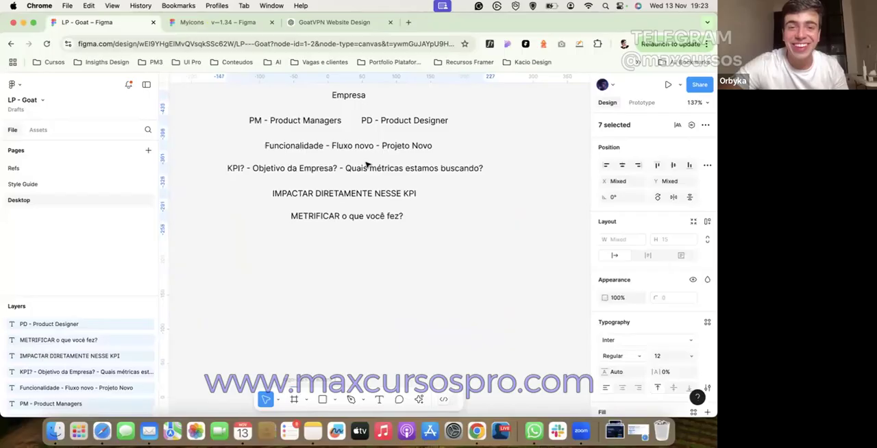
{"action": "left_click", "coordinate": [343, 262]}
{"action": "scroll", "coordinate": [342, 262], "scroll_direction": "down", "scroll_amount": 3}
{"action": "left_click_drag", "start_coordinate": [297, 233], "coordinate": [429, 331]}
{"action": "left_click", "coordinate": [460, 301]}
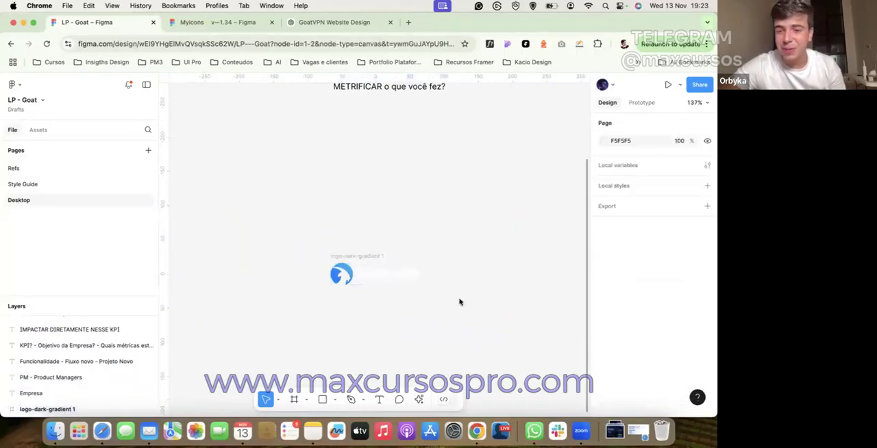
{"action": "left_click_drag", "start_coordinate": [268, 238], "coordinate": [472, 318]}
{"action": "left_click", "coordinate": [473, 319]}
{"action": "scroll", "coordinate": [421, 304], "scroll_direction": "up", "scroll_amount": 3}
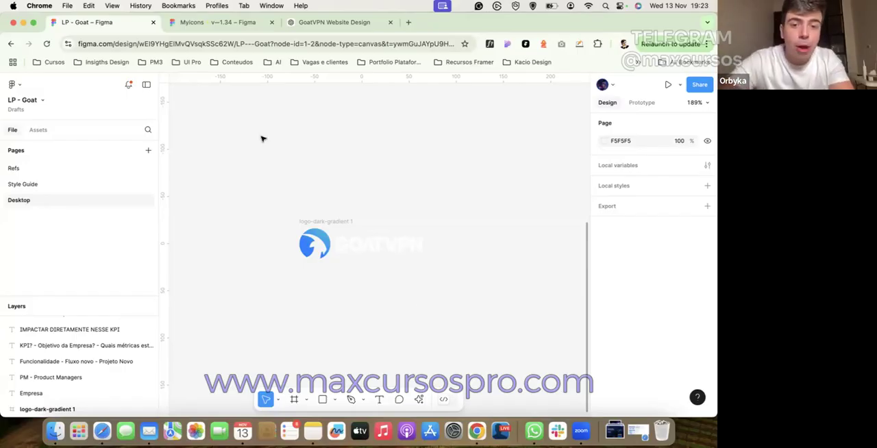
{"action": "left_click_drag", "start_coordinate": [243, 150], "coordinate": [236, 206]}
{"action": "left_click", "coordinate": [461, 293]}
Step: Switch to the ChatGPT conversation and review the GoatVPN website brief's sections, starting from the Hero section
{"action": "left_click", "coordinate": [322, 22]}
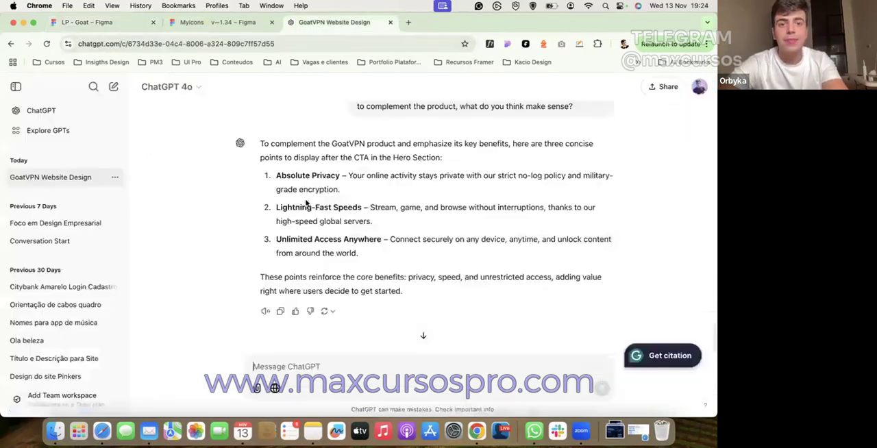
{"action": "scroll", "coordinate": [306, 206], "scroll_direction": "up", "scroll_amount": 5}
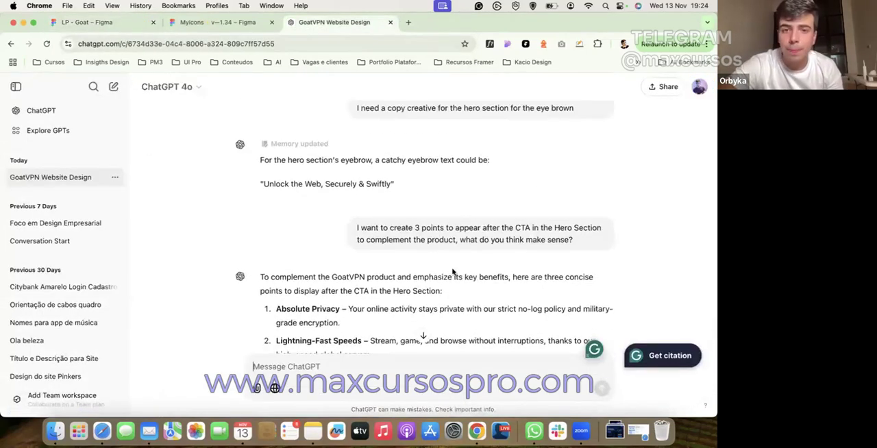
{"action": "scroll", "coordinate": [452, 271], "scroll_direction": "up", "scroll_amount": 10}
{"action": "scroll", "coordinate": [452, 252], "scroll_direction": "up", "scroll_amount": 15}
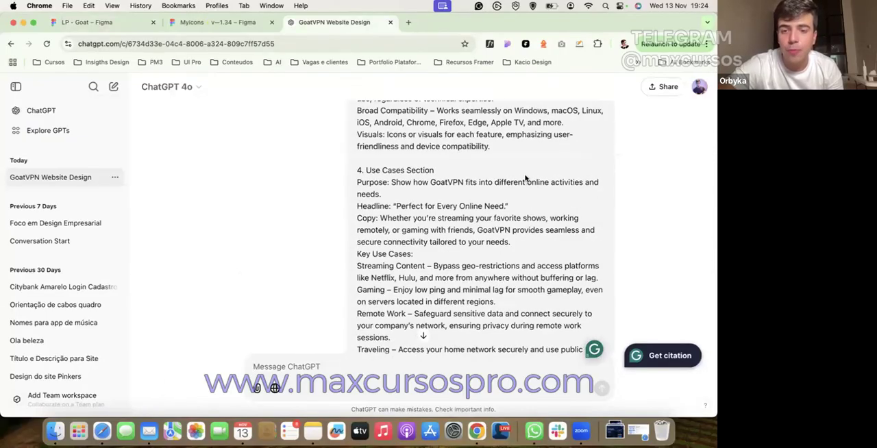
{"action": "scroll", "coordinate": [437, 271], "scroll_direction": "up", "scroll_amount": 15}
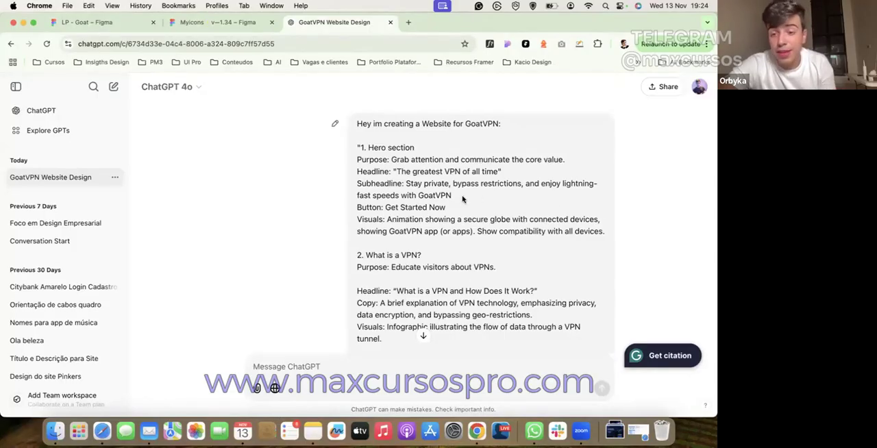
{"action": "scroll", "coordinate": [412, 213], "scroll_direction": "down", "scroll_amount": 2}
{"action": "scroll", "coordinate": [412, 213], "scroll_direction": "up", "scroll_amount": 2}
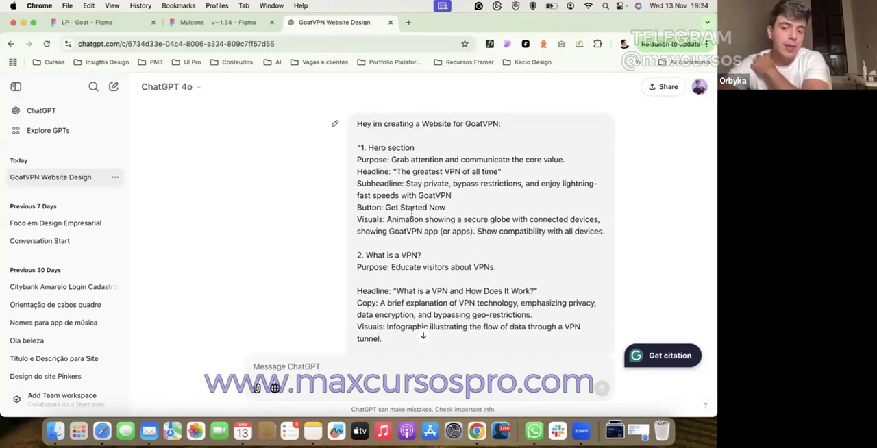
{"action": "scroll", "coordinate": [412, 214], "scroll_direction": "down", "scroll_amount": 2}
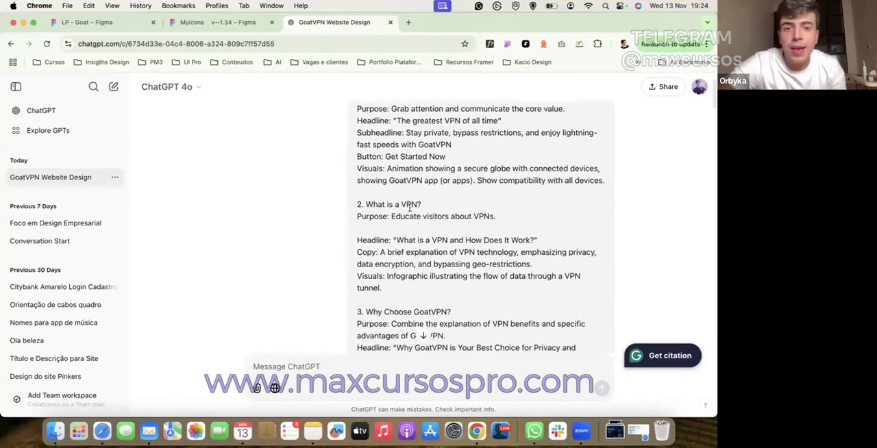
{"action": "scroll", "coordinate": [411, 214], "scroll_direction": "up", "scroll_amount": 2}
{"action": "left_click_drag", "start_coordinate": [372, 145], "coordinate": [389, 145]}
{"action": "left_click", "coordinate": [390, 146]}
Step: Return to the Figma file, add a page named "Arquitetura" and place it between the Style Guide and Desktop pages
{"action": "left_click", "coordinate": [127, 26]}
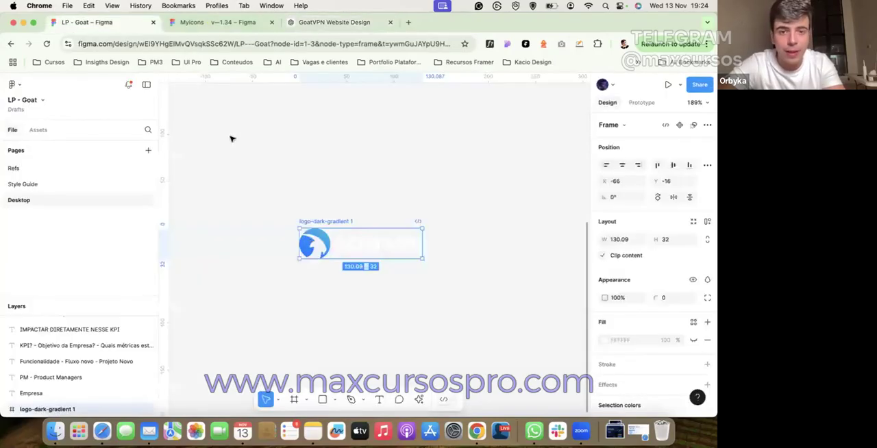
{"action": "left_click", "coordinate": [232, 139]}
{"action": "left_click", "coordinate": [148, 150]}
{"action": "type", "text": "Arquitetura"}
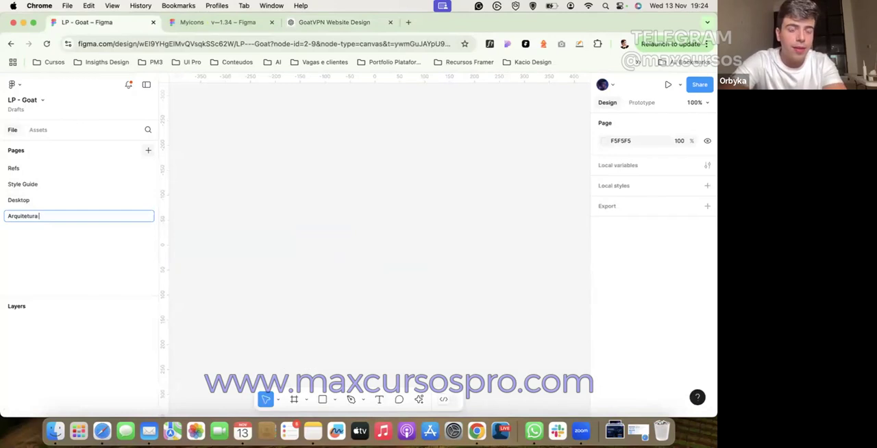
{"action": "key", "text": "Return"}
{"action": "left_click_drag", "start_coordinate": [50, 211], "coordinate": [65, 199]}
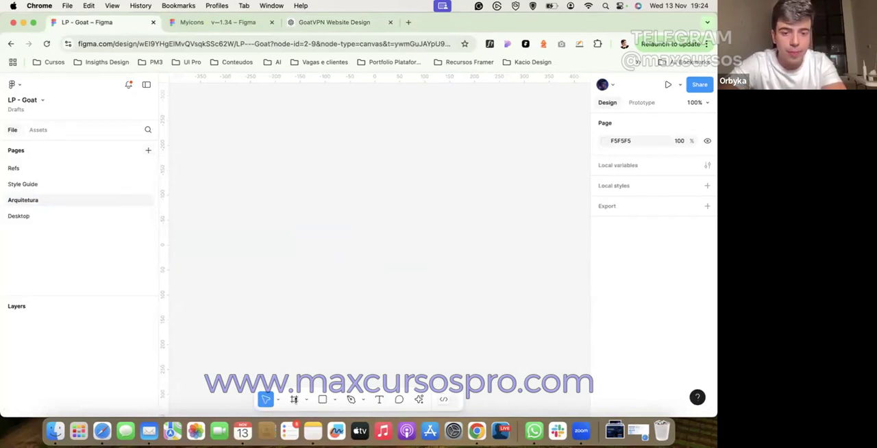
Step: Create a frame on the empty Arquitetura page and set its size to 1440 × 1080
{"action": "left_click", "coordinate": [293, 398]}
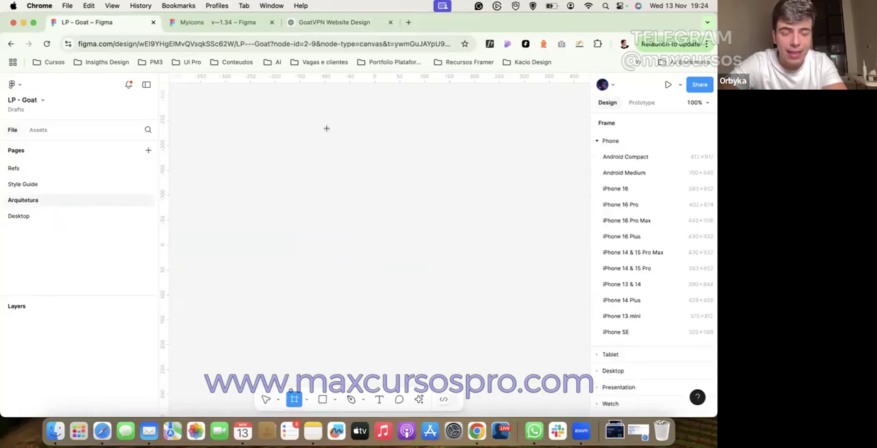
{"action": "left_click", "coordinate": [330, 128]}
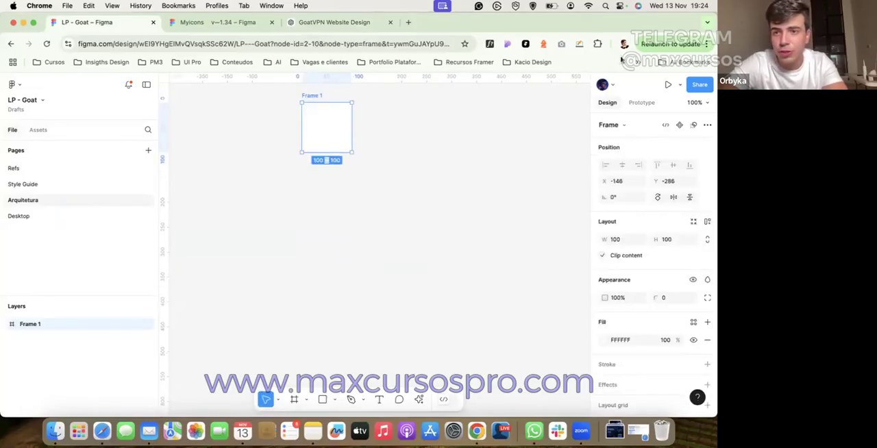
{"action": "scroll", "coordinate": [621, 165], "scroll_direction": "down", "scroll_amount": 2}
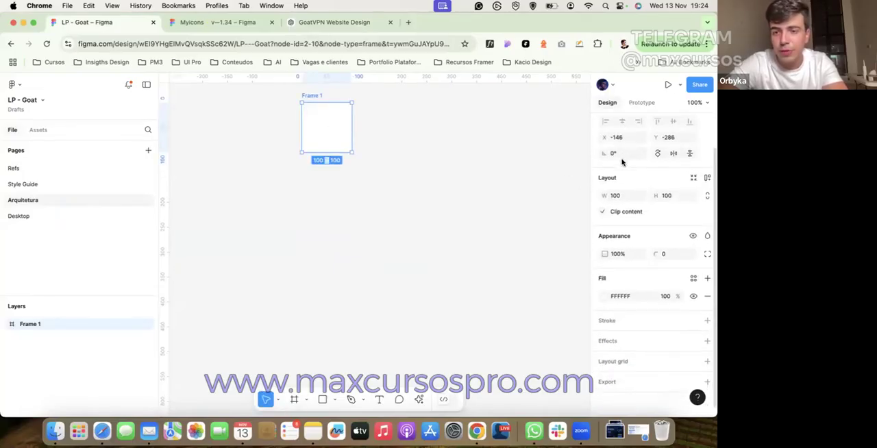
{"action": "left_click", "coordinate": [620, 196]}
{"action": "type", "text": "1440"}
{"action": "key", "text": "Tab"}
{"action": "type", "text": "1080"}
{"action": "key", "text": "Return"}
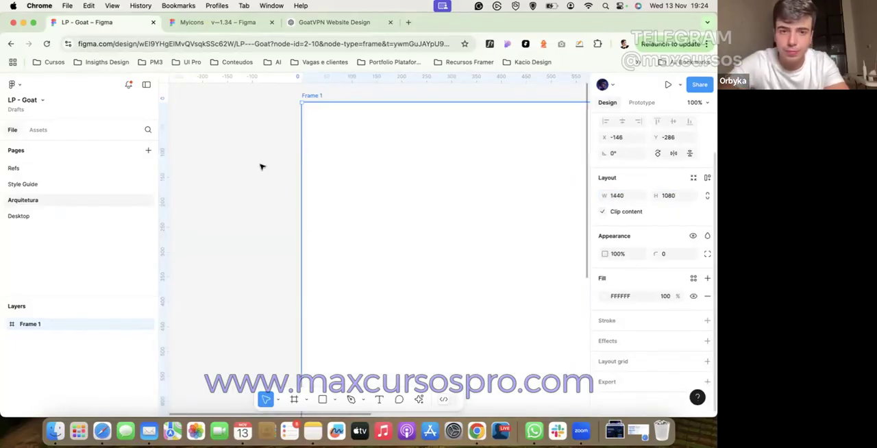
Step: Rename the new frame "Arquitetura"
{"action": "key", "text": "shift+1"}
{"action": "double_click", "coordinate": [286, 135]}
{"action": "type", "text": "Arquitetura"}
{"action": "left_click", "coordinate": [304, 86]}
Step: Copy "Hero section" from the ChatGPT brief and place it as text near the upper middle of Figma's Arquitetura frame
{"action": "left_click", "coordinate": [337, 23]}
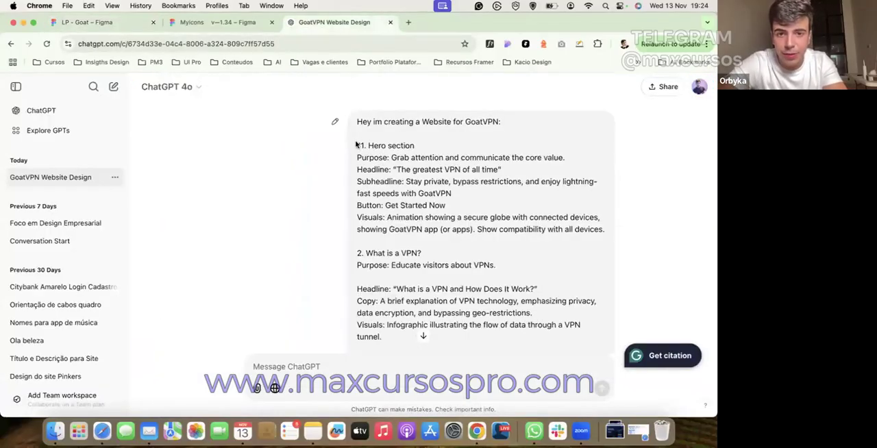
{"action": "left_click_drag", "start_coordinate": [414, 145], "coordinate": [367, 146]}
{"action": "key", "text": "super+c"}
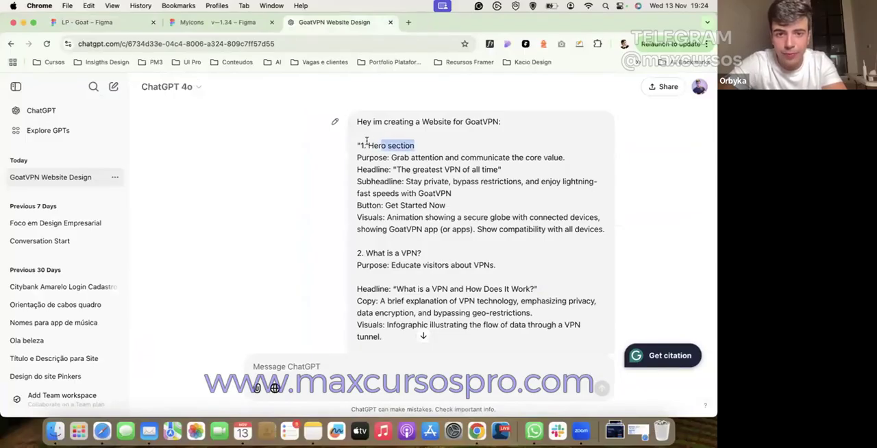
{"action": "left_click", "coordinate": [83, 23]}
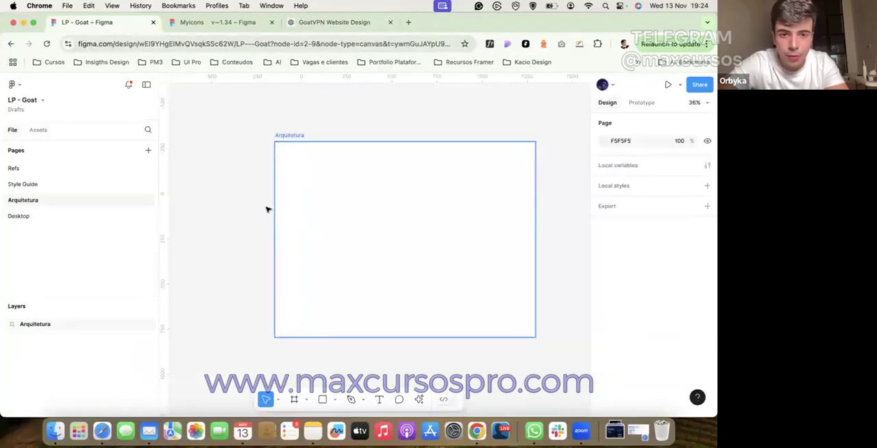
{"action": "key", "text": "t"}
{"action": "left_click", "coordinate": [240, 137]}
{"action": "key", "text": "super+v"}
{"action": "left_click", "coordinate": [268, 117]}
{"action": "left_click_drag", "start_coordinate": [248, 138], "coordinate": [392, 202]}
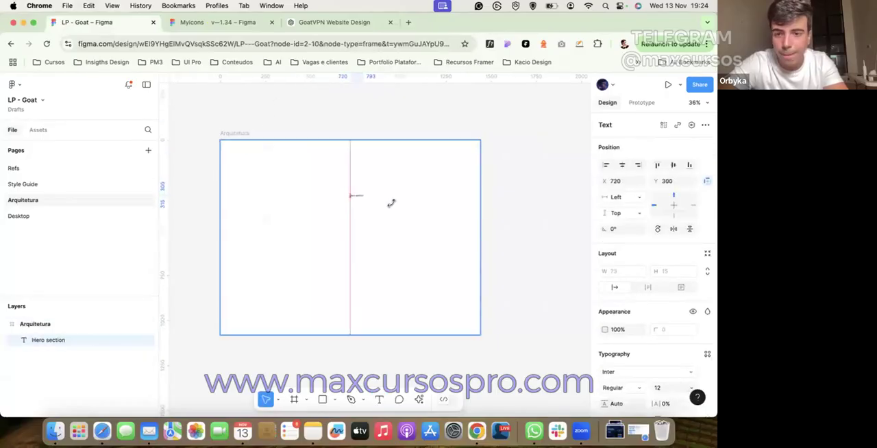
Step: Set the "Hero section" text's font size to 16 and wrap it in an auto layout frame
{"action": "type", "text": "16"}
{"action": "key", "text": "Return"}
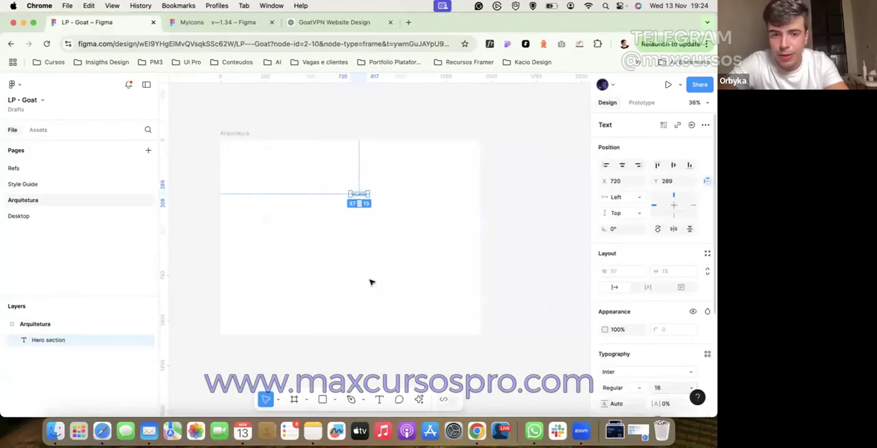
{"action": "scroll", "coordinate": [339, 211], "scroll_direction": "up", "scroll_amount": 3}
{"action": "key", "text": "shift+a"}
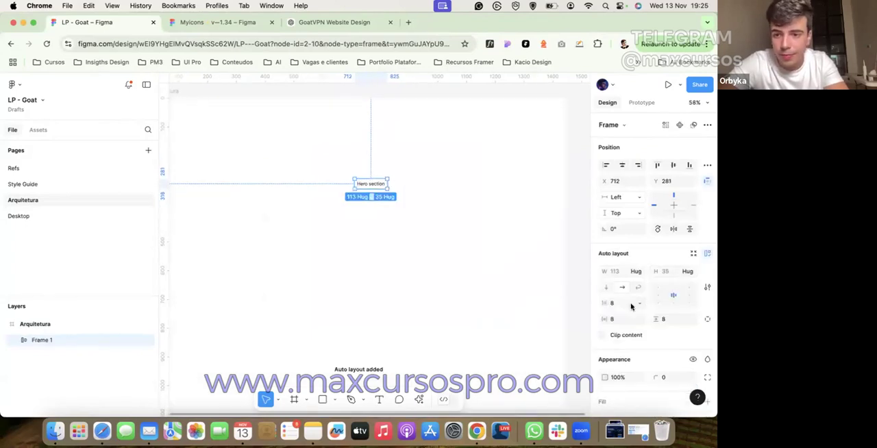
Step: Give the "Hero section" auto layout frame a corner radius of 100 and a black 000000 fill
{"action": "left_click", "coordinate": [668, 377]}
{"action": "type", "text": "100"}
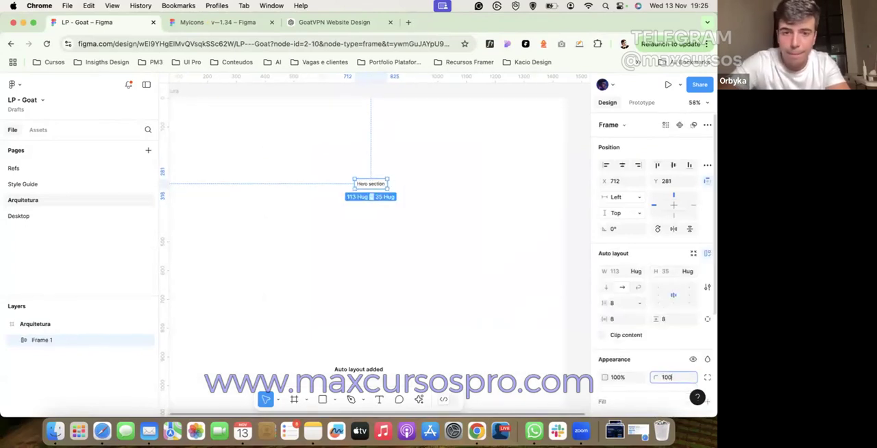
{"action": "key", "text": "Return"}
{"action": "scroll", "coordinate": [627, 302], "scroll_direction": "down", "scroll_amount": 3}
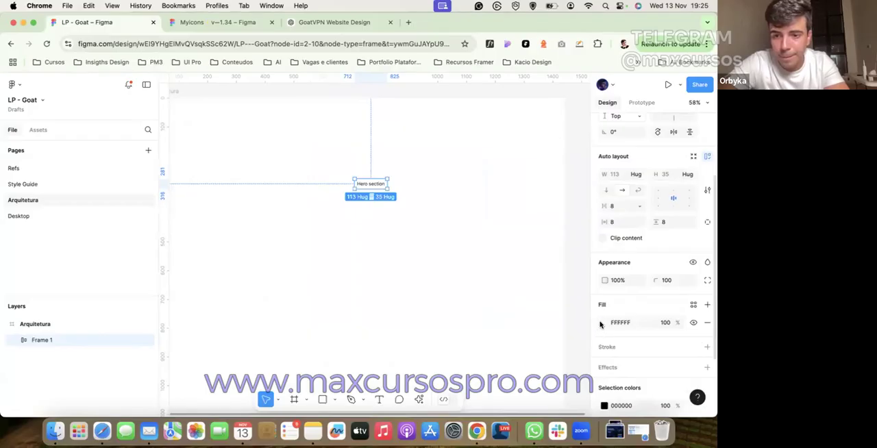
{"action": "left_click", "coordinate": [605, 322]}
{"action": "left_click", "coordinate": [556, 200]}
{"action": "left_click_drag", "start_coordinate": [328, 381], "coordinate": [330, 379]}
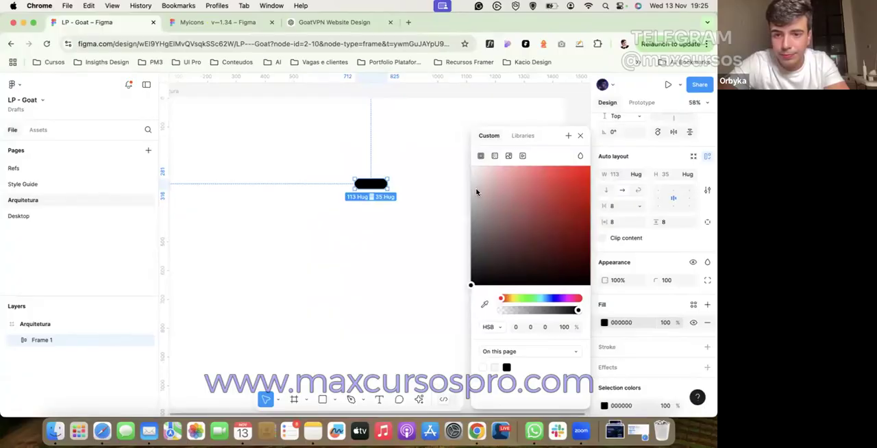
Step: Set the "Hero section" text's fill to white inside the black frame
{"action": "double_click", "coordinate": [371, 184]}
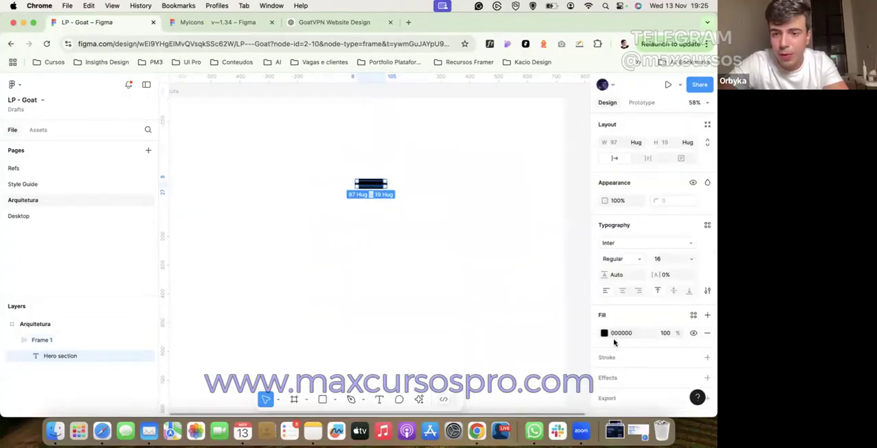
{"action": "left_click", "coordinate": [604, 334]}
{"action": "left_click_drag", "start_coordinate": [513, 236], "coordinate": [419, 104]}
{"action": "left_click", "coordinate": [352, 180]}
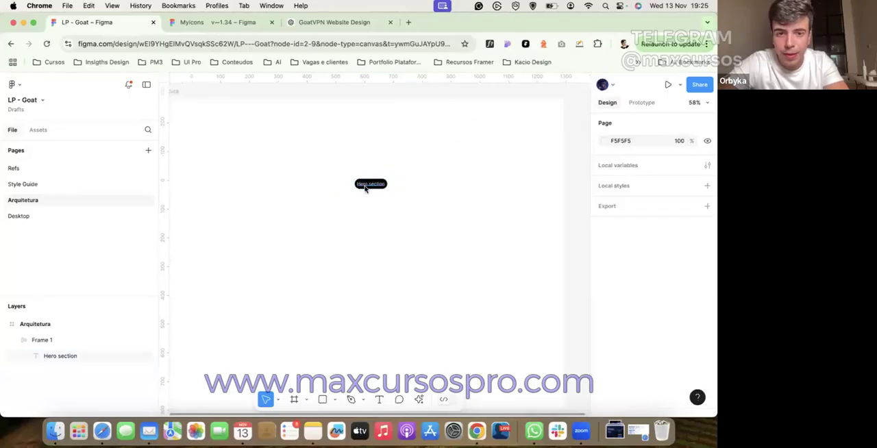
Step: Set the "Hero section" text's font to Plus Jakarta Sans
{"action": "left_click", "coordinate": [365, 189]}
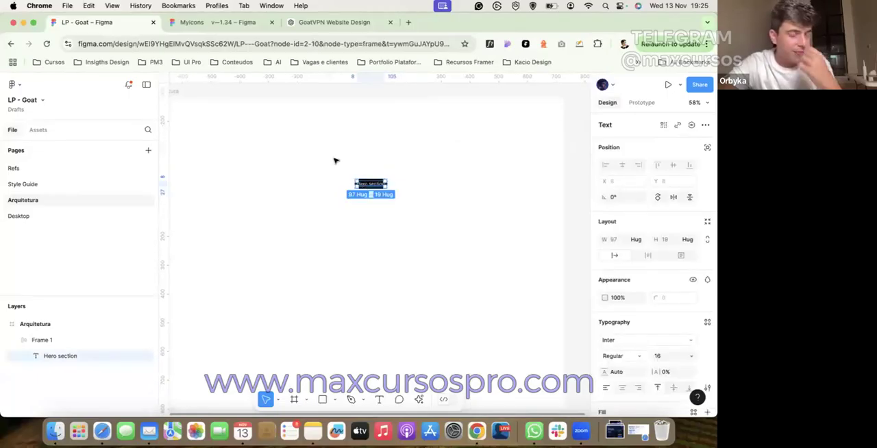
{"action": "scroll", "coordinate": [334, 161], "scroll_direction": "up", "scroll_amount": 5}
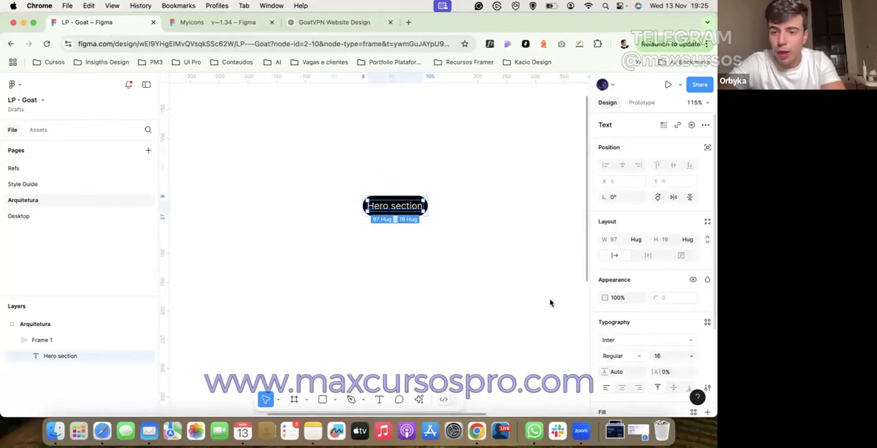
{"action": "left_click", "coordinate": [613, 341]}
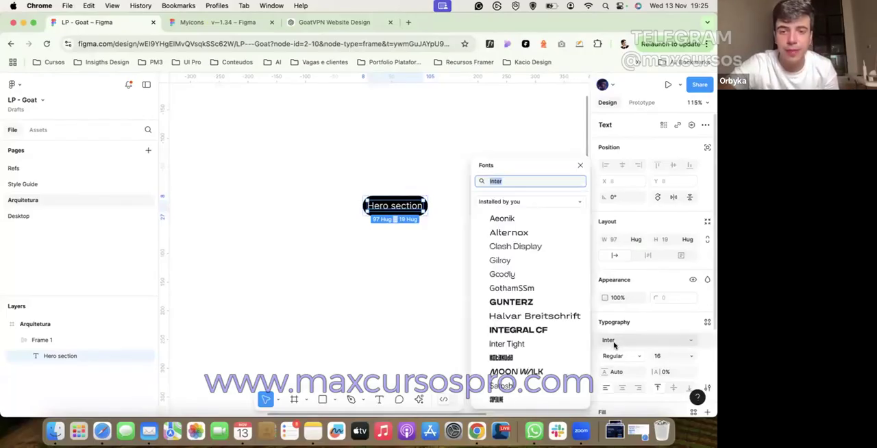
{"action": "scroll", "coordinate": [528, 294], "scroll_direction": "down", "scroll_amount": 5}
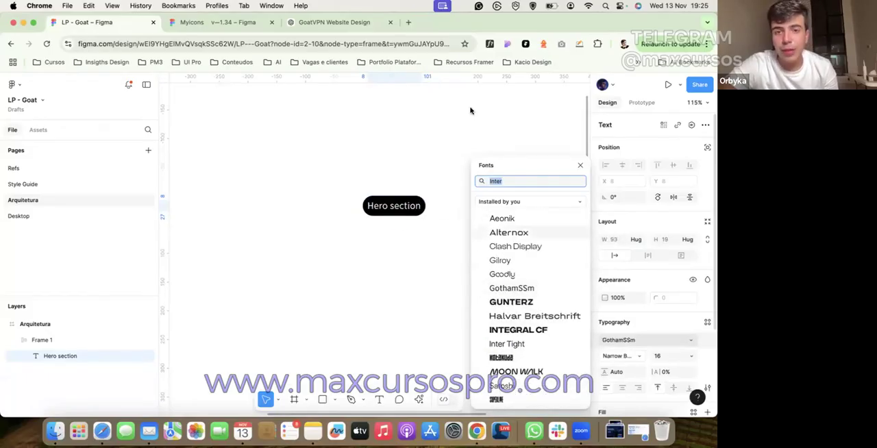
{"action": "type", "text": "plu"}
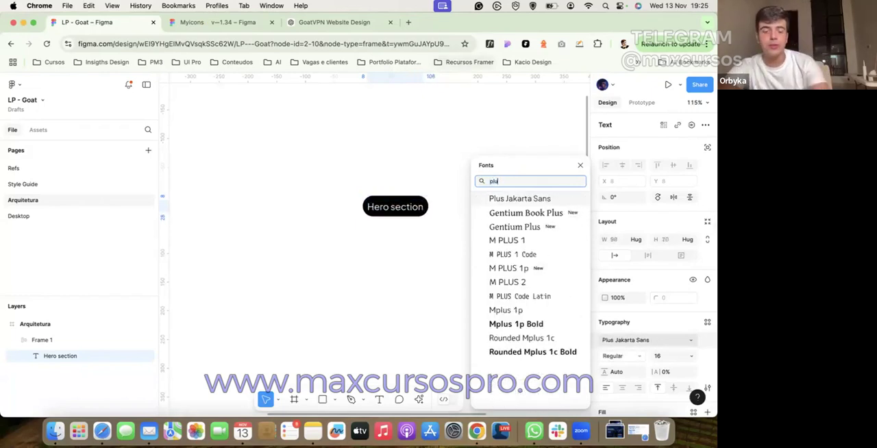
{"action": "key", "text": "Return"}
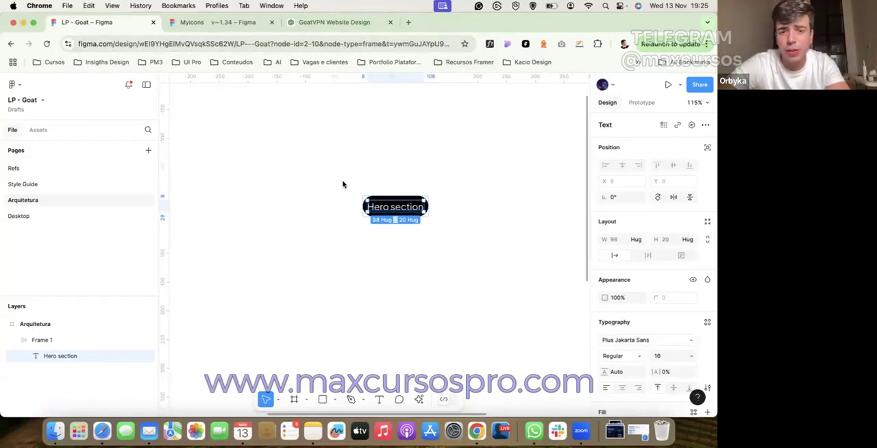
{"action": "scroll", "coordinate": [343, 184], "scroll_direction": "up", "scroll_amount": 3}
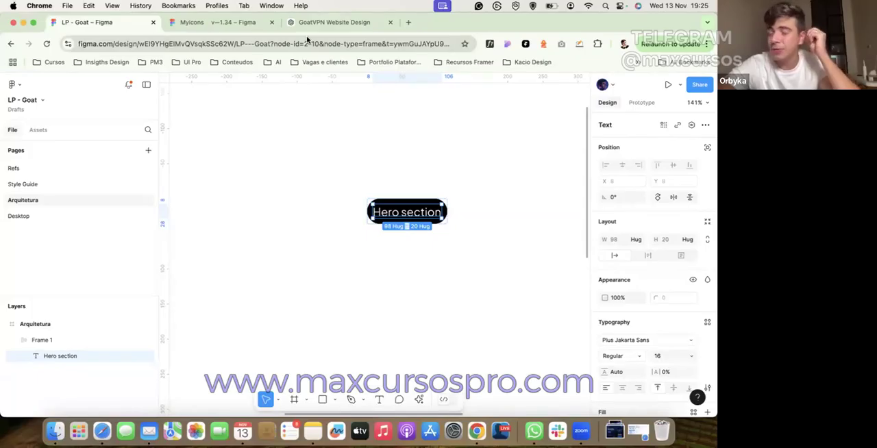
{"action": "left_click", "coordinate": [581, 431]}
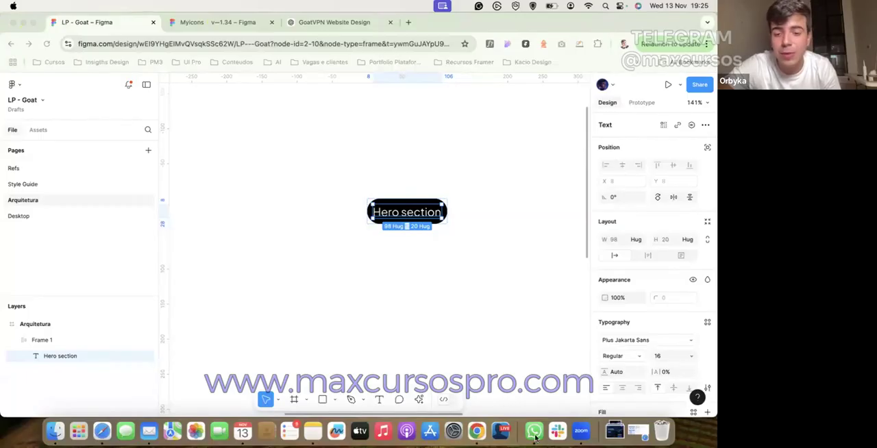
{"action": "left_click", "coordinate": [437, 330]}
{"action": "left_click", "coordinate": [416, 212]}
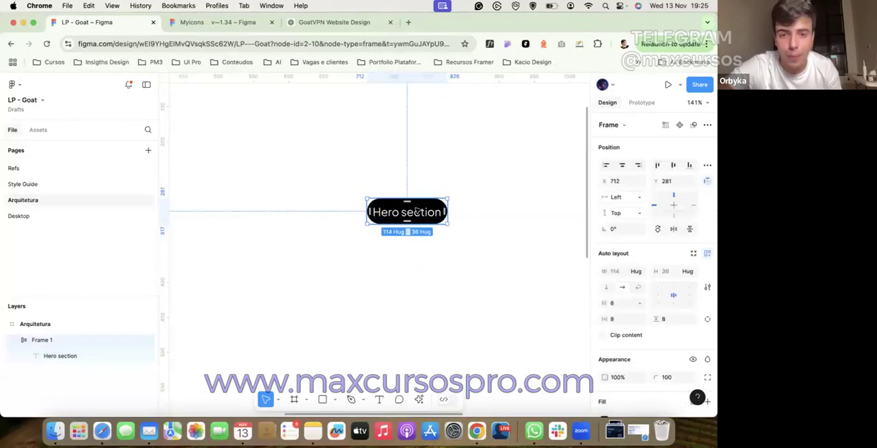
{"action": "left_click", "coordinate": [417, 213]}
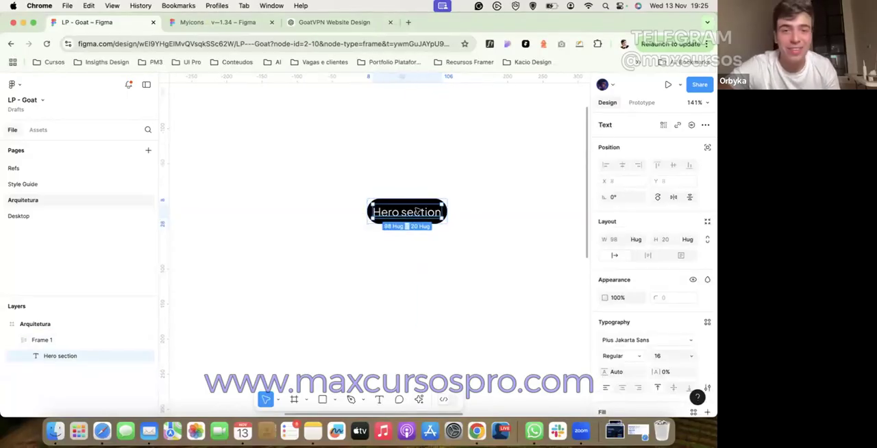
{"action": "left_click", "coordinate": [393, 194]}
{"action": "left_click", "coordinate": [393, 214]}
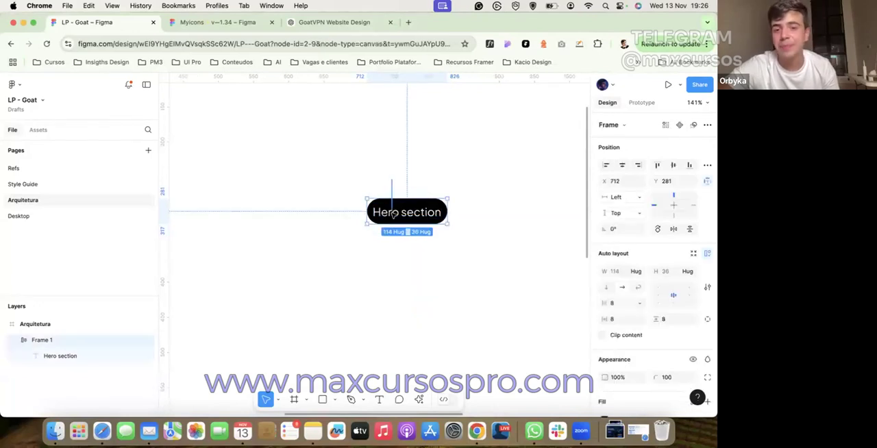
Step: Set the "Hero section" text's font weight to SemiBold
{"action": "double_click", "coordinate": [393, 215]}
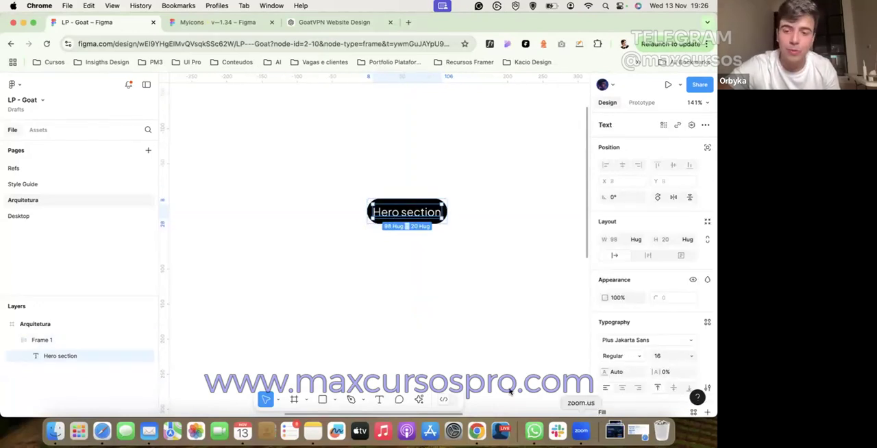
{"action": "left_click", "coordinate": [581, 431]}
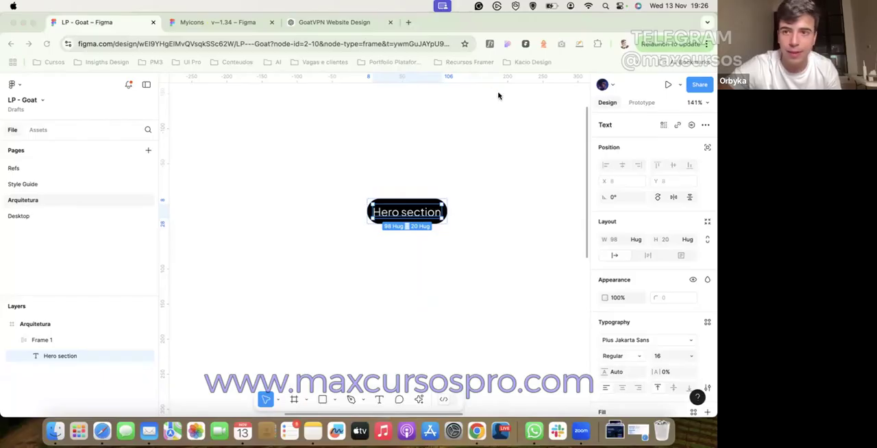
{"action": "left_click", "coordinate": [630, 355]}
{"action": "left_click", "coordinate": [630, 355]}
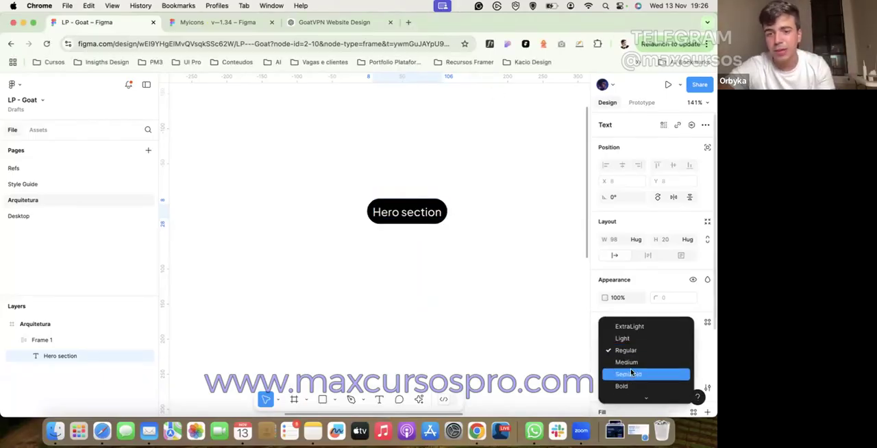
{"action": "left_click", "coordinate": [631, 372]}
{"action": "left_click", "coordinate": [398, 167]}
Step: Set the Hero section pill's horizontal padding to 24 and vertical padding to 16
{"action": "left_click", "coordinate": [409, 204]}
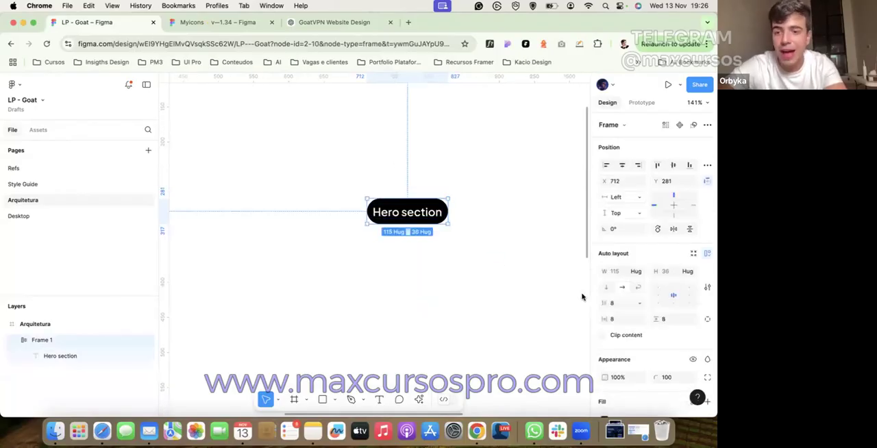
{"action": "left_click", "coordinate": [622, 321]}
{"action": "type", "text": "24"}
{"action": "key", "text": "Return"}
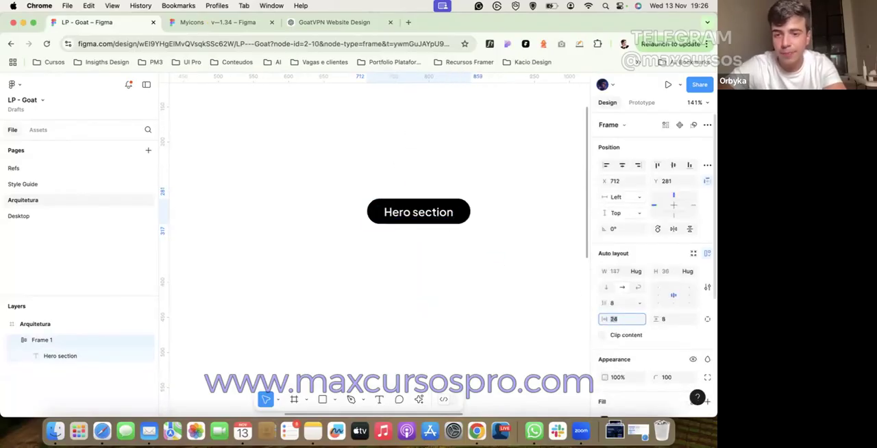
{"action": "key", "text": "Tab"}
{"action": "type", "text": "16"}
{"action": "key", "text": "Return"}
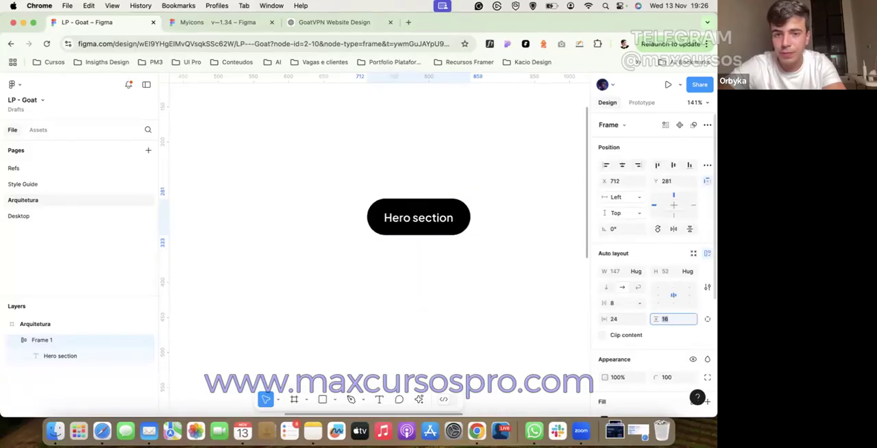
{"action": "left_click", "coordinate": [465, 307]}
Step: Move the Hero section pill up to X 688, Y 147 and place a copy level with it at about X 982
{"action": "scroll", "coordinate": [466, 307], "scroll_direction": "down", "scroll_amount": 5}
{"action": "left_click_drag", "start_coordinate": [454, 262], "coordinate": [442, 212]}
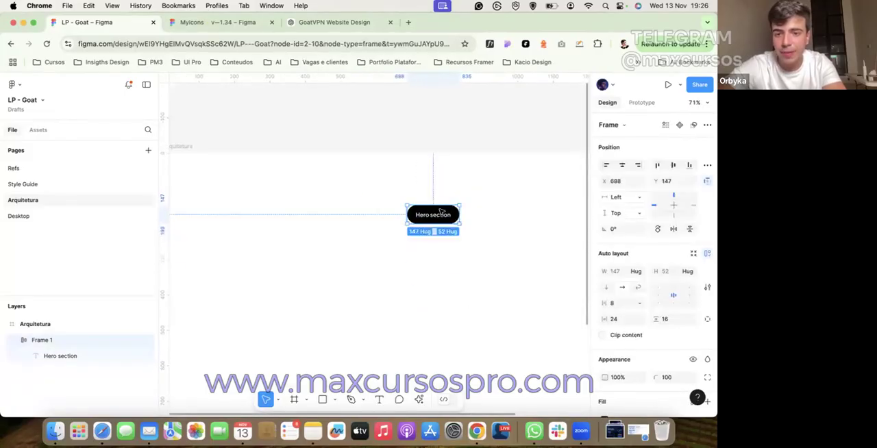
{"action": "double_click", "coordinate": [440, 215]}
{"action": "left_click", "coordinate": [472, 215]}
{"action": "scroll", "coordinate": [472, 215], "scroll_direction": "down", "scroll_amount": 3}
{"action": "left_click_drag", "start_coordinate": [339, 207], "coordinate": [429, 207]}
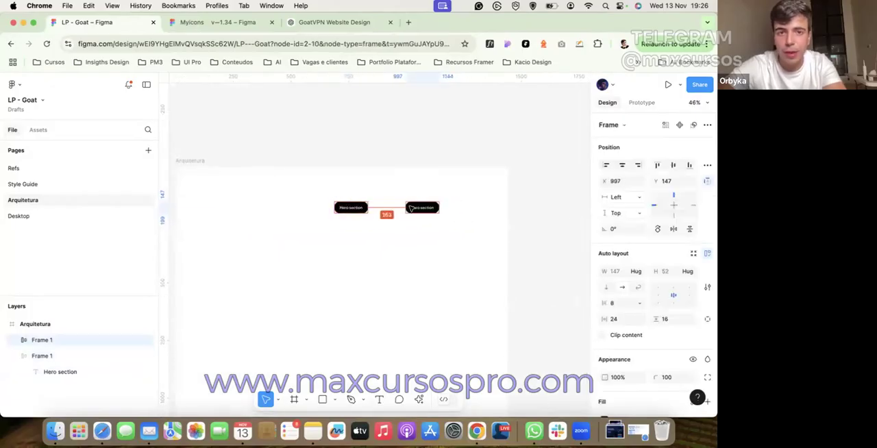
Step: Copy the Hero section's Purpose-to-Visuals description from the ChatGPT brief and paste it over the duplicated pill's text in Figma
{"action": "left_click", "coordinate": [308, 22]}
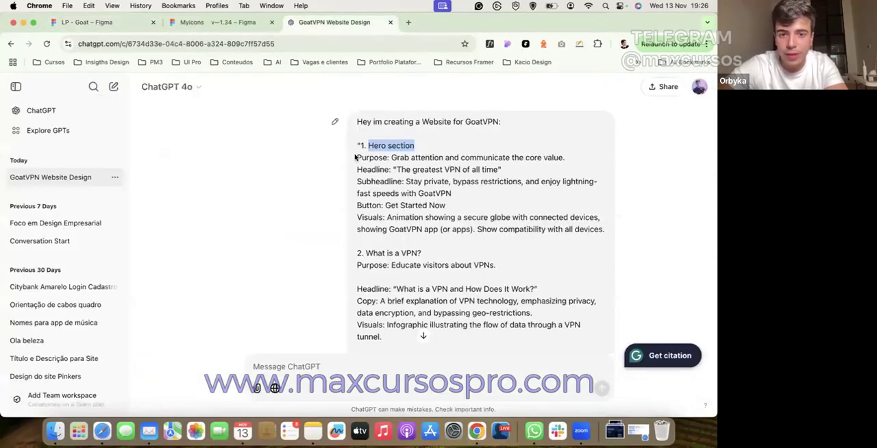
{"action": "left_click_drag", "start_coordinate": [357, 157], "coordinate": [547, 246]}
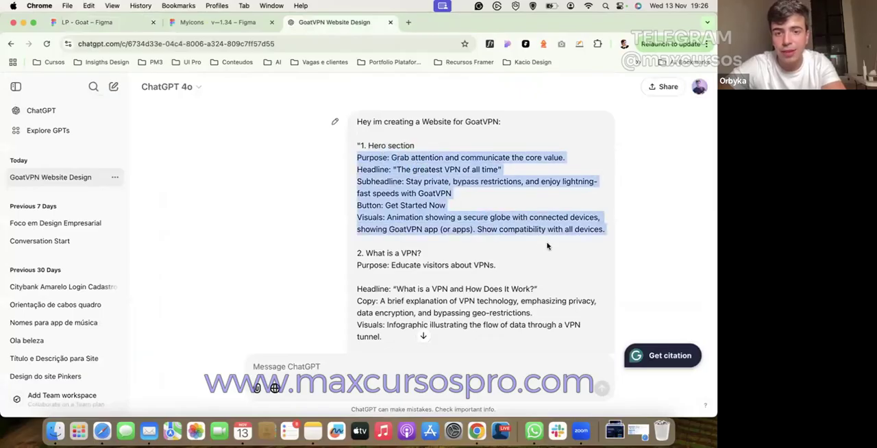
{"action": "scroll", "coordinate": [433, 203], "scroll_direction": "down", "scroll_amount": 5}
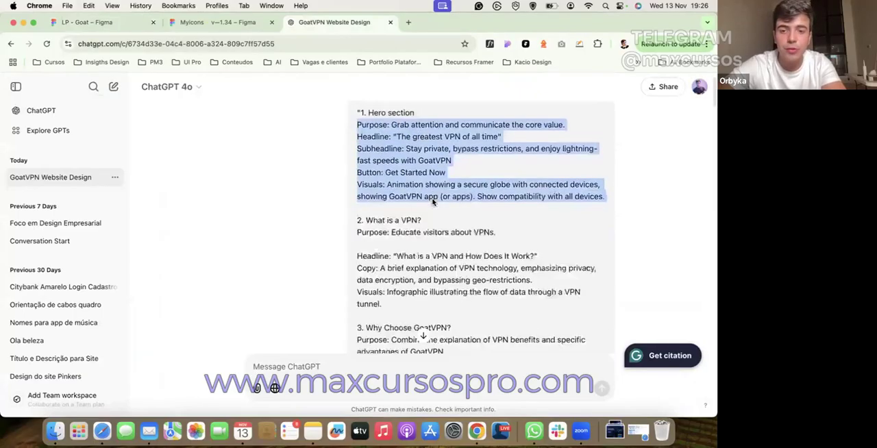
{"action": "scroll", "coordinate": [421, 185], "scroll_direction": "up", "scroll_amount": 4}
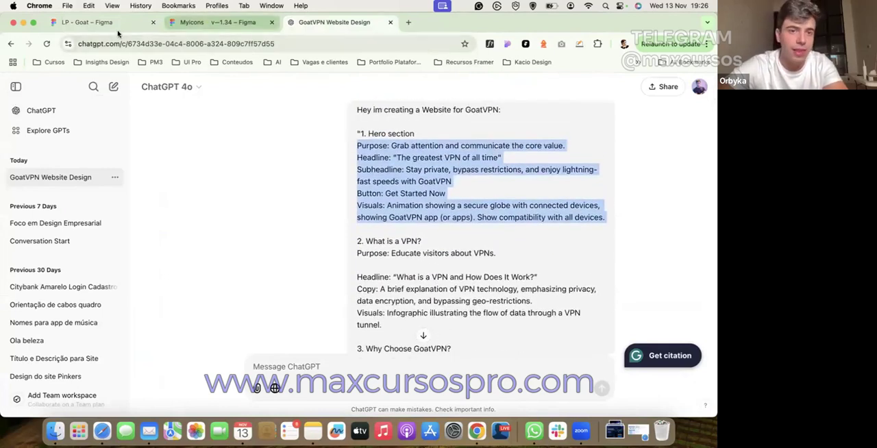
{"action": "left_click", "coordinate": [96, 22]}
{"action": "double_click", "coordinate": [422, 208]}
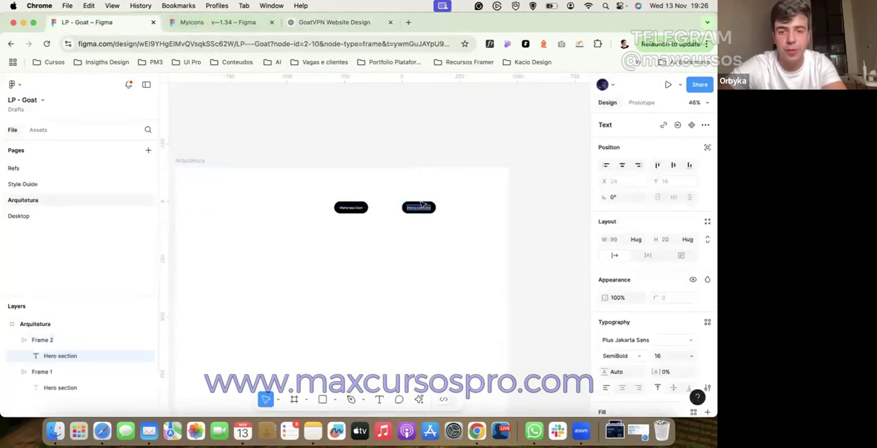
{"action": "key", "text": "super+v"}
{"action": "left_click", "coordinate": [420, 179]}
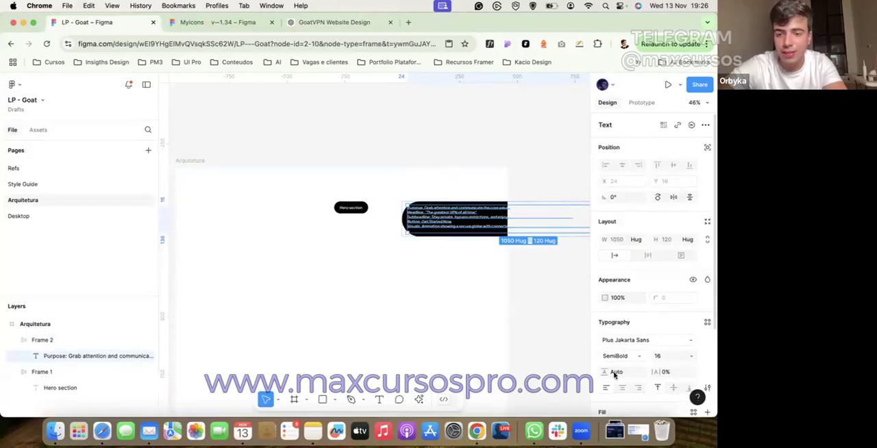
Step: Set the pasted description text's line height to 150%
{"action": "type", "text": "150%"}
{"action": "key", "text": "Return"}
{"action": "left_click", "coordinate": [428, 346]}
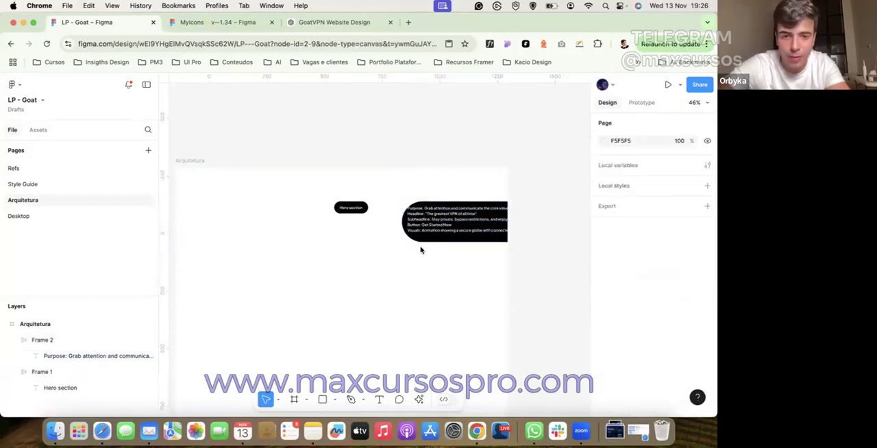
Step: Increase the description frame's horizontal padding to 64
{"action": "left_click", "coordinate": [426, 236]}
{"action": "key", "text": "shift+Up"}
{"action": "key", "text": "shift+Up"}
{"action": "key", "text": "shift+Up"}
{"action": "key", "text": "shift+Up"}
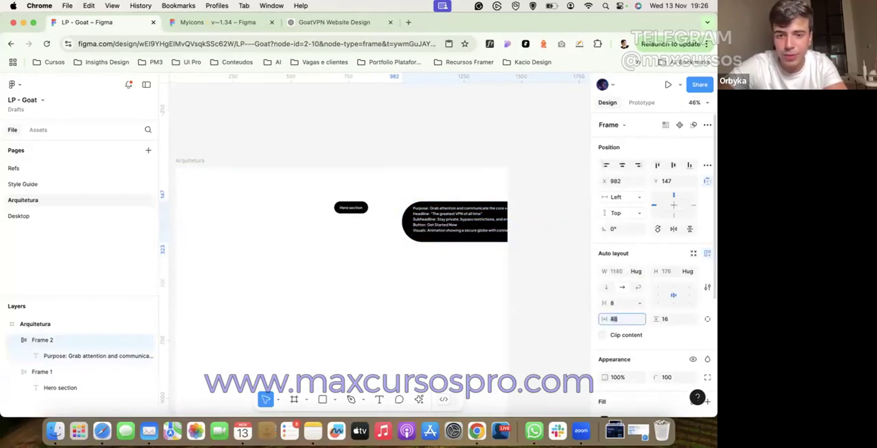
{"action": "left_click", "coordinate": [467, 303]}
Step: Narrow the description frame to a width of about 303 and make its text fill the container width
{"action": "left_click", "coordinate": [474, 232]}
{"action": "scroll", "coordinate": [473, 231], "scroll_direction": "right", "scroll_amount": 2}
{"action": "left_click_drag", "start_coordinate": [336, 248], "coordinate": [352, 246]}
{"action": "left_click", "coordinate": [316, 232], "text": "super"}
{"action": "left_click", "coordinate": [638, 241]}
{"action": "left_click", "coordinate": [635, 253]}
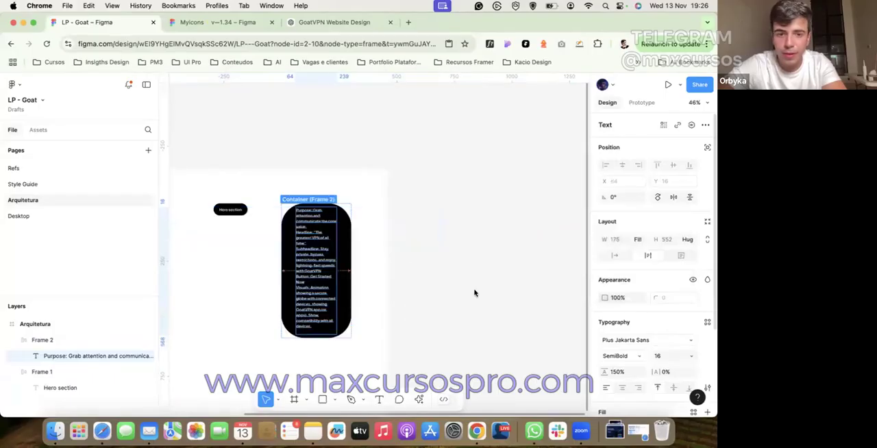
{"action": "left_click", "coordinate": [473, 293]}
Step: Set the description frame's horizontal padding to 23
{"action": "left_click", "coordinate": [312, 253]}
{"action": "scroll", "coordinate": [312, 254], "scroll_direction": "left", "scroll_amount": 2}
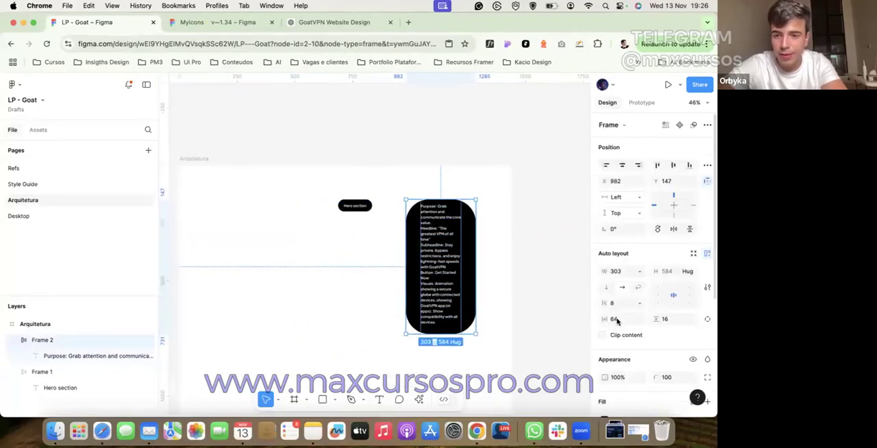
{"action": "left_click", "coordinate": [614, 319]}
{"action": "type", "text": "23"}
{"action": "key", "text": "Return"}
{"action": "scroll", "coordinate": [616, 342], "scroll_direction": "down", "scroll_amount": 1}
{"action": "left_click", "coordinate": [510, 322]}
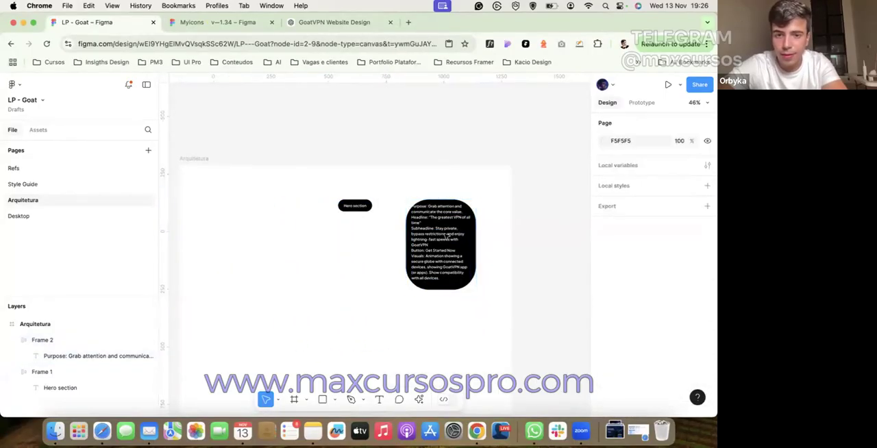
Step: Set the description frame's corner radius to 16
{"action": "left_click", "coordinate": [461, 272]}
{"action": "left_click", "coordinate": [671, 321]}
{"action": "left_click", "coordinate": [673, 377]}
{"action": "type", "text": "16"}
{"action": "key", "text": "Return"}
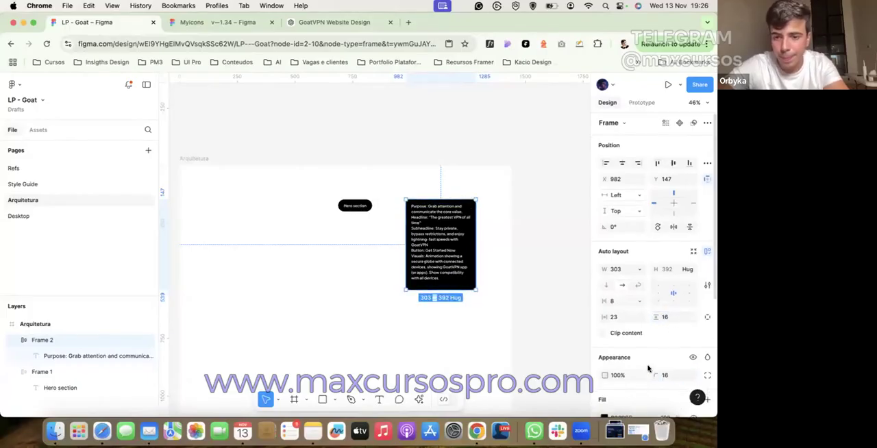
Step: Change the description frame's fill from black to the light purple C1C6FF
{"action": "scroll", "coordinate": [648, 366], "scroll_direction": "down", "scroll_amount": 2}
{"action": "left_click", "coordinate": [603, 362]}
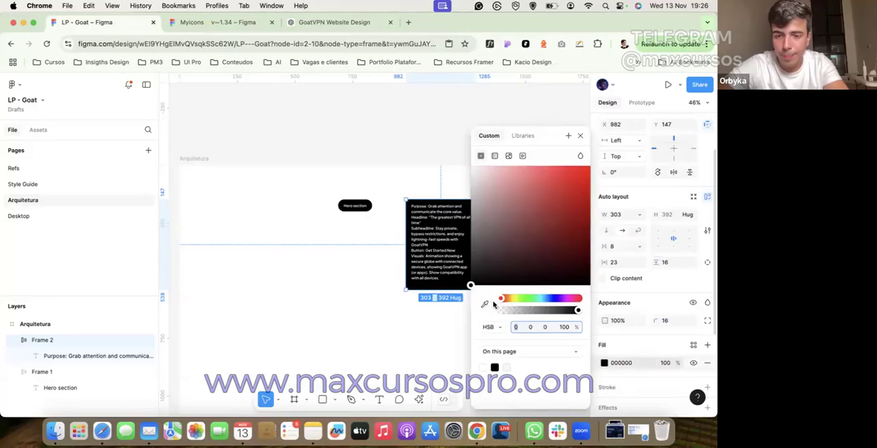
{"action": "left_click", "coordinate": [552, 299]}
{"action": "left_click_drag", "start_coordinate": [539, 213], "coordinate": [499, 168]}
{"action": "double_click", "coordinate": [442, 225]}
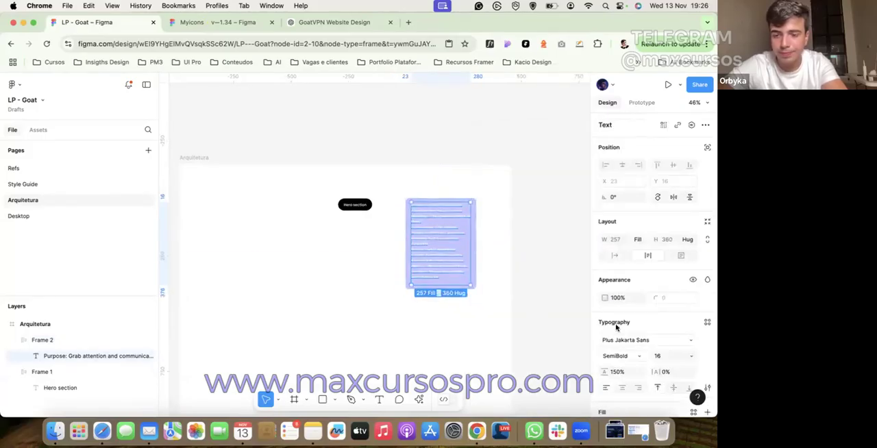
{"action": "scroll", "coordinate": [615, 327], "scroll_direction": "down", "scroll_amount": 2}
{"action": "scroll", "coordinate": [395, 291], "scroll_direction": "down", "scroll_amount": 3}
{"action": "scroll", "coordinate": [187, 187], "scroll_direction": "up", "scroll_amount": 5}
Step: Copy the blue from the goat logo's gradient fill on the Desktop page
{"action": "left_click", "coordinate": [92, 216]}
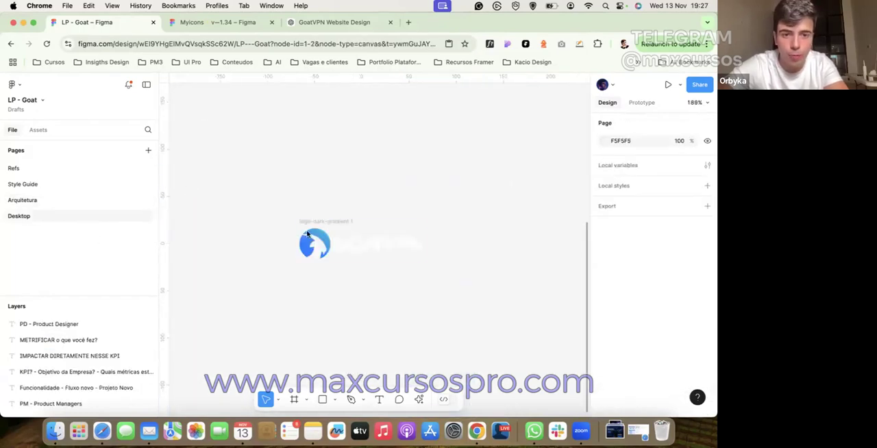
{"action": "double_click", "coordinate": [309, 236]}
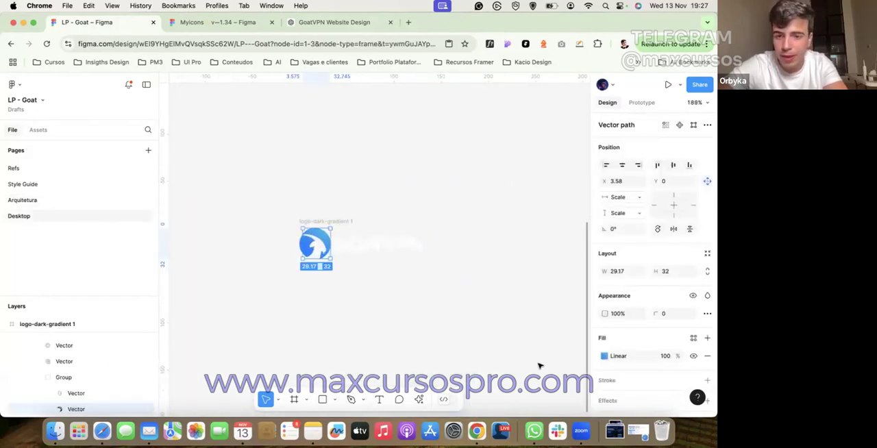
{"action": "left_click", "coordinate": [604, 356]}
{"action": "left_click", "coordinate": [251, 243]}
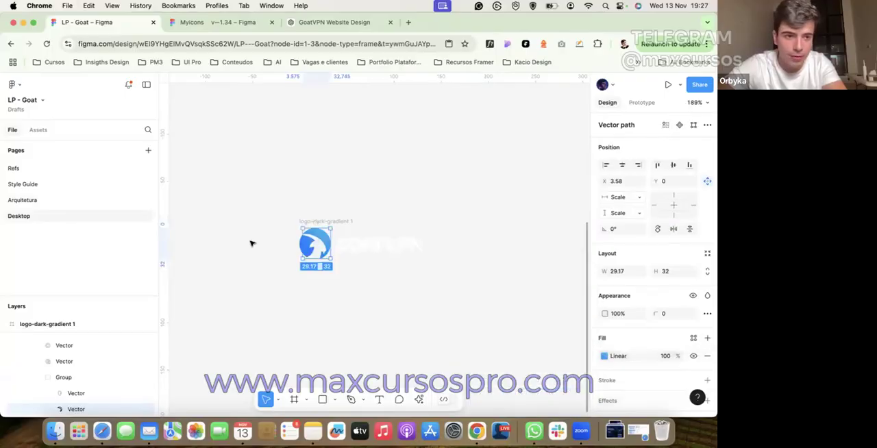
{"action": "left_click", "coordinate": [250, 242]}
Step: Fill the Hero section pill on the Arquitetura page with the copied blue and move the pill to about X 646, Y 111
{"action": "left_click", "coordinate": [54, 199]}
{"action": "left_click", "coordinate": [358, 178]}
{"action": "scroll", "coordinate": [629, 376], "scroll_direction": "down", "scroll_amount": 3}
{"action": "left_click", "coordinate": [622, 301]}
{"action": "key", "text": "super+v"}
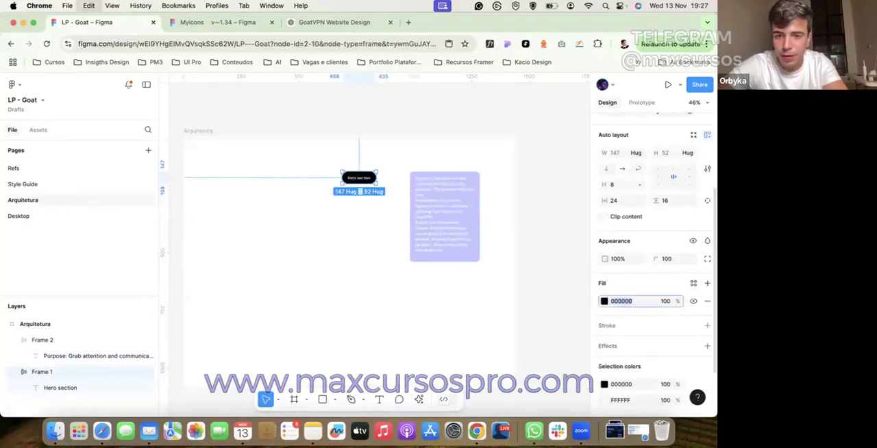
{"action": "key", "text": "Return"}
{"action": "left_click", "coordinate": [353, 245]}
{"action": "left_click_drag", "start_coordinate": [360, 179], "coordinate": [352, 170]}
Step: Replace the description frame's fill with the copied blue, lightened to a very pale tint
{"action": "left_click", "coordinate": [438, 204]}
{"action": "scroll", "coordinate": [615, 365], "scroll_direction": "down", "scroll_amount": 2}
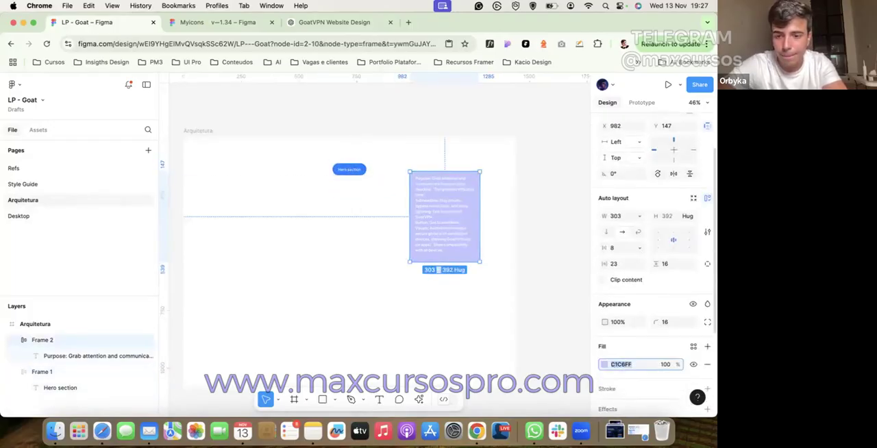
{"action": "key", "text": "super+v"}
{"action": "key", "text": "Return"}
{"action": "left_click", "coordinate": [605, 364]}
{"action": "left_click_drag", "start_coordinate": [505, 215], "coordinate": [495, 169]}
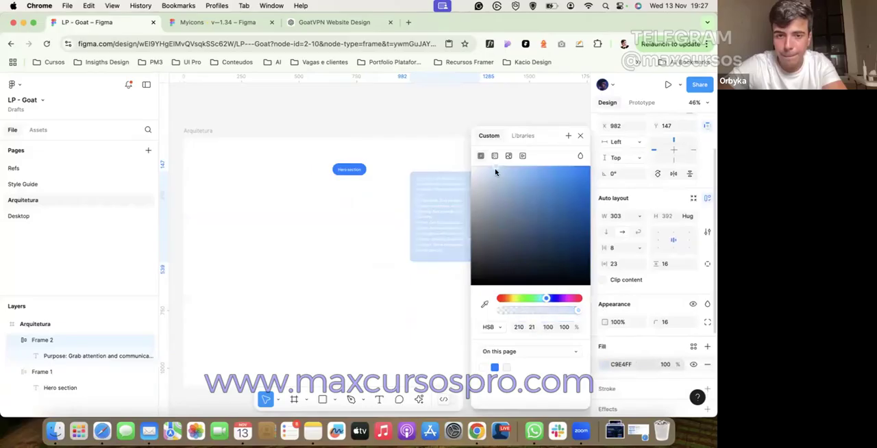
Step: Change the description text's fill from white to a dark colour
{"action": "left_click", "coordinate": [437, 190]}
{"action": "left_click", "coordinate": [604, 374]}
{"action": "left_click", "coordinate": [507, 244]}
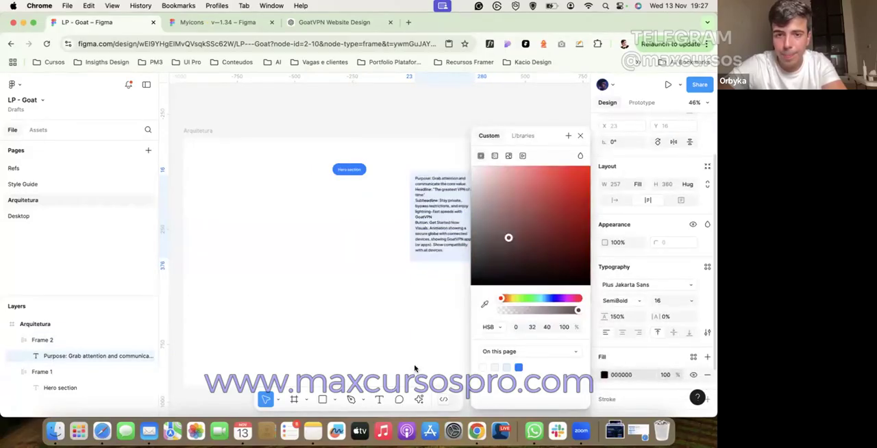
{"action": "left_click", "coordinate": [415, 370]}
Step: Widen the description frame to about 448 and place it level with the Hero section pill, at about X 926, Y 111
{"action": "left_click", "coordinate": [427, 181]}
{"action": "left_click_drag", "start_coordinate": [390, 184], "coordinate": [425, 183]}
{"action": "mouse_move", "coordinate": [491, 181]}
{"action": "left_mouse_down"}
{"action": "mouse_move", "coordinate": [501, 181]}
{"action": "mouse_move", "coordinate": [493, 180]}
{"action": "left_mouse_up"}
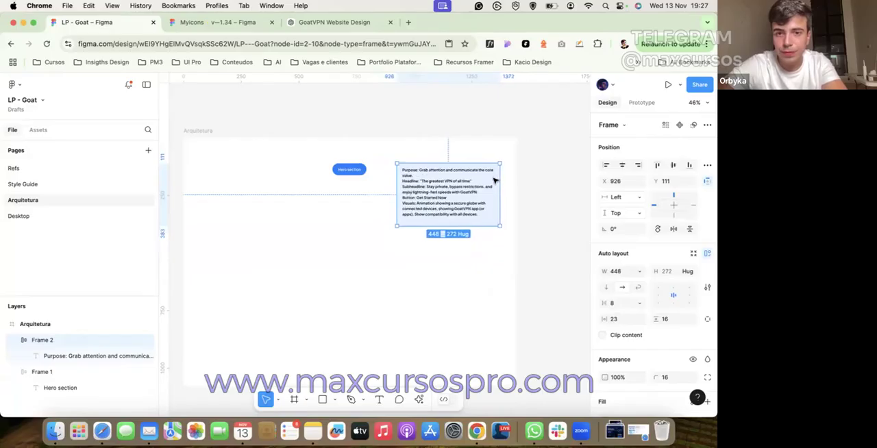
{"action": "left_click", "coordinate": [529, 182]}
Step: Duplicate the Hero section pill twice straight below the original, with the lowest copy at about Y 399
{"action": "left_click", "coordinate": [342, 171]}
{"action": "scroll", "coordinate": [344, 171], "scroll_direction": "up", "scroll_amount": 3}
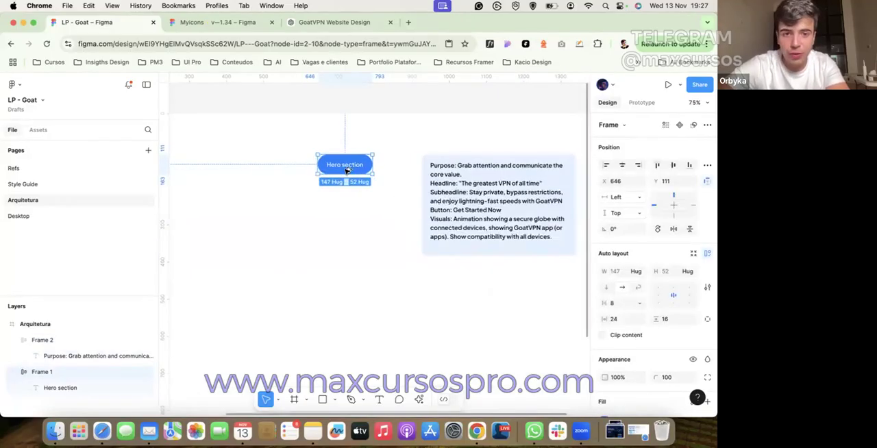
{"action": "left_click_drag", "start_coordinate": [346, 170], "coordinate": [345, 210]}
{"action": "left_click_drag", "start_coordinate": [345, 210], "coordinate": [345, 276]}
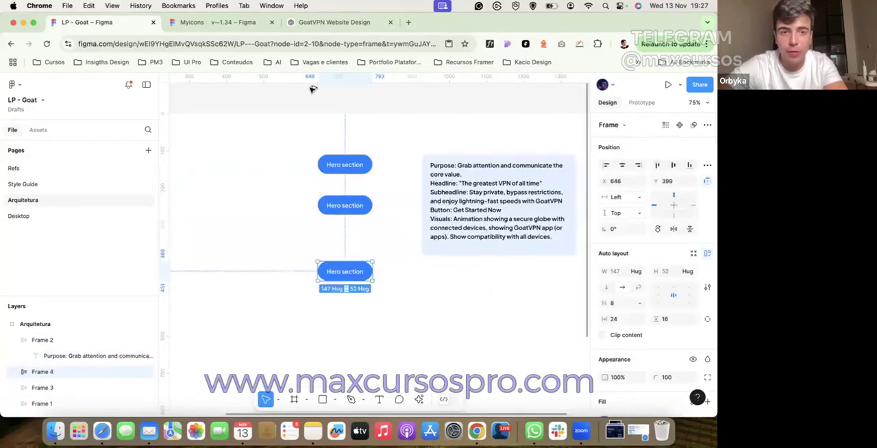
Step: Copy the second section title from the ChatGPT brief and replace the second pill's text in Figma with "What is a VPN?"
{"action": "left_click", "coordinate": [333, 22]}
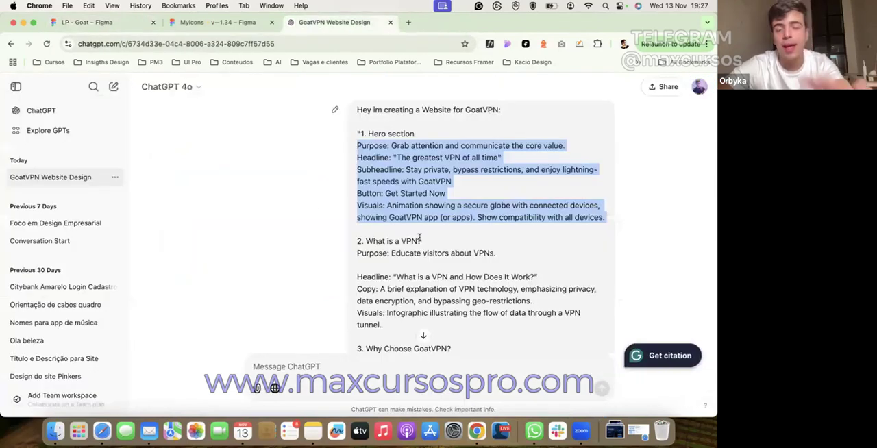
{"action": "left_click_drag", "start_coordinate": [420, 240], "coordinate": [362, 238]}
{"action": "key", "text": "cmd+c"}
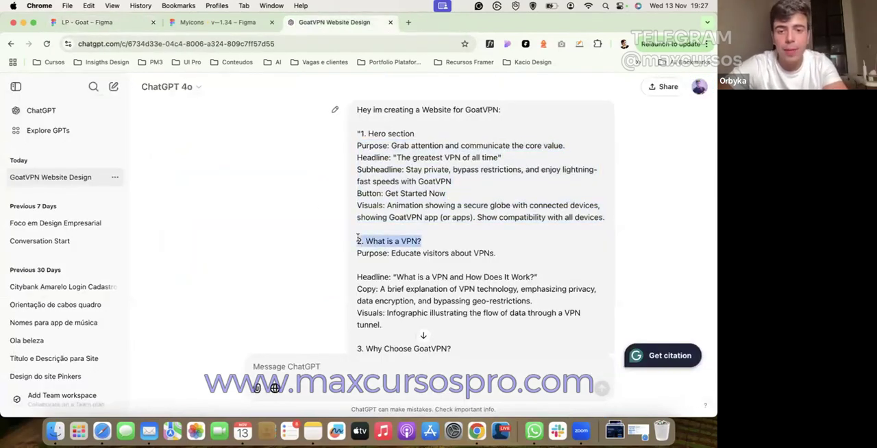
{"action": "left_click", "coordinate": [357, 237]}
{"action": "left_click_drag", "start_coordinate": [421, 241], "coordinate": [409, 239]}
{"action": "left_click", "coordinate": [100, 23]}
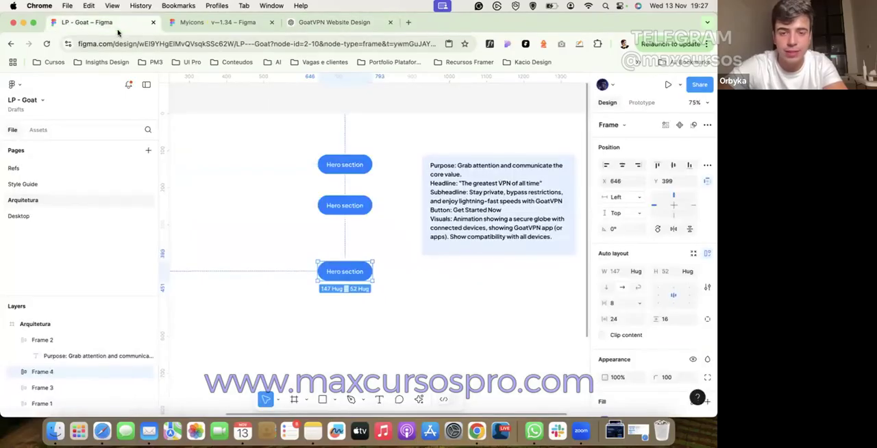
{"action": "left_click", "coordinate": [337, 206]}
{"action": "double_click", "coordinate": [340, 204]}
{"action": "key", "text": "cmd+v"}
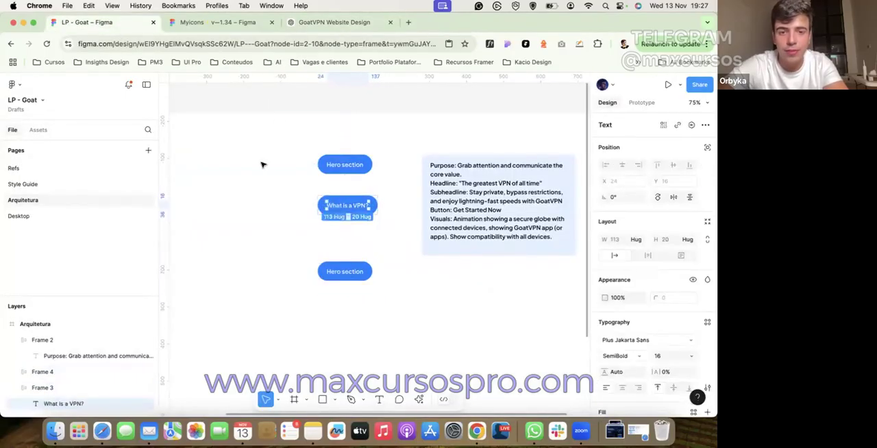
{"action": "left_click", "coordinate": [260, 164]}
Step: Copy the third section title from the ChatGPT brief and replace the third pill's text in Figma with "Why Choose GoatVPN?"
{"action": "left_click", "coordinate": [333, 22]}
{"action": "left_click_drag", "start_coordinate": [453, 284], "coordinate": [385, 281]}
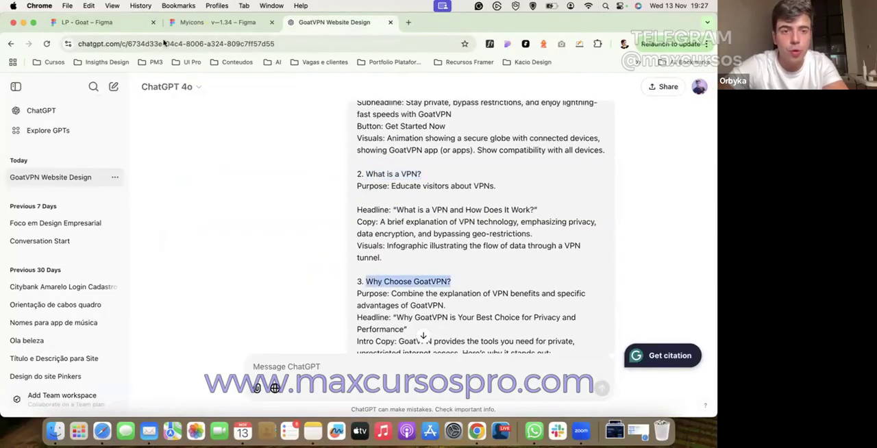
{"action": "left_click", "coordinate": [123, 22]}
{"action": "double_click", "coordinate": [342, 272]}
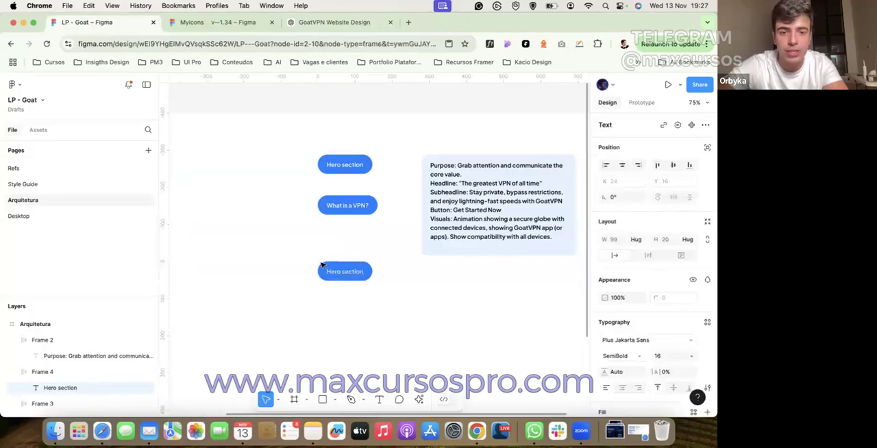
{"action": "type", "text": "Why Choose GoatVPN?"}
Step: Copy "Use Cases Section" from the ChatGPT brief, duplicate the Why Choose GoatVPN? pill below itself in Figma and paste the title into the copy
{"action": "left_click", "coordinate": [333, 22]}
{"action": "scroll", "coordinate": [384, 237], "scroll_direction": "down", "scroll_amount": 8}
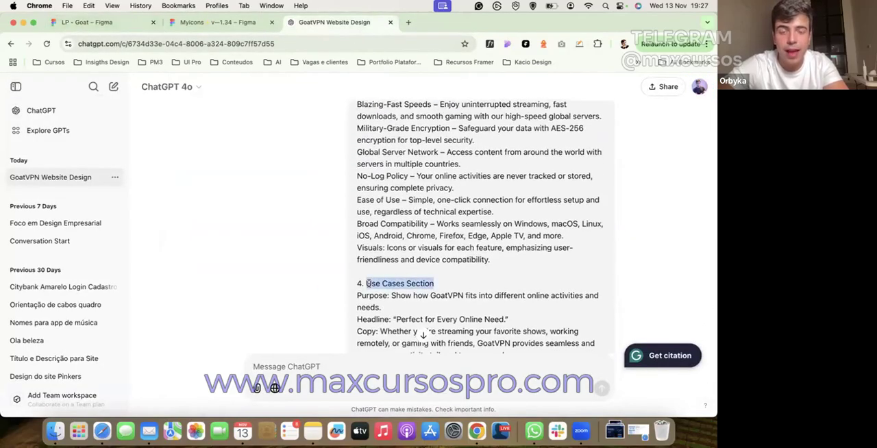
{"action": "left_click", "coordinate": [109, 22]}
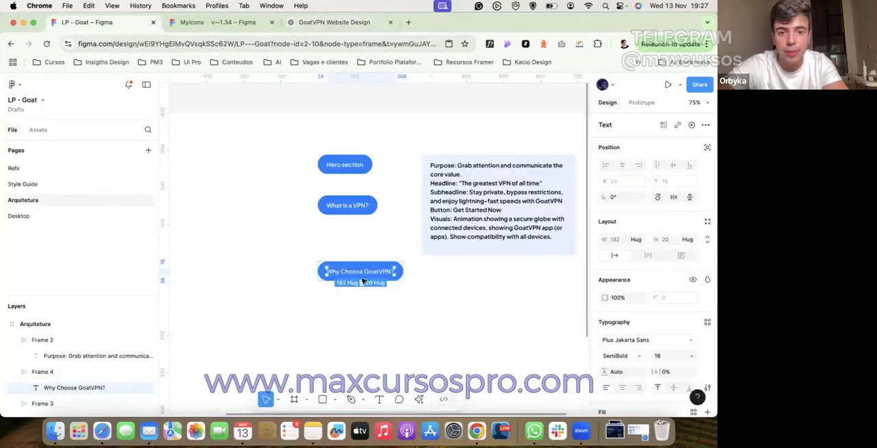
{"action": "left_click_drag", "start_coordinate": [358, 273], "coordinate": [357, 318]}
{"action": "double_click", "coordinate": [356, 318]}
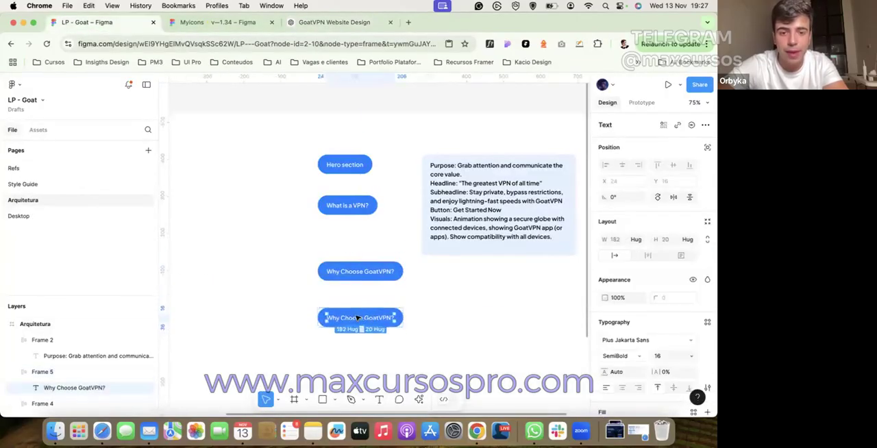
{"action": "type", "text": "Use Cases Section"}
{"action": "left_click", "coordinate": [310, 125]}
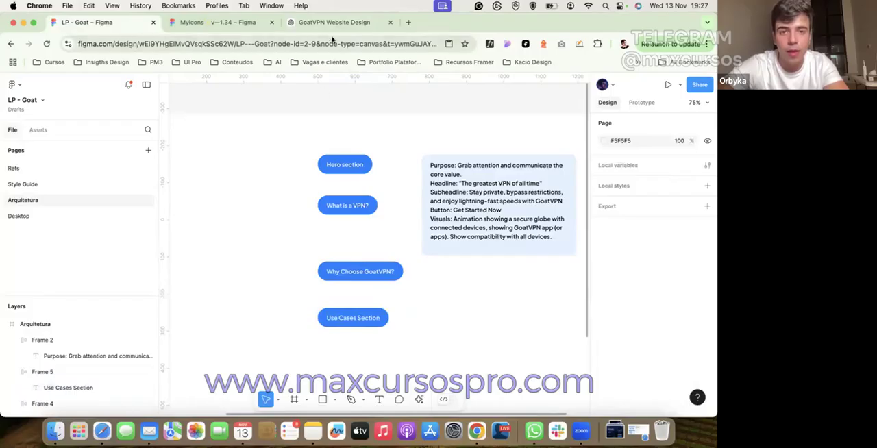
Step: Copy the title "Global Server Network and Performance" from the ChatGPT brief and return to the Figma file
{"action": "left_click", "coordinate": [333, 22]}
{"action": "scroll", "coordinate": [395, 210], "scroll_direction": "down", "scroll_amount": 4}
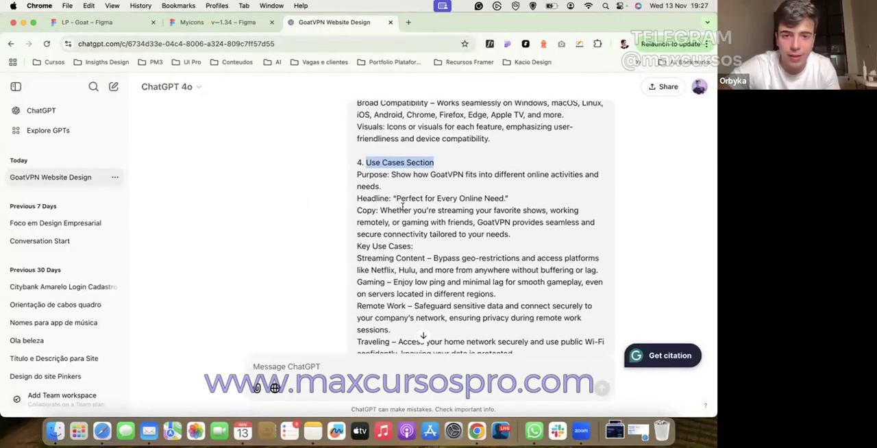
{"action": "scroll", "coordinate": [401, 205], "scroll_direction": "down", "scroll_amount": 3}
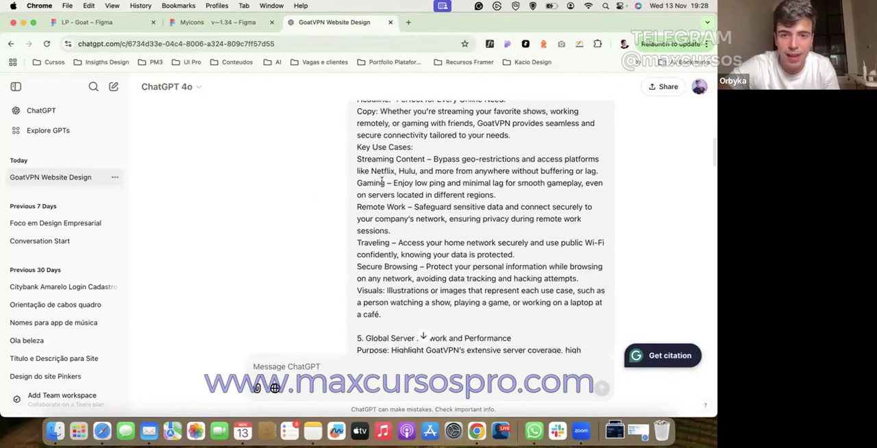
{"action": "scroll", "coordinate": [381, 181], "scroll_direction": "down", "scroll_amount": 4}
{"action": "left_click_drag", "start_coordinate": [514, 214], "coordinate": [369, 215]}
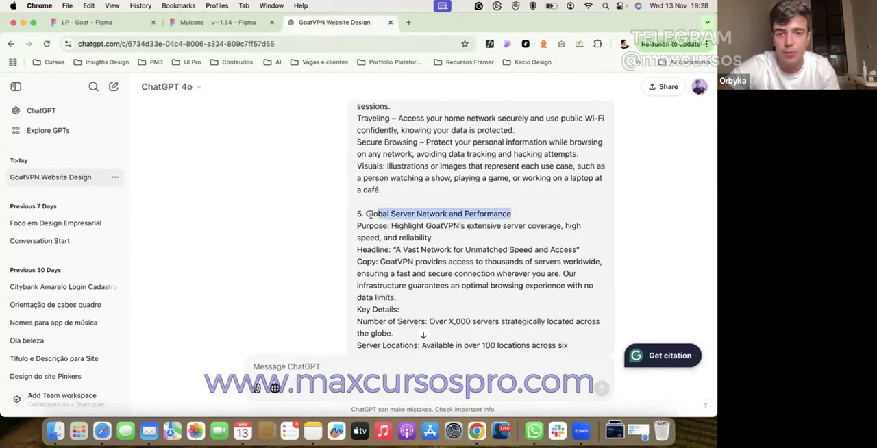
{"action": "left_click", "coordinate": [88, 23]}
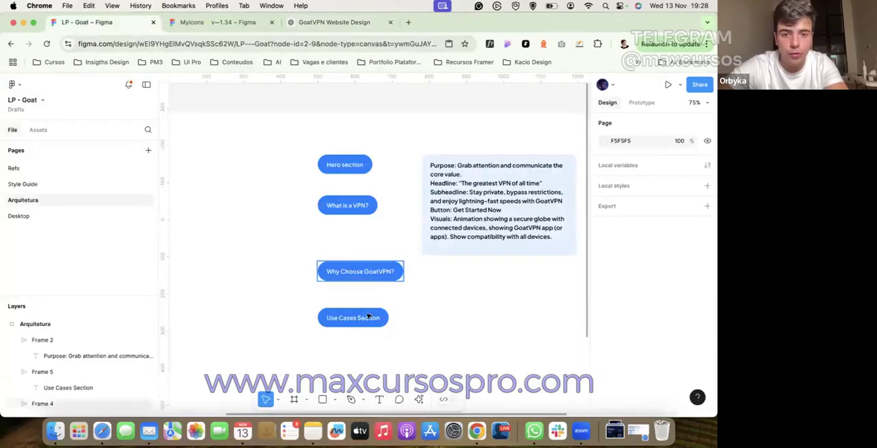
{"action": "double_click", "coordinate": [365, 319]}
{"action": "type", "text": "Global Server Network and Performance"}
{"action": "key", "text": "super+z"}
Step: Duplicate the Use Cases Section pill below itself and replace the copy's text with "Global Server Network and Performance"
{"action": "left_click", "coordinate": [342, 303]}
{"action": "left_click_drag", "start_coordinate": [343, 320], "coordinate": [344, 355]}
{"action": "double_click", "coordinate": [344, 355]}
{"action": "double_click", "coordinate": [344, 355]}
{"action": "type", "text": "Global Server Network and Performance"}
{"action": "left_click", "coordinate": [274, 350]}
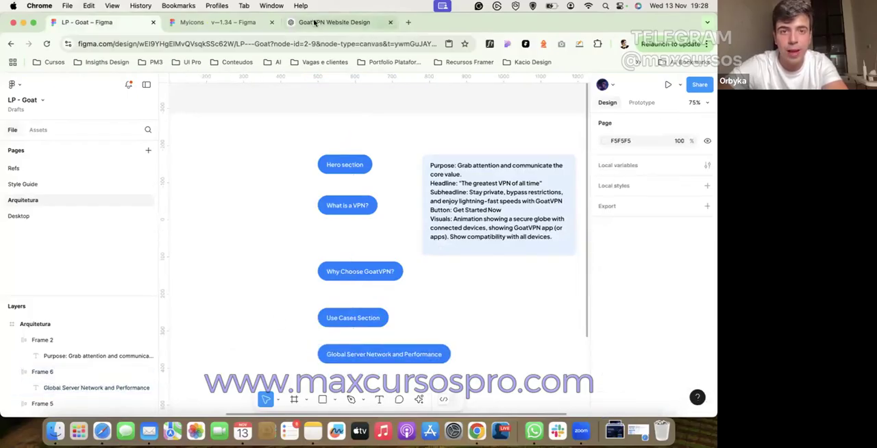
Step: Copy the title "Social Proof (Testimonials)" from the ChatGPT brief
{"action": "left_click", "coordinate": [334, 22]}
{"action": "scroll", "coordinate": [349, 183], "scroll_direction": "down", "scroll_amount": 4}
{"action": "scroll", "coordinate": [353, 190], "scroll_direction": "down", "scroll_amount": 3}
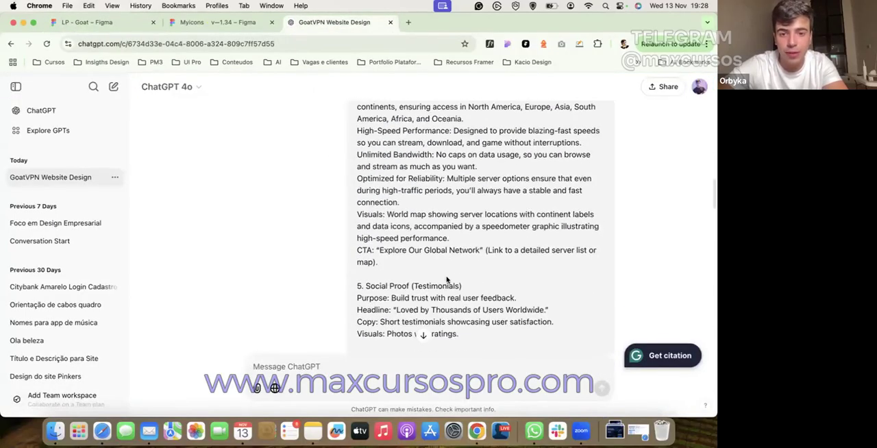
{"action": "left_click_drag", "start_coordinate": [462, 285], "coordinate": [367, 283]}
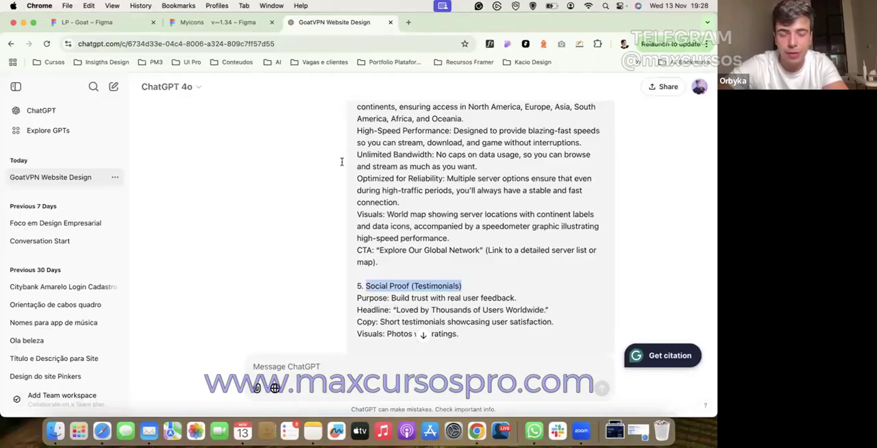
{"action": "scroll", "coordinate": [298, 154], "scroll_direction": "up", "scroll_amount": 3}
Step: In Figma, duplicate the Global Server Network and Performance pill to Y 747 and replace the copy's text with "Social Proof (Testimonials)"
{"action": "left_click", "coordinate": [103, 22]}
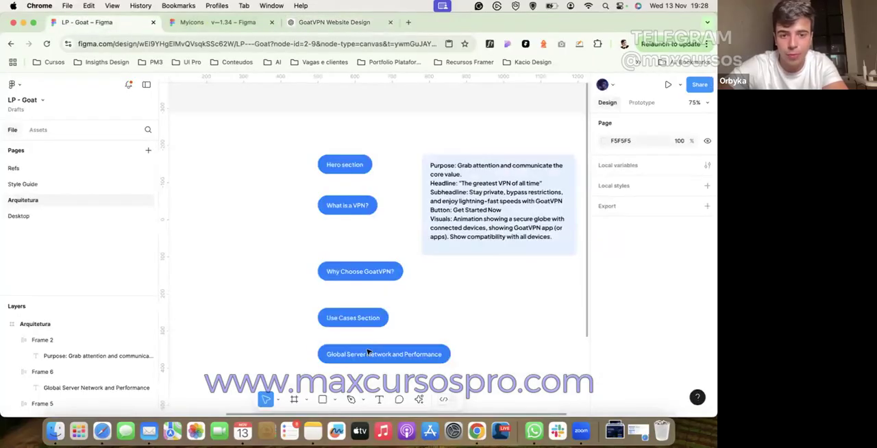
{"action": "scroll", "coordinate": [379, 227], "scroll_direction": "down", "scroll_amount": 5}
{"action": "left_click", "coordinate": [385, 191]}
{"action": "left_click_drag", "start_coordinate": [385, 191], "coordinate": [385, 237], "text": "alt"}
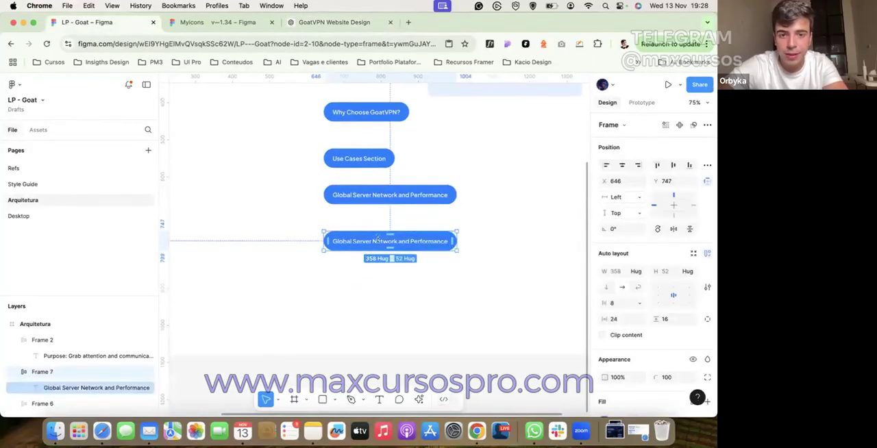
{"action": "double_click", "coordinate": [385, 237]}
{"action": "type", "text": "Social Proof (Testimonials)"}
{"action": "left_click", "coordinate": [295, 249]}
Step: Copy the title "FAQs Section" from the ChatGPT brief
{"action": "left_click", "coordinate": [333, 22]}
{"action": "scroll", "coordinate": [411, 335], "scroll_direction": "down", "scroll_amount": 2}
{"action": "triple_click", "coordinate": [358, 335]}
{"action": "scroll", "coordinate": [356, 332], "scroll_direction": "down", "scroll_amount": 2}
{"action": "scroll", "coordinate": [411, 370], "scroll_direction": "up", "scroll_amount": 3}
{"action": "scroll", "coordinate": [417, 274], "scroll_direction": "down", "scroll_amount": 6}
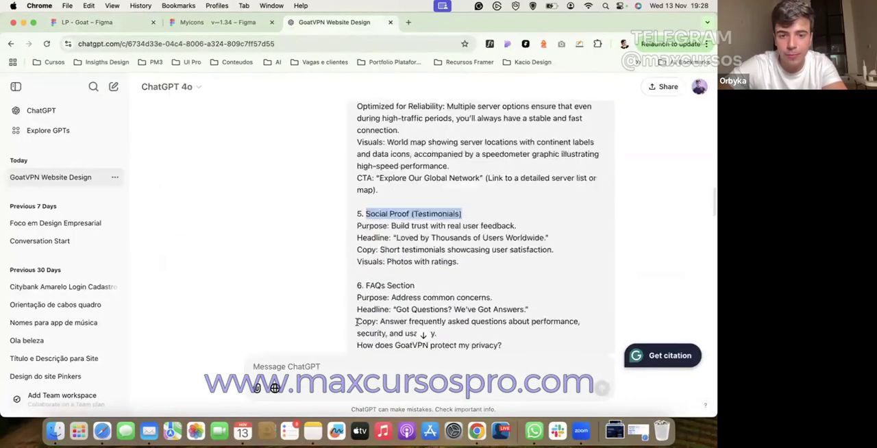
{"action": "triple_click", "coordinate": [364, 239]}
{"action": "key", "text": "super+c"}
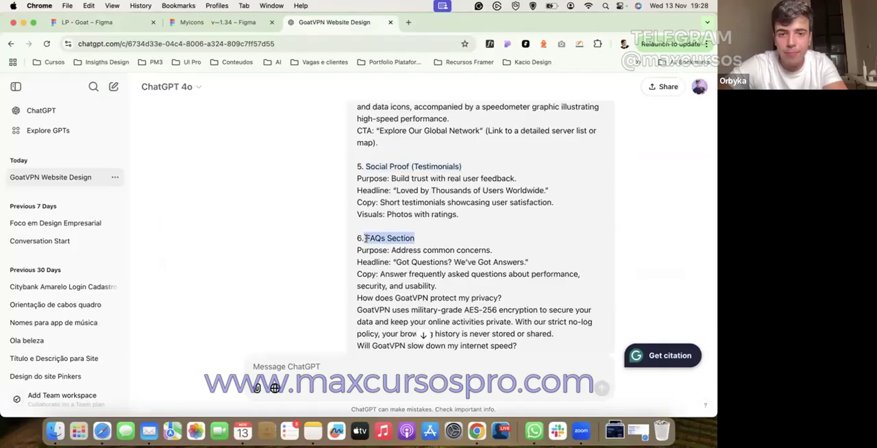
Step: In Figma, duplicate the Social Proof (Testimonials) pill to Y 881 and replace the copy's text with "FAQs Section"
{"action": "left_click", "coordinate": [103, 26]}
{"action": "left_click_drag", "start_coordinate": [395, 248], "coordinate": [384, 295]}
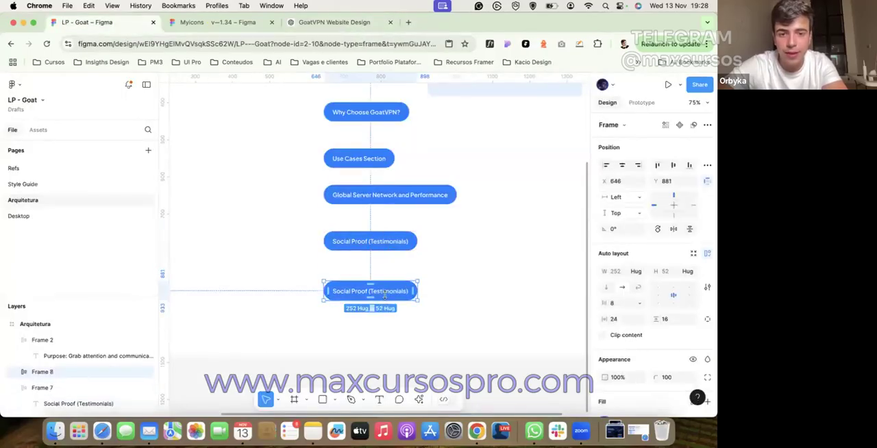
{"action": "double_click", "coordinate": [385, 293]}
{"action": "key", "text": "super+v"}
{"action": "left_click", "coordinate": [272, 187]}
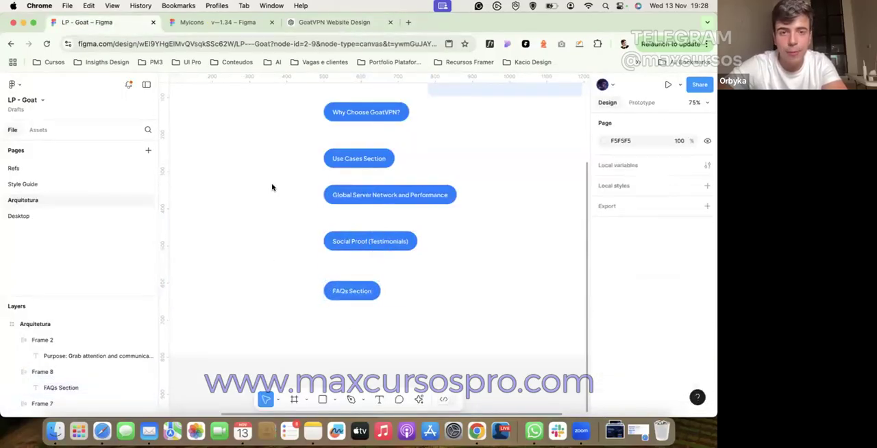
Step: Copy the title "Final CTA (Conversion Booster)" from the ChatGPT brief
{"action": "left_click", "coordinate": [325, 23]}
{"action": "scroll", "coordinate": [431, 274], "scroll_direction": "down", "scroll_amount": 10}
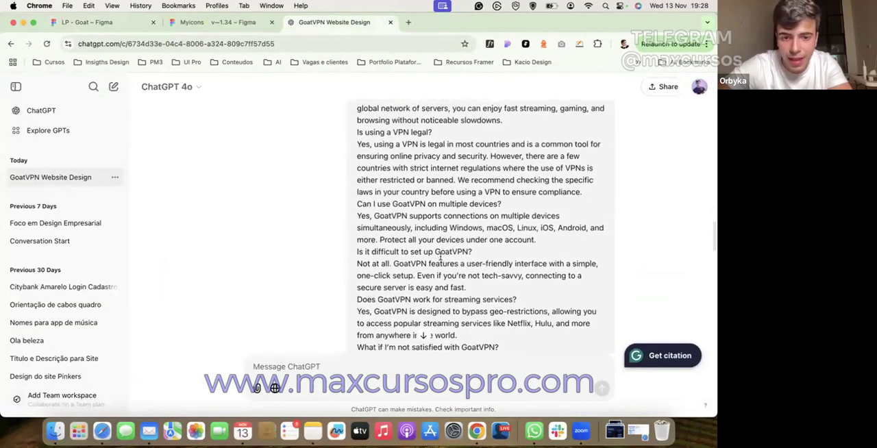
{"action": "mouse_move", "coordinate": [477, 291]}
{"action": "left_mouse_down"}
{"action": "mouse_move", "coordinate": [397, 294]}
{"action": "mouse_move", "coordinate": [485, 300]}
{"action": "left_mouse_up"}
{"action": "key", "text": "super+c"}
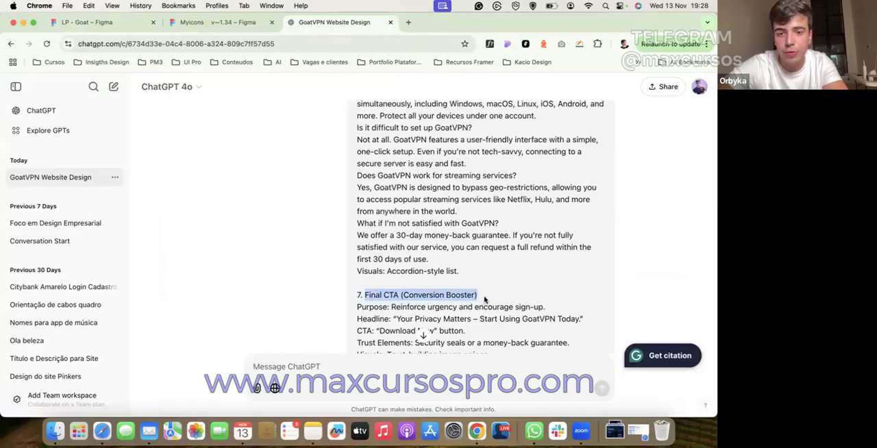
Step: In Figma, duplicate the FAQs Section pill below itself and replace the copy's text with "Final CTA (Conversion Booster)"
{"action": "left_click", "coordinate": [104, 22]}
{"action": "left_click_drag", "start_coordinate": [354, 293], "coordinate": [354, 342]}
{"action": "double_click", "coordinate": [354, 342]}
{"action": "double_click", "coordinate": [354, 341]}
{"action": "key", "text": "super+v"}
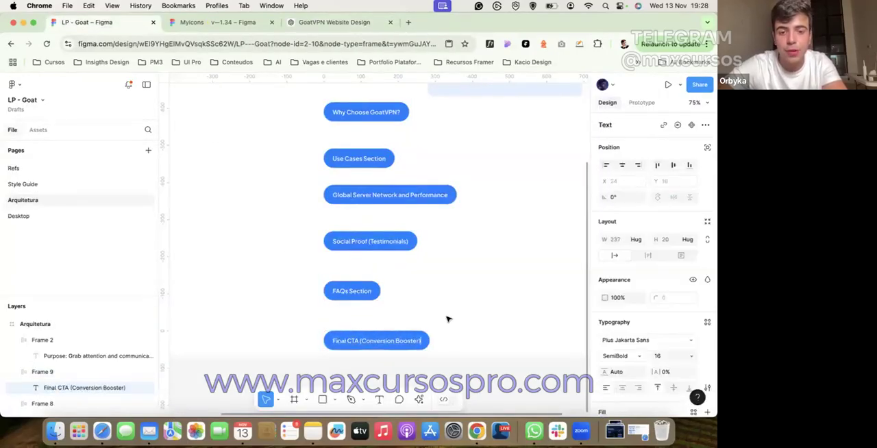
{"action": "left_click", "coordinate": [447, 318]}
Step: Extend the Arquitetura frame downward to a height of 1324
{"action": "scroll", "coordinate": [447, 319], "scroll_direction": "down", "scroll_amount": 3}
{"action": "left_click", "coordinate": [468, 310], "text": "super"}
{"action": "left_click_drag", "start_coordinate": [470, 343], "coordinate": [465, 404]}
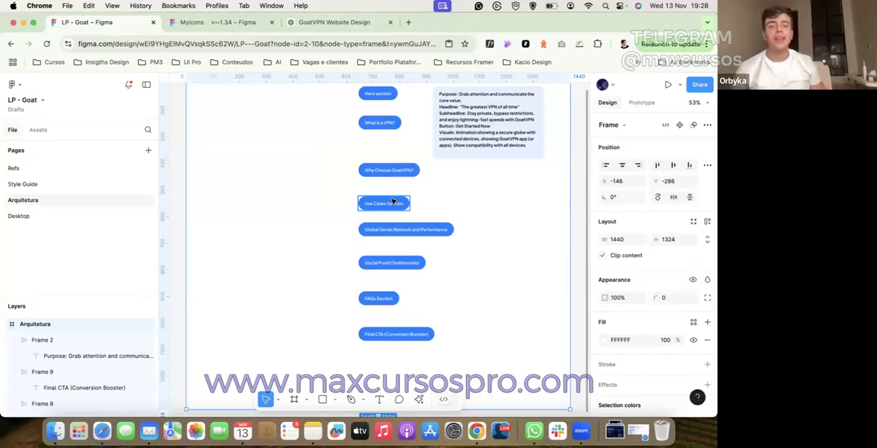
Step: Copy the title "Footer" from the ChatGPT brief
{"action": "left_click", "coordinate": [298, 22]}
{"action": "scroll", "coordinate": [350, 198], "scroll_direction": "down", "scroll_amount": 5}
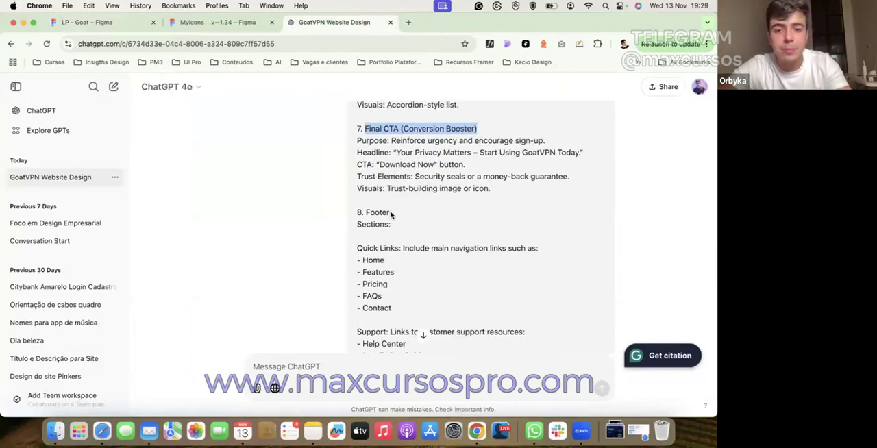
{"action": "left_click_drag", "start_coordinate": [391, 215], "coordinate": [365, 213]}
{"action": "key", "text": "super+c"}
Step: In Figma, duplicate the Final CTA (Conversion Booster) pill to Y 1125 and replace the copy's text with "Footer"
{"action": "left_click", "coordinate": [96, 22]}
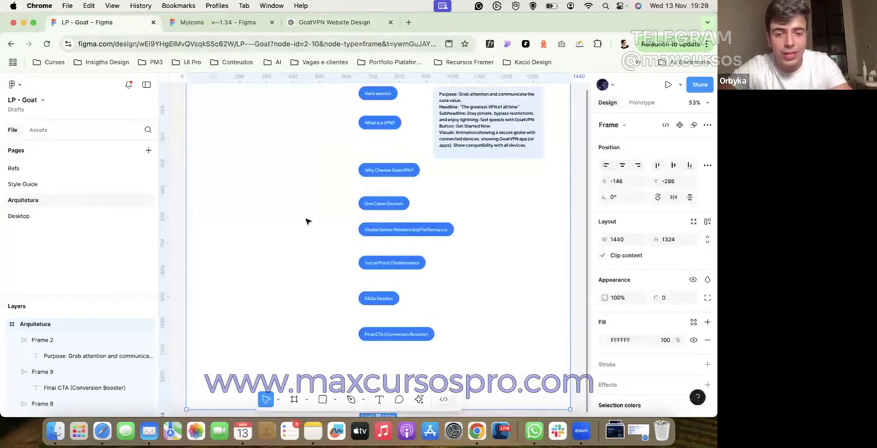
{"action": "left_click_drag", "start_coordinate": [370, 335], "coordinate": [374, 370]}
{"action": "key", "text": "super+z"}
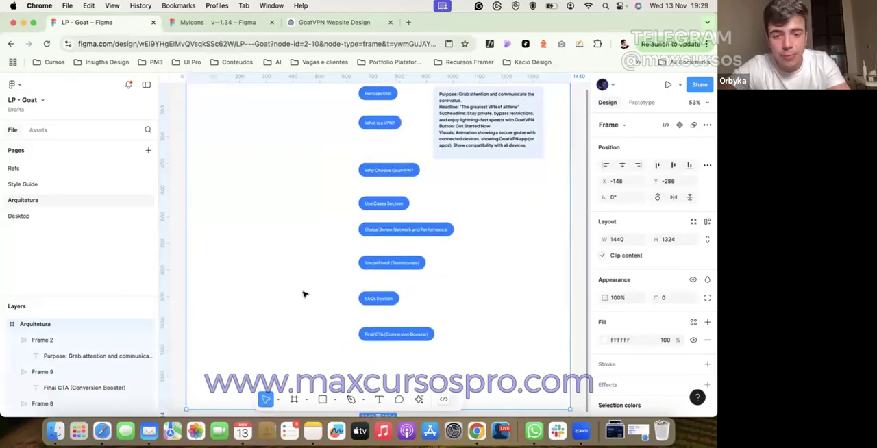
{"action": "left_click", "coordinate": [303, 293]}
{"action": "left_click_drag", "start_coordinate": [381, 335], "coordinate": [384, 369]}
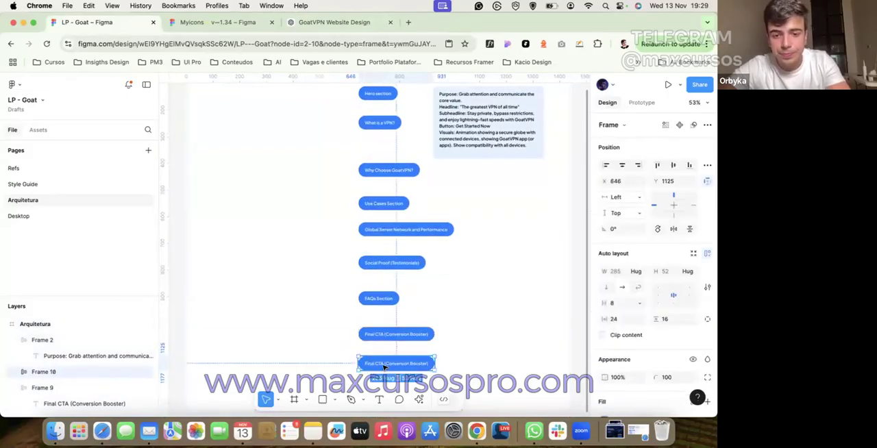
{"action": "key", "text": "Return"}
{"action": "key", "text": "Return"}
{"action": "key", "text": "super+v"}
{"action": "left_click", "coordinate": [280, 190]}
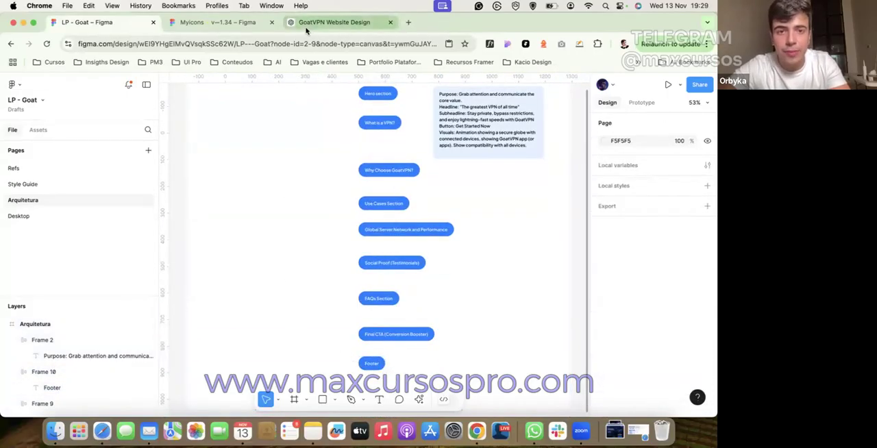
Step: Copy the footer's Quick Links paragraph with its Home, Features, Pricing, FAQs and Contact items from the ChatGPT brief
{"action": "left_click", "coordinate": [312, 23]}
{"action": "scroll", "coordinate": [356, 239], "scroll_direction": "down", "scroll_amount": 2}
{"action": "scroll", "coordinate": [354, 231], "scroll_direction": "down", "scroll_amount": 3}
{"action": "scroll", "coordinate": [354, 198], "scroll_direction": "up", "scroll_amount": 1}
{"action": "left_click_drag", "start_coordinate": [400, 124], "coordinate": [411, 180]}
{"action": "key", "text": "super+c"}
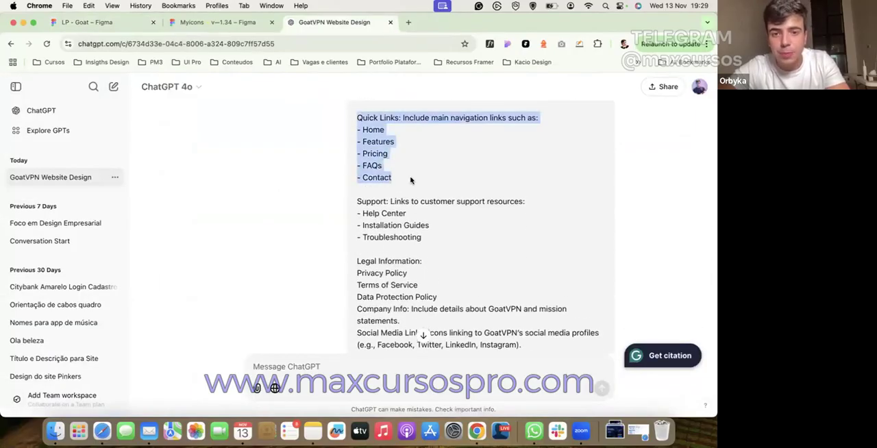
Step: In Figma, paste the Quick Links text into a new text box outside the frame, fit the box to its text and move it above the frame
{"action": "left_click", "coordinate": [102, 24]}
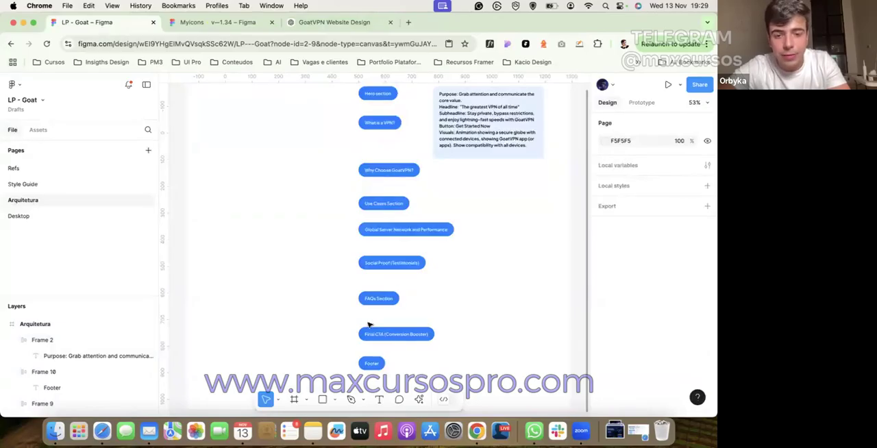
{"action": "scroll", "coordinate": [370, 323], "scroll_direction": "right", "scroll_amount": 5}
{"action": "scroll", "coordinate": [370, 323], "scroll_direction": "up", "scroll_amount": 3}
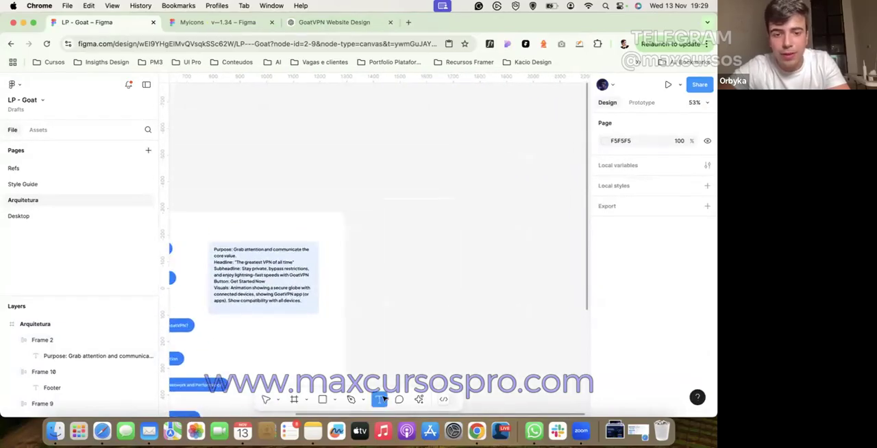
{"action": "left_click_drag", "start_coordinate": [357, 171], "coordinate": [485, 255]}
{"action": "key", "text": "super+v"}
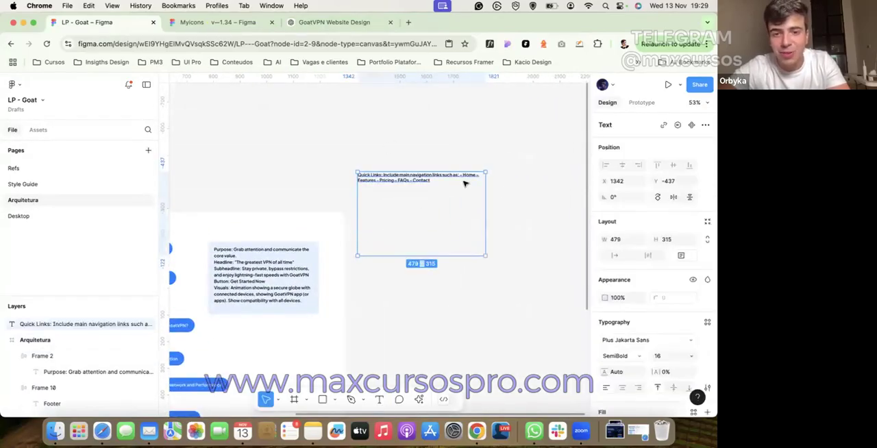
{"action": "double_click", "coordinate": [486, 193]}
{"action": "left_click_drag", "start_coordinate": [464, 175], "coordinate": [256, 185]}
Step: Wrap the pills from Hero section to Final CTA in a centred vertical auto layout with a gap of 64 and move it to X 324
{"action": "scroll", "coordinate": [282, 187], "scroll_direction": "left", "scroll_amount": 2}
{"action": "scroll", "coordinate": [286, 183], "scroll_direction": "down", "scroll_amount": 2}
{"action": "scroll", "coordinate": [287, 183], "scroll_direction": "left", "scroll_amount": 2}
{"action": "scroll", "coordinate": [291, 171], "scroll_direction": "down", "scroll_amount": 1}
{"action": "scroll", "coordinate": [290, 172], "scroll_direction": "left", "scroll_amount": 1}
{"action": "left_click_drag", "start_coordinate": [294, 159], "coordinate": [379, 397]}
{"action": "key", "text": "shift+a"}
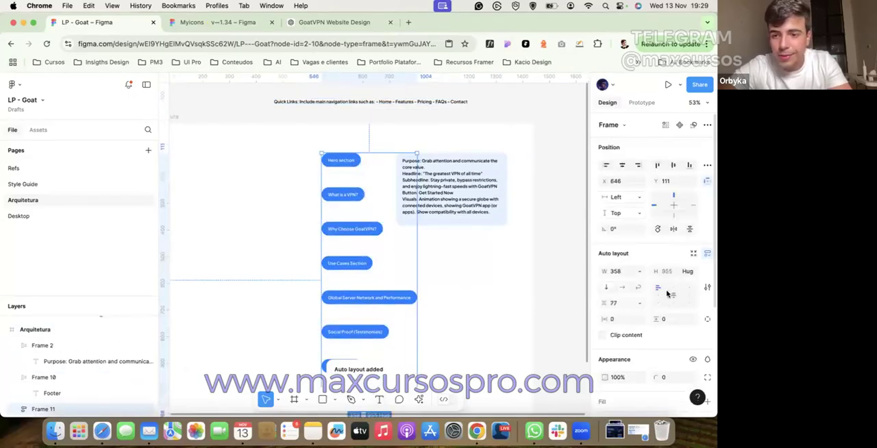
{"action": "left_click", "coordinate": [670, 292]}
{"action": "type", "text": "32"}
{"action": "key", "text": "Return"}
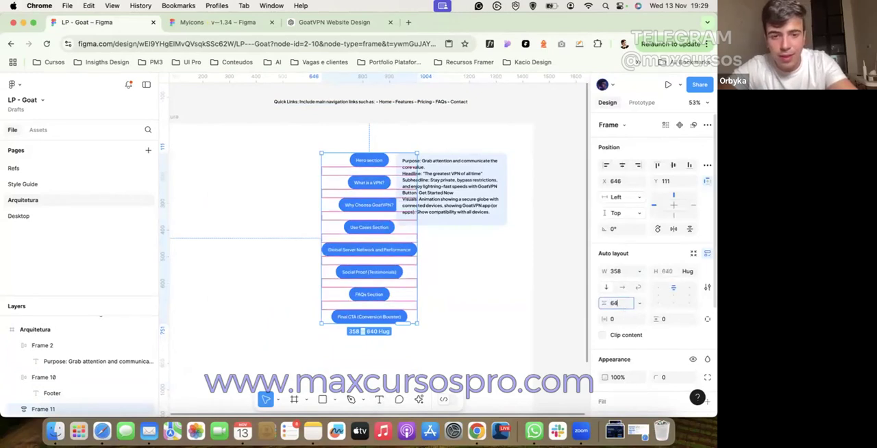
{"action": "key", "text": "Return"}
{"action": "left_click_drag", "start_coordinate": [390, 242], "coordinate": [304, 242]}
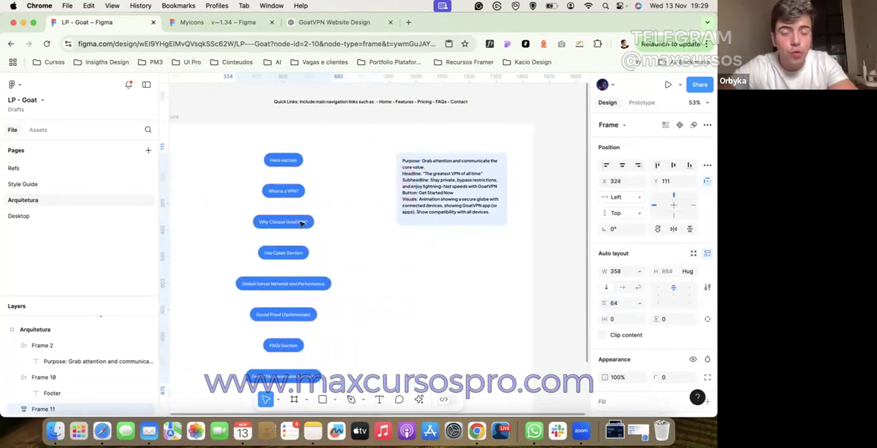
Step: Set the width of all eight pills in the stack, from Hero section to Final CTA, to Fill container
{"action": "left_click", "coordinate": [291, 164]}
{"action": "left_click", "coordinate": [286, 192], "text": "shift"}
{"action": "left_click", "coordinate": [286, 222], "text": "shift"}
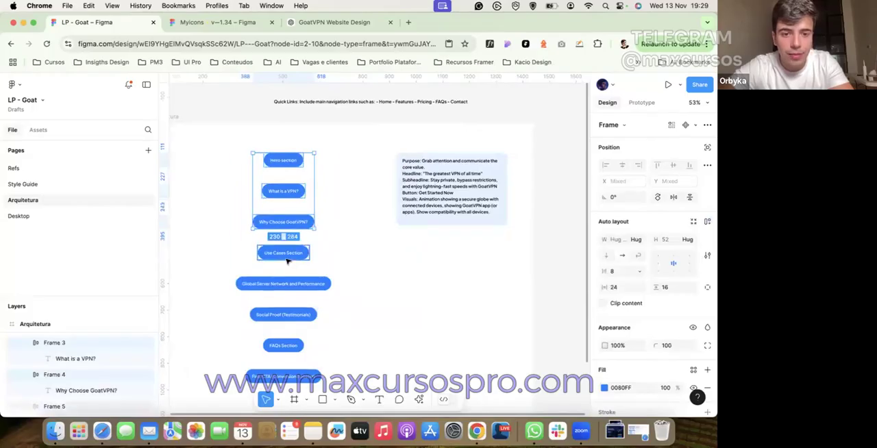
{"action": "left_click", "coordinate": [287, 255], "text": "shift"}
{"action": "left_click", "coordinate": [288, 283], "text": "shift"}
{"action": "left_click", "coordinate": [287, 315], "text": "shift"}
{"action": "left_click", "coordinate": [288, 345], "text": "shift"}
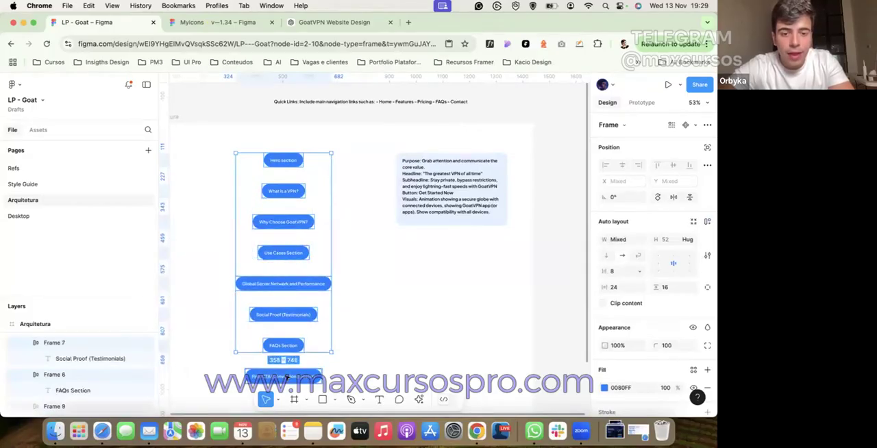
{"action": "left_click", "coordinate": [288, 376], "text": "shift"}
{"action": "left_click", "coordinate": [637, 239]}
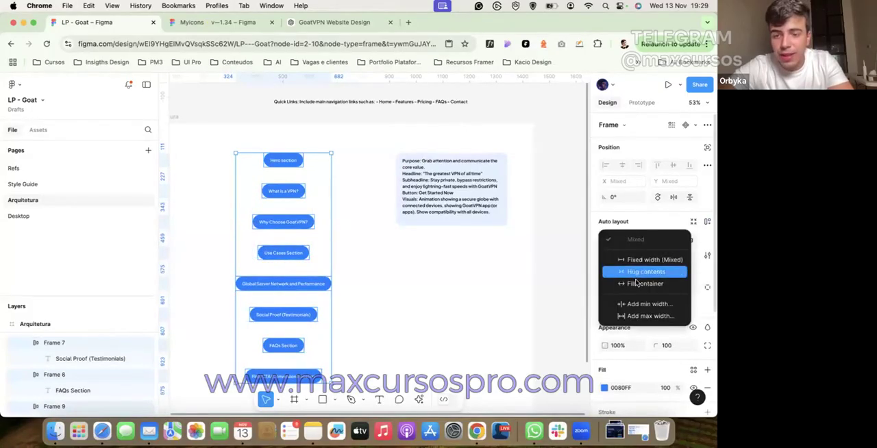
{"action": "left_click", "coordinate": [637, 282]}
{"action": "left_click", "coordinate": [479, 294]}
Step: Move the Footer pill into the auto layout stack as its last item and set its width to Fill container
{"action": "scroll", "coordinate": [460, 291], "scroll_direction": "down", "scroll_amount": 2}
{"action": "scroll", "coordinate": [450, 310], "scroll_direction": "left", "scroll_amount": 2}
{"action": "scroll", "coordinate": [449, 309], "scroll_direction": "up", "scroll_amount": 1}
{"action": "left_click_drag", "start_coordinate": [413, 383], "coordinate": [360, 317]}
{"action": "left_click", "coordinate": [636, 241]}
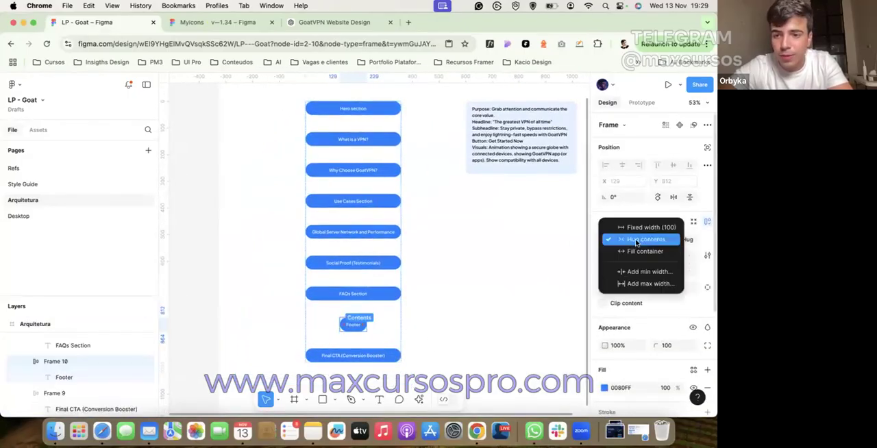
{"action": "left_click", "coordinate": [643, 250]}
{"action": "left_click", "coordinate": [530, 276]}
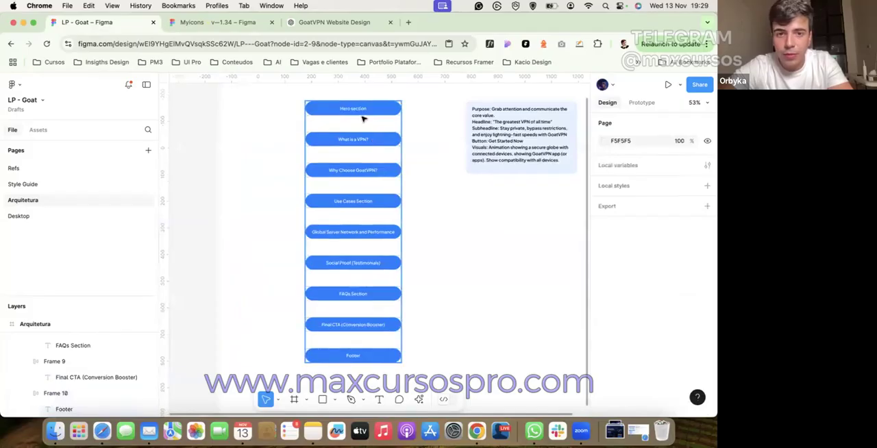
Step: Duplicate the Hero section pill within the stack and change the topmost pill's text to "Header"
{"action": "double_click", "coordinate": [354, 112]}
{"action": "key", "text": "super+d"}
{"action": "double_click", "coordinate": [353, 113]}
{"action": "left_click", "coordinate": [352, 112]}
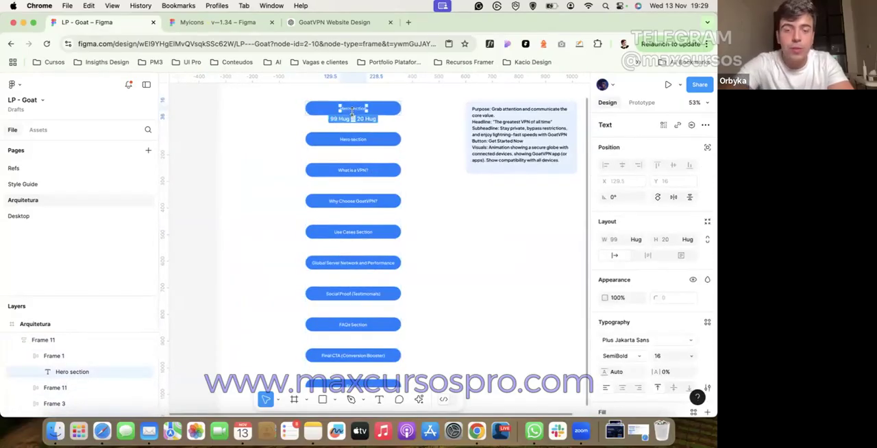
{"action": "double_click", "coordinate": [356, 108]}
{"action": "type", "text": "Head"}
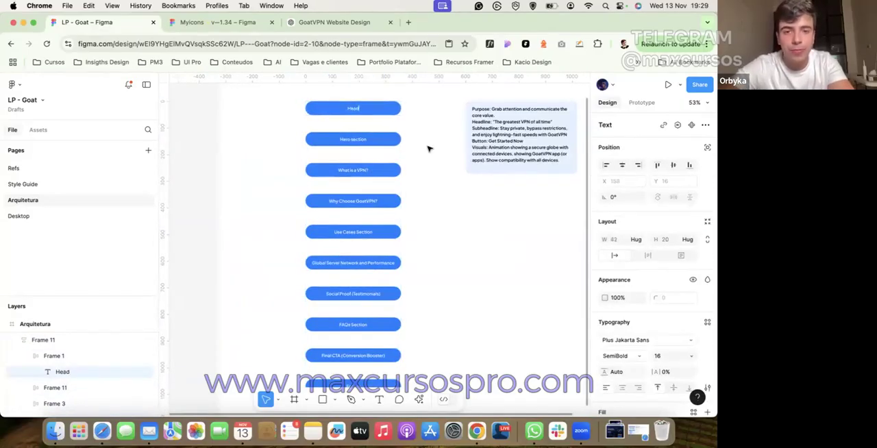
{"action": "type", "text": "er"}
{"action": "left_click", "coordinate": [428, 148]}
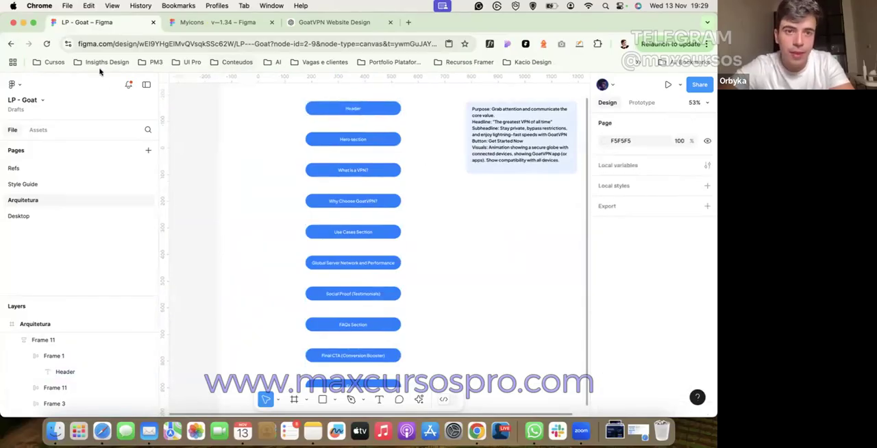
Step: Position the pill stack at X 244 and move the description box beside it to X 685, Y 111
{"action": "scroll", "coordinate": [369, 130], "scroll_direction": "down", "scroll_amount": 2}
{"action": "left_click", "coordinate": [339, 143]}
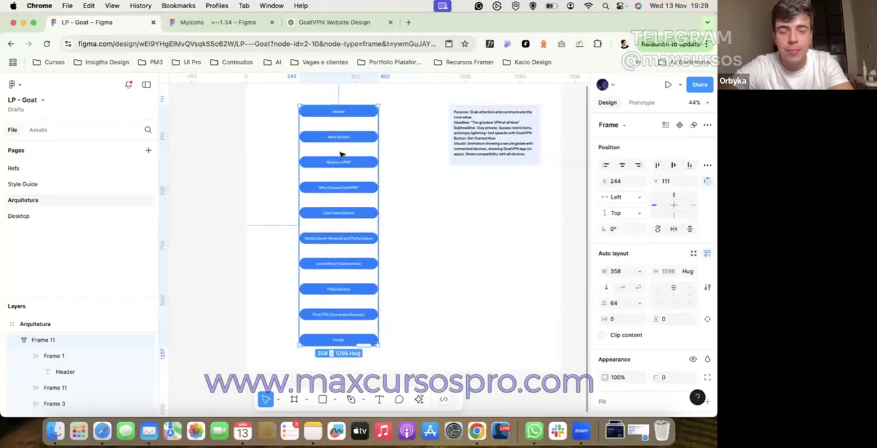
{"action": "scroll", "coordinate": [505, 145], "scroll_direction": "up", "scroll_amount": 2}
{"action": "left_click", "coordinate": [511, 153]}
{"action": "left_click_drag", "start_coordinate": [458, 152], "coordinate": [433, 153]}
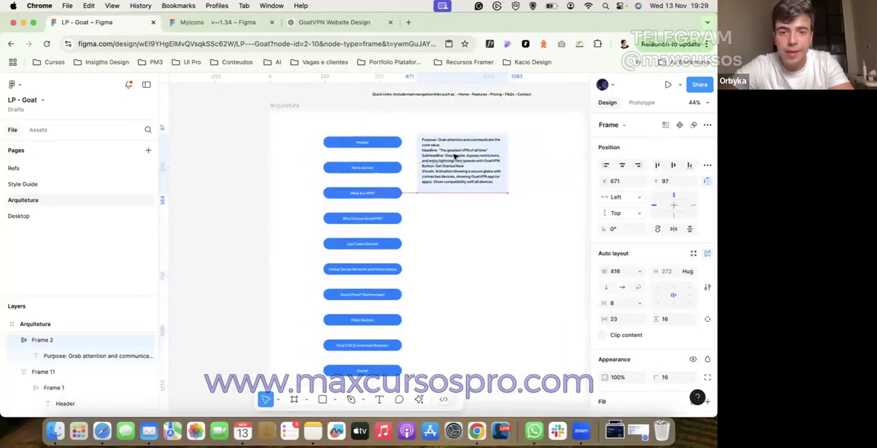
{"action": "scroll", "coordinate": [409, 168], "scroll_direction": "up", "scroll_amount": 5}
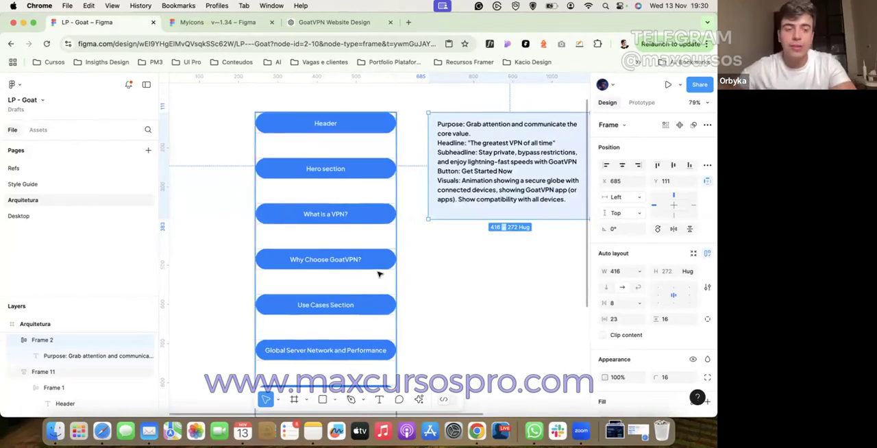
Step: Open the Desktop page and find the empty canvas area around the dark gradient logo
{"action": "left_click", "coordinate": [57, 215]}
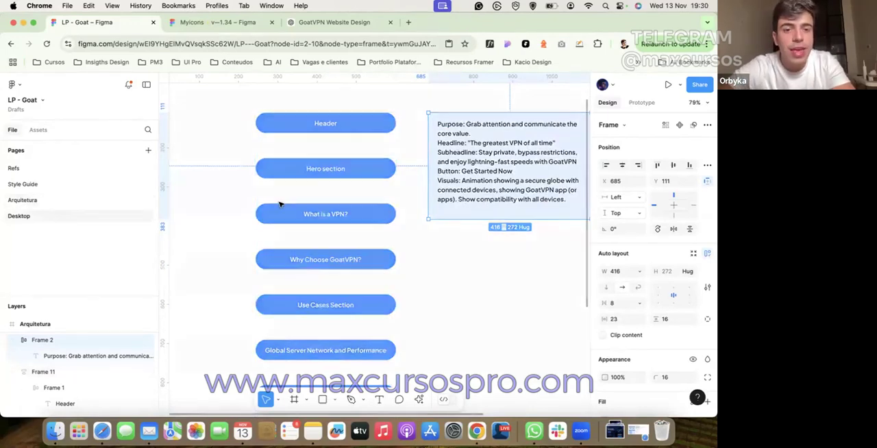
{"action": "left_click_drag", "start_coordinate": [276, 210], "coordinate": [430, 279]}
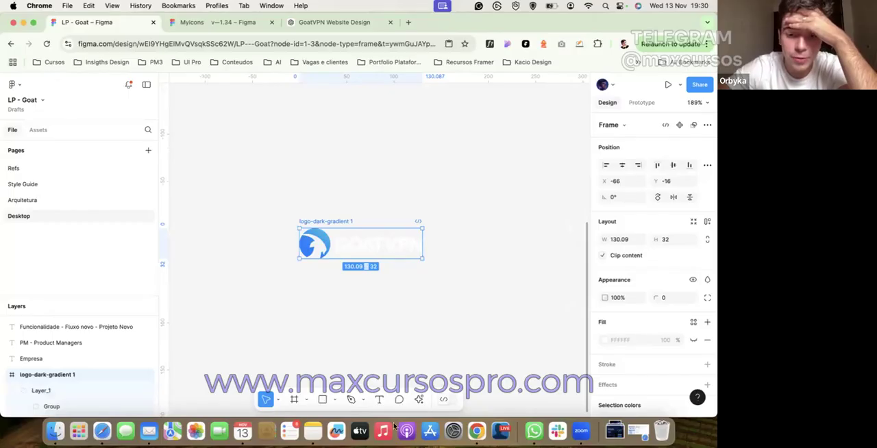
{"action": "key", "text": "Escape"}
{"action": "scroll", "coordinate": [388, 363], "scroll_direction": "down", "scroll_amount": 2}
{"action": "scroll", "coordinate": [387, 364], "scroll_direction": "right", "scroll_amount": 3}
{"action": "scroll", "coordinate": [388, 364], "scroll_direction": "down", "scroll_amount": 4}
{"action": "scroll", "coordinate": [387, 363], "scroll_direction": "left", "scroll_amount": 2}
{"action": "scroll", "coordinate": [384, 304], "scroll_direction": "down", "scroll_amount": 5}
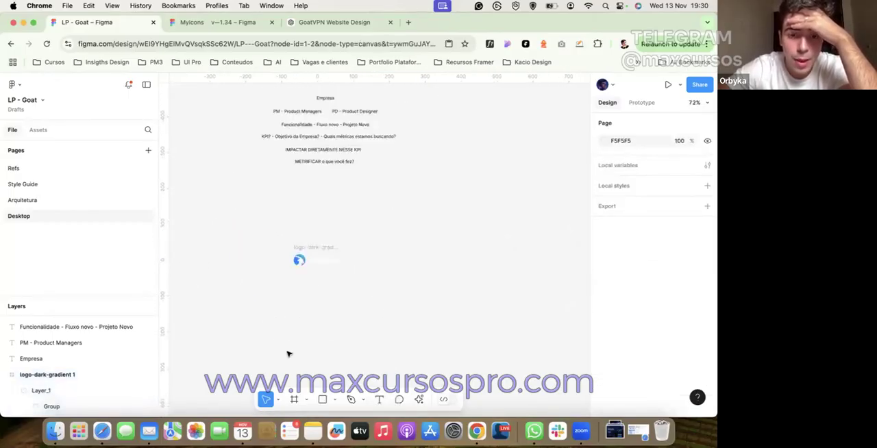
Step: Add a new frame beside the logo on the Desktop page and set its width to 1200
{"action": "left_click", "coordinate": [293, 403]}
{"action": "scroll", "coordinate": [335, 170], "scroll_direction": "up", "scroll_amount": 3}
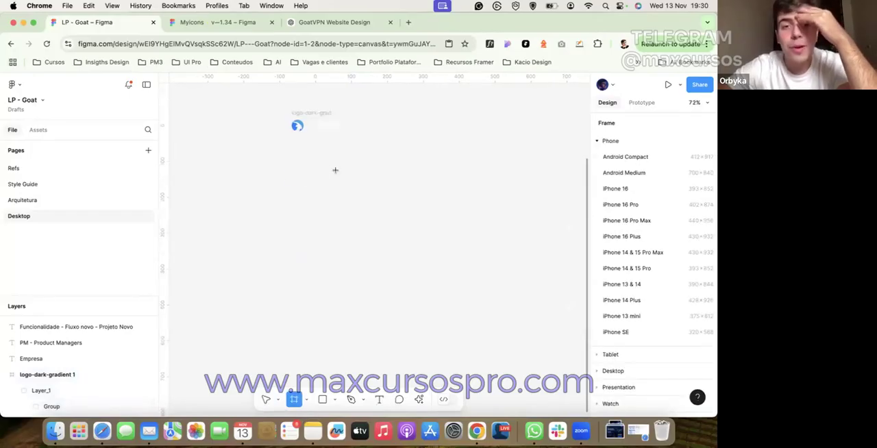
{"action": "left_click", "coordinate": [378, 163]}
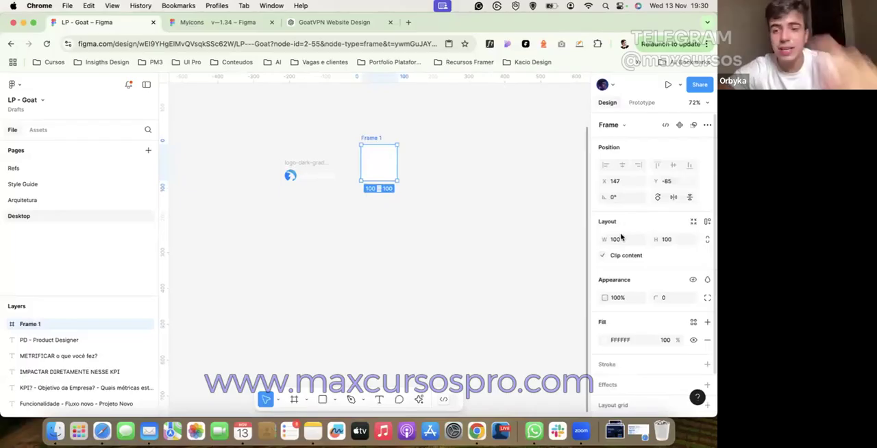
{"action": "left_click", "coordinate": [621, 238]}
{"action": "type", "text": "1200"}
{"action": "key", "text": "Return"}
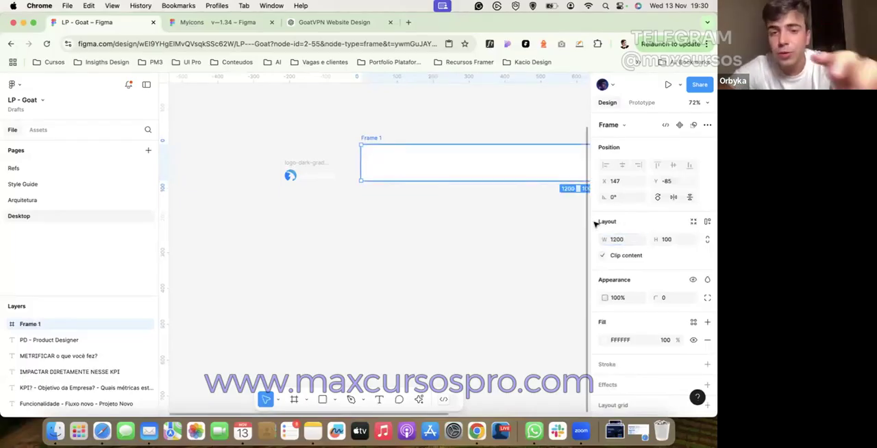
Step: Extend the new frame downward to a height of about 954
{"action": "key", "text": "shift+1"}
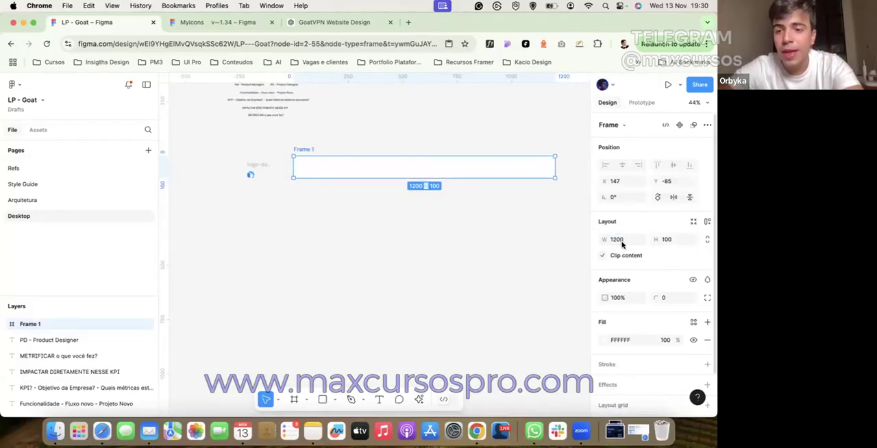
{"action": "left_click", "coordinate": [622, 240]}
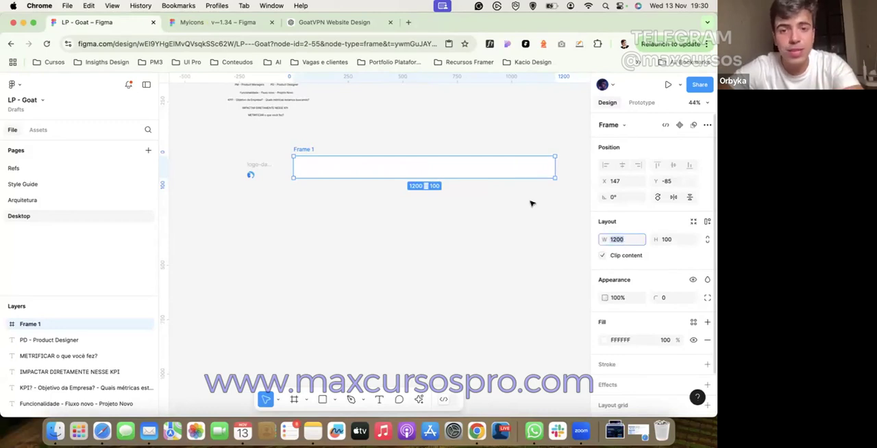
{"action": "left_click_drag", "start_coordinate": [517, 179], "coordinate": [519, 364]}
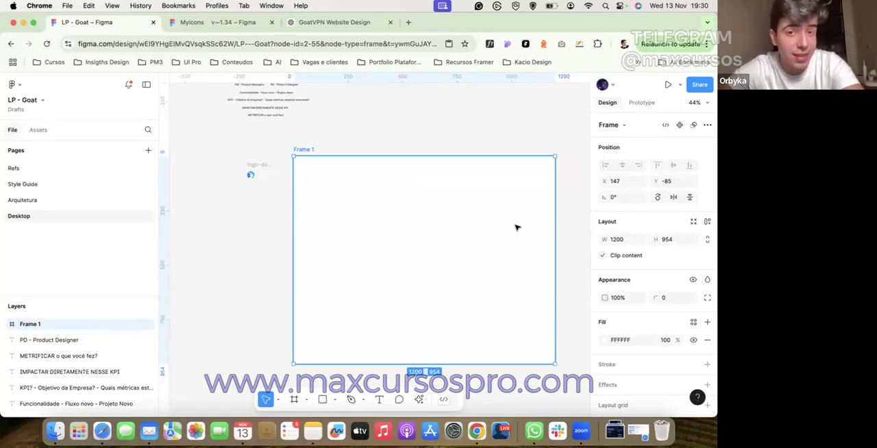
Step: Set the frame's width to 1440
{"action": "left_click", "coordinate": [622, 239]}
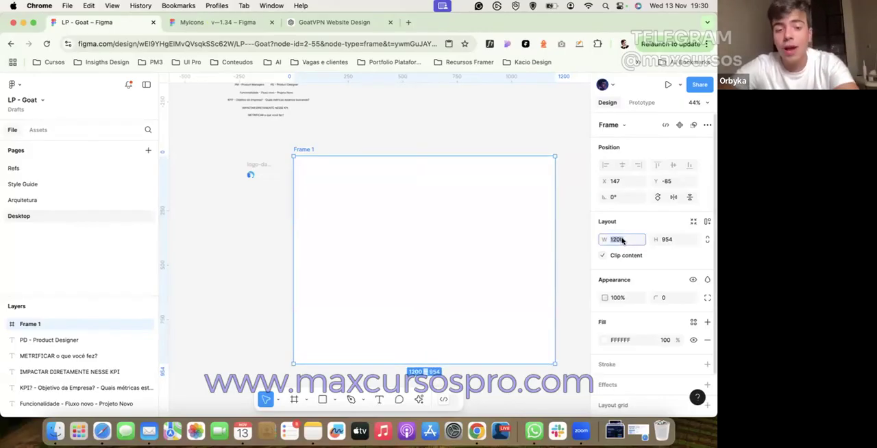
{"action": "type", "text": "1440"}
{"action": "key", "text": "Return"}
{"action": "scroll", "coordinate": [419, 153], "scroll_direction": "right", "scroll_amount": 2}
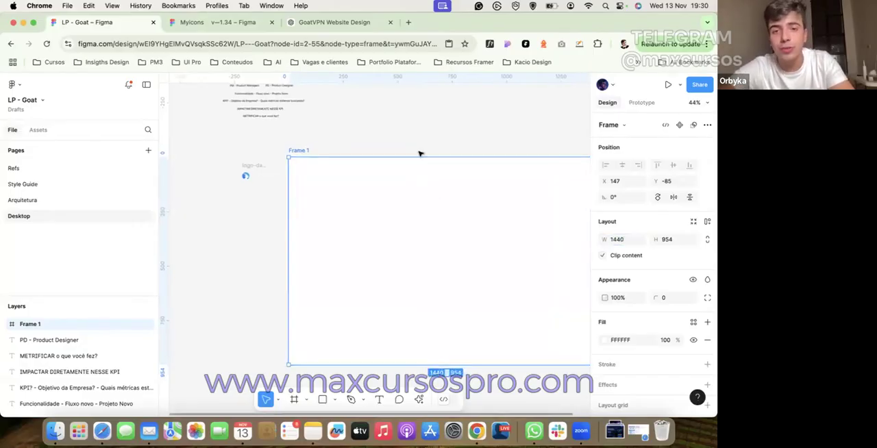
{"action": "left_click", "coordinate": [423, 148]}
Step: Look through the prototype device sizes and choose Surface Pro 8 (1440×960) as the page's device
{"action": "left_click", "coordinate": [641, 103]}
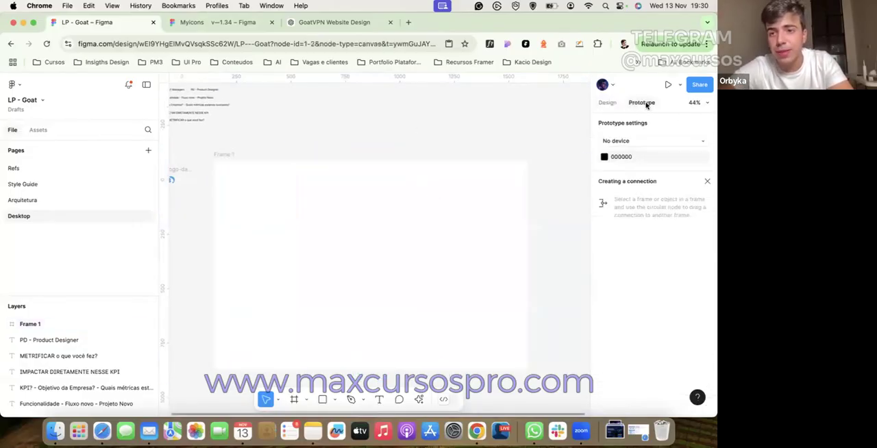
{"action": "left_click", "coordinate": [633, 140]}
{"action": "scroll", "coordinate": [620, 281], "scroll_direction": "down", "scroll_amount": 5}
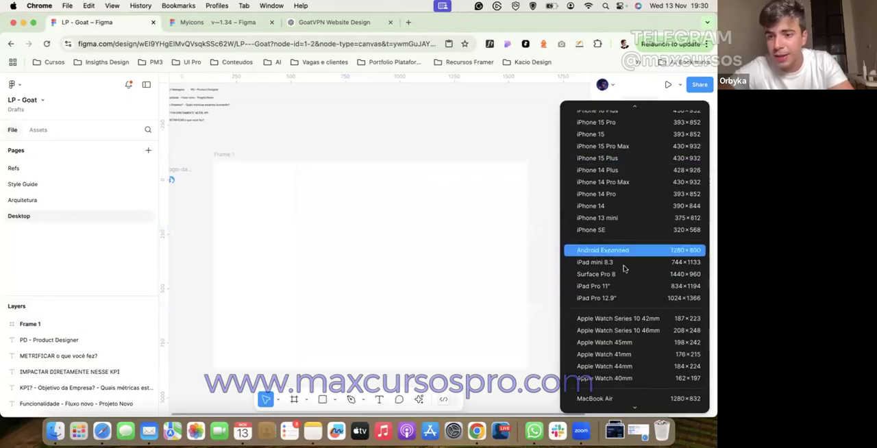
{"action": "scroll", "coordinate": [619, 346], "scroll_direction": "down", "scroll_amount": 4}
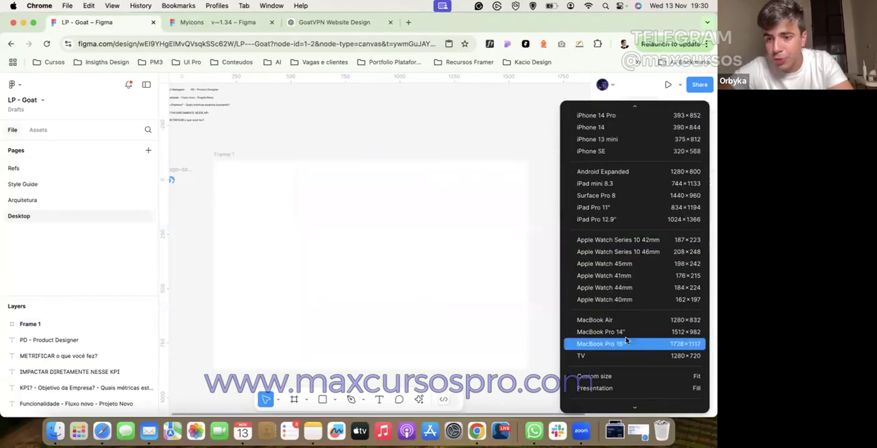
{"action": "scroll", "coordinate": [632, 365], "scroll_direction": "up", "scroll_amount": 8}
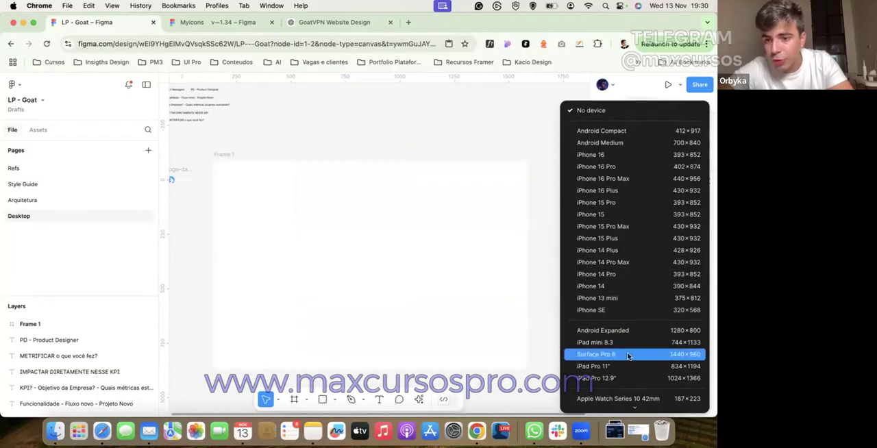
{"action": "left_click", "coordinate": [627, 355]}
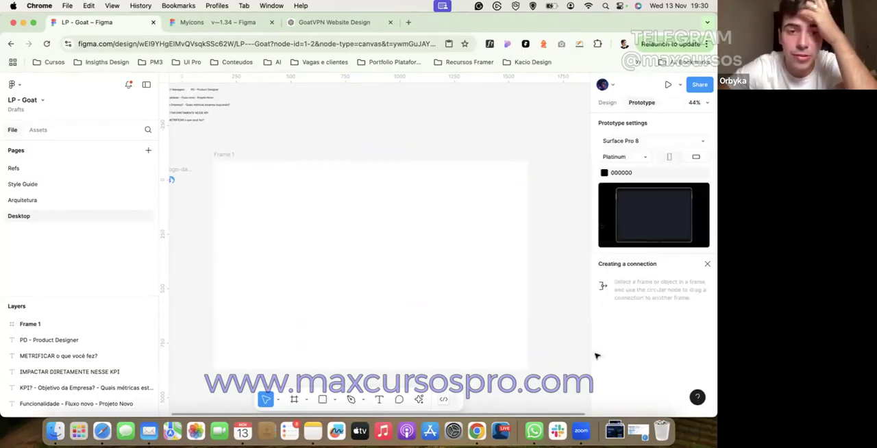
Step: Add a 12-column layout grid to the frame with a margin of 80 and a gutter of 32
{"action": "left_click", "coordinate": [448, 299]}
{"action": "left_click", "coordinate": [607, 103]}
{"action": "scroll", "coordinate": [641, 253], "scroll_direction": "down", "scroll_amount": 3}
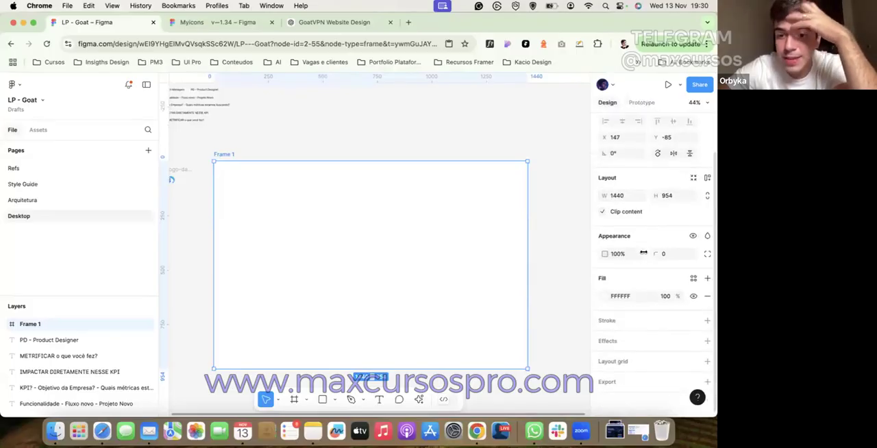
{"action": "left_click", "coordinate": [706, 361]}
{"action": "left_click", "coordinate": [604, 379]}
{"action": "left_click", "coordinate": [502, 358]}
{"action": "left_click", "coordinate": [506, 370]}
{"action": "type", "text": "12"}
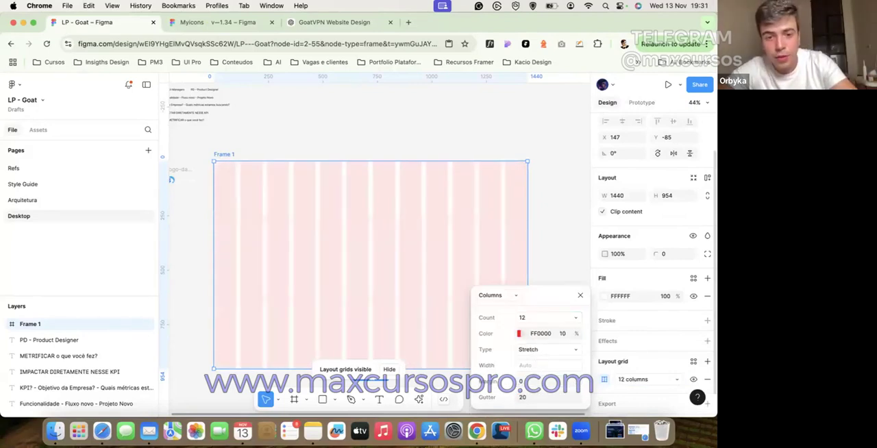
{"action": "left_click", "coordinate": [542, 398]}
{"action": "type", "text": "32"}
{"action": "key", "text": "Return"}
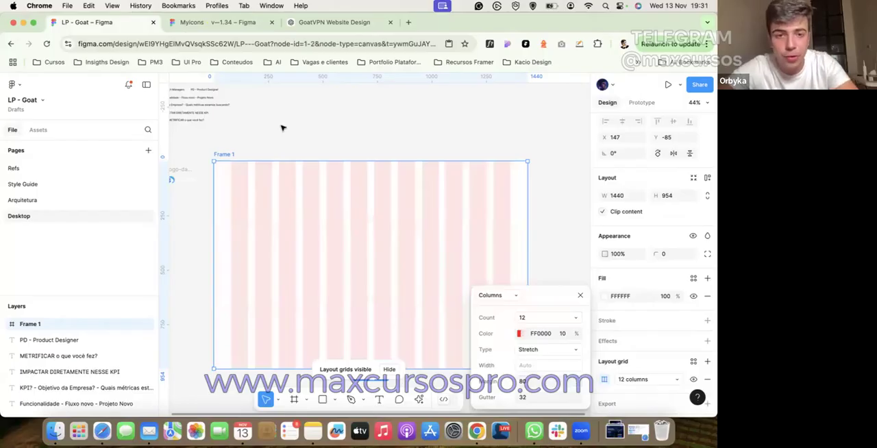
{"action": "left_click", "coordinate": [280, 130]}
Step: Draw a rectangle about 1280 × 124 across all grid columns at the frame's upper edge
{"action": "left_click", "coordinate": [322, 402]}
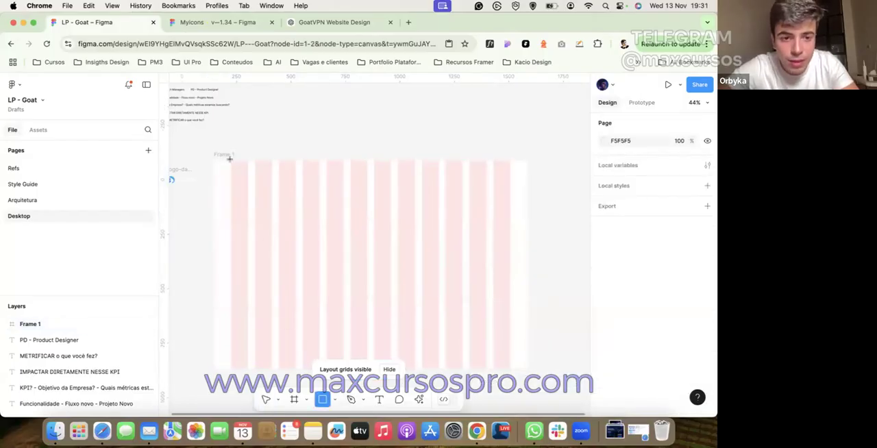
{"action": "left_click_drag", "start_coordinate": [230, 160], "coordinate": [509, 187]}
{"action": "left_click_drag", "start_coordinate": [231, 173], "coordinate": [232, 169]}
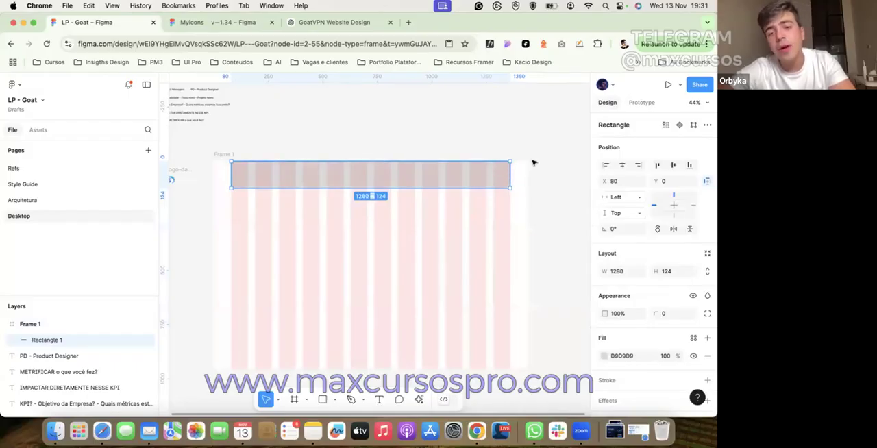
Step: Rename the frame to "Desktop" and set its width to 1200
{"action": "double_click", "coordinate": [216, 154]}
{"action": "type", "text": "Desktop"}
{"action": "key", "text": "Return"}
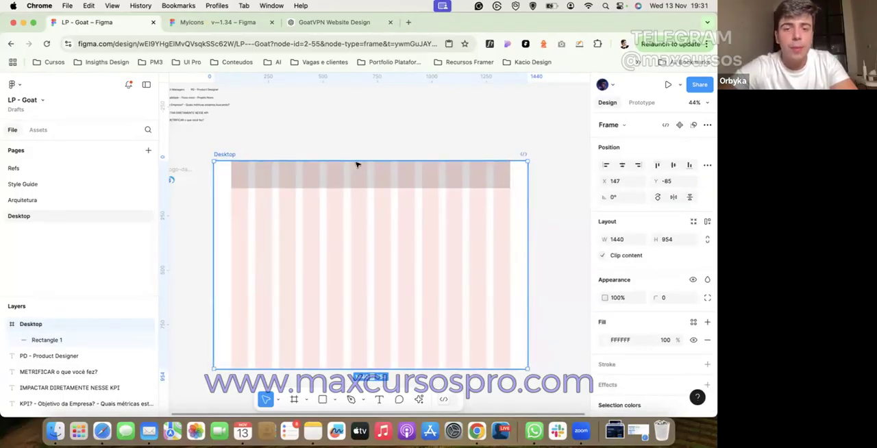
{"action": "left_click", "coordinate": [615, 240]}
{"action": "type", "text": "1200"}
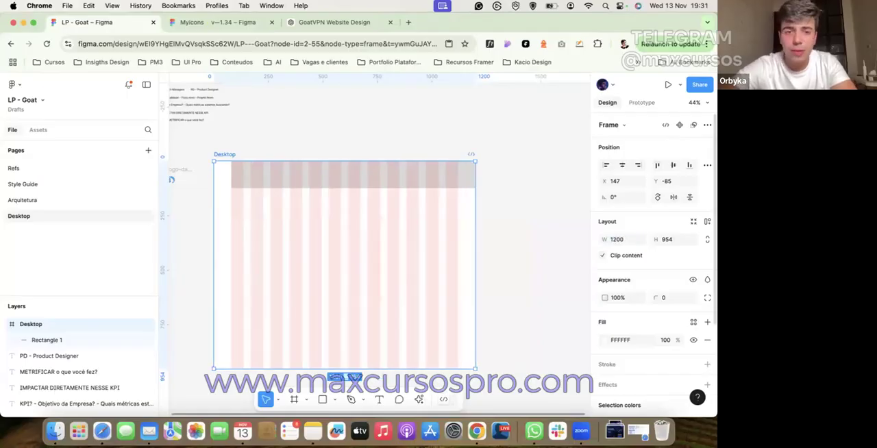
{"action": "key", "text": "Return"}
Step: Narrow the rectangle to a width of about 1040 so it ends at the last grid column
{"action": "left_click", "coordinate": [504, 197]}
{"action": "left_click", "coordinate": [469, 185]}
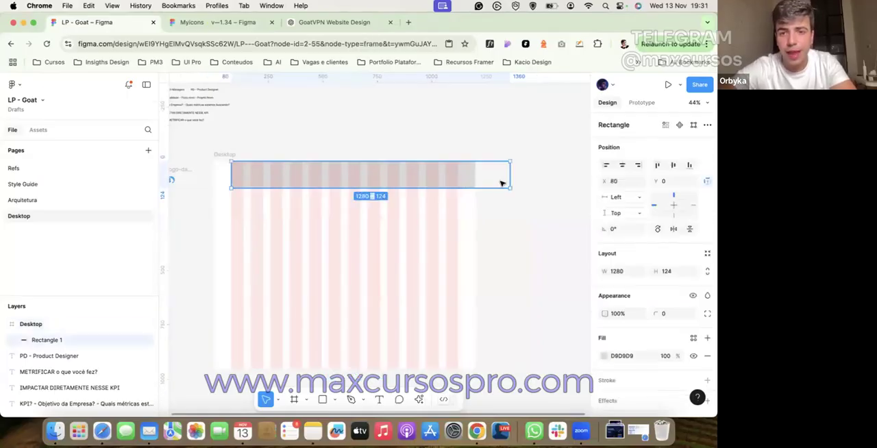
{"action": "left_click_drag", "start_coordinate": [511, 179], "coordinate": [455, 184]}
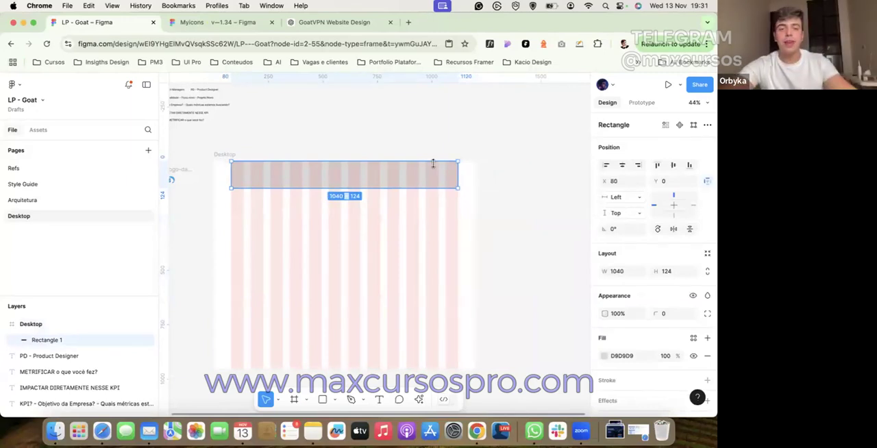
Step: Delete the rectangle and move the Desktop frame to about X 168, Y -40
{"action": "left_click", "coordinate": [411, 152]}
{"action": "left_click", "coordinate": [304, 171]}
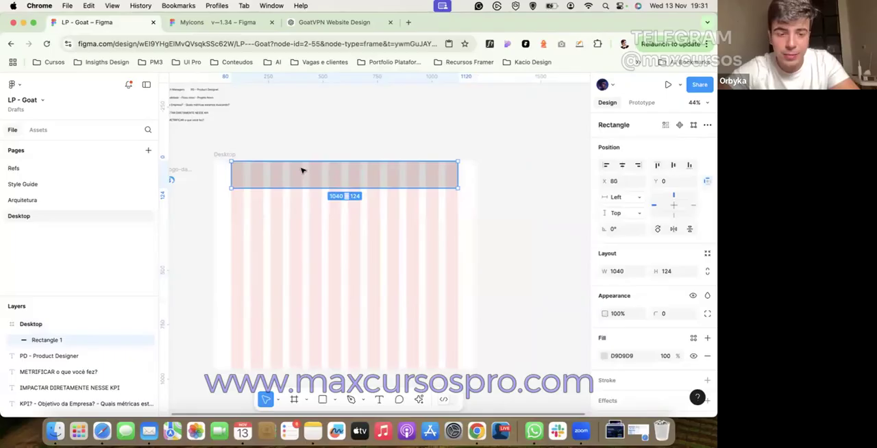
{"action": "left_click", "coordinate": [231, 156]}
{"action": "left_click_drag", "start_coordinate": [231, 156], "coordinate": [263, 190]}
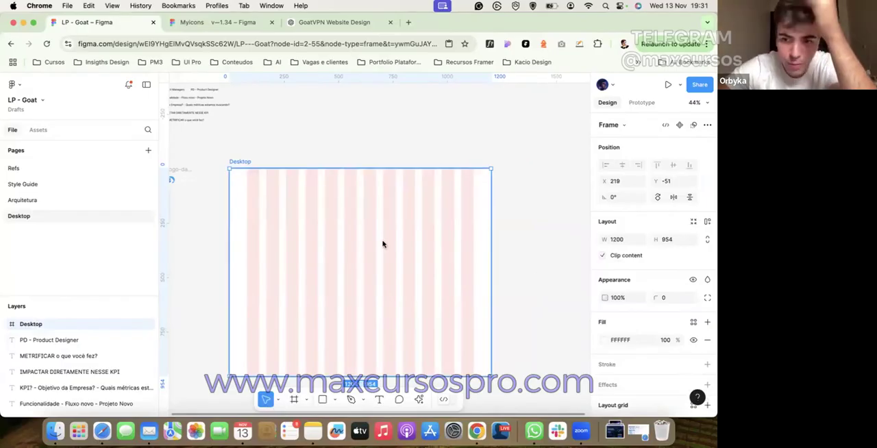
{"action": "left_click", "coordinate": [337, 160]}
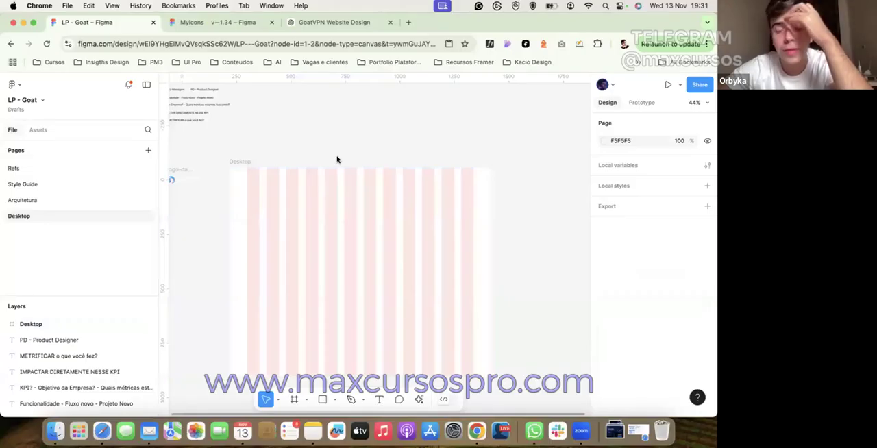
{"action": "left_click", "coordinate": [300, 187]}
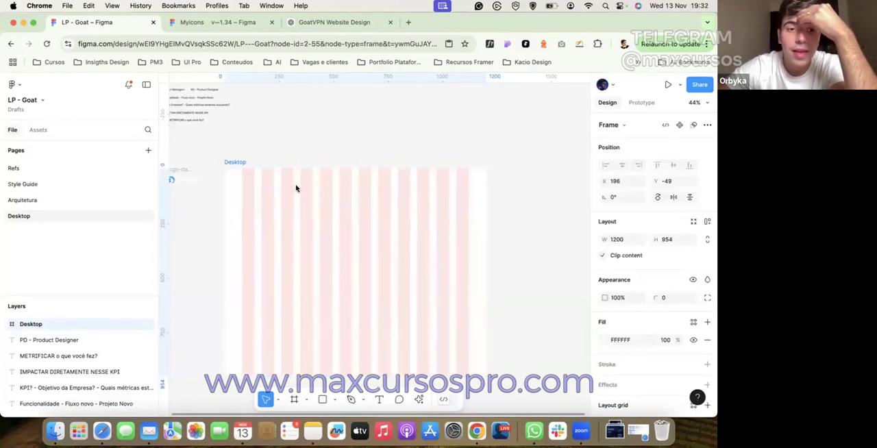
{"action": "left_click_drag", "start_coordinate": [288, 187], "coordinate": [288, 187]}
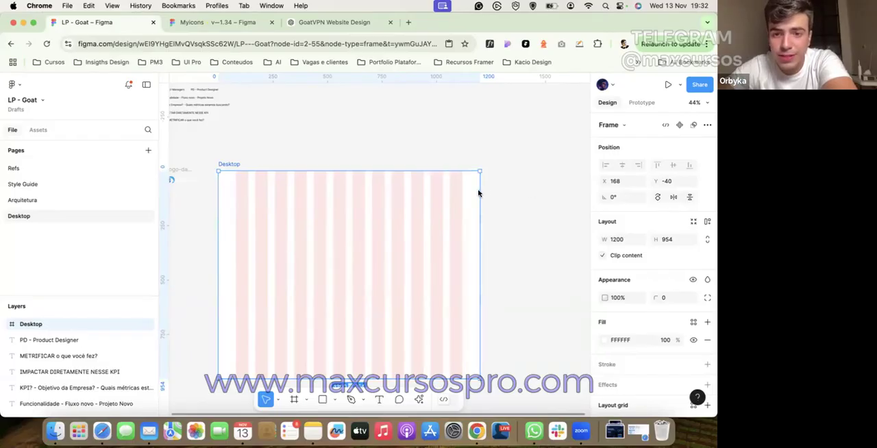
Step: Set the margin of the Desktop frame's column grid to 40
{"action": "scroll", "coordinate": [628, 313], "scroll_direction": "down", "scroll_amount": 2}
{"action": "left_click", "coordinate": [636, 357]}
{"action": "left_click", "coordinate": [636, 356]}
{"action": "left_click", "coordinate": [602, 356]}
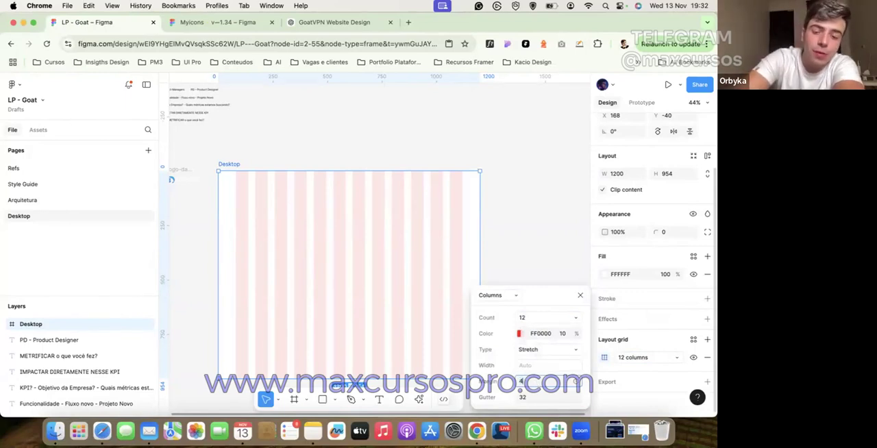
{"action": "key", "text": "Return"}
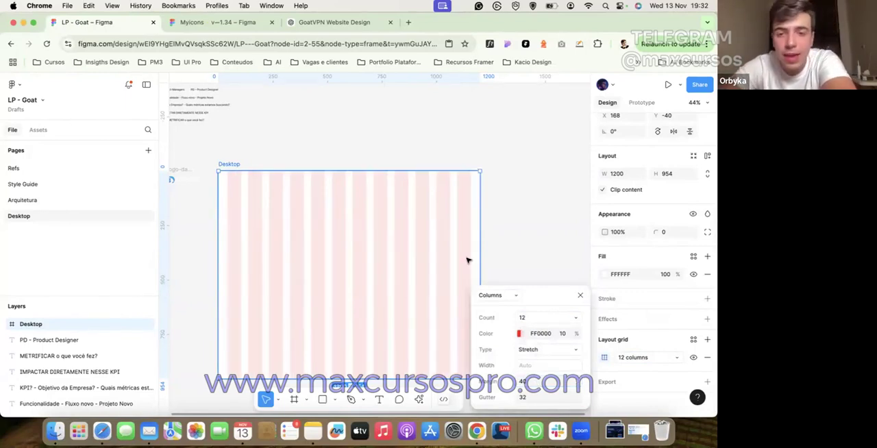
Step: Try widening the Desktop frame to about 1522 to test the stretching columns, and undo the resize
{"action": "left_click_drag", "start_coordinate": [481, 237], "coordinate": [549, 234]}
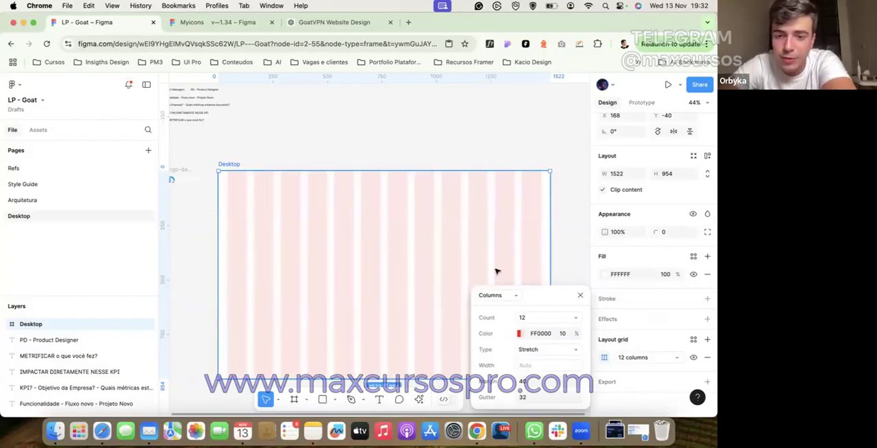
{"action": "key", "text": "super+z"}
{"action": "left_click", "coordinate": [383, 149]}
Step: Reopen the Desktop frame's column grid settings and try stretching the frame to a width of about 1608
{"action": "scroll", "coordinate": [382, 147], "scroll_direction": "down", "scroll_amount": 3}
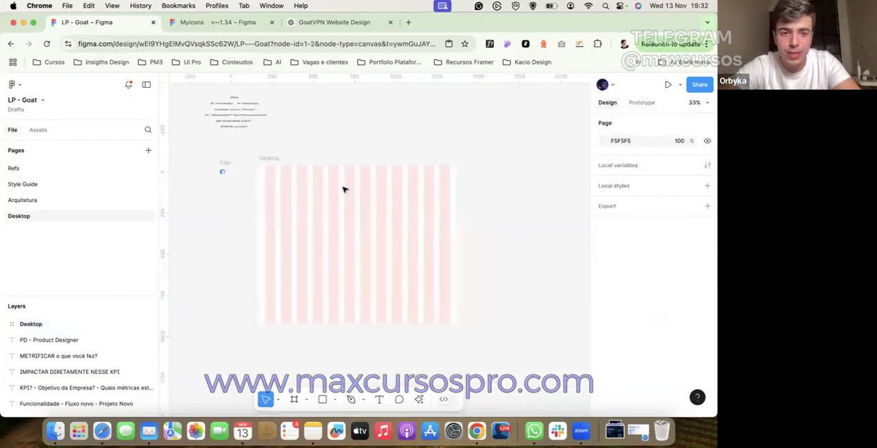
{"action": "left_click", "coordinate": [344, 190]}
{"action": "scroll", "coordinate": [616, 309], "scroll_direction": "down", "scroll_amount": 2}
{"action": "left_click", "coordinate": [604, 358]}
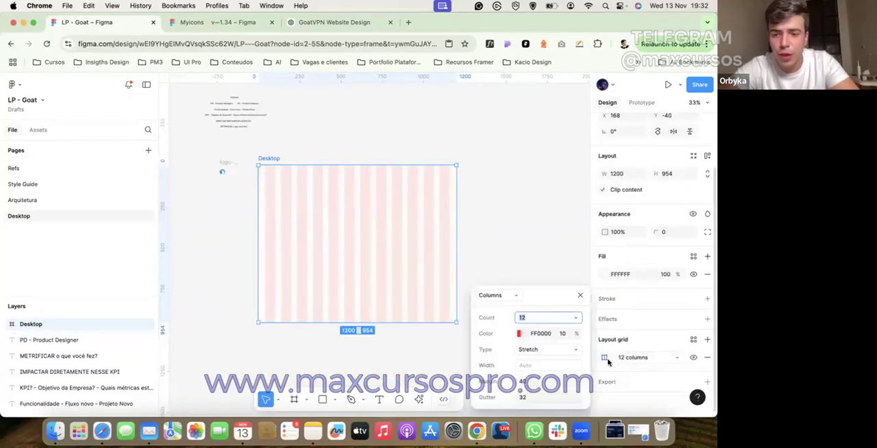
{"action": "left_click", "coordinate": [619, 178]}
{"action": "left_click_drag", "start_coordinate": [457, 217], "coordinate": [522, 217]}
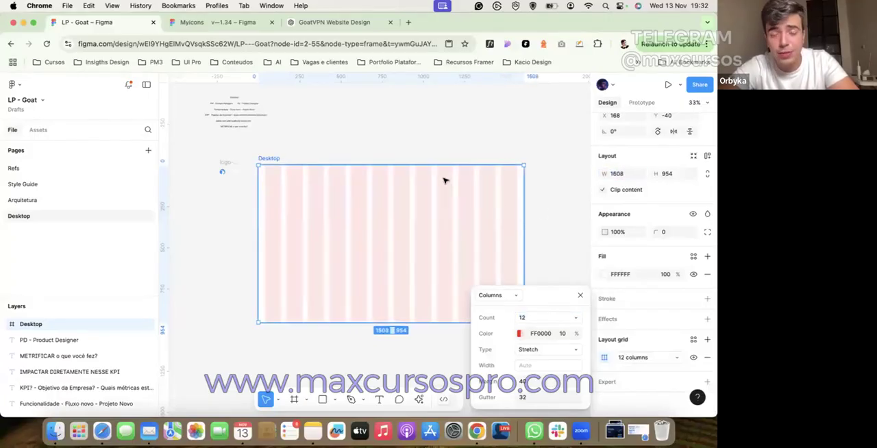
{"action": "left_click", "coordinate": [404, 159]}
{"action": "scroll", "coordinate": [381, 166], "scroll_direction": "left", "scroll_amount": 1}
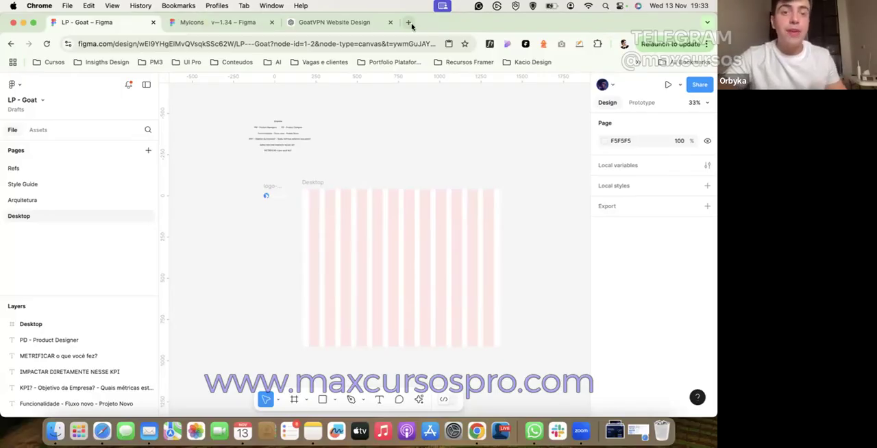
Step: Open the Refs page and examine the header and hero section of the ExpressVPN reference
{"action": "left_click", "coordinate": [12, 168]}
{"action": "scroll", "coordinate": [193, 125], "scroll_direction": "up", "scroll_amount": 10}
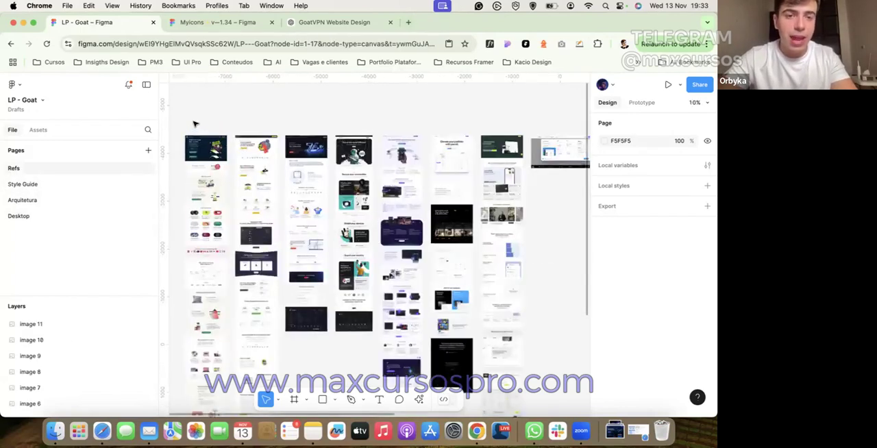
{"action": "scroll", "coordinate": [194, 145], "scroll_direction": "up", "scroll_amount": 10}
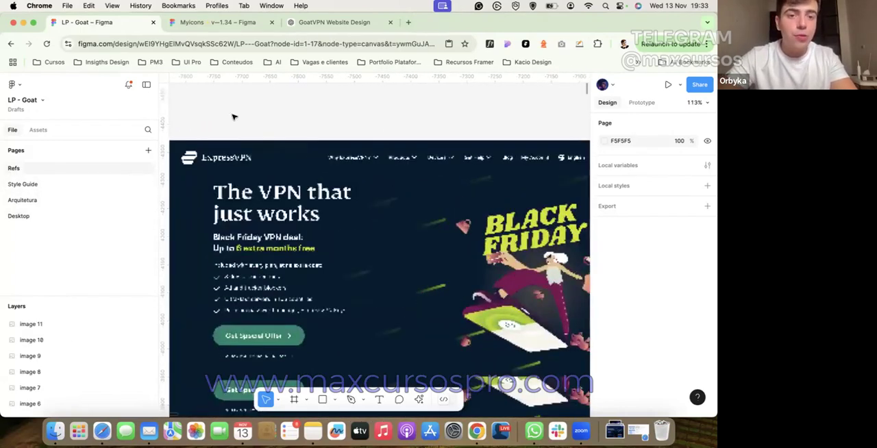
{"action": "scroll", "coordinate": [233, 116], "scroll_direction": "down", "scroll_amount": 5}
{"action": "scroll", "coordinate": [333, 180], "scroll_direction": "up", "scroll_amount": 5}
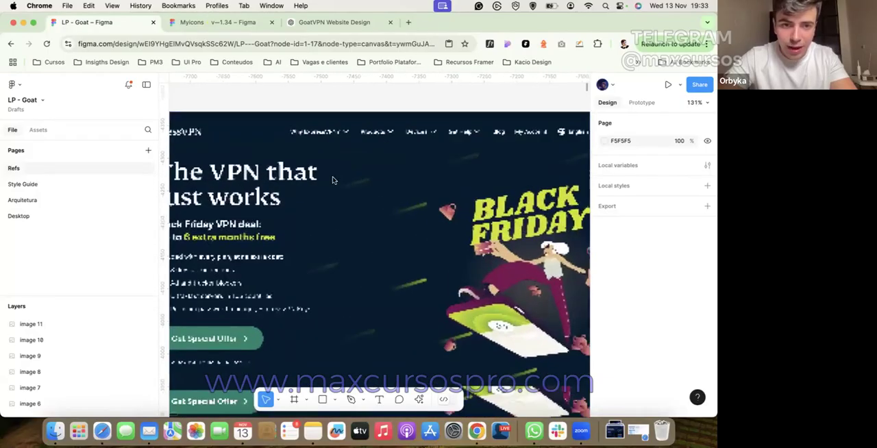
{"action": "scroll", "coordinate": [333, 180], "scroll_direction": "down", "scroll_amount": 3}
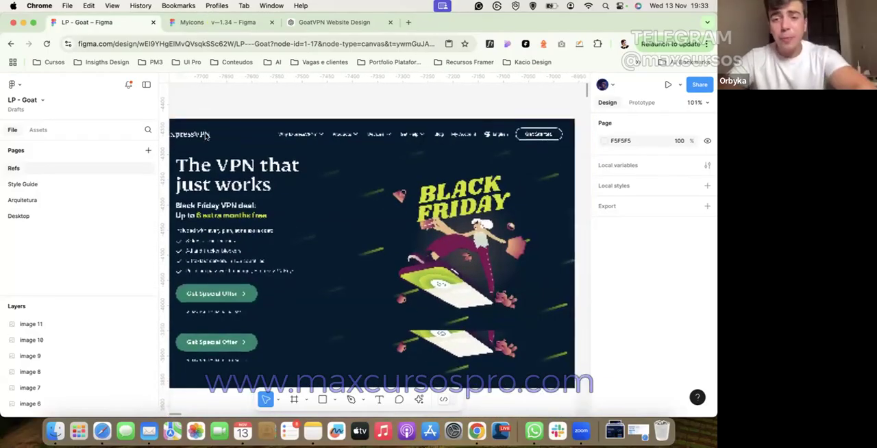
Step: Examine the sections below the hero in the ExpressVPN reference and return to its header
{"action": "scroll", "coordinate": [205, 135], "scroll_direction": "down", "scroll_amount": 10}
{"action": "scroll", "coordinate": [205, 135], "scroll_direction": "down", "scroll_amount": 3}
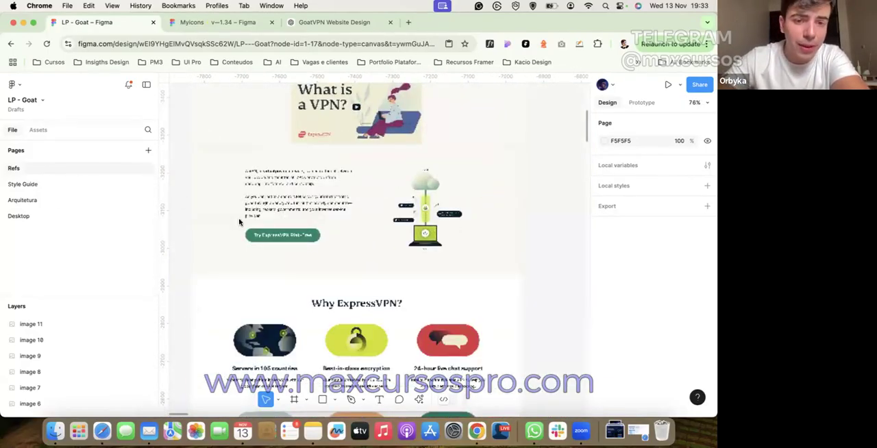
{"action": "scroll", "coordinate": [239, 221], "scroll_direction": "down", "scroll_amount": 10}
{"action": "scroll", "coordinate": [239, 222], "scroll_direction": "up", "scroll_amount": 15}
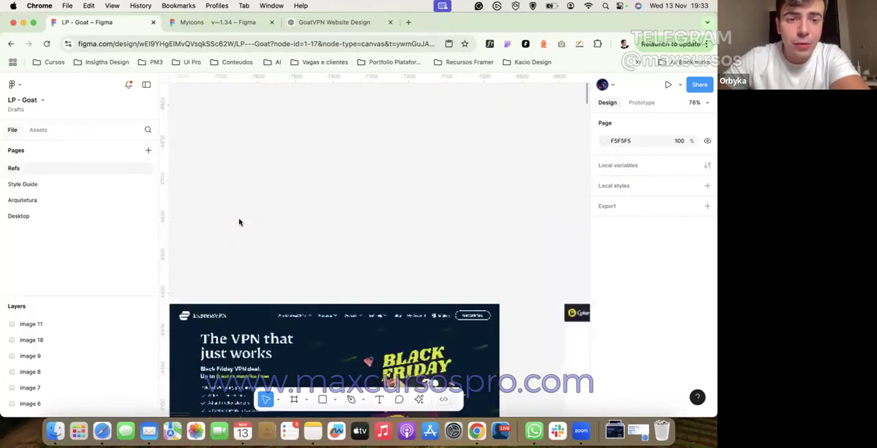
{"action": "scroll", "coordinate": [240, 221], "scroll_direction": "down", "scroll_amount": 5}
Step: Search Google for "express vpn" in a new browser tab and open the sponsored ExpressVPN result
{"action": "left_click", "coordinate": [408, 23]}
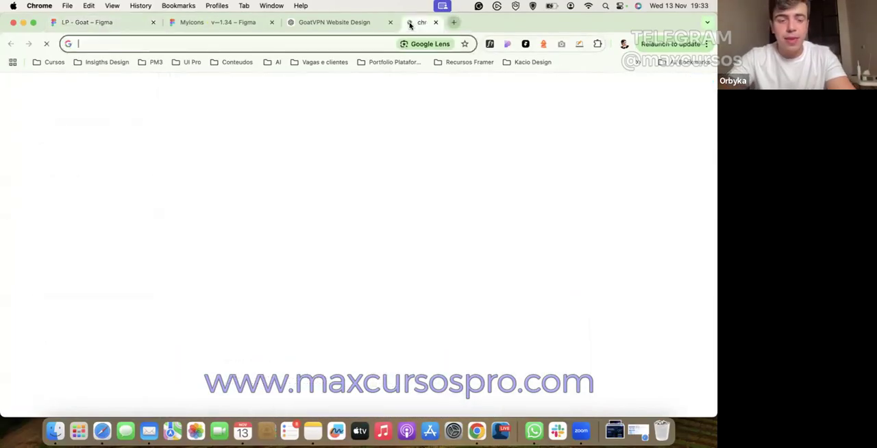
{"action": "type", "text": "express vpn"}
{"action": "key", "text": "Return"}
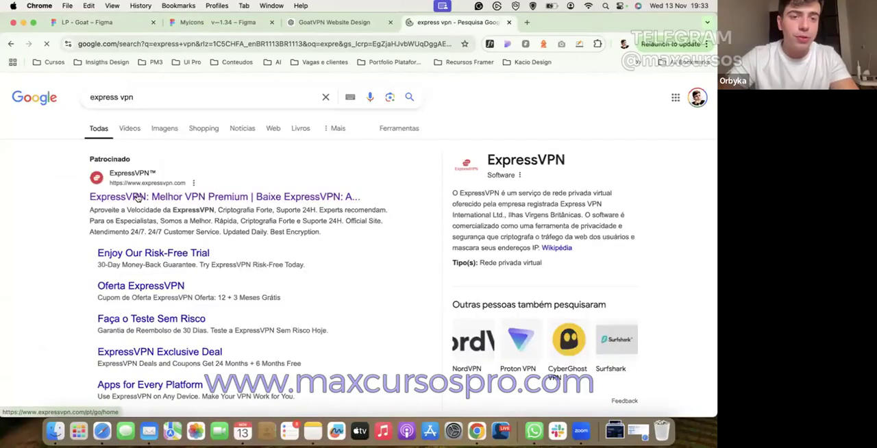
{"action": "left_click", "coordinate": [139, 197]}
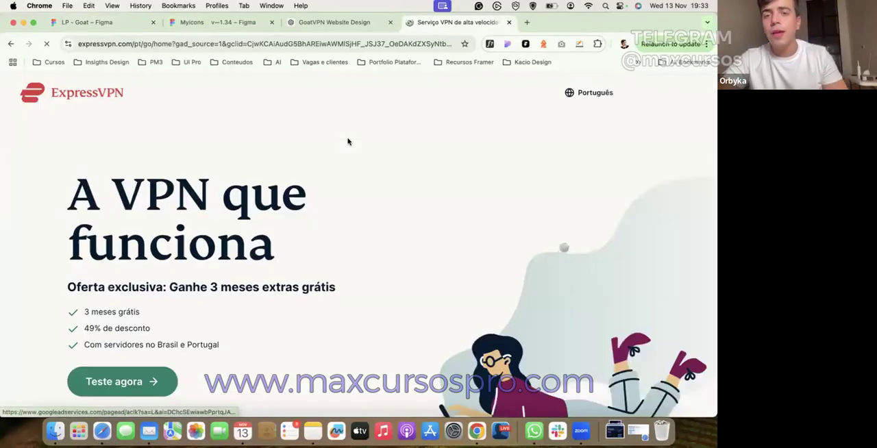
Step: Examine the live ExpressVPN page from its hero to its footer, including how the header behaves
{"action": "scroll", "coordinate": [225, 168], "scroll_direction": "down", "scroll_amount": 6}
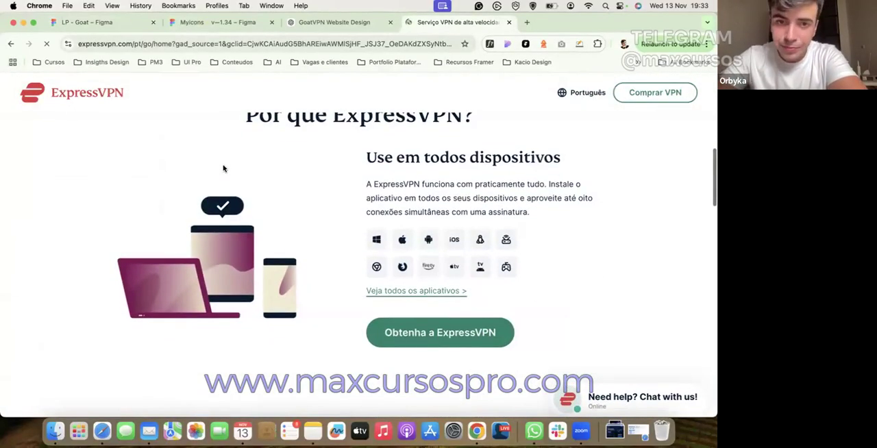
{"action": "scroll", "coordinate": [222, 169], "scroll_direction": "up", "scroll_amount": 6}
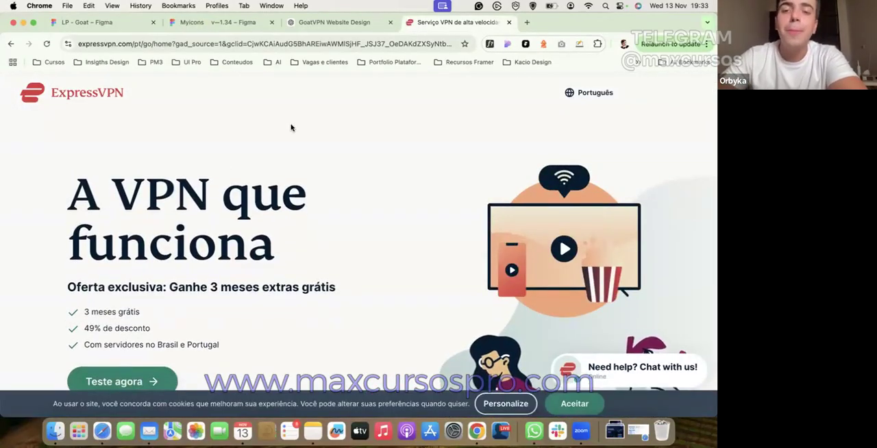
{"action": "scroll", "coordinate": [290, 127], "scroll_direction": "down", "scroll_amount": 10}
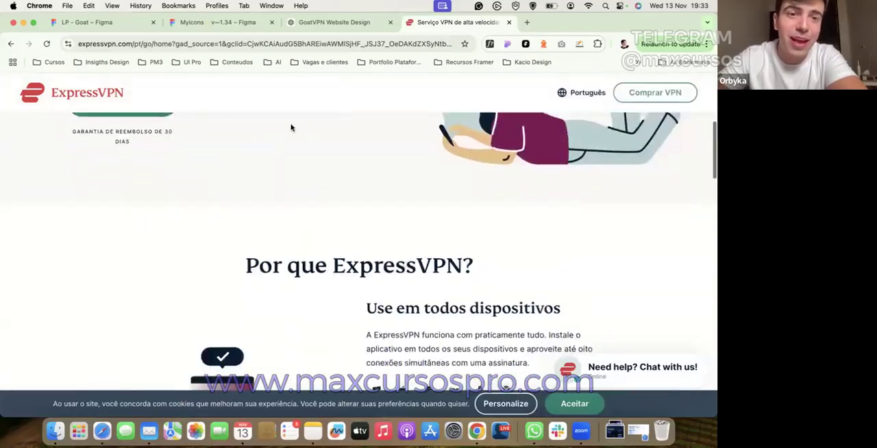
{"action": "scroll", "coordinate": [290, 127], "scroll_direction": "down", "scroll_amount": 15}
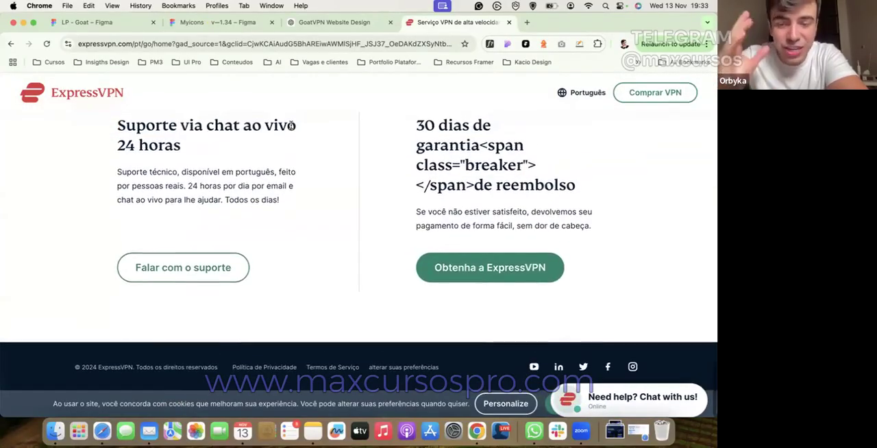
{"action": "scroll", "coordinate": [290, 128], "scroll_direction": "up", "scroll_amount": 20}
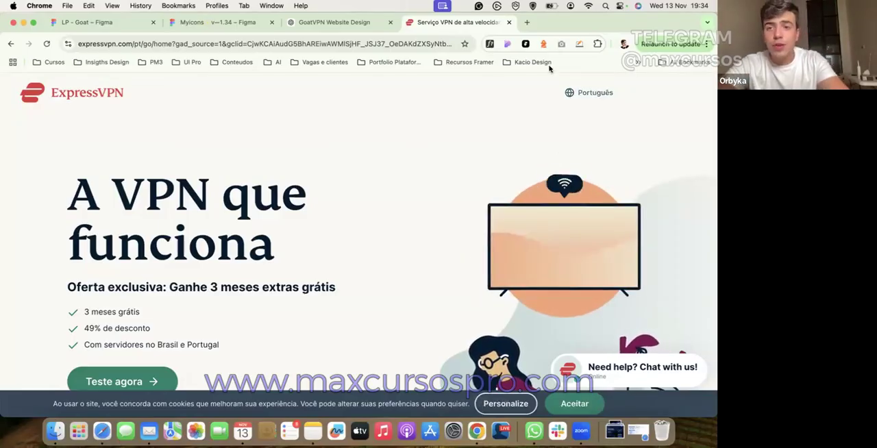
{"action": "scroll", "coordinate": [411, 242], "scroll_direction": "down", "scroll_amount": 10}
{"action": "scroll", "coordinate": [411, 242], "scroll_direction": "up", "scroll_amount": 10}
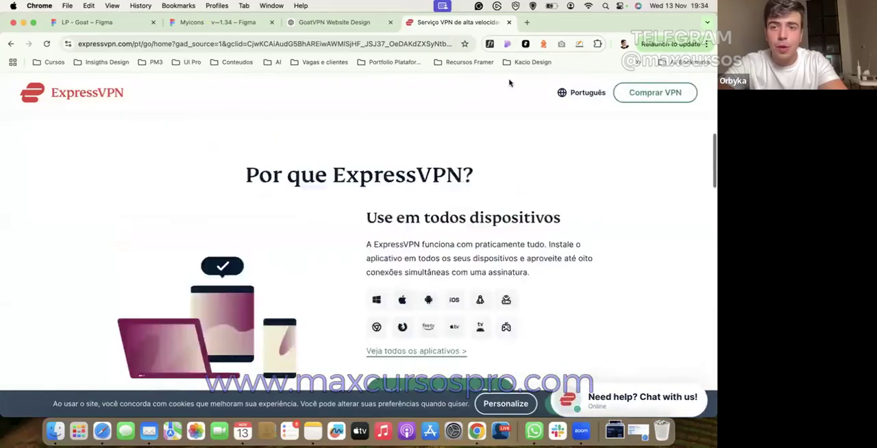
Step: Capture the whole ExpressVPN page with GoFullPage and copy the captured image
{"action": "left_click", "coordinate": [560, 44]}
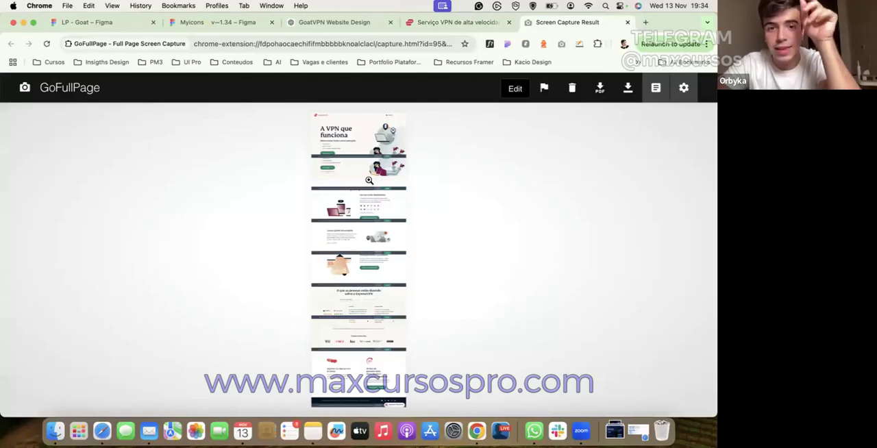
{"action": "left_click", "coordinate": [369, 180]}
{"action": "right_click", "coordinate": [369, 177]}
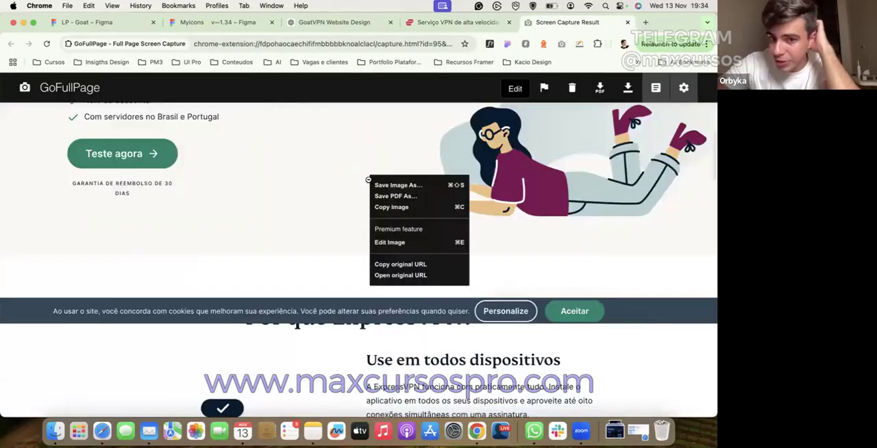
{"action": "left_click", "coordinate": [394, 207]}
Step: Paste the ExpressVPN capture onto Figma's Refs page, move it beside the other references, and delete it
{"action": "left_click", "coordinate": [93, 23]}
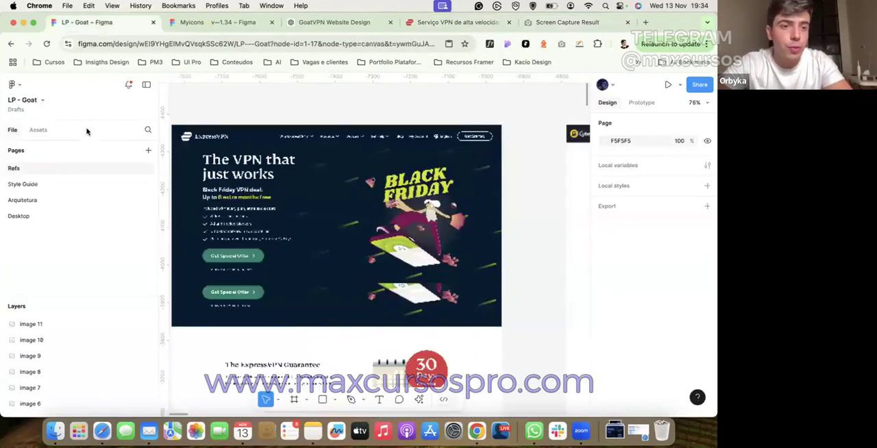
{"action": "scroll", "coordinate": [174, 171], "scroll_direction": "down", "scroll_amount": 6}
{"action": "key", "text": "super+v"}
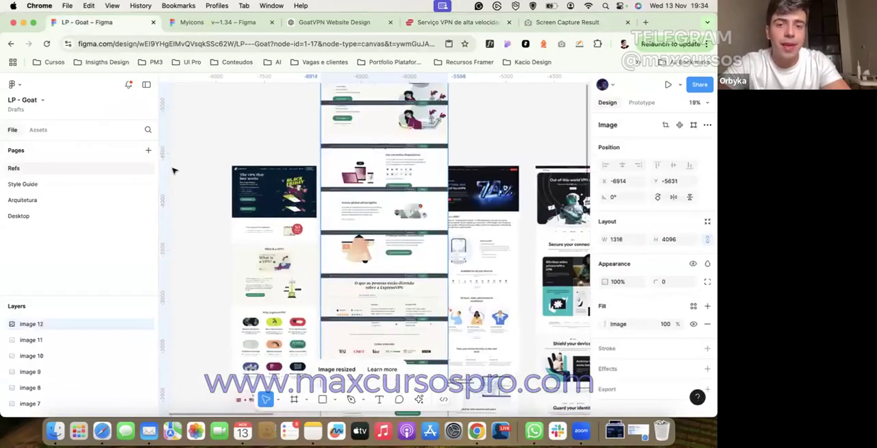
{"action": "left_click_drag", "start_coordinate": [246, 221], "coordinate": [223, 219]}
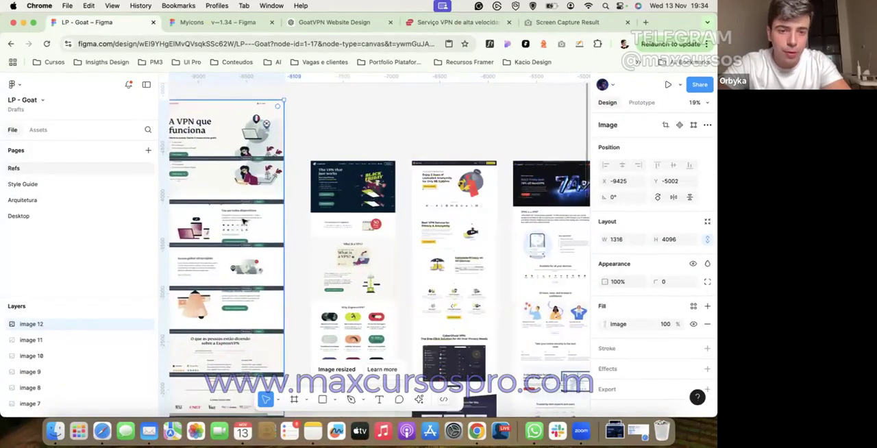
{"action": "scroll", "coordinate": [273, 146], "scroll_direction": "left", "scroll_amount": 2}
{"action": "key", "text": "Delete"}
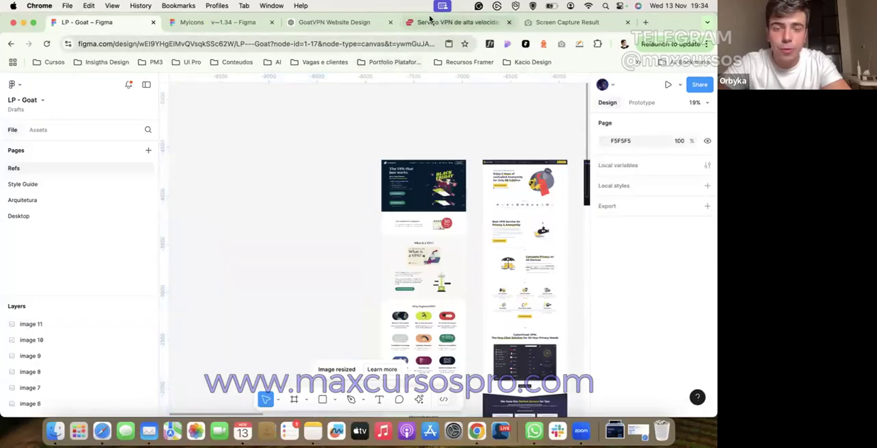
Step: Accept the cookie notice on the ExpressVPN page, then recapture the full page with GoFullPage and copy the image
{"action": "left_click", "coordinate": [439, 22]}
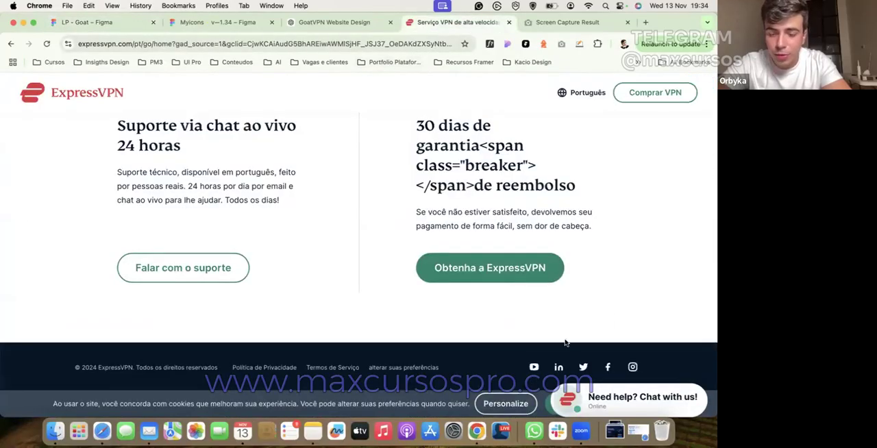
{"action": "left_click", "coordinate": [548, 405]}
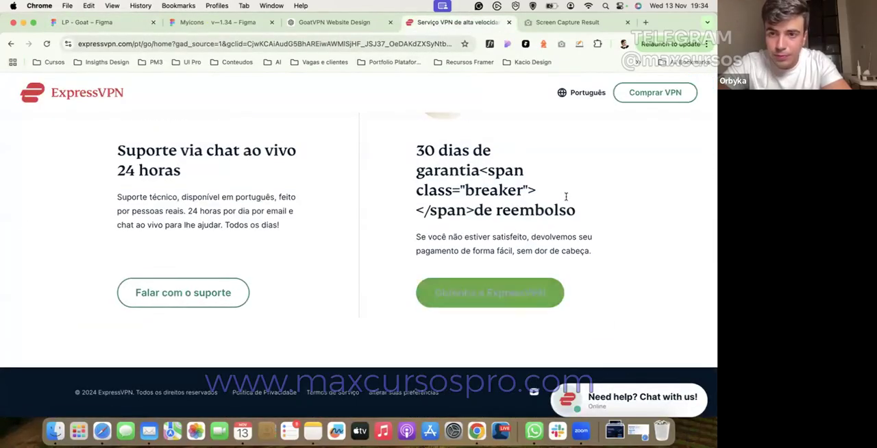
{"action": "left_click", "coordinate": [561, 44]}
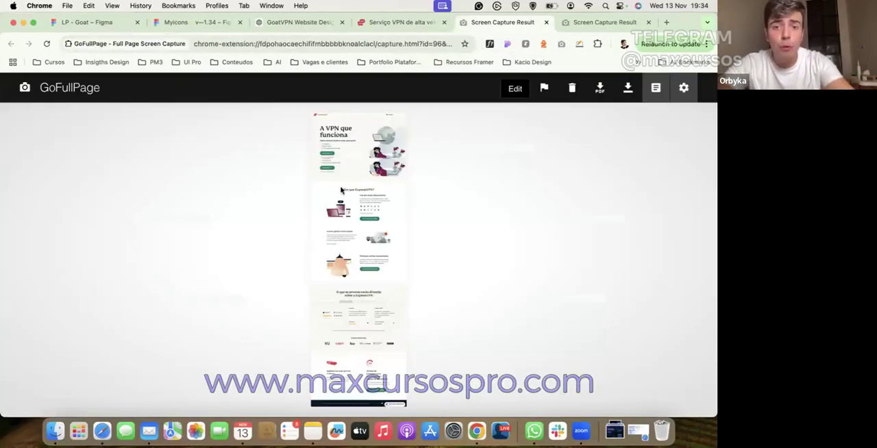
{"action": "left_click", "coordinate": [343, 187]}
{"action": "right_click", "coordinate": [344, 183]}
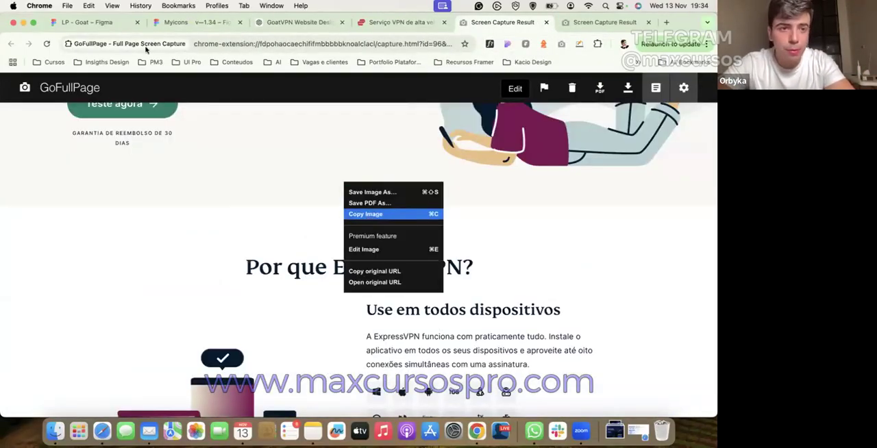
{"action": "key", "text": "Return"}
Step: Paste the new ExpressVPN capture onto Figma's Refs page and place it beside the existing Black Friday ExpressVPN reference
{"action": "key", "text": "super+1"}
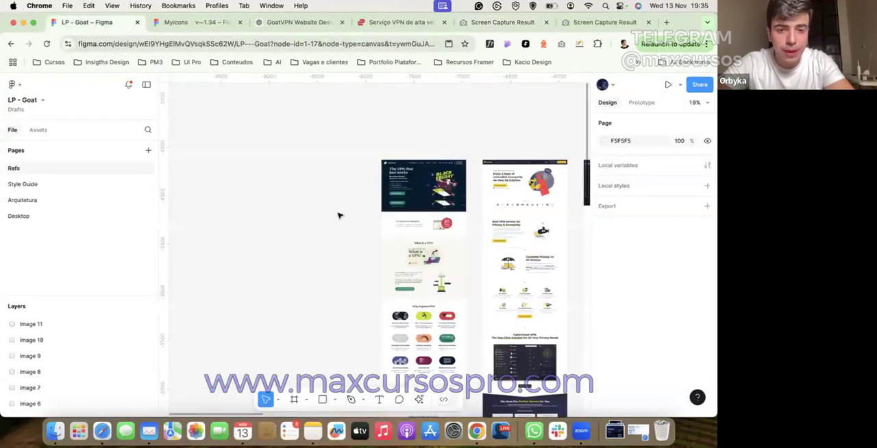
{"action": "key", "text": "super+v"}
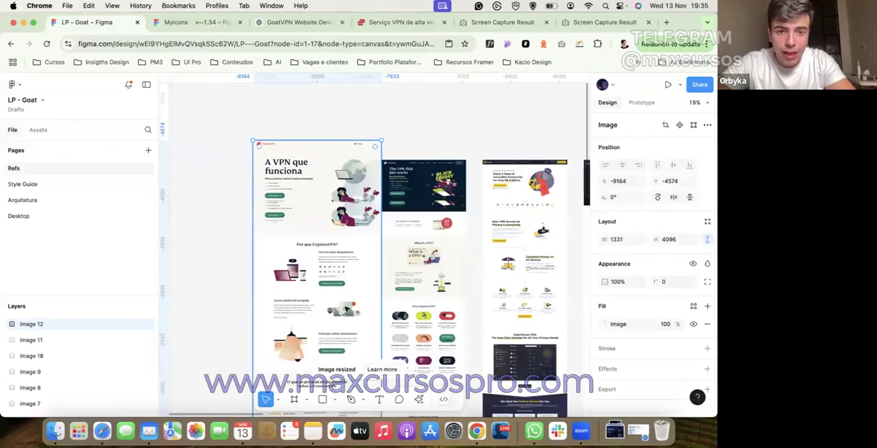
{"action": "scroll", "coordinate": [310, 138], "scroll_direction": "down", "scroll_amount": 3}
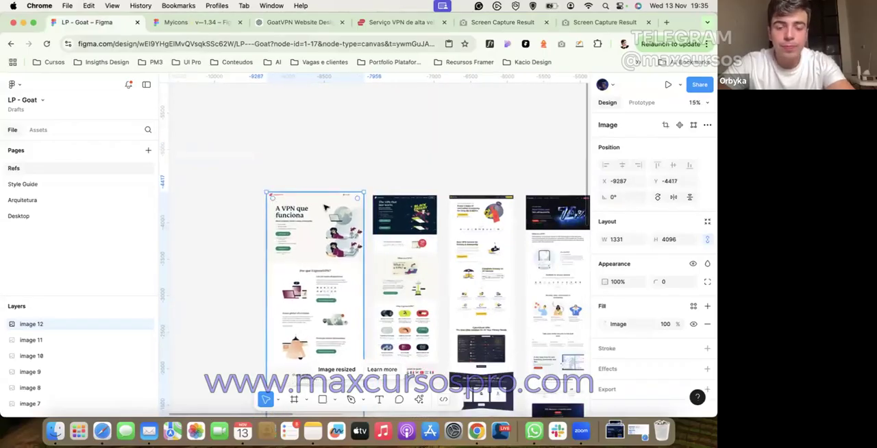
Step: Compare the header and hero layouts of the CyberGhost and NordVPN references
{"action": "scroll", "coordinate": [324, 207], "scroll_direction": "down", "scroll_amount": 5}
{"action": "scroll", "coordinate": [324, 212], "scroll_direction": "up", "scroll_amount": 10}
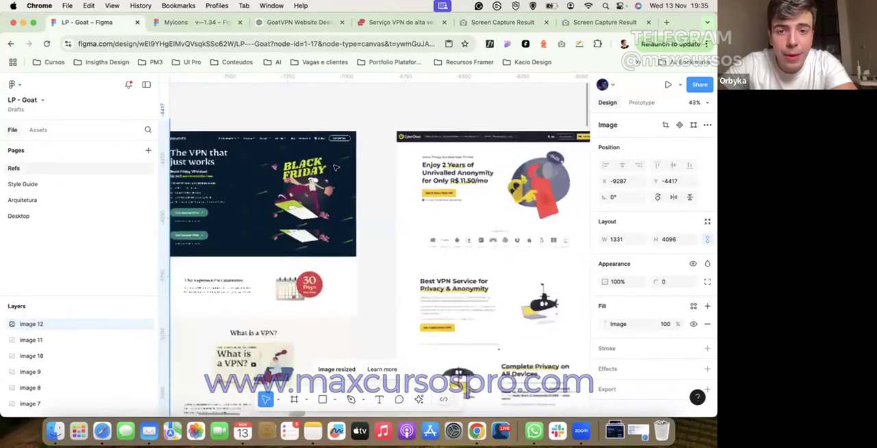
{"action": "scroll", "coordinate": [335, 167], "scroll_direction": "up", "scroll_amount": 8}
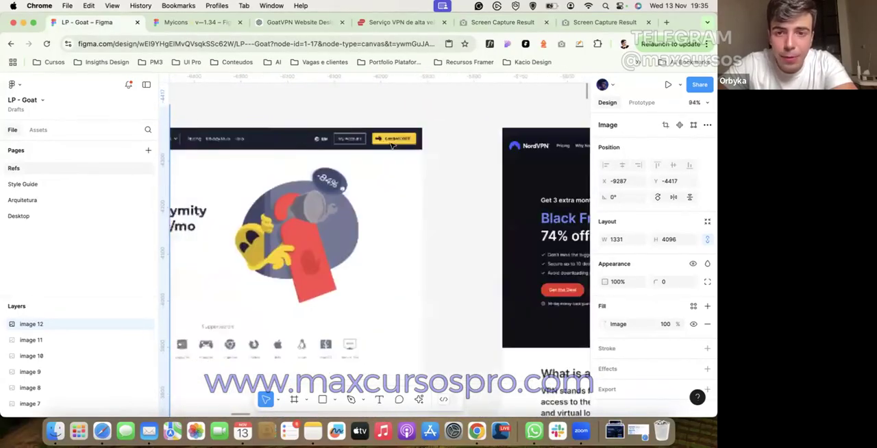
{"action": "scroll", "coordinate": [392, 144], "scroll_direction": "right", "scroll_amount": 5}
{"action": "scroll", "coordinate": [392, 145], "scroll_direction": "right", "scroll_amount": 2}
{"action": "scroll", "coordinate": [392, 145], "scroll_direction": "down", "scroll_amount": 1}
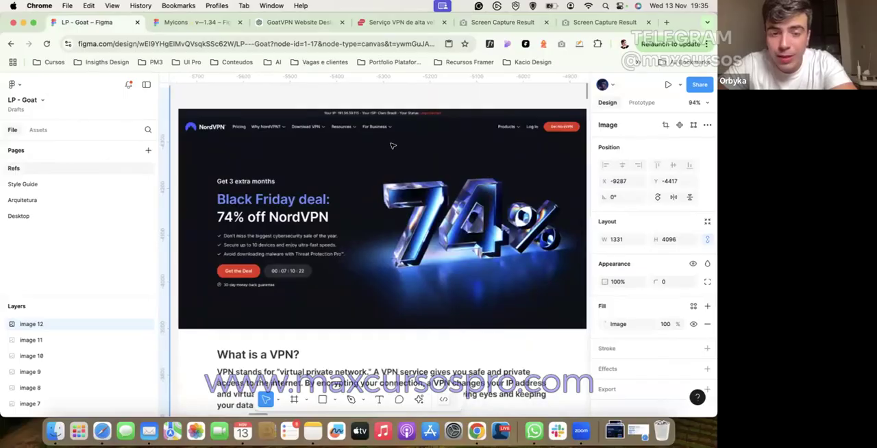
Step: Examine the NordVPN reference's content sections below the hero and how they align with its header and hero
{"action": "scroll", "coordinate": [393, 145], "scroll_direction": "down", "scroll_amount": 15}
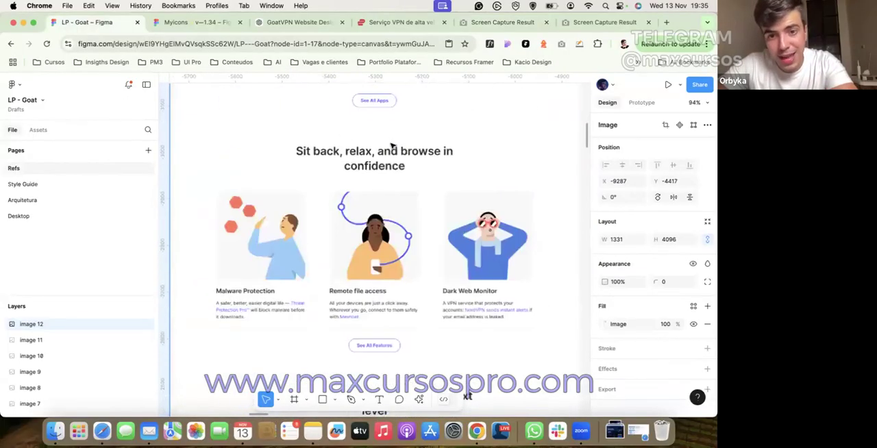
{"action": "scroll", "coordinate": [393, 146], "scroll_direction": "down", "scroll_amount": 3}
{"action": "scroll", "coordinate": [393, 145], "scroll_direction": "up", "scroll_amount": 20}
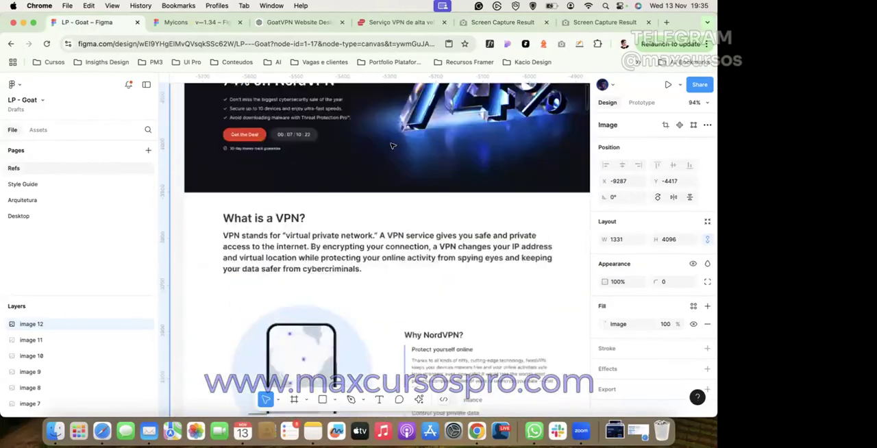
{"action": "scroll", "coordinate": [392, 145], "scroll_direction": "down", "scroll_amount": 3}
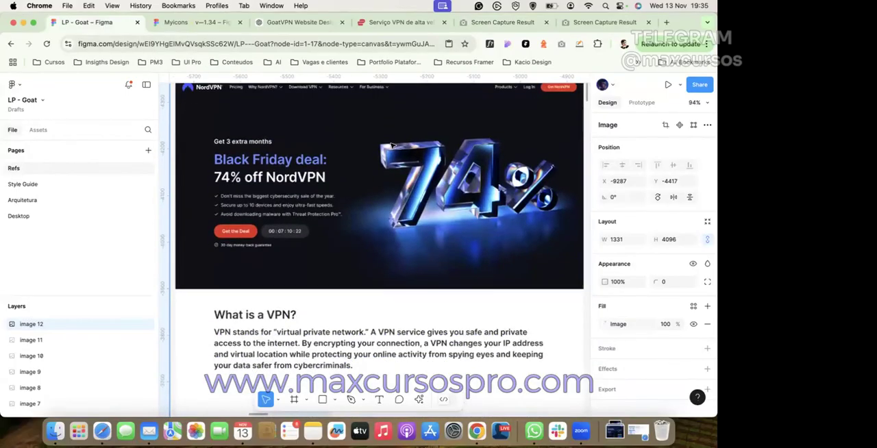
{"action": "scroll", "coordinate": [393, 145], "scroll_direction": "up", "scroll_amount": 2}
{"action": "scroll", "coordinate": [392, 145], "scroll_direction": "right", "scroll_amount": 4}
{"action": "scroll", "coordinate": [392, 146], "scroll_direction": "left", "scroll_amount": 5}
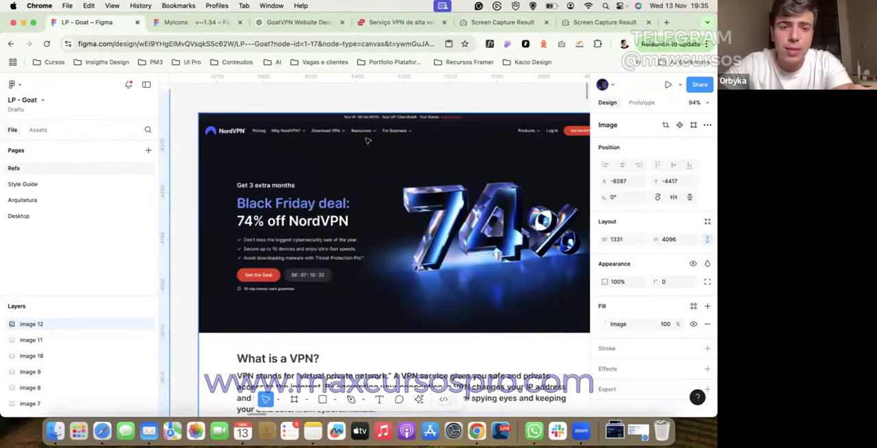
{"action": "scroll", "coordinate": [440, 222], "scroll_direction": "down", "scroll_amount": 6}
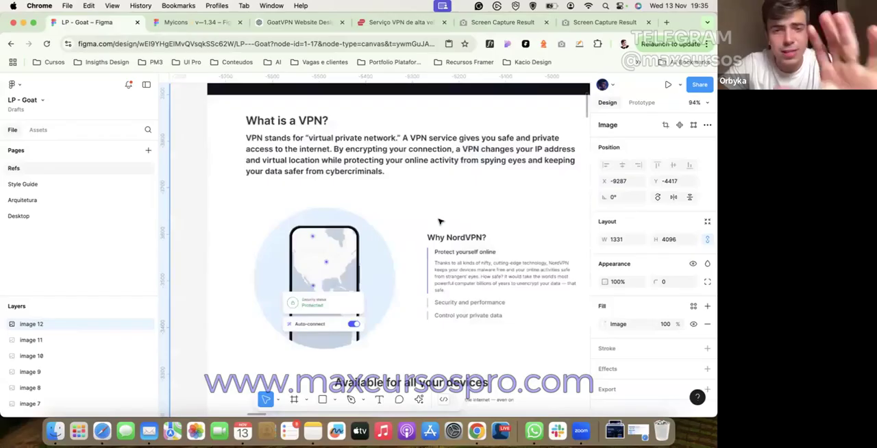
{"action": "scroll", "coordinate": [440, 221], "scroll_direction": "down", "scroll_amount": 7}
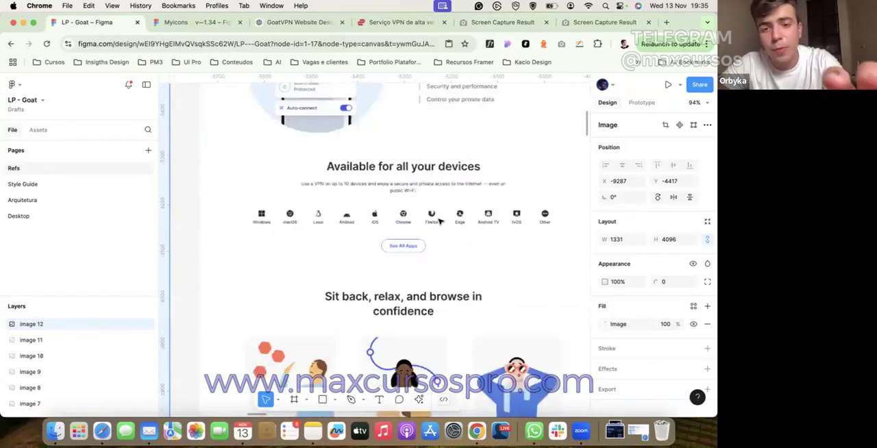
{"action": "scroll", "coordinate": [439, 222], "scroll_direction": "down", "scroll_amount": 1}
{"action": "scroll", "coordinate": [440, 221], "scroll_direction": "up", "scroll_amount": 14}
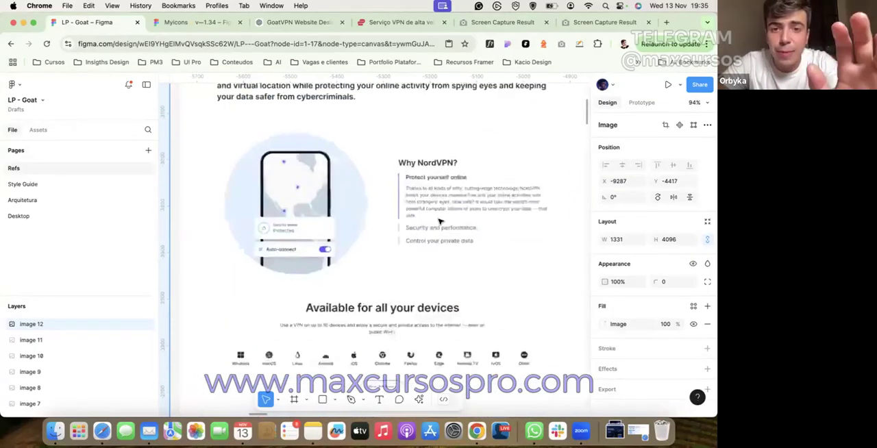
{"action": "scroll", "coordinate": [439, 222], "scroll_direction": "right", "scroll_amount": 12}
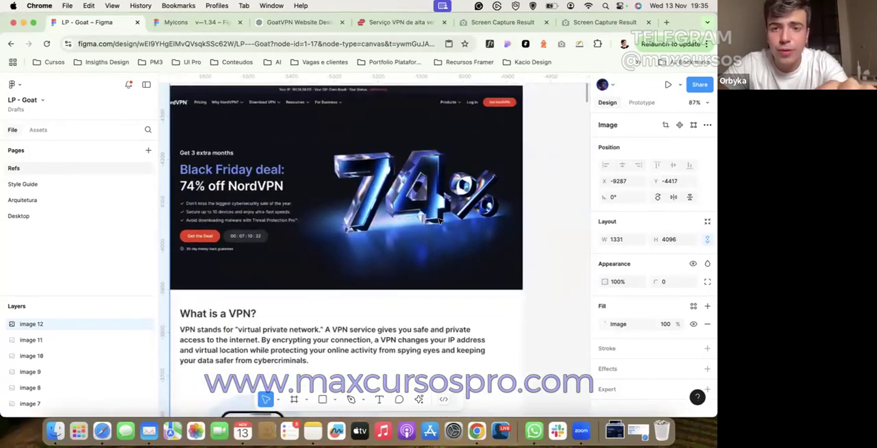
Step: Examine the Proton VPN reference's hero, including its headline, call to action, world map and phone visual
{"action": "scroll", "coordinate": [440, 221], "scroll_direction": "down", "scroll_amount": 15}
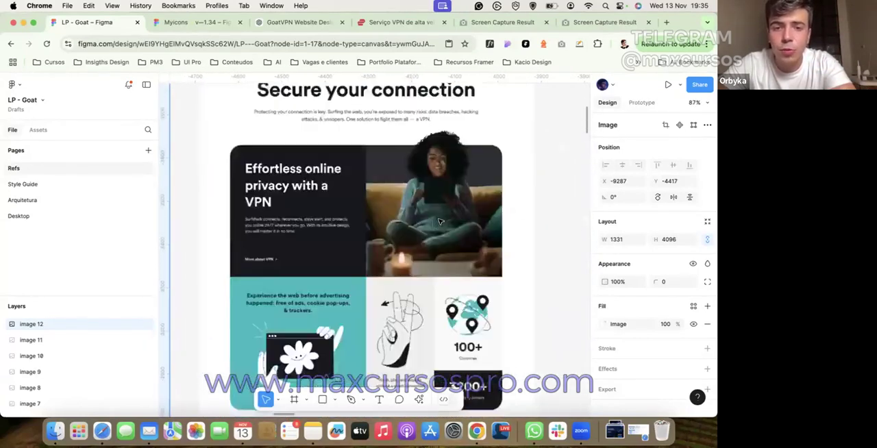
{"action": "scroll", "coordinate": [440, 222], "scroll_direction": "up", "scroll_amount": 3}
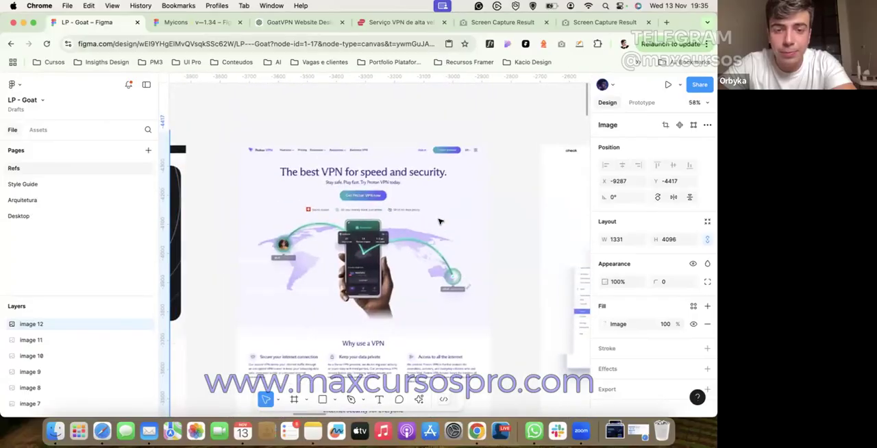
{"action": "scroll", "coordinate": [440, 221], "scroll_direction": "down", "scroll_amount": 2}
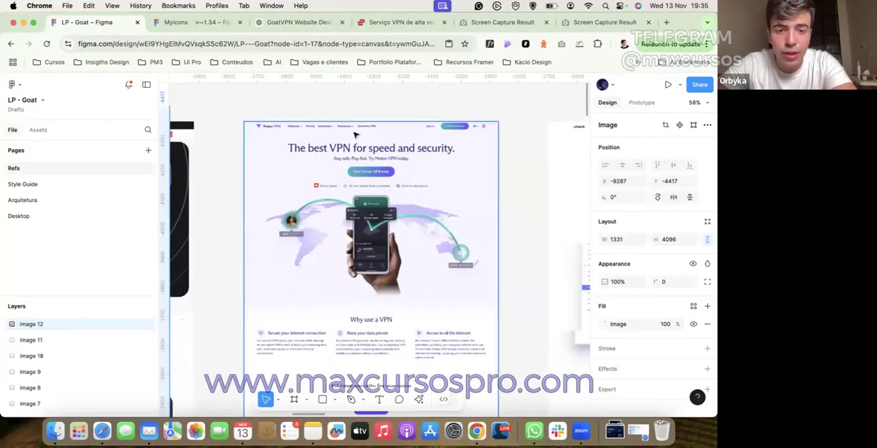
{"action": "scroll", "coordinate": [315, 122], "scroll_direction": "up", "scroll_amount": 3}
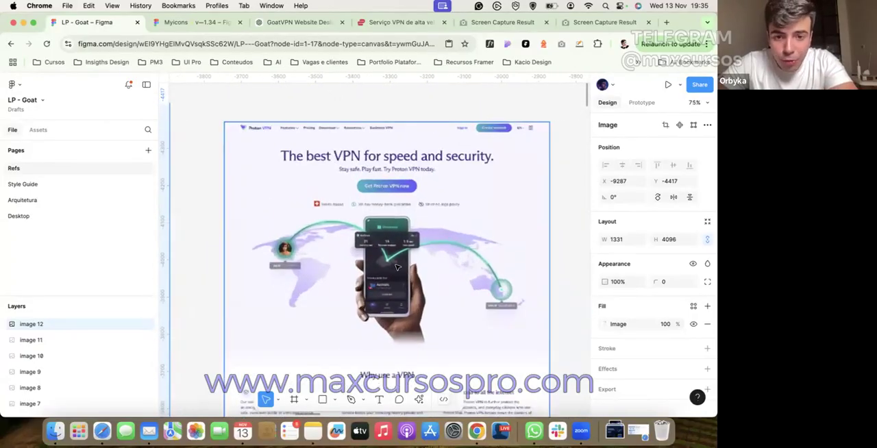
{"action": "scroll", "coordinate": [395, 266], "scroll_direction": "up", "scroll_amount": 5}
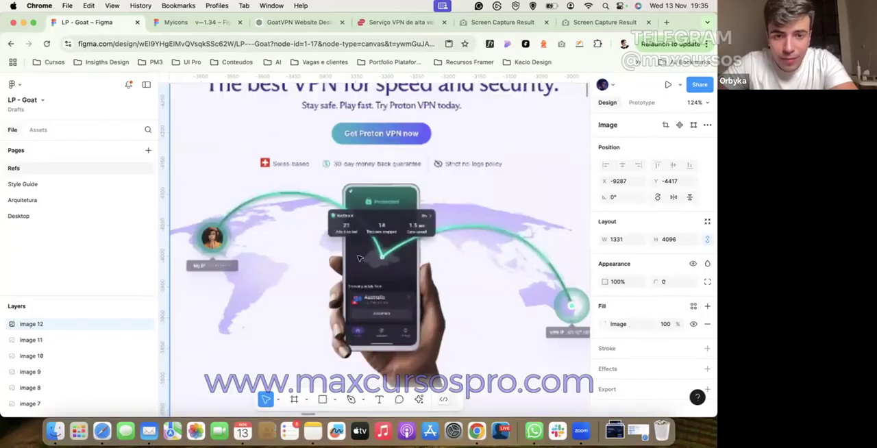
Step: On the Arquitetura page, review the hero section brief's Visuals line about the secure globe animation with connected devices
{"action": "left_click", "coordinate": [76, 204]}
{"action": "scroll", "coordinate": [492, 164], "scroll_direction": "right", "scroll_amount": 2}
{"action": "scroll", "coordinate": [492, 165], "scroll_direction": "up", "scroll_amount": 1}
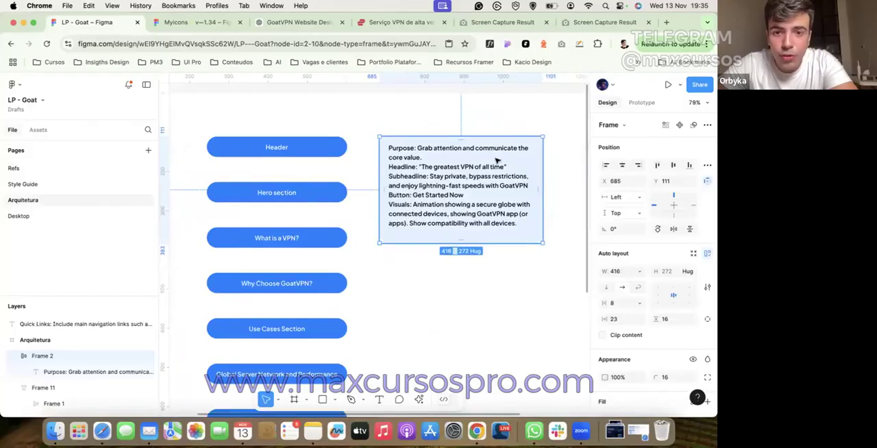
{"action": "scroll", "coordinate": [460, 197], "scroll_direction": "up", "scroll_amount": 3}
{"action": "double_click", "coordinate": [404, 211]}
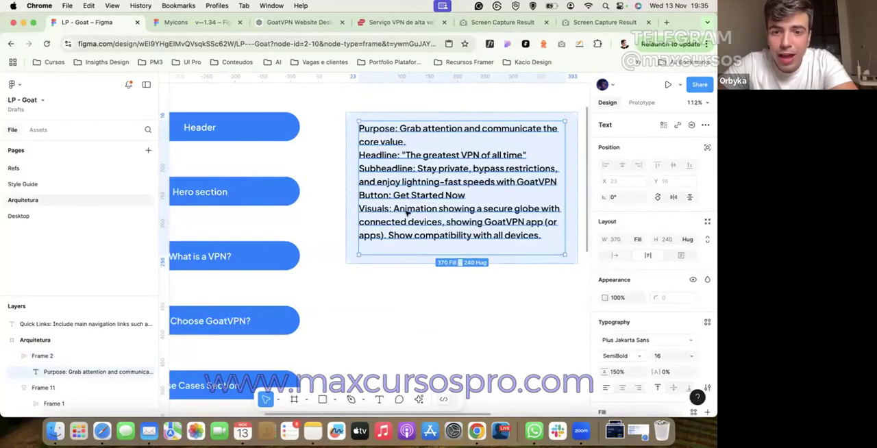
{"action": "left_click_drag", "start_coordinate": [392, 210], "coordinate": [484, 211]}
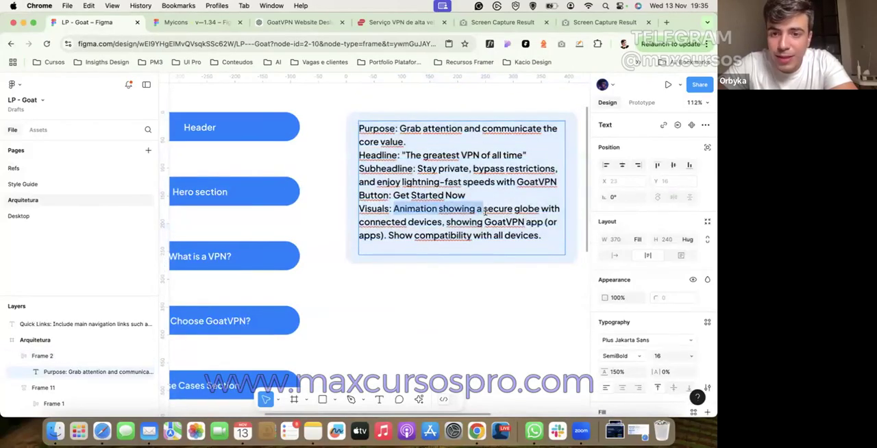
{"action": "left_click", "coordinate": [539, 211]}
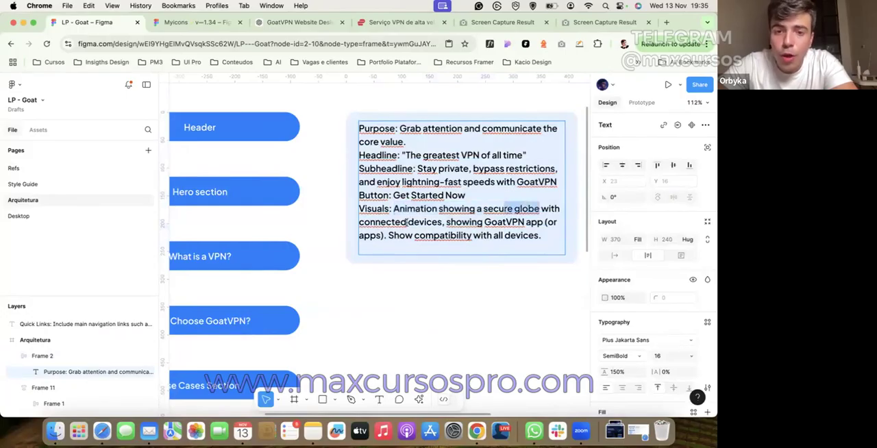
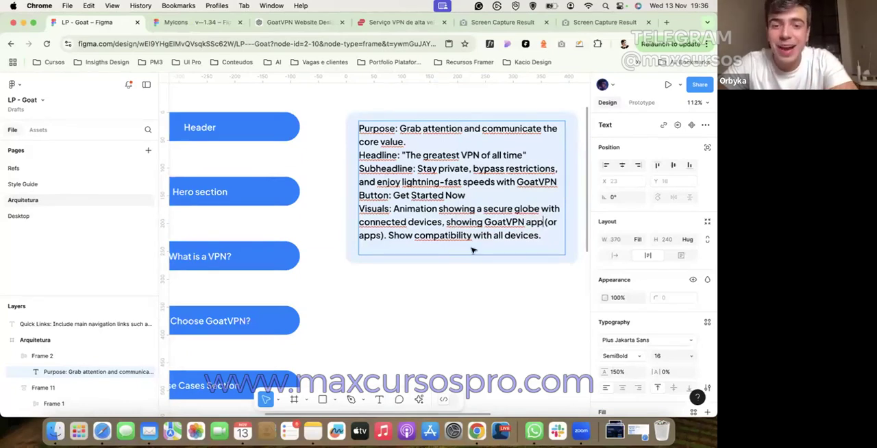
Step: Review the hero brief's Visuals line about showing compatibility with all devices, leaving its text unedited
{"action": "left_click_drag", "start_coordinate": [413, 235], "coordinate": [519, 234]}
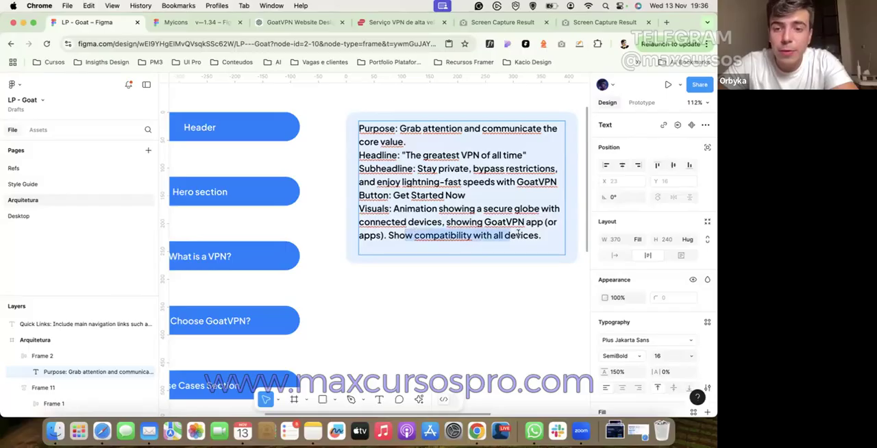
{"action": "left_click", "coordinate": [532, 235]}
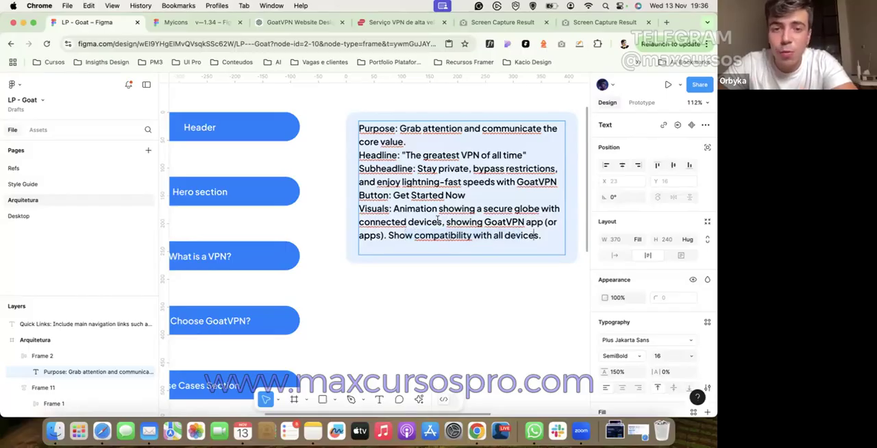
{"action": "key", "text": "Escape"}
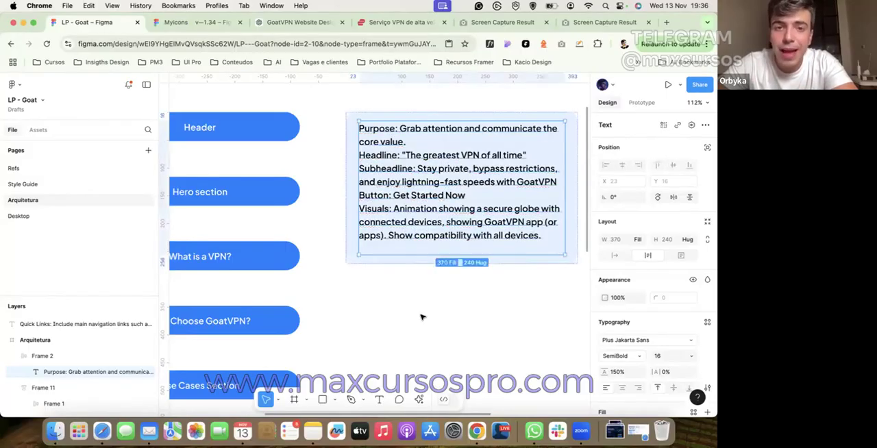
{"action": "left_click", "coordinate": [421, 316]}
{"action": "left_click", "coordinate": [482, 243]}
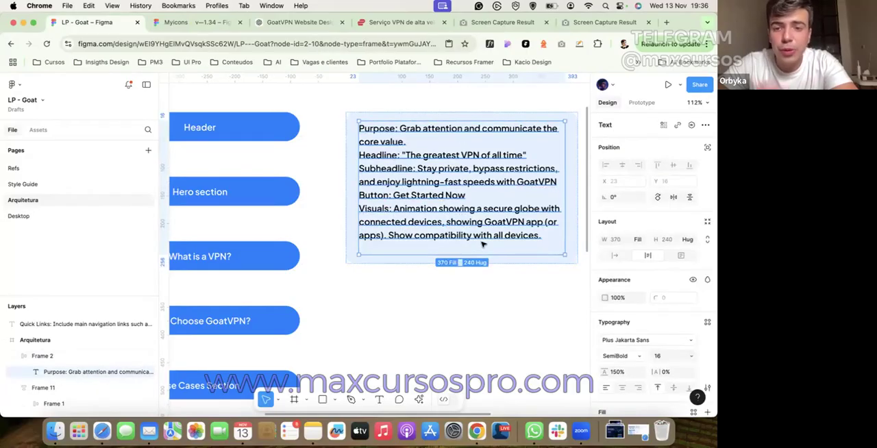
Step: On the Refs page, examine how the Proton VPN hero arranges its headline, call to action, phone mockup and connected world map
{"action": "left_click", "coordinate": [54, 186]}
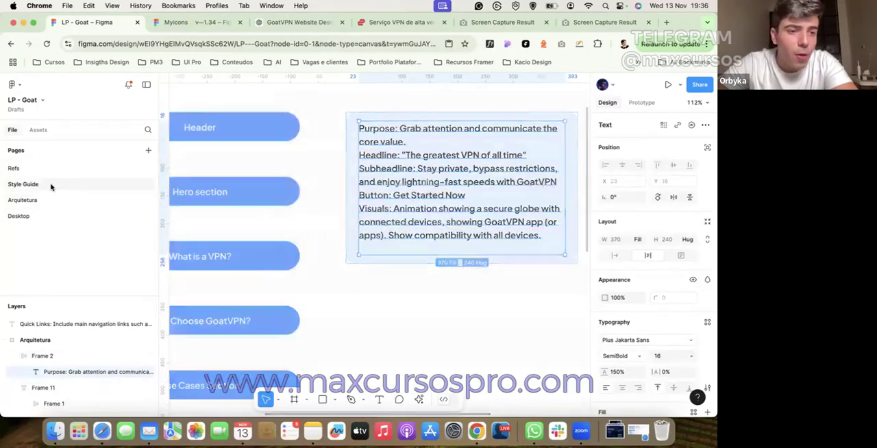
{"action": "left_click", "coordinate": [37, 169]}
{"action": "scroll", "coordinate": [291, 261], "scroll_direction": "up", "scroll_amount": 3}
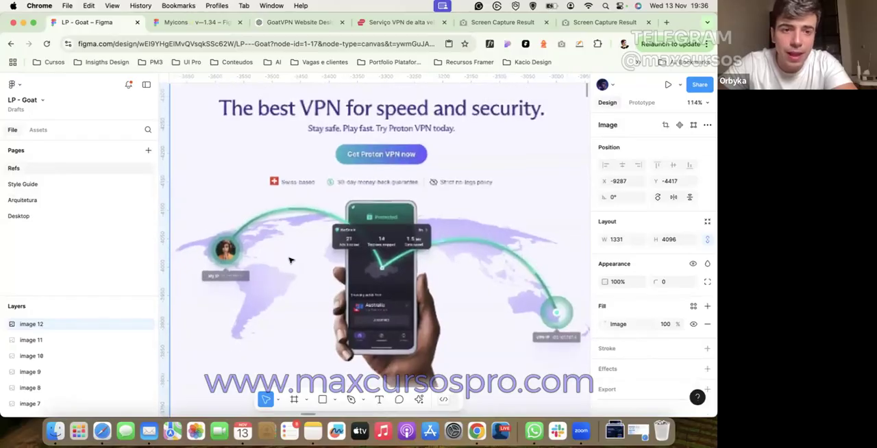
{"action": "scroll", "coordinate": [290, 260], "scroll_direction": "down", "scroll_amount": 5}
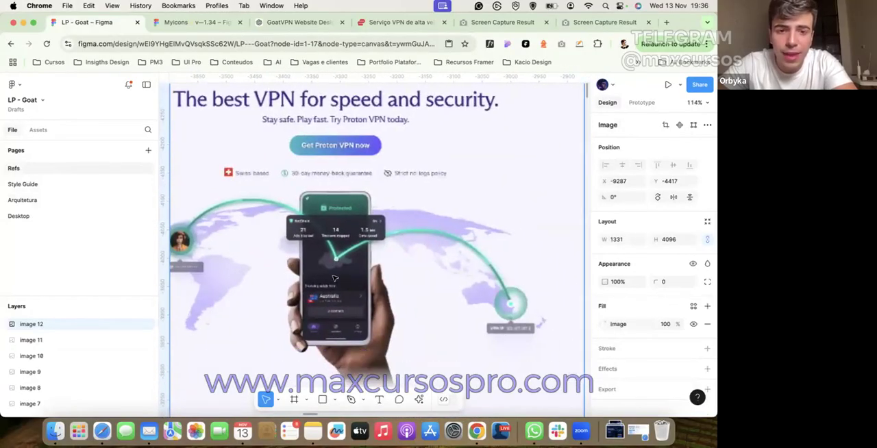
{"action": "scroll", "coordinate": [314, 273], "scroll_direction": "left", "scroll_amount": 2}
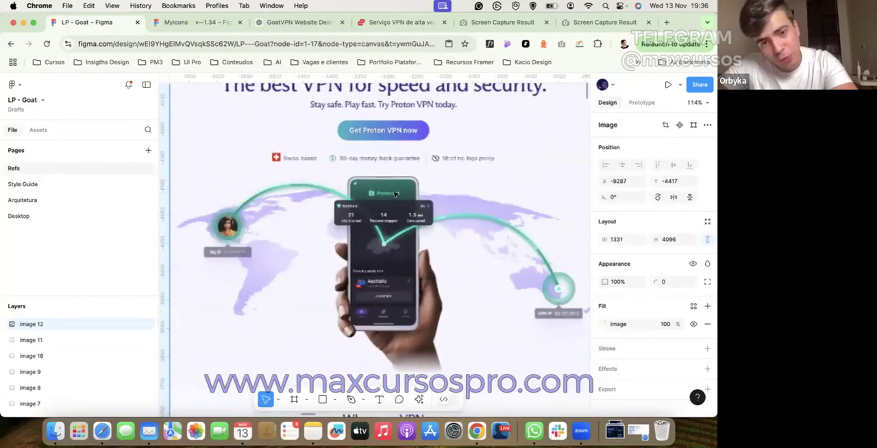
{"action": "scroll", "coordinate": [363, 261], "scroll_direction": "up", "scroll_amount": 2}
{"action": "scroll", "coordinate": [363, 260], "scroll_direction": "left", "scroll_amount": 1}
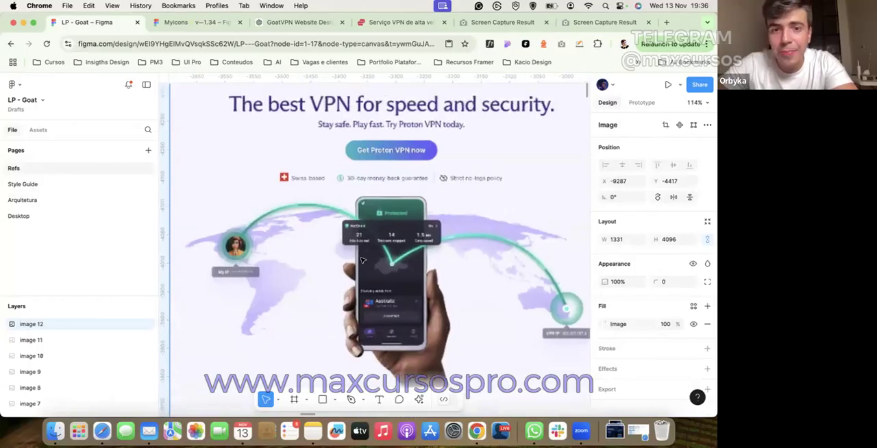
{"action": "scroll", "coordinate": [362, 259], "scroll_direction": "down", "scroll_amount": 3}
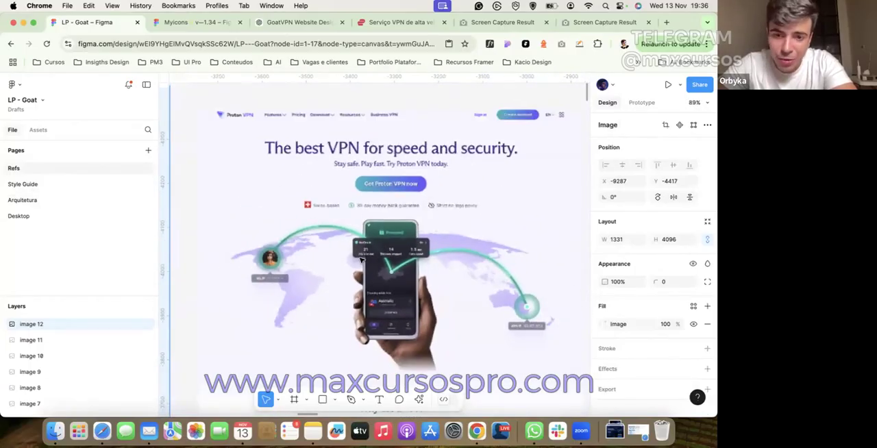
Step: Examine the Proton VPN reference's sections below the hero, from "Why use a VPN" to "Internet security for everyone"
{"action": "scroll", "coordinate": [362, 259], "scroll_direction": "down", "scroll_amount": 1}
{"action": "scroll", "coordinate": [361, 259], "scroll_direction": "right", "scroll_amount": 1}
{"action": "scroll", "coordinate": [361, 259], "scroll_direction": "down", "scroll_amount": 5}
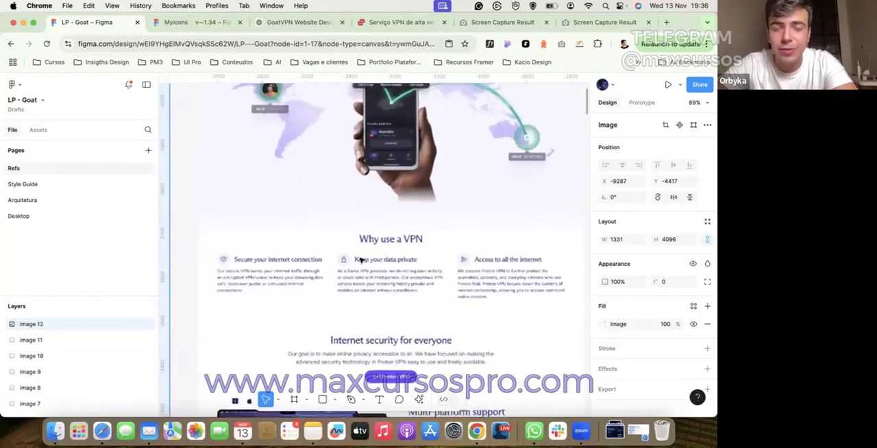
{"action": "scroll", "coordinate": [362, 259], "scroll_direction": "up", "scroll_amount": 4}
{"action": "scroll", "coordinate": [361, 259], "scroll_direction": "down", "scroll_amount": 1}
Step: Examine the Check payroll reference's centered hero, its product screens and the section underneath
{"action": "scroll", "coordinate": [361, 259], "scroll_direction": "down", "scroll_amount": 3}
{"action": "scroll", "coordinate": [362, 259], "scroll_direction": "right", "scroll_amount": 5}
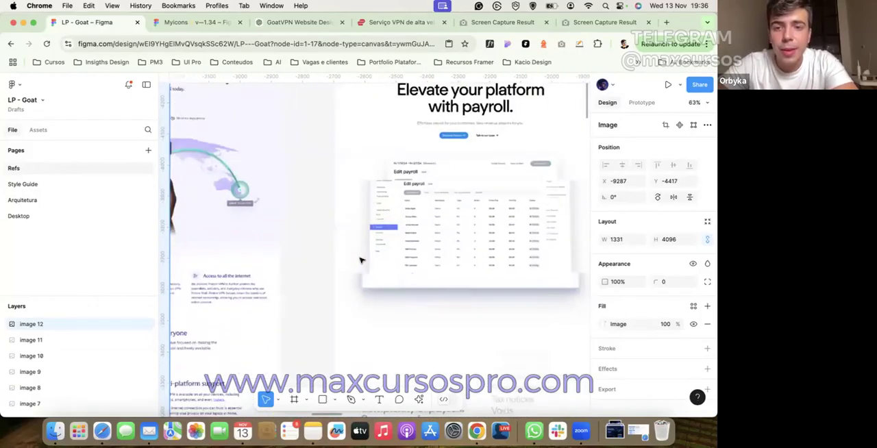
{"action": "scroll", "coordinate": [386, 143], "scroll_direction": "up", "scroll_amount": 5}
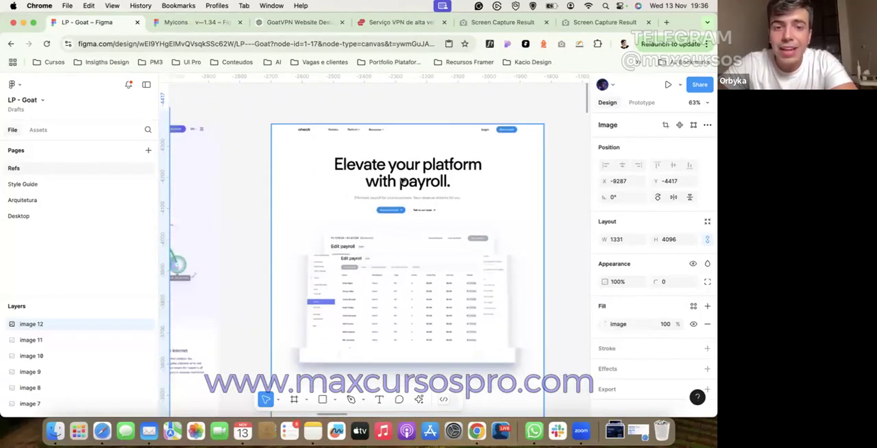
{"action": "scroll", "coordinate": [386, 142], "scroll_direction": "down", "scroll_amount": 3}
{"action": "scroll", "coordinate": [386, 142], "scroll_direction": "down", "scroll_amount": 10}
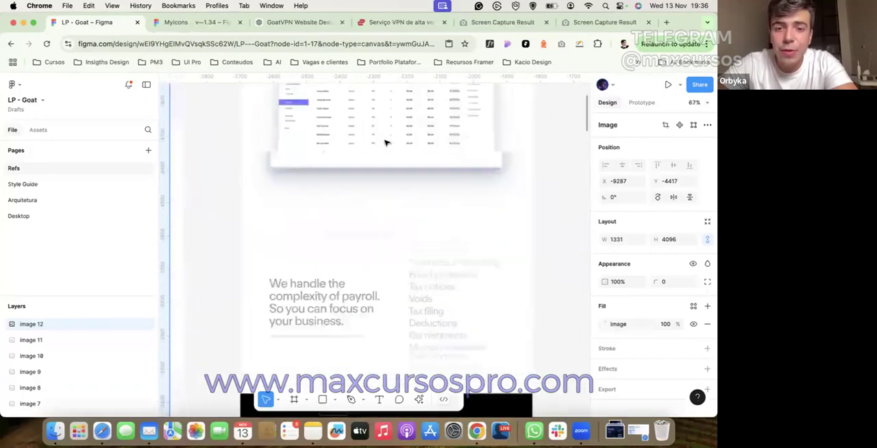
{"action": "scroll", "coordinate": [385, 142], "scroll_direction": "up", "scroll_amount": 10}
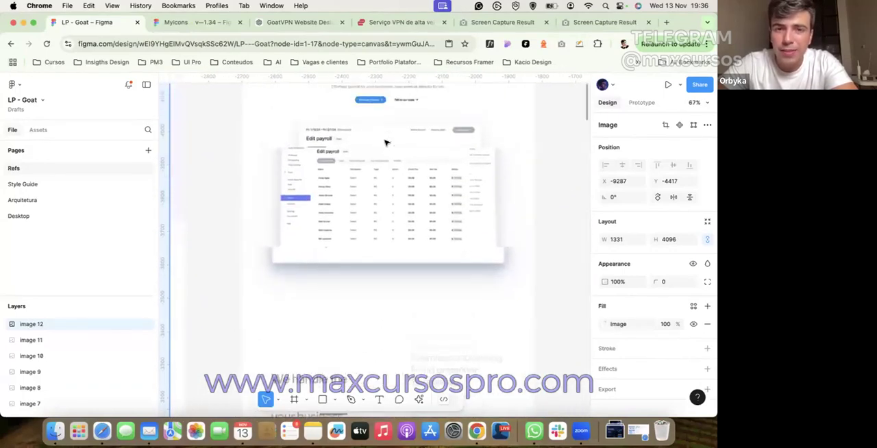
Step: Open the land-book.com design inspiration gallery in a new browser tab
{"action": "left_click", "coordinate": [665, 22]}
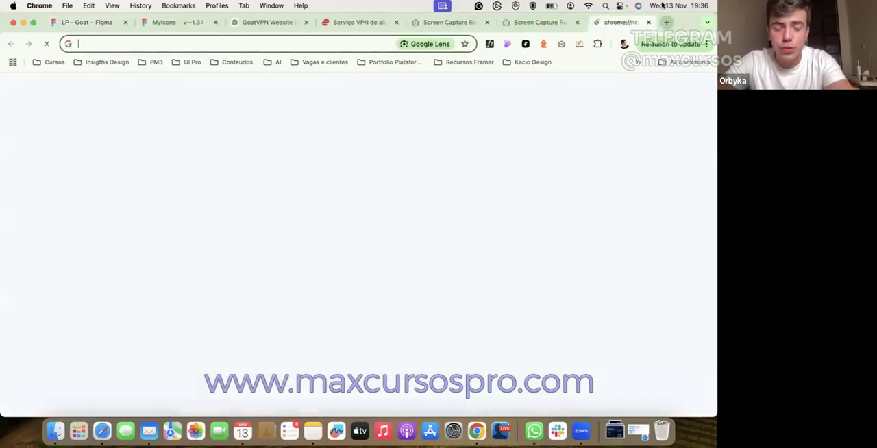
{"action": "type", "text": "land"}
{"action": "key", "text": "Return"}
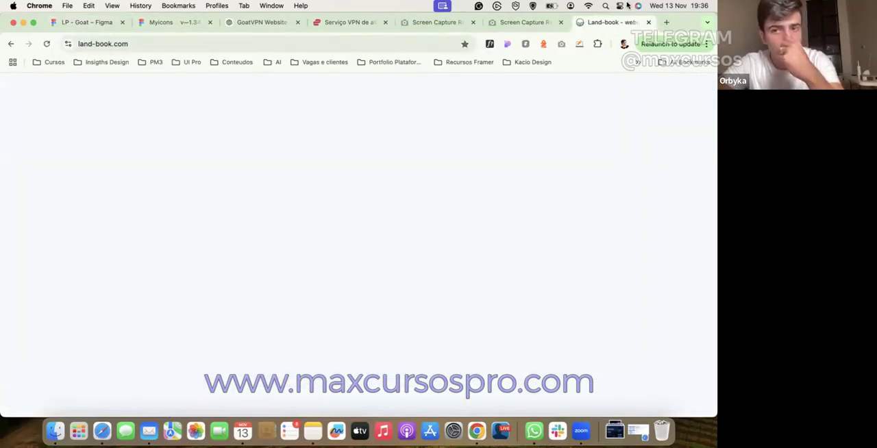
{"action": "scroll", "coordinate": [471, 209], "scroll_direction": "down", "scroll_amount": 3}
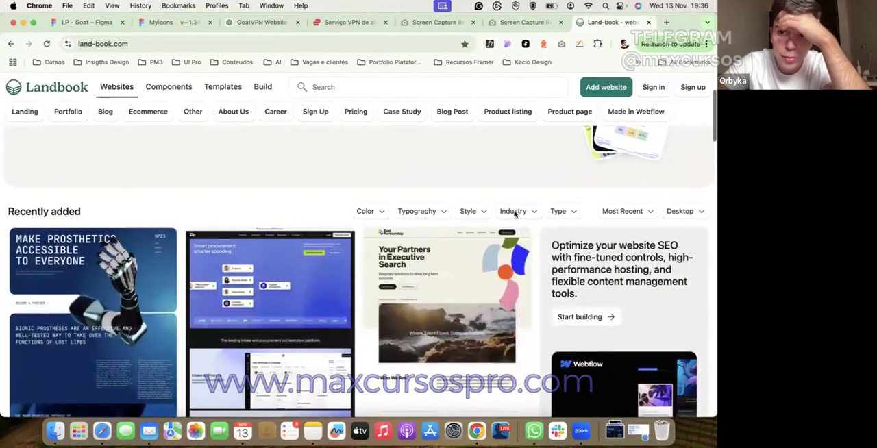
Step: Check Land-book's Industry filter options and browse the recently added websites for the Check payroll page
{"action": "left_click", "coordinate": [513, 212]}
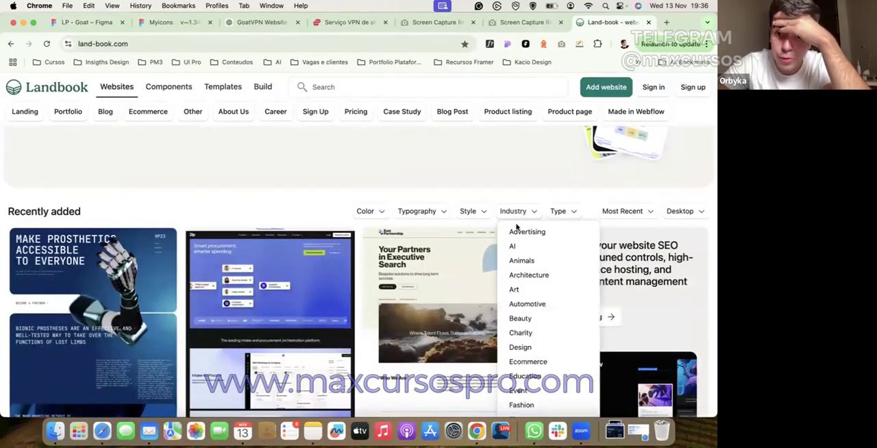
{"action": "scroll", "coordinate": [518, 233], "scroll_direction": "down", "scroll_amount": 5}
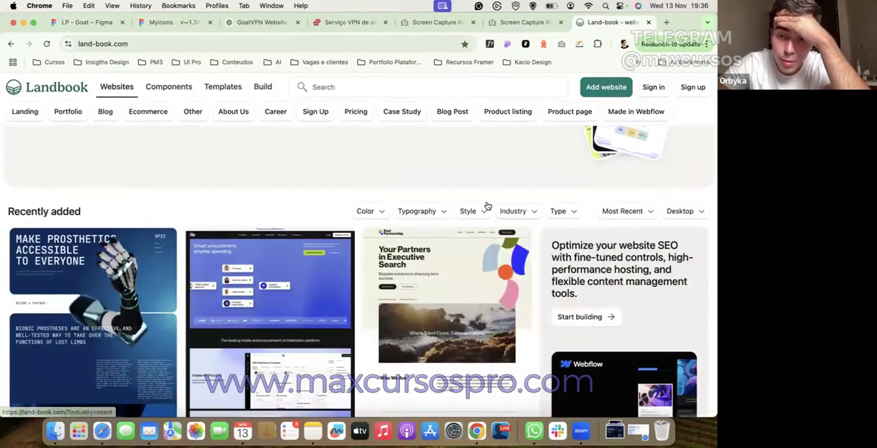
{"action": "scroll", "coordinate": [417, 197], "scroll_direction": "down", "scroll_amount": 10}
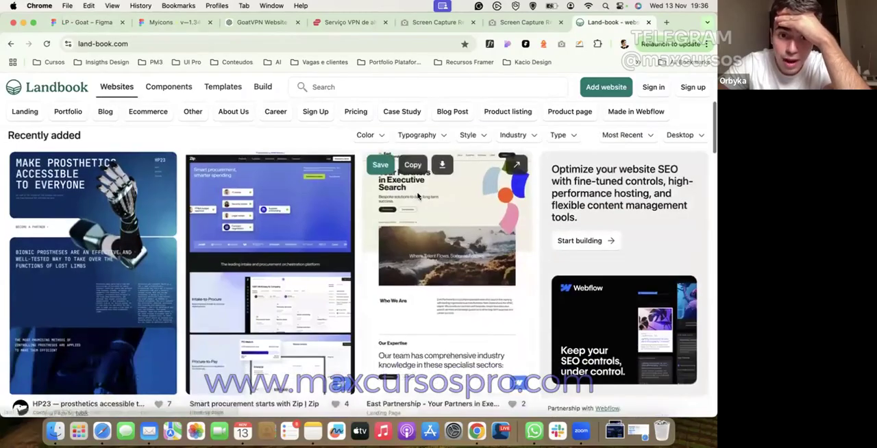
{"action": "scroll", "coordinate": [417, 197], "scroll_direction": "down", "scroll_amount": 5}
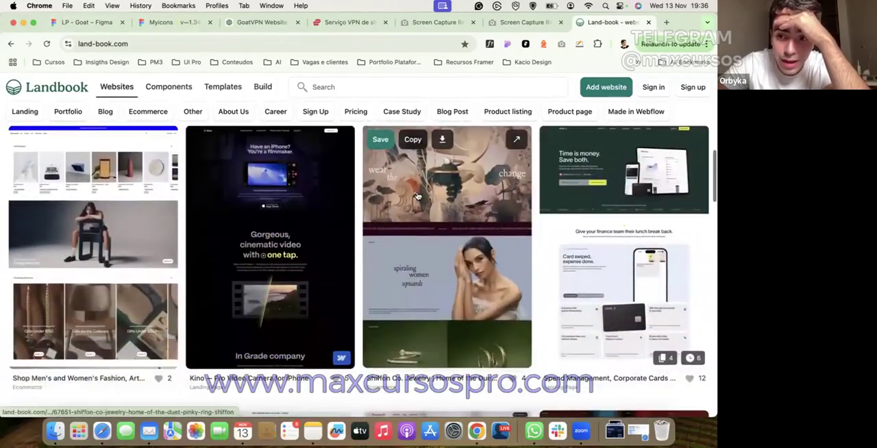
{"action": "scroll", "coordinate": [418, 197], "scroll_direction": "up", "scroll_amount": 4}
{"action": "scroll", "coordinate": [417, 196], "scroll_direction": "down", "scroll_amount": 2}
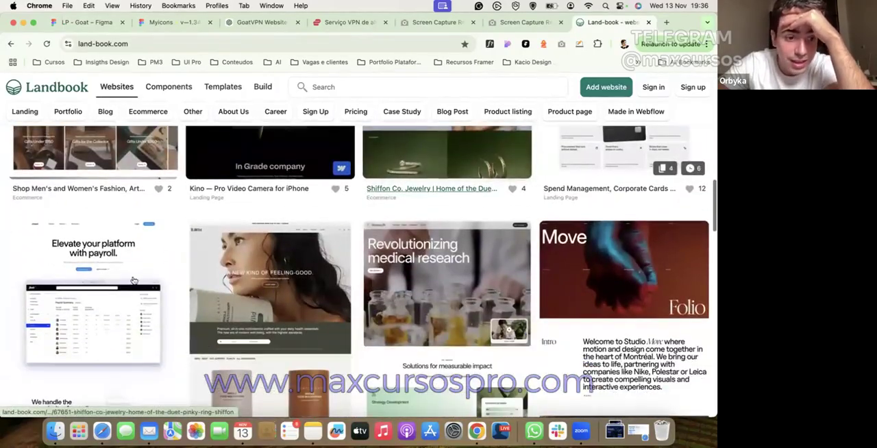
Step: Open the live Check website from its "Embedded Payroll for Platforms" entry and study the hero's scroll animation
{"action": "left_click", "coordinate": [93, 322]}
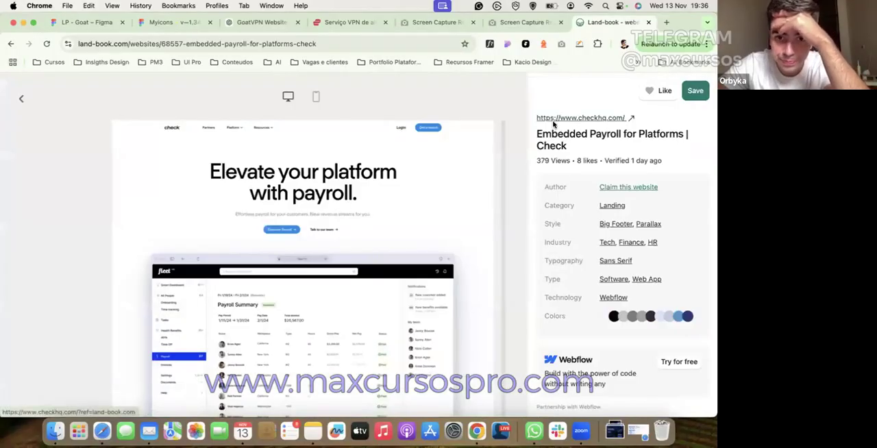
{"action": "left_click", "coordinate": [554, 118]}
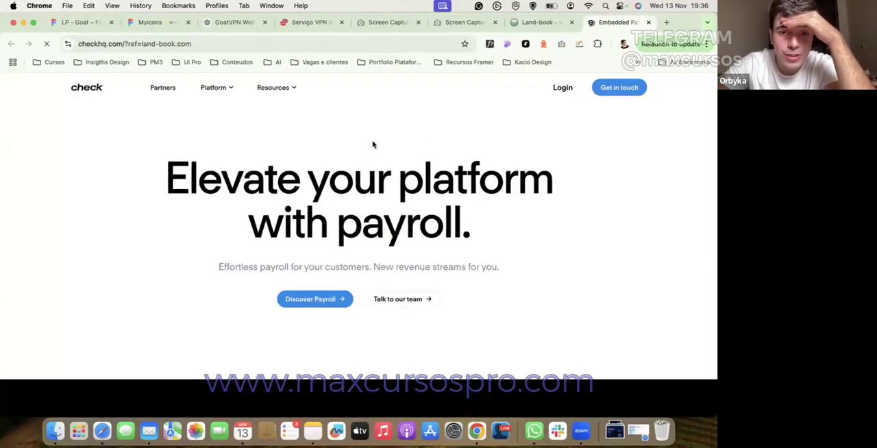
{"action": "scroll", "coordinate": [376, 144], "scroll_direction": "down", "scroll_amount": 5}
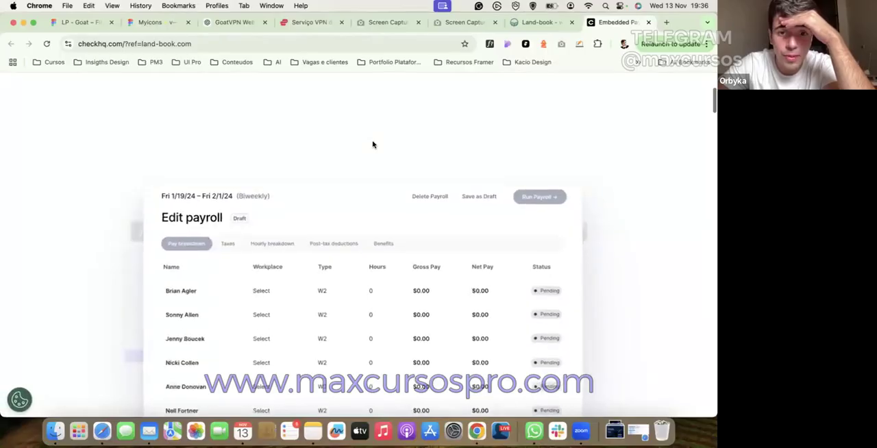
{"action": "scroll", "coordinate": [373, 144], "scroll_direction": "down", "scroll_amount": 5}
{"action": "scroll", "coordinate": [372, 147], "scroll_direction": "up", "scroll_amount": 10}
{"action": "scroll", "coordinate": [374, 147], "scroll_direction": "down", "scroll_amount": 2}
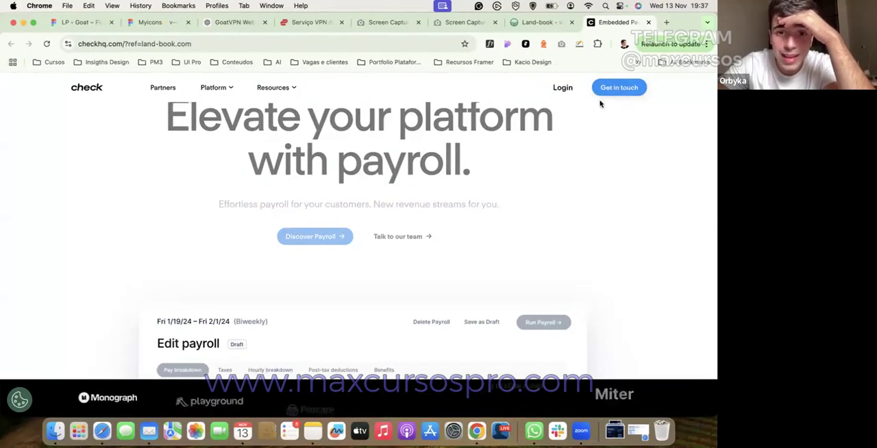
{"action": "scroll", "coordinate": [548, 199], "scroll_direction": "down", "scroll_amount": 5}
{"action": "scroll", "coordinate": [548, 201], "scroll_direction": "up", "scroll_amount": 5}
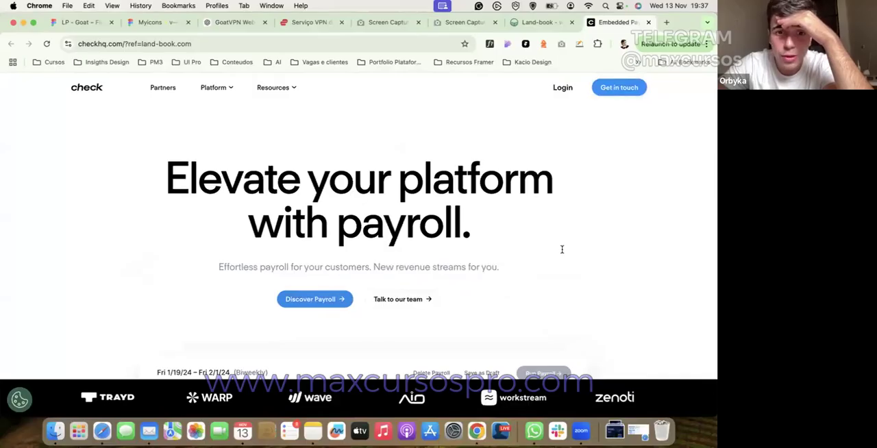
Step: Examine the Check website's remaining sections, from the partner figures and product cards down to the footer
{"action": "scroll", "coordinate": [561, 250], "scroll_direction": "down", "scroll_amount": 15}
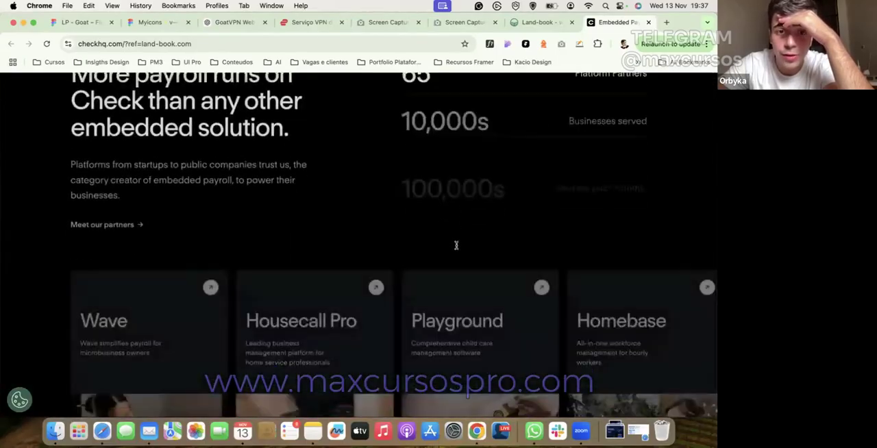
{"action": "scroll", "coordinate": [479, 246], "scroll_direction": "down", "scroll_amount": 10}
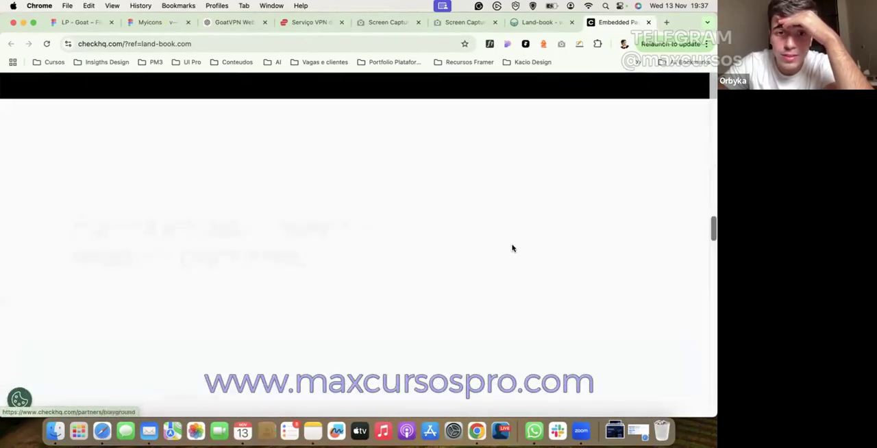
{"action": "scroll", "coordinate": [514, 248], "scroll_direction": "down", "scroll_amount": 6}
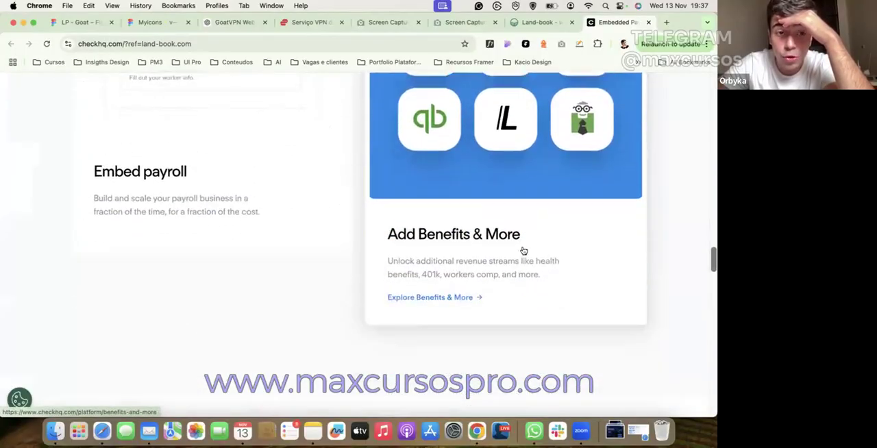
{"action": "scroll", "coordinate": [523, 250], "scroll_direction": "down", "scroll_amount": 10}
{"action": "scroll", "coordinate": [365, 270], "scroll_direction": "down", "scroll_amount": 15}
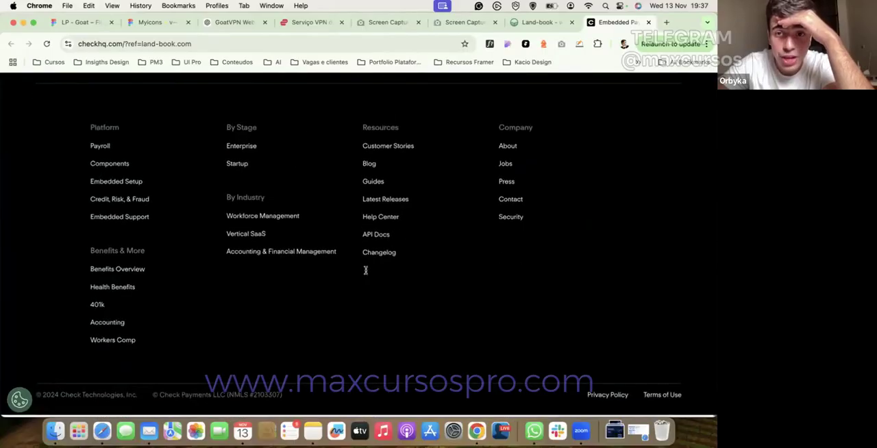
{"action": "scroll", "coordinate": [365, 270], "scroll_direction": "up", "scroll_amount": 20}
Step: Return to the Land-book gallery and browse the website entries further down, as far as the Better Stack page
{"action": "left_click", "coordinate": [526, 22]}
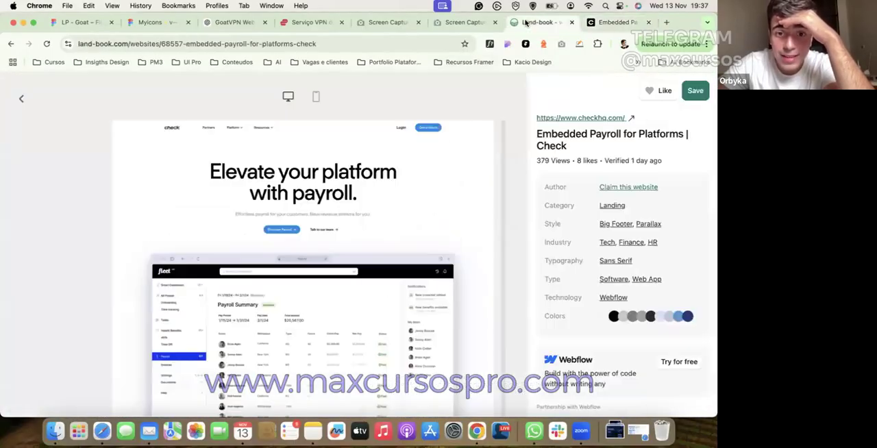
{"action": "left_click", "coordinate": [11, 111]}
{"action": "scroll", "coordinate": [314, 294], "scroll_direction": "down", "scroll_amount": 5}
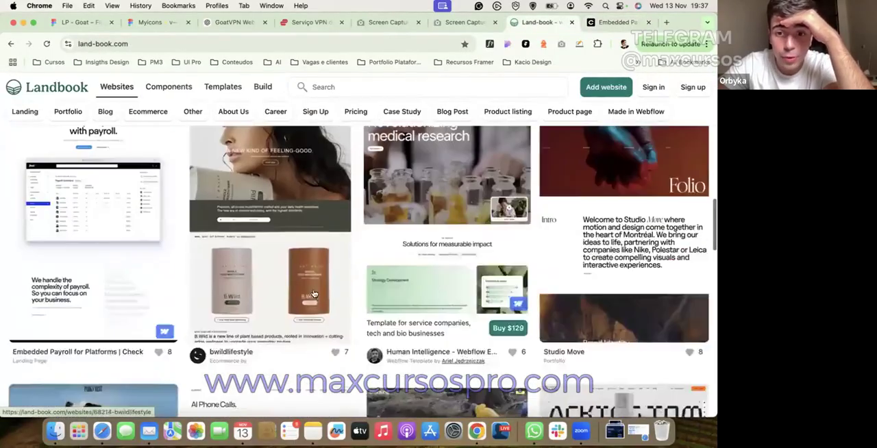
{"action": "scroll", "coordinate": [313, 293], "scroll_direction": "down", "scroll_amount": 10}
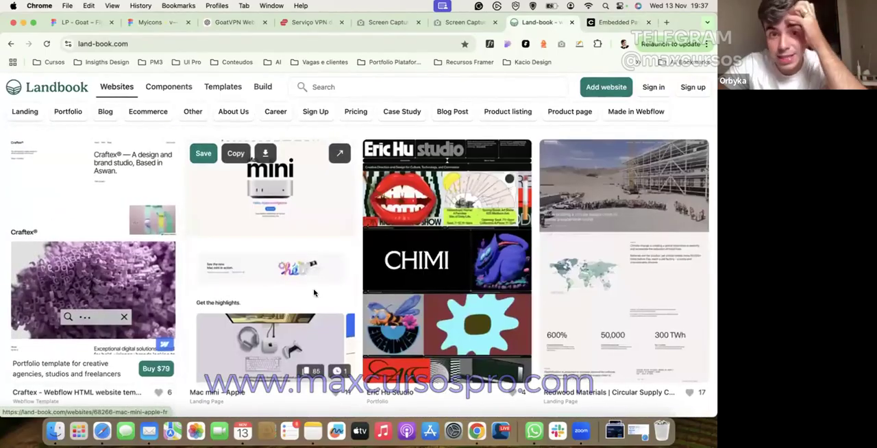
{"action": "scroll", "coordinate": [314, 293], "scroll_direction": "down", "scroll_amount": 3}
{"action": "scroll", "coordinate": [314, 293], "scroll_direction": "down", "scroll_amount": 2}
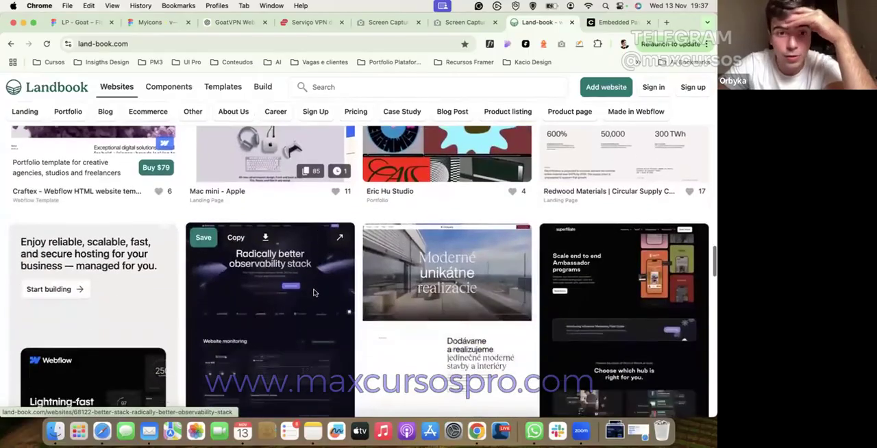
{"action": "scroll", "coordinate": [314, 293], "scroll_direction": "down", "scroll_amount": 1}
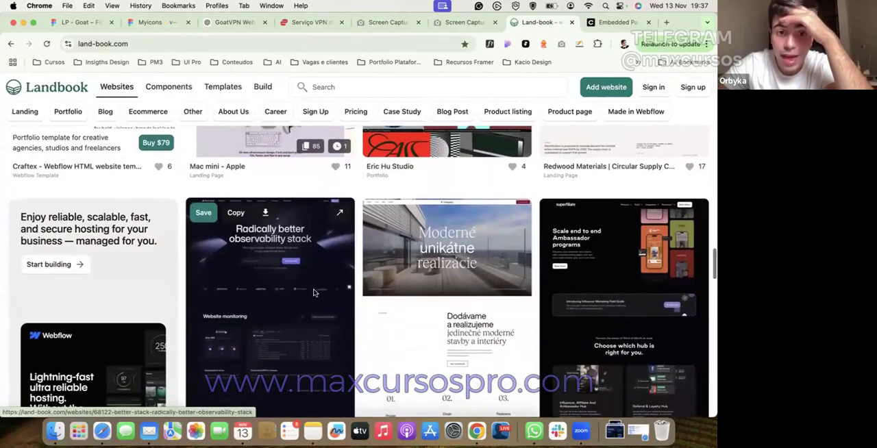
Step: Open the live Better Stack website from its Land-book entry and study the hero and the monitoring sections
{"action": "left_click", "coordinate": [313, 293]}
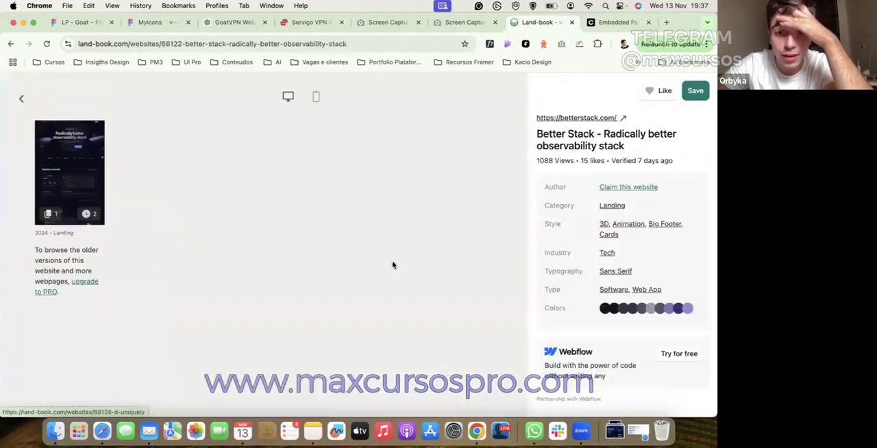
{"action": "left_click", "coordinate": [587, 119]}
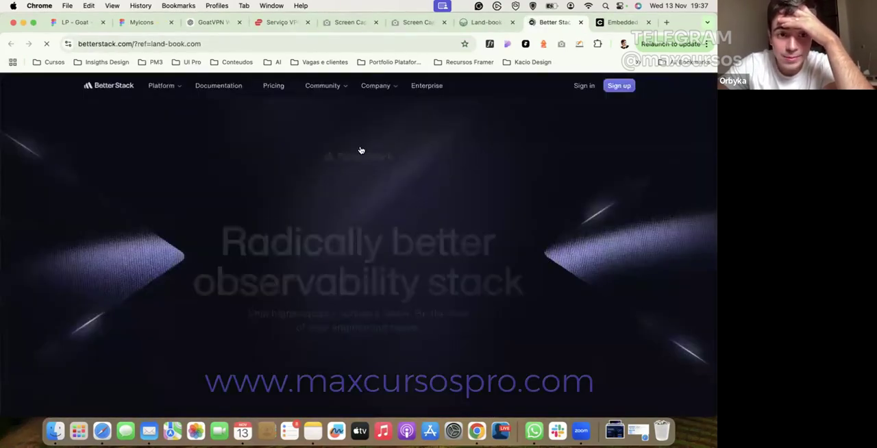
{"action": "scroll", "coordinate": [361, 150], "scroll_direction": "down", "scroll_amount": 20}
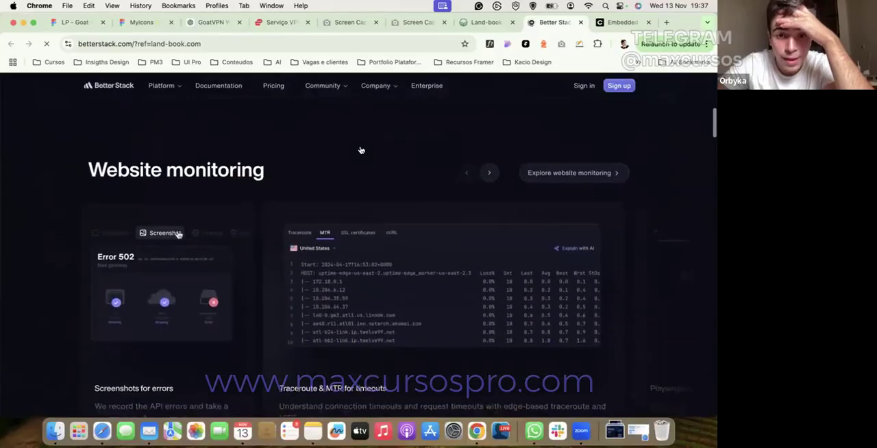
{"action": "scroll", "coordinate": [361, 150], "scroll_direction": "down", "scroll_amount": 10}
{"action": "scroll", "coordinate": [360, 150], "scroll_direction": "up", "scroll_amount": 15}
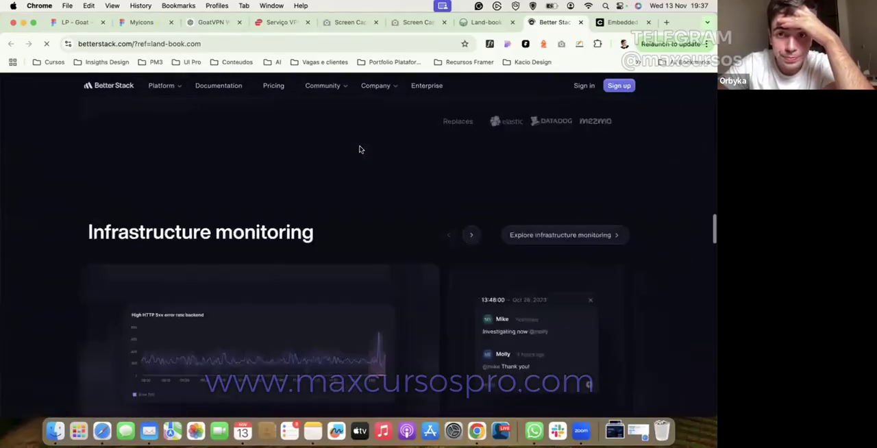
{"action": "scroll", "coordinate": [382, 143], "scroll_direction": "up", "scroll_amount": 5}
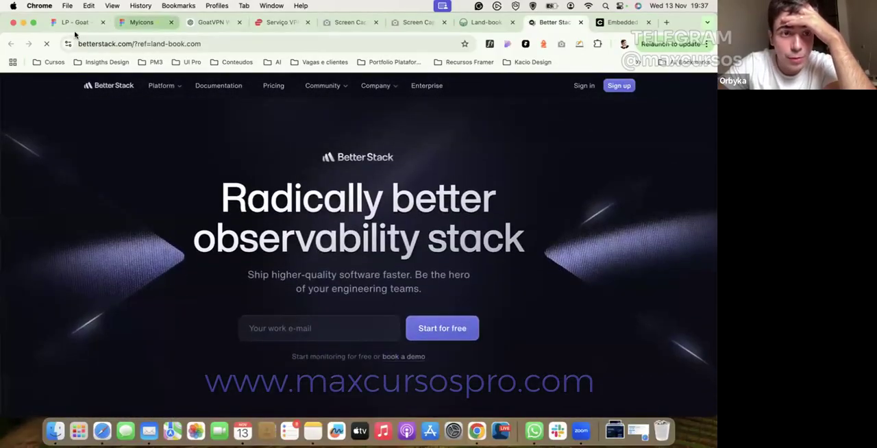
Step: Switch to the LP - Goat file in Figma and examine the Ramp reference's hero and feature cards on the Refs page
{"action": "left_click", "coordinate": [75, 22]}
{"action": "scroll", "coordinate": [285, 180], "scroll_direction": "right", "scroll_amount": 10}
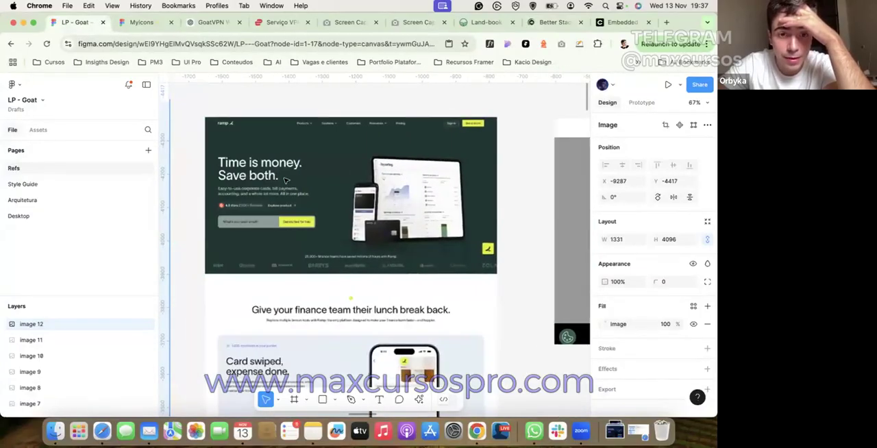
{"action": "scroll", "coordinate": [286, 180], "scroll_direction": "up", "scroll_amount": 3}
{"action": "scroll", "coordinate": [407, 233], "scroll_direction": "down", "scroll_amount": 15}
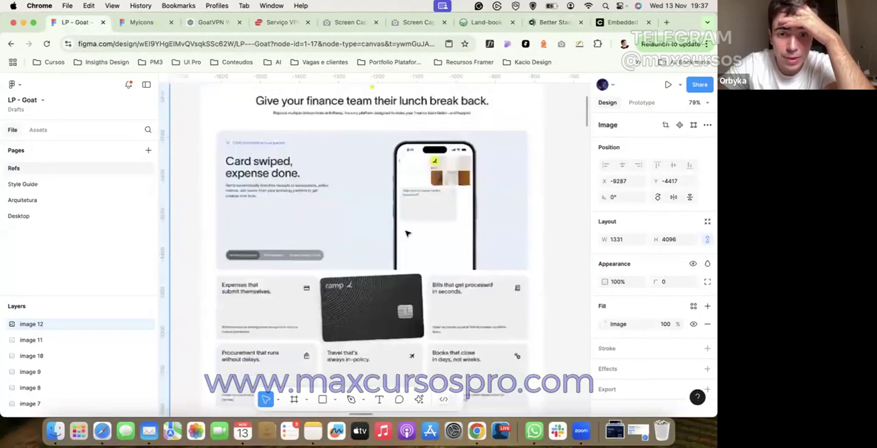
{"action": "scroll", "coordinate": [375, 247], "scroll_direction": "down", "scroll_amount": 1}
{"action": "scroll", "coordinate": [375, 247], "scroll_direction": "right", "scroll_amount": 10}
{"action": "scroll", "coordinate": [375, 247], "scroll_direction": "up", "scroll_amount": 20}
{"action": "scroll", "coordinate": [375, 248], "scroll_direction": "down", "scroll_amount": 4}
{"action": "scroll", "coordinate": [375, 248], "scroll_direction": "right", "scroll_amount": 10}
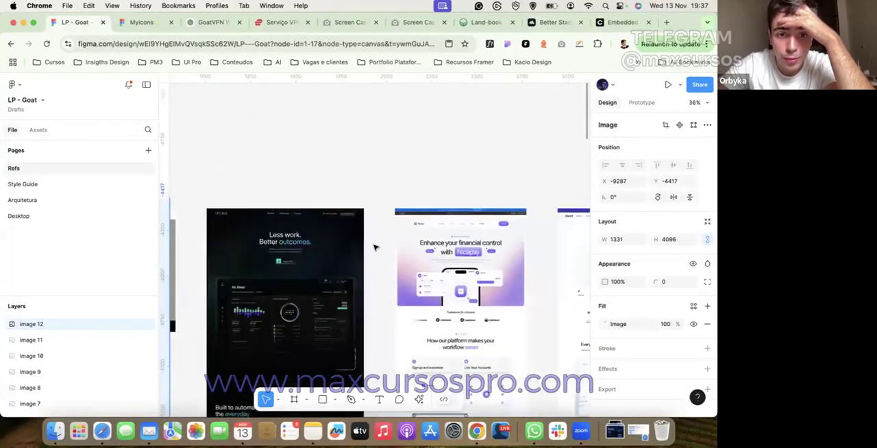
Step: Compare the Check mega menu with the Uplinq, Nicepay, Port and Amplemarket headers and heroes on the Refs page
{"action": "scroll", "coordinate": [376, 245], "scroll_direction": "left", "scroll_amount": 10}
{"action": "scroll", "coordinate": [376, 245], "scroll_direction": "up", "scroll_amount": 4}
{"action": "scroll", "coordinate": [329, 248], "scroll_direction": "down", "scroll_amount": 3}
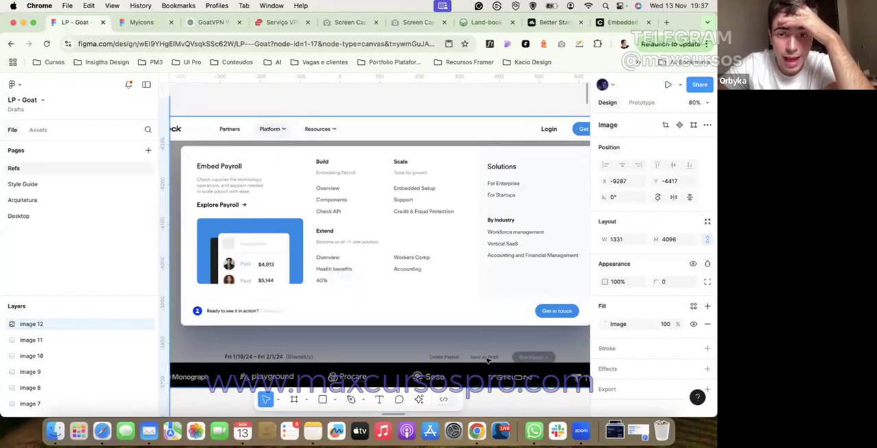
{"action": "scroll", "coordinate": [450, 329], "scroll_direction": "right", "scroll_amount": 10}
{"action": "scroll", "coordinate": [424, 202], "scroll_direction": "down", "scroll_amount": 2}
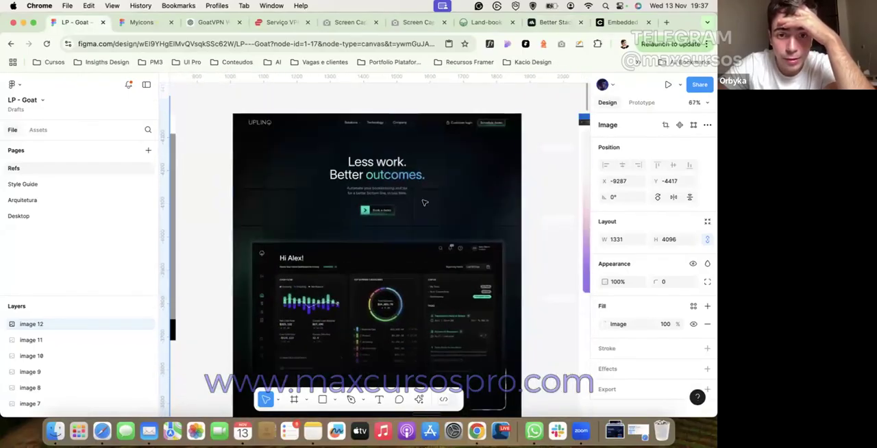
{"action": "scroll", "coordinate": [424, 202], "scroll_direction": "right", "scroll_amount": 10}
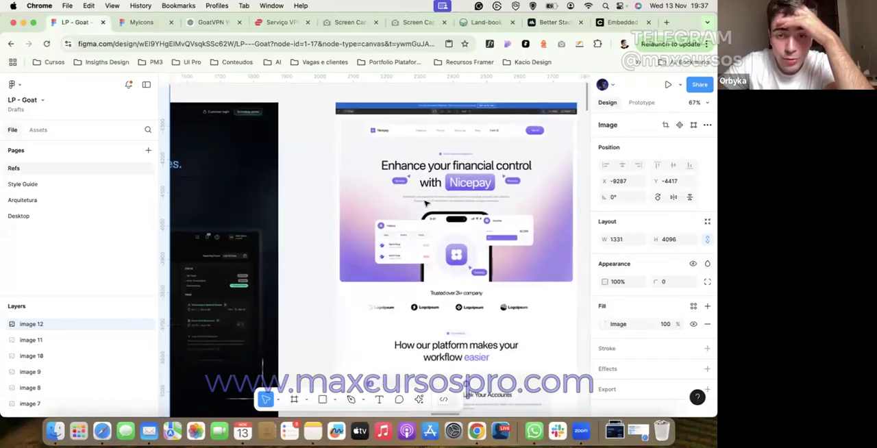
{"action": "scroll", "coordinate": [425, 203], "scroll_direction": "right", "scroll_amount": 15}
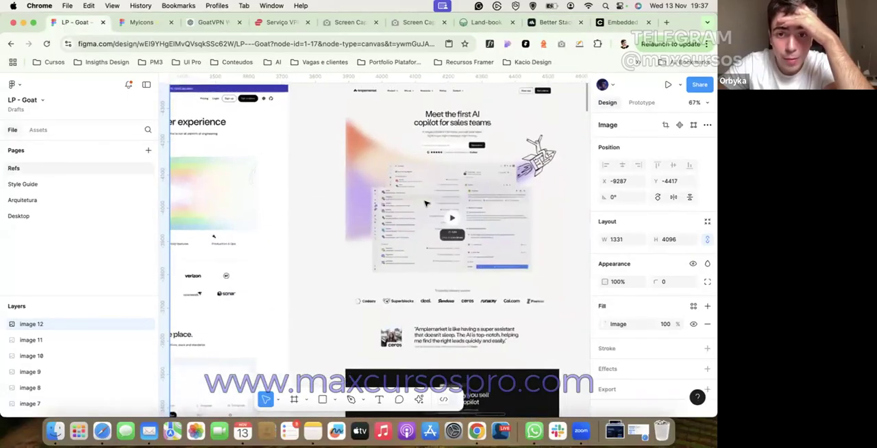
{"action": "scroll", "coordinate": [424, 204], "scroll_direction": "left", "scroll_amount": 8}
{"action": "scroll", "coordinate": [427, 202], "scroll_direction": "right", "scroll_amount": 6}
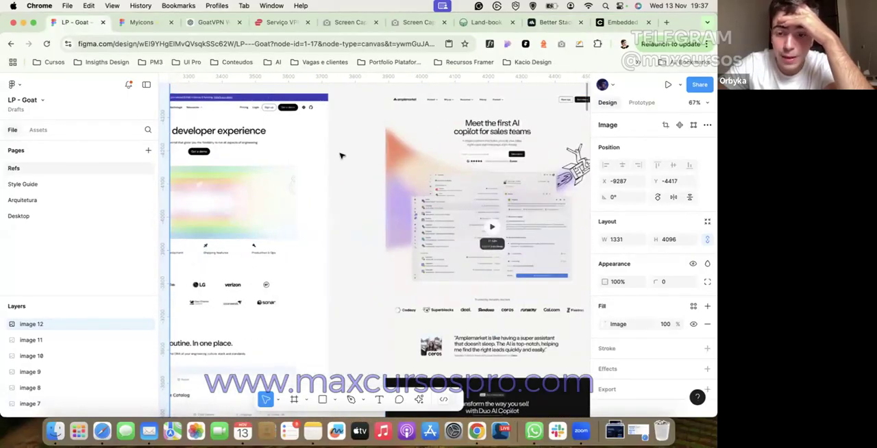
Step: Examine the GoatVPN reference up close, from its logo and IP status bar to the navigation and hero
{"action": "left_click", "coordinate": [575, 433]}
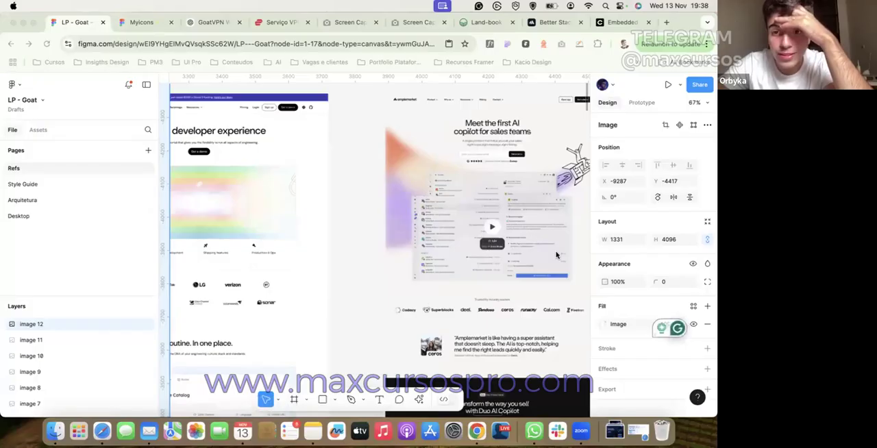
{"action": "scroll", "coordinate": [556, 255], "scroll_direction": "up", "scroll_amount": 2}
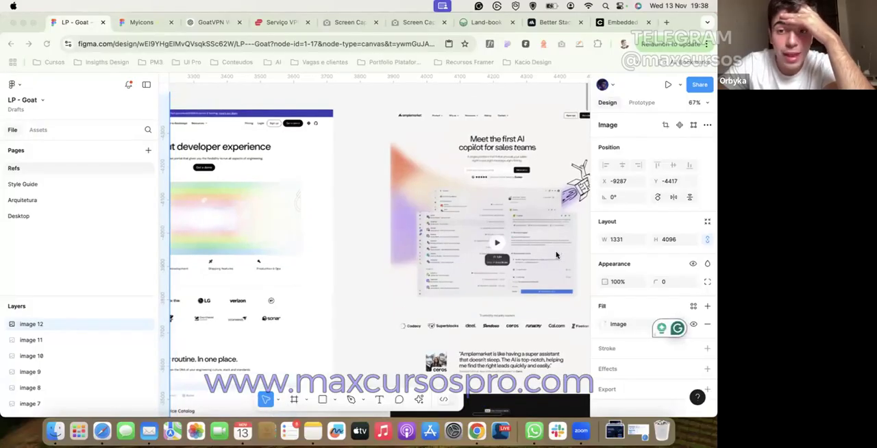
{"action": "scroll", "coordinate": [398, 241], "scroll_direction": "down", "scroll_amount": 1}
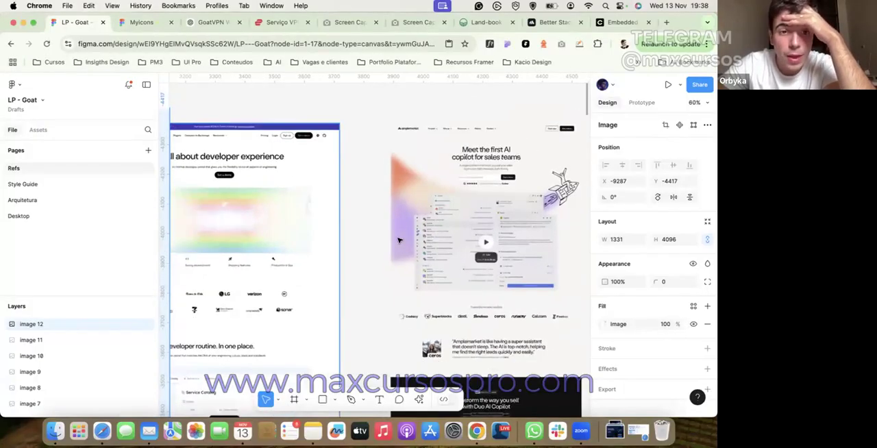
{"action": "scroll", "coordinate": [398, 241], "scroll_direction": "left", "scroll_amount": 4}
{"action": "scroll", "coordinate": [399, 240], "scroll_direction": "right", "scroll_amount": 3}
{"action": "scroll", "coordinate": [398, 240], "scroll_direction": "right", "scroll_amount": 6}
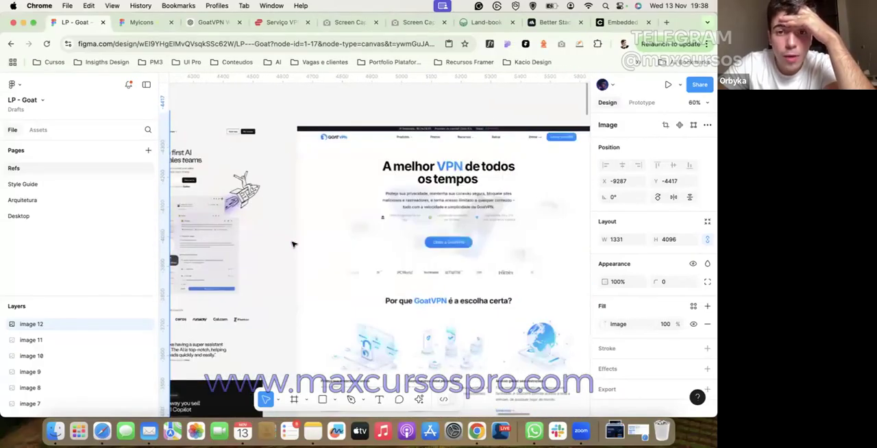
{"action": "scroll", "coordinate": [293, 245], "scroll_direction": "left", "scroll_amount": 3}
{"action": "scroll", "coordinate": [225, 140], "scroll_direction": "up", "scroll_amount": 8}
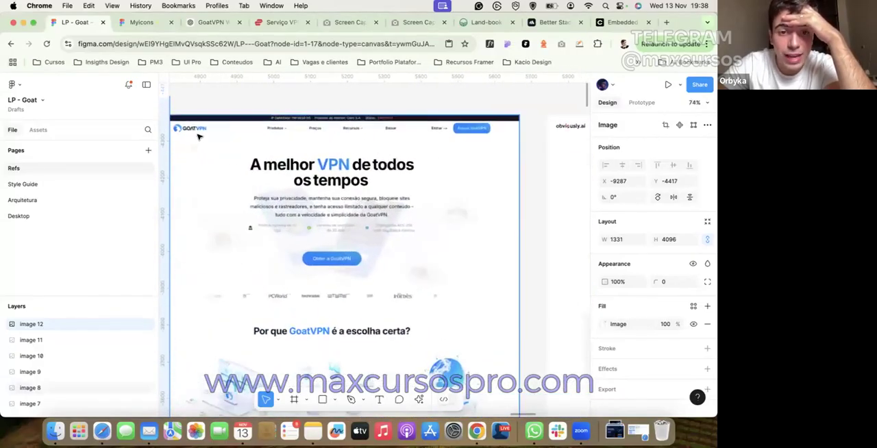
{"action": "scroll", "coordinate": [198, 138], "scroll_direction": "down", "scroll_amount": 6}
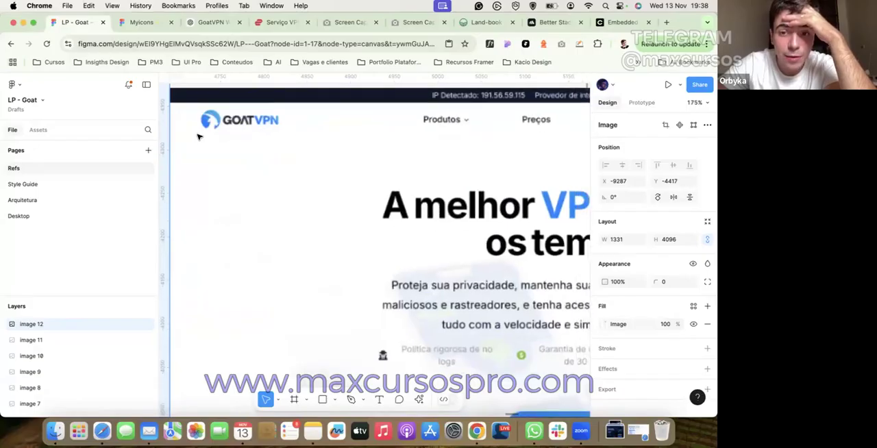
{"action": "scroll", "coordinate": [201, 140], "scroll_direction": "down", "scroll_amount": 2}
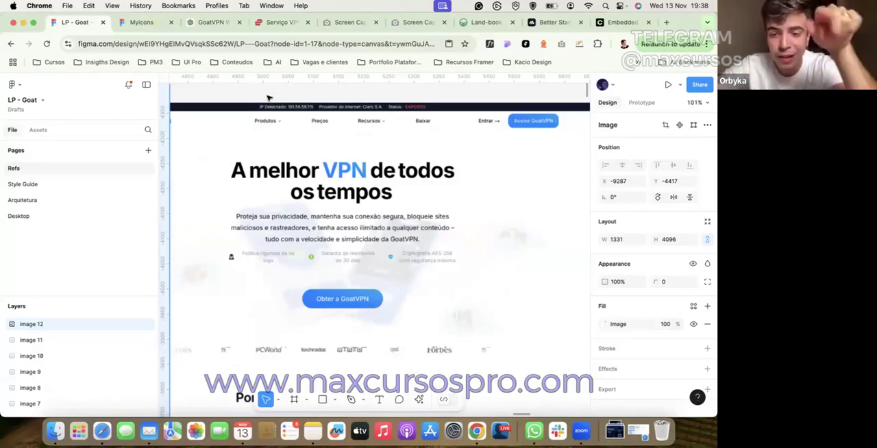
{"action": "scroll", "coordinate": [269, 98], "scroll_direction": "right", "scroll_amount": 3}
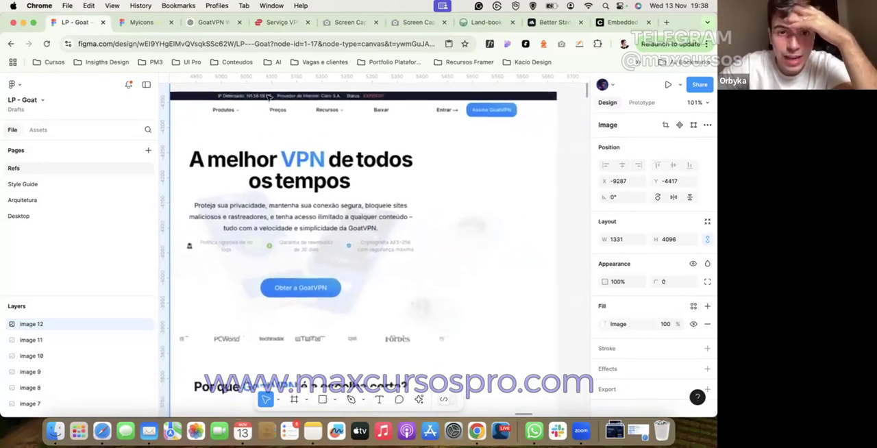
Step: Review the obviously.ai, groundcover and Port reference pages and return to the GoatVPN reference
{"action": "scroll", "coordinate": [269, 98], "scroll_direction": "right", "scroll_amount": 15}
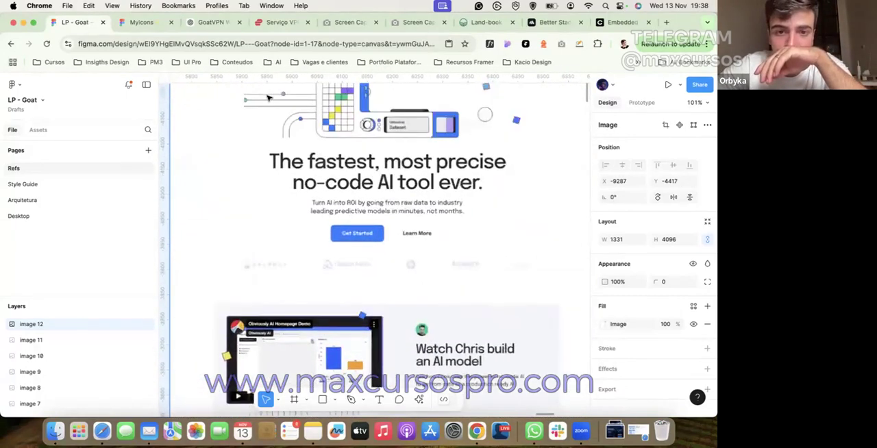
{"action": "scroll", "coordinate": [268, 98], "scroll_direction": "right", "scroll_amount": 15}
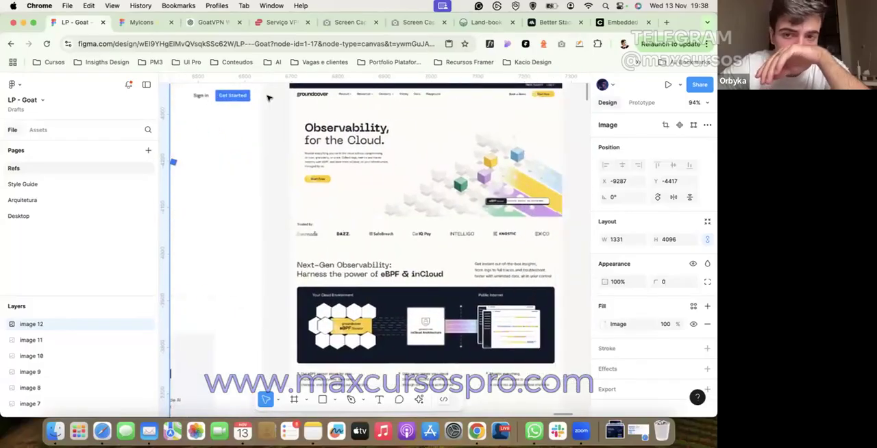
{"action": "scroll", "coordinate": [269, 98], "scroll_direction": "down", "scroll_amount": 3}
{"action": "scroll", "coordinate": [268, 98], "scroll_direction": "right", "scroll_amount": 20}
{"action": "scroll", "coordinate": [269, 98], "scroll_direction": "down", "scroll_amount": 3}
{"action": "scroll", "coordinate": [268, 98], "scroll_direction": "up", "scroll_amount": 3}
{"action": "scroll", "coordinate": [268, 98], "scroll_direction": "left", "scroll_amount": 20}
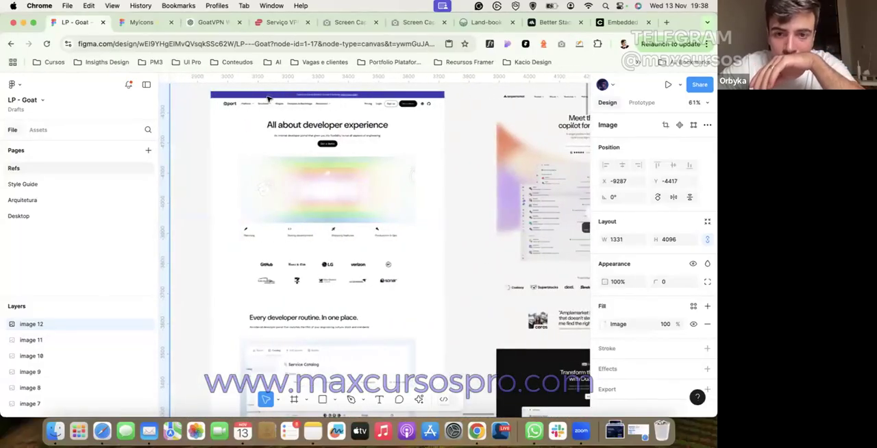
{"action": "scroll", "coordinate": [268, 98], "scroll_direction": "right", "scroll_amount": 15}
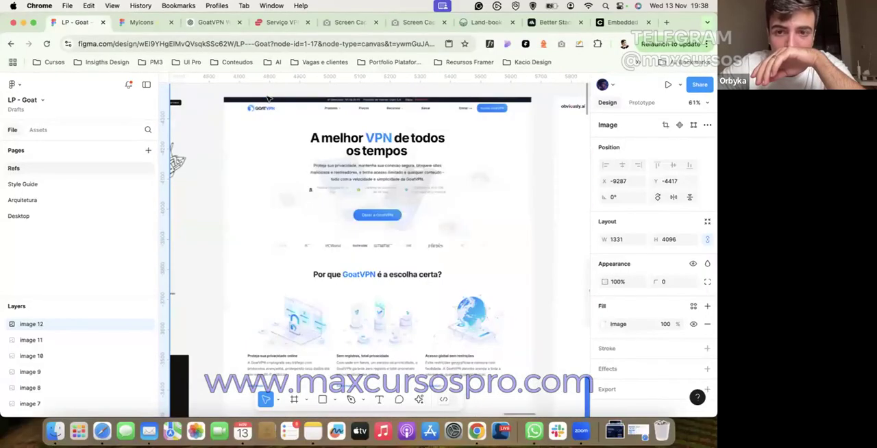
Step: Deselect the selected image and inspect the GoatVPN reference's top bar, navigation, headline and call-to-action button
{"action": "scroll", "coordinate": [376, 123], "scroll_direction": "up", "scroll_amount": 5}
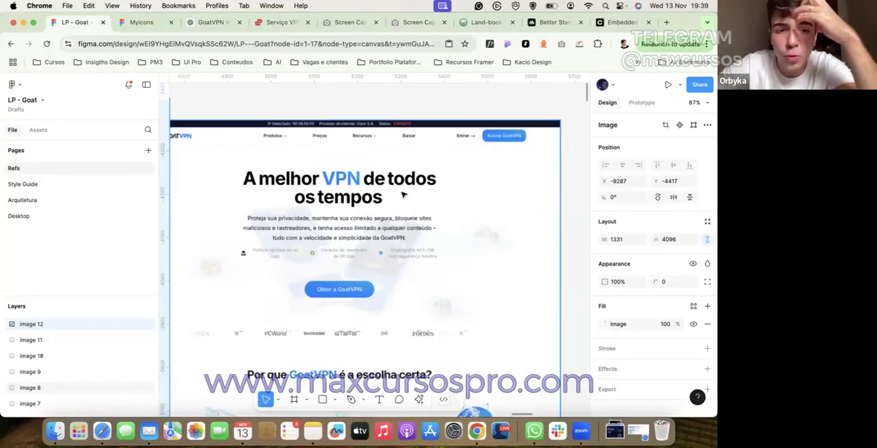
{"action": "scroll", "coordinate": [402, 196], "scroll_direction": "left", "scroll_amount": 1}
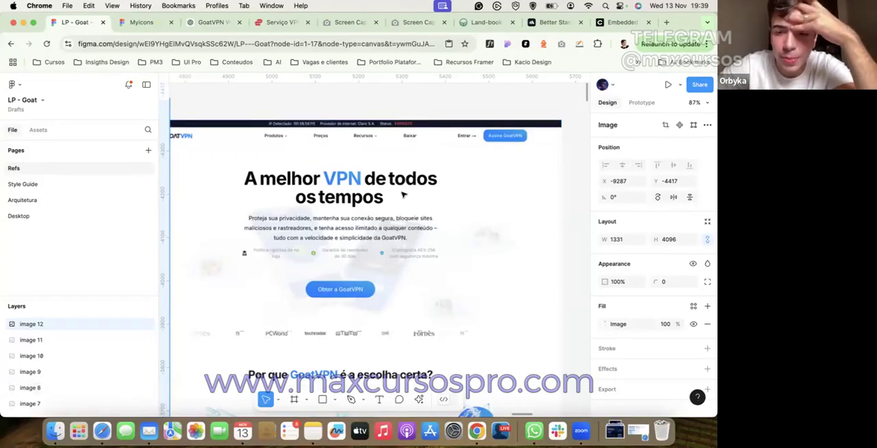
{"action": "scroll", "coordinate": [403, 196], "scroll_direction": "up", "scroll_amount": 2}
{"action": "scroll", "coordinate": [403, 195], "scroll_direction": "left", "scroll_amount": 2}
{"action": "left_click", "coordinate": [404, 117]}
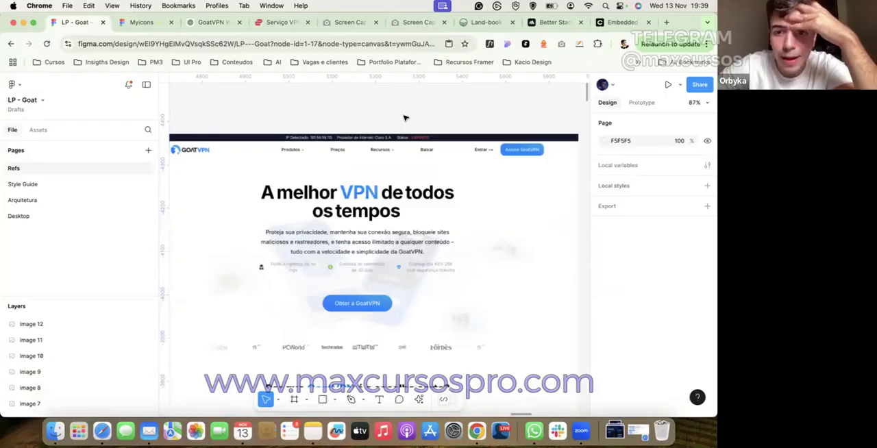
{"action": "scroll", "coordinate": [404, 118], "scroll_direction": "up", "scroll_amount": 3}
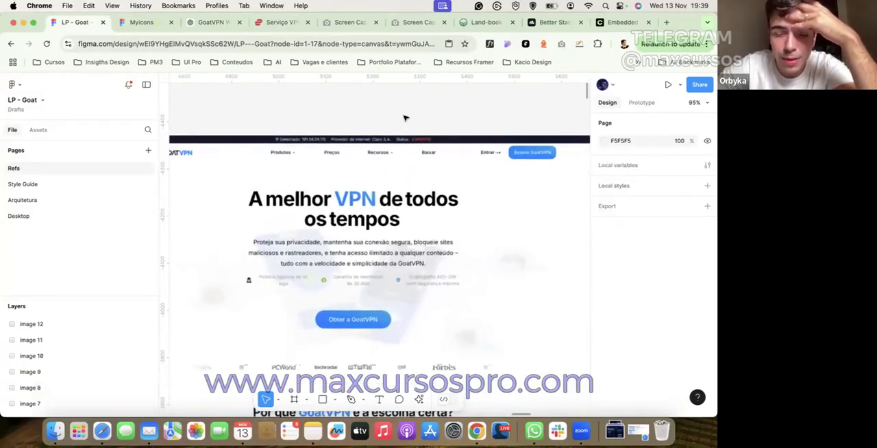
{"action": "scroll", "coordinate": [404, 117], "scroll_direction": "down", "scroll_amount": 1}
{"action": "scroll", "coordinate": [404, 118], "scroll_direction": "left", "scroll_amount": 1}
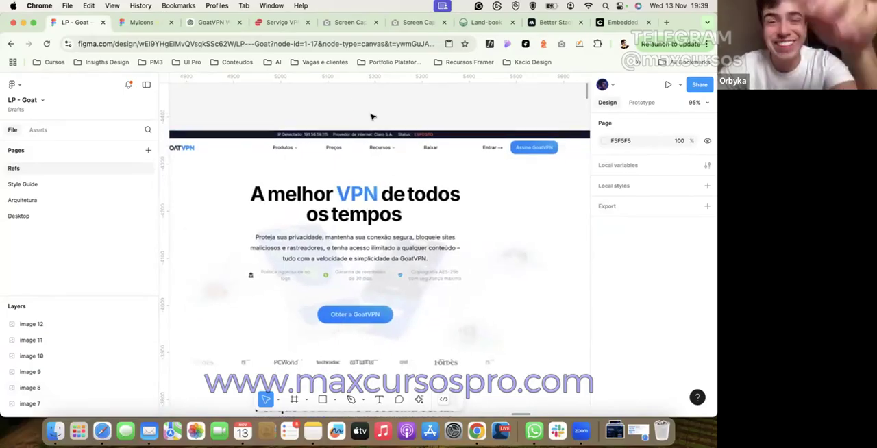
{"action": "scroll", "coordinate": [372, 117], "scroll_direction": "down", "scroll_amount": 1}
{"action": "scroll", "coordinate": [372, 117], "scroll_direction": "down", "scroll_amount": 3}
{"action": "scroll", "coordinate": [372, 117], "scroll_direction": "left", "scroll_amount": 1}
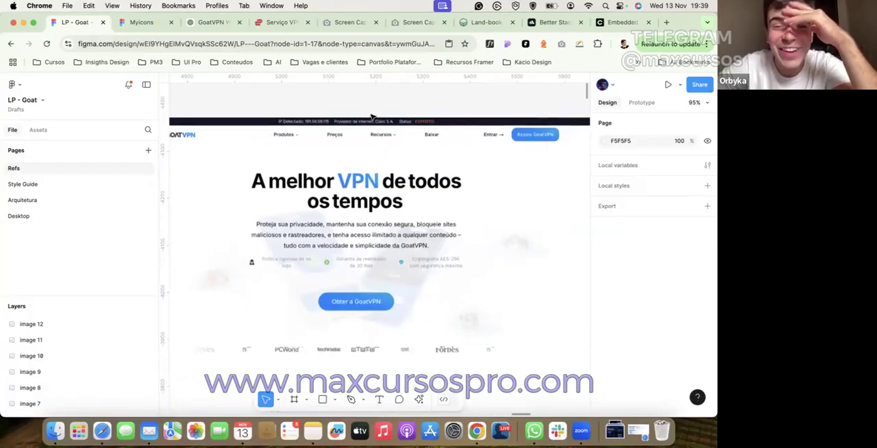
{"action": "scroll", "coordinate": [309, 130], "scroll_direction": "left", "scroll_amount": 2}
{"action": "scroll", "coordinate": [308, 131], "scroll_direction": "down", "scroll_amount": 1}
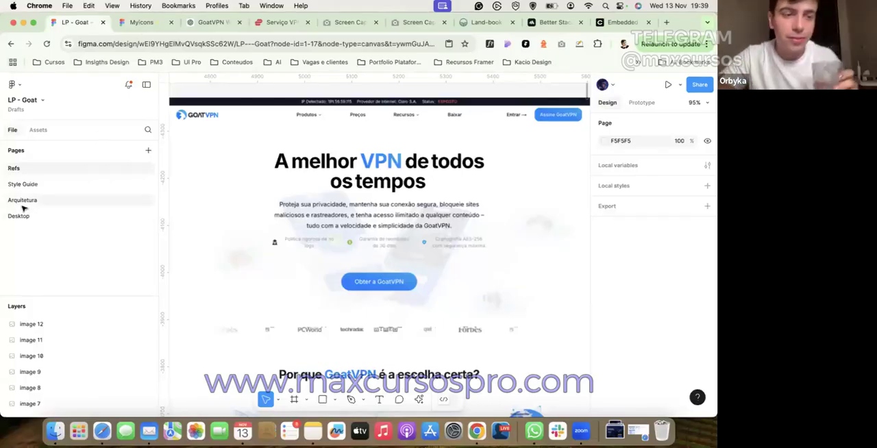
Step: Move the dark-gradient GoatVPN logo from the Desktop page to the Style Guide page
{"action": "left_click", "coordinate": [30, 185]}
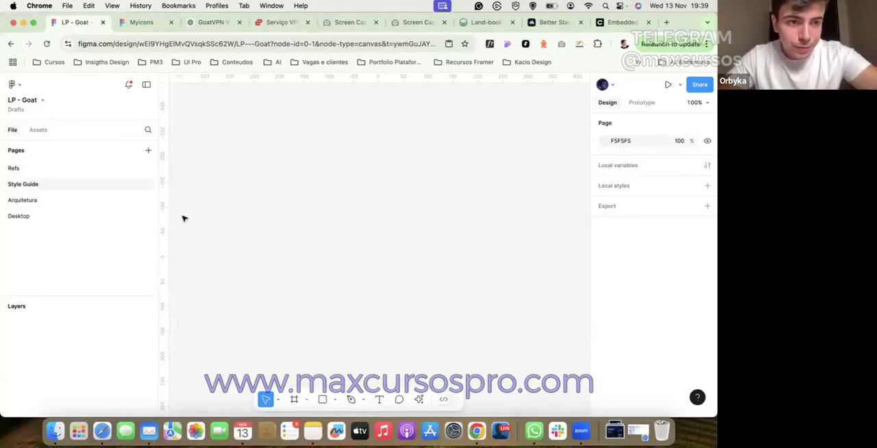
{"action": "left_click", "coordinate": [129, 217]}
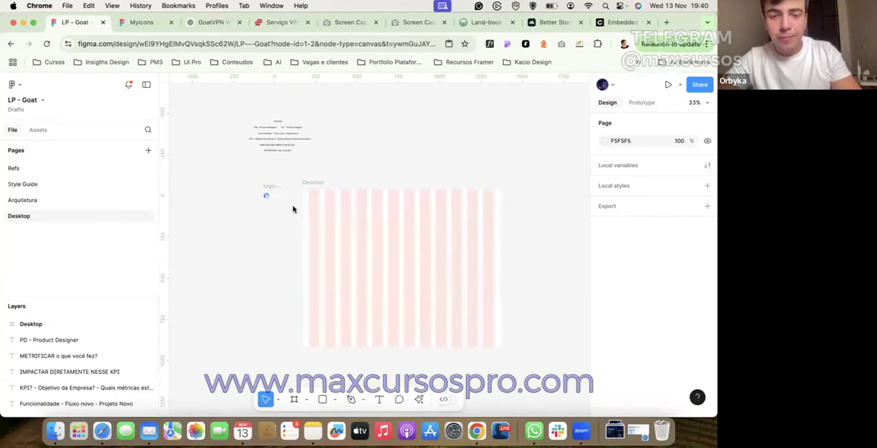
{"action": "scroll", "coordinate": [294, 208], "scroll_direction": "up", "scroll_amount": 2}
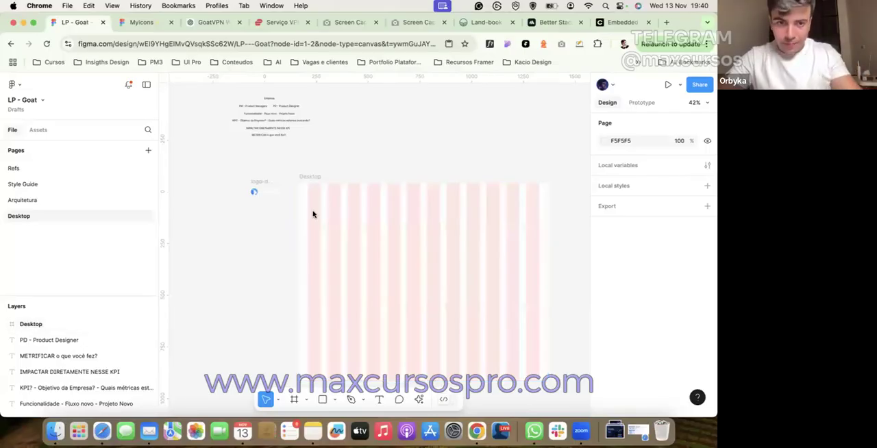
{"action": "scroll", "coordinate": [294, 308], "scroll_direction": "up", "scroll_amount": 3}
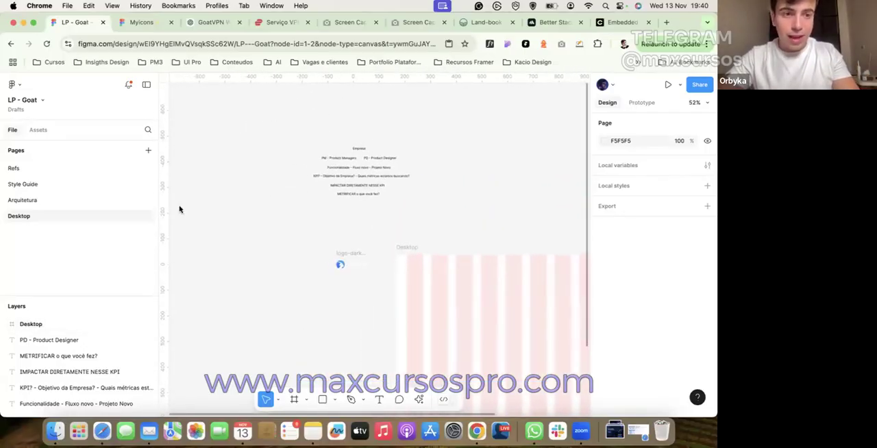
{"action": "left_click", "coordinate": [47, 186]}
{"action": "scroll", "coordinate": [291, 149], "scroll_direction": "down", "scroll_amount": 5}
{"action": "left_click", "coordinate": [282, 278]}
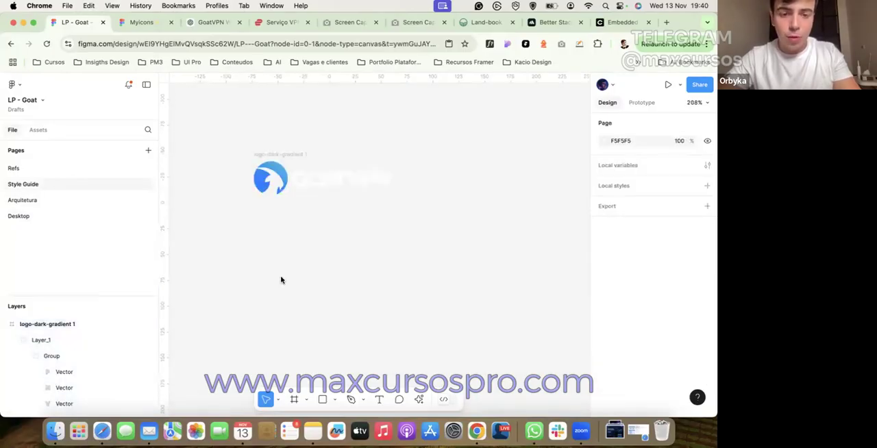
Step: Add a frame on the Style Guide page and size it 1200 by 800
{"action": "left_click", "coordinate": [295, 398]}
{"action": "left_click", "coordinate": [241, 177]}
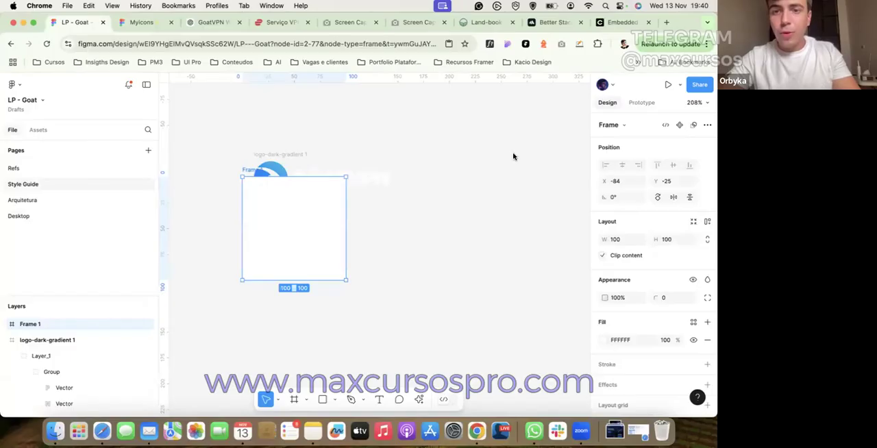
{"action": "left_click", "coordinate": [616, 239]}
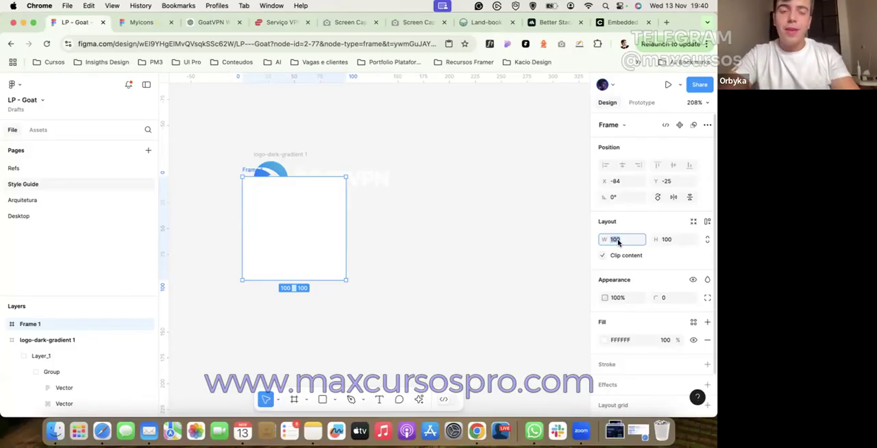
{"action": "type", "text": "0"}
{"action": "key", "text": "Tab"}
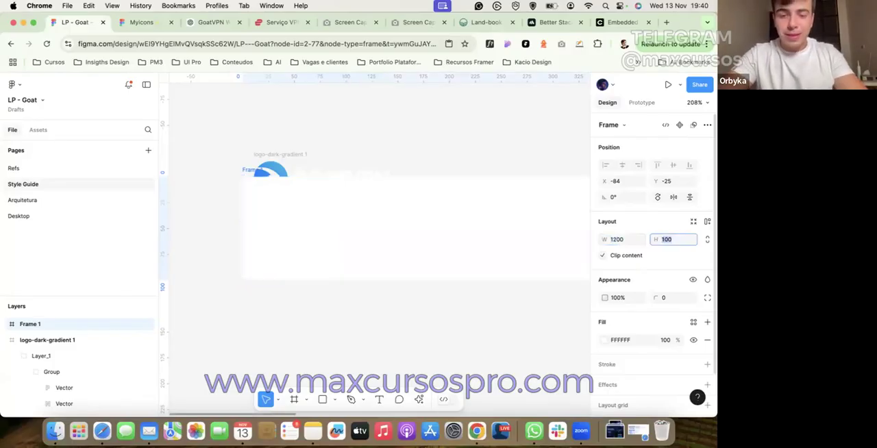
{"action": "type", "text": "800"}
{"action": "key", "text": "Return"}
Step: Move the new frame to the right of the logo, aligned with its top edge at about X 141, Y -40
{"action": "scroll", "coordinate": [308, 228], "scroll_direction": "down", "scroll_amount": 5}
{"action": "left_click_drag", "start_coordinate": [352, 243], "coordinate": [472, 235]}
{"action": "left_click", "coordinate": [443, 162]}
{"action": "scroll", "coordinate": [424, 167], "scroll_direction": "right", "scroll_amount": 2}
{"action": "left_click_drag", "start_coordinate": [386, 180], "coordinate": [368, 180]}
{"action": "left_click", "coordinate": [205, 160]}
{"action": "scroll", "coordinate": [204, 161], "scroll_direction": "up", "scroll_amount": 5}
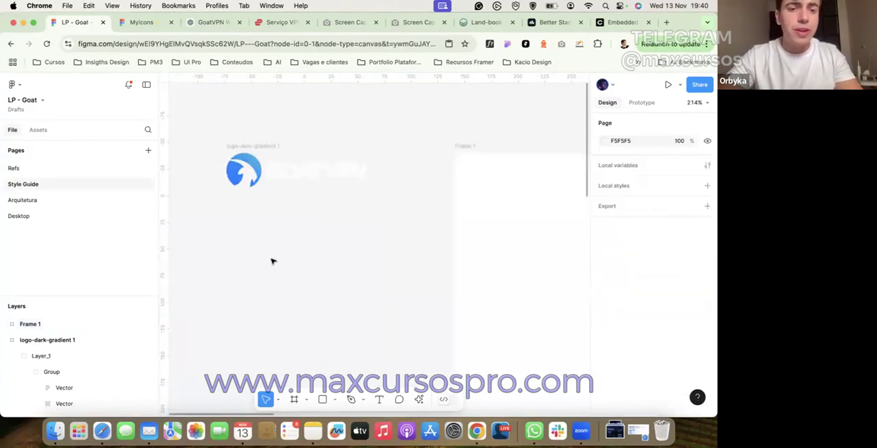
{"action": "left_click", "coordinate": [461, 240]}
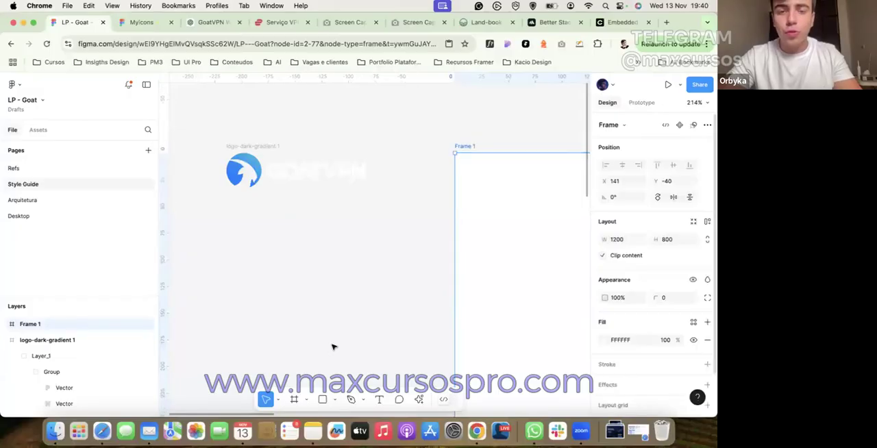
Step: Copy the hex colour 0080FF from the 100% gradient stop of the logo's goat-head vector
{"action": "left_click", "coordinate": [278, 269]}
{"action": "left_click", "coordinate": [233, 165]}
{"action": "double_click", "coordinate": [253, 159]}
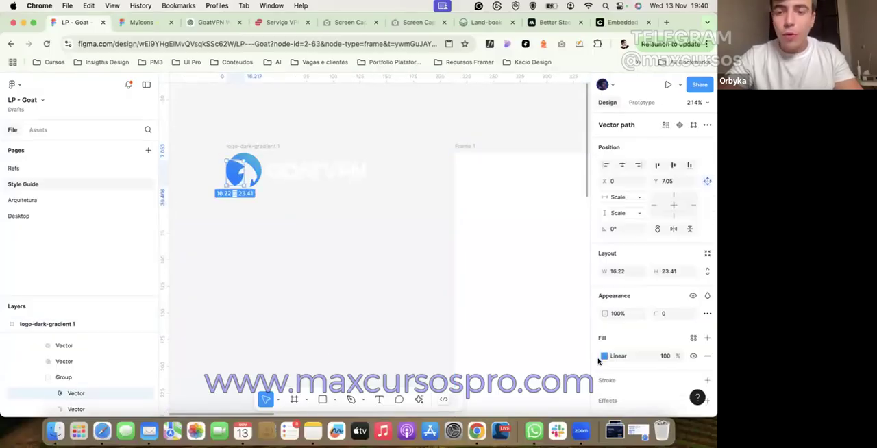
{"action": "left_click", "coordinate": [603, 356]}
{"action": "left_click", "coordinate": [528, 395]}
{"action": "key", "text": "super+c"}
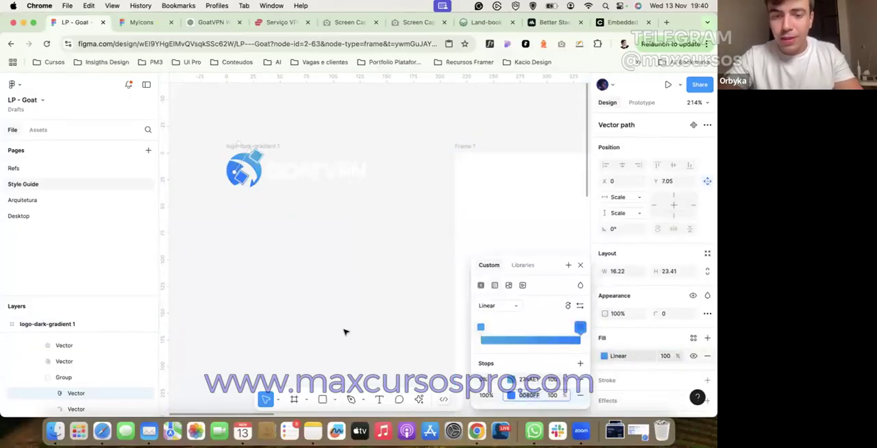
{"action": "left_click", "coordinate": [345, 333]}
Step: Draw a swatch rectangle about 89 by 28 inside the frame and fill it with the copied blue 0080FF
{"action": "scroll", "coordinate": [358, 396], "scroll_direction": "down", "scroll_amount": 2}
{"action": "left_click", "coordinate": [320, 398]}
{"action": "left_click_drag", "start_coordinate": [383, 170], "coordinate": [478, 199]}
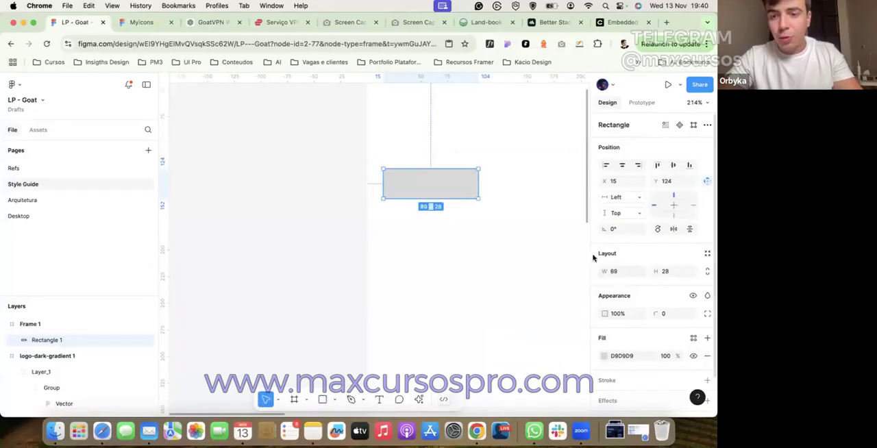
{"action": "left_click", "coordinate": [623, 356]}
{"action": "key", "text": "super+v"}
{"action": "key", "text": "Return"}
Step: Duplicate the blue swatch to its right and darken the copy to 10% HSB brightness, giving 000D1A
{"action": "scroll", "coordinate": [416, 193], "scroll_direction": "right", "scroll_amount": 2}
{"action": "left_click_drag", "start_coordinate": [351, 202], "coordinate": [470, 202]}
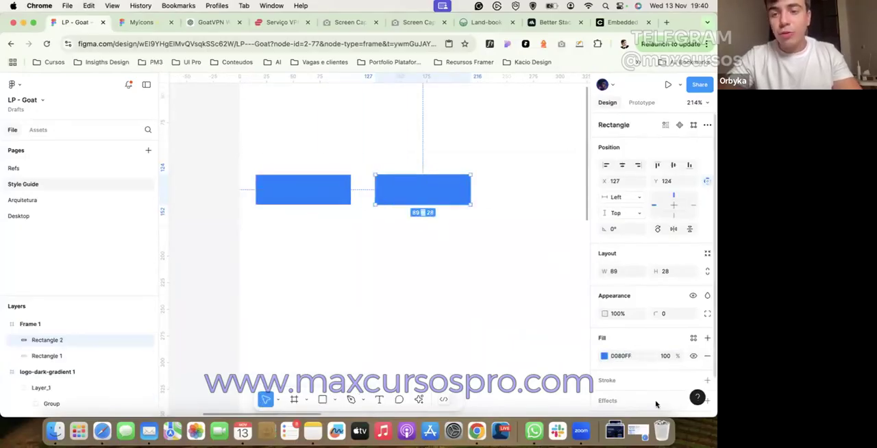
{"action": "left_click", "coordinate": [603, 355]}
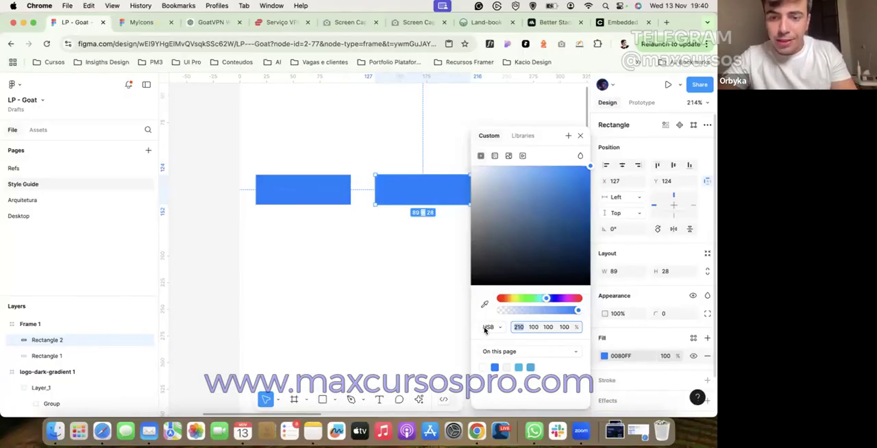
{"action": "left_click", "coordinate": [546, 328]}
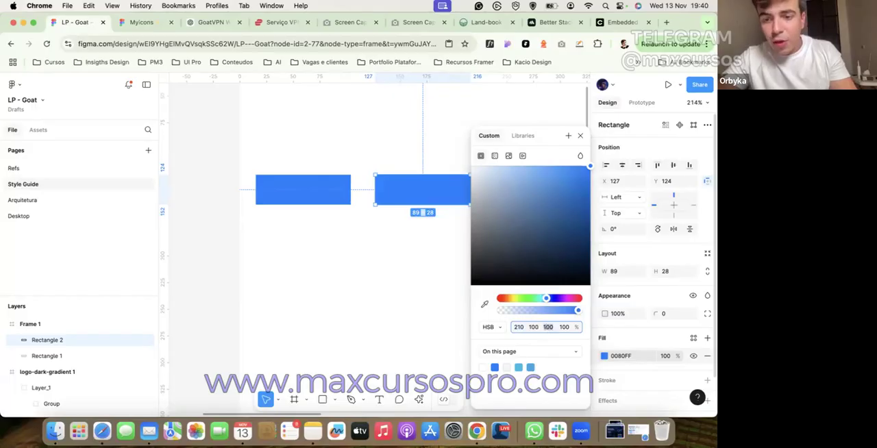
{"action": "key", "text": "shift+Down"}
{"action": "key", "text": "shift+Down"}
{"action": "key", "text": "shift+Down"}
{"action": "key", "text": "shift+Down"}
{"action": "key", "text": "shift+Down"}
{"action": "key", "text": "shift+Down"}
{"action": "key", "text": "shift+Down"}
{"action": "key", "text": "shift+Down"}
{"action": "key", "text": "shift+Down"}
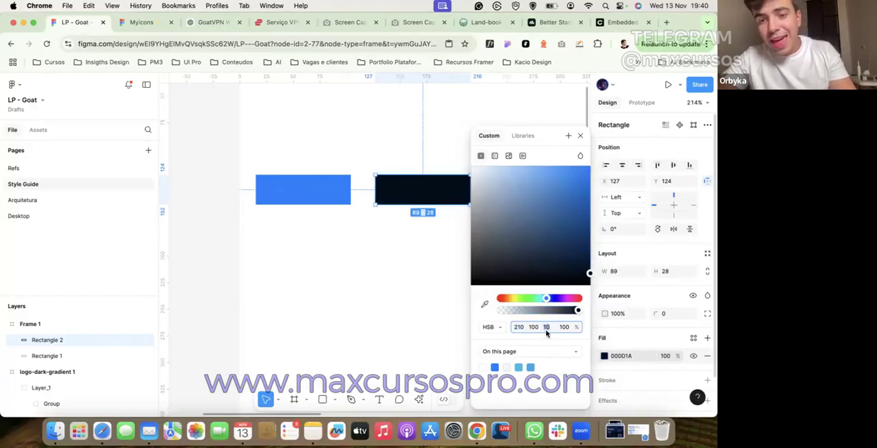
Step: Try the less saturated near-black 13171C as the dark swatch's fill and undo it
{"action": "scroll", "coordinate": [546, 329], "scroll_direction": "right", "scroll_amount": 3}
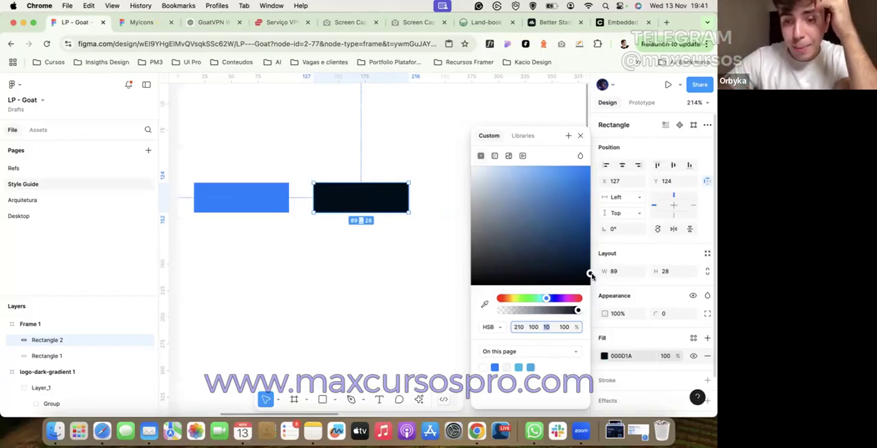
{"action": "left_click", "coordinate": [588, 274]}
{"action": "left_click", "coordinate": [506, 274]}
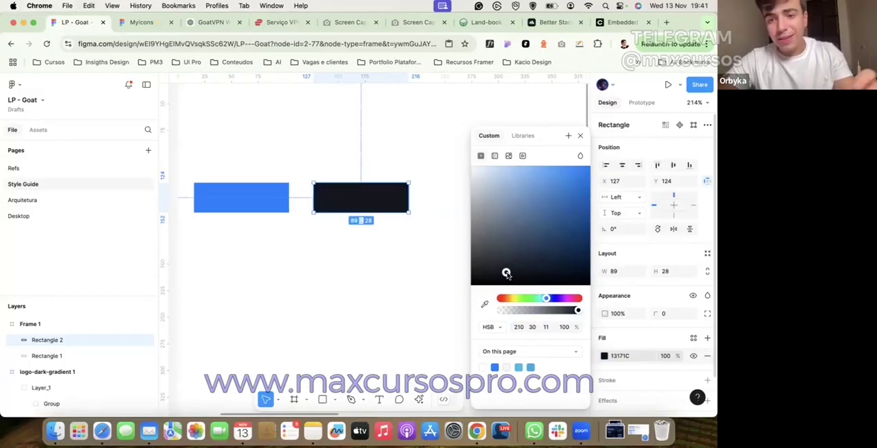
{"action": "left_click", "coordinate": [370, 295]}
{"action": "key", "text": "super+z"}
Step: Copy the dark swatch's colour 000D1A and apply it as the fill of the Desktop page's 1200-wide frame
{"action": "left_click", "coordinate": [607, 357]}
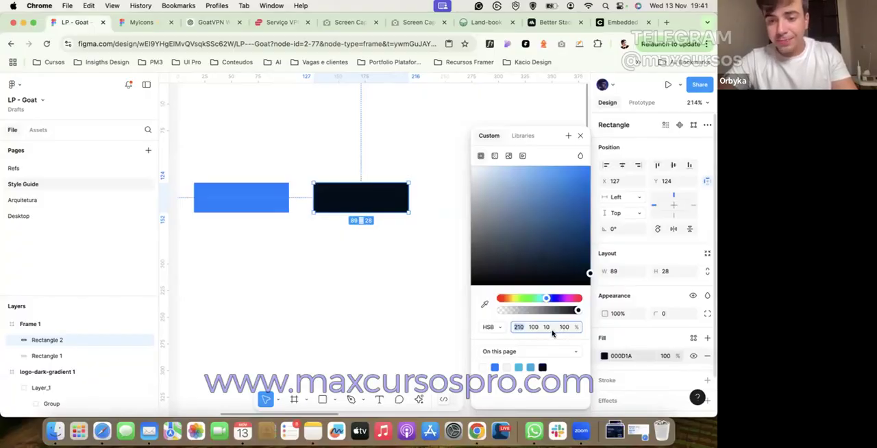
{"action": "left_click", "coordinate": [630, 358]}
{"action": "key", "text": "ctrl+c"}
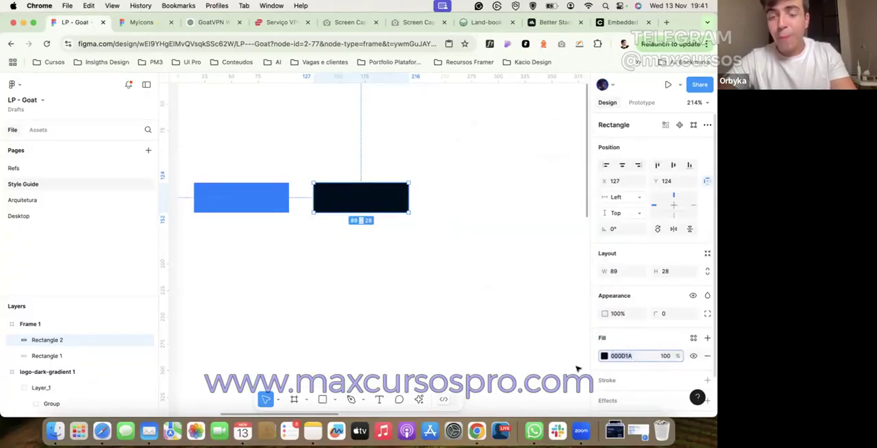
{"action": "left_click", "coordinate": [103, 218]}
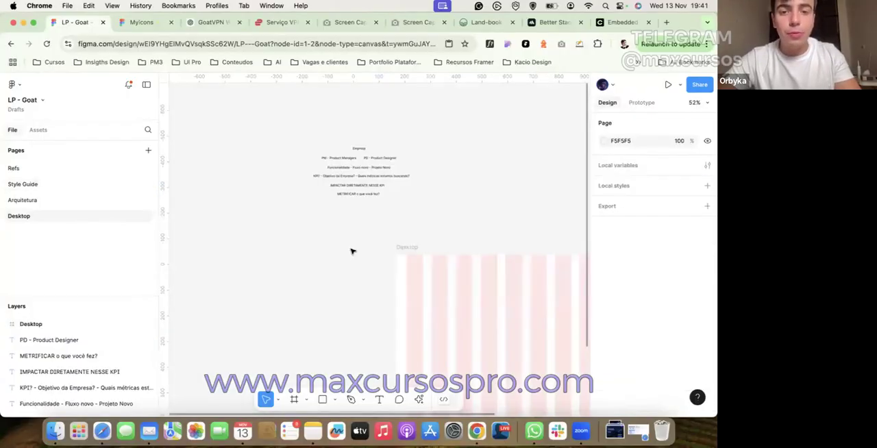
{"action": "left_click", "coordinate": [418, 269]}
{"action": "left_click", "coordinate": [609, 338]}
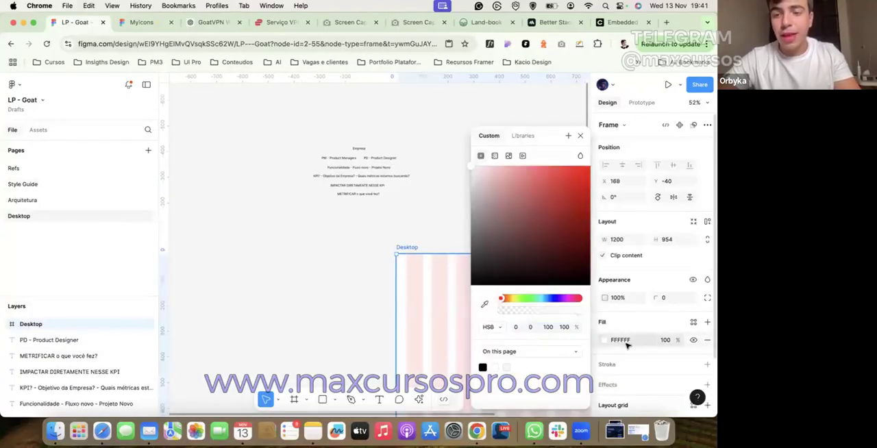
{"action": "left_click", "coordinate": [624, 340]}
{"action": "key", "text": "ctrl+v"}
{"action": "key", "text": "Return"}
{"action": "left_click", "coordinate": [300, 280]}
{"action": "key", "text": "shift+1"}
{"action": "key", "text": "ctrl+g"}
{"action": "key", "text": "ctrl+g"}
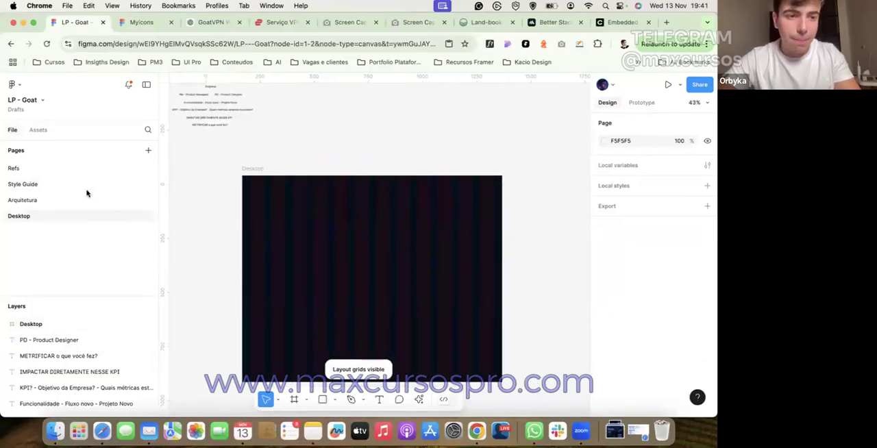
Step: Copy the GoatVPN logo from the Style Guide page and paste it into the dark Desktop frame
{"action": "left_click", "coordinate": [86, 184]}
{"action": "scroll", "coordinate": [172, 176], "scroll_direction": "left", "scroll_amount": 4}
{"action": "scroll", "coordinate": [172, 176], "scroll_direction": "down", "scroll_amount": 3}
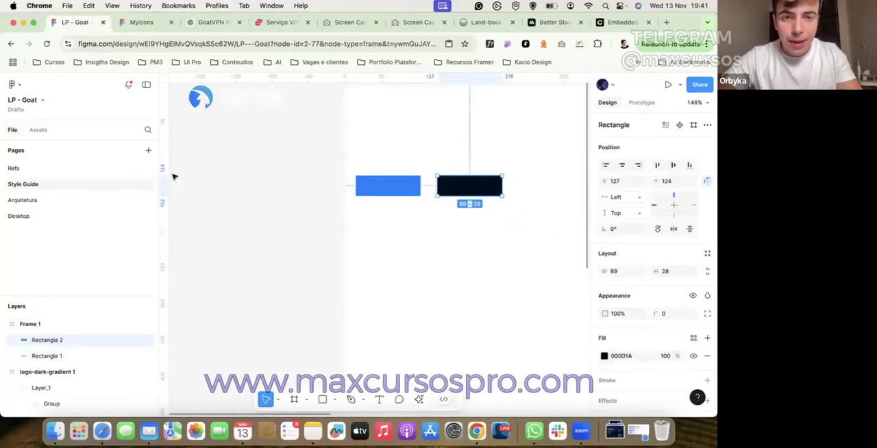
{"action": "scroll", "coordinate": [171, 176], "scroll_direction": "up", "scroll_amount": 2}
{"action": "left_click_drag", "start_coordinate": [195, 110], "coordinate": [334, 192]}
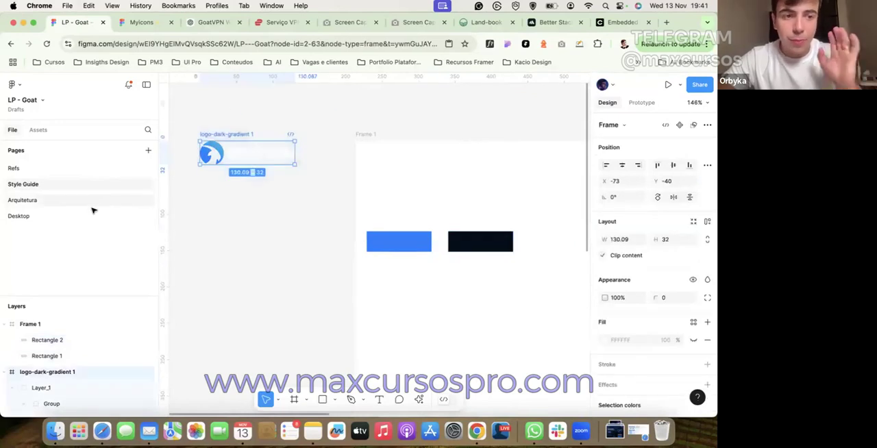
{"action": "left_click", "coordinate": [92, 200]}
{"action": "left_click", "coordinate": [92, 216]}
{"action": "left_click", "coordinate": [274, 186]}
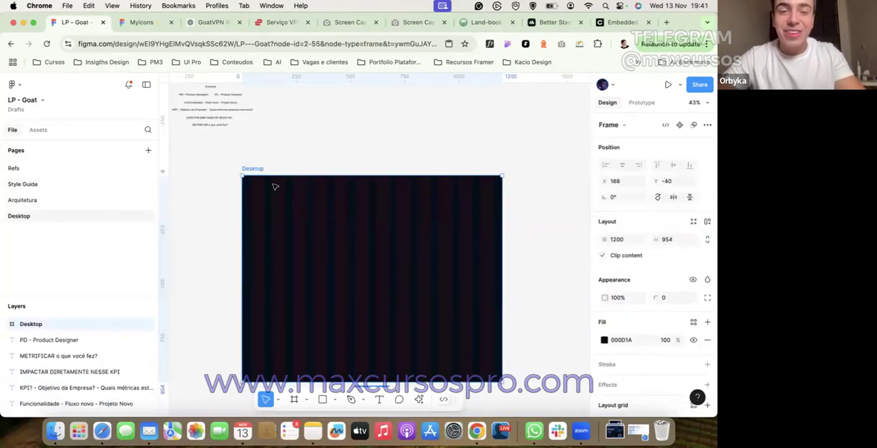
{"action": "key", "text": "ctrl+g"}
{"action": "scroll", "coordinate": [261, 181], "scroll_direction": "up", "scroll_amount": 5}
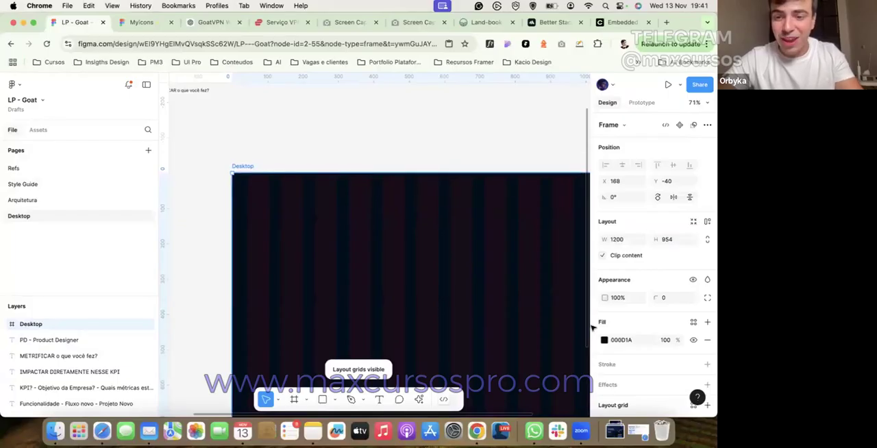
{"action": "scroll", "coordinate": [593, 329], "scroll_direction": "down", "scroll_amount": 2}
{"action": "key", "text": "super+v"}
{"action": "scroll", "coordinate": [326, 241], "scroll_direction": "up", "scroll_amount": 2}
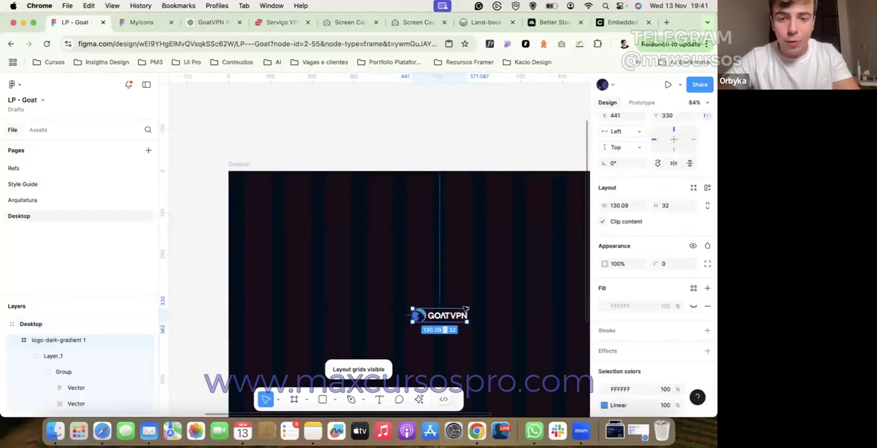
Step: Move the pasted logo to the upper-left corner of the Desktop frame at about X 52, Y 41
{"action": "left_click_drag", "start_coordinate": [448, 318], "coordinate": [284, 194]}
{"action": "scroll", "coordinate": [250, 185], "scroll_direction": "up", "scroll_amount": 3}
{"action": "left_click", "coordinate": [266, 135]}
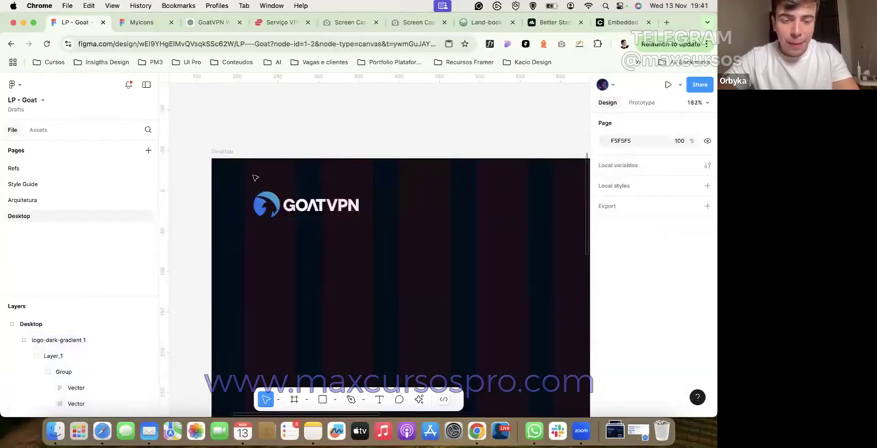
{"action": "scroll", "coordinate": [252, 178], "scroll_direction": "up", "scroll_amount": 3}
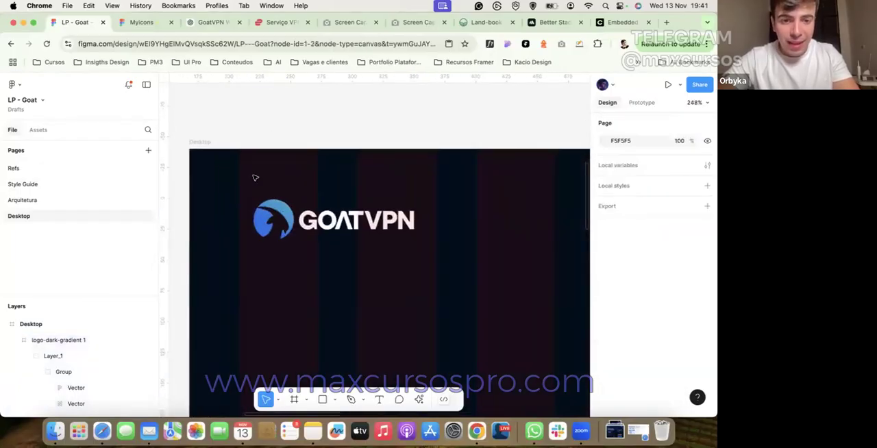
{"action": "double_click", "coordinate": [359, 232]}
{"action": "double_click", "coordinate": [336, 221]}
{"action": "left_click", "coordinate": [276, 219]}
{"action": "left_click", "coordinate": [272, 193]}
{"action": "scroll", "coordinate": [272, 201], "scroll_direction": "down", "scroll_amount": 1}
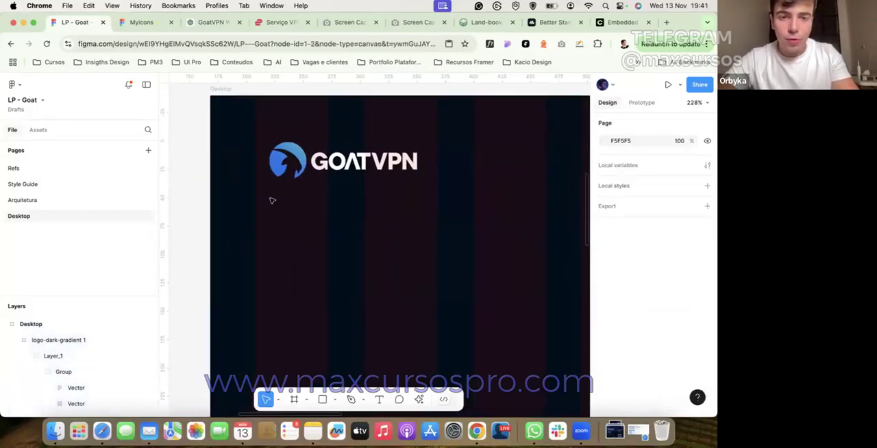
Step: Show the layout grids and nudge the header logo to X 40, aligned with the first column
{"action": "key", "text": "ctrl+g"}
{"action": "key", "text": "ctrl+g"}
{"action": "left_click", "coordinate": [273, 144]}
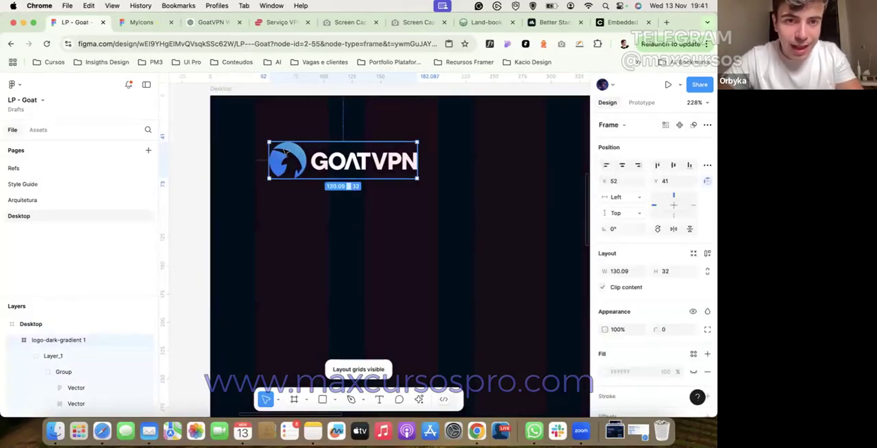
{"action": "key", "text": "shift+Left"}
Step: Recolour the Desktop frame's 12-column layout grid white
{"action": "key", "text": "Escape"}
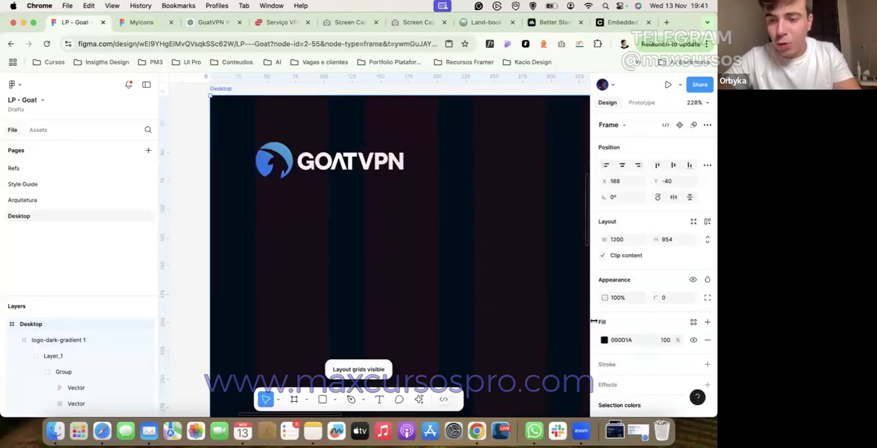
{"action": "scroll", "coordinate": [609, 408], "scroll_direction": "down", "scroll_amount": 3}
{"action": "left_click", "coordinate": [603, 356]}
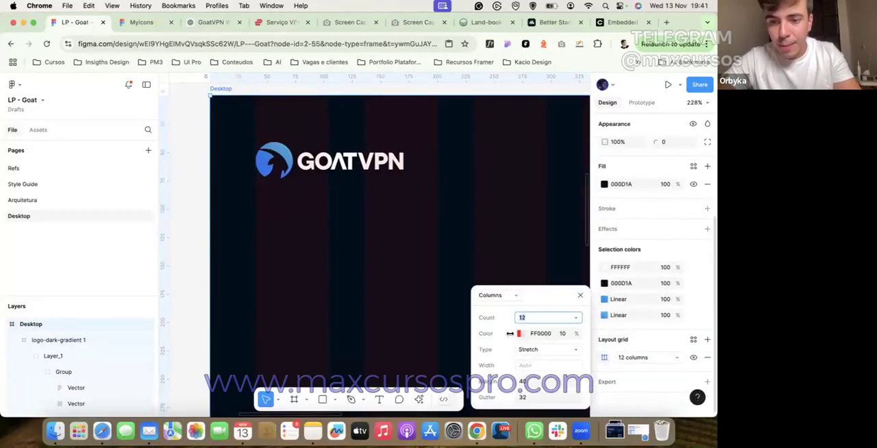
{"action": "left_click", "coordinate": [518, 333]}
{"action": "left_click_drag", "start_coordinate": [388, 227], "coordinate": [218, 155]}
{"action": "left_click", "coordinate": [196, 154]}
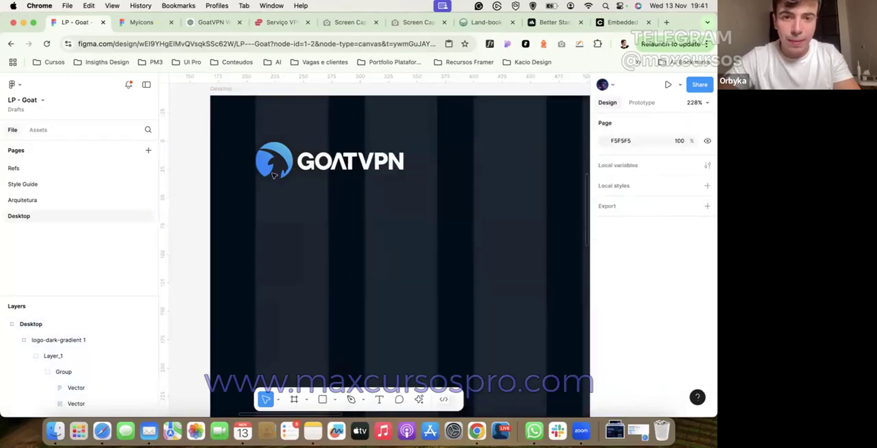
Step: Check the logo against the first layout column and hide the layout grids
{"action": "left_click", "coordinate": [283, 165]}
{"action": "scroll", "coordinate": [284, 165], "scroll_direction": "down", "scroll_amount": 2}
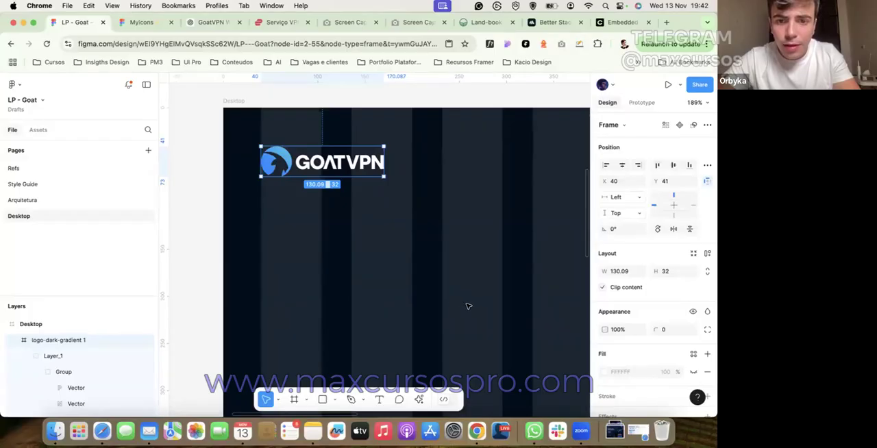
{"action": "left_click", "coordinate": [198, 117]}
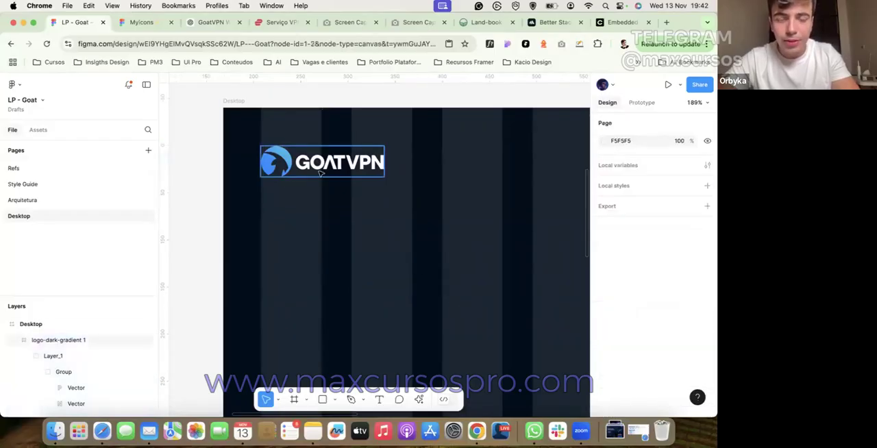
{"action": "left_click", "coordinate": [319, 169]}
{"action": "scroll", "coordinate": [319, 171], "scroll_direction": "down", "scroll_amount": 2}
{"action": "left_click", "coordinate": [364, 112]}
{"action": "scroll", "coordinate": [365, 112], "scroll_direction": "down", "scroll_amount": 5}
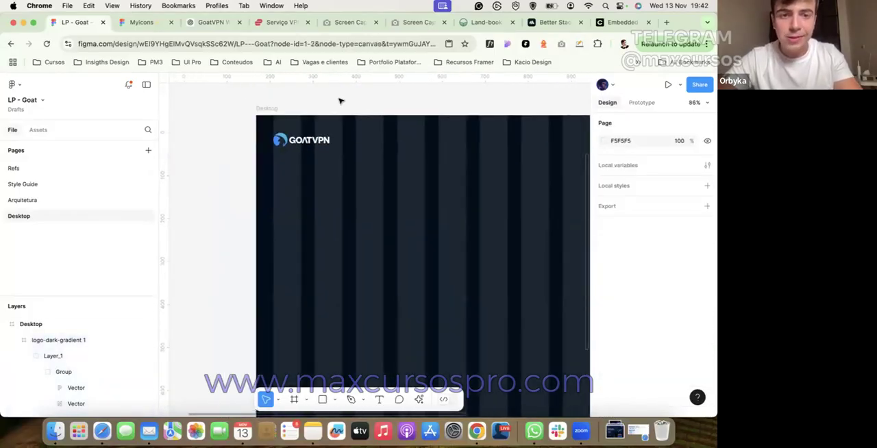
{"action": "key", "text": "ctrl+g"}
{"action": "key", "text": "ctrl+g"}
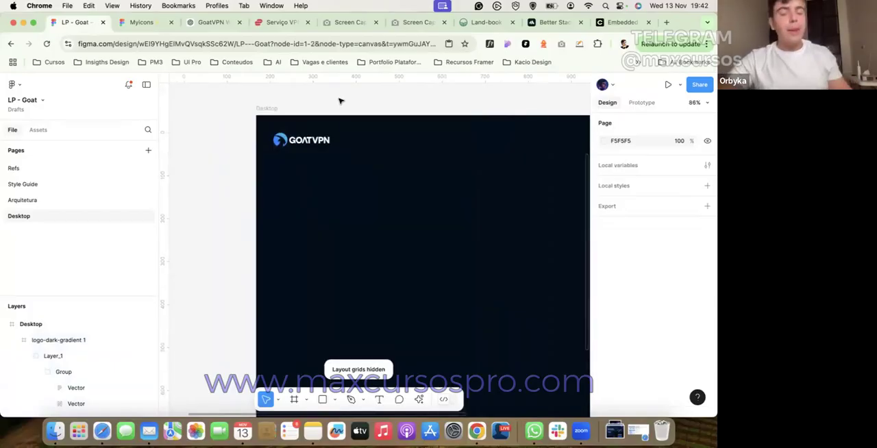
Step: Copy the links "Features - Pricing - FAQs - Contact" from the Arquitetura page's quick links and paste them above the Desktop frame
{"action": "left_click", "coordinate": [76, 199]}
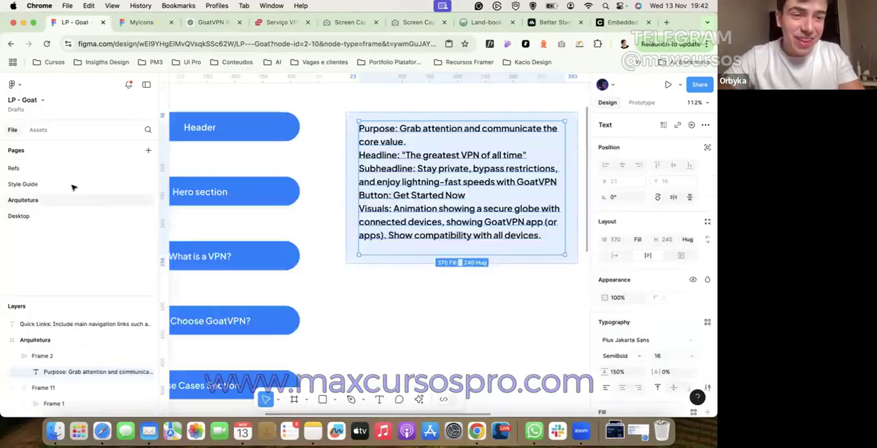
{"action": "scroll", "coordinate": [397, 204], "scroll_direction": "down", "scroll_amount": 5}
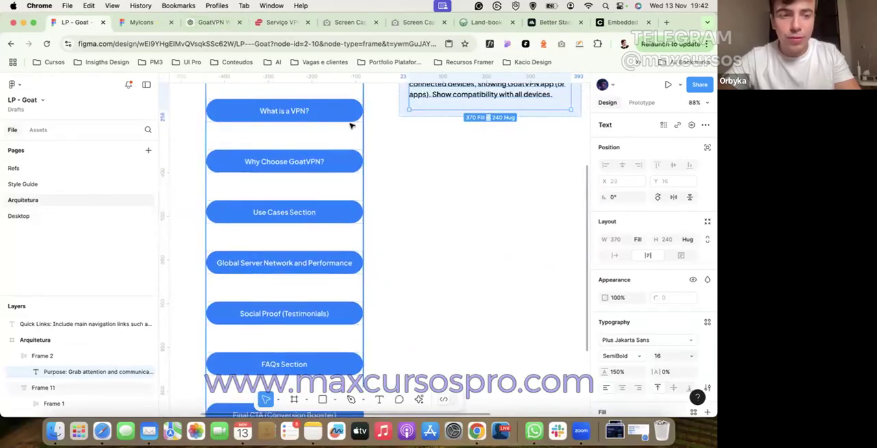
{"action": "scroll", "coordinate": [163, 146], "scroll_direction": "down", "scroll_amount": 3}
{"action": "scroll", "coordinate": [163, 146], "scroll_direction": "up", "scroll_amount": 3}
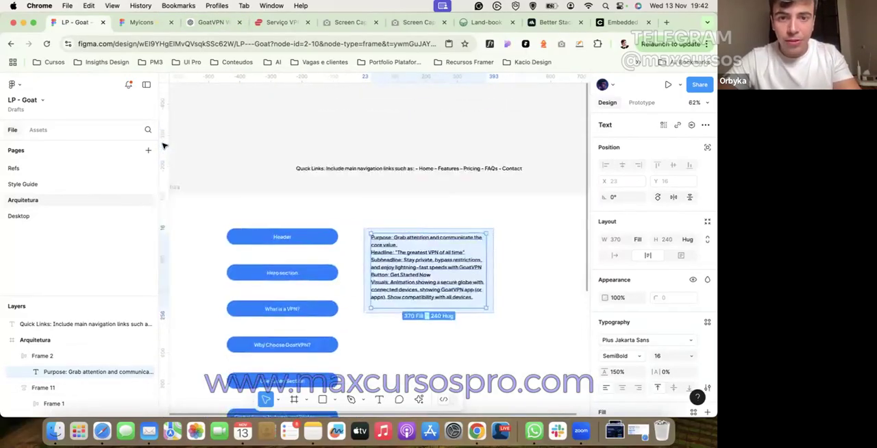
{"action": "scroll", "coordinate": [423, 215], "scroll_direction": "up", "scroll_amount": 5}
{"action": "double_click", "coordinate": [442, 209]}
{"action": "scroll", "coordinate": [343, 206], "scroll_direction": "right", "scroll_amount": 5}
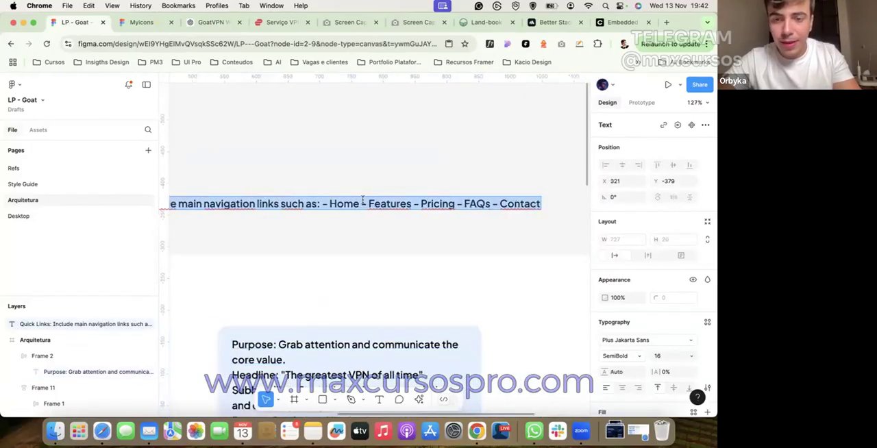
{"action": "left_click", "coordinate": [14, 215]}
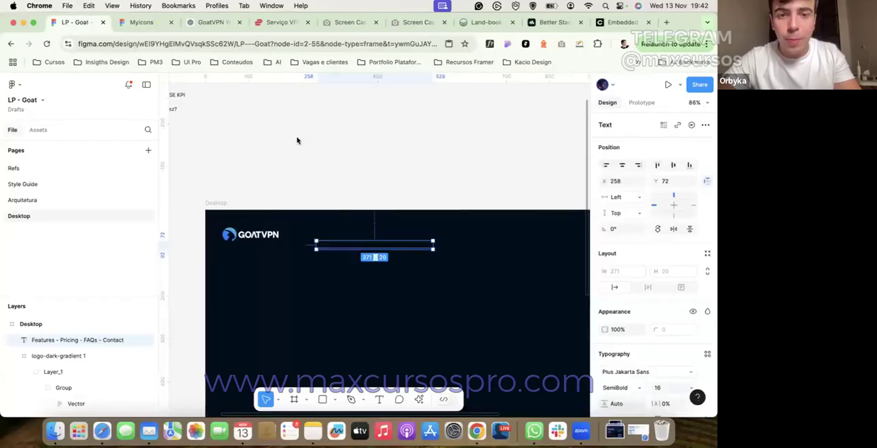
{"action": "left_click_drag", "start_coordinate": [353, 240], "coordinate": [319, 152]}
{"action": "left_click", "coordinate": [320, 152]}
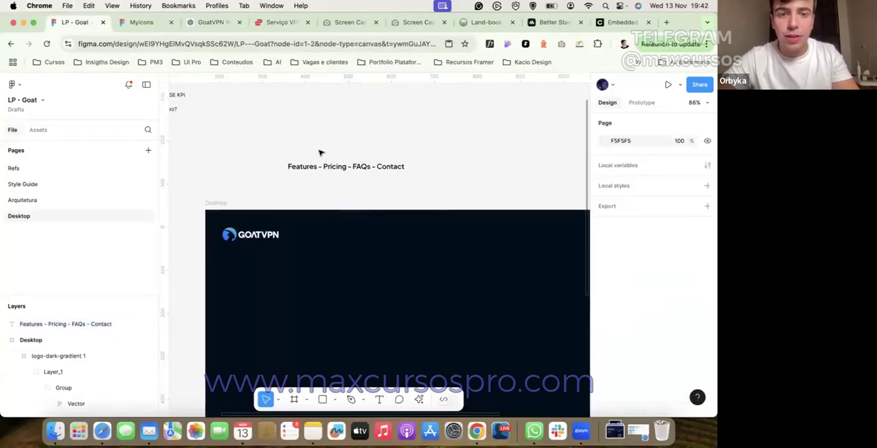
Step: Add a text layer "Features" under the pasted links and set its font weight to Medium
{"action": "scroll", "coordinate": [319, 152], "scroll_direction": "up", "scroll_amount": 2}
{"action": "left_click", "coordinate": [378, 399]}
{"action": "left_click", "coordinate": [302, 181]}
{"action": "type", "text": "Features"}
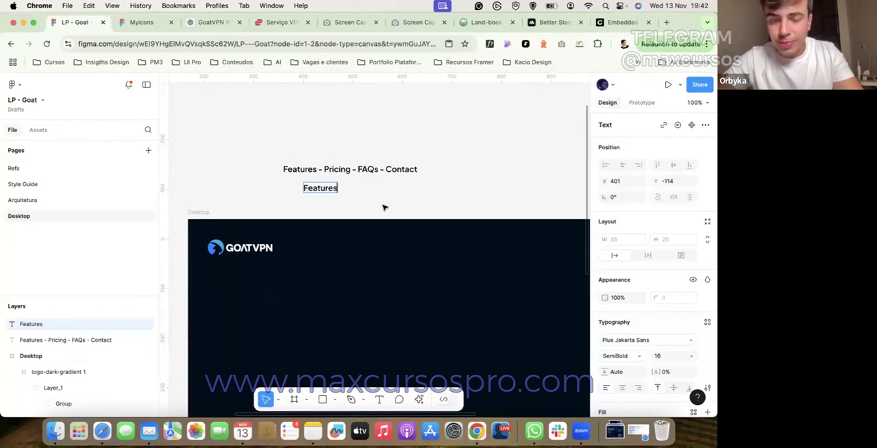
{"action": "key", "text": "Escape"}
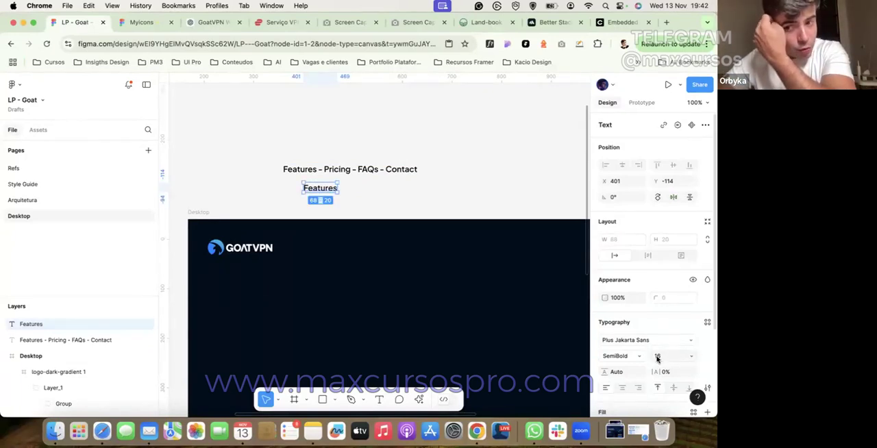
{"action": "left_click", "coordinate": [637, 357]}
{"action": "left_click", "coordinate": [632, 345]}
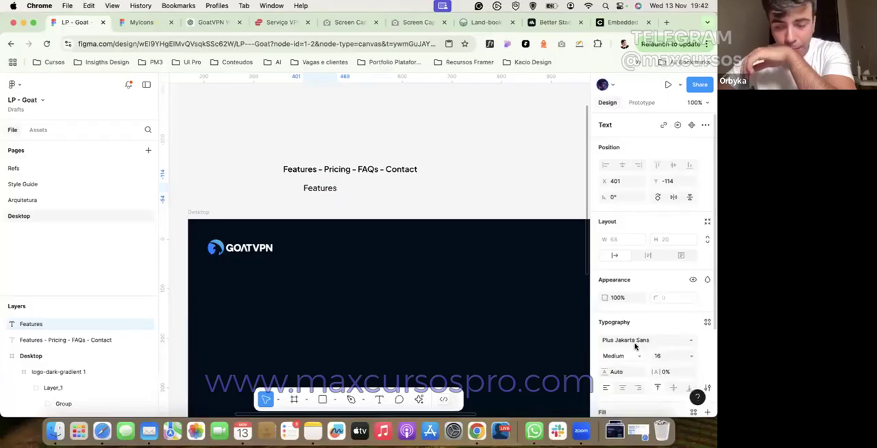
Step: Fill the Features text with white and move it beside the header logo at about X 267, Y 47
{"action": "scroll", "coordinate": [640, 355], "scroll_direction": "down", "scroll_amount": 2}
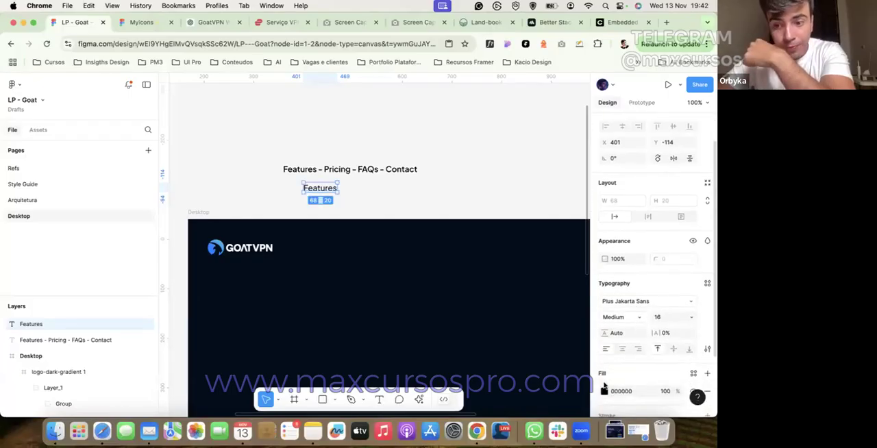
{"action": "left_click", "coordinate": [604, 391]}
{"action": "left_click", "coordinate": [395, 133]}
{"action": "left_click_drag", "start_coordinate": [333, 190], "coordinate": [344, 253]}
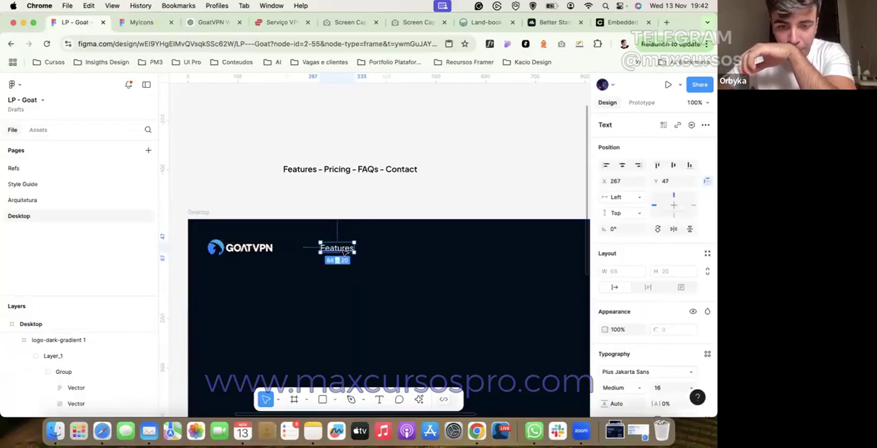
{"action": "left_click", "coordinate": [349, 215]}
{"action": "left_click", "coordinate": [343, 257]}
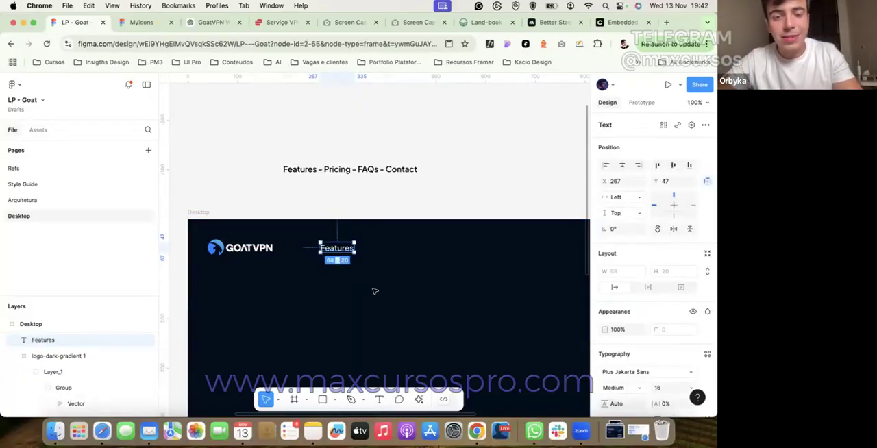
Step: Wrap the Features text in an auto layout frame and set the text's letter spacing to -1%
{"action": "key", "text": "shift+a"}
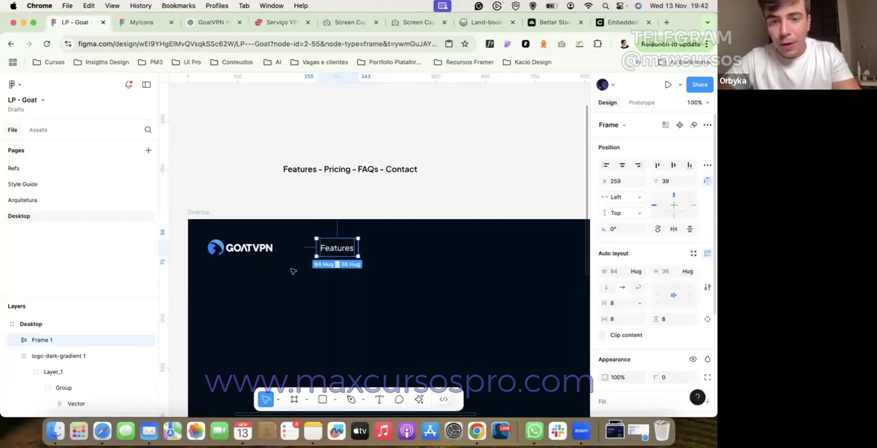
{"action": "scroll", "coordinate": [304, 256], "scroll_direction": "up", "scroll_amount": 2}
{"action": "scroll", "coordinate": [303, 257], "scroll_direction": "up", "scroll_amount": 5}
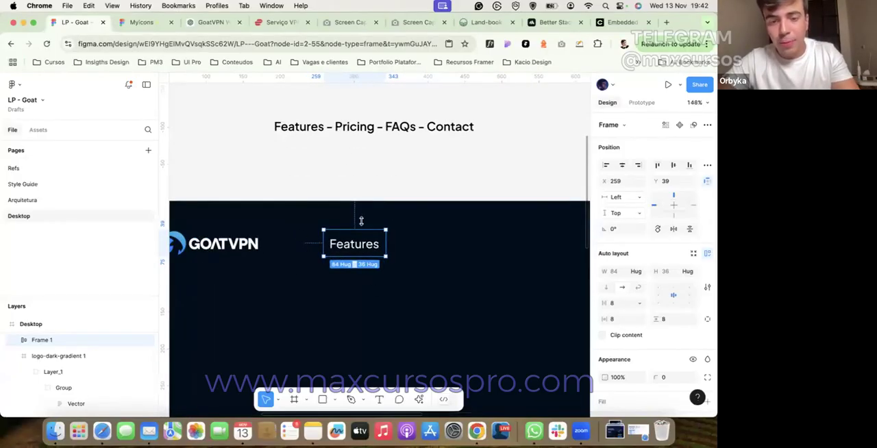
{"action": "double_click", "coordinate": [381, 251]}
{"action": "left_click", "coordinate": [668, 371]}
{"action": "key", "text": "Up"}
{"action": "key", "text": "Down"}
{"action": "left_click", "coordinate": [509, 168]}
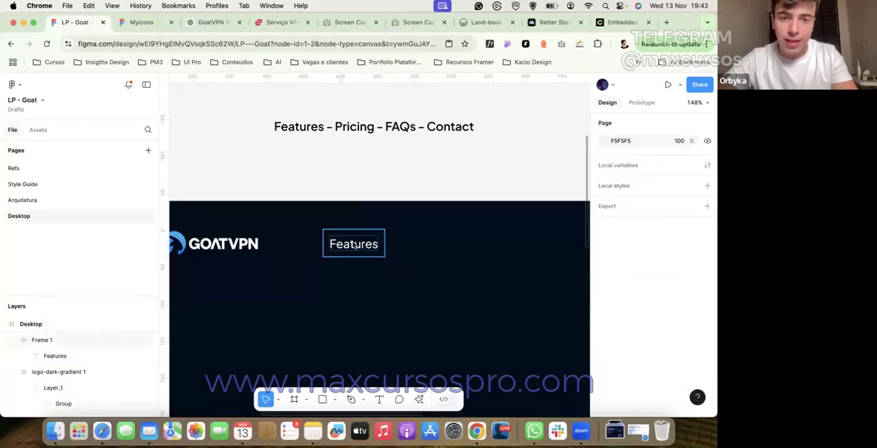
Step: Turn the Features frame into a component named "Link Text" and place it above the Desktop frame
{"action": "left_click", "coordinate": [354, 245]}
{"action": "left_click", "coordinate": [381, 235]}
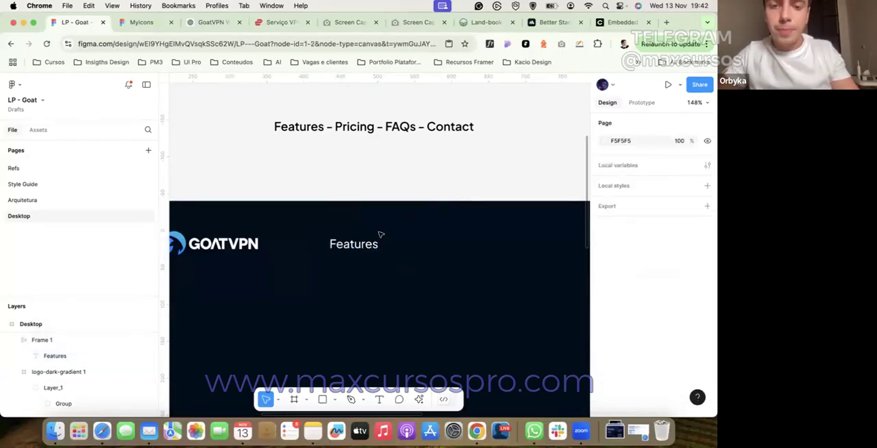
{"action": "left_click", "coordinate": [381, 235]}
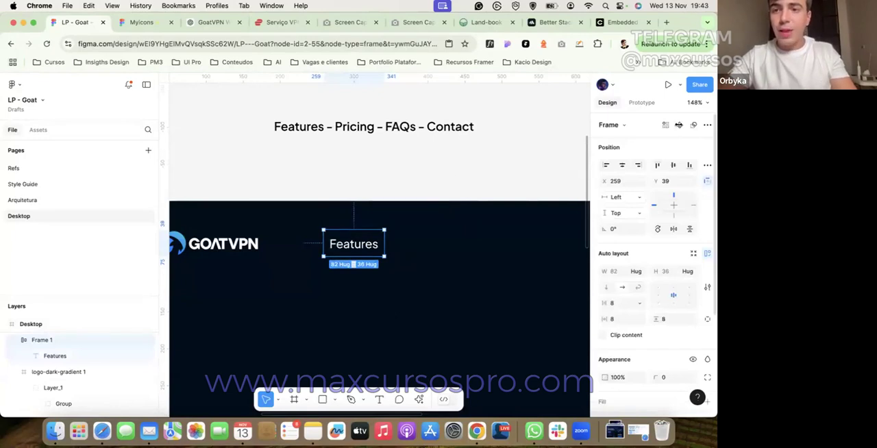
{"action": "key", "text": "alt+super+k"}
{"action": "left_click_drag", "start_coordinate": [338, 252], "coordinate": [339, 148]}
{"action": "type", "text": "Link Text"}
{"action": "key", "text": "Return"}
Step: Add a second Link Text instance beside the first in the header and wrap both in an auto layout frame
{"action": "left_click_drag", "start_coordinate": [344, 167], "coordinate": [412, 244]}
{"action": "key", "text": "shift+a"}
{"action": "key", "text": "super+z"}
{"action": "left_click", "coordinate": [357, 244], "text": "shift"}
{"action": "key", "text": "shift+a"}
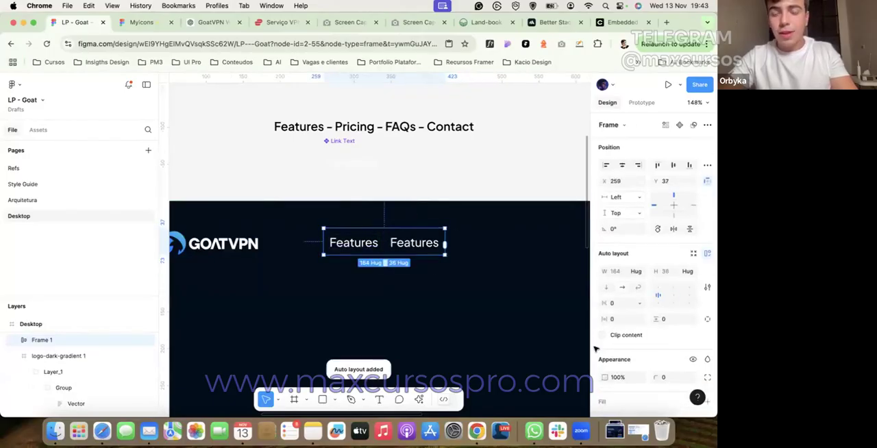
Step: Replace the second header link's text with "Pricing", copied from the links line above the frame
{"action": "double_click", "coordinate": [362, 129]}
{"action": "left_click_drag", "start_coordinate": [334, 127], "coordinate": [376, 126]}
{"action": "key", "text": "super+c"}
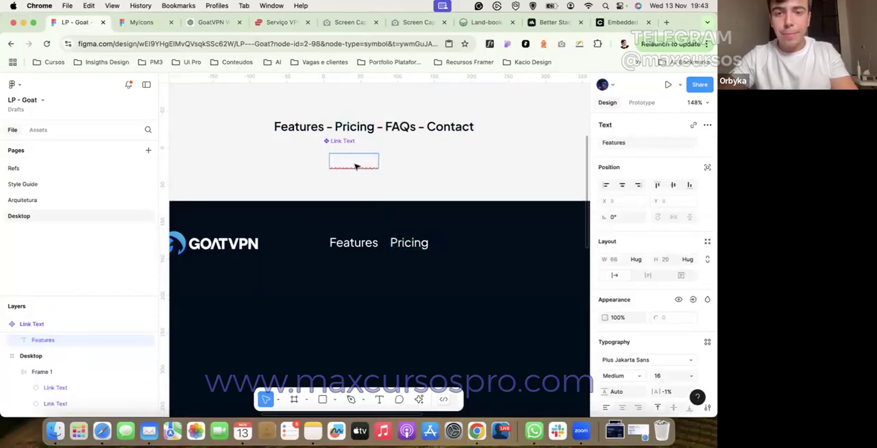
{"action": "left_click", "coordinate": [425, 194]}
Step: Duplicate the Pricing link and replace the copy's text with "FAQs" from the links line
{"action": "double_click", "coordinate": [414, 245]}
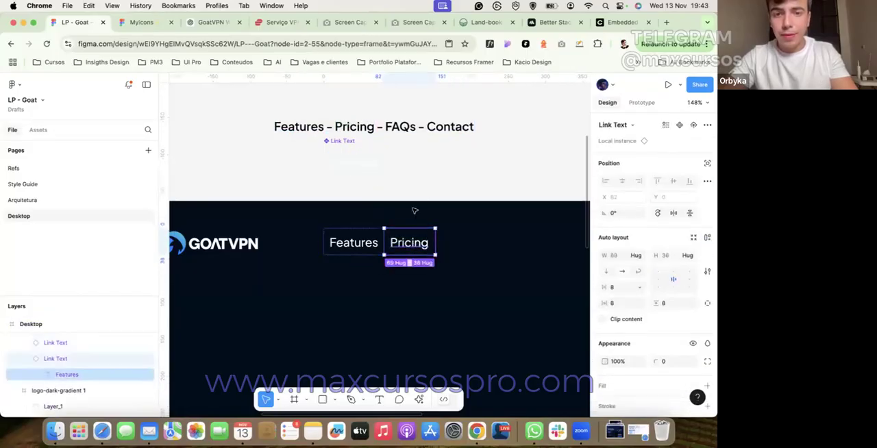
{"action": "key", "text": "super+d"}
{"action": "double_click", "coordinate": [385, 128]}
{"action": "left_click_drag", "start_coordinate": [386, 128], "coordinate": [413, 131]}
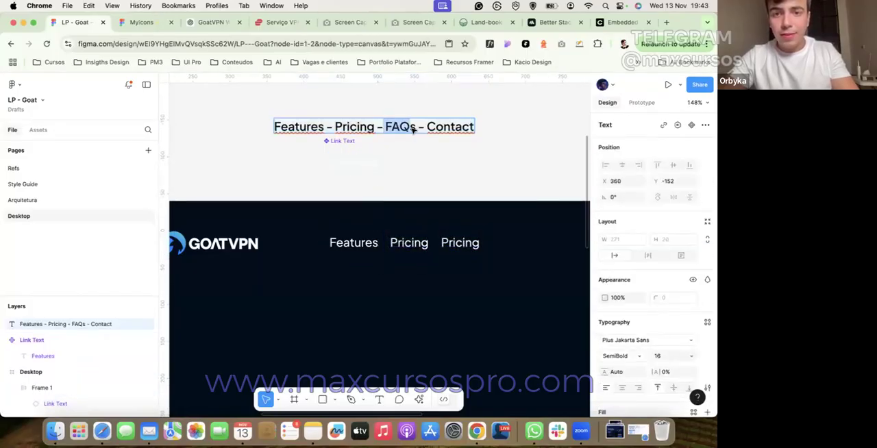
{"action": "left_click", "coordinate": [458, 237]}
{"action": "key", "text": "super+a"}
{"action": "key", "text": "super+v"}
Step: Duplicate the FAQs link and replace the copy's text with "Contact" from the links line
{"action": "left_click", "coordinate": [443, 129]}
{"action": "double_click", "coordinate": [444, 129]}
{"action": "left_click_drag", "start_coordinate": [428, 127], "coordinate": [474, 131]}
{"action": "key", "text": "Escape"}
{"action": "double_click", "coordinate": [457, 245]}
{"action": "key", "text": "super+d"}
{"action": "double_click", "coordinate": [500, 244]}
{"action": "key", "text": "super+v"}
{"action": "left_click", "coordinate": [498, 179]}
Step: Set the main Link Text component's horizontal padding to 12
{"action": "scroll", "coordinate": [498, 179], "scroll_direction": "down", "scroll_amount": 4}
{"action": "scroll", "coordinate": [473, 185], "scroll_direction": "right", "scroll_amount": 2}
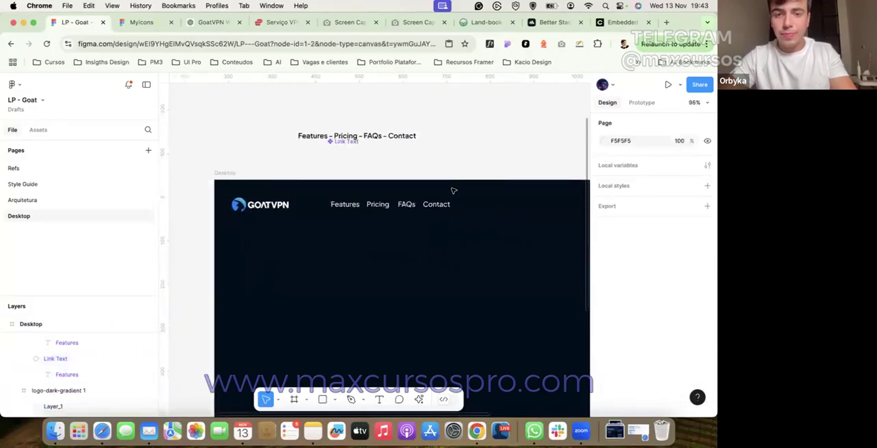
{"action": "scroll", "coordinate": [449, 190], "scroll_direction": "down", "scroll_amount": 2}
{"action": "left_click", "coordinate": [366, 200]}
{"action": "double_click", "coordinate": [366, 200]}
{"action": "left_click", "coordinate": [363, 150]}
{"action": "left_click", "coordinate": [626, 304]}
{"action": "type", "text": "12"}
{"action": "key", "text": "Return"}
{"action": "left_click", "coordinate": [479, 164]}
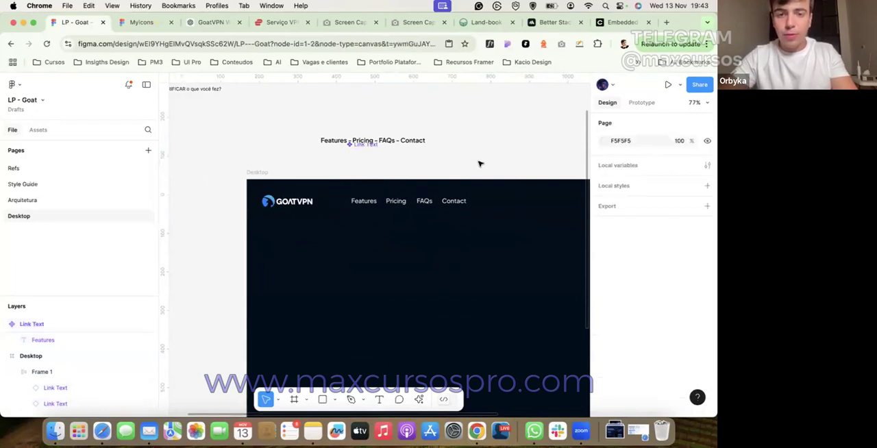
Step: Capture a screenshot of the GoatVPN reference's header and hero section on the Refs page and return to the Desktop page
{"action": "left_click", "coordinate": [57, 182]}
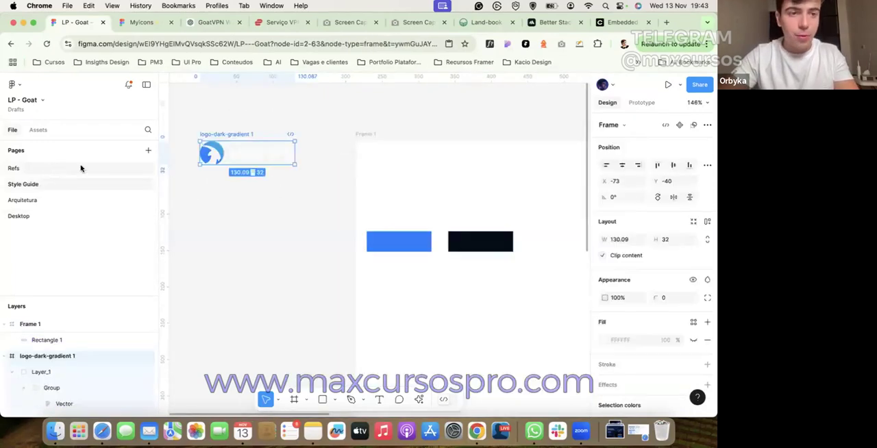
{"action": "left_click", "coordinate": [80, 168]}
{"action": "scroll", "coordinate": [230, 217], "scroll_direction": "down", "scroll_amount": 3}
{"action": "key", "text": "super+shift+4"}
{"action": "left_click_drag", "start_coordinate": [187, 134], "coordinate": [531, 289]}
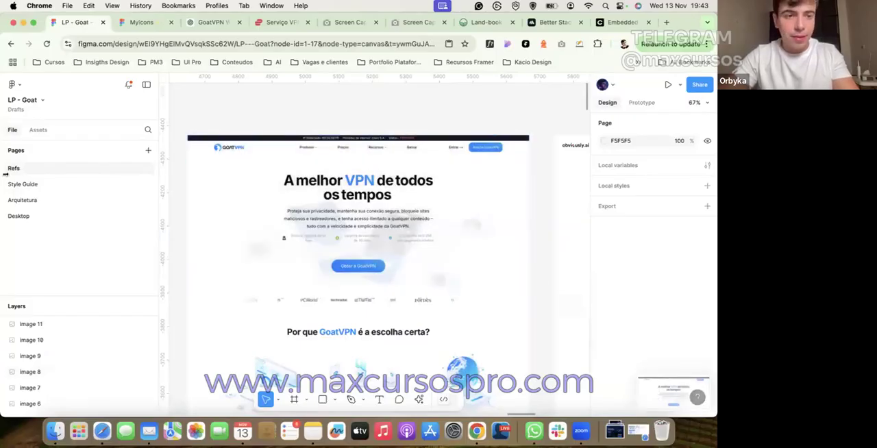
{"action": "left_click", "coordinate": [28, 200]}
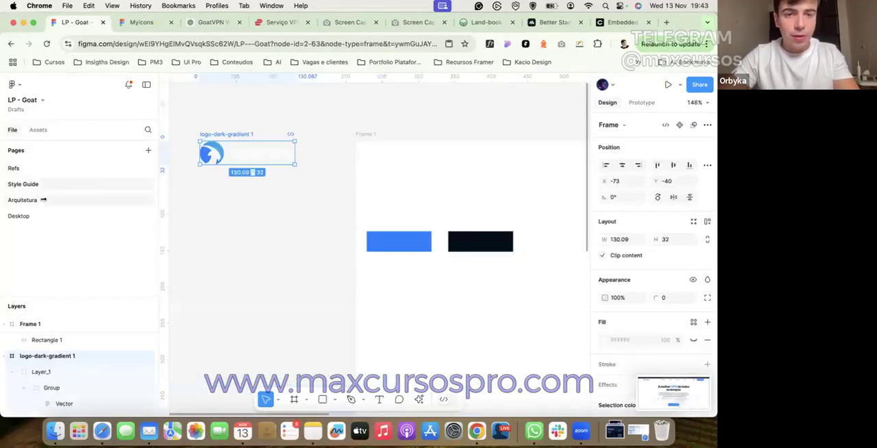
{"action": "left_click", "coordinate": [42, 217]}
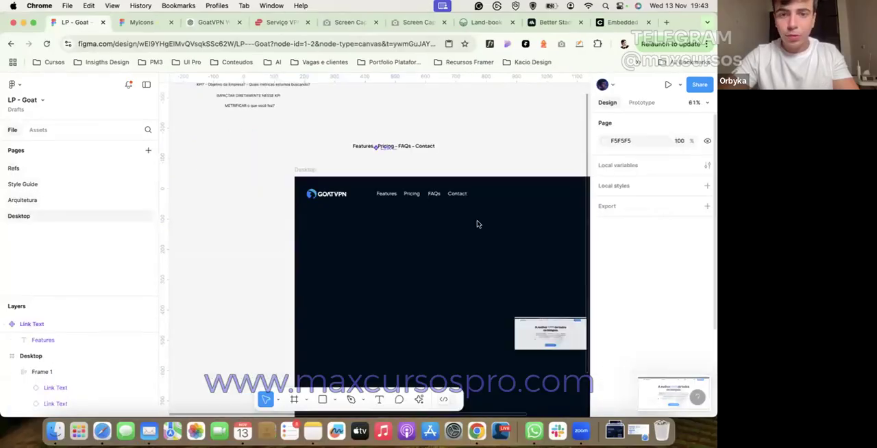
Step: Paste the captured GoatVPN reference screenshot onto the Desktop page and place it beside the dark frame at X 1385, Y -22
{"action": "key", "text": "super+v"}
{"action": "scroll", "coordinate": [557, 201], "scroll_direction": "right", "scroll_amount": 5}
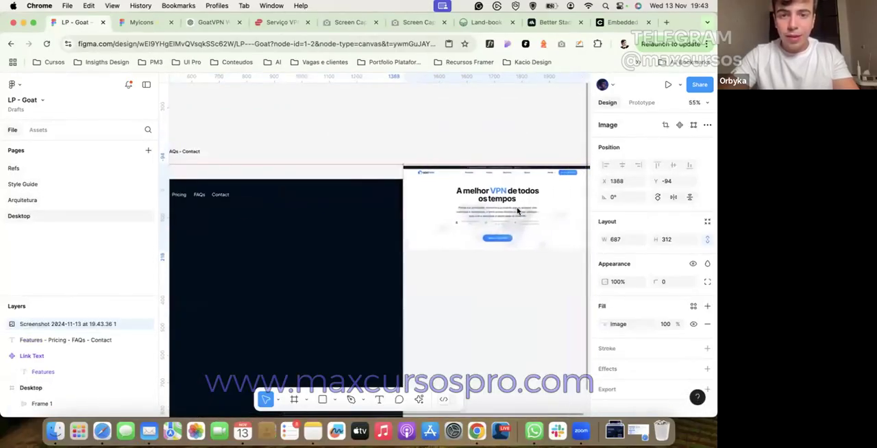
{"action": "scroll", "coordinate": [507, 191], "scroll_direction": "up", "scroll_amount": 5}
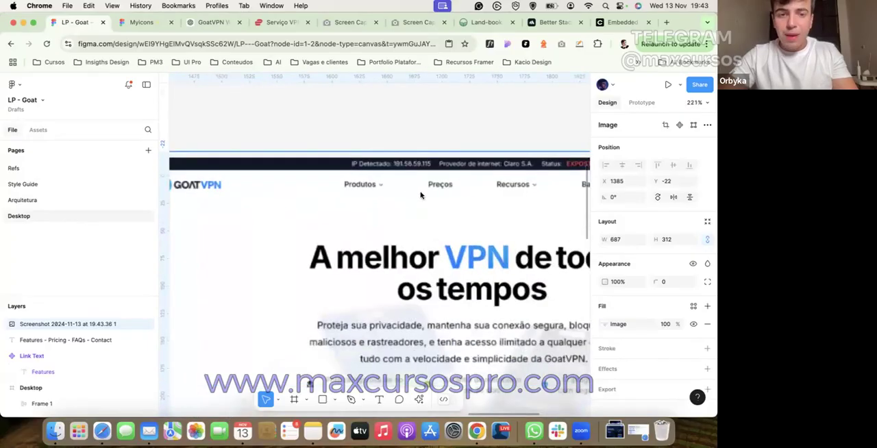
{"action": "scroll", "coordinate": [456, 222], "scroll_direction": "down", "scroll_amount": 3}
{"action": "scroll", "coordinate": [456, 224], "scroll_direction": "left", "scroll_amount": 3}
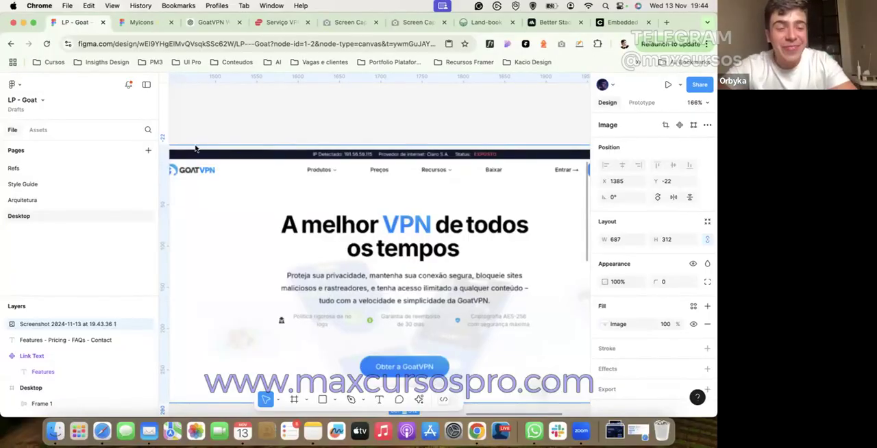
{"action": "key", "text": "shift+2"}
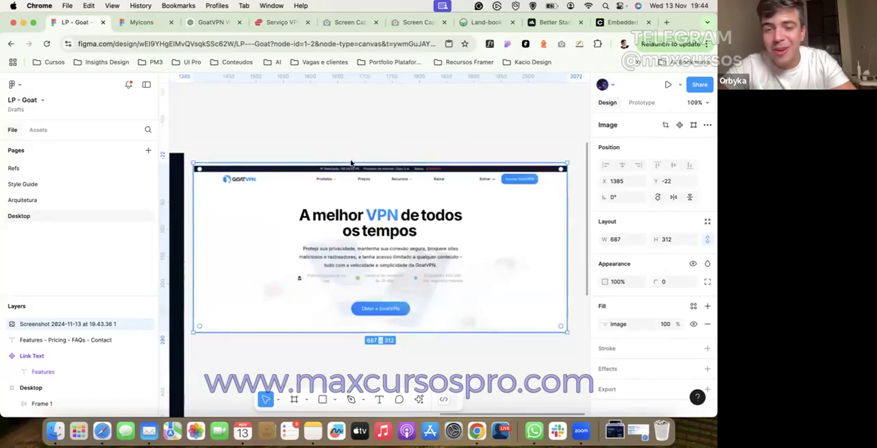
Step: Duplicate the Contact link farther along the header toward the frame's right side and detach the copy from its component
{"action": "left_click", "coordinate": [354, 130]}
{"action": "scroll", "coordinate": [355, 131], "scroll_direction": "left", "scroll_amount": 3}
{"action": "scroll", "coordinate": [354, 131], "scroll_direction": "down", "scroll_amount": 1}
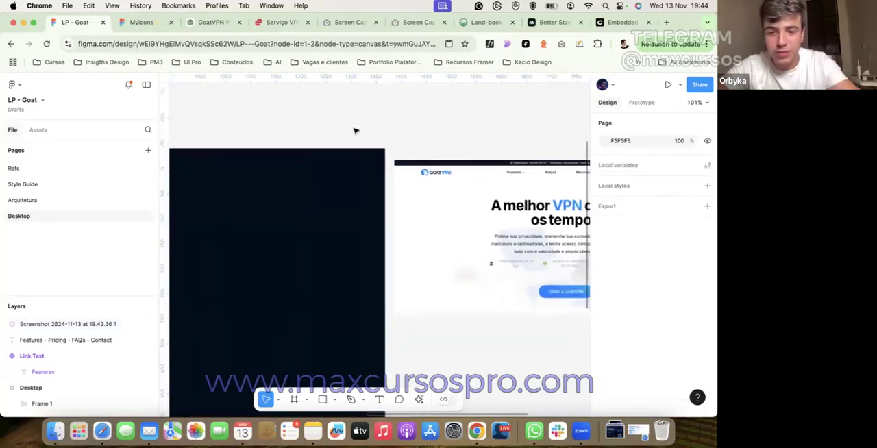
{"action": "scroll", "coordinate": [354, 130], "scroll_direction": "left", "scroll_amount": 5}
{"action": "scroll", "coordinate": [355, 131], "scroll_direction": "down", "scroll_amount": 2}
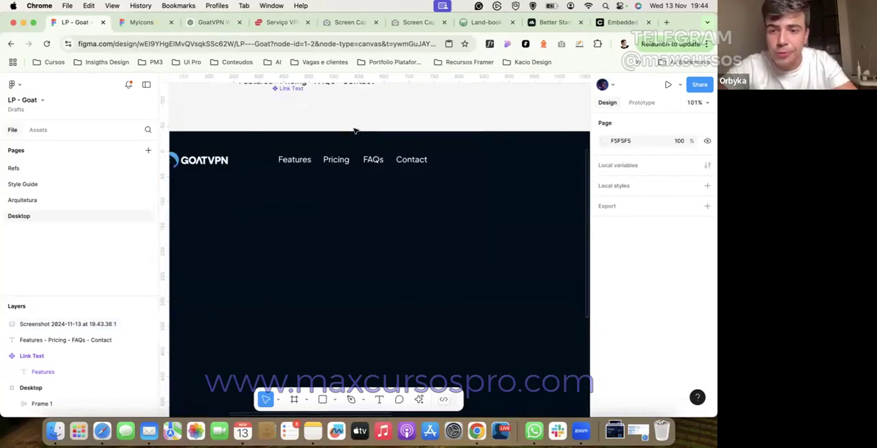
{"action": "scroll", "coordinate": [361, 133], "scroll_direction": "right", "scroll_amount": 2}
{"action": "scroll", "coordinate": [362, 133], "scroll_direction": "up", "scroll_amount": 1}
{"action": "scroll", "coordinate": [362, 133], "scroll_direction": "right", "scroll_amount": 2}
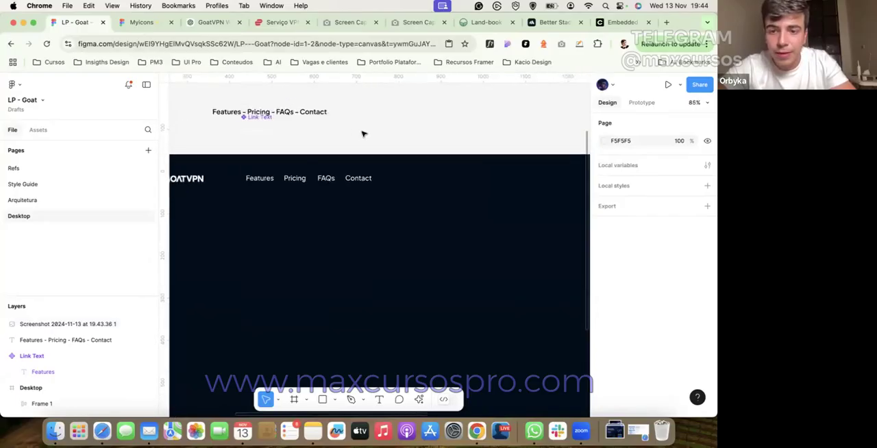
{"action": "left_click", "coordinate": [331, 187]}
{"action": "left_click_drag", "start_coordinate": [331, 186], "coordinate": [465, 190]}
{"action": "double_click", "coordinate": [473, 190]}
{"action": "scroll", "coordinate": [473, 190], "scroll_direction": "right", "scroll_amount": 2}
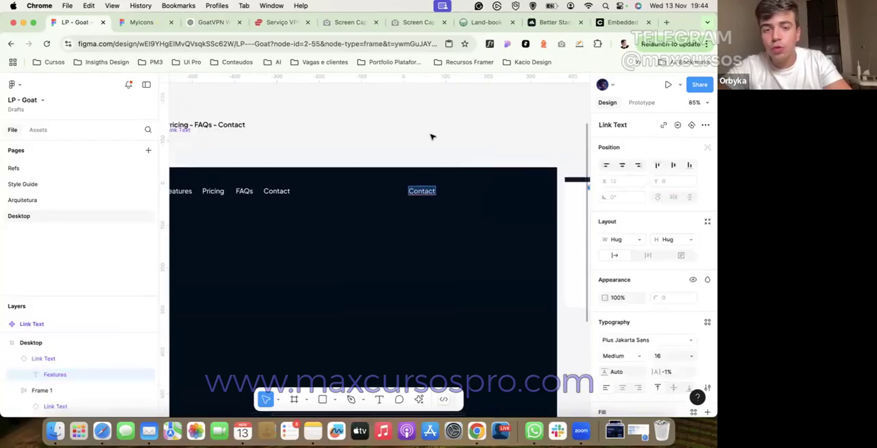
{"action": "left_click", "coordinate": [431, 137]}
{"action": "left_click", "coordinate": [424, 197]}
{"action": "right_click", "coordinate": [425, 197]}
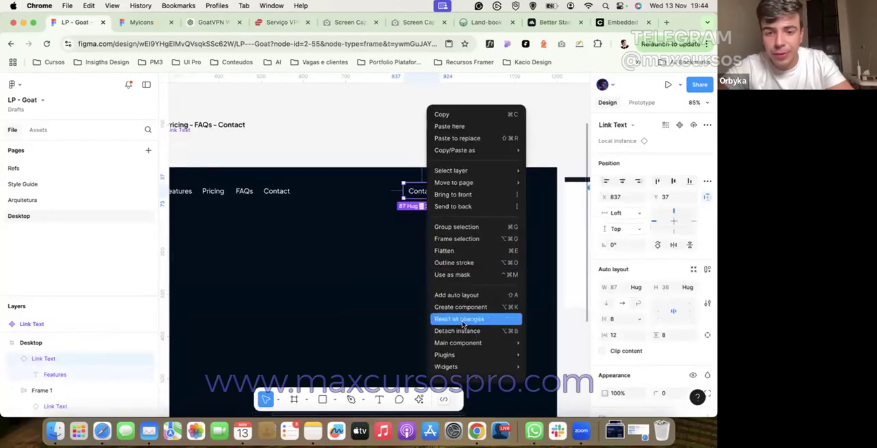
{"action": "left_click", "coordinate": [457, 330]}
Step: Replace the detached link's text with "Get Started Now"
{"action": "double_click", "coordinate": [422, 193]}
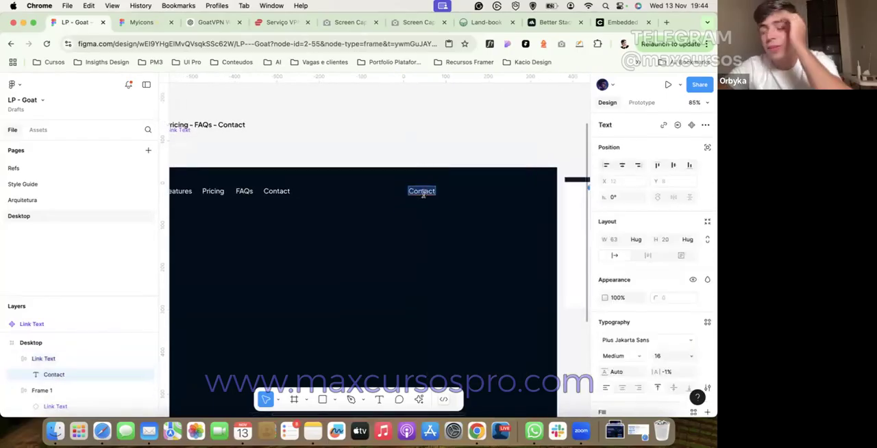
{"action": "type", "text": "Get Started Now"}
{"action": "key", "text": "Escape"}
{"action": "key", "text": "Escape"}
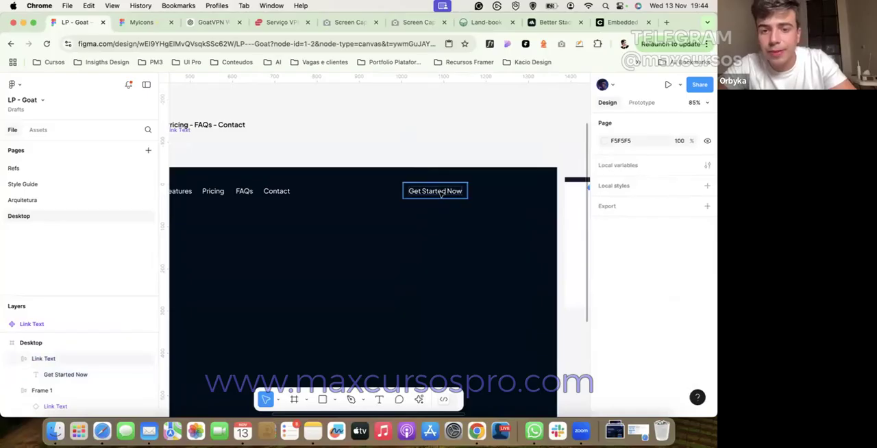
Step: Set the Get Started Now frame's vertical padding to 12
{"action": "left_click", "coordinate": [440, 194]}
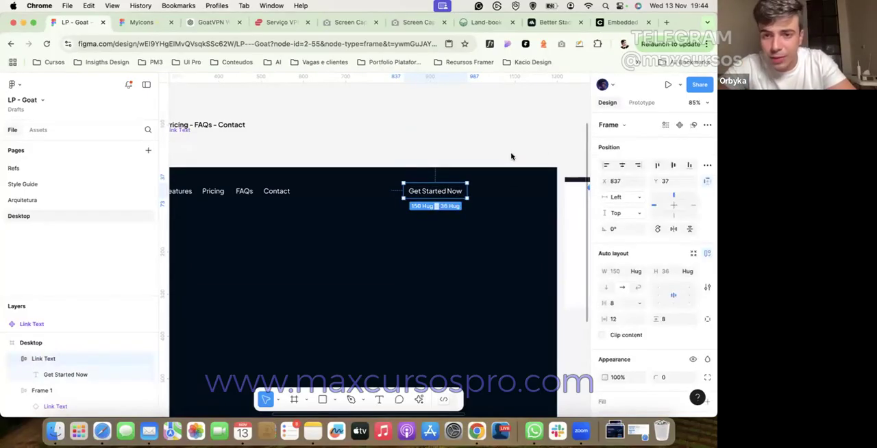
{"action": "scroll", "coordinate": [683, 205], "scroll_direction": "down", "scroll_amount": 3}
{"action": "left_click", "coordinate": [675, 174]}
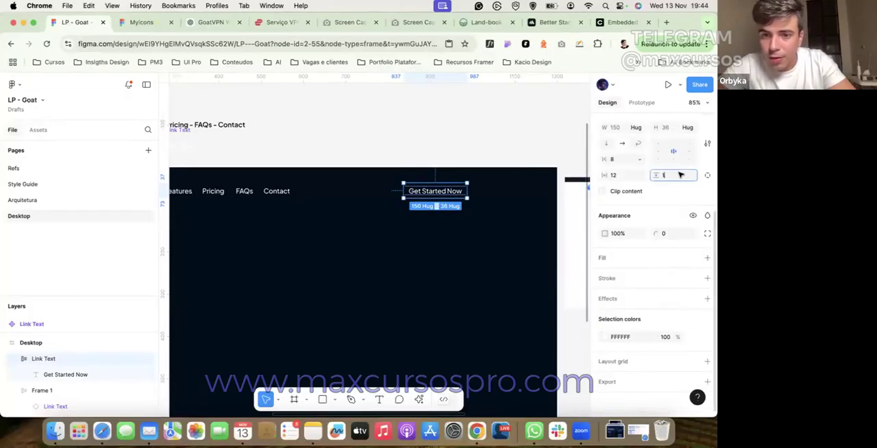
{"action": "type", "text": "12"}
{"action": "key", "text": "Return"}
Step: Reduce the Get Started Now label's font size to 14
{"action": "double_click", "coordinate": [435, 192]}
{"action": "left_click", "coordinate": [668, 244]}
{"action": "key", "text": "Down"}
{"action": "key", "text": "Down"}
{"action": "left_click", "coordinate": [511, 282]}
Step: Show the layout grids and add a fill to the Get Started Now button
{"action": "left_click", "coordinate": [445, 196]}
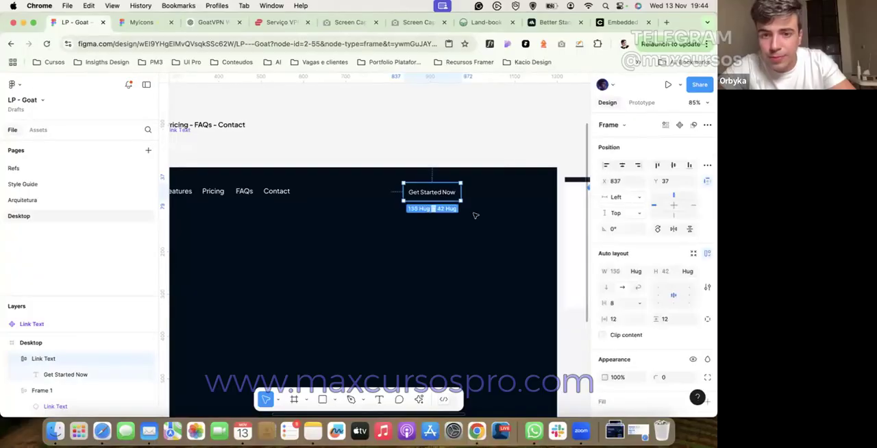
{"action": "left_click", "coordinate": [624, 319]}
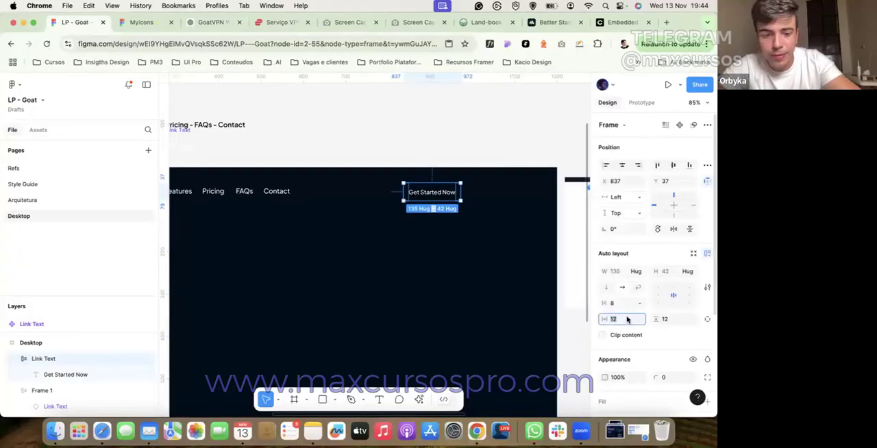
{"action": "key", "text": "ctrl+g"}
{"action": "scroll", "coordinate": [644, 309], "scroll_direction": "down", "scroll_amount": 4}
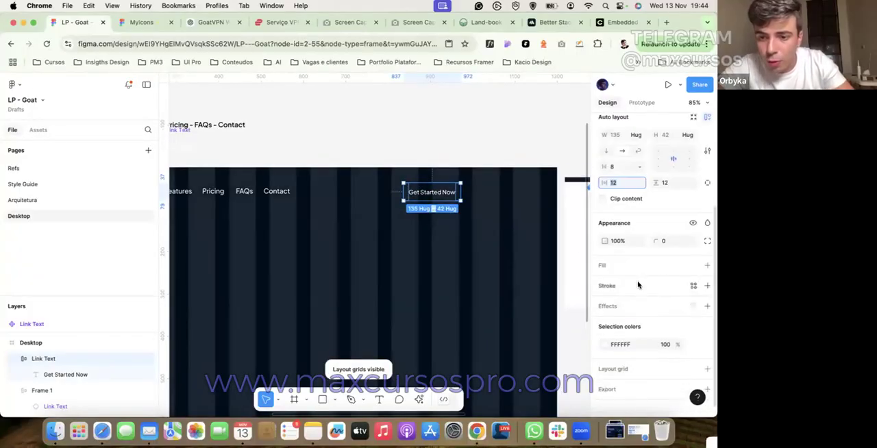
{"action": "left_click", "coordinate": [706, 265]}
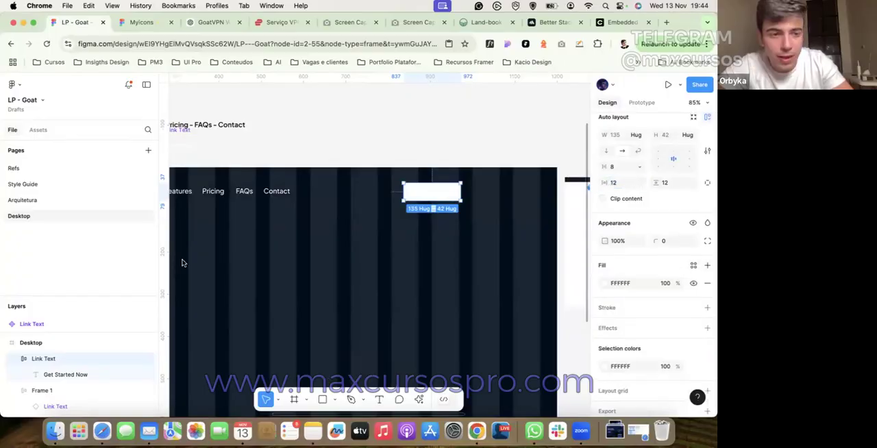
Step: Set the Get Started Now button's fill to the blue 0080FF of the Style Guide page's blue rectangle
{"action": "left_click", "coordinate": [79, 201]}
{"action": "left_click", "coordinate": [74, 186]}
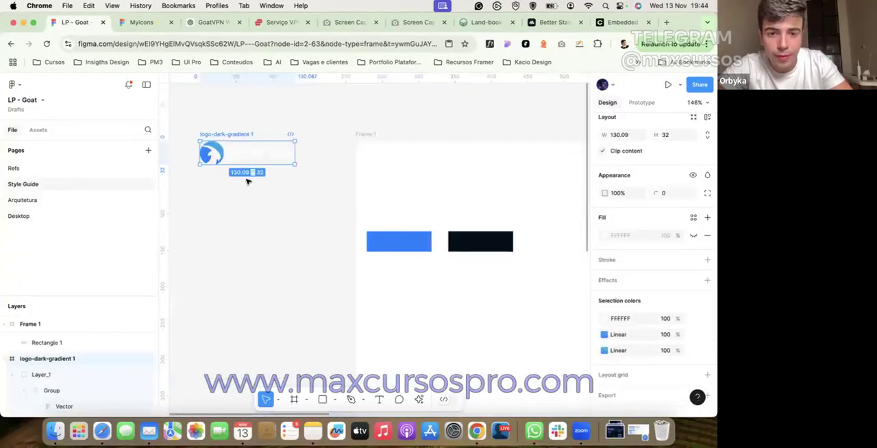
{"action": "left_click", "coordinate": [401, 244]}
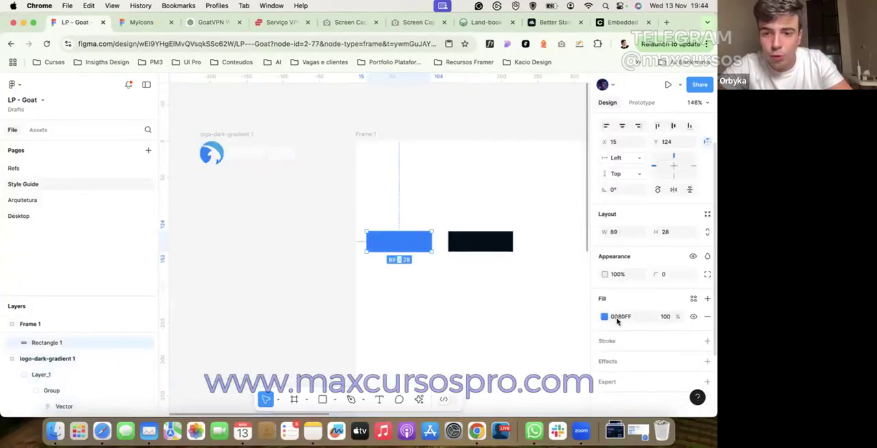
{"action": "left_click", "coordinate": [68, 222]}
{"action": "left_click", "coordinate": [629, 372]}
{"action": "key", "text": "super+v"}
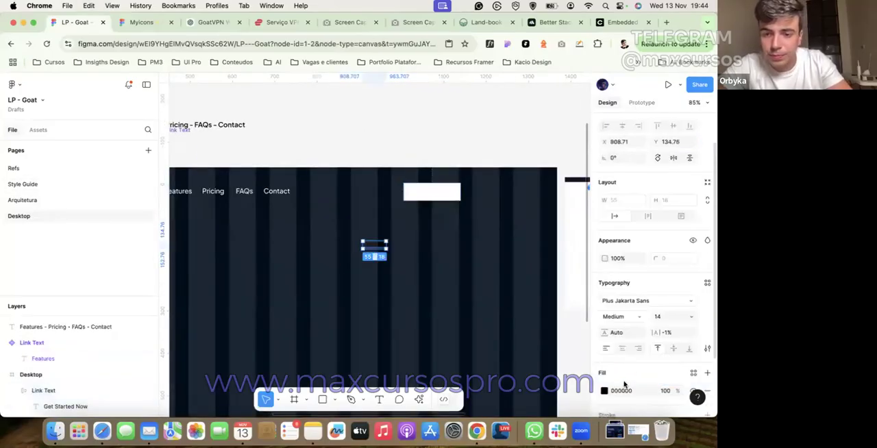
{"action": "key", "text": "super+z"}
{"action": "left_click", "coordinate": [622, 393]}
{"action": "type", "text": "0080FF"}
{"action": "key", "text": "Return"}
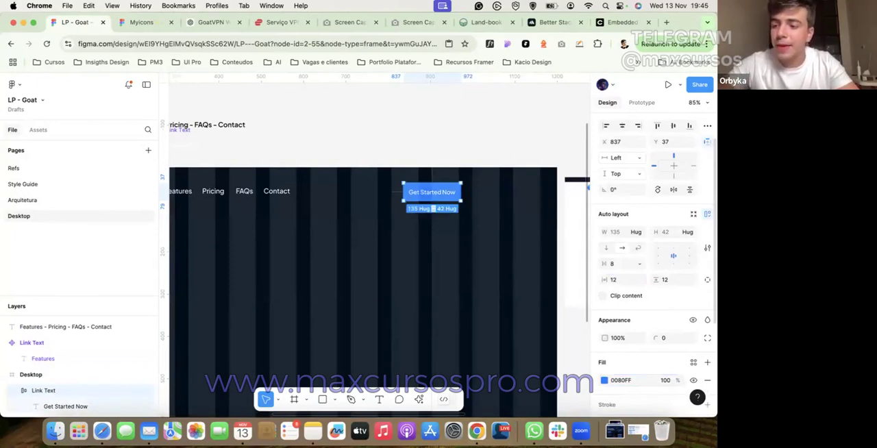
Step: Set the Get Started Now button's corner radius to 100
{"action": "left_click", "coordinate": [670, 342]}
{"action": "type", "text": "100"}
{"action": "key", "text": "Return"}
{"action": "left_click", "coordinate": [429, 132]}
Step: Change the Get Started Now label's font weight to SemiBold and hide the layout grids
{"action": "left_click", "coordinate": [430, 197]}
{"action": "double_click", "coordinate": [430, 199]}
{"action": "left_click", "coordinate": [628, 355]}
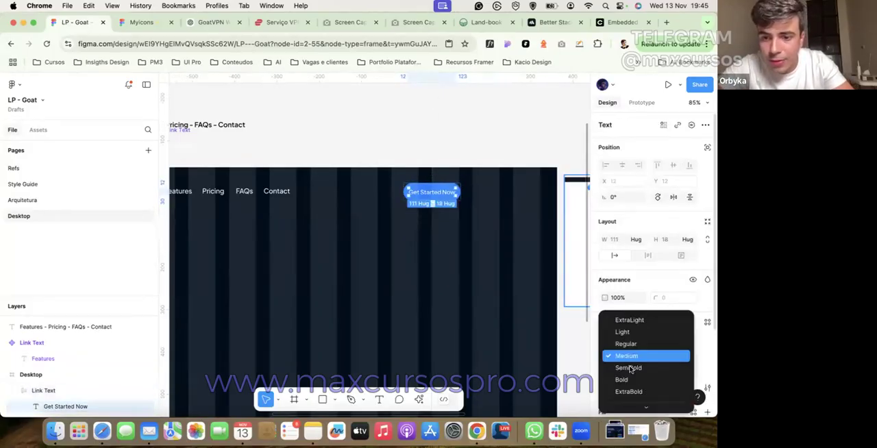
{"action": "left_click", "coordinate": [630, 367]}
{"action": "left_click", "coordinate": [443, 143]}
{"action": "key", "text": "shift+g"}
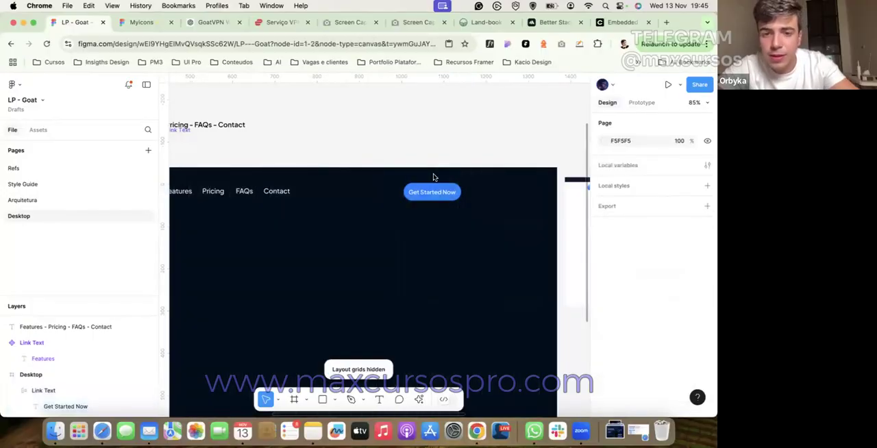
Step: Place the Get Started Now button 160 wide at X 1000 and duplicate it at X 808 with the text "Log in"
{"action": "mouse_move", "coordinate": [433, 193]}
{"action": "left_mouse_down"}
{"action": "mouse_move", "coordinate": [511, 193]}
{"action": "mouse_move", "coordinate": [429, 194]}
{"action": "left_mouse_up"}
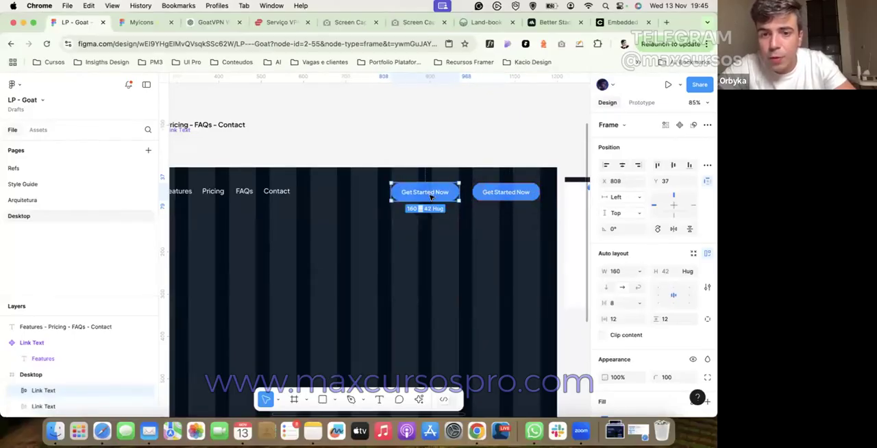
{"action": "double_click", "coordinate": [430, 194]}
{"action": "key", "text": "Return"}
{"action": "type", "text": "Lo"}
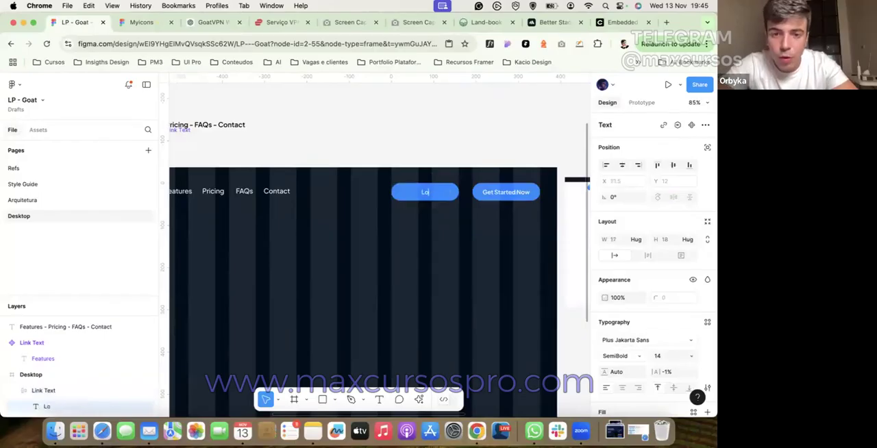
{"action": "key", "text": "Escape"}
{"action": "key", "text": "Escape"}
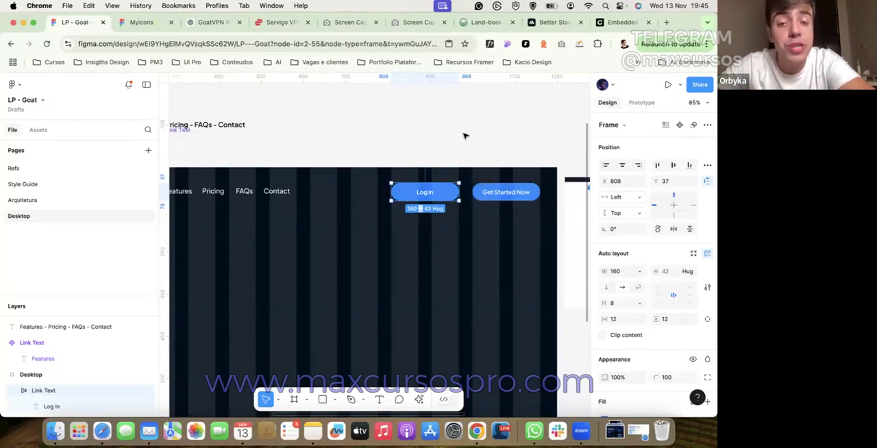
Step: Remove the Log in button's blue fill and make its width hug the contents
{"action": "left_click", "coordinate": [508, 197]}
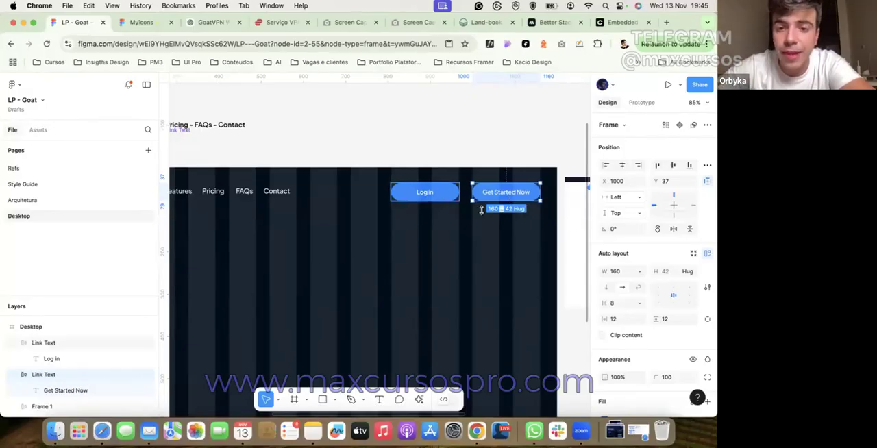
{"action": "left_click", "coordinate": [445, 193]}
{"action": "scroll", "coordinate": [706, 253], "scroll_direction": "down", "scroll_amount": 3}
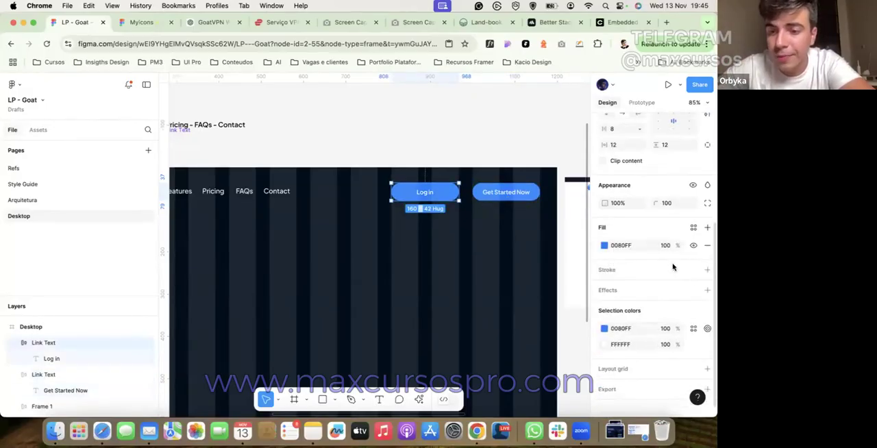
{"action": "left_click", "coordinate": [707, 246]}
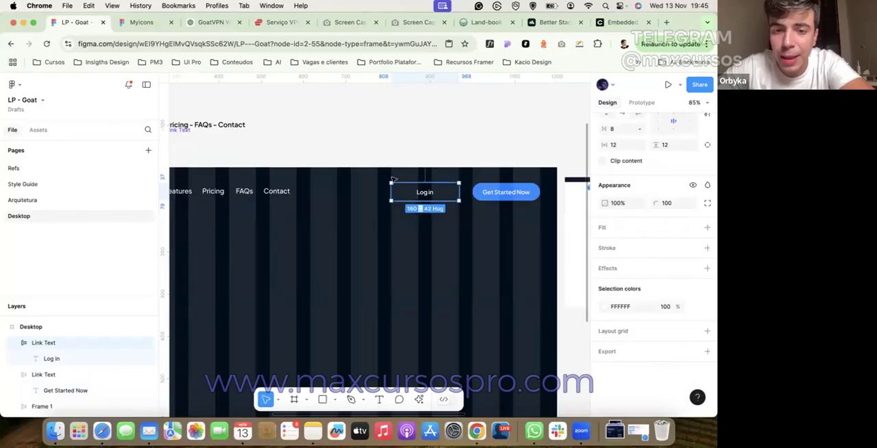
{"action": "scroll", "coordinate": [637, 163], "scroll_direction": "up", "scroll_amount": 3}
{"action": "left_click", "coordinate": [639, 165]}
{"action": "left_click", "coordinate": [641, 176]}
{"action": "key", "text": "Escape"}
{"action": "left_click", "coordinate": [406, 194]}
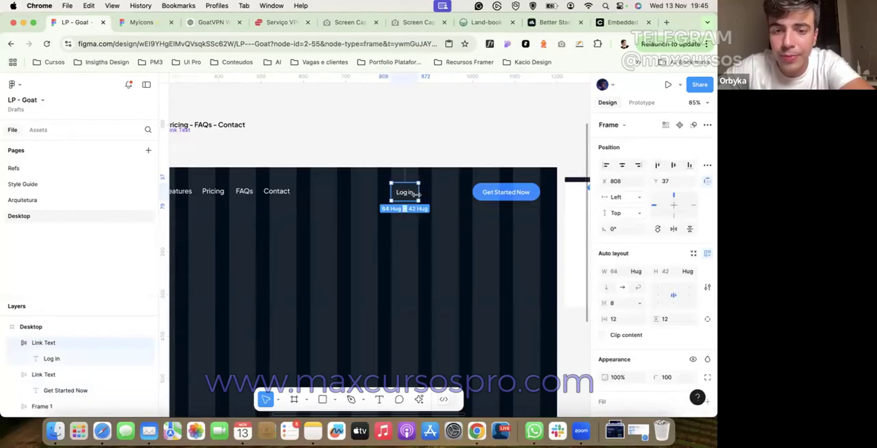
Step: Set the Log in button's horizontal padding to 24, keeping its width on Hug contents
{"action": "left_click", "coordinate": [618, 319]}
{"action": "type", "text": "18"}
{"action": "key", "text": "Return"}
{"action": "left_click", "coordinate": [639, 270]}
{"action": "left_click", "coordinate": [639, 270]}
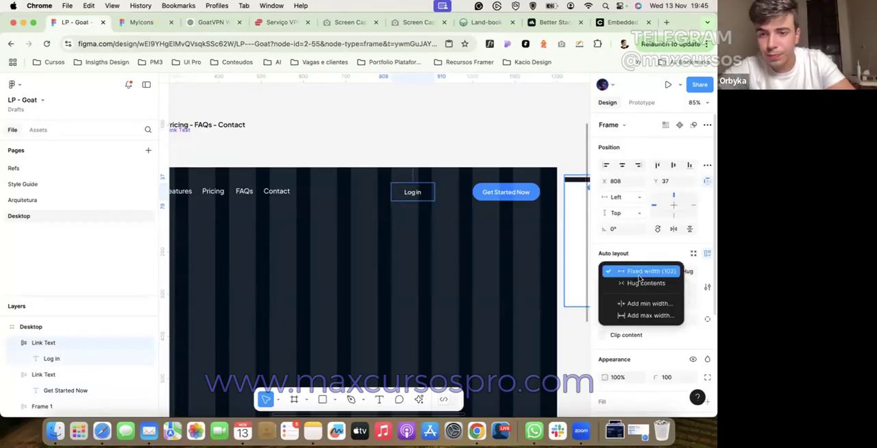
{"action": "left_click", "coordinate": [640, 281]}
{"action": "left_click", "coordinate": [618, 319]}
{"action": "type", "text": "24"}
{"action": "key", "text": "Return"}
Step: Move the Log in button to X 880, next to the Get Started Now button, and deselect it
{"action": "left_click", "coordinate": [400, 241]}
{"action": "left_click_drag", "start_coordinate": [403, 190], "coordinate": [431, 189]}
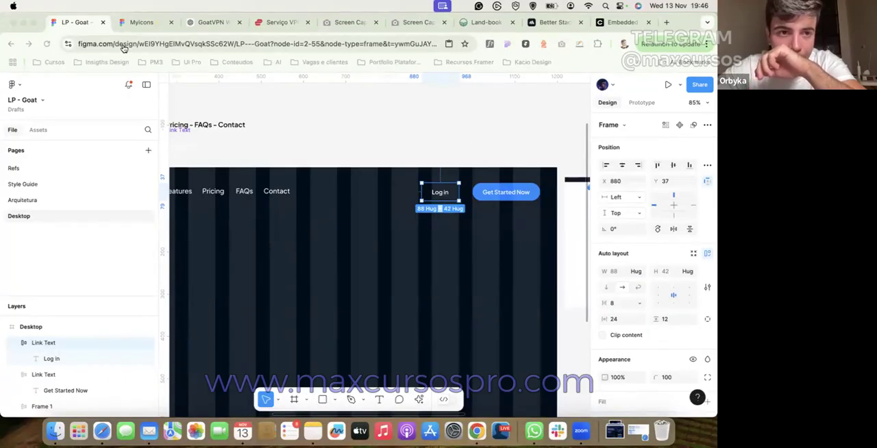
{"action": "left_click", "coordinate": [356, 111]}
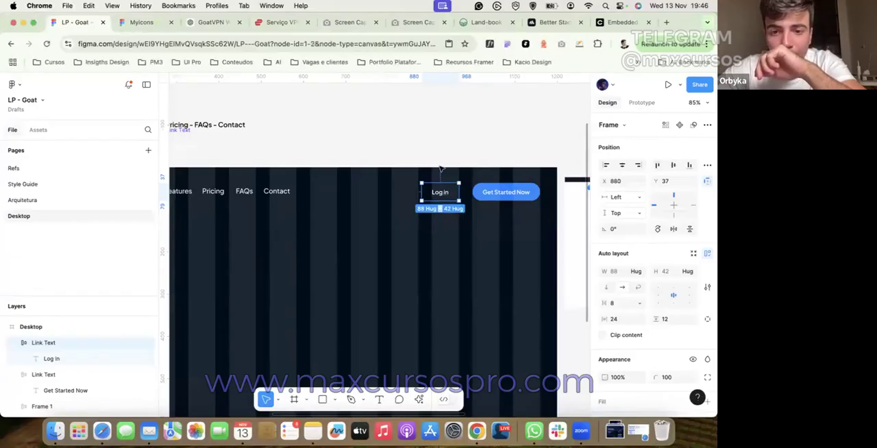
{"action": "scroll", "coordinate": [444, 201], "scroll_direction": "up", "scroll_amount": 5}
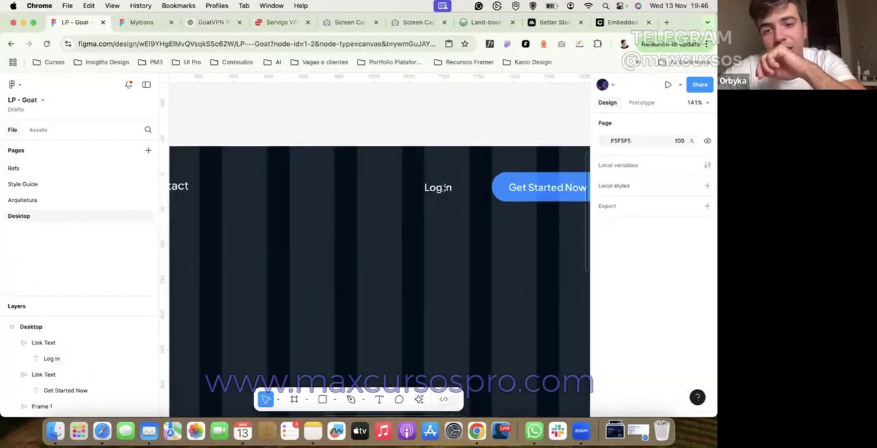
{"action": "left_click", "coordinate": [450, 128]}
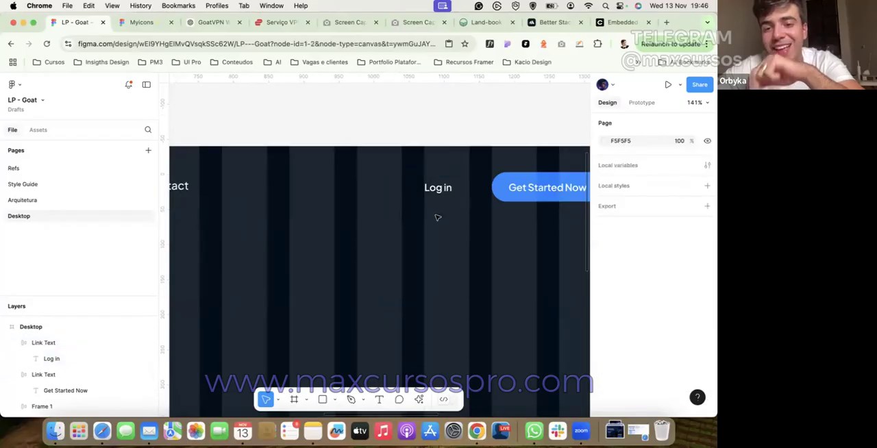
Step: Duplicate the Log in button to X 747 and change the copy's text to "English"
{"action": "left_click", "coordinate": [439, 197]}
{"action": "left_click_drag", "start_coordinate": [443, 195], "coordinate": [349, 195]}
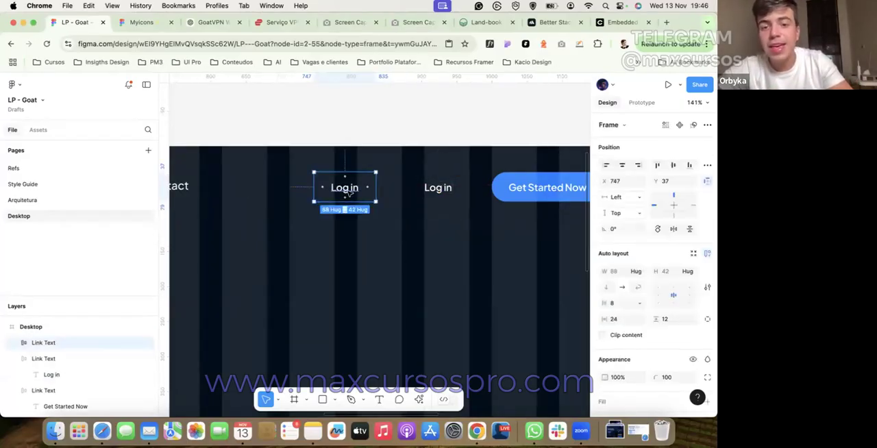
{"action": "double_click", "coordinate": [349, 194]}
{"action": "scroll", "coordinate": [350, 193], "scroll_direction": "down", "scroll_amount": 6}
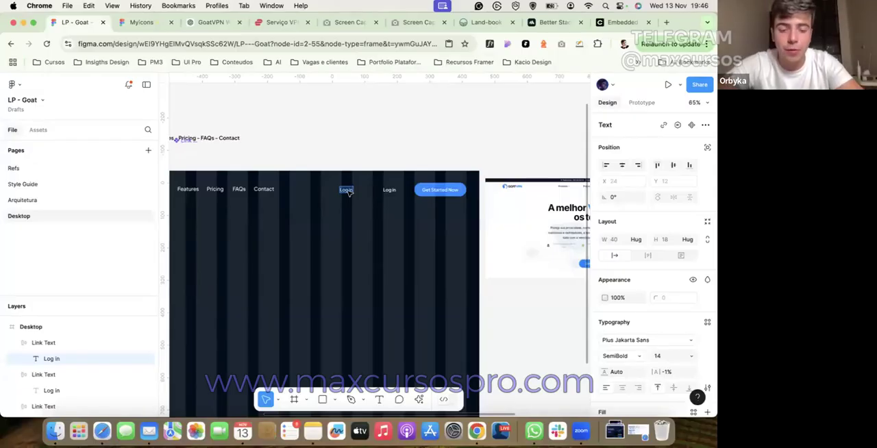
{"action": "type", "text": "English"}
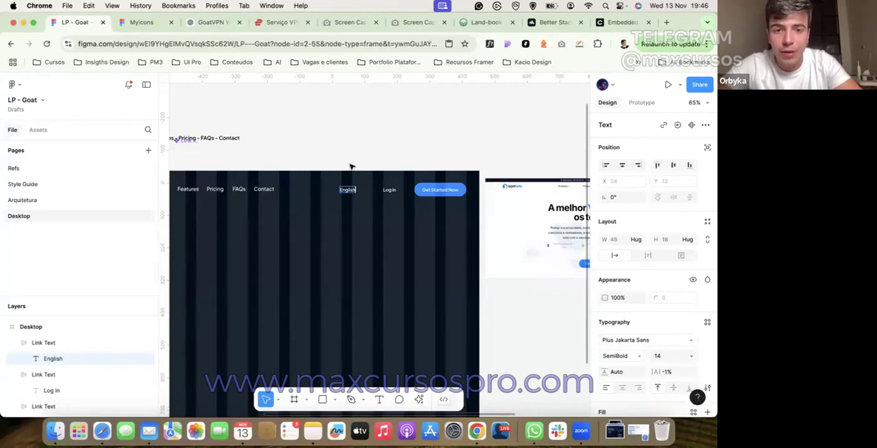
{"action": "left_click", "coordinate": [349, 164]}
Step: Switch to the Myicons file, search its assets for "globe", and place the globe-pin and globe-location-pin icons on the canvas
{"action": "left_click", "coordinate": [141, 21]}
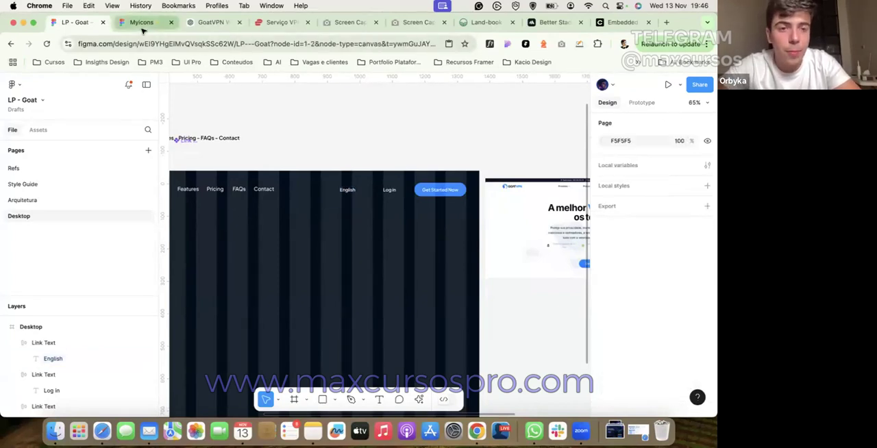
{"action": "left_click", "coordinate": [69, 152]}
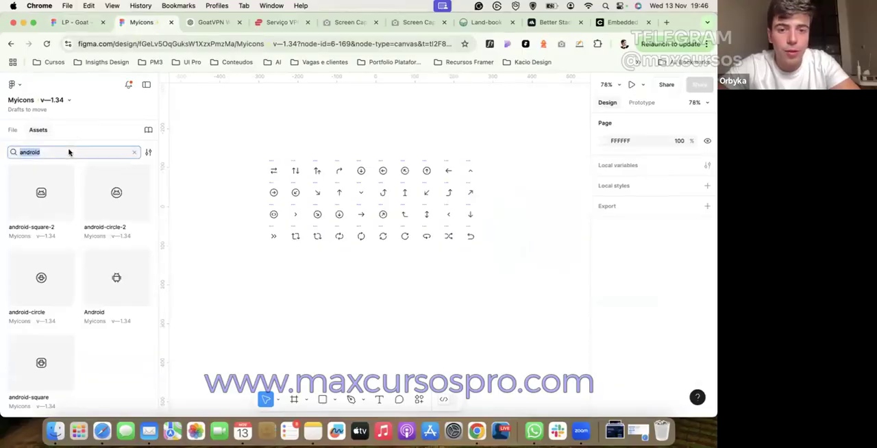
{"action": "type", "text": "globe"}
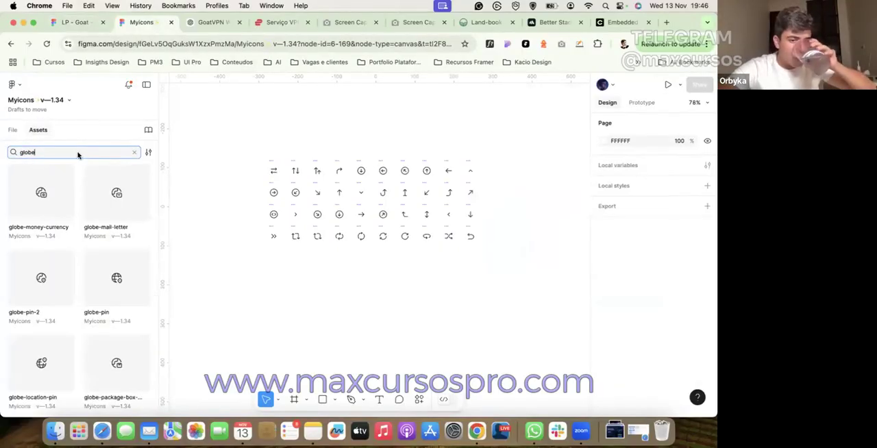
{"action": "left_click_drag", "start_coordinate": [130, 280], "coordinate": [240, 271]}
{"action": "left_click_drag", "start_coordinate": [68, 368], "coordinate": [264, 272]}
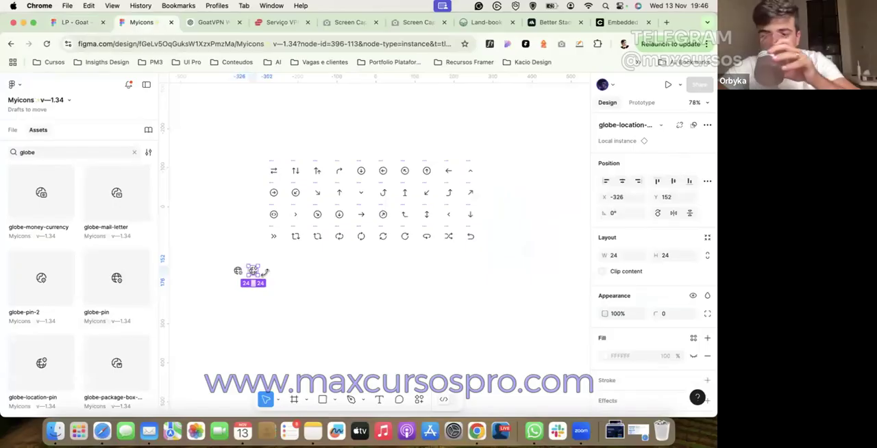
{"action": "left_click_drag", "start_coordinate": [273, 302], "coordinate": [209, 250]}
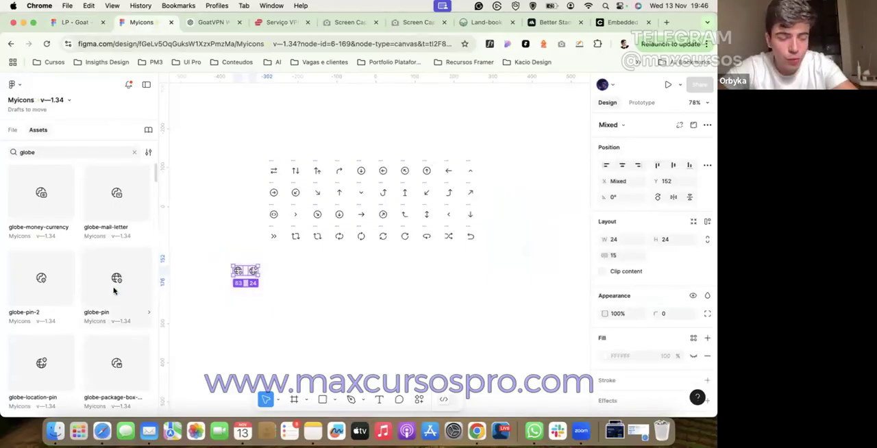
Step: Bring the two globe icons into the LP - Goat file and place them above the Desktop frame
{"action": "key", "text": "Escape"}
{"action": "left_click", "coordinate": [104, 28]}
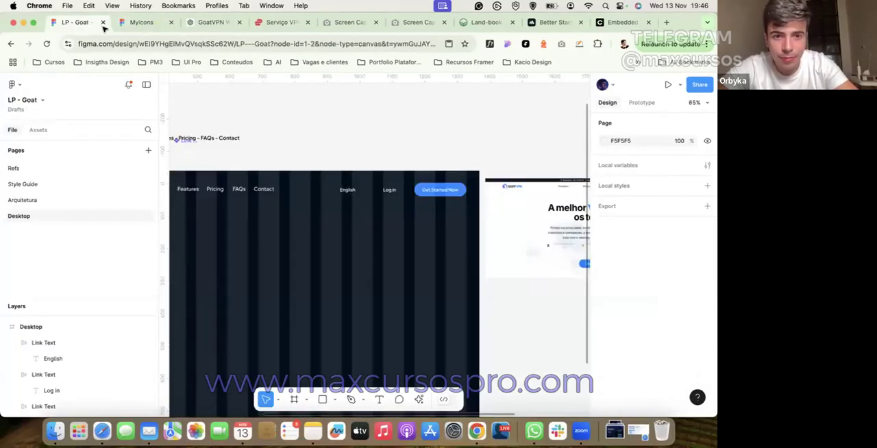
{"action": "scroll", "coordinate": [293, 128], "scroll_direction": "up", "scroll_amount": 3}
{"action": "key", "text": "super+v"}
{"action": "left_click_drag", "start_coordinate": [370, 246], "coordinate": [365, 99]}
Step: Copy the small down-arrow icon from the Arrows, Diagrams page of Myicons into the LP - Goat file, above the header
{"action": "left_click", "coordinate": [140, 27]}
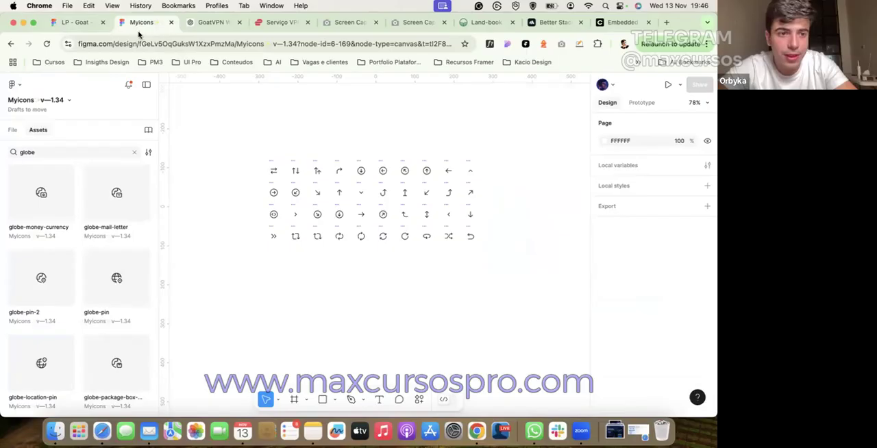
{"action": "left_click", "coordinate": [12, 130]}
{"action": "left_click_drag", "start_coordinate": [40, 185], "coordinate": [28, 295]}
{"action": "left_click", "coordinate": [66, 196]}
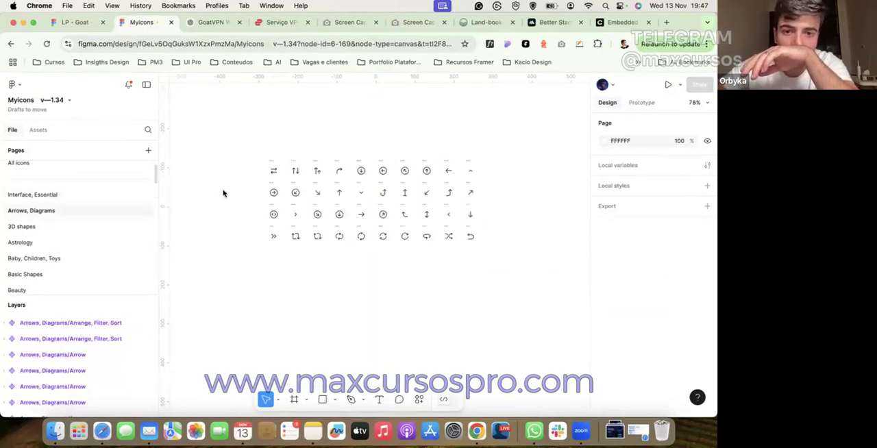
{"action": "left_click", "coordinate": [361, 191]}
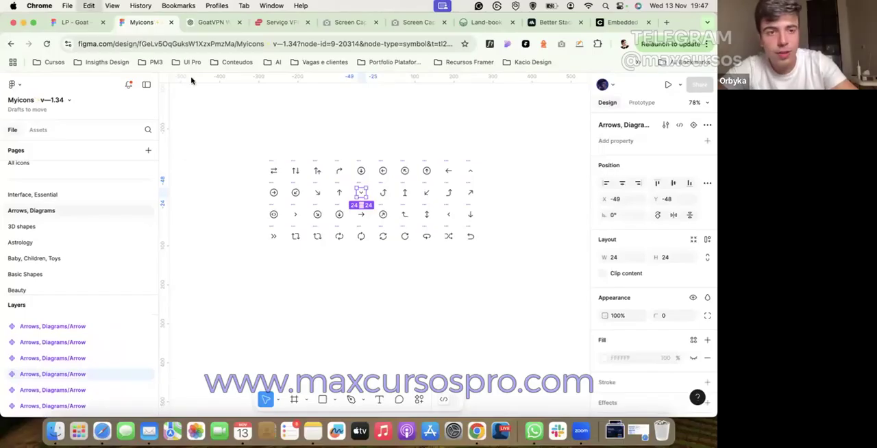
{"action": "left_click", "coordinate": [75, 22]}
{"action": "left_click", "coordinate": [329, 89]}
{"action": "scroll", "coordinate": [329, 90], "scroll_direction": "up", "scroll_amount": 5}
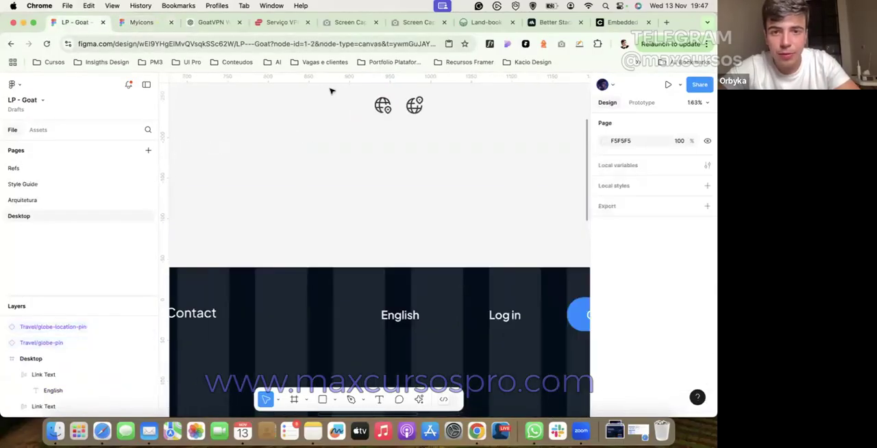
{"action": "key", "text": "super+v"}
Step: Duplicate the down arrow to X 980, detach the copy from its component, and delete the original arrow
{"action": "left_click_drag", "start_coordinate": [375, 244], "coordinate": [423, 244]}
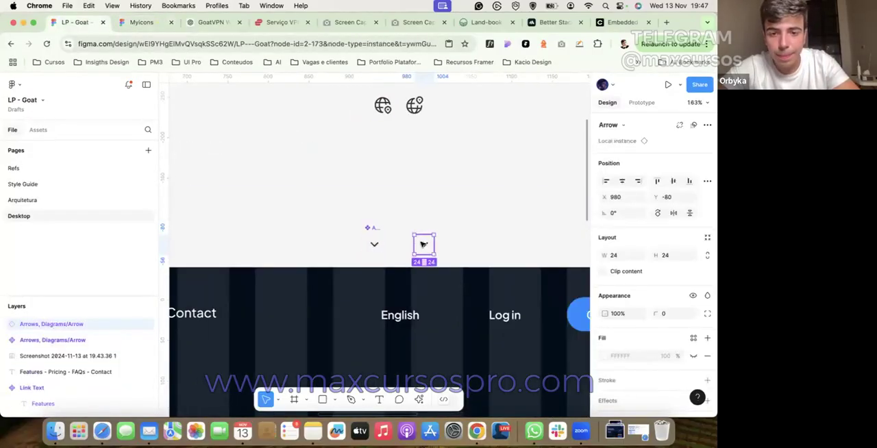
{"action": "right_click", "coordinate": [424, 245]}
{"action": "left_click", "coordinate": [455, 306]}
{"action": "left_click", "coordinate": [372, 240]}
{"action": "key", "text": "Delete"}
Step: Place the globe-pin icon beside the arrow, detach its instance, and delete the globe-location-pin icon
{"action": "left_click_drag", "start_coordinate": [382, 104], "coordinate": [382, 234]}
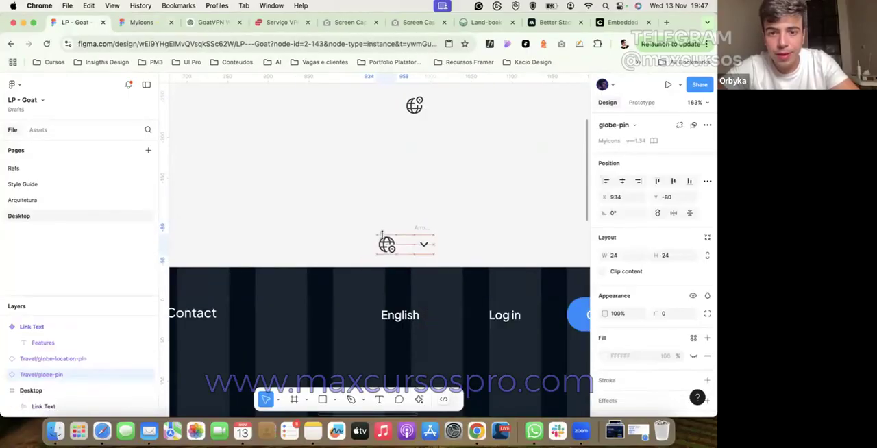
{"action": "right_click", "coordinate": [381, 236]}
{"action": "left_click", "coordinate": [408, 319]}
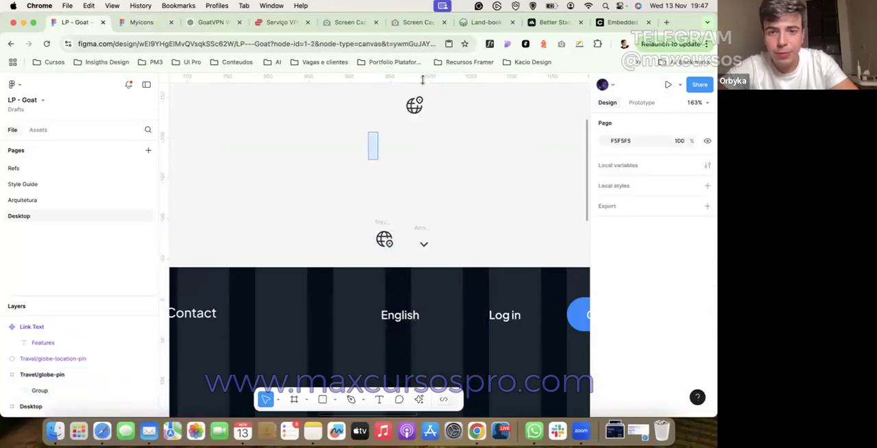
{"action": "left_click", "coordinate": [419, 102]}
{"action": "key", "text": "Delete"}
Step: Insert the globe icon before the "English" text inside its button and recolour it white
{"action": "left_click", "coordinate": [388, 245]}
{"action": "left_click_drag", "start_coordinate": [384, 241], "coordinate": [389, 318]}
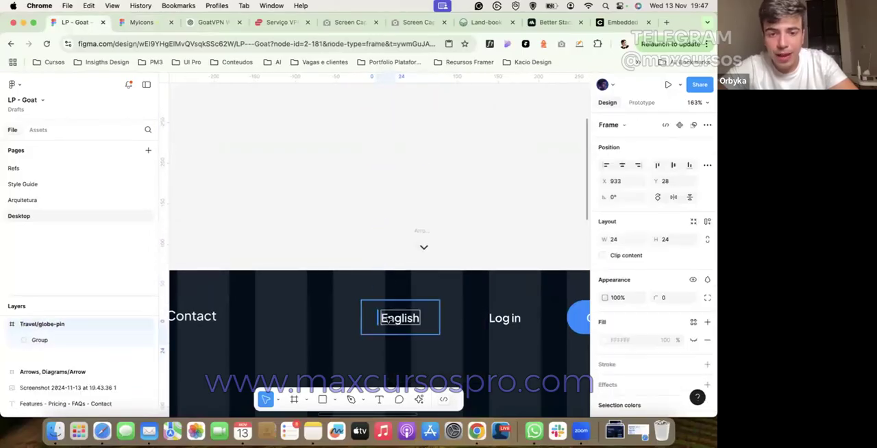
{"action": "scroll", "coordinate": [624, 347], "scroll_direction": "down", "scroll_amount": 3}
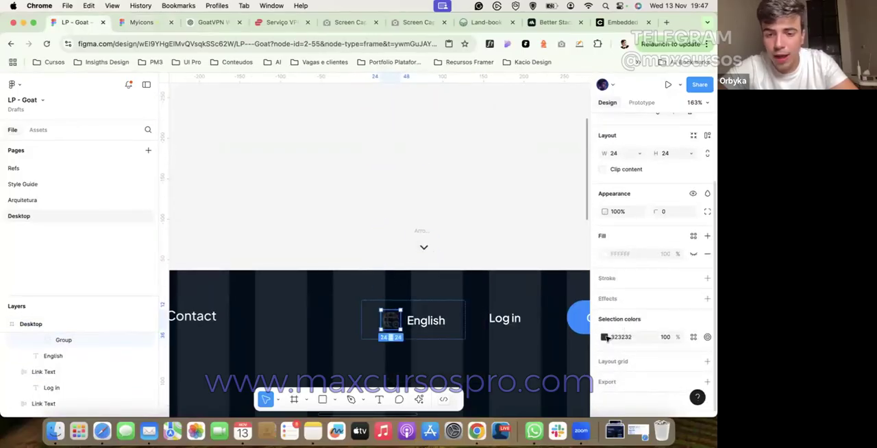
{"action": "left_click", "coordinate": [604, 337]}
Step: Insert the down arrow after the "English" text inside its button and recolour it white
{"action": "left_click", "coordinate": [419, 245]}
{"action": "left_click_drag", "start_coordinate": [421, 234], "coordinate": [461, 320]}
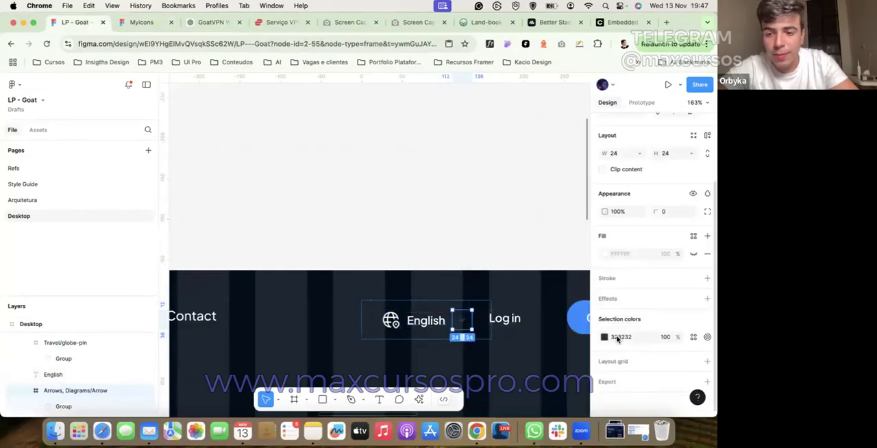
{"action": "left_click", "coordinate": [604, 337]}
{"action": "left_click", "coordinate": [529, 274]}
{"action": "left_click", "coordinate": [360, 143]}
{"action": "scroll", "coordinate": [370, 178], "scroll_direction": "down", "scroll_amount": 4}
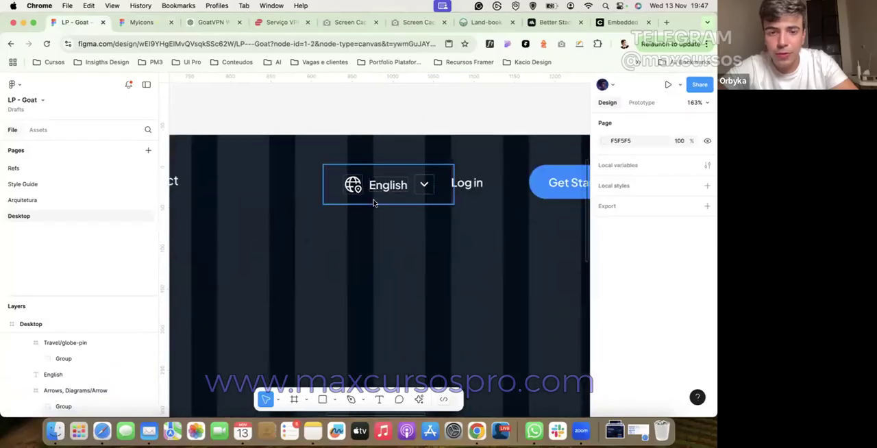
Step: Move the English button to X 716 and set its item spacing to 4
{"action": "left_click", "coordinate": [375, 202]}
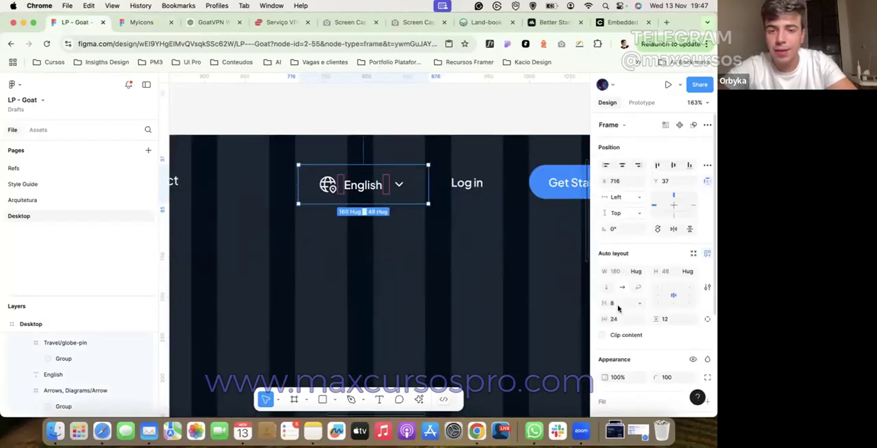
{"action": "key", "text": "Return"}
{"action": "left_click", "coordinate": [406, 100]}
{"action": "scroll", "coordinate": [406, 99], "scroll_direction": "down", "scroll_amount": 2}
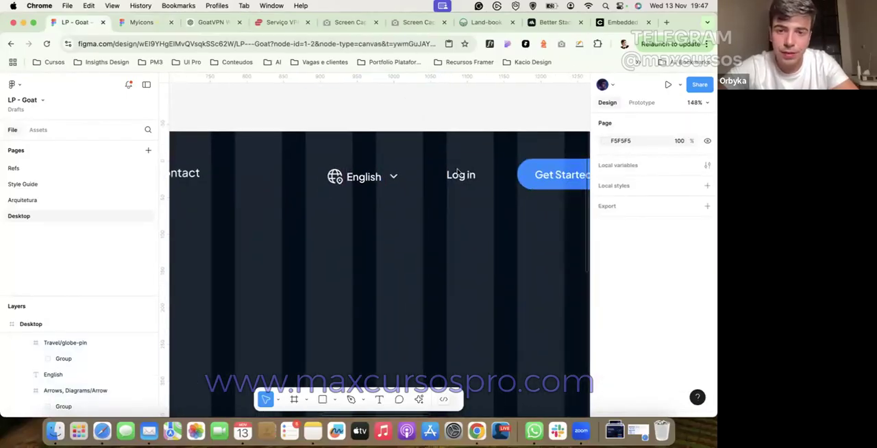
Step: Wrap the English, Log in and Get Started Now buttons in an auto layout with spacing 0 and move it to X 760
{"action": "left_click", "coordinate": [459, 173]}
{"action": "left_click", "coordinate": [398, 175], "text": "shift"}
{"action": "left_click", "coordinate": [548, 177], "text": "shift"}
{"action": "scroll", "coordinate": [541, 216], "scroll_direction": "down", "scroll_amount": 3}
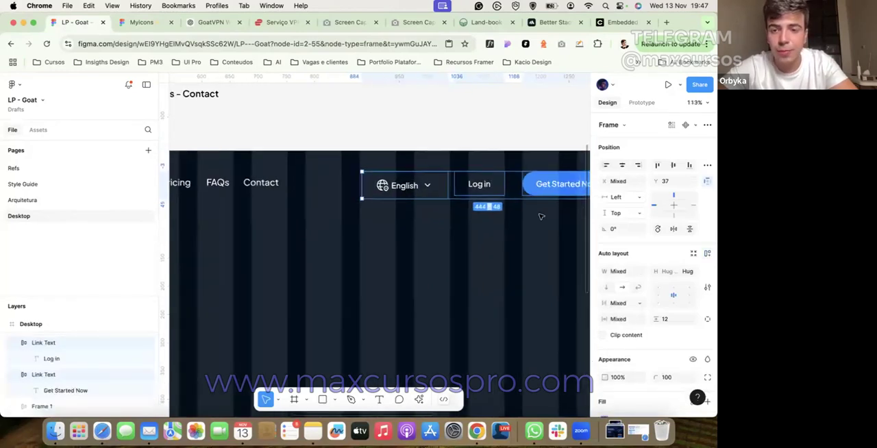
{"action": "key", "text": "shift+a"}
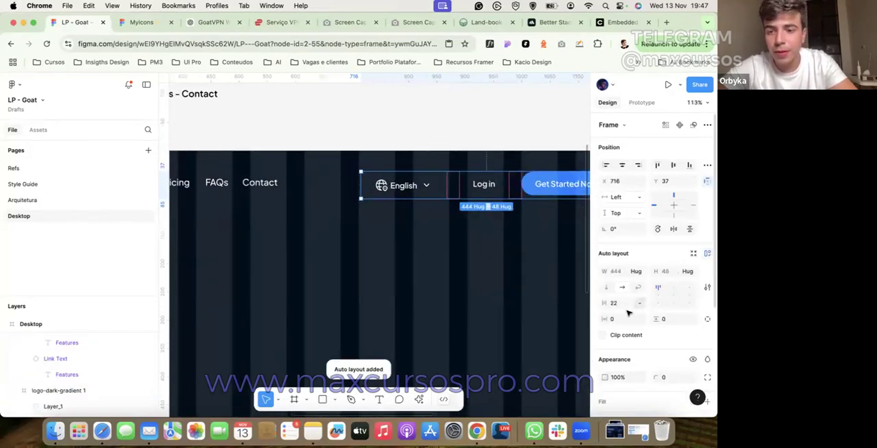
{"action": "key", "text": "Return"}
{"action": "scroll", "coordinate": [505, 259], "scroll_direction": "right", "scroll_amount": 3}
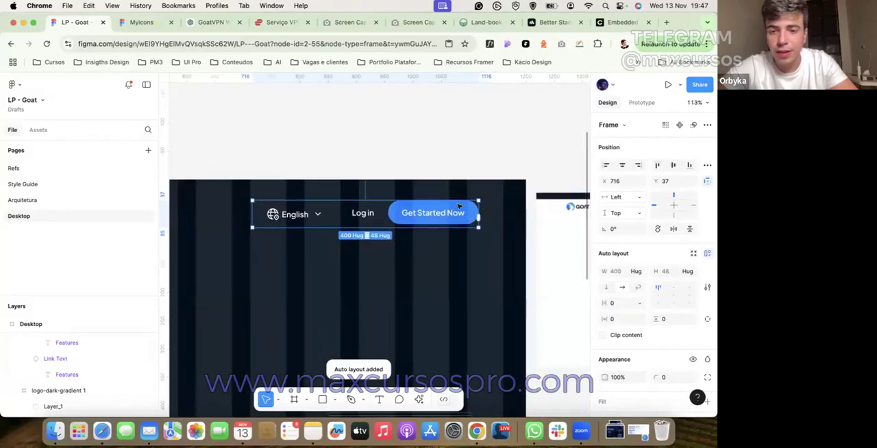
{"action": "left_click_drag", "start_coordinate": [457, 214], "coordinate": [482, 214]}
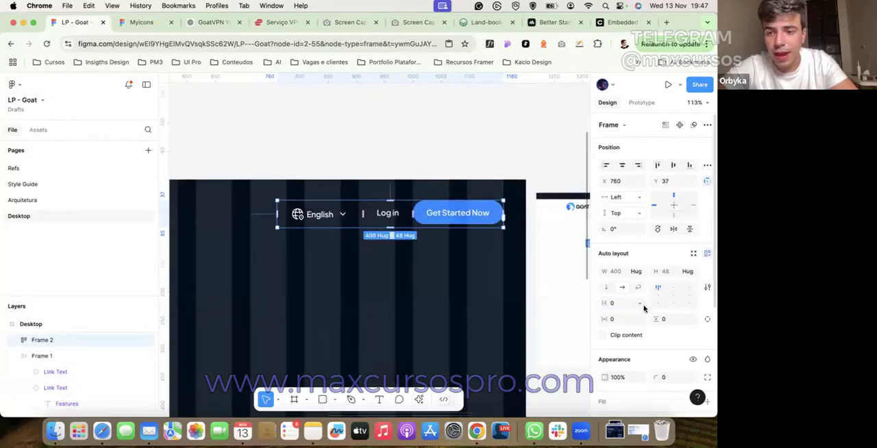
Step: Resize the globe icon in the English button to 20 × 20 with its proportions locked
{"action": "double_click", "coordinate": [338, 217]}
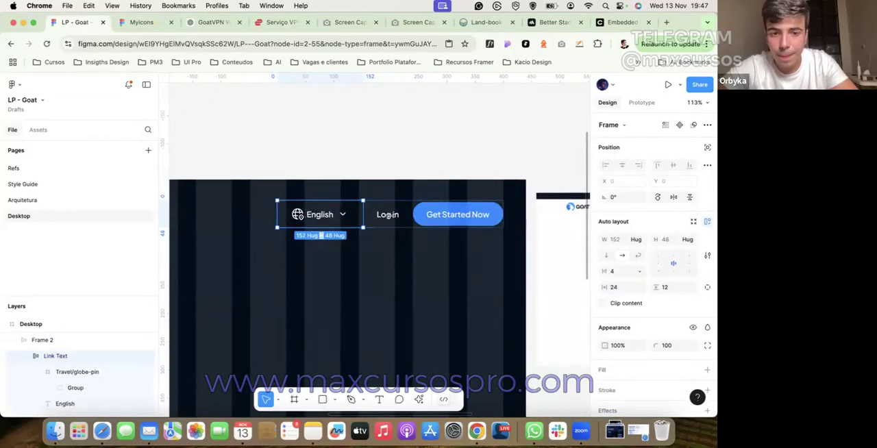
{"action": "double_click", "coordinate": [298, 222]}
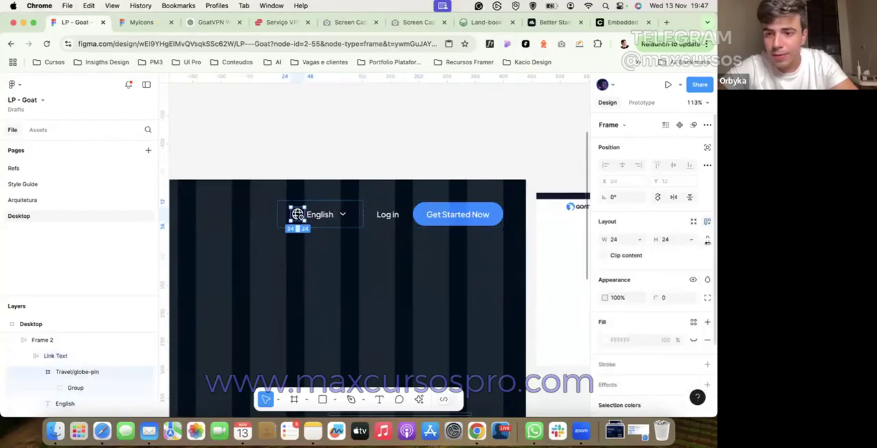
{"action": "left_click", "coordinate": [676, 240]}
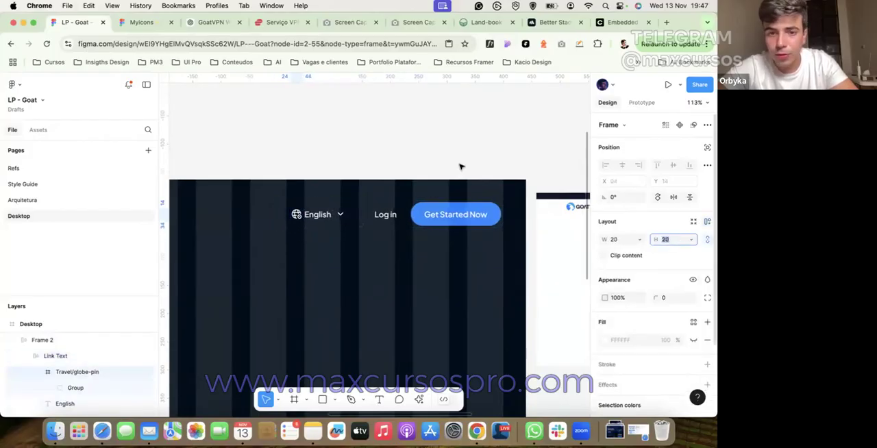
{"action": "left_click", "coordinate": [460, 166]}
{"action": "scroll", "coordinate": [307, 180], "scroll_direction": "up", "scroll_amount": 5}
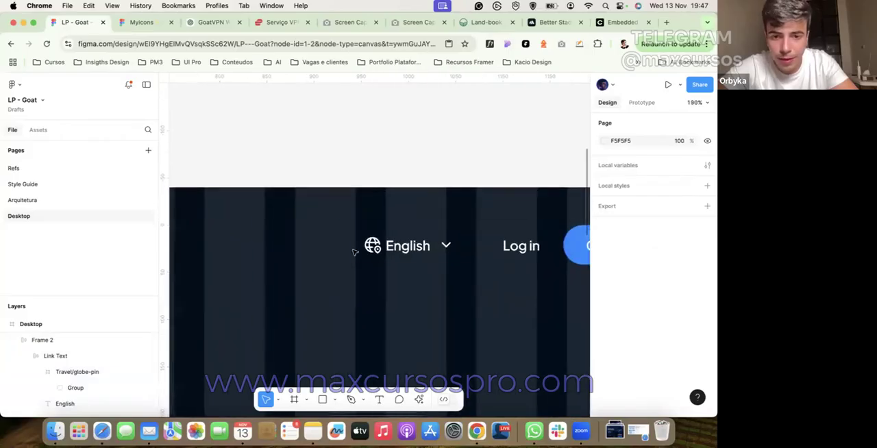
{"action": "left_click_drag", "start_coordinate": [354, 237], "coordinate": [380, 268]}
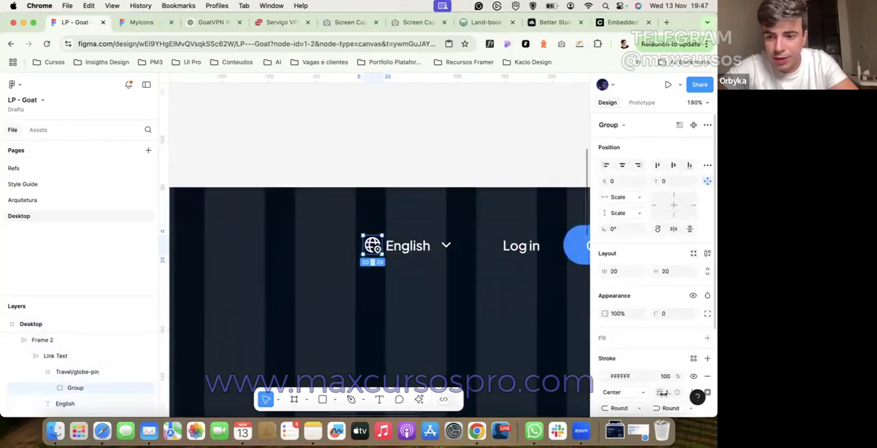
{"action": "left_click", "coordinate": [466, 168]}
{"action": "key", "text": "shift+0"}
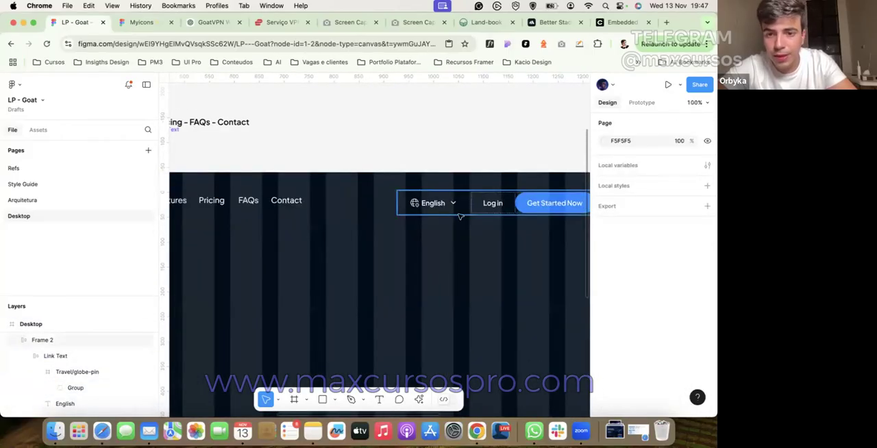
{"action": "double_click", "coordinate": [516, 212]}
{"action": "left_click", "coordinate": [455, 211]}
{"action": "left_click", "coordinate": [397, 216]}
{"action": "scroll", "coordinate": [397, 216], "scroll_direction": "left", "scroll_amount": 3}
{"action": "left_click", "coordinate": [395, 150]}
{"action": "scroll", "coordinate": [395, 150], "scroll_direction": "down", "scroll_amount": 3}
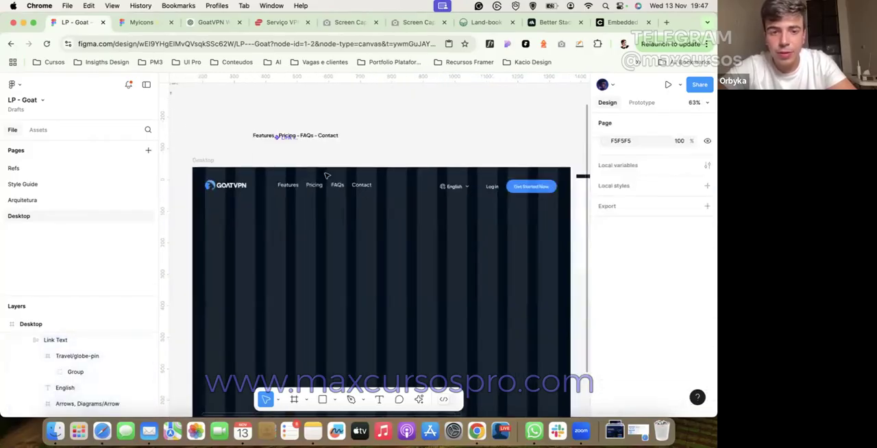
Step: Wrap the logo, the navigation links and the button group in one horizontal auto layout
{"action": "left_click", "coordinate": [302, 186]}
{"action": "left_click", "coordinate": [225, 189], "text": "shift"}
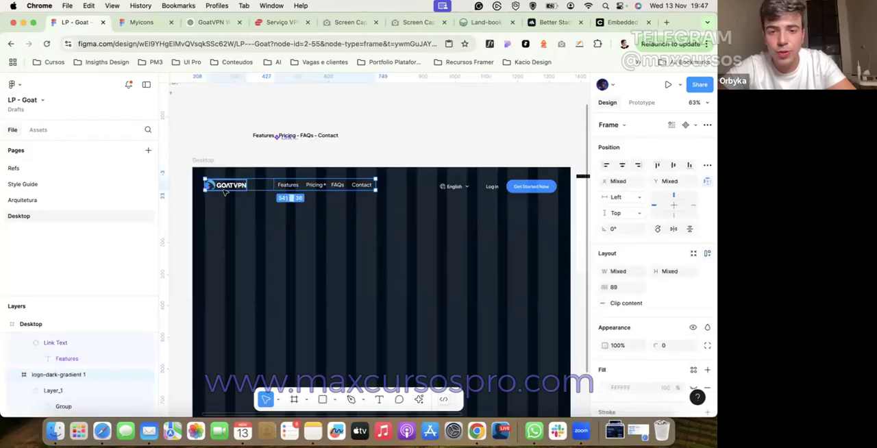
{"action": "left_click", "coordinate": [480, 187], "text": "shift"}
{"action": "key", "text": "shift+a"}
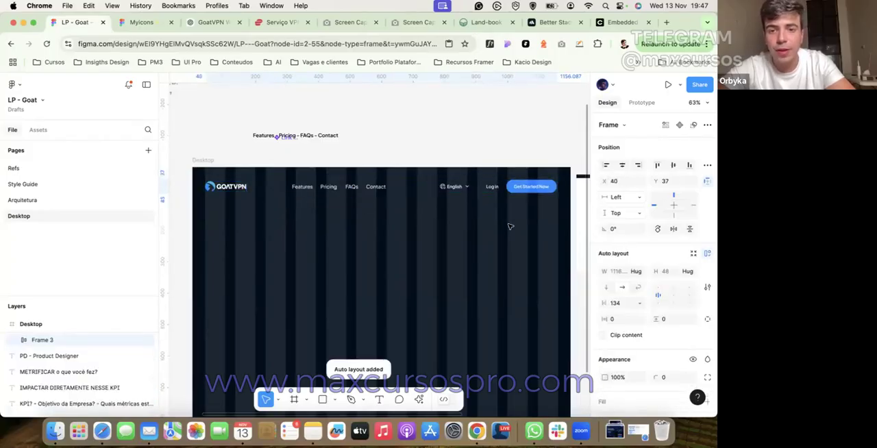
Step: Wrap the logo and navigation links in a nested auto layout inside the header and set its spacing to 48
{"action": "double_click", "coordinate": [359, 192]}
{"action": "left_click", "coordinate": [227, 189], "text": "shift"}
{"action": "key", "text": "shift+a"}
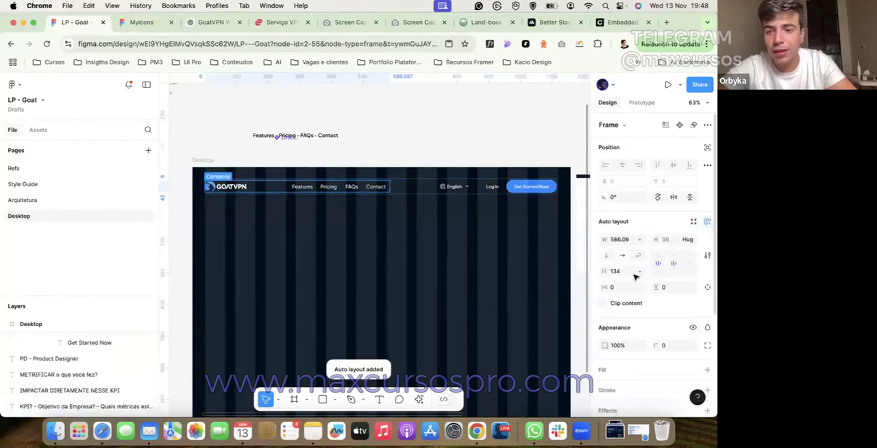
{"action": "left_click", "coordinate": [631, 276]}
{"action": "type", "text": "48"}
{"action": "key", "text": "Return"}
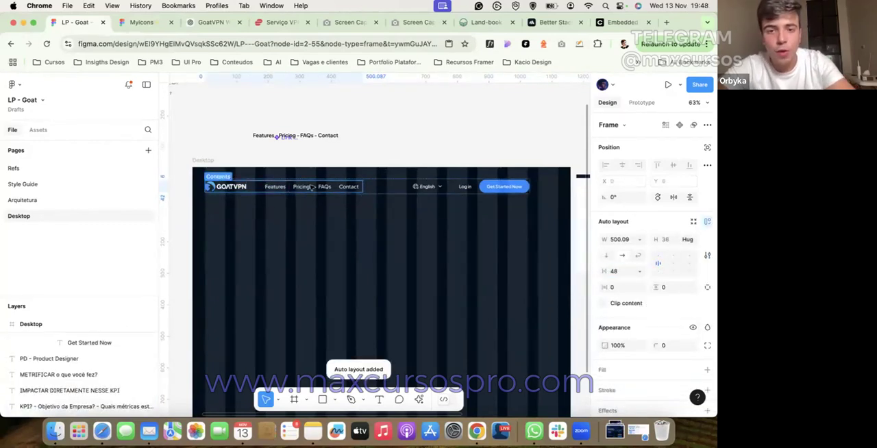
Step: Set the header frame's horizontal padding to 40 and stretch it from X 0 to the full 1200 width
{"action": "left_click", "coordinate": [437, 281]}
{"action": "left_click", "coordinate": [302, 192]}
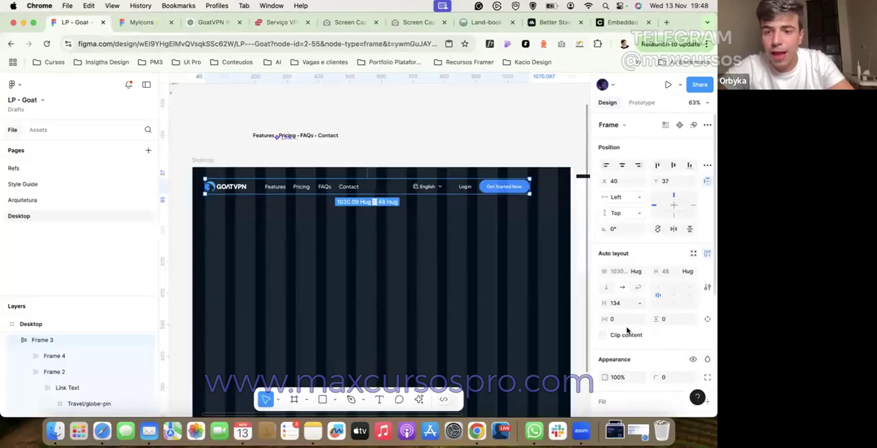
{"action": "type", "text": "40"}
{"action": "key", "text": "Return"}
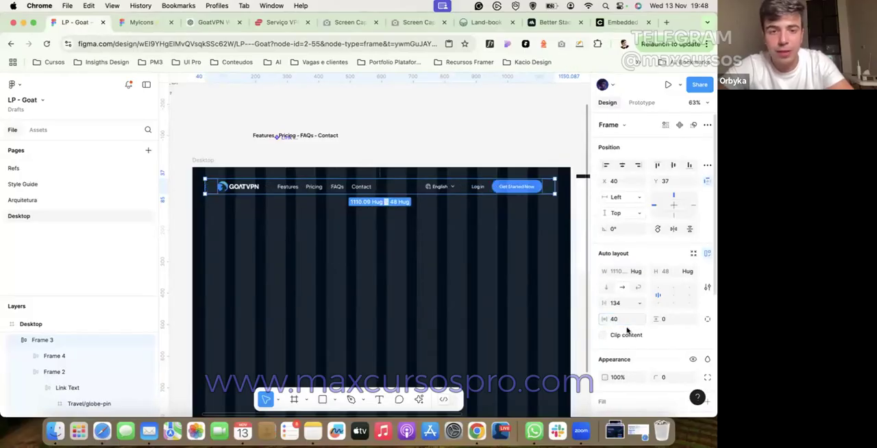
{"action": "left_click_drag", "start_coordinate": [201, 186], "coordinate": [192, 186]}
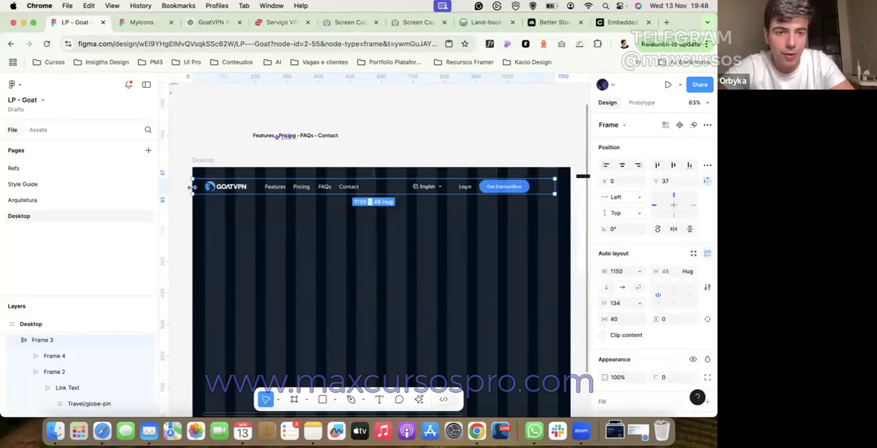
{"action": "left_click_drag", "start_coordinate": [566, 187], "coordinate": [582, 187]}
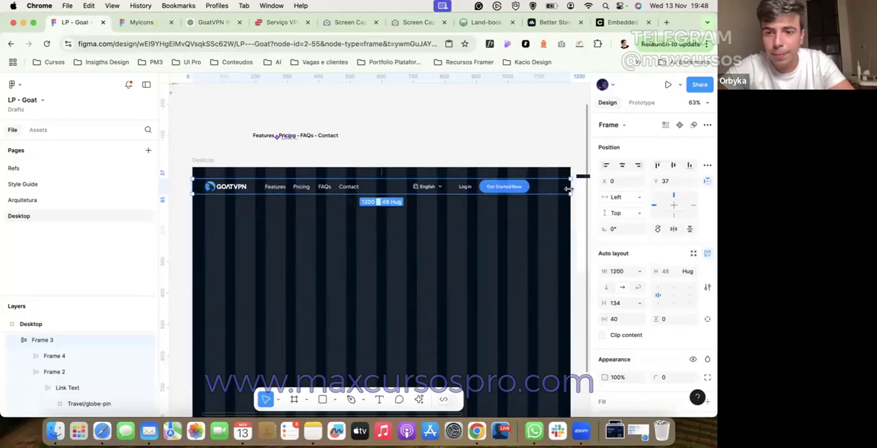
Step: Set the header frame's item spacing to Auto and its vertical padding to 16
{"action": "left_click", "coordinate": [640, 303]}
{"action": "key", "text": "Return"}
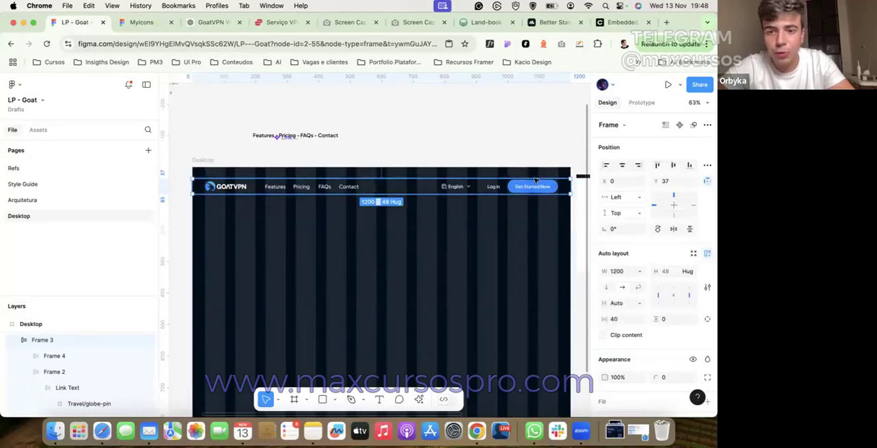
{"action": "left_click", "coordinate": [674, 321]}
{"action": "type", "text": "16"}
{"action": "key", "text": "Return"}
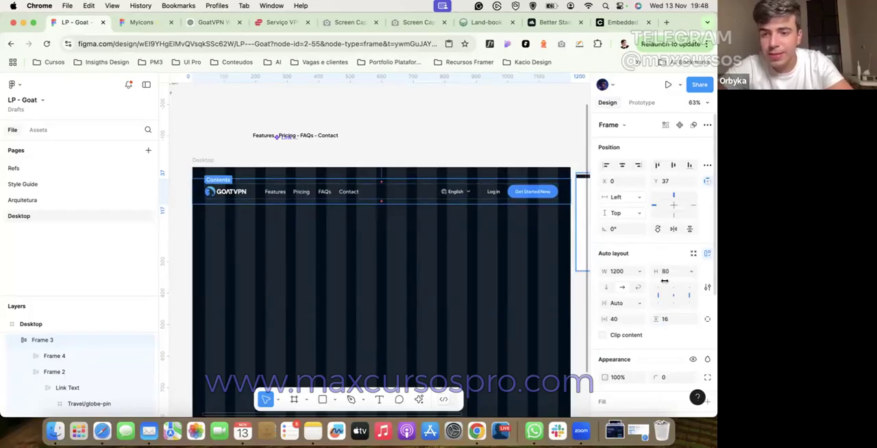
Step: Align the header frame to the top edge of the Desktop frame
{"action": "scroll", "coordinate": [627, 274], "scroll_direction": "down", "scroll_amount": 1}
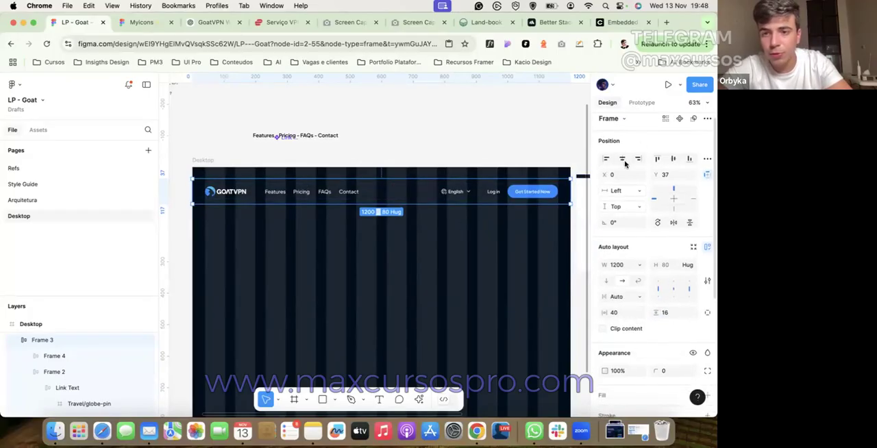
{"action": "left_click", "coordinate": [655, 159]}
{"action": "scroll", "coordinate": [648, 308], "scroll_direction": "down", "scroll_amount": 2}
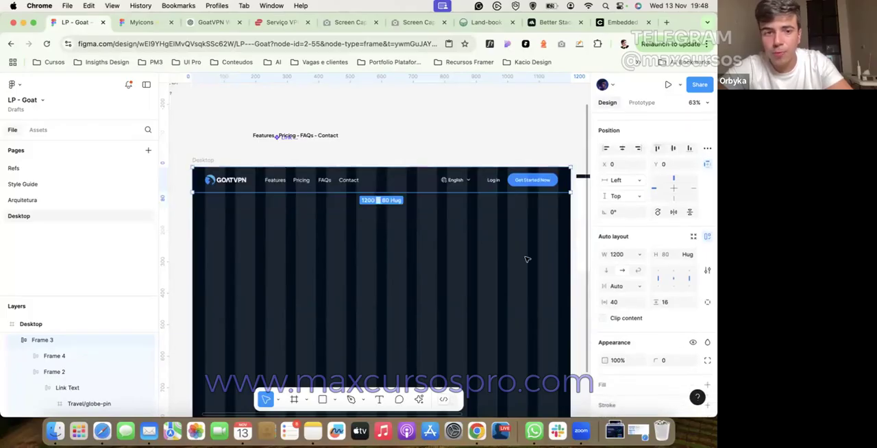
Step: Add a fill to the header frame, sampling the page's dark background color 000D1A
{"action": "scroll", "coordinate": [650, 303], "scroll_direction": "down", "scroll_amount": 5}
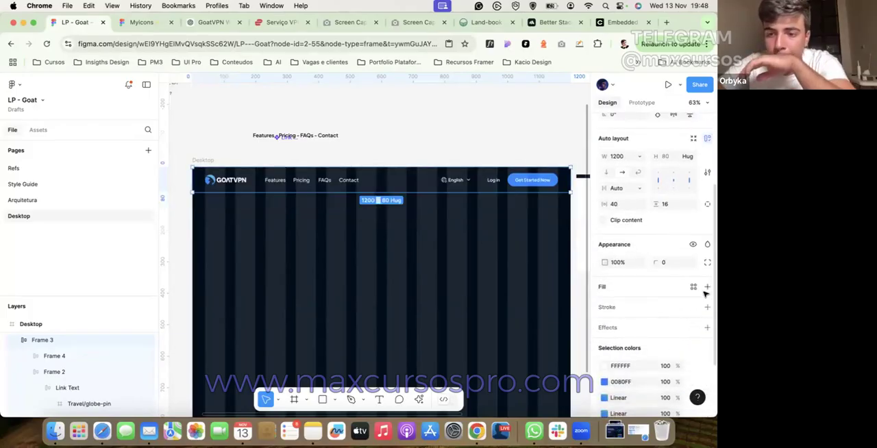
{"action": "left_click", "coordinate": [706, 287]}
{"action": "left_click", "coordinate": [603, 304]}
{"action": "left_click", "coordinate": [484, 303]}
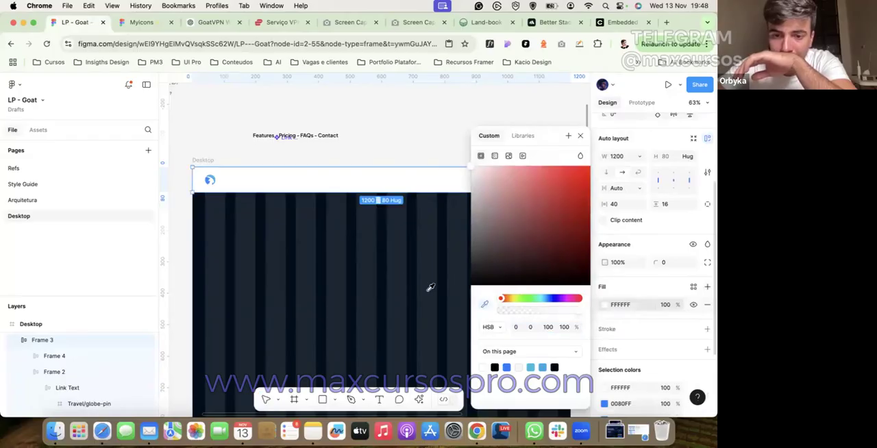
{"action": "left_click", "coordinate": [402, 285]}
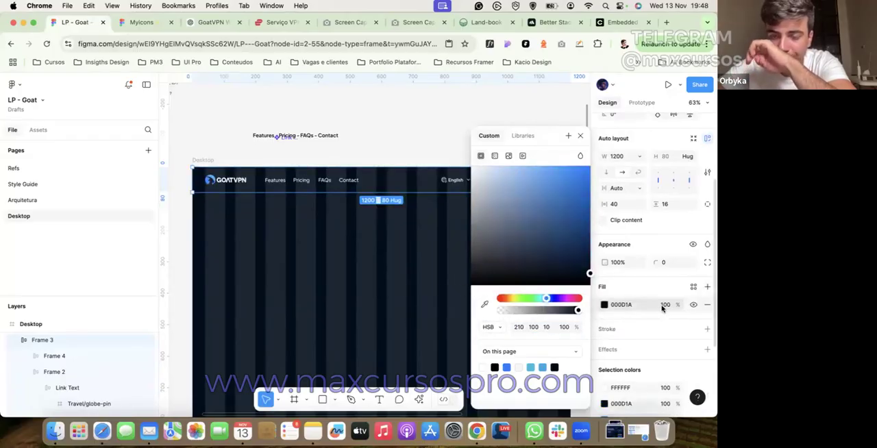
Step: Add a 1 px inside stroke to the header's bottom edge only, color it FFFFFF and open its opacity for editing
{"action": "scroll", "coordinate": [678, 321], "scroll_direction": "down", "scroll_amount": 1}
{"action": "left_click", "coordinate": [707, 331]}
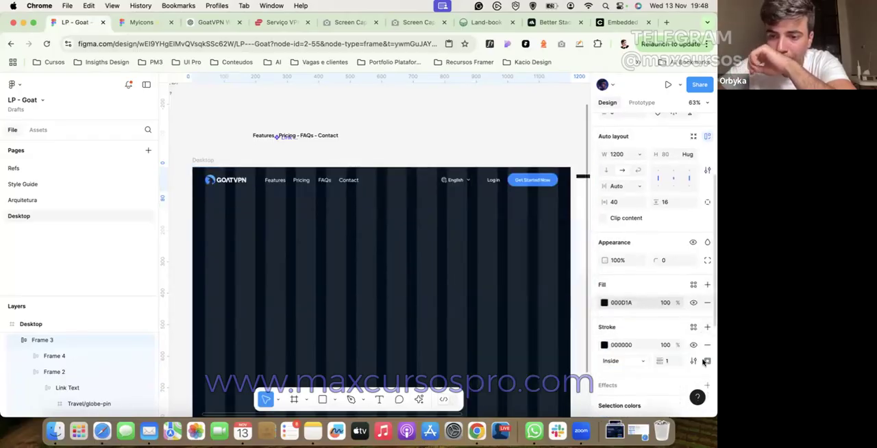
{"action": "left_click", "coordinate": [707, 361]}
{"action": "left_click", "coordinate": [685, 358]}
{"action": "left_click", "coordinate": [605, 345]}
{"action": "left_click_drag", "start_coordinate": [521, 227], "coordinate": [415, 141]}
{"action": "left_click", "coordinate": [664, 346]}
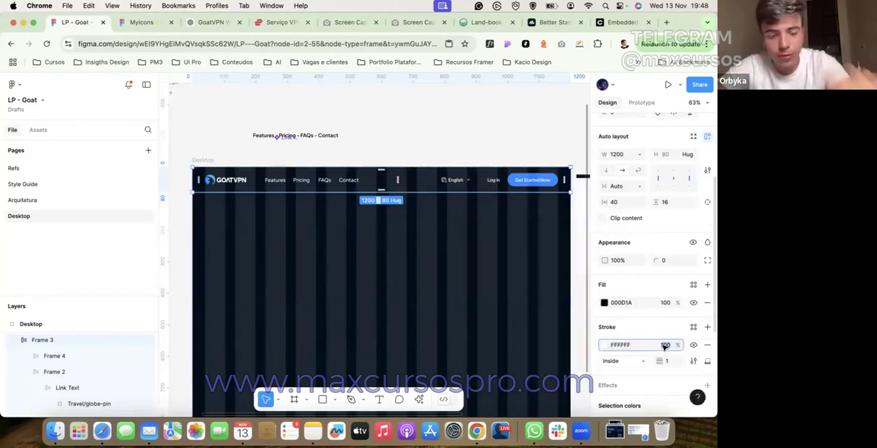
Step: Hide the layout grids and the editor interface to review the header up close
{"action": "left_click", "coordinate": [510, 127]}
{"action": "key", "text": "ctrl+g"}
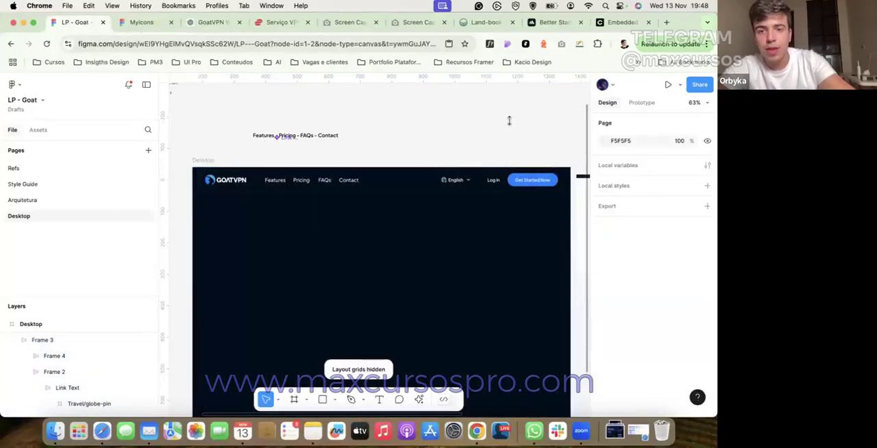
{"action": "scroll", "coordinate": [381, 151], "scroll_direction": "up", "scroll_amount": 3}
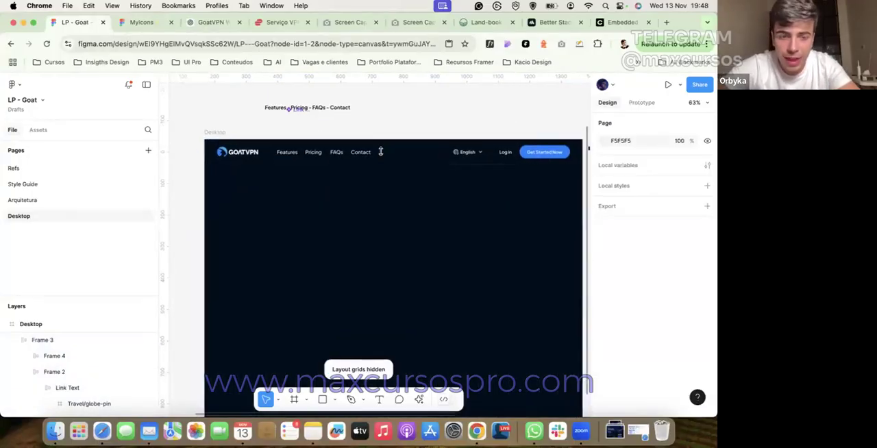
{"action": "right_click", "coordinate": [387, 109]}
{"action": "left_click", "coordinate": [411, 135]}
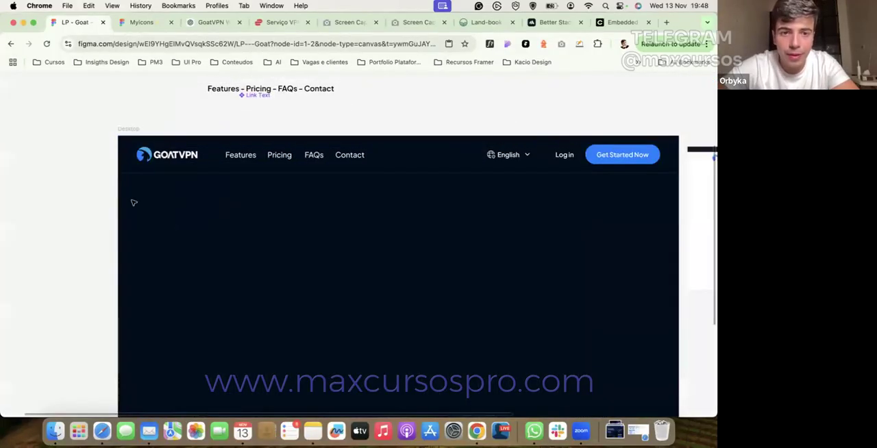
{"action": "scroll", "coordinate": [134, 202], "scroll_direction": "up", "scroll_amount": 1}
{"action": "scroll", "coordinate": [134, 203], "scroll_direction": "up", "scroll_amount": 2}
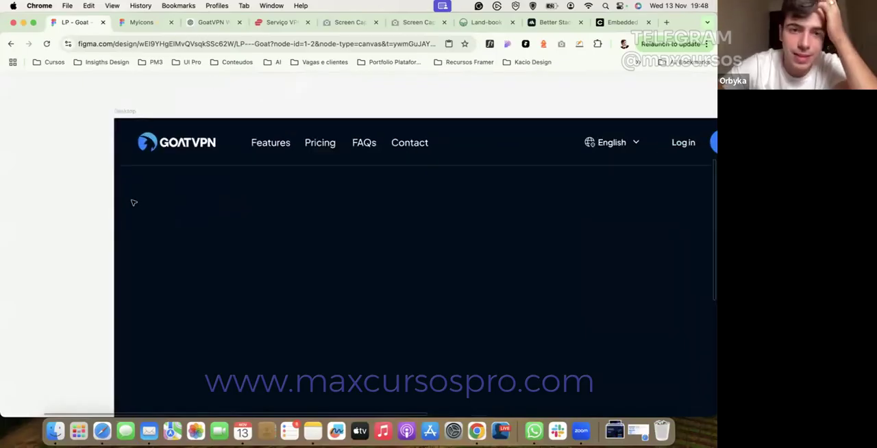
{"action": "scroll", "coordinate": [226, 178], "scroll_direction": "right", "scroll_amount": 2}
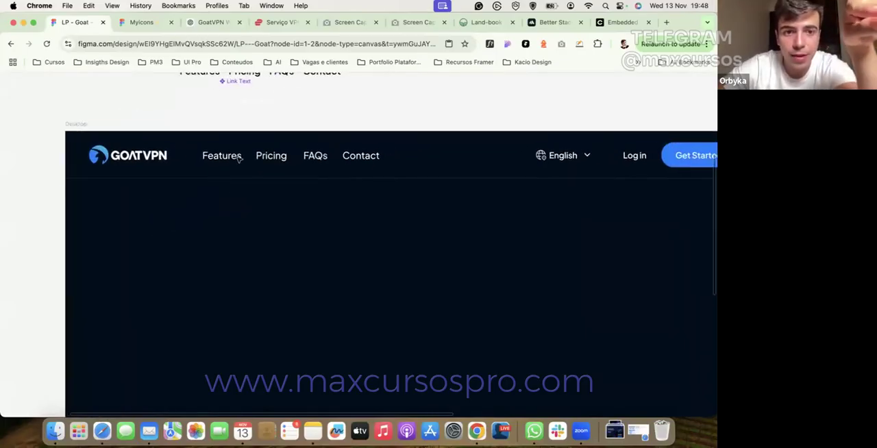
Step: Restore the editor interface and set the spacing between the logo and the navigation links to 56
{"action": "right_click", "coordinate": [462, 100]}
{"action": "left_click", "coordinate": [489, 128]}
{"action": "left_click", "coordinate": [352, 151]}
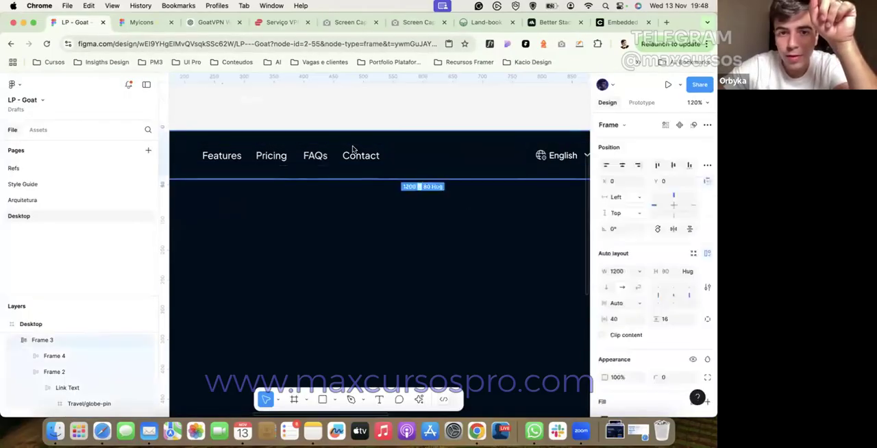
{"action": "key", "text": "shift+Up"}
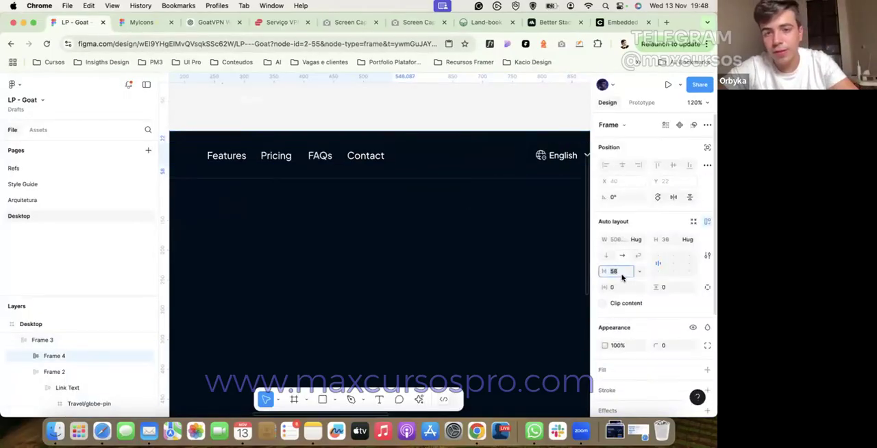
Step: Switch the browser window to full screen and narrow the layers sidebar
{"action": "left_click", "coordinate": [415, 124]}
{"action": "left_click", "coordinate": [33, 23]}
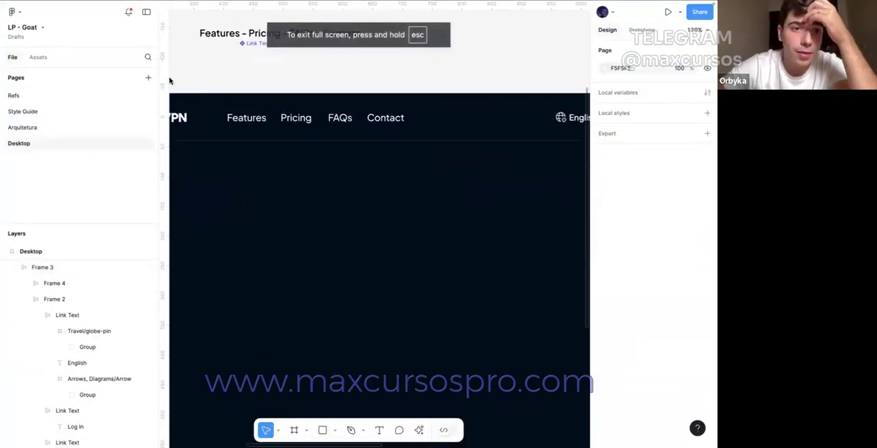
{"action": "left_click_drag", "start_coordinate": [158, 73], "coordinate": [121, 71]}
Step: Hide the editor interface and review the header across its full width, including the language selector and buttons
{"action": "right_click", "coordinate": [165, 63]}
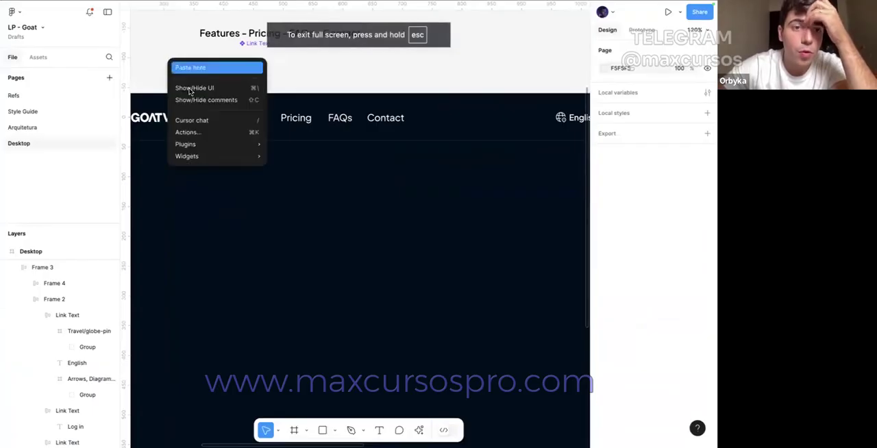
{"action": "left_click", "coordinate": [190, 89]}
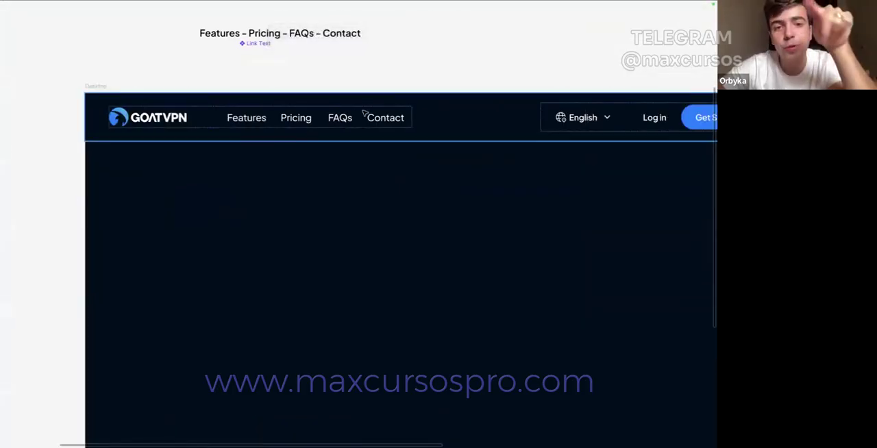
{"action": "scroll", "coordinate": [397, 113], "scroll_direction": "right", "scroll_amount": 5}
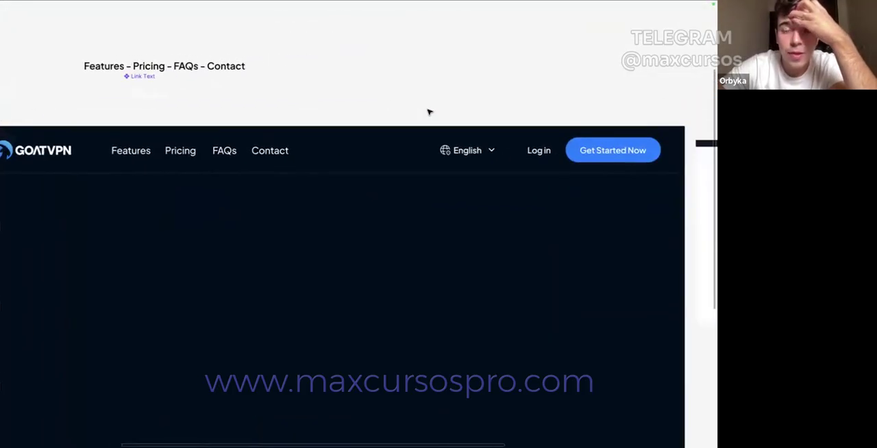
Step: Restore the editor interface and set the English button's horizontal padding to 8
{"action": "left_click", "coordinate": [493, 150]}
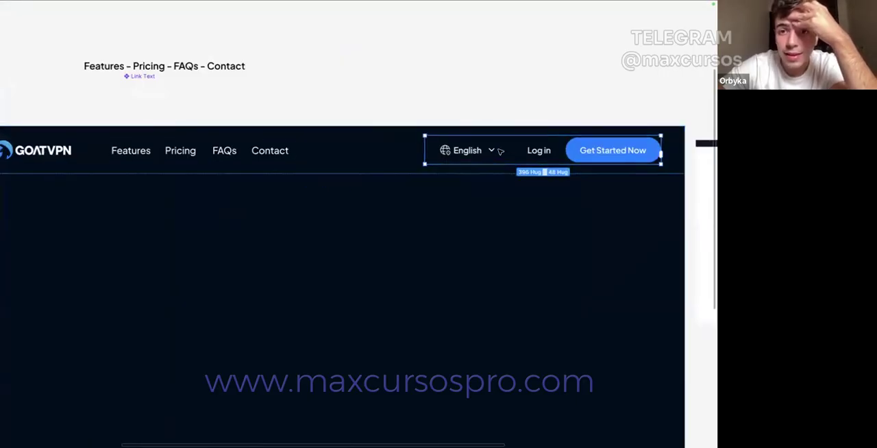
{"action": "right_click", "coordinate": [485, 91]}
{"action": "left_click", "coordinate": [508, 117]}
{"action": "scroll", "coordinate": [506, 182], "scroll_direction": "right", "scroll_amount": 3}
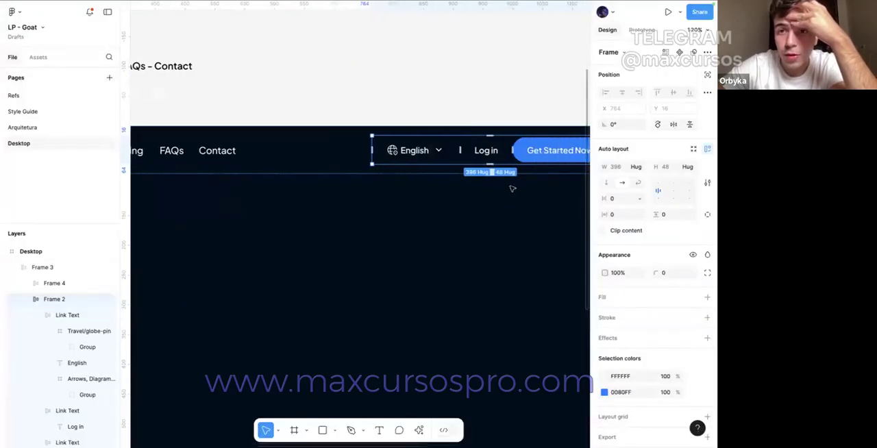
{"action": "left_click", "coordinate": [376, 161]}
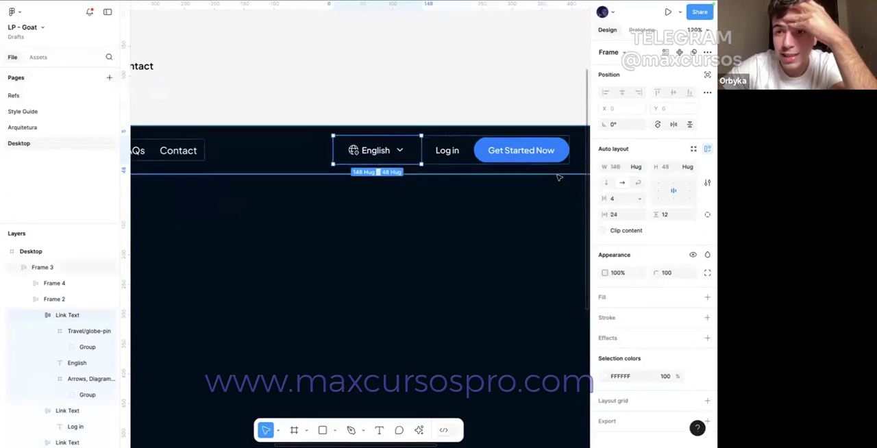
{"action": "left_click", "coordinate": [611, 216]}
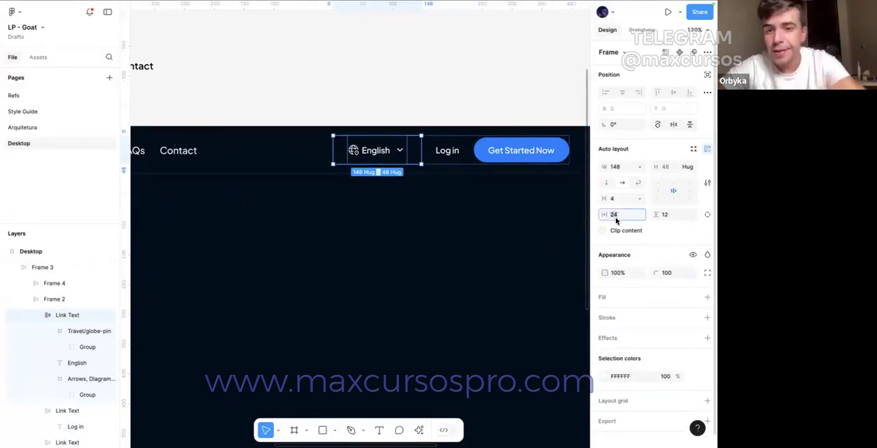
{"action": "type", "text": "16"}
{"action": "key", "text": "Return"}
{"action": "type", "text": "8"}
{"action": "key", "text": "Return"}
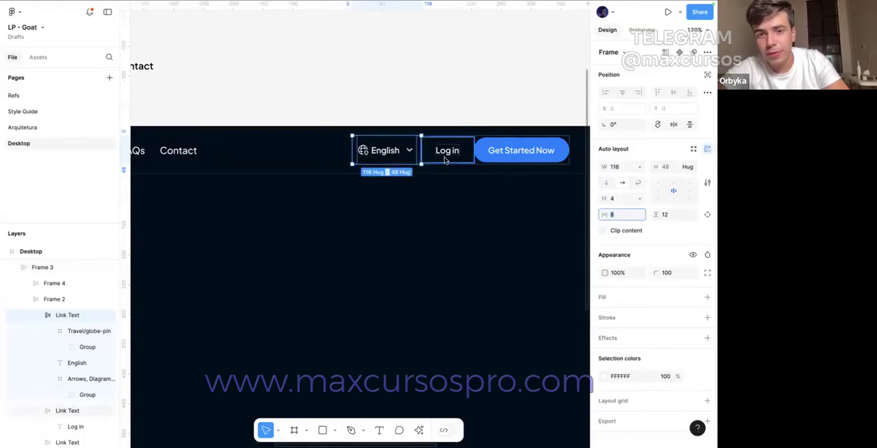
{"action": "key", "text": "Escape"}
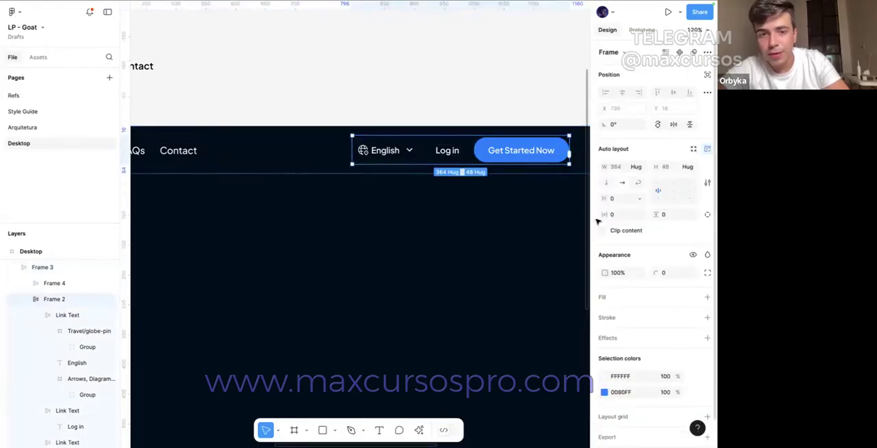
Step: Check the English button's padding and the layout settings of the button group that contains it
{"action": "key", "text": "Escape"}
{"action": "left_click", "coordinate": [373, 157]}
{"action": "left_click", "coordinate": [385, 149]}
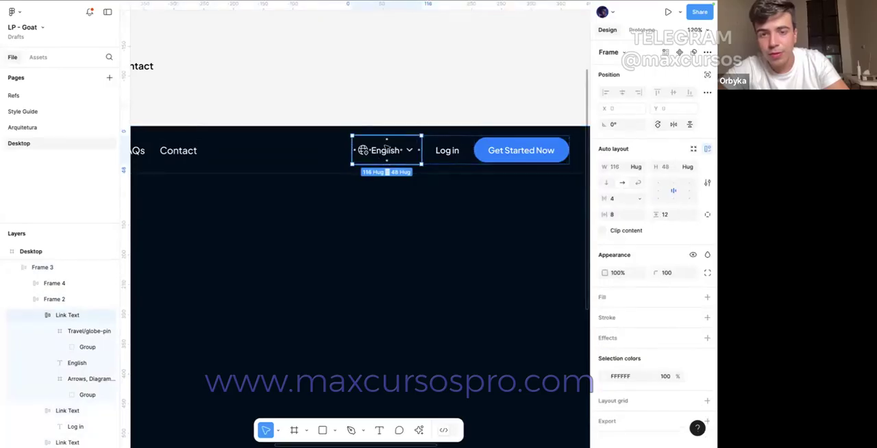
{"action": "key", "text": "Escape"}
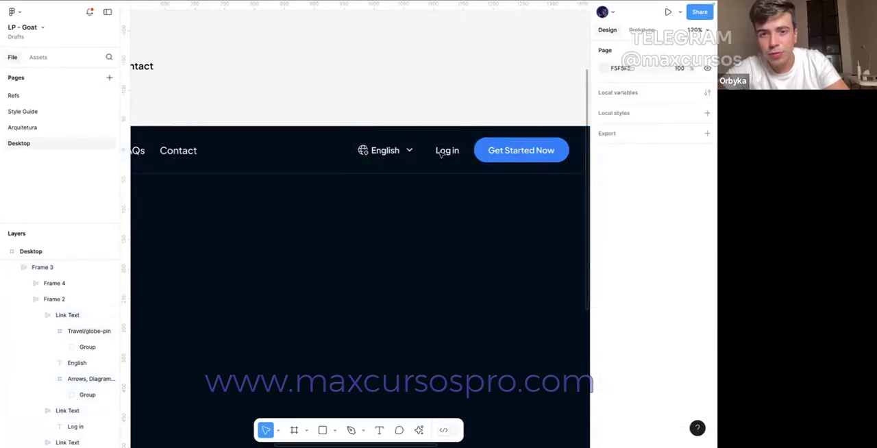
{"action": "scroll", "coordinate": [419, 108], "scroll_direction": "down", "scroll_amount": 5}
{"action": "left_click", "coordinate": [502, 159]}
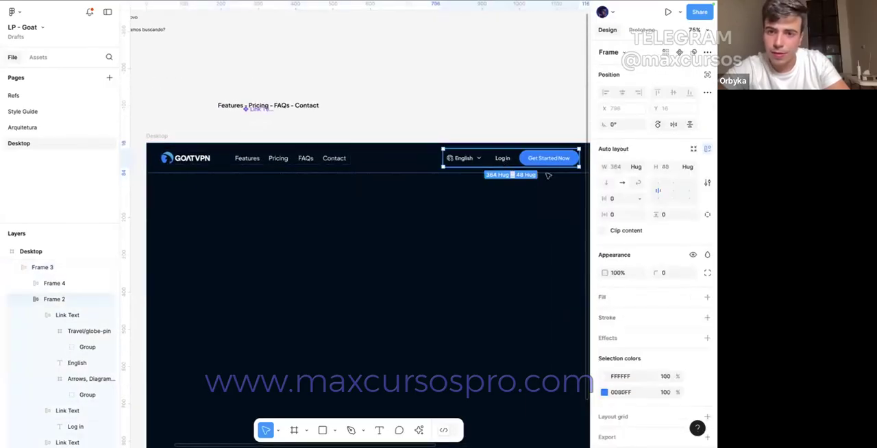
Step: Remove the horizontal padding from the English button in the header
{"action": "left_click", "coordinate": [504, 160]}
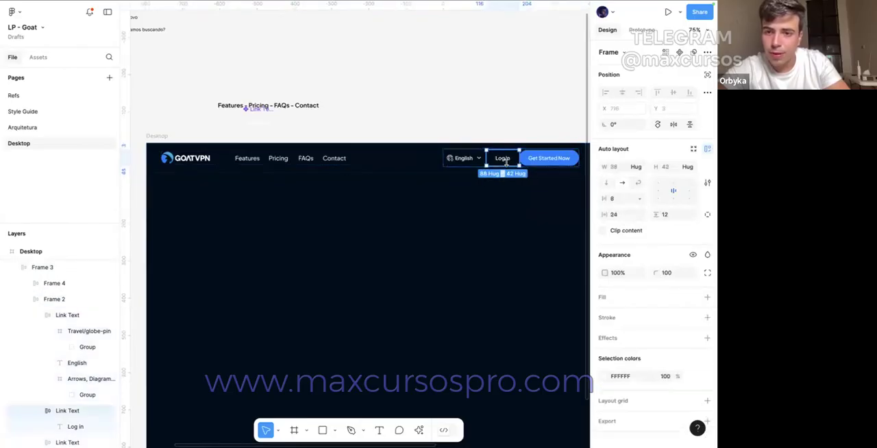
{"action": "left_click", "coordinate": [470, 162]}
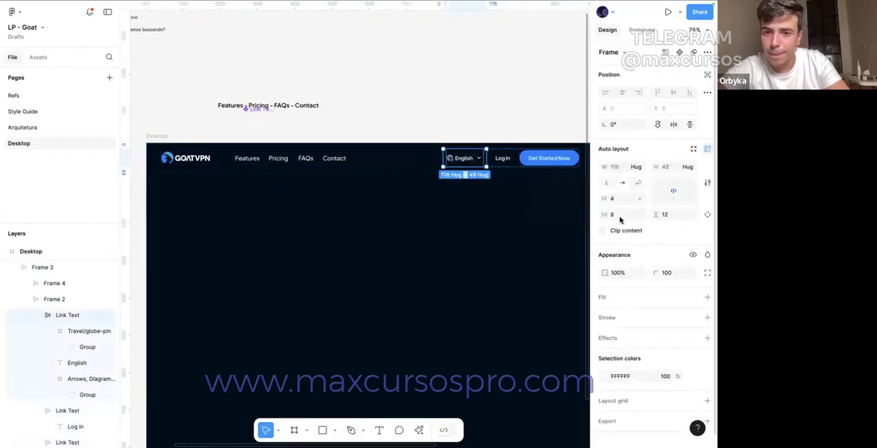
{"action": "left_click", "coordinate": [451, 94]}
Step: Inspect the spacing between the English, Log in and Get Started Now buttons up close
{"action": "left_click", "coordinate": [502, 158]}
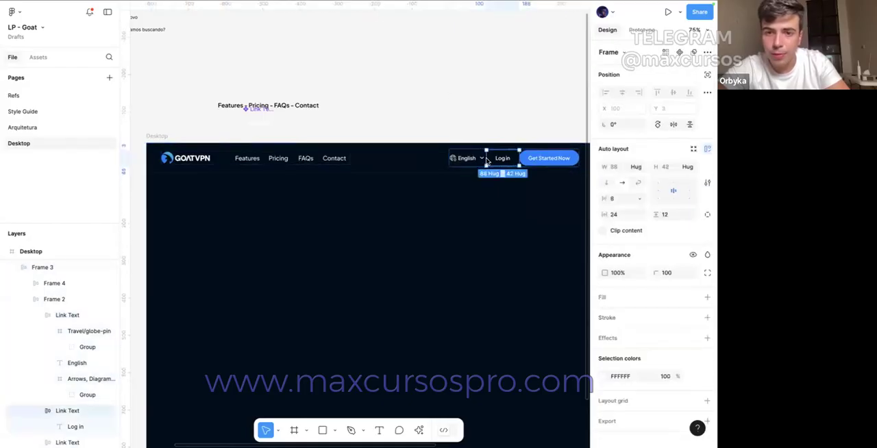
{"action": "scroll", "coordinate": [494, 159], "scroll_direction": "up", "scroll_amount": 5}
{"action": "left_click", "coordinate": [518, 126]}
{"action": "scroll", "coordinate": [517, 126], "scroll_direction": "right", "scroll_amount": 1}
{"action": "scroll", "coordinate": [517, 126], "scroll_direction": "up", "scroll_amount": 1}
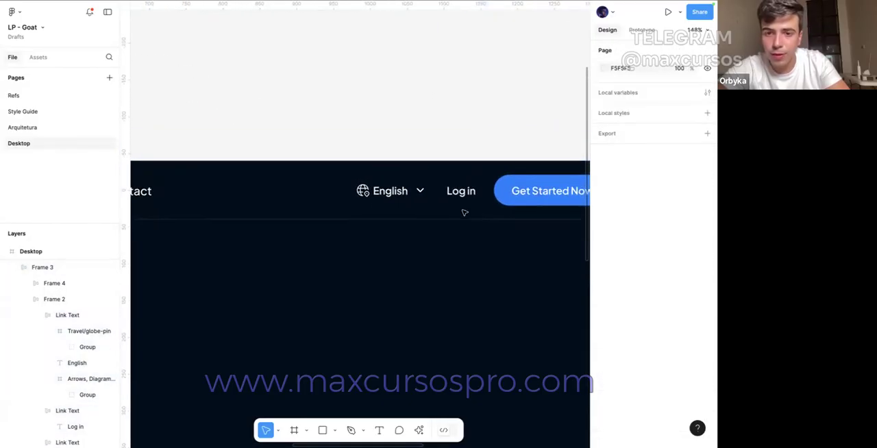
{"action": "double_click", "coordinate": [464, 209]}
{"action": "left_click", "coordinate": [453, 150]}
{"action": "scroll", "coordinate": [454, 150], "scroll_direction": "down", "scroll_amount": 3}
Step: Try a height of 40 on the Get Started Now button and undo it
{"action": "double_click", "coordinate": [511, 180]}
{"action": "double_click", "coordinate": [511, 180]}
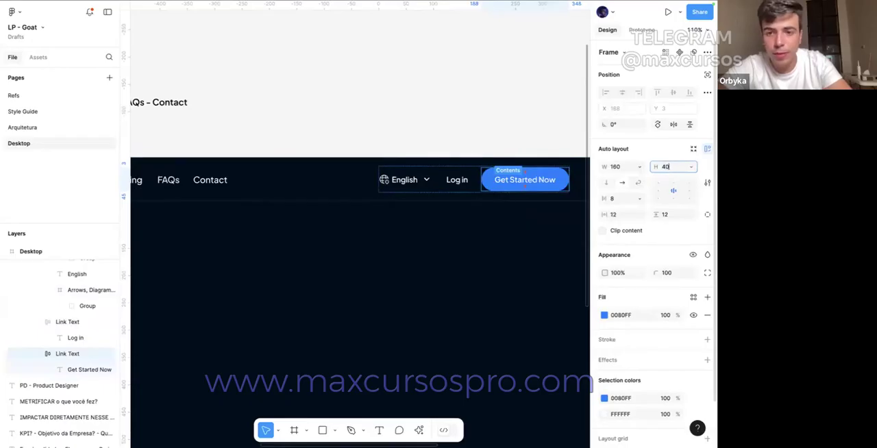
{"action": "left_click", "coordinate": [528, 122]}
{"action": "key", "text": "super+z"}
Step: Set the Get Started Now button's vertical padding to 10 and its height to 40
{"action": "left_click", "coordinate": [677, 217]}
{"action": "type", "text": "10"}
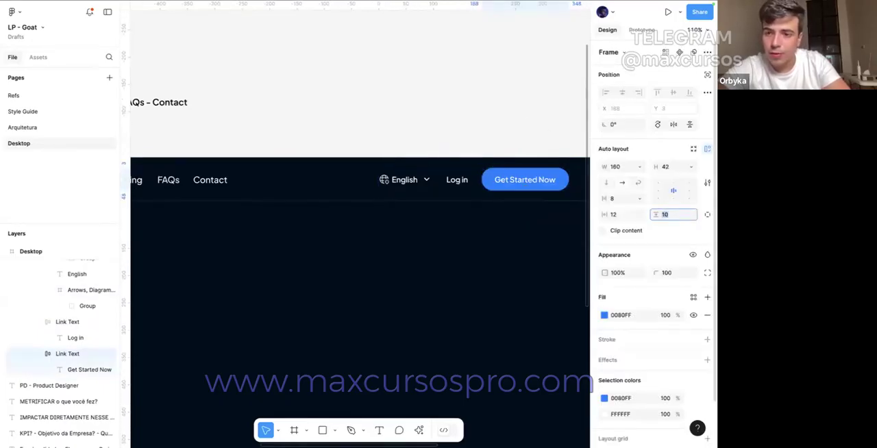
{"action": "left_click", "coordinate": [693, 166]}
{"action": "left_click", "coordinate": [673, 179]}
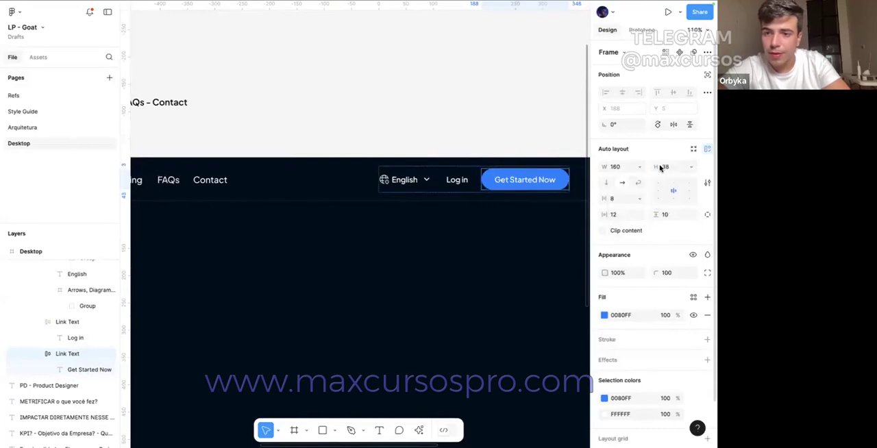
{"action": "type", "text": "40"}
{"action": "key", "text": "Return"}
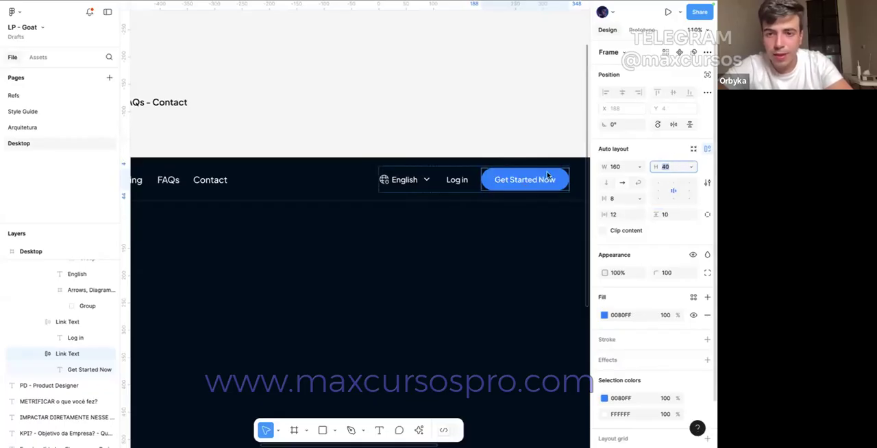
Step: Review the header's button group and the full header frame against the whole Desktop frame
{"action": "left_click", "coordinate": [501, 153]}
{"action": "scroll", "coordinate": [489, 161], "scroll_direction": "down", "scroll_amount": 2}
{"action": "left_click", "coordinate": [472, 179]}
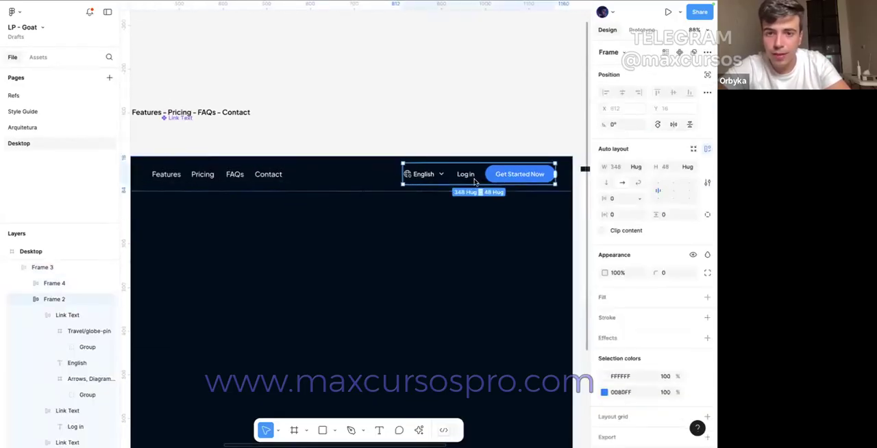
{"action": "left_click", "coordinate": [469, 142]}
{"action": "scroll", "coordinate": [468, 147], "scroll_direction": "down", "scroll_amount": 5}
{"action": "scroll", "coordinate": [466, 175], "scroll_direction": "left", "scroll_amount": 1}
{"action": "left_click", "coordinate": [447, 159]}
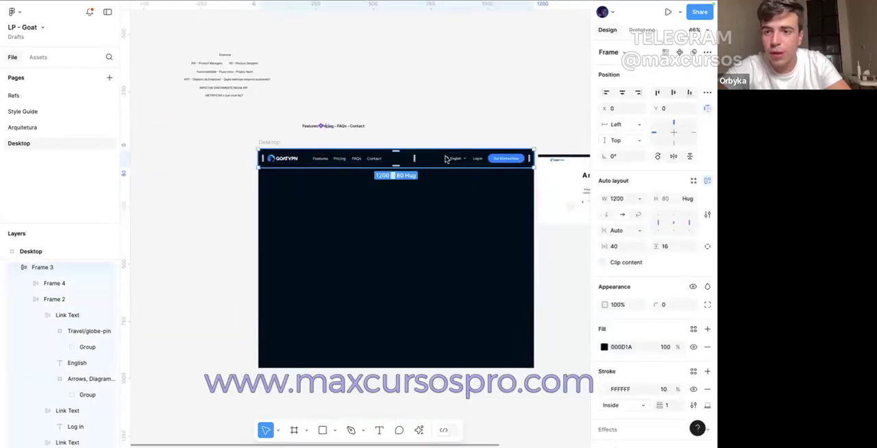
{"action": "left_click", "coordinate": [434, 122]}
{"action": "scroll", "coordinate": [370, 144], "scroll_direction": "up", "scroll_amount": 3}
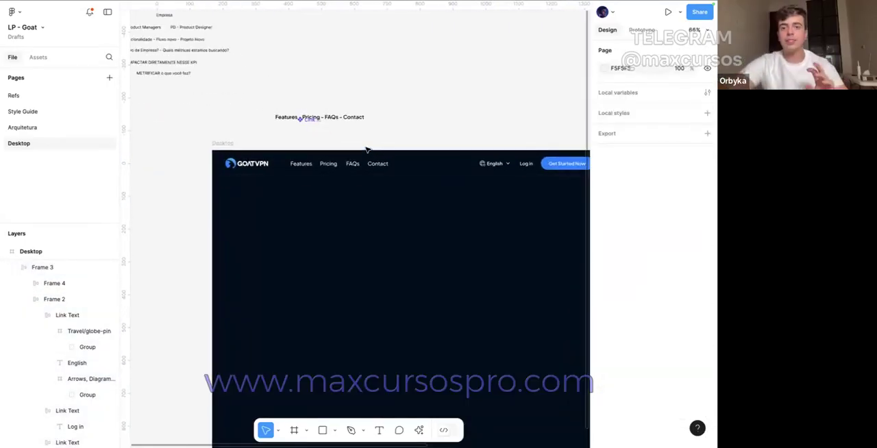
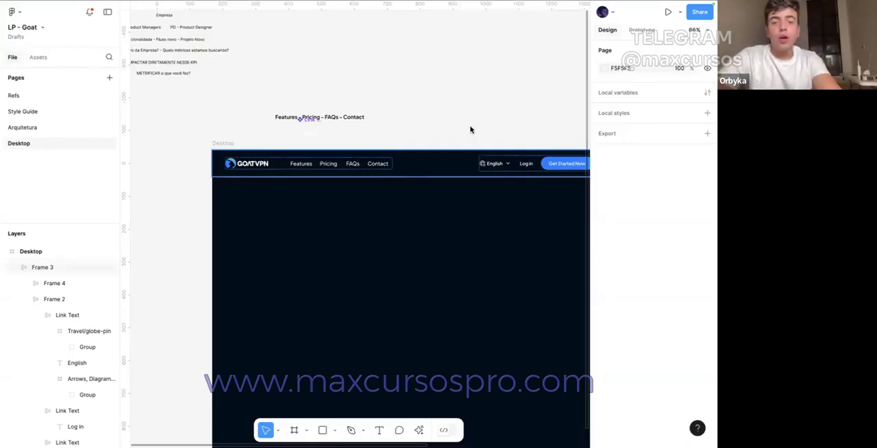
Step: Copy the hero section's purpose note from the Arquitetura page and place it beside the Desktop frame on the Desktop page
{"action": "scroll", "coordinate": [474, 107], "scroll_direction": "right", "scroll_amount": 5}
{"action": "scroll", "coordinate": [474, 107], "scroll_direction": "left", "scroll_amount": 4}
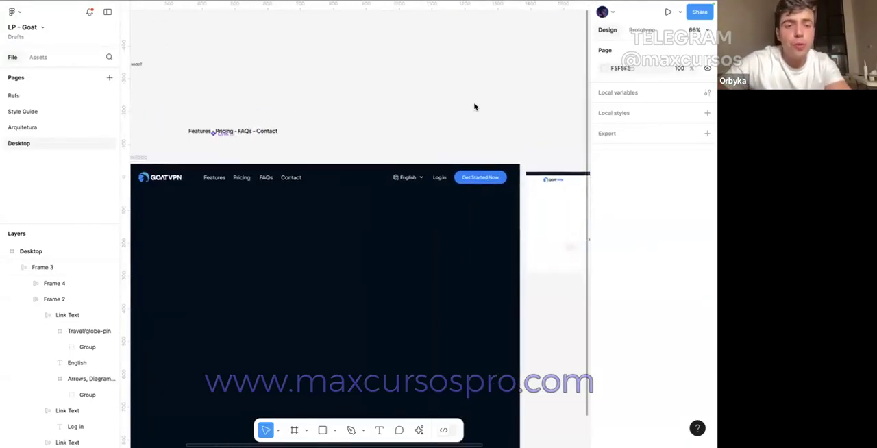
{"action": "left_click", "coordinate": [71, 131]}
{"action": "left_click", "coordinate": [34, 149]}
{"action": "key", "text": "ctrl+v"}
{"action": "scroll", "coordinate": [308, 192], "scroll_direction": "down", "scroll_amount": 2}
{"action": "left_click_drag", "start_coordinate": [325, 210], "coordinate": [132, 215]}
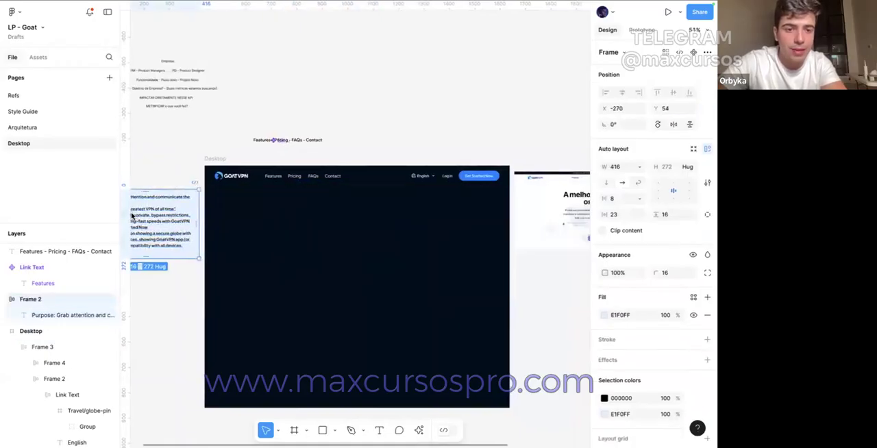
Step: Copy the headline "The greatest VPN of all time" from the note into a new text layer inside the Desktop frame
{"action": "scroll", "coordinate": [165, 216], "scroll_direction": "up", "scroll_amount": 5}
{"action": "double_click", "coordinate": [199, 219]}
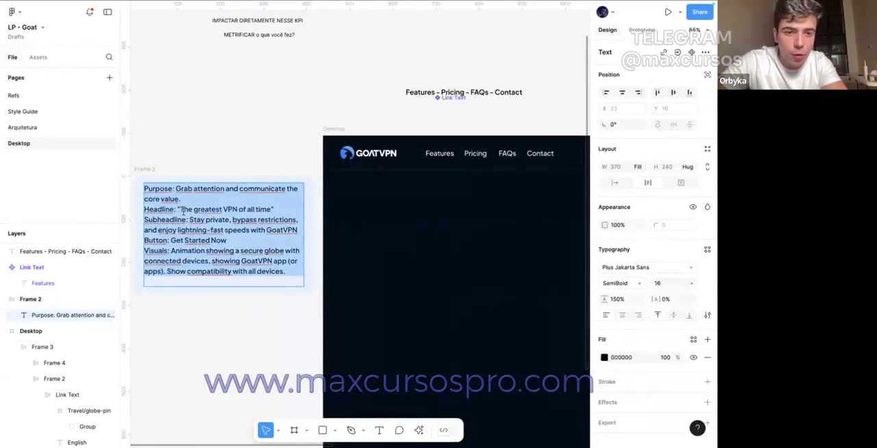
{"action": "left_click_drag", "start_coordinate": [178, 209], "coordinate": [272, 208]}
{"action": "key", "text": "ctrl+c"}
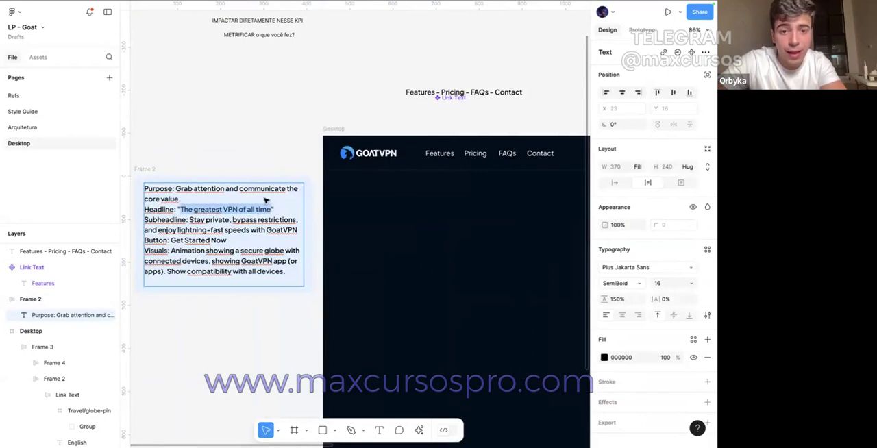
{"action": "left_click", "coordinate": [250, 152]}
{"action": "left_click", "coordinate": [250, 153]}
{"action": "scroll", "coordinate": [375, 269], "scroll_direction": "right", "scroll_amount": 1}
{"action": "scroll", "coordinate": [375, 269], "scroll_direction": "right", "scroll_amount": 2}
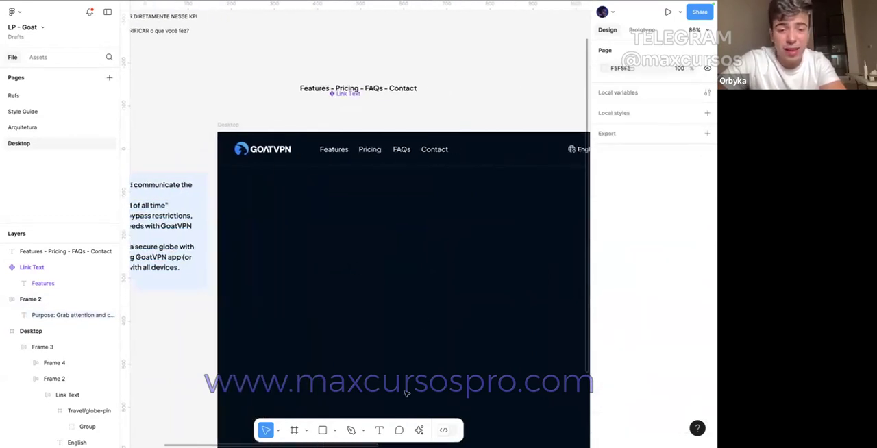
{"action": "left_click", "coordinate": [379, 429]}
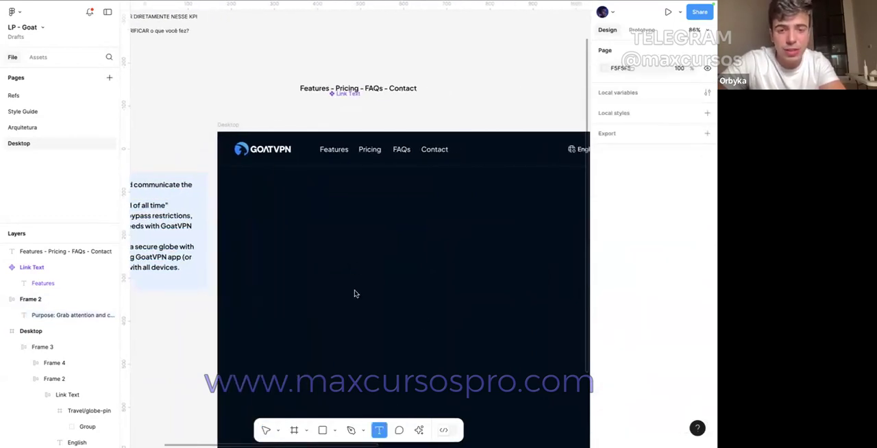
{"action": "left_click", "coordinate": [345, 279]}
{"action": "key", "text": "ctrl+v"}
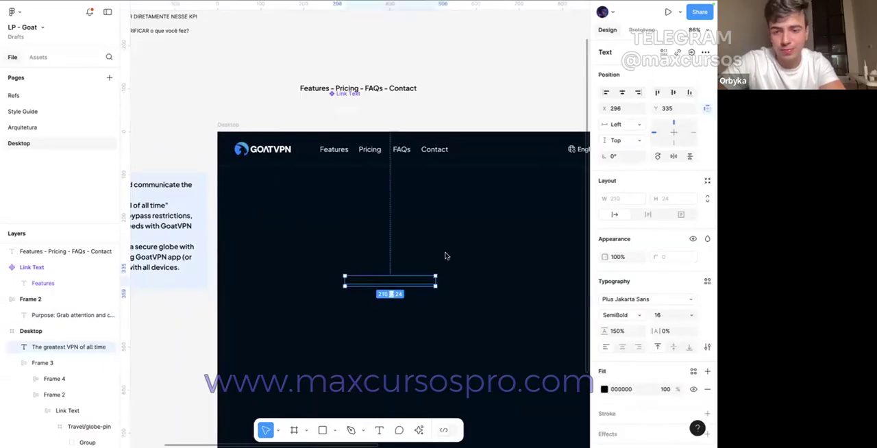
Step: Make the headline text white (FFFFFF) and set its font size to 80
{"action": "left_click", "coordinate": [603, 389]}
{"action": "left_click_drag", "start_coordinate": [481, 272], "coordinate": [470, 197]}
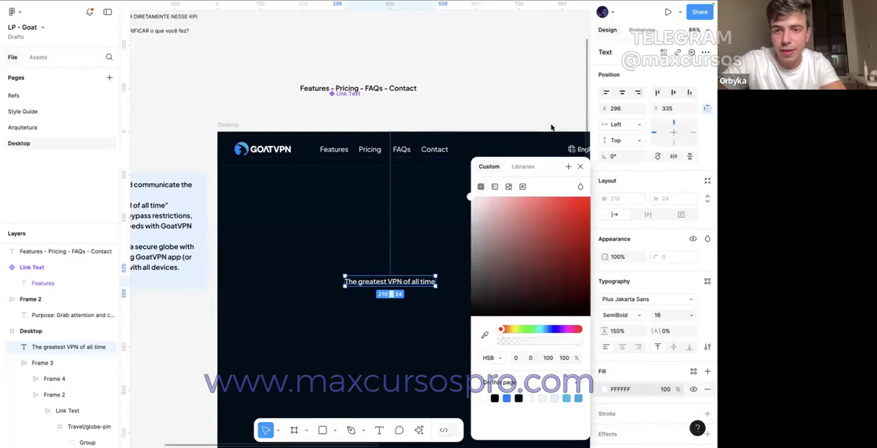
{"action": "left_click", "coordinate": [672, 316]}
{"action": "type", "text": "80"}
{"action": "key", "text": "Return"}
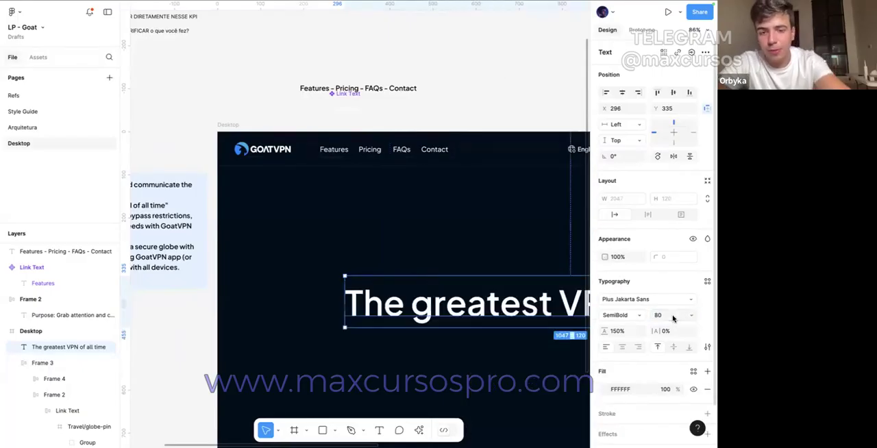
Step: Set the headline's letter spacing to -2% and its line height to 120%
{"action": "scroll", "coordinate": [535, 313], "scroll_direction": "down", "scroll_amount": 3}
{"action": "scroll", "coordinate": [548, 322], "scroll_direction": "right", "scroll_amount": 3}
{"action": "left_click", "coordinate": [666, 332]}
{"action": "type", "text": "-2"}
{"action": "key", "text": "Return"}
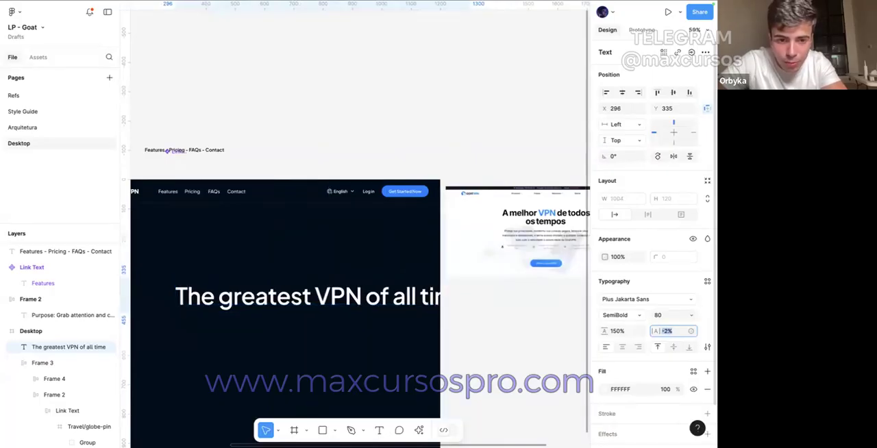
{"action": "left_click", "coordinate": [613, 331]}
{"action": "type", "text": "1"}
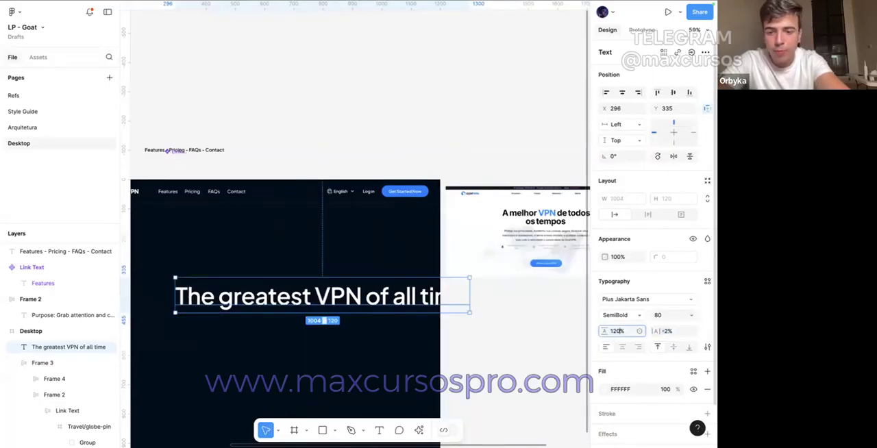
{"action": "type", "text": "20"}
{"action": "key", "text": "Return"}
Step: Narrow the headline's text box to 600 wide so it wraps onto two lines, and set the line height to 110%
{"action": "left_click_drag", "start_coordinate": [470, 298], "coordinate": [352, 322]}
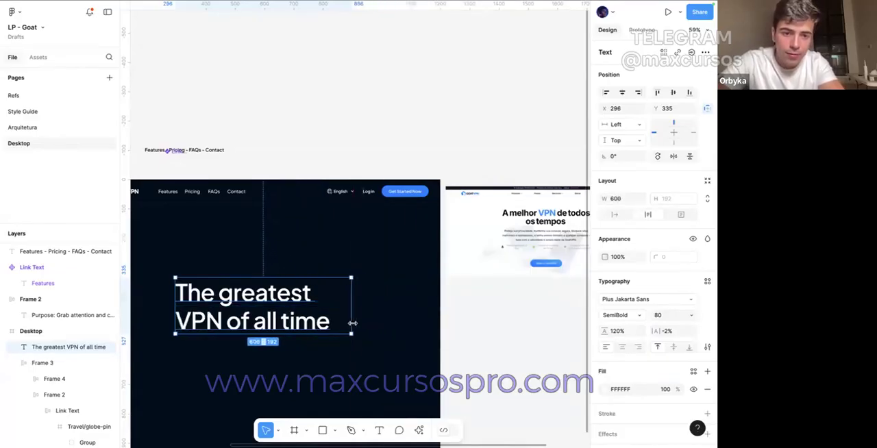
{"action": "scroll", "coordinate": [352, 322], "scroll_direction": "left", "scroll_amount": 2}
{"action": "left_click", "coordinate": [617, 331]}
{"action": "key", "text": "shift+Down"}
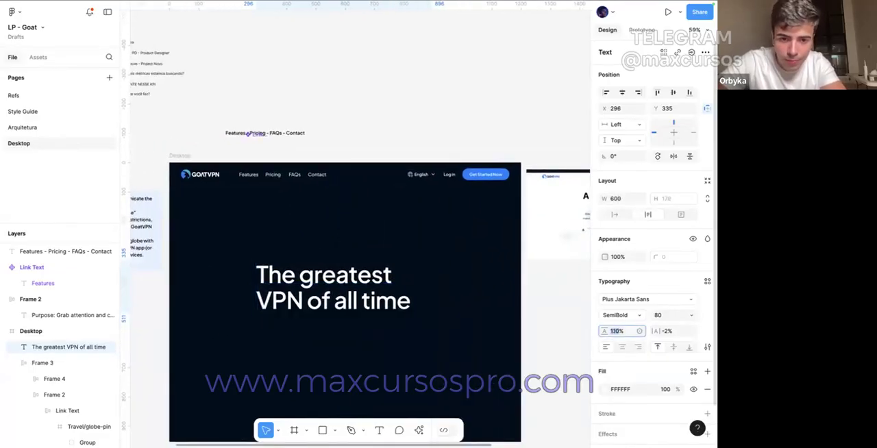
{"action": "left_click", "coordinate": [446, 325]}
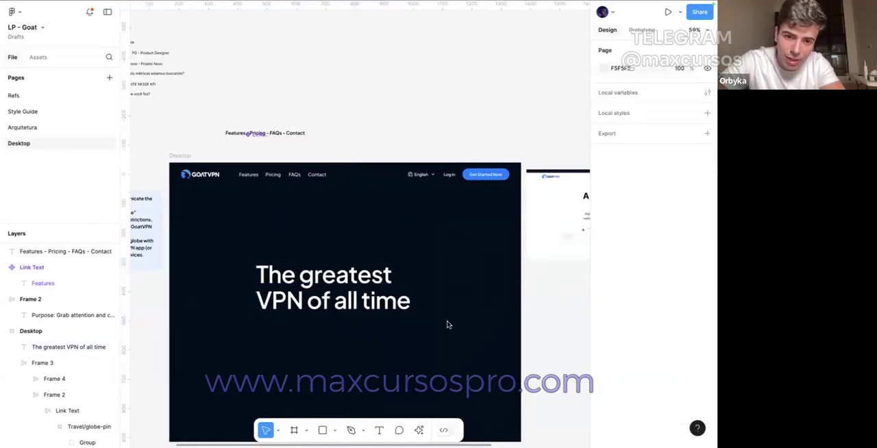
Step: Tighten the headline's text box to 540 wide and move it below the header logo at X 40, Y 141
{"action": "left_click", "coordinate": [414, 292]}
{"action": "left_click_drag", "start_coordinate": [432, 284], "coordinate": [414, 284]}
{"action": "scroll", "coordinate": [473, 206], "scroll_direction": "right", "scroll_amount": 5}
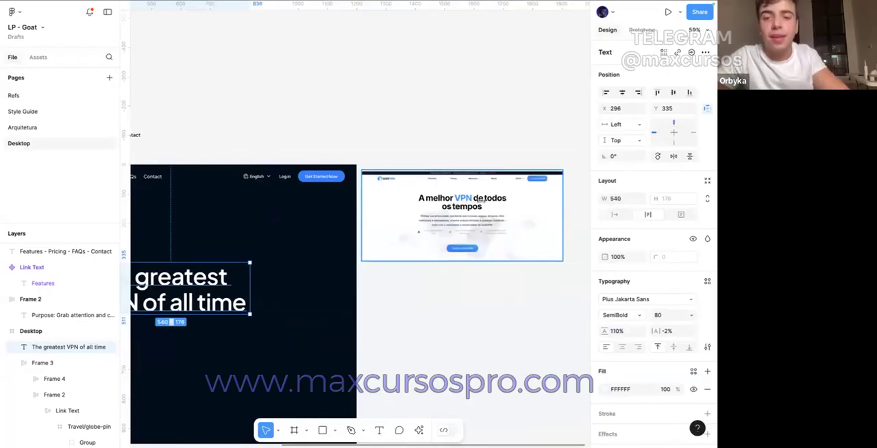
{"action": "scroll", "coordinate": [270, 249], "scroll_direction": "left", "scroll_amount": 5}
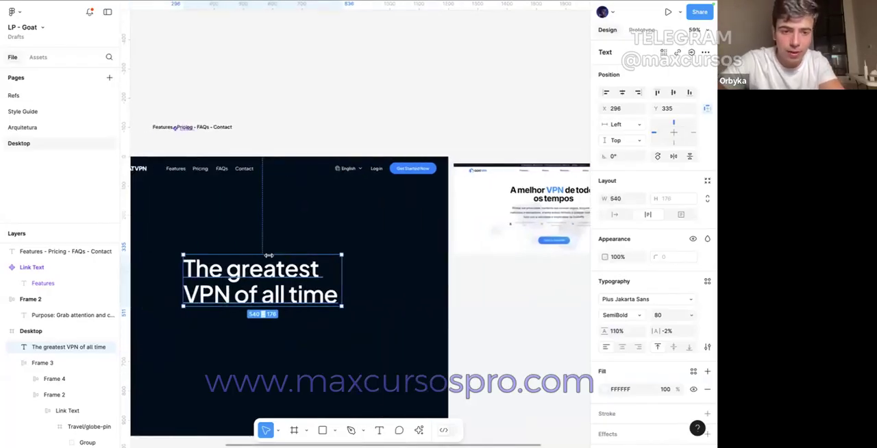
{"action": "left_click_drag", "start_coordinate": [339, 293], "coordinate": [302, 238]}
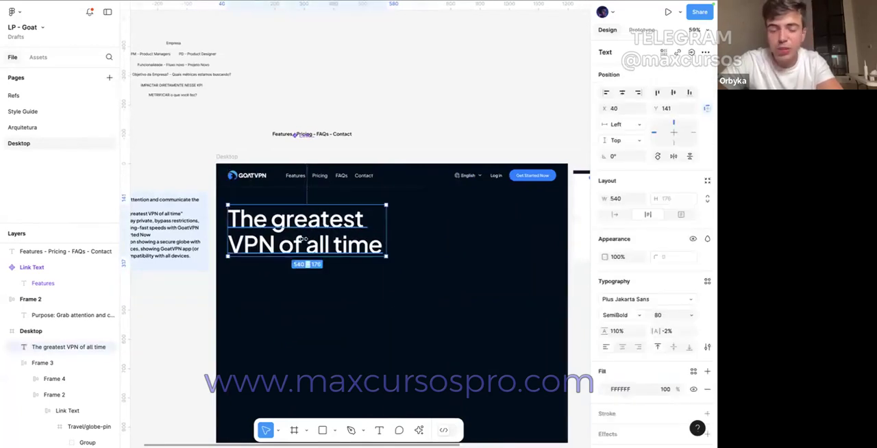
Step: Copy the subheadline sentence "Stay private, bypass restrictions, and enjoy lightning-fast speeds with GoatVPN" from the note
{"action": "left_click", "coordinate": [291, 302]}
{"action": "scroll", "coordinate": [291, 302], "scroll_direction": "left", "scroll_amount": 1}
{"action": "scroll", "coordinate": [273, 300], "scroll_direction": "left", "scroll_amount": 1}
{"action": "double_click", "coordinate": [218, 222]}
{"action": "scroll", "coordinate": [216, 219], "scroll_direction": "up", "scroll_amount": 3}
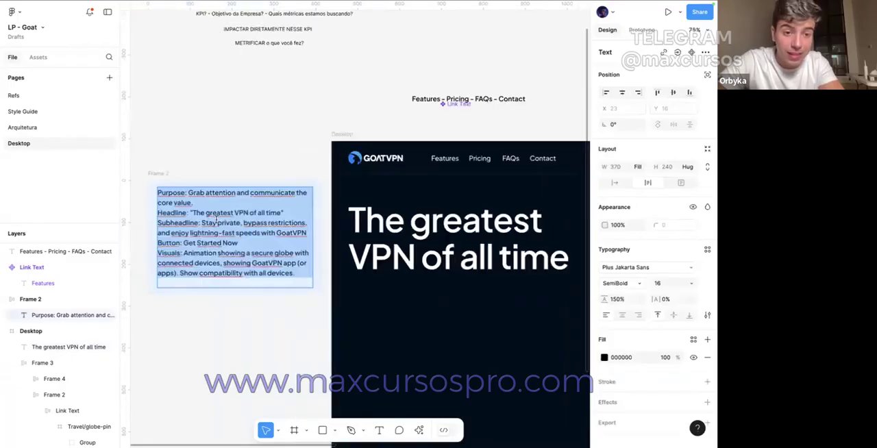
{"action": "left_click_drag", "start_coordinate": [202, 218], "coordinate": [308, 233]}
{"action": "key", "text": "ctrl+c"}
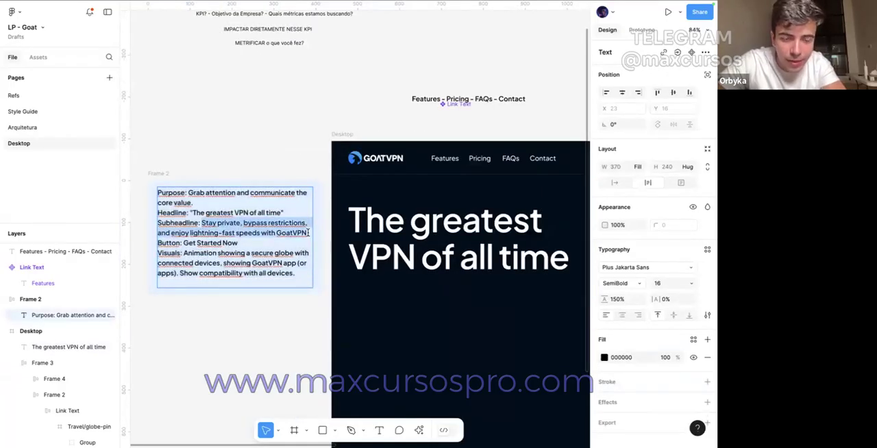
Step: Duplicate the headline directly below itself and set the copy's font weight to Regular
{"action": "left_click", "coordinate": [408, 295]}
{"action": "scroll", "coordinate": [408, 295], "scroll_direction": "down", "scroll_amount": 2}
{"action": "left_click_drag", "start_coordinate": [407, 269], "coordinate": [407, 347]}
{"action": "left_click", "coordinate": [610, 313]}
{"action": "left_click", "coordinate": [617, 292]}
Step: Set the duplicated text's line height to 150% and its font size to 24
{"action": "left_click", "coordinate": [616, 331]}
{"action": "type", "text": "150"}
{"action": "key", "text": "Return"}
{"action": "left_click", "coordinate": [661, 314]}
{"action": "type", "text": "24"}
{"action": "key", "text": "Return"}
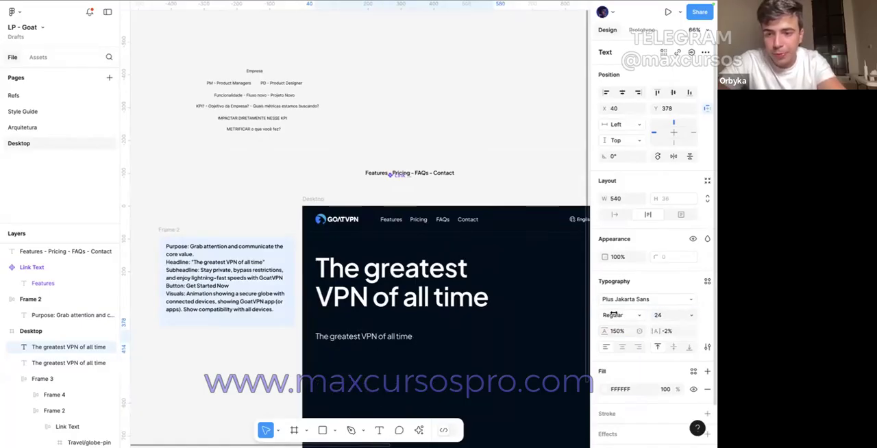
Step: Replace the duplicated text with the copied subheadline and set its white fill to 70% opacity
{"action": "left_click", "coordinate": [421, 339]}
{"action": "double_click", "coordinate": [403, 338]}
{"action": "key", "text": "ctrl+v"}
{"action": "key", "text": "Escape"}
{"action": "left_click", "coordinate": [661, 389]}
{"action": "type", "text": "70"}
{"action": "key", "text": "Return"}
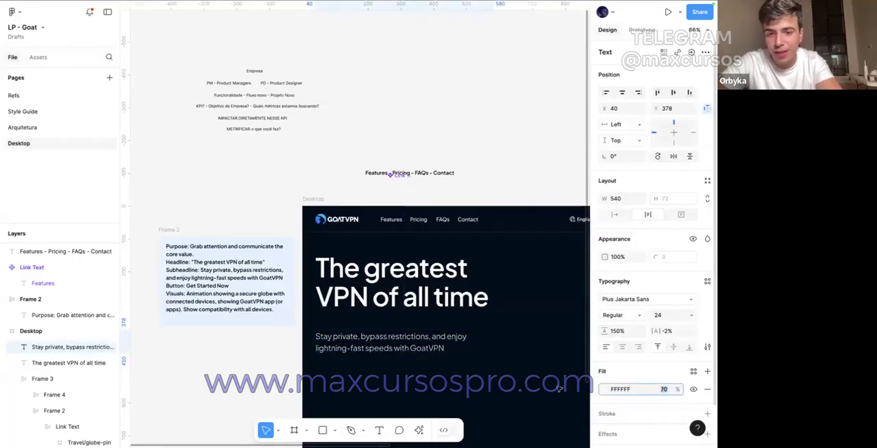
{"action": "key", "text": "Escape"}
{"action": "scroll", "coordinate": [399, 274], "scroll_direction": "down", "scroll_amount": 3}
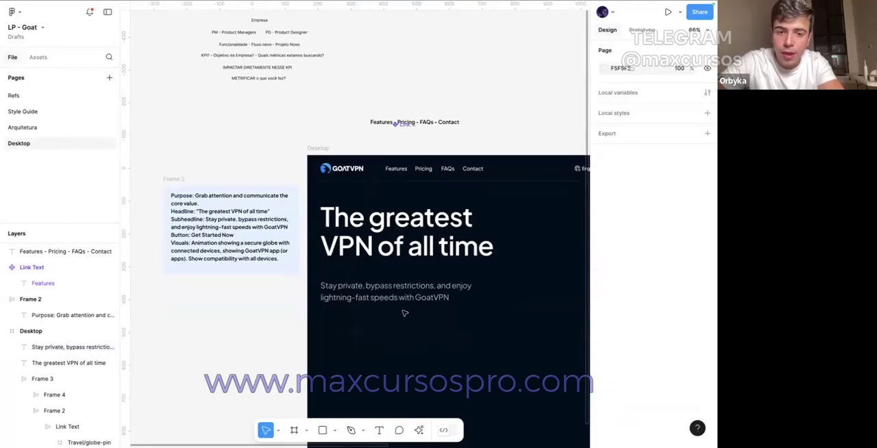
Step: Select the headline and subheadline together and wrap them in a vertical auto layout frame
{"action": "left_click", "coordinate": [395, 241]}
{"action": "left_click", "coordinate": [395, 288]}
{"action": "left_click", "coordinate": [400, 233]}
{"action": "left_click", "coordinate": [395, 291]}
{"action": "left_click", "coordinate": [399, 236]}
{"action": "left_click", "coordinate": [395, 296], "text": "shift"}
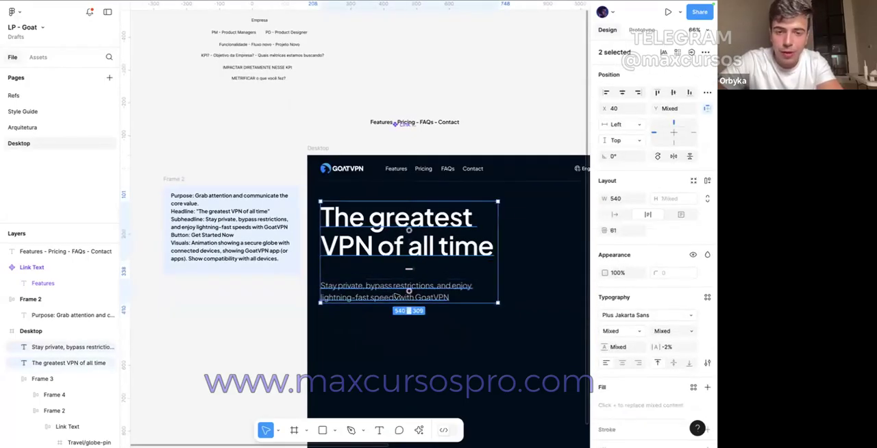
{"action": "key", "text": "shift+a"}
{"action": "key", "text": "1"}
{"action": "key", "text": "6"}
{"action": "key", "text": "Return"}
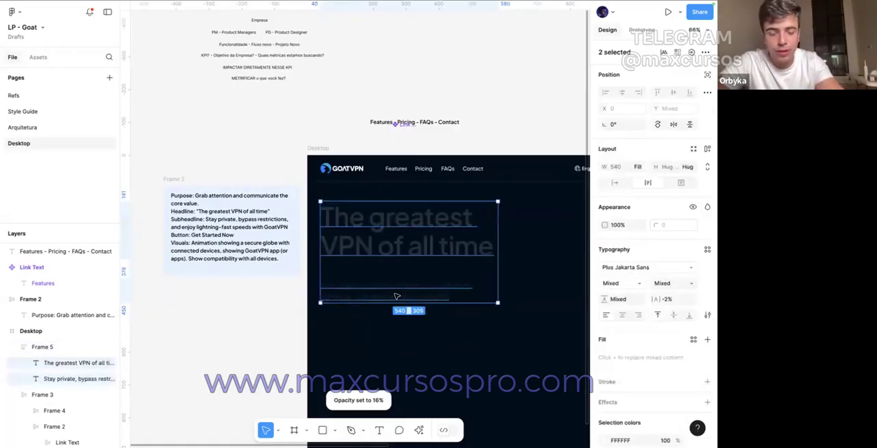
{"action": "key", "text": "ctrl+z"}
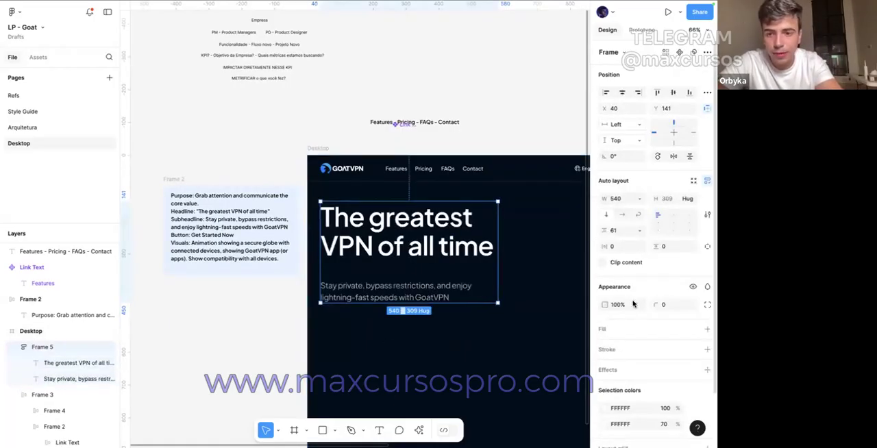
Step: Set the gap between the headline and subheadline in their auto layout frame to 16
{"action": "left_click", "coordinate": [613, 230]}
{"action": "type", "text": "16"}
{"action": "key", "text": "Return"}
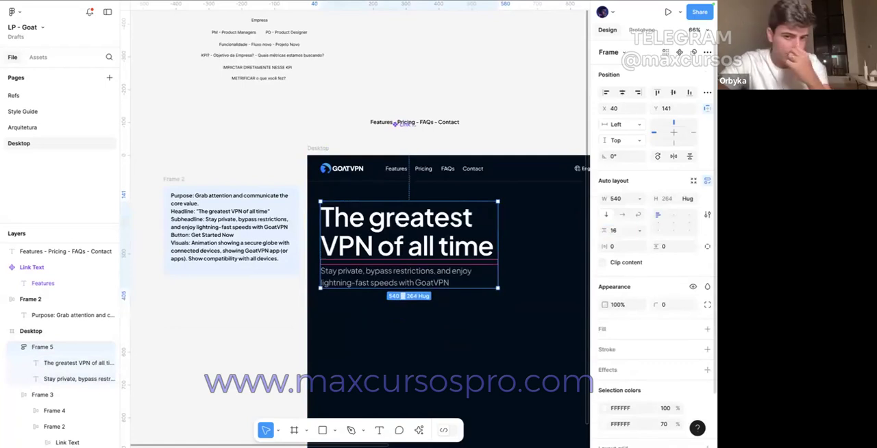
{"action": "left_click", "coordinate": [474, 306]}
Step: Duplicate the header's Log in and Get Started Now buttons into the hero area below the subheadline
{"action": "scroll", "coordinate": [474, 306], "scroll_direction": "right", "scroll_amount": 1}
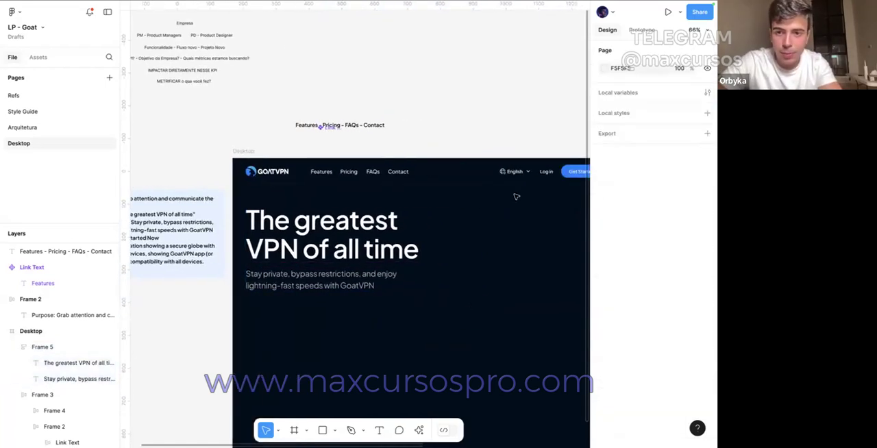
{"action": "scroll", "coordinate": [516, 196], "scroll_direction": "right", "scroll_amount": 1}
{"action": "left_click", "coordinate": [515, 168]}
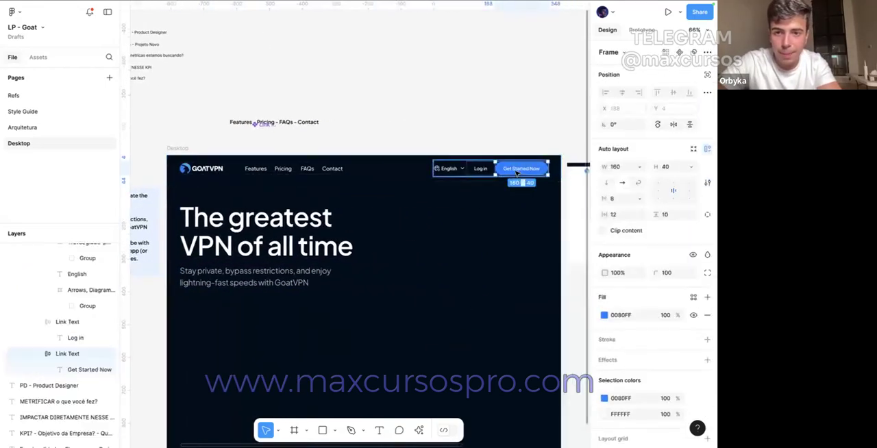
{"action": "left_click", "coordinate": [482, 170], "text": "shift"}
{"action": "left_click_drag", "start_coordinate": [481, 169], "coordinate": [269, 332]}
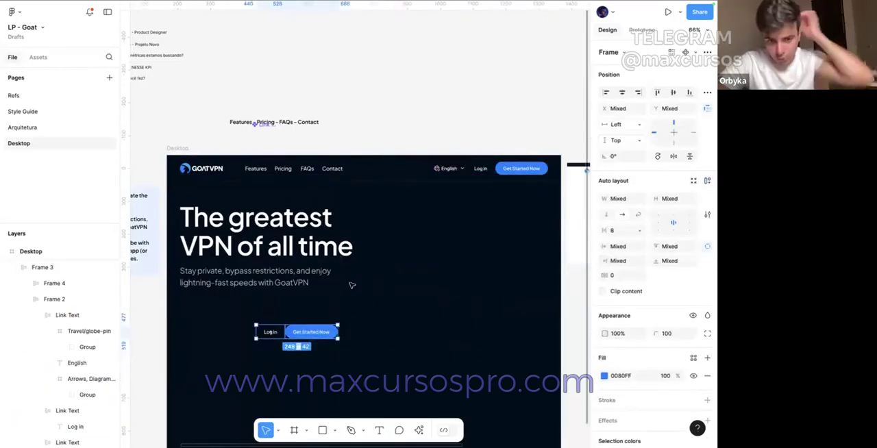
{"action": "left_click", "coordinate": [351, 285]}
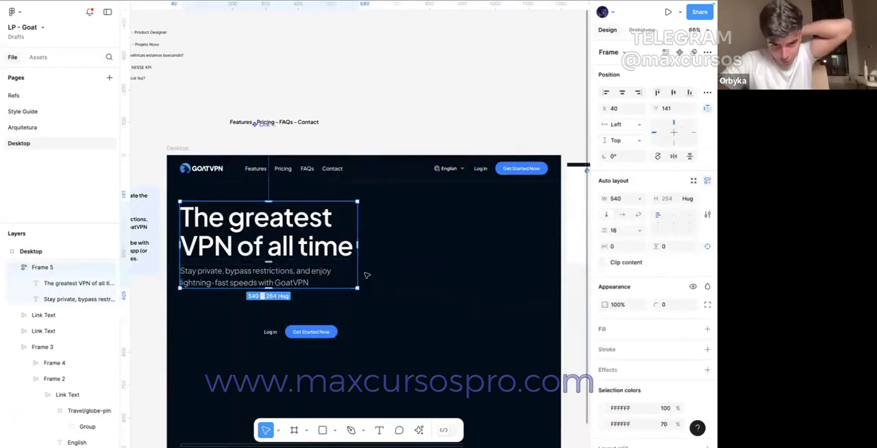
Step: Add a 1-wide inside stroke in white (FFFFFF) to the header's Log in button and set the stroke's opacity to 10%
{"action": "left_click", "coordinate": [481, 169]}
{"action": "scroll", "coordinate": [480, 169], "scroll_direction": "up", "scroll_amount": 3}
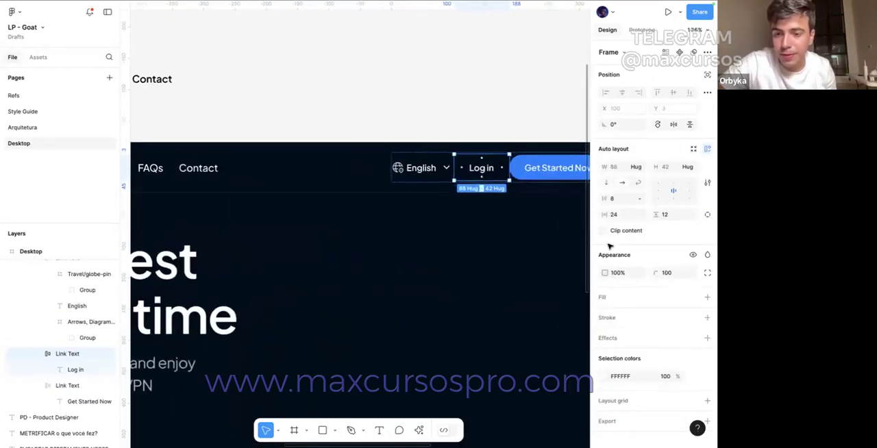
{"action": "left_click", "coordinate": [706, 317]}
{"action": "left_click", "coordinate": [603, 335]}
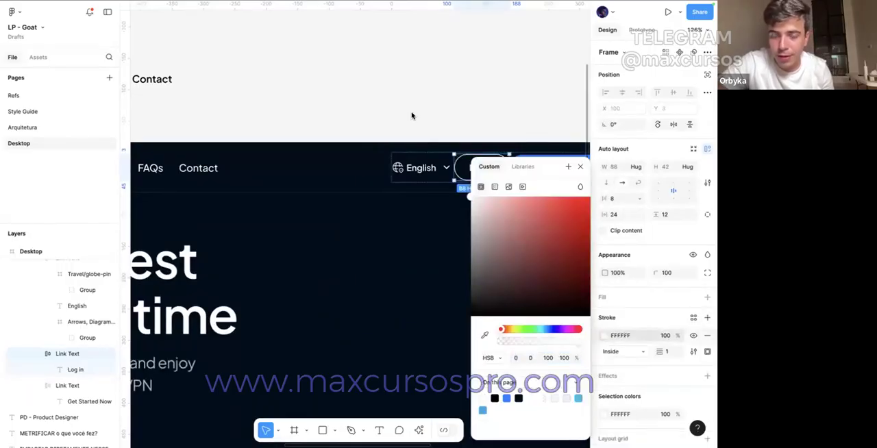
{"action": "left_click", "coordinate": [412, 115]}
{"action": "triple_click", "coordinate": [486, 168]}
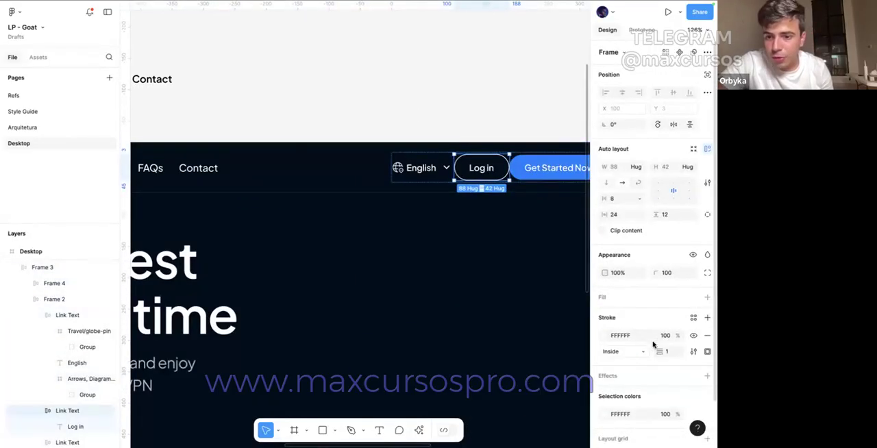
{"action": "left_click", "coordinate": [663, 336]}
{"action": "type", "text": "10"}
{"action": "key", "text": "Return"}
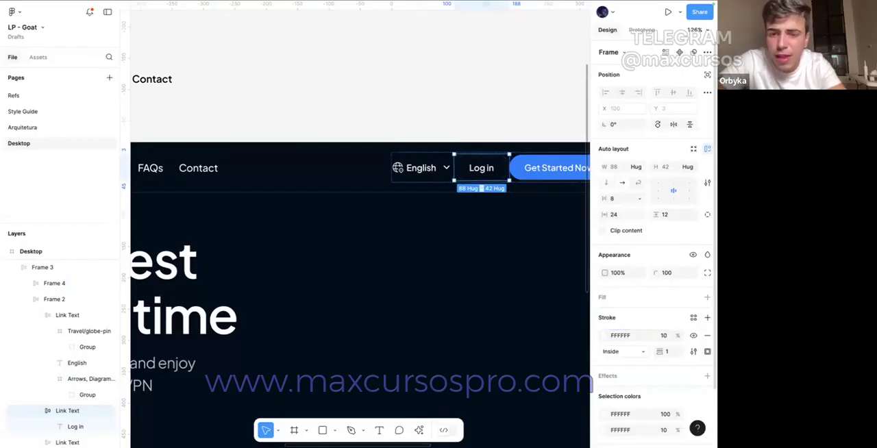
Step: Set the gap between the language selector, Log in and Get Started Now items in the header to 12
{"action": "left_click", "coordinate": [487, 112]}
{"action": "left_click", "coordinate": [470, 190]}
{"action": "left_click", "coordinate": [470, 188]}
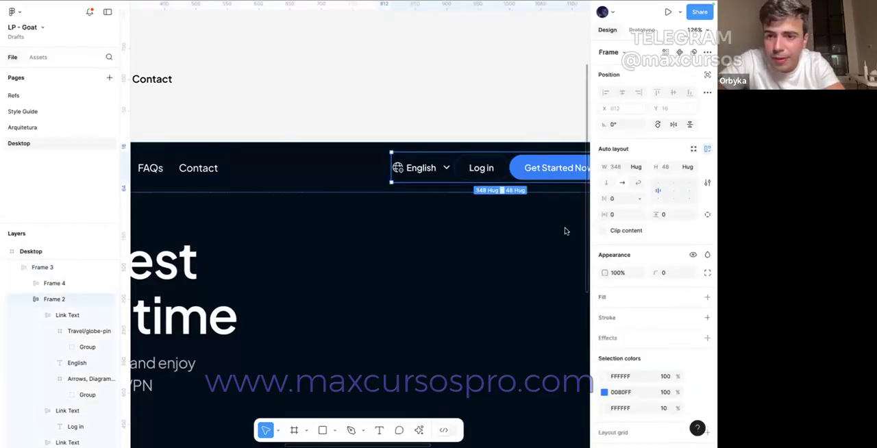
{"action": "left_click", "coordinate": [618, 204]}
{"action": "type", "text": "8"}
{"action": "key", "text": "Return"}
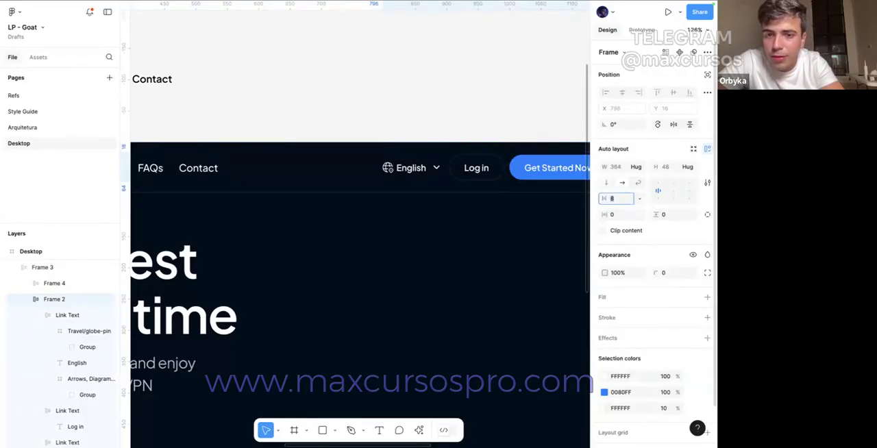
{"action": "type", "text": "13"}
{"action": "key", "text": "Return"}
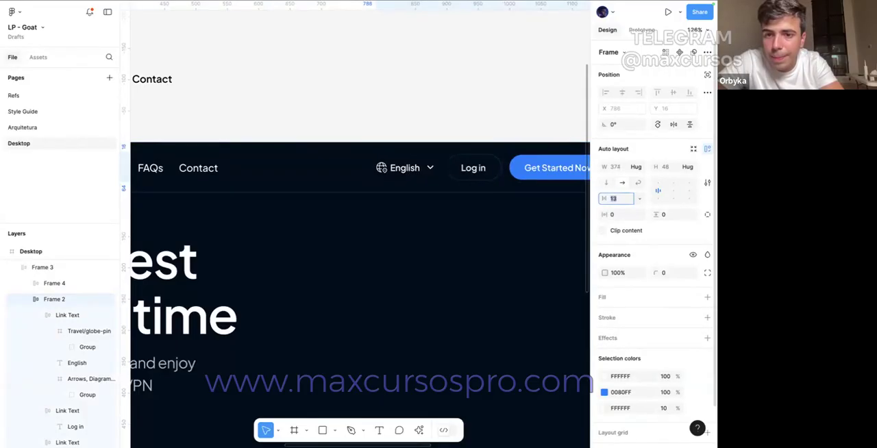
{"action": "left_click", "coordinate": [469, 92]}
Step: Add a white (FFFFFF) fill at 5% opacity to the header's Log in button
{"action": "scroll", "coordinate": [476, 133], "scroll_direction": "right", "scroll_amount": 2}
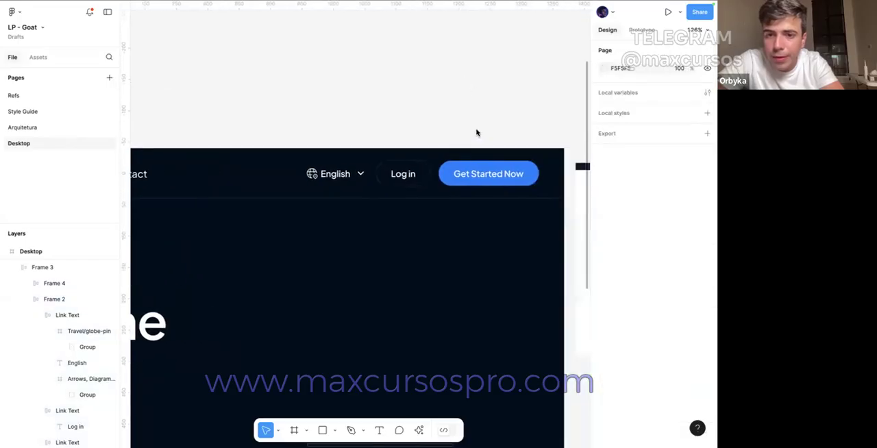
{"action": "left_click", "coordinate": [421, 179]}
{"action": "left_click", "coordinate": [638, 297]}
{"action": "left_click", "coordinate": [663, 315]}
{"action": "type", "text": "10"}
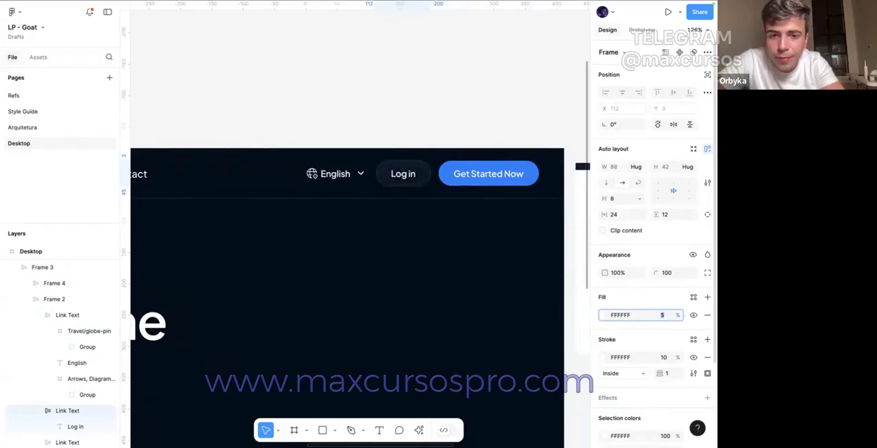
Step: Add an inner shadow to the header's Get Started Now button and set the shadow color to white (FFFFFF)
{"action": "left_click", "coordinate": [483, 180]}
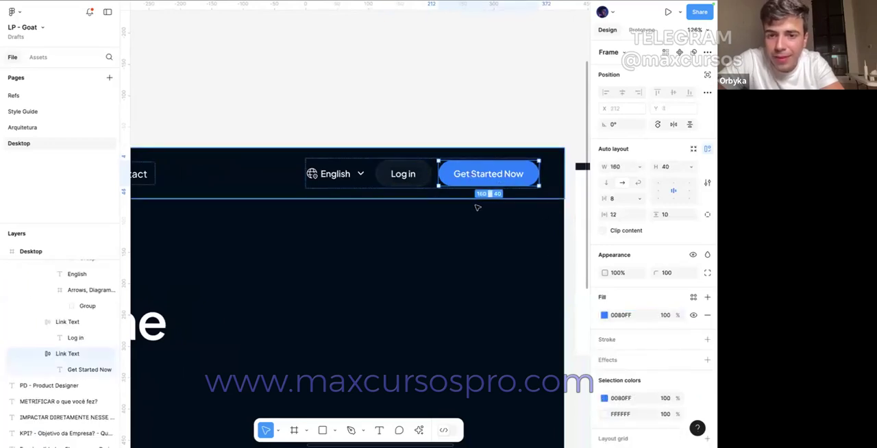
{"action": "scroll", "coordinate": [698, 301], "scroll_direction": "down", "scroll_amount": 1}
{"action": "left_click", "coordinate": [707, 314]}
{"action": "left_click", "coordinate": [655, 331]}
{"action": "left_click", "coordinate": [636, 317]}
{"action": "left_click", "coordinate": [604, 332]}
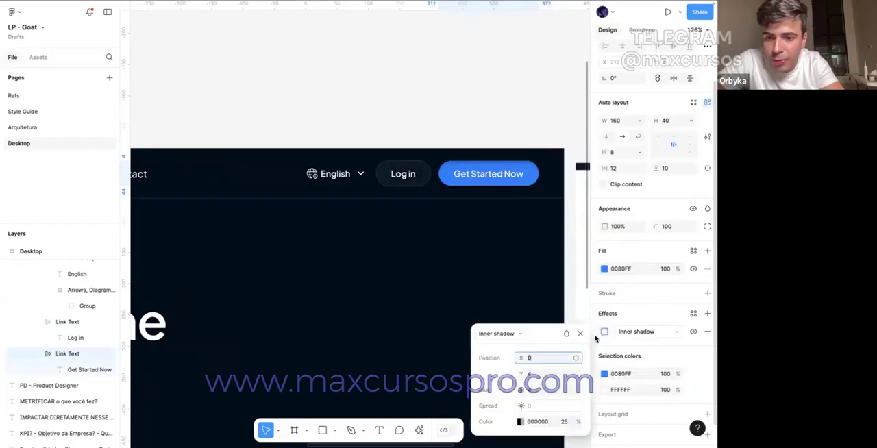
{"action": "left_click", "coordinate": [520, 422]}
{"action": "left_click_drag", "start_coordinate": [427, 291], "coordinate": [296, 177]}
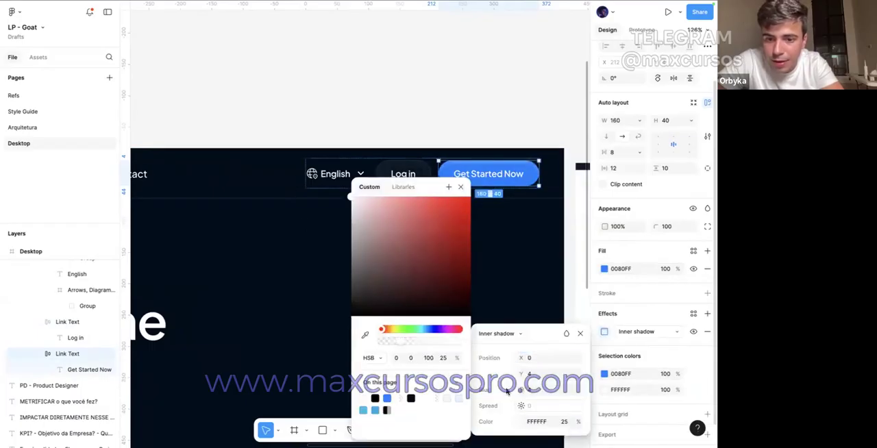
{"action": "key", "text": "Escape"}
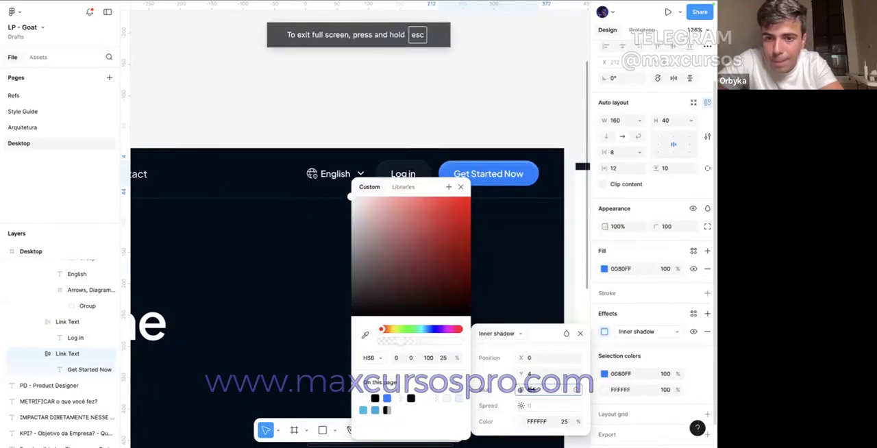
{"action": "left_click", "coordinate": [404, 90]}
{"action": "scroll", "coordinate": [404, 89], "scroll_direction": "up", "scroll_amount": 3}
{"action": "scroll", "coordinate": [488, 165], "scroll_direction": "down", "scroll_amount": 4}
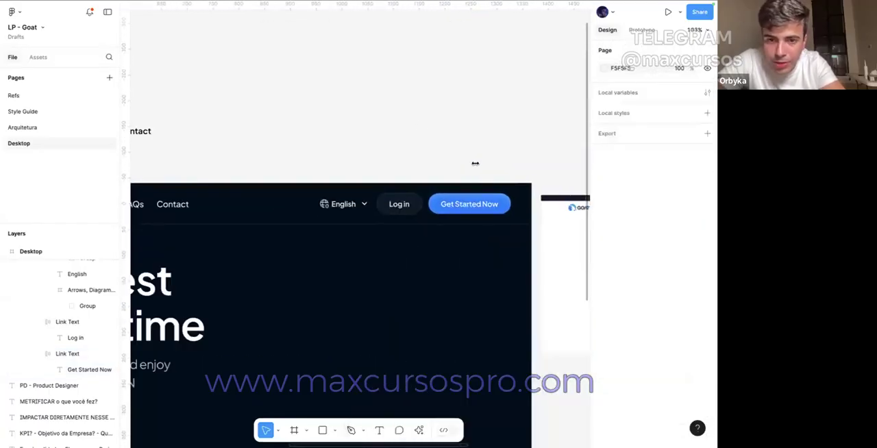
{"action": "left_click", "coordinate": [467, 196]}
{"action": "left_click", "coordinate": [461, 167]}
Step: Copy the restyled header Log in and Get Started Now buttons into the hero and delete the older copies there
{"action": "scroll", "coordinate": [461, 167], "scroll_direction": "down", "scroll_amount": 4}
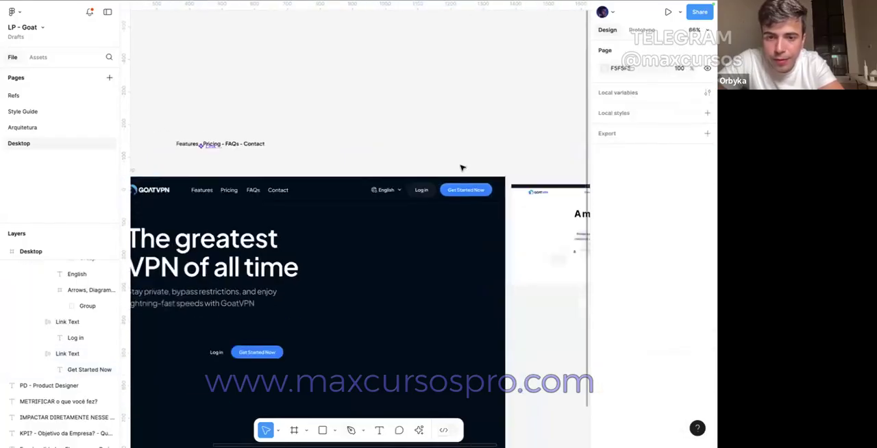
{"action": "left_click", "coordinate": [529, 183]}
{"action": "double_click", "coordinate": [528, 180]}
{"action": "left_click", "coordinate": [491, 181], "text": "shift"}
{"action": "left_click_drag", "start_coordinate": [496, 181], "coordinate": [411, 315]}
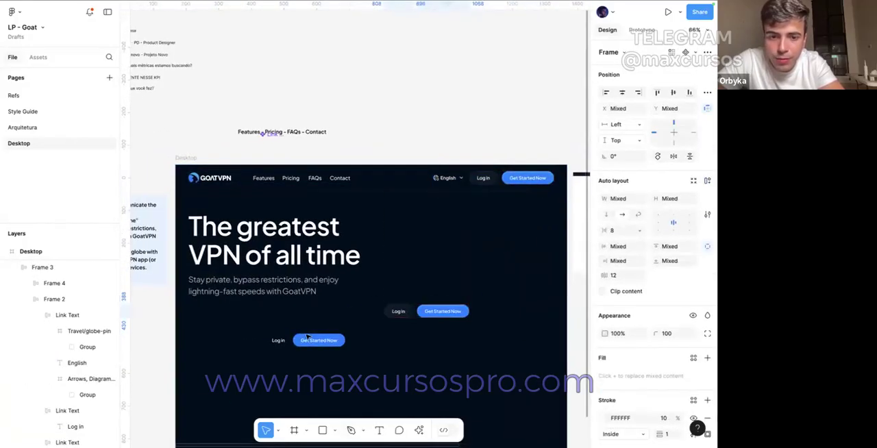
{"action": "left_click", "coordinate": [296, 341]}
{"action": "left_click", "coordinate": [276, 339], "text": "shift"}
{"action": "key", "text": "Delete"}
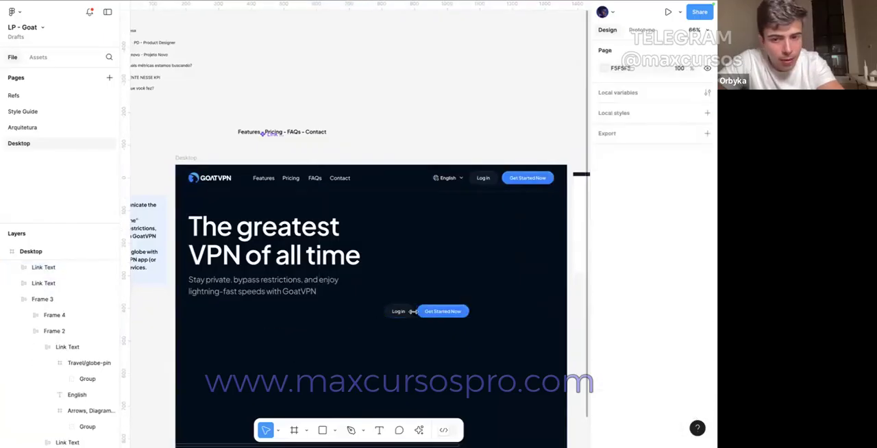
Step: Wrap the two hero buttons in a horizontal auto layout and place Get Started Now before Log in
{"action": "key", "text": "shift+a"}
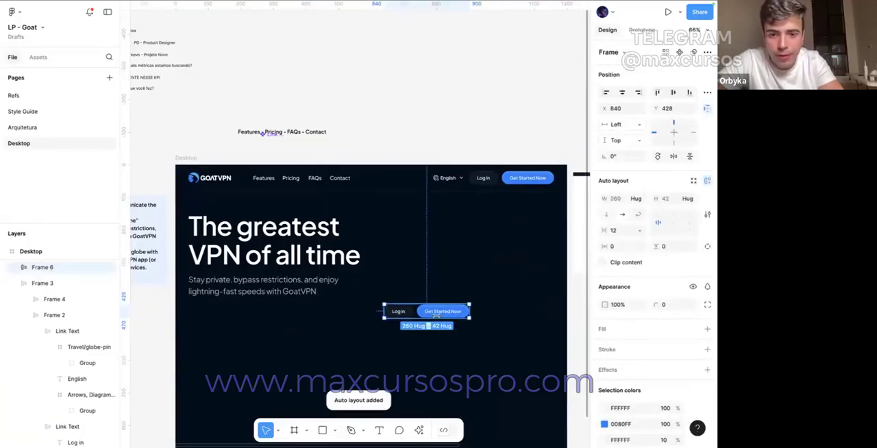
{"action": "double_click", "coordinate": [437, 314]}
{"action": "key", "text": "Left"}
Step: Check the button copy in the brief beside the page, and enlarge the text of both hero button labels
{"action": "left_click", "coordinate": [402, 311], "text": "super"}
{"action": "left_click", "coordinate": [454, 311], "text": "shift+super"}
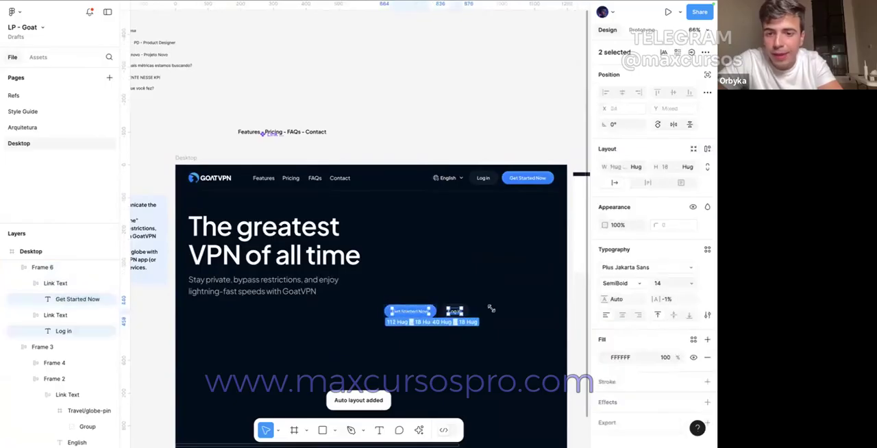
{"action": "scroll", "coordinate": [229, 244], "scroll_direction": "left", "scroll_amount": 2}
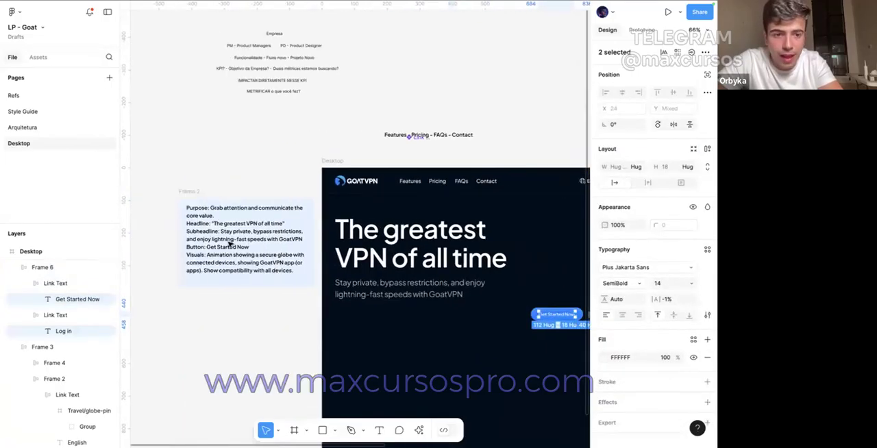
{"action": "left_click", "coordinate": [213, 244]}
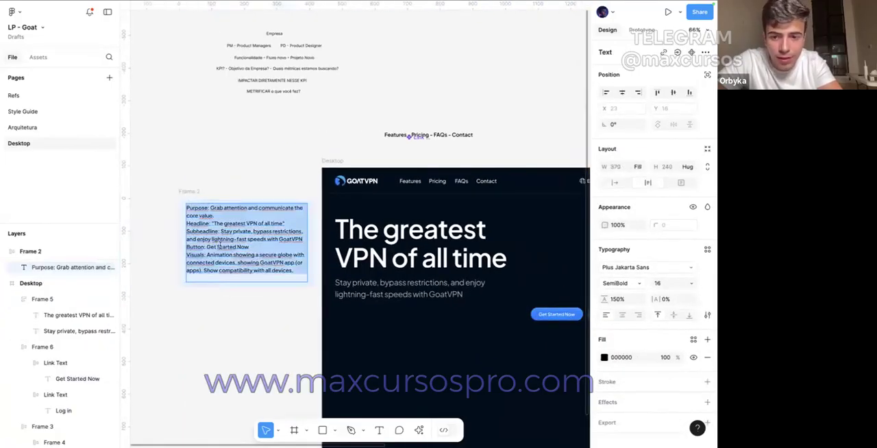
{"action": "scroll", "coordinate": [310, 241], "scroll_direction": "right", "scroll_amount": 2}
{"action": "left_click", "coordinate": [390, 143]}
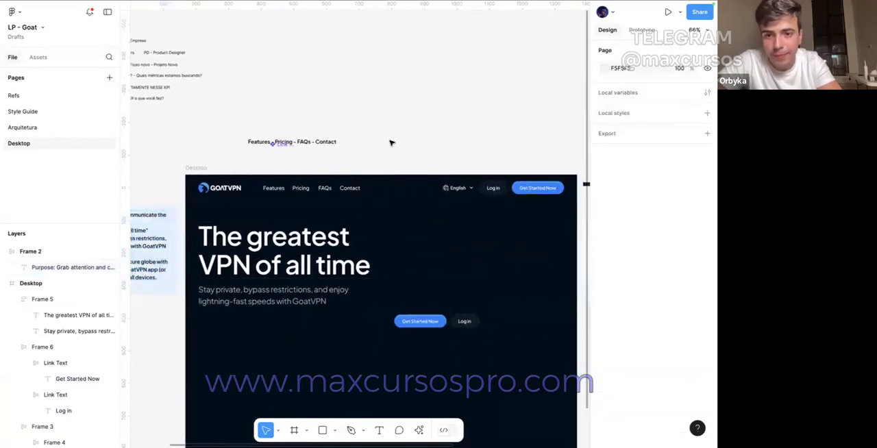
{"action": "left_click", "coordinate": [429, 319]}
{"action": "left_click", "coordinate": [465, 320], "text": "shift"}
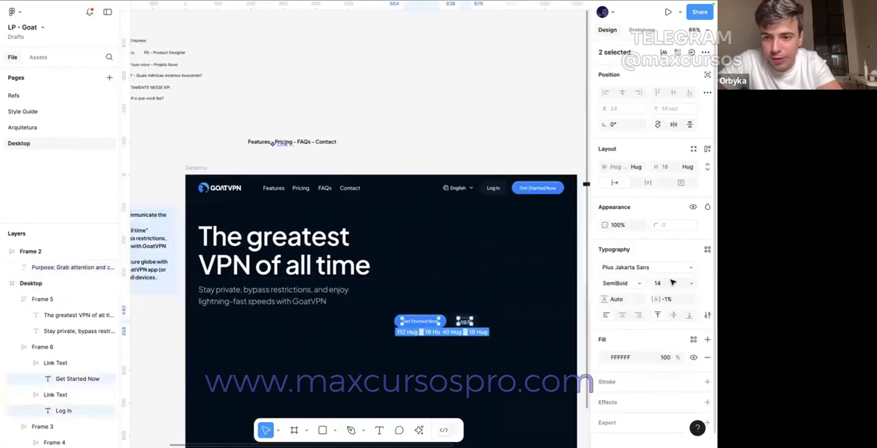
{"action": "key", "text": "Return"}
{"action": "left_click", "coordinate": [566, 309]}
Step: Set the hero's Get Started Now button to hug its contents in both width and height
{"action": "double_click", "coordinate": [414, 323]}
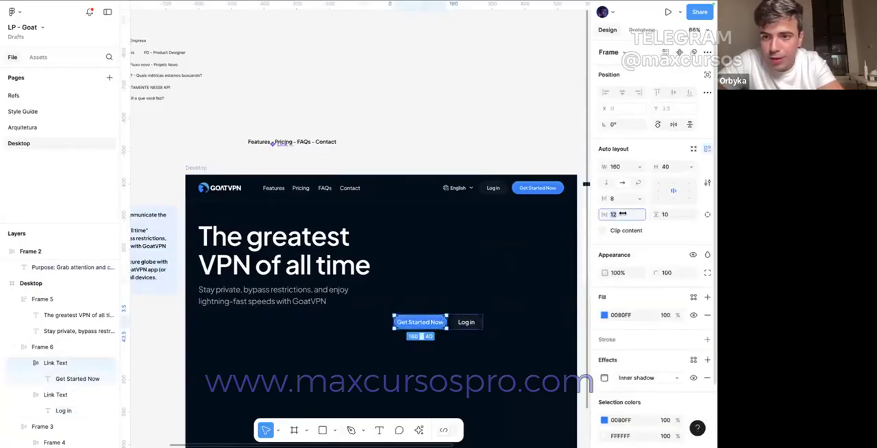
{"action": "left_click", "coordinate": [639, 167]}
{"action": "left_click", "coordinate": [651, 178]}
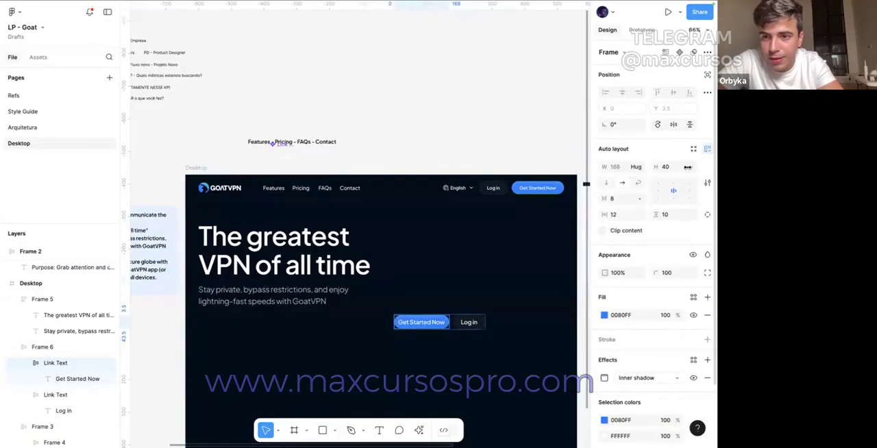
{"action": "left_click", "coordinate": [691, 167]}
{"action": "left_click", "coordinate": [675, 173]}
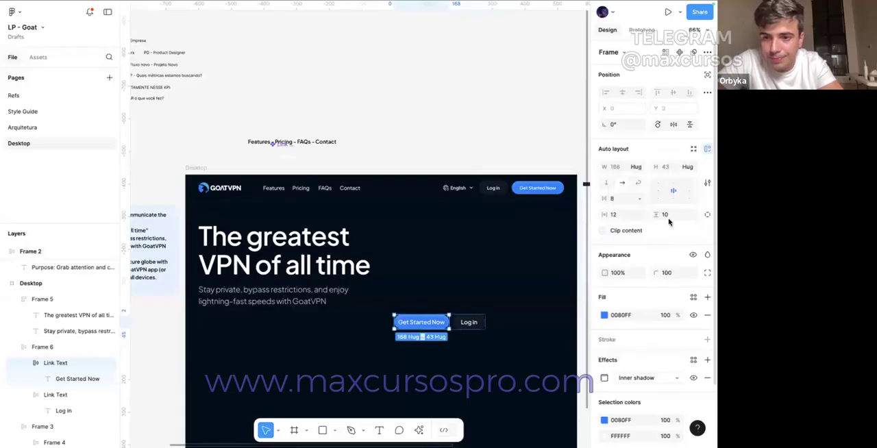
Step: Set the hero Get Started Now button's padding to 20 vertically and 24 horizontally
{"action": "type", "text": "16"}
{"action": "key", "text": "Return"}
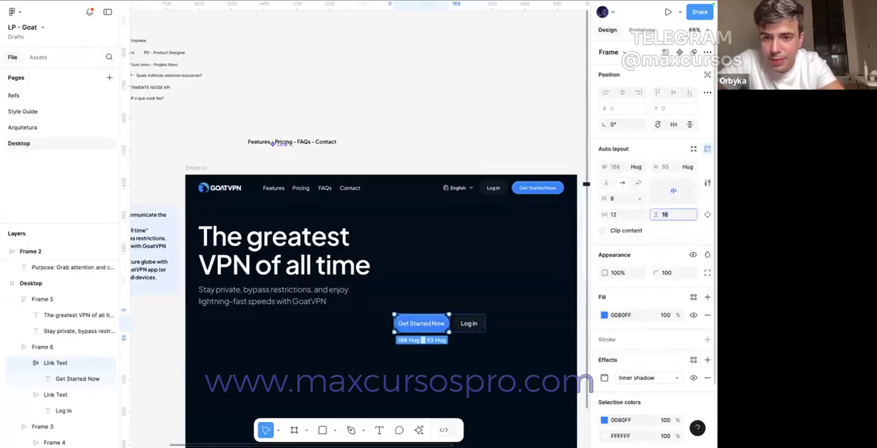
{"action": "key", "text": "Up"}
{"action": "key", "text": "Up"}
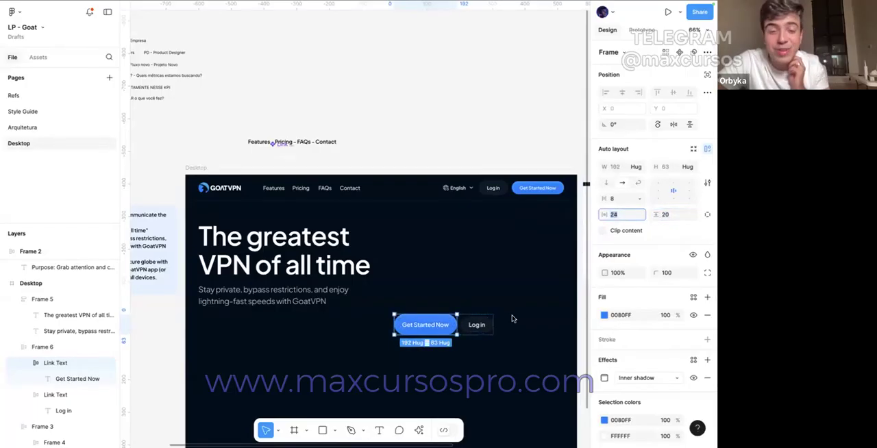
{"action": "key", "text": "Escape"}
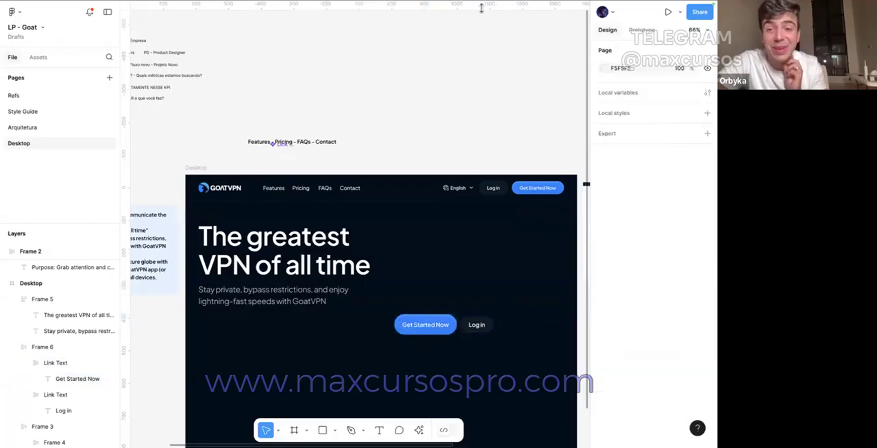
Step: Search the web for webflow in a new browser tab and open the webflow.com homepage as a hero reference
{"action": "mouse_move", "coordinate": [492, 7]}
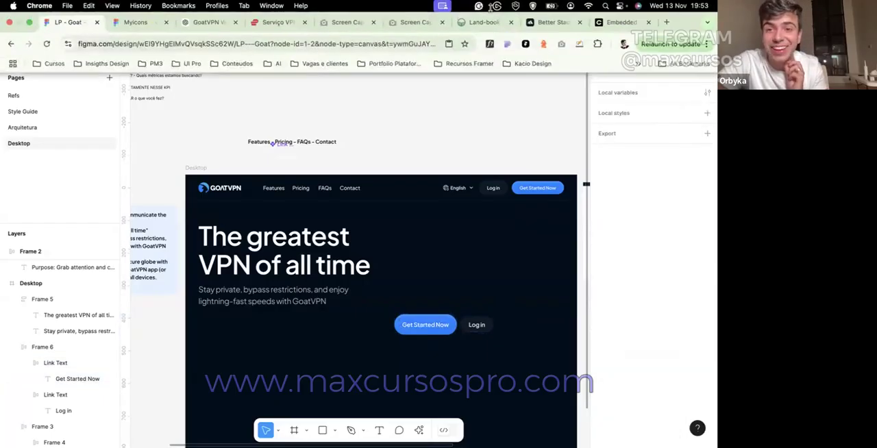
{"action": "left_click", "coordinate": [670, 19]}
{"action": "type", "text": "web"}
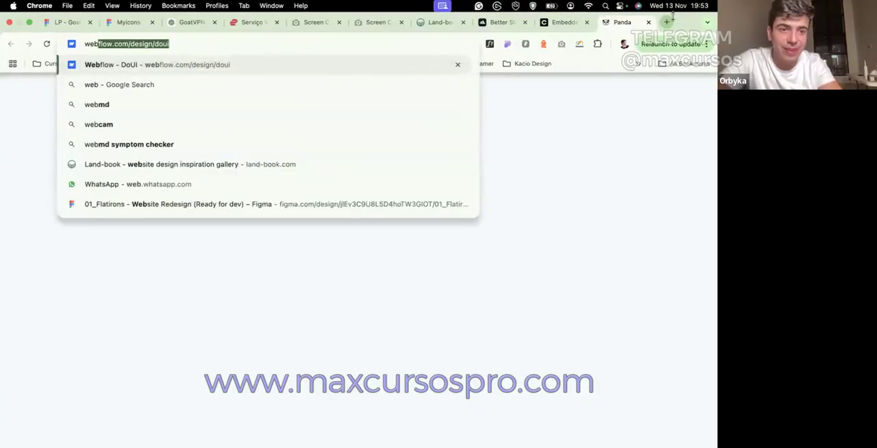
{"action": "type", "text": "flow"}
{"action": "key", "text": "Delete"}
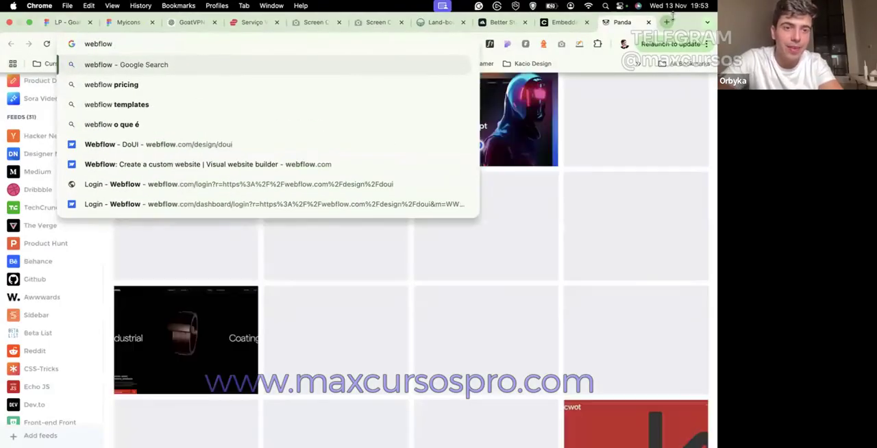
{"action": "key", "text": "Return"}
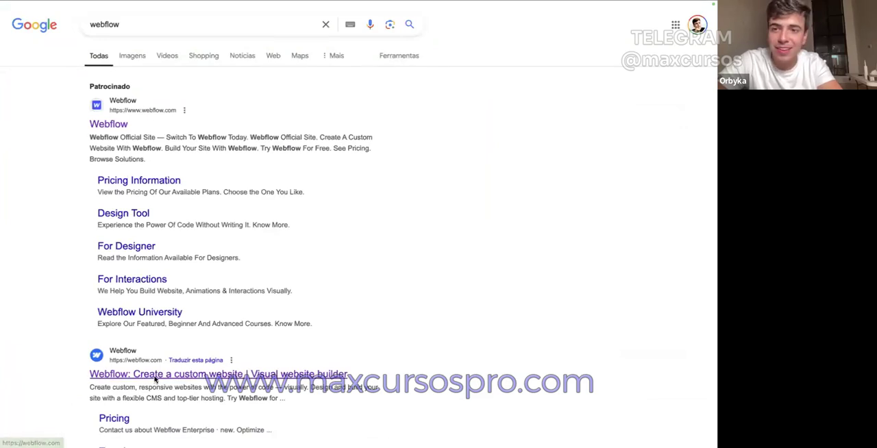
{"action": "left_click", "coordinate": [156, 379]}
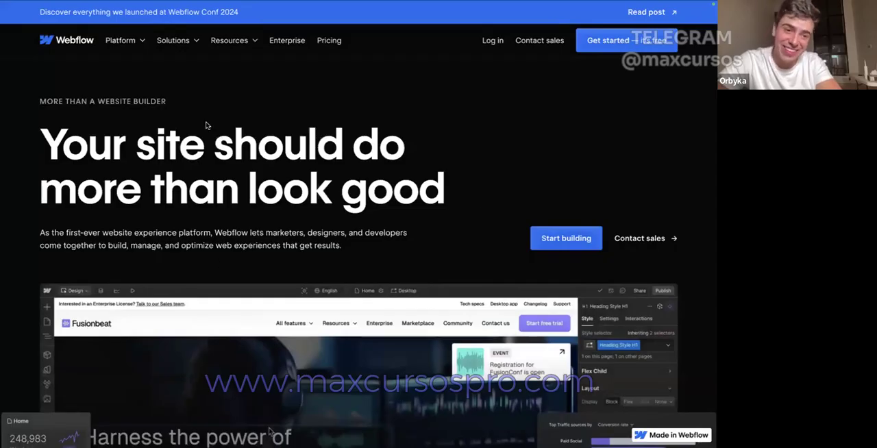
Step: Open framer.com in a new browser tab and examine its hero headline, subheadline and buttons
{"action": "mouse_move", "coordinate": [630, 2]}
{"action": "left_click", "coordinate": [663, 22]}
{"action": "type", "text": "framer.com"}
{"action": "key", "text": "Return"}
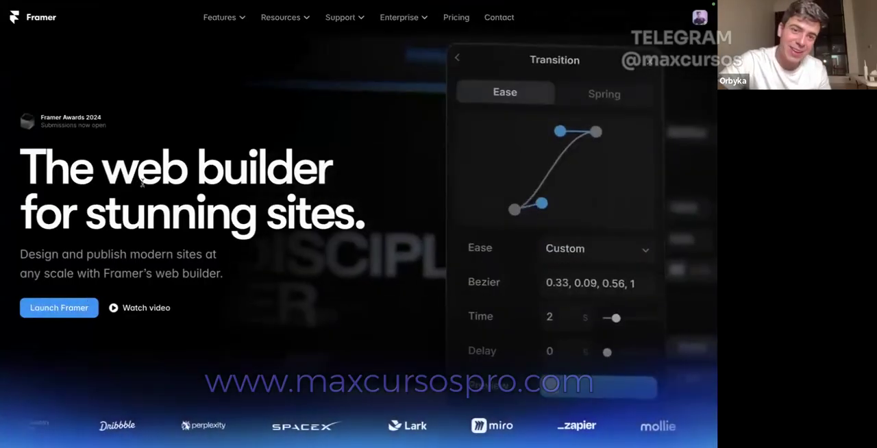
{"action": "left_click_drag", "start_coordinate": [137, 171], "coordinate": [178, 184]}
{"action": "left_click", "coordinate": [178, 183]}
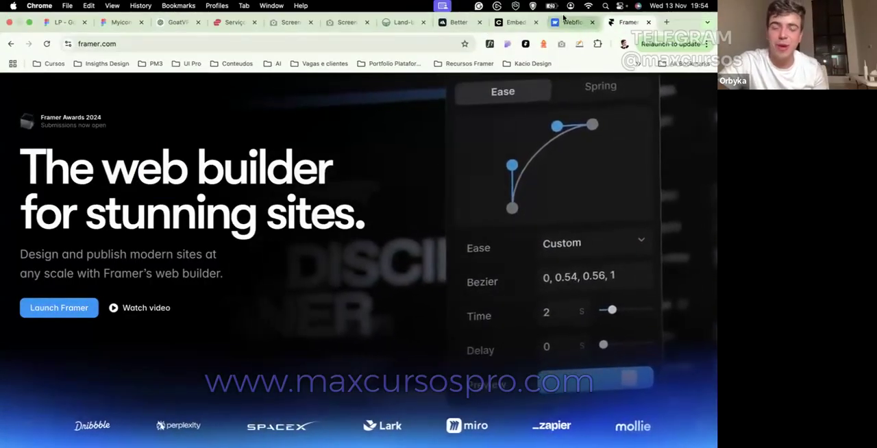
Step: Compare the hero layout and button styling of the Webflow homepage with those of the Framer homepage
{"action": "left_click", "coordinate": [563, 21]}
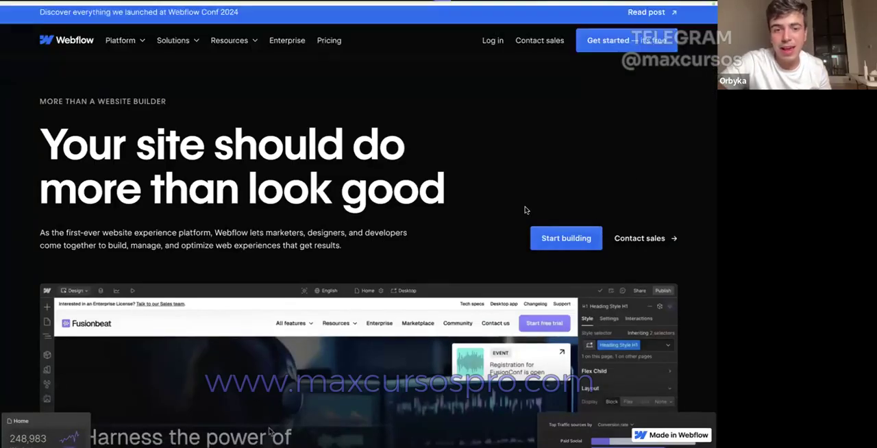
{"action": "scroll", "coordinate": [617, 287], "scroll_direction": "down", "scroll_amount": 2}
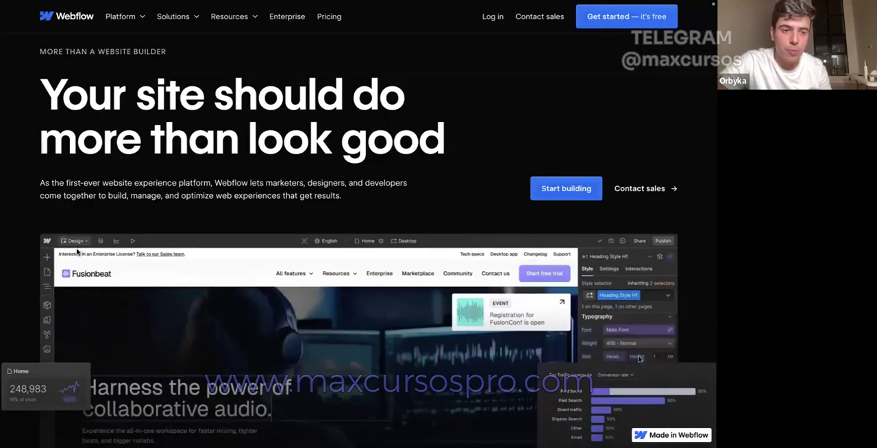
{"action": "left_click", "coordinate": [625, 23]}
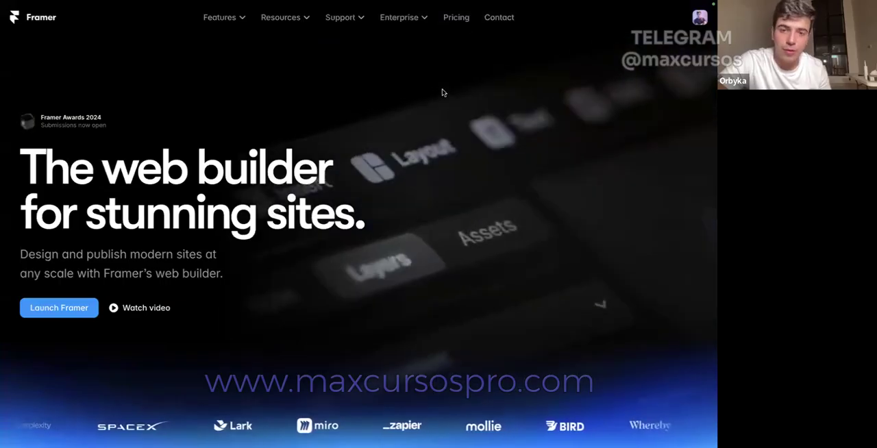
Step: Examine the hero headline, subheadline and two buttons on the Check homepage at checkhq.com as another reference
{"action": "mouse_move", "coordinate": [549, 3]}
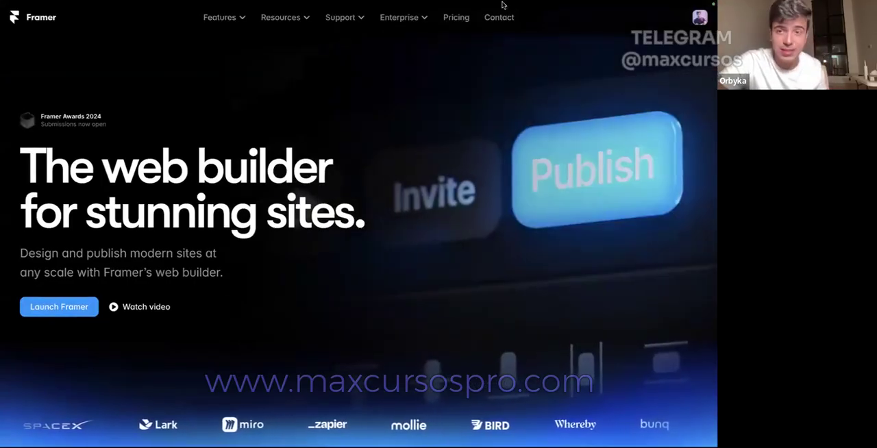
{"action": "mouse_move", "coordinate": [508, 1]}
{"action": "left_click", "coordinate": [594, 23]}
{"action": "left_click", "coordinate": [594, 23]}
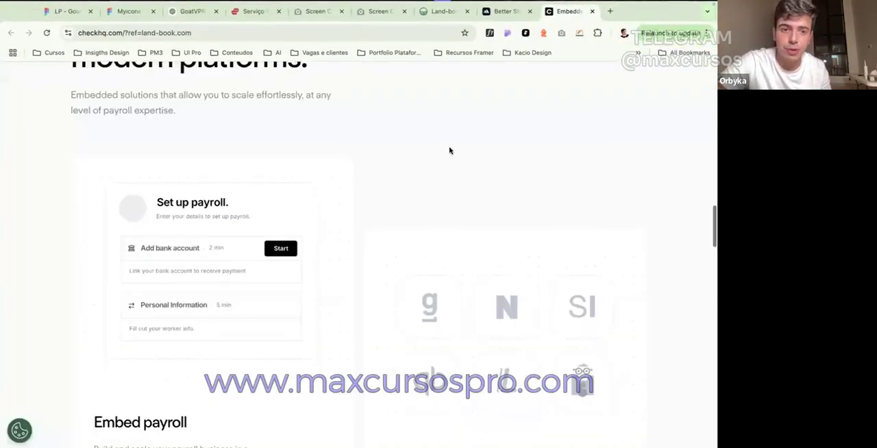
{"action": "scroll", "coordinate": [235, 297], "scroll_direction": "up", "scroll_amount": 15}
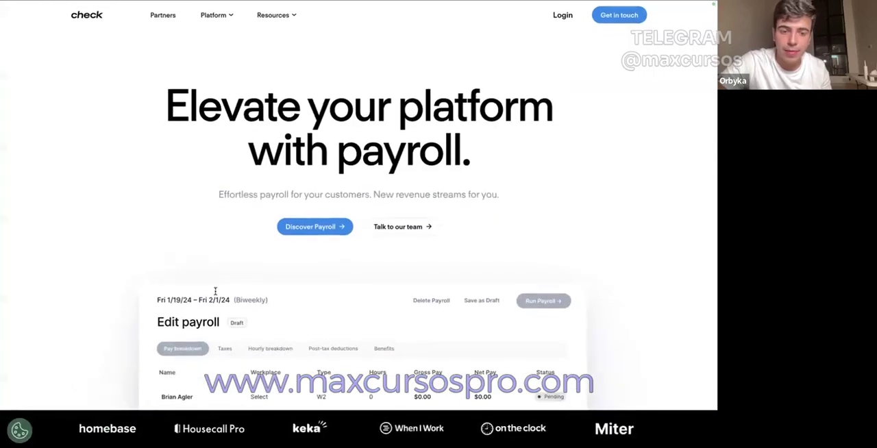
Step: In the LP - Goat design file, move the hero button row toward the subheadline and relabel its Log in button as Learn More
{"action": "left_click", "coordinate": [79, 24]}
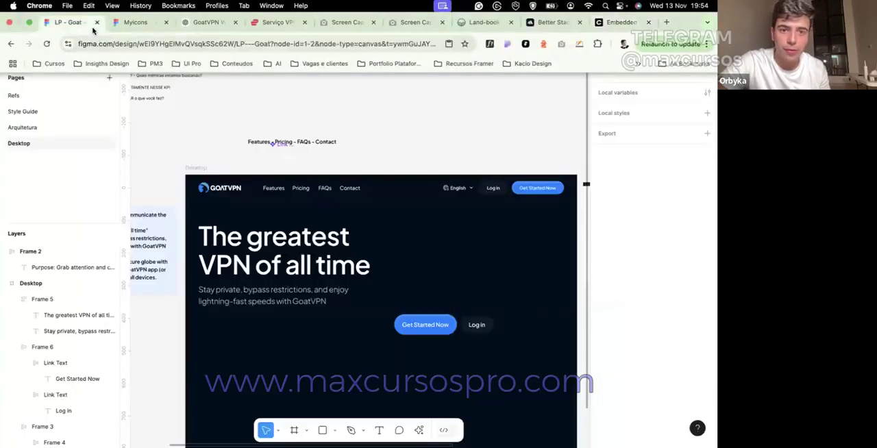
{"action": "left_click", "coordinate": [444, 328]}
{"action": "left_click_drag", "start_coordinate": [444, 327], "coordinate": [347, 332]}
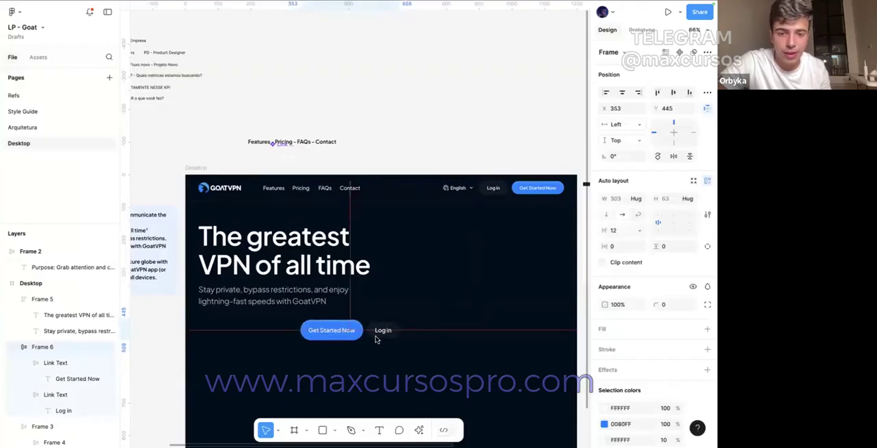
{"action": "left_click", "coordinate": [378, 330]}
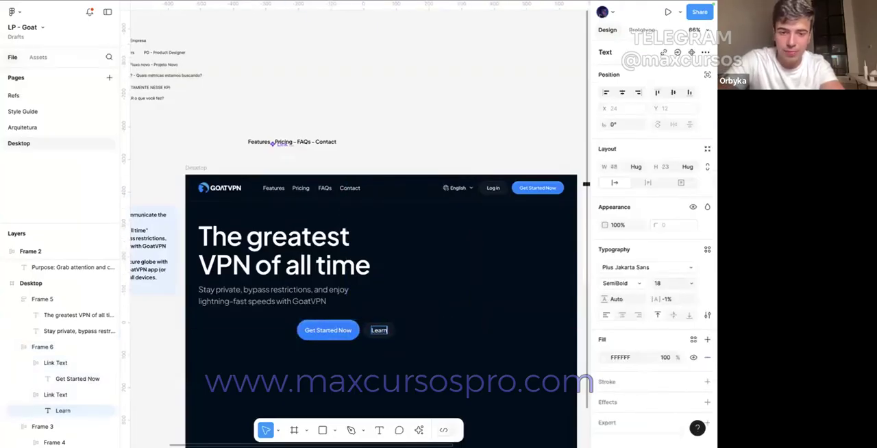
{"action": "left_click", "coordinate": [357, 124]}
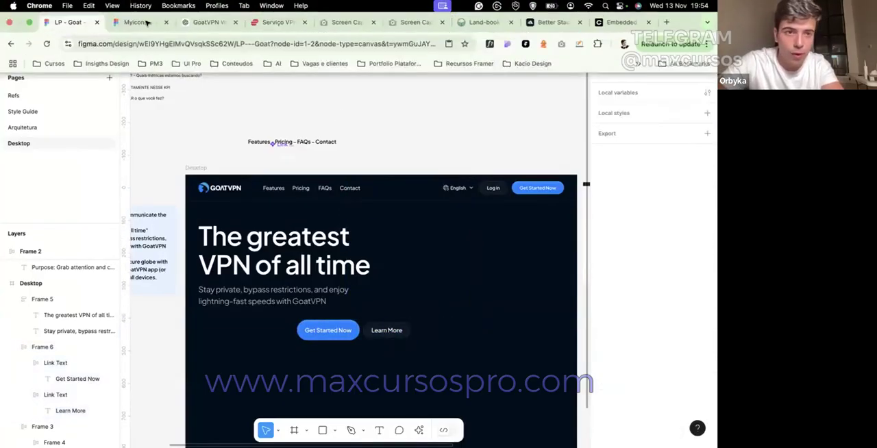
Step: Copy the double-chevron forward icon and the diagonal up-right arrow icon from the Arrows, Diagrams page of the Myicons file
{"action": "left_click", "coordinate": [135, 21]}
{"action": "left_click", "coordinate": [291, 194]}
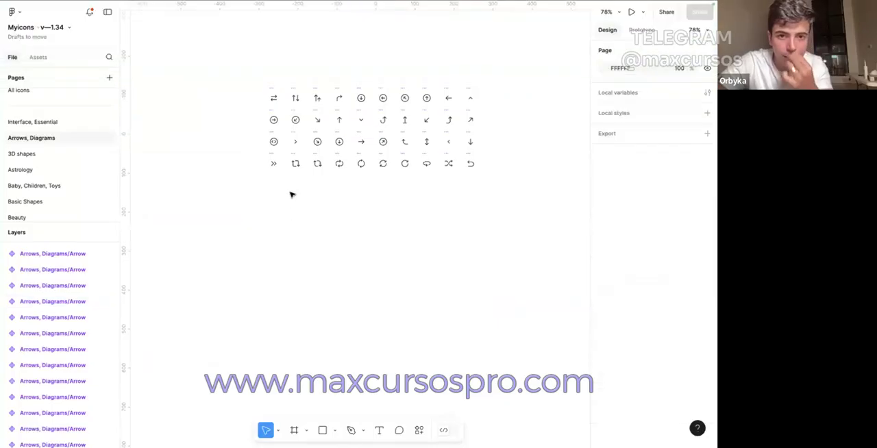
{"action": "left_click", "coordinate": [274, 161]}
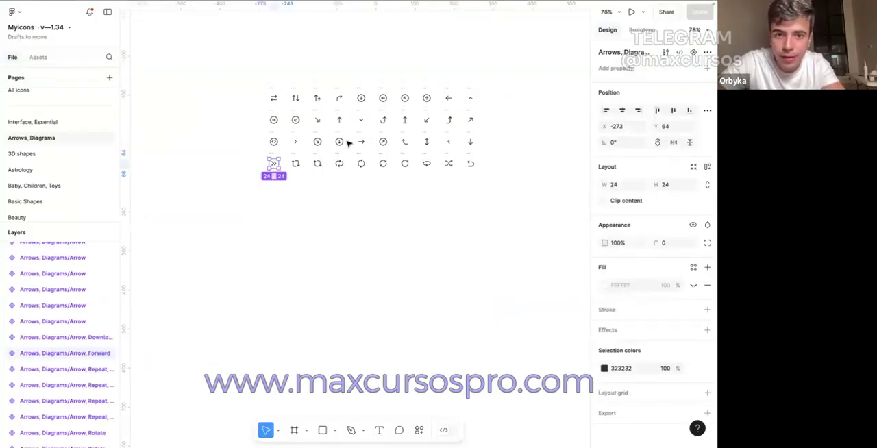
{"action": "left_click", "coordinate": [468, 120], "text": "shift"}
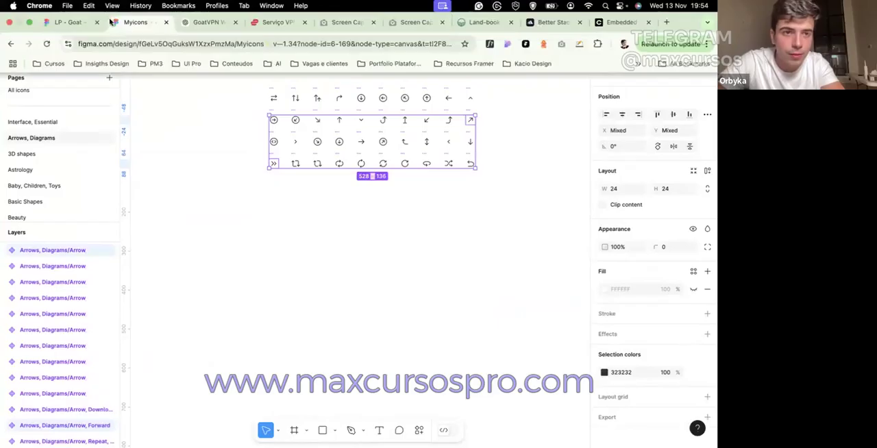
Step: Paste both icons above the Desktop frame in the LP - Goat file, detach their instances and delete the leftover component copies
{"action": "left_click", "coordinate": [66, 9]}
{"action": "key", "text": "super+v"}
{"action": "left_click_drag", "start_coordinate": [364, 219], "coordinate": [442, 28]}
{"action": "right_click", "coordinate": [442, 28]}
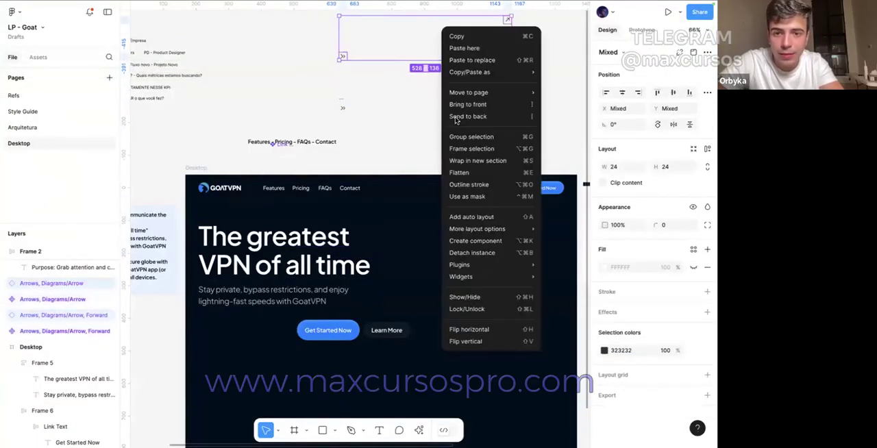
{"action": "left_click", "coordinate": [483, 250]}
{"action": "left_click", "coordinate": [345, 105]}
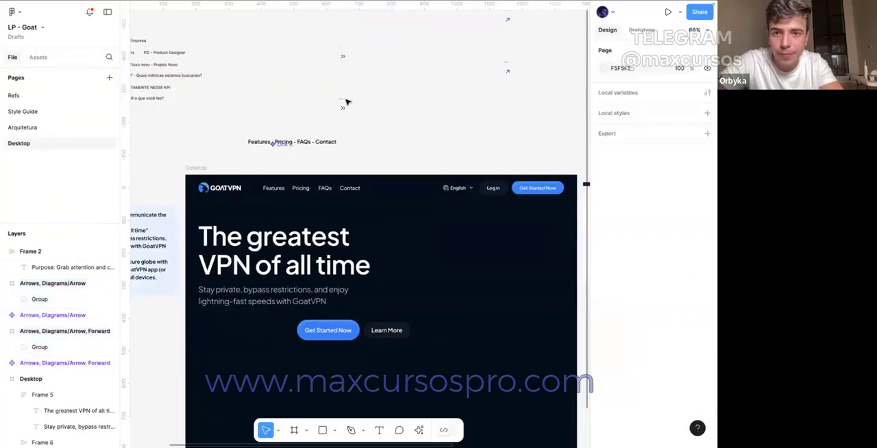
{"action": "key", "text": "Delete"}
Step: Place the double-chevron icon after the text in the Learn More button and colour it white
{"action": "left_click_drag", "start_coordinate": [340, 50], "coordinate": [405, 333]}
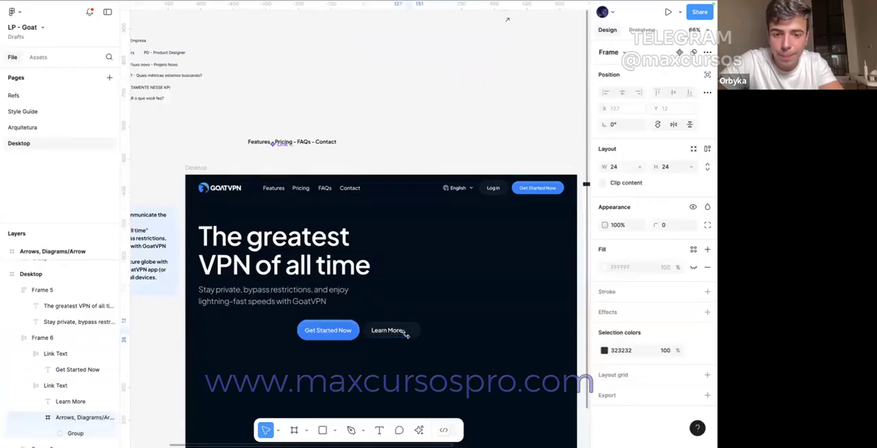
{"action": "scroll", "coordinate": [409, 332], "scroll_direction": "up", "scroll_amount": 5}
{"action": "left_click", "coordinate": [604, 351]}
{"action": "left_click_drag", "start_coordinate": [542, 272], "coordinate": [392, 147]}
{"action": "scroll", "coordinate": [392, 147], "scroll_direction": "down", "scroll_amount": 5}
{"action": "scroll", "coordinate": [390, 142], "scroll_direction": "up", "scroll_amount": 5}
{"action": "left_click", "coordinate": [484, 165]}
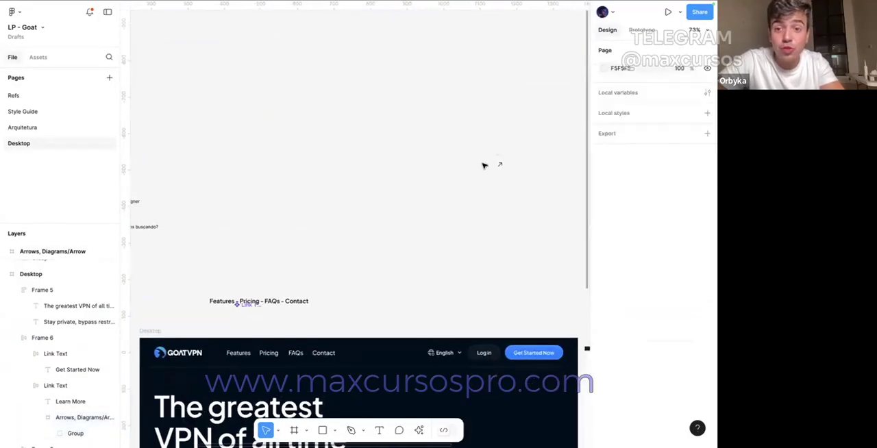
Step: Place the diagonal arrow icon after the text in the hero Get Started Now button and colour it FFFFFF
{"action": "left_click", "coordinate": [499, 163]}
{"action": "scroll", "coordinate": [325, 323], "scroll_direction": "down", "scroll_amount": 5}
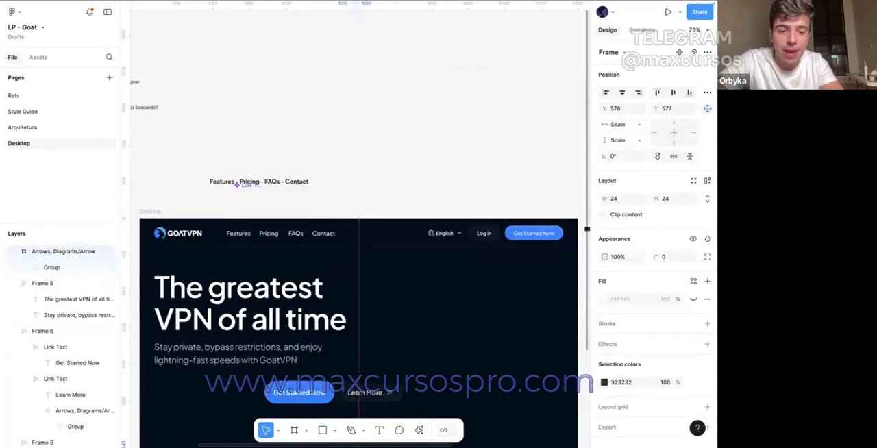
{"action": "left_click_drag", "start_coordinate": [325, 323], "coordinate": [324, 269]}
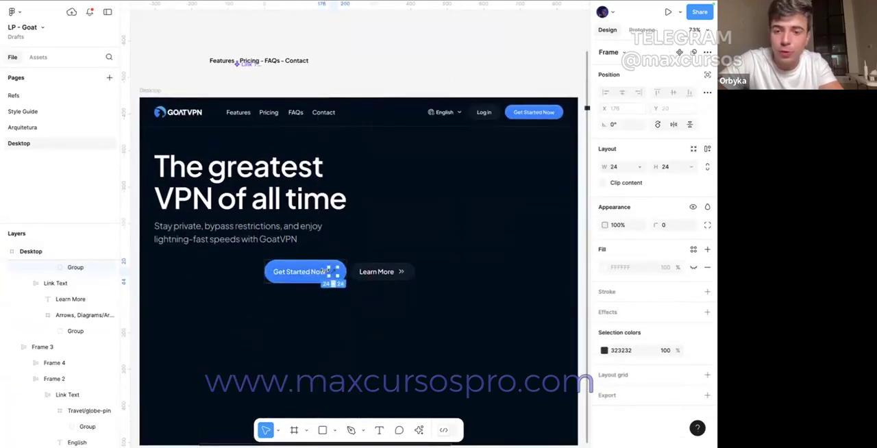
{"action": "left_click", "coordinate": [604, 350]}
{"action": "left_click_drag", "start_coordinate": [528, 261], "coordinate": [399, 119]}
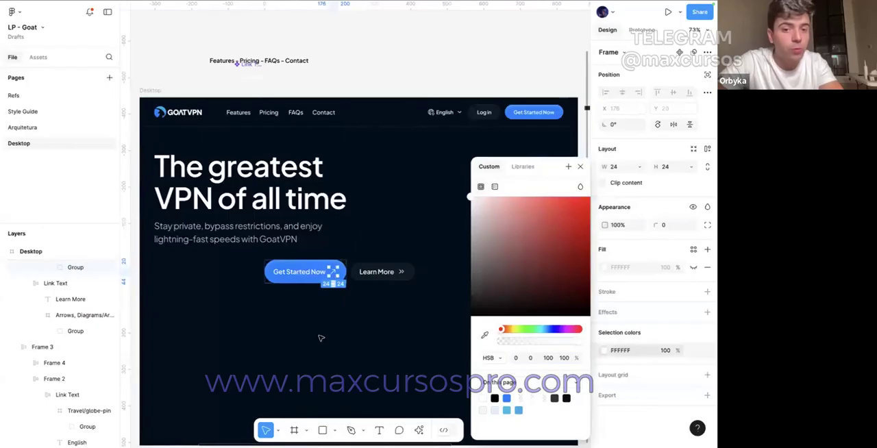
Step: Set the gap between text and icon to 4 in both hero buttons
{"action": "left_click", "coordinate": [296, 318]}
{"action": "scroll", "coordinate": [295, 317], "scroll_direction": "up", "scroll_amount": 4, "text": "ctrl"}
{"action": "double_click", "coordinate": [333, 256]}
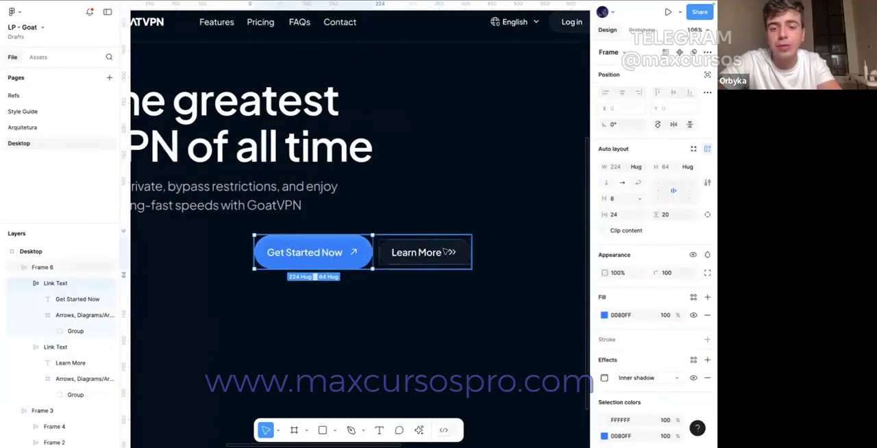
{"action": "left_click", "coordinate": [448, 252], "text": "shift"}
{"action": "type", "text": "4"}
{"action": "key", "text": "Return"}
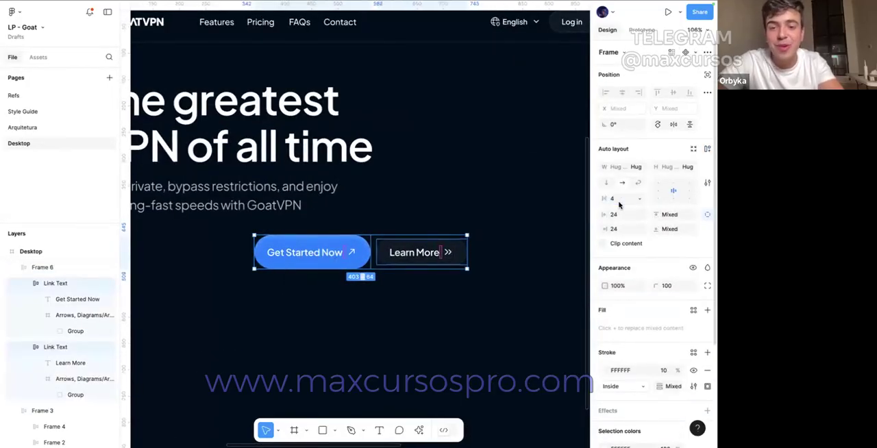
{"action": "key", "text": "super+z"}
{"action": "key", "text": "super+shift+z"}
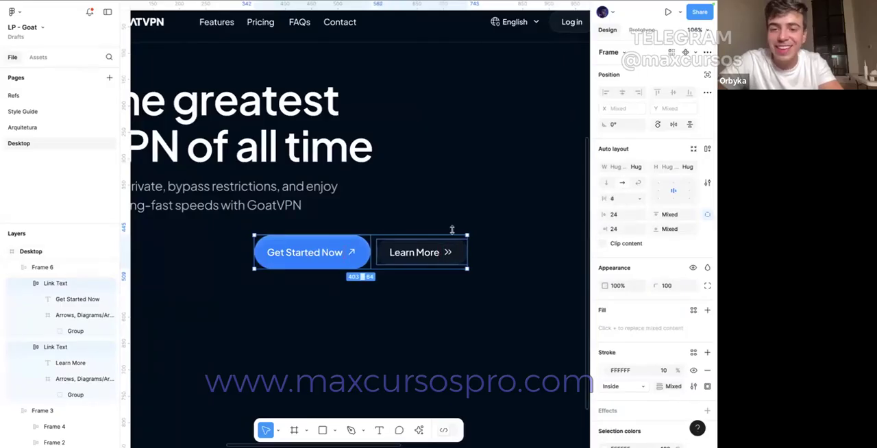
Step: Rotate the Learn More double-chevron to -90° so it points down and set one chevron path's stroke opacity to 50%
{"action": "left_click", "coordinate": [450, 252], "text": "super"}
{"action": "left_click_drag", "start_coordinate": [457, 243], "coordinate": [461, 259]}
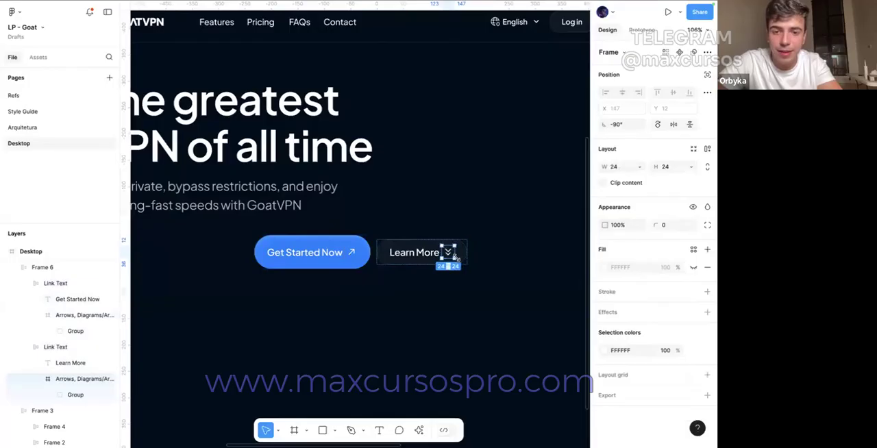
{"action": "scroll", "coordinate": [458, 258], "scroll_direction": "up", "scroll_amount": 5}
{"action": "left_click", "coordinate": [441, 245], "text": "super"}
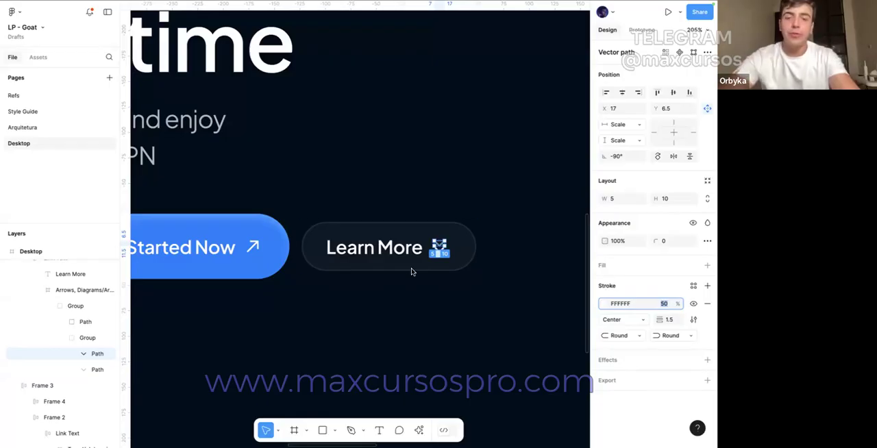
{"action": "scroll", "coordinate": [393, 192], "scroll_direction": "down", "scroll_amount": 4}
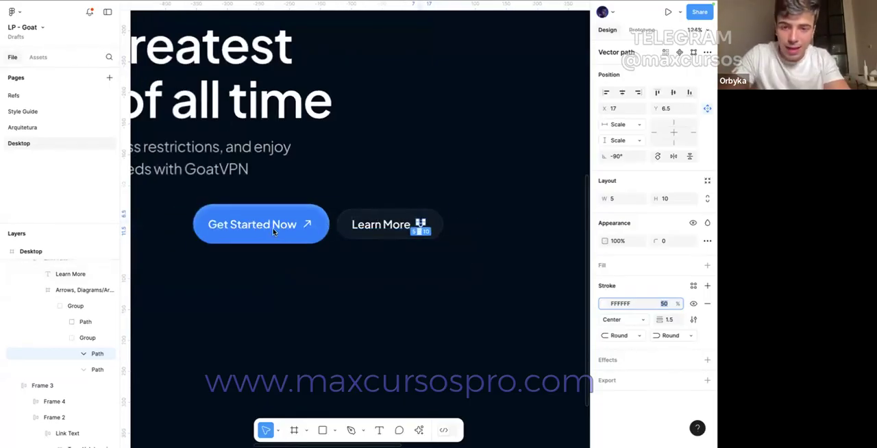
Step: Set the Learn More button's vertical padding to 20 to match the height of the Get Started Now button
{"action": "left_click", "coordinate": [295, 226]}
{"action": "left_click", "coordinate": [363, 229], "text": "super"}
{"action": "left_click", "coordinate": [438, 260]}
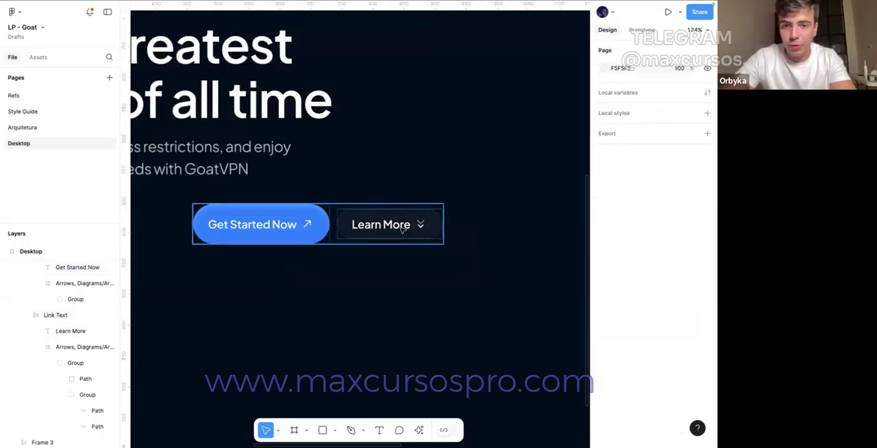
{"action": "double_click", "coordinate": [405, 229]}
{"action": "left_click", "coordinate": [687, 167]}
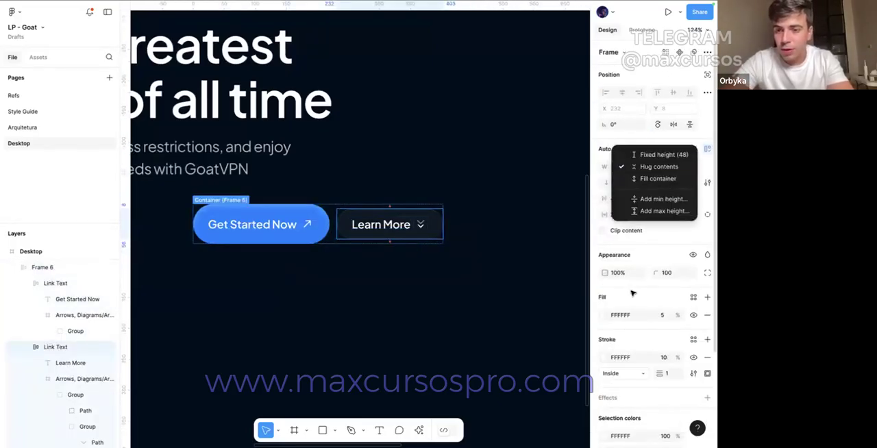
{"action": "left_click", "coordinate": [650, 153]}
{"action": "left_click", "coordinate": [318, 226]}
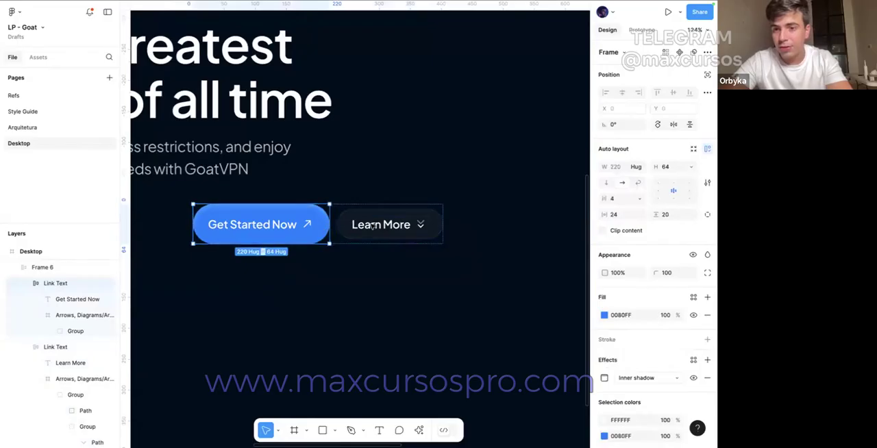
{"action": "left_click", "coordinate": [355, 225]}
{"action": "left_click", "coordinate": [669, 218]}
{"action": "type", "text": "20"}
{"action": "key", "text": "Return"}
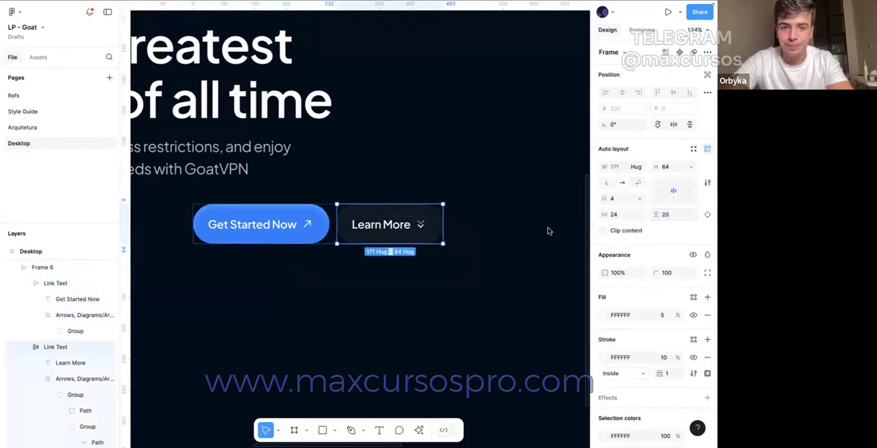
Step: Move the hero button row to X 40, flush with the left edge of the headline text
{"action": "left_click", "coordinate": [548, 231]}
{"action": "key", "text": "shift+g"}
{"action": "key", "text": "shift+g"}
{"action": "scroll", "coordinate": [464, 318], "scroll_direction": "left", "scroll_amount": 5}
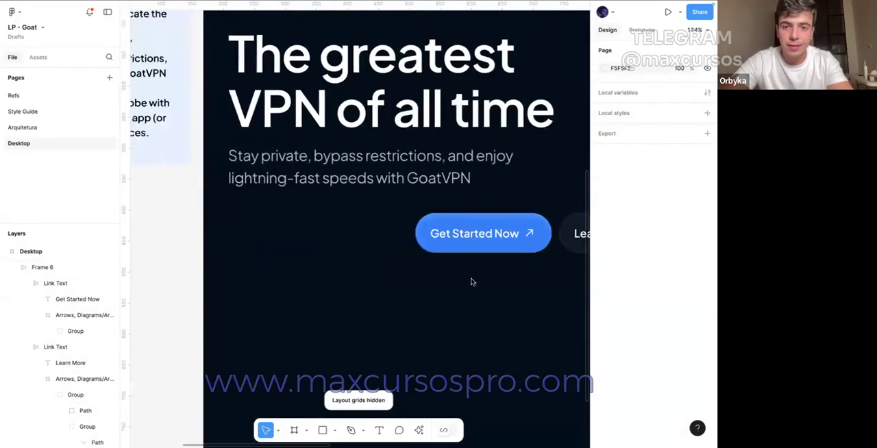
{"action": "left_click_drag", "start_coordinate": [476, 250], "coordinate": [286, 230]}
Step: Show the layout grid, widen the hero Get Started Now button to 256 and set the gap between the two buttons to 24
{"action": "key", "text": "shift+g"}
{"action": "left_click", "coordinate": [286, 231]}
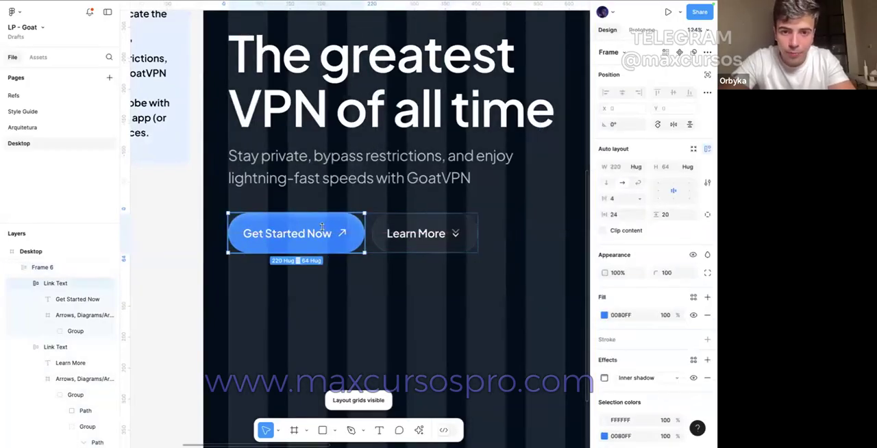
{"action": "left_click_drag", "start_coordinate": [364, 219], "coordinate": [387, 220]}
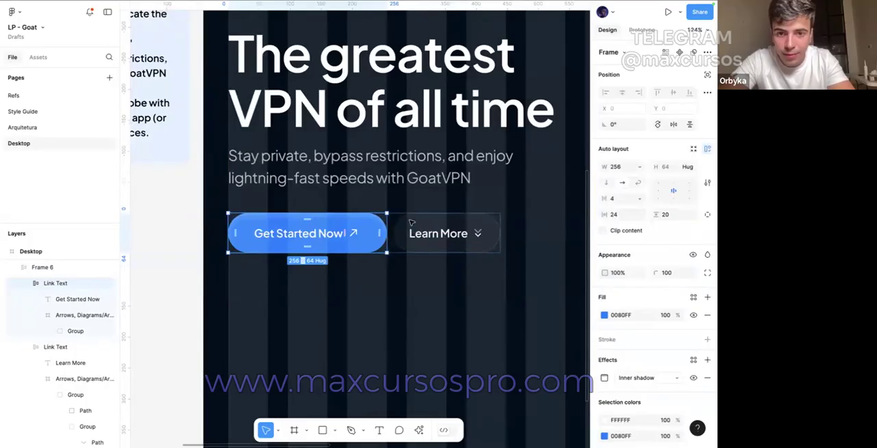
{"action": "key", "text": "shift+Return"}
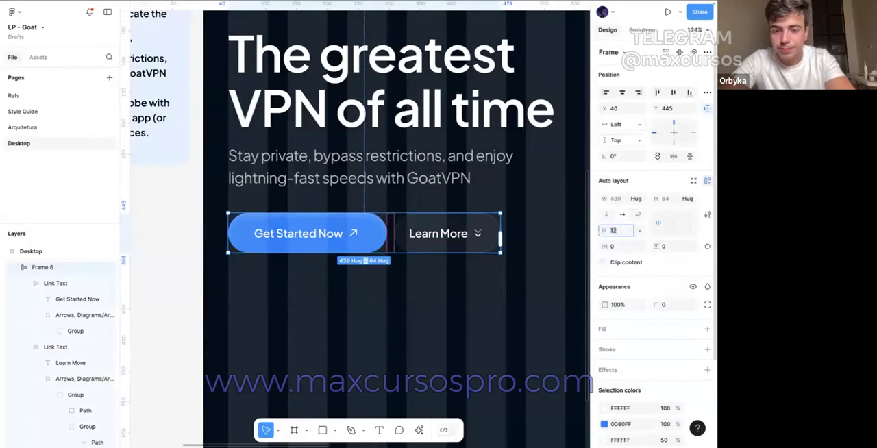
{"action": "key", "text": "Return"}
{"action": "left_click", "coordinate": [448, 310]}
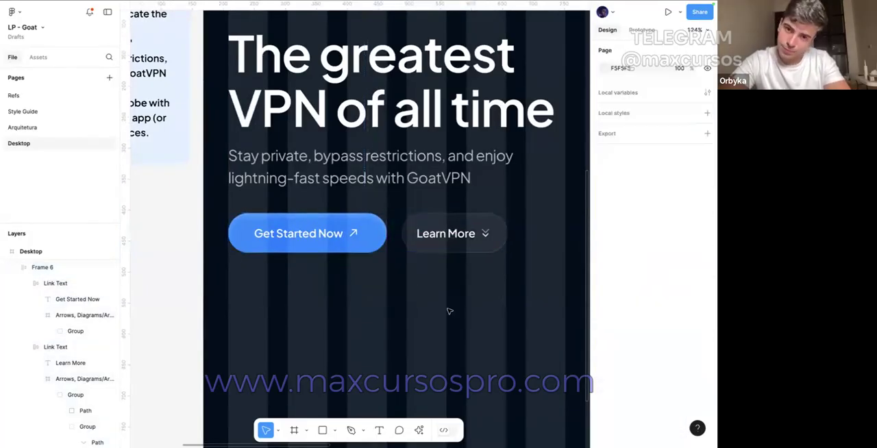
Step: Try a gap of 32 between the two hero buttons with the layout grid hidden, and undo it
{"action": "left_click", "coordinate": [403, 237]}
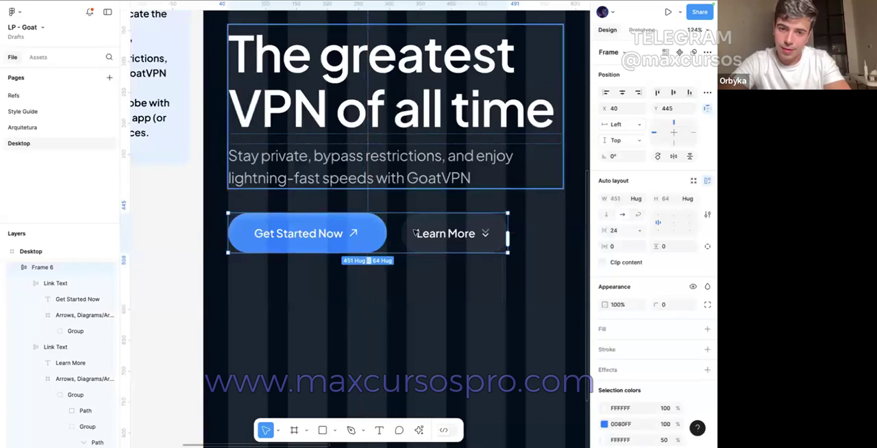
{"action": "left_click", "coordinate": [622, 234]}
{"action": "type", "text": "32"}
{"action": "left_click", "coordinate": [465, 321]}
{"action": "key", "text": "Escape"}
{"action": "key", "text": "shift+g"}
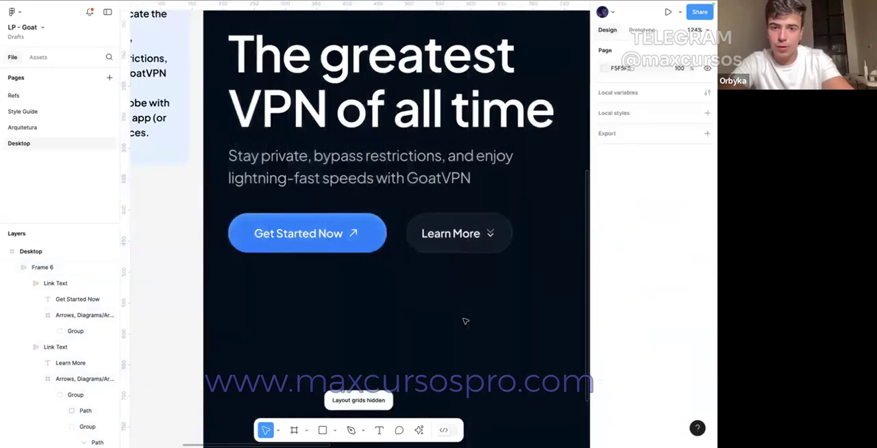
{"action": "scroll", "coordinate": [465, 320], "scroll_direction": "down", "scroll_amount": 5}
{"action": "key", "text": "ctrl+z"}
{"action": "key", "text": "ctrl+z"}
Step: Wrap the hero text block and the button row together in one vertical auto layout
{"action": "left_click", "coordinate": [464, 321]}
{"action": "left_click", "coordinate": [432, 278]}
{"action": "left_click", "coordinate": [429, 251], "text": "shift"}
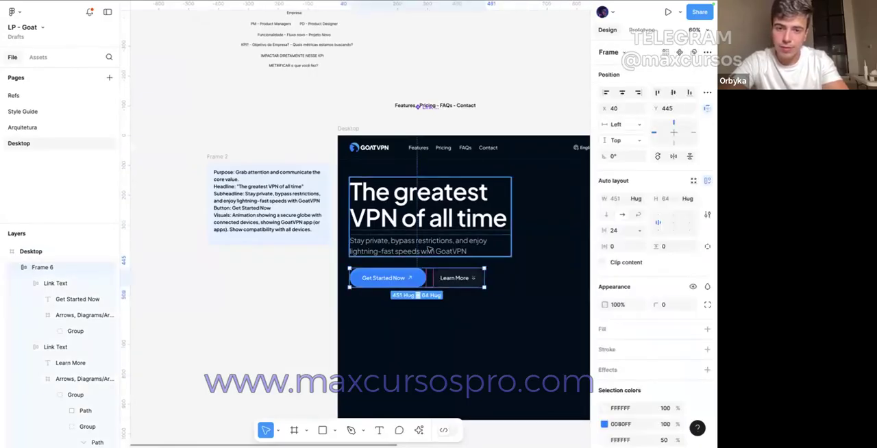
{"action": "key", "text": "shift+a"}
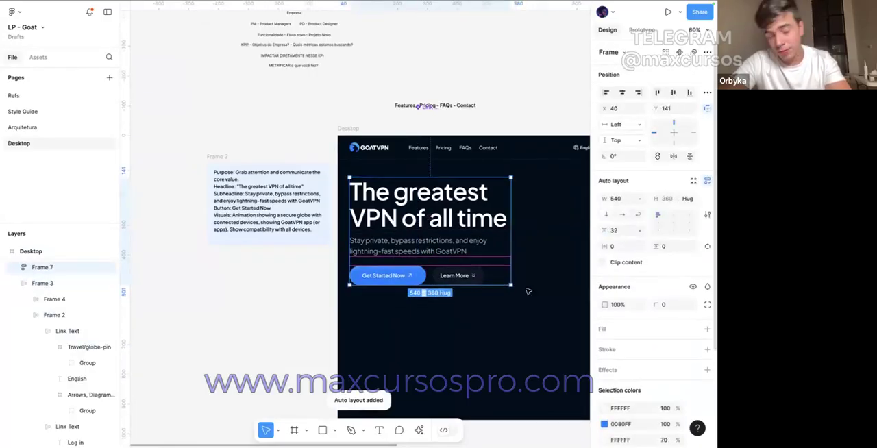
{"action": "key", "text": "Escape"}
{"action": "scroll", "coordinate": [513, 307], "scroll_direction": "down", "scroll_amount": 4}
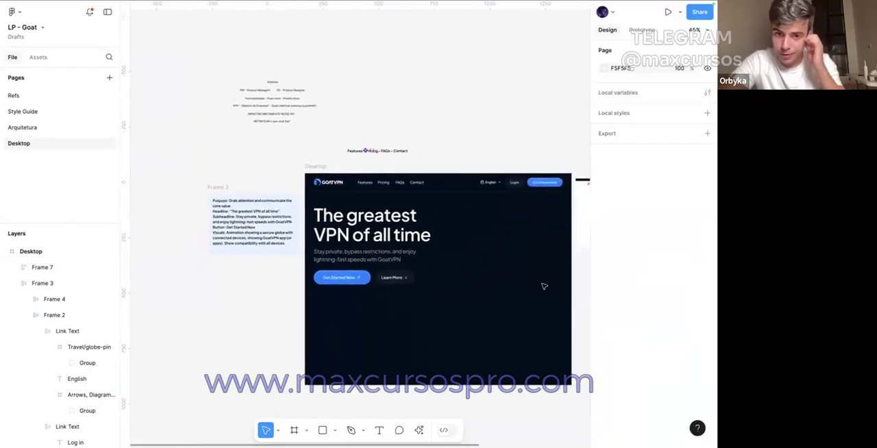
Step: Present the Desktop frame as a prototype to review the hero, and return to the design file
{"action": "scroll", "coordinate": [535, 281], "scroll_direction": "right", "scroll_amount": 2}
{"action": "scroll", "coordinate": [525, 276], "scroll_direction": "up", "scroll_amount": 3}
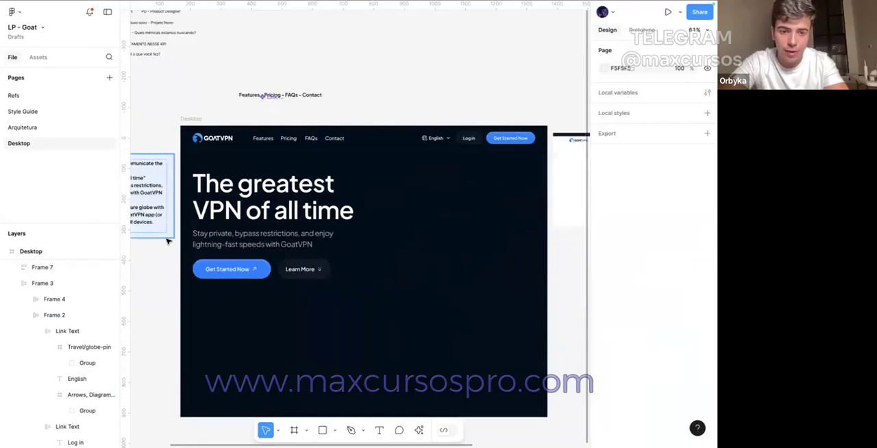
{"action": "scroll", "coordinate": [168, 241], "scroll_direction": "left", "scroll_amount": 2}
{"action": "scroll", "coordinate": [168, 241], "scroll_direction": "up", "scroll_amount": 2}
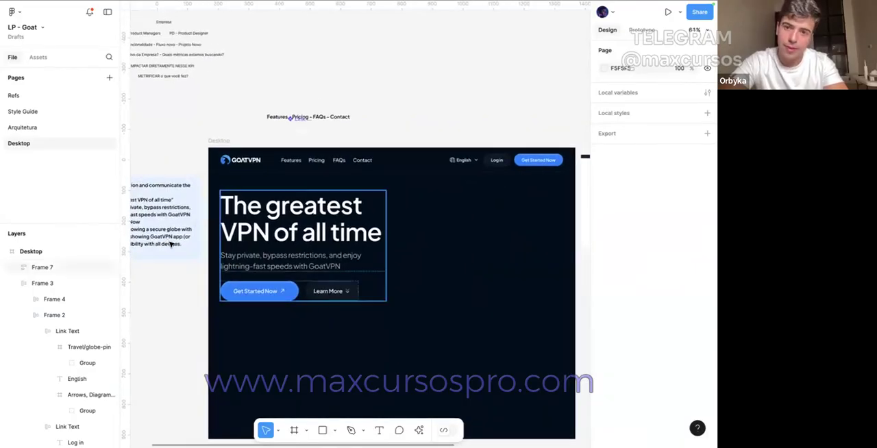
{"action": "scroll", "coordinate": [206, 257], "scroll_direction": "down", "scroll_amount": 2}
{"action": "scroll", "coordinate": [205, 257], "scroll_direction": "right", "scroll_amount": 1}
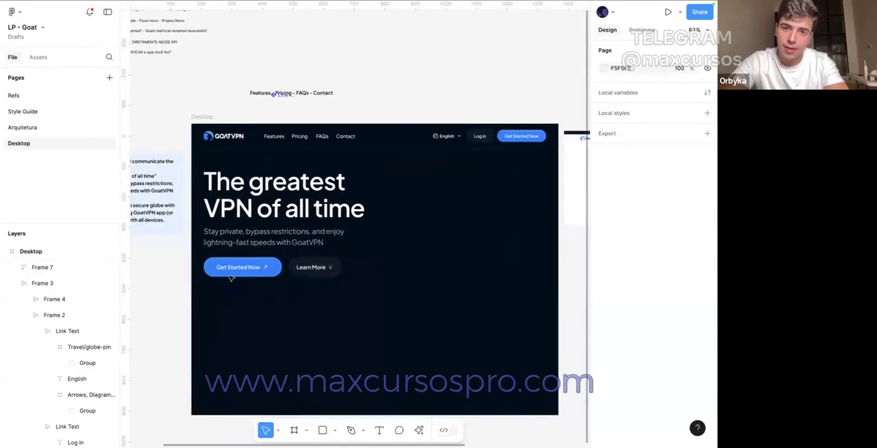
{"action": "left_click", "coordinate": [197, 109]}
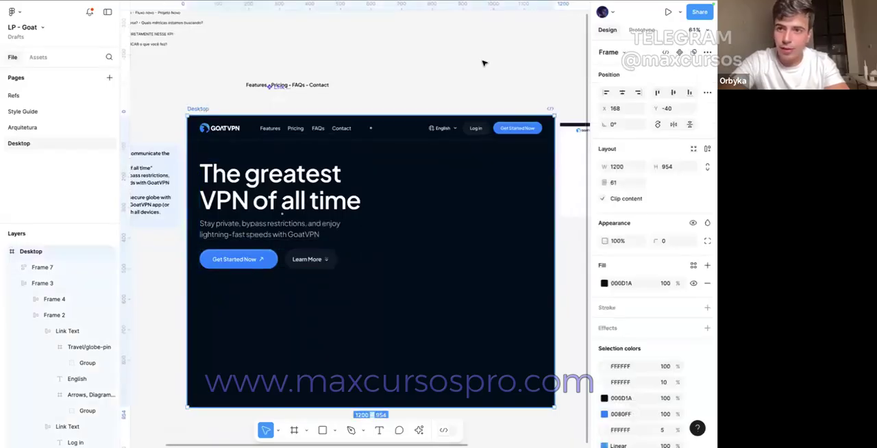
{"action": "left_click", "coordinate": [668, 13]}
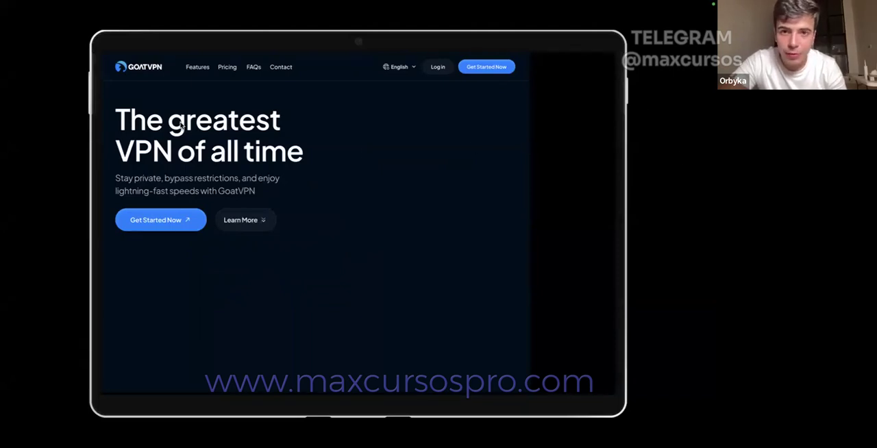
{"action": "left_click", "coordinate": [84, 23]}
{"action": "left_click", "coordinate": [572, 97]}
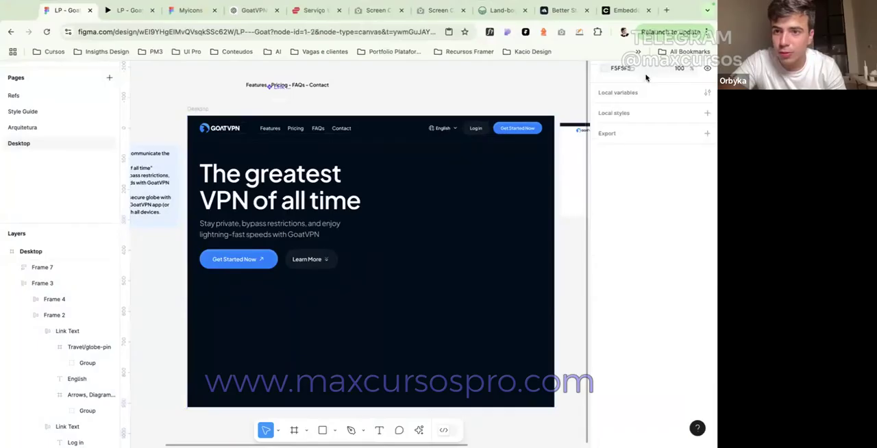
Step: Set the prototype device to No device and review the Desktop frame in the presentation again
{"action": "left_click", "coordinate": [644, 28]}
{"action": "left_click", "coordinate": [643, 69]}
{"action": "scroll", "coordinate": [642, 71], "scroll_direction": "up", "scroll_amount": 3}
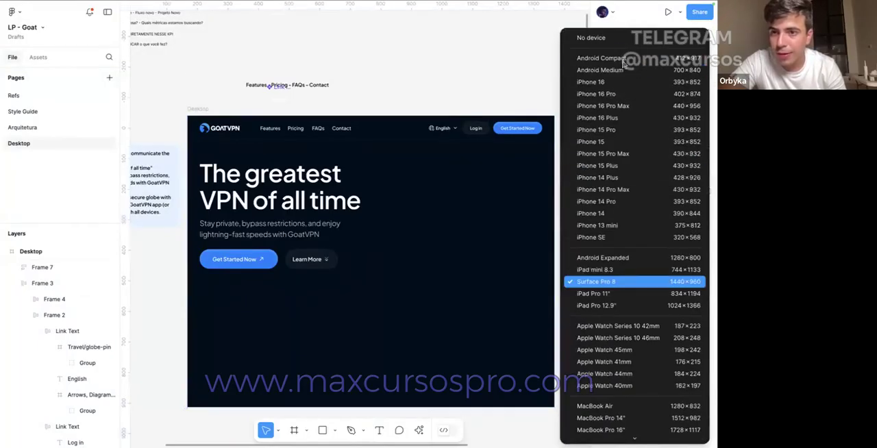
{"action": "left_click", "coordinate": [610, 39]}
{"action": "mouse_move", "coordinate": [248, 3]}
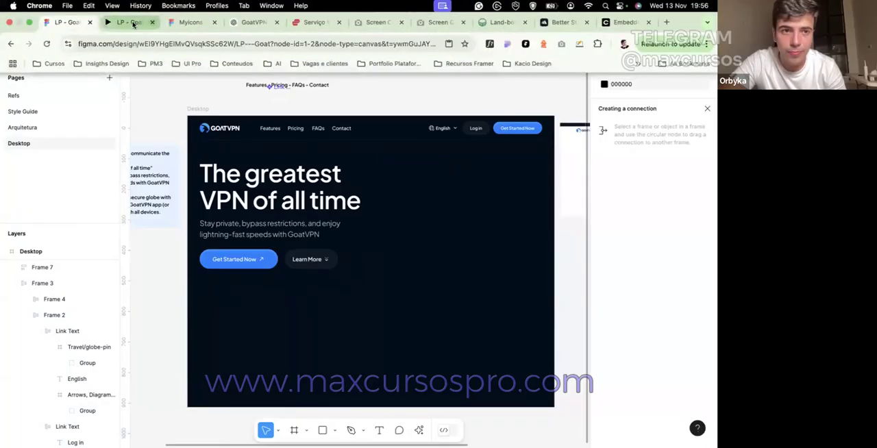
{"action": "left_click", "coordinate": [135, 25]}
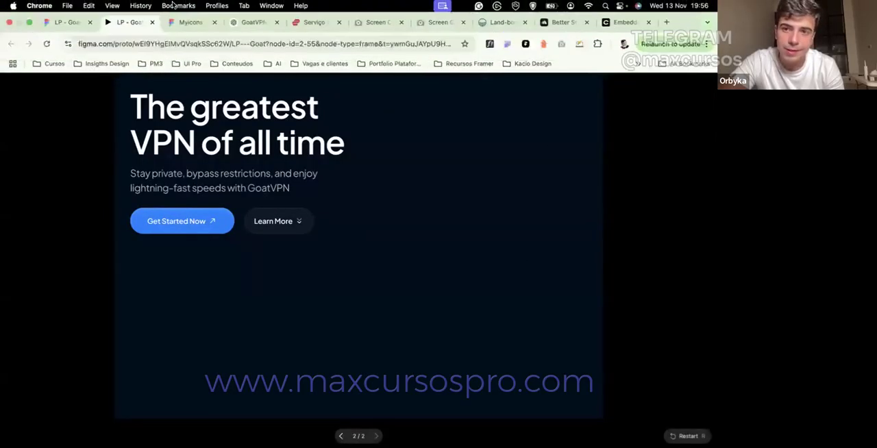
{"action": "mouse_move", "coordinate": [131, 1]}
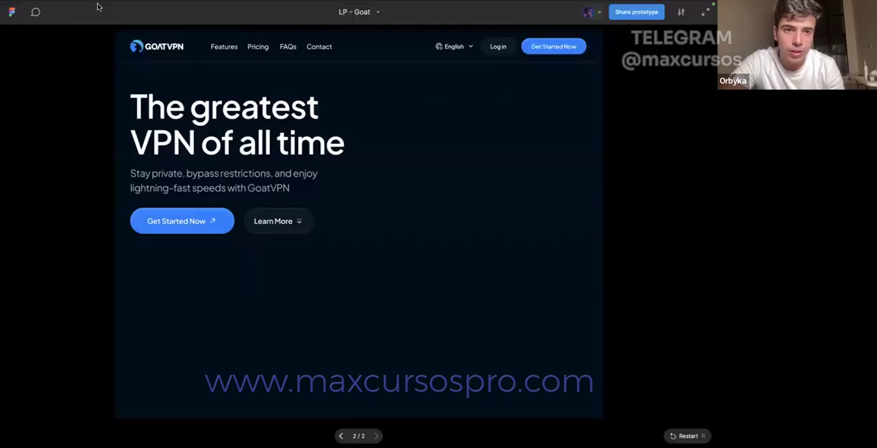
{"action": "left_click", "coordinate": [66, 22]}
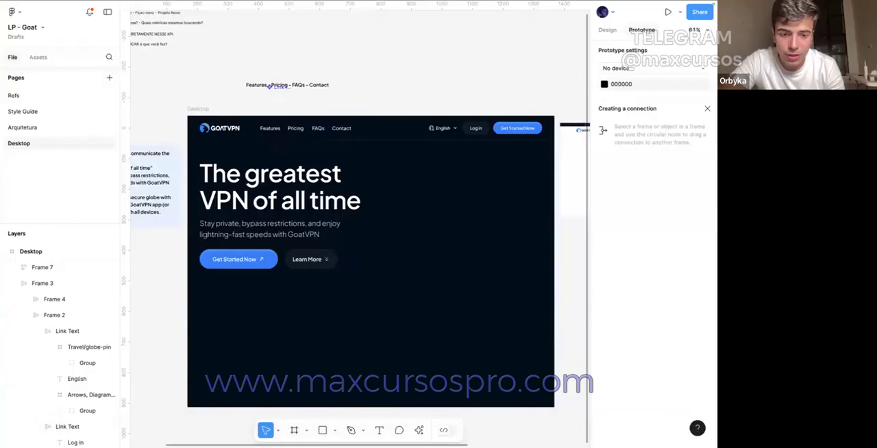
Step: Draw a rectangle about 163 by 71 on the canvas below the hero notes frame
{"action": "mouse_move", "coordinate": [319, 438]}
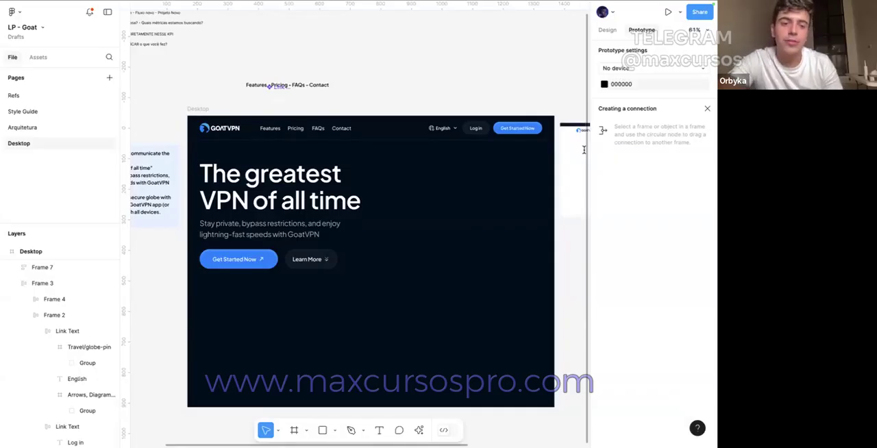
{"action": "scroll", "coordinate": [372, 162], "scroll_direction": "left", "scroll_amount": 3}
{"action": "scroll", "coordinate": [372, 163], "scroll_direction": "down", "scroll_amount": 1}
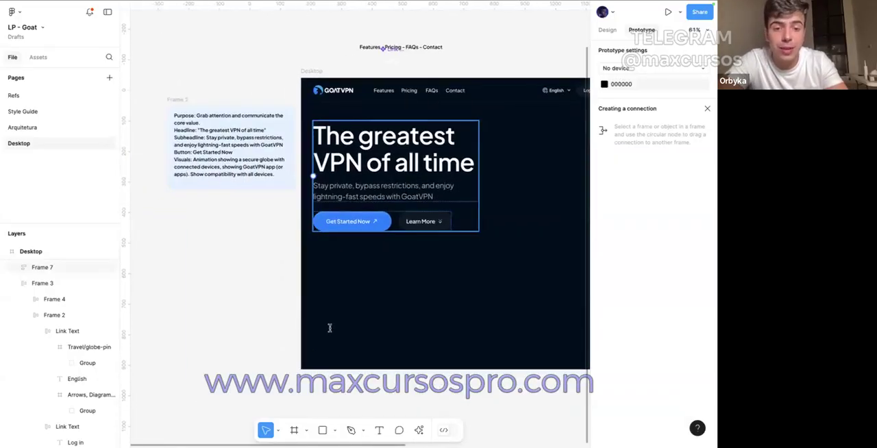
{"action": "left_click", "coordinate": [322, 430]}
{"action": "left_click_drag", "start_coordinate": [200, 236], "coordinate": [249, 258]}
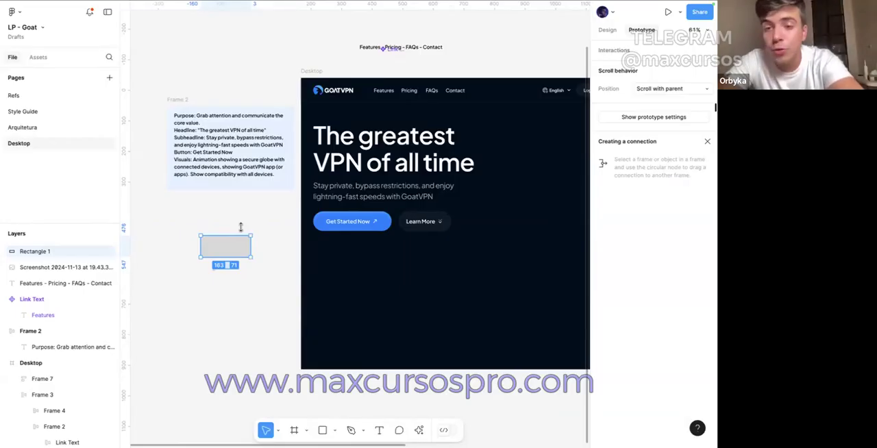
{"action": "left_click", "coordinate": [196, 96]}
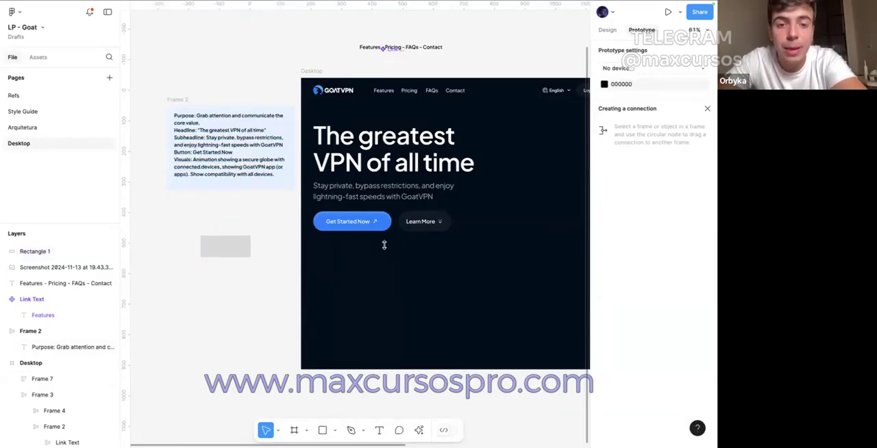
Step: Examine the typography settings of the hero Get Started Now button label
{"action": "double_click", "coordinate": [350, 219]}
{"action": "double_click", "coordinate": [350, 219]}
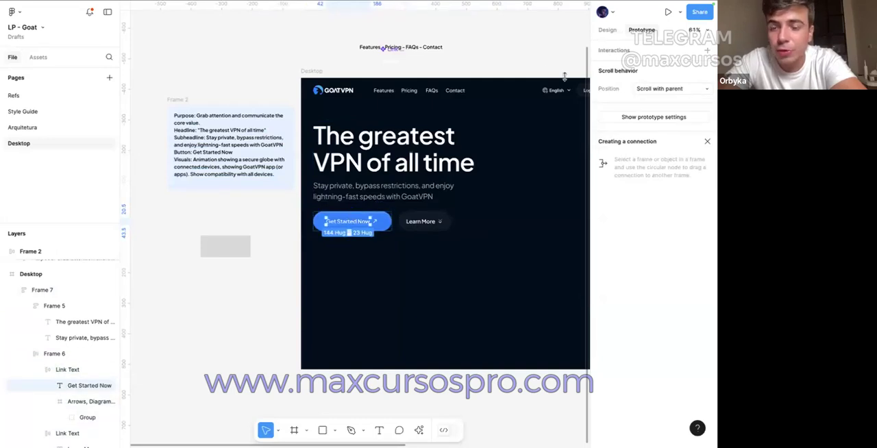
{"action": "left_click", "coordinate": [607, 30]}
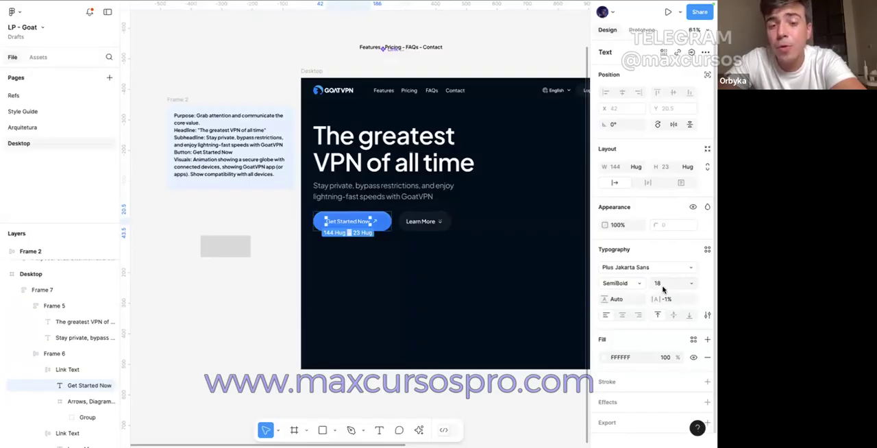
{"action": "scroll", "coordinate": [353, 233], "scroll_direction": "up", "scroll_amount": 5}
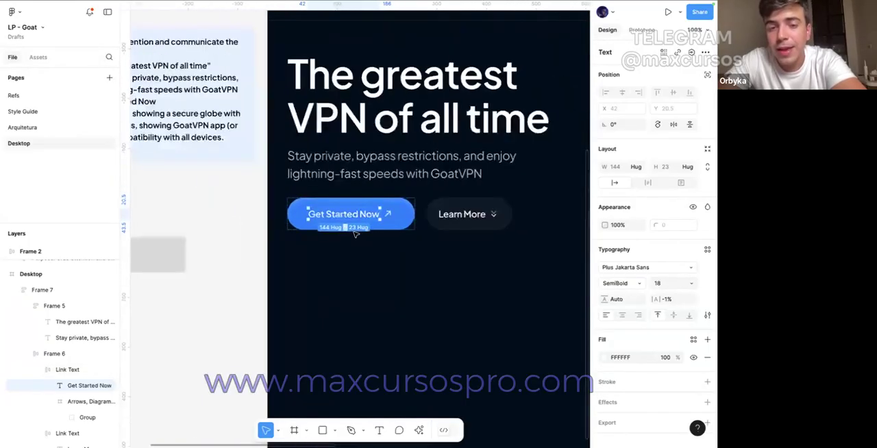
{"action": "scroll", "coordinate": [355, 234], "scroll_direction": "down", "scroll_amount": 2}
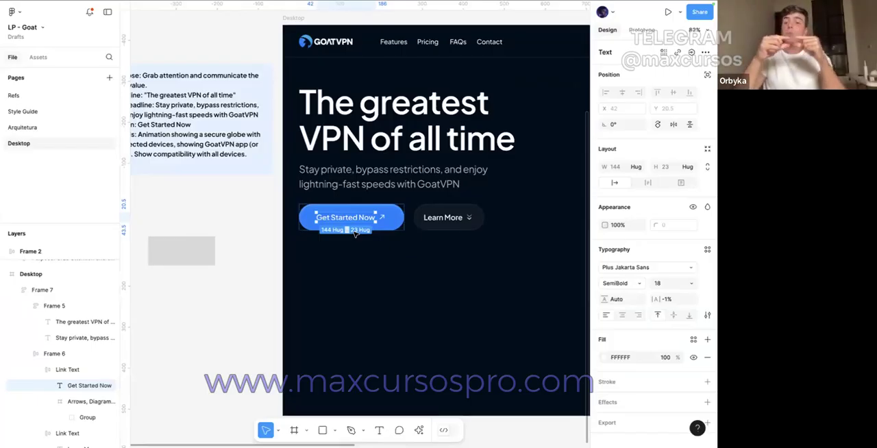
{"action": "left_click", "coordinate": [202, 192]}
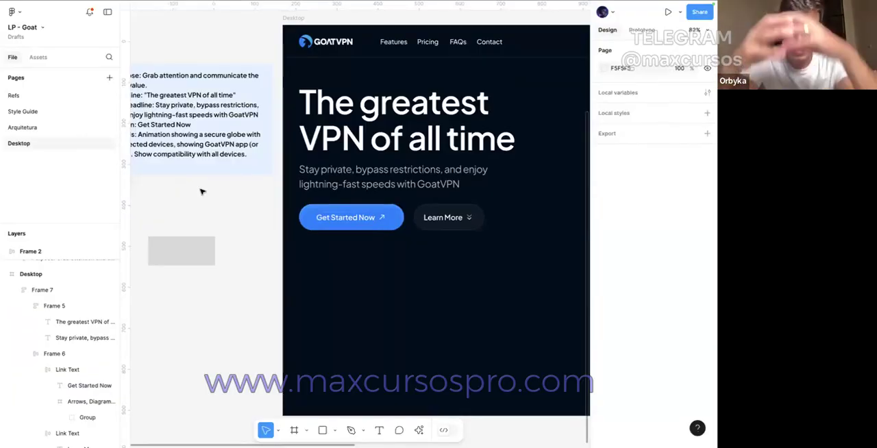
{"action": "scroll", "coordinate": [211, 194], "scroll_direction": "right", "scroll_amount": 1}
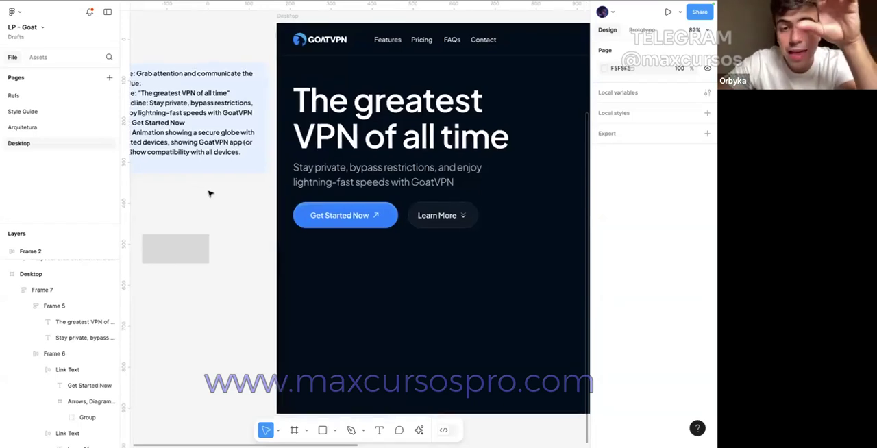
{"action": "scroll", "coordinate": [210, 194], "scroll_direction": "right", "scroll_amount": 3}
Step: Preview other font weights on the hero Get Started Now label and keep SemiBold
{"action": "left_click", "coordinate": [300, 217]}
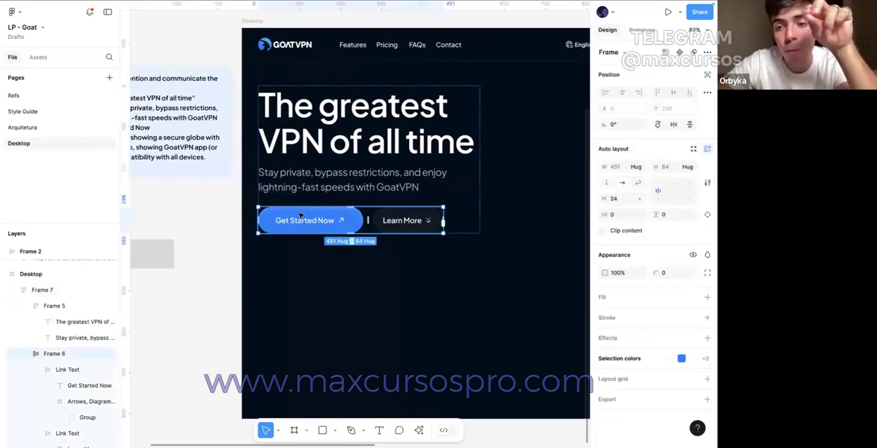
{"action": "left_click", "coordinate": [301, 218]}
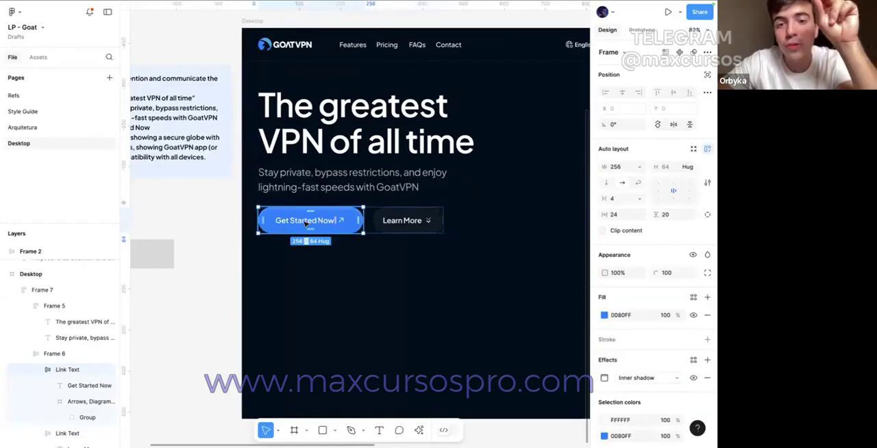
{"action": "left_click", "coordinate": [333, 220]}
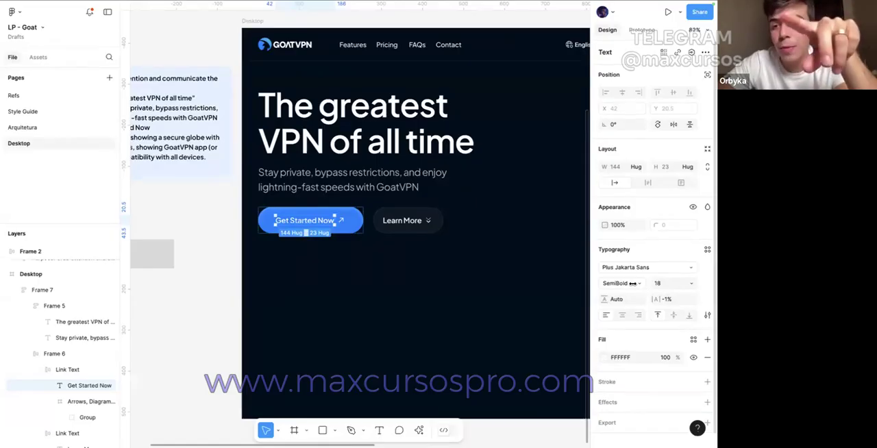
{"action": "left_click", "coordinate": [632, 282]}
{"action": "left_click", "coordinate": [630, 283]}
{"action": "left_click", "coordinate": [629, 284]}
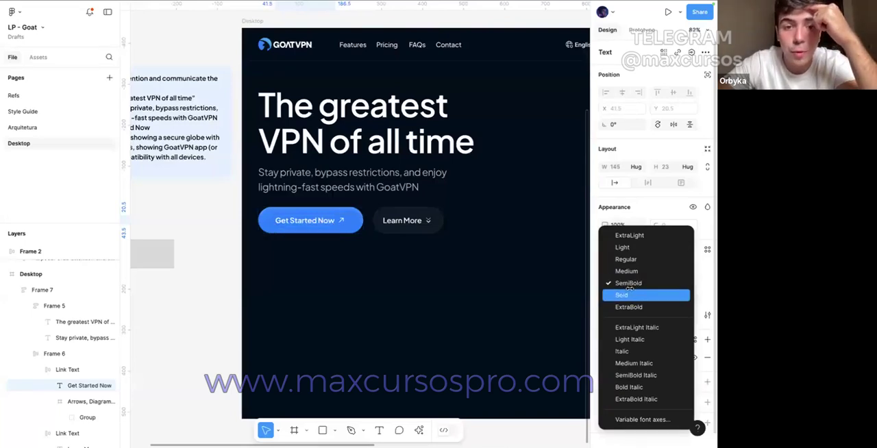
{"action": "left_click", "coordinate": [627, 285]}
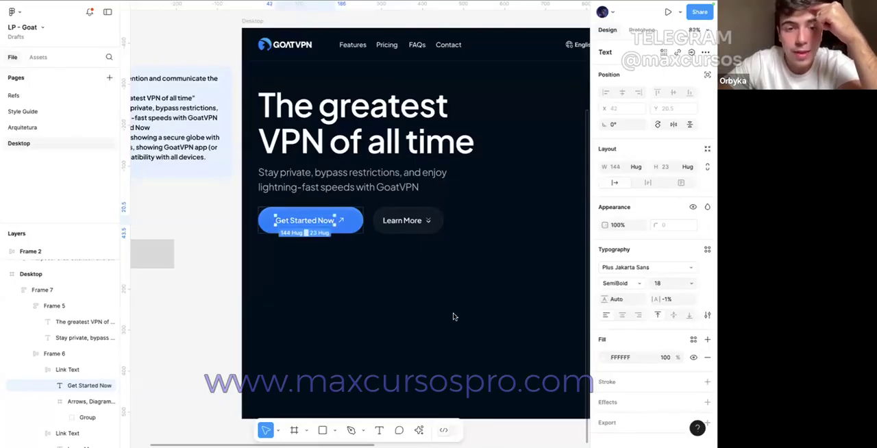
{"action": "scroll", "coordinate": [438, 318], "scroll_direction": "left", "scroll_amount": 4}
{"action": "left_click", "coordinate": [383, 332]}
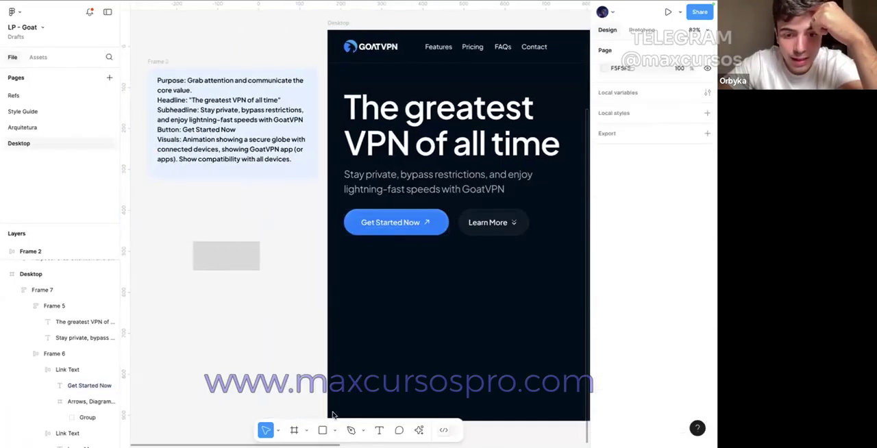
Step: Inspect the fill colour of the hero Get Started Now button in the colour picker without changing it
{"action": "left_click", "coordinate": [364, 226]}
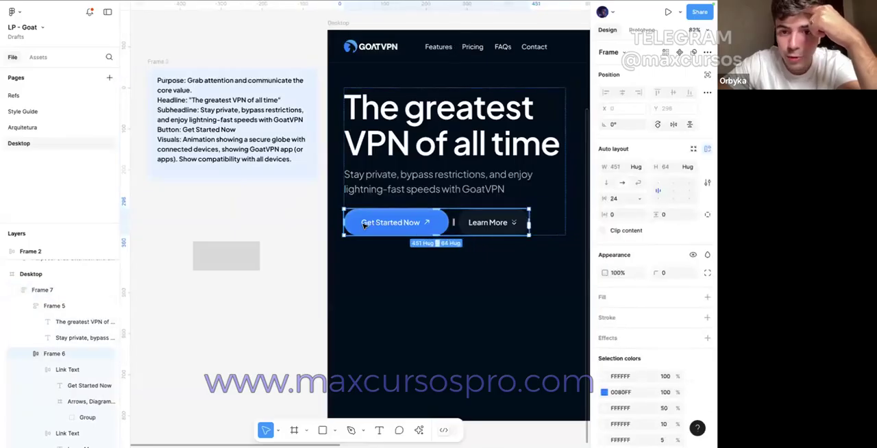
{"action": "double_click", "coordinate": [365, 226]}
{"action": "left_click", "coordinate": [353, 217]}
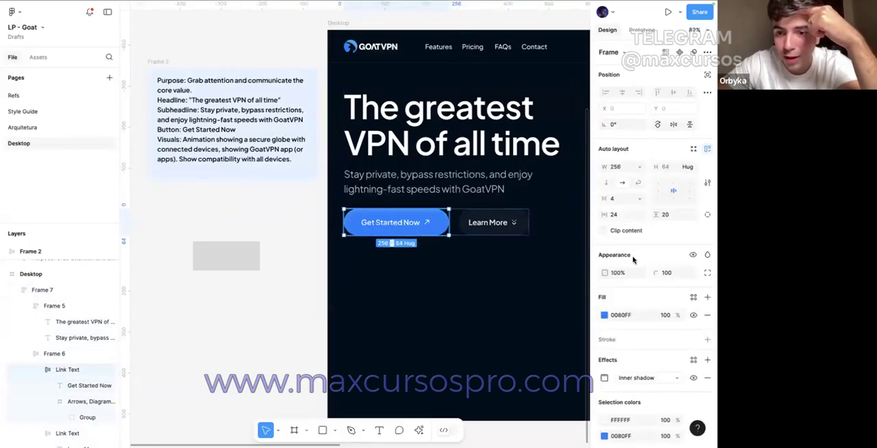
{"action": "left_click", "coordinate": [604, 314]}
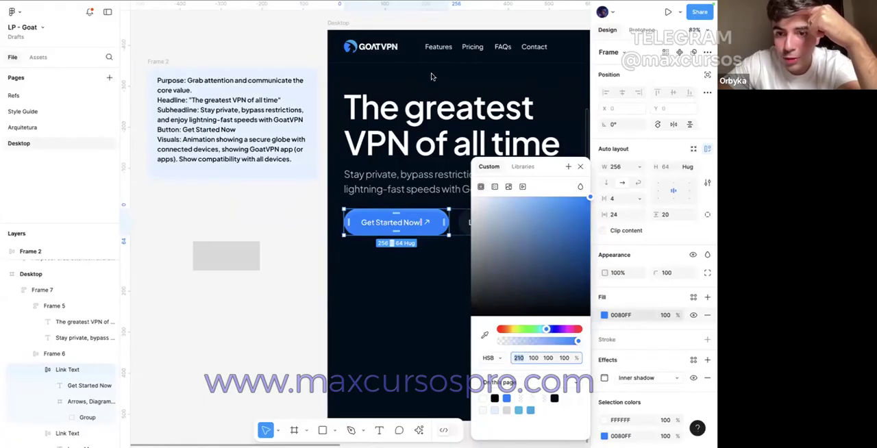
{"action": "left_click", "coordinate": [580, 168]}
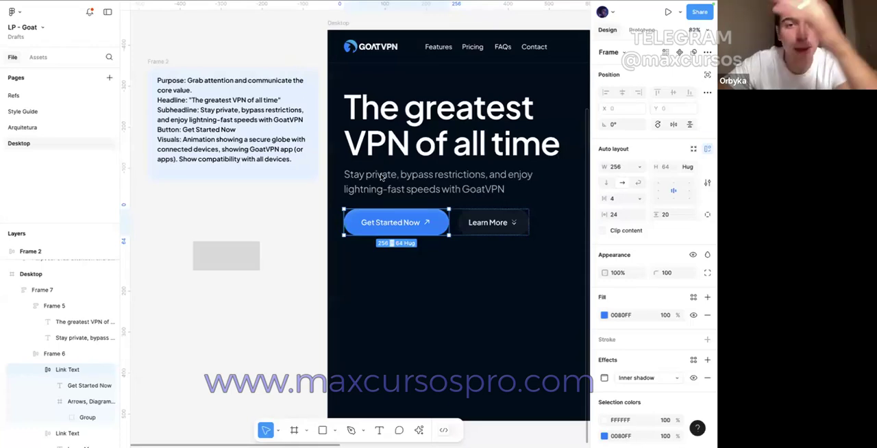
{"action": "left_click", "coordinate": [289, 61]}
{"action": "scroll", "coordinate": [289, 62], "scroll_direction": "right", "scroll_amount": 2}
{"action": "scroll", "coordinate": [289, 69], "scroll_direction": "right", "scroll_amount": 5}
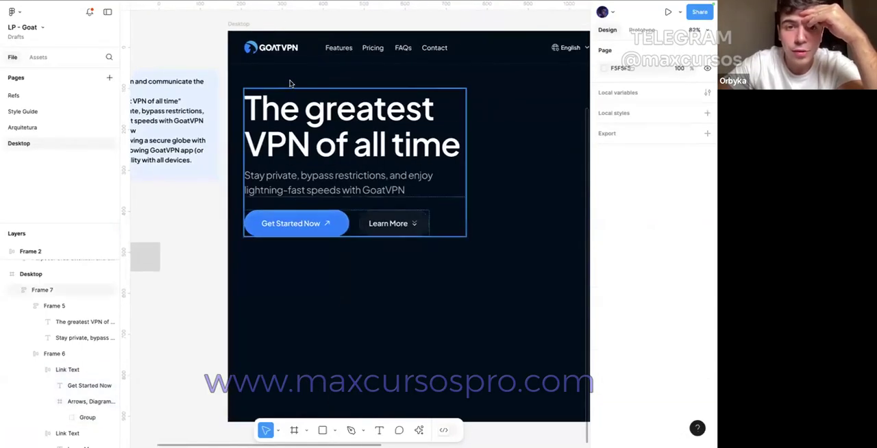
Step: Slightly reduce the vertical spacing between the hero headline and its subheadline in their auto layout frame
{"action": "left_click", "coordinate": [336, 163]}
{"action": "left_click", "coordinate": [614, 199]}
{"action": "key", "text": "Down"}
{"action": "key", "text": "Down"}
{"action": "key", "text": "Down"}
{"action": "key", "text": "Down"}
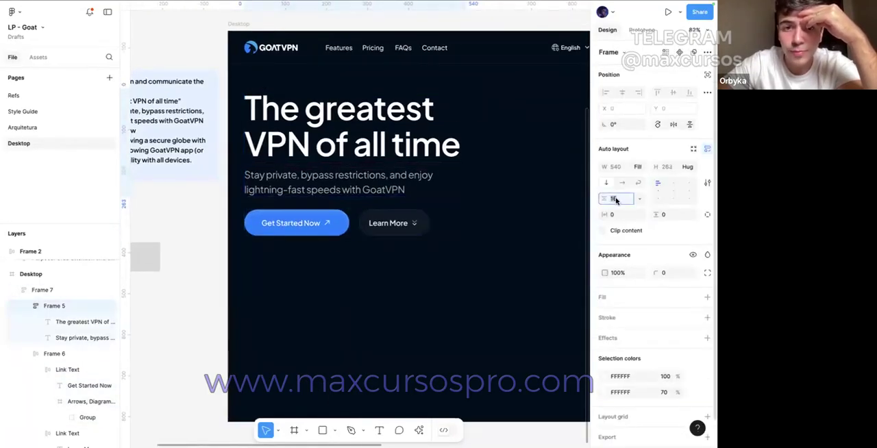
{"action": "left_click", "coordinate": [315, 231]}
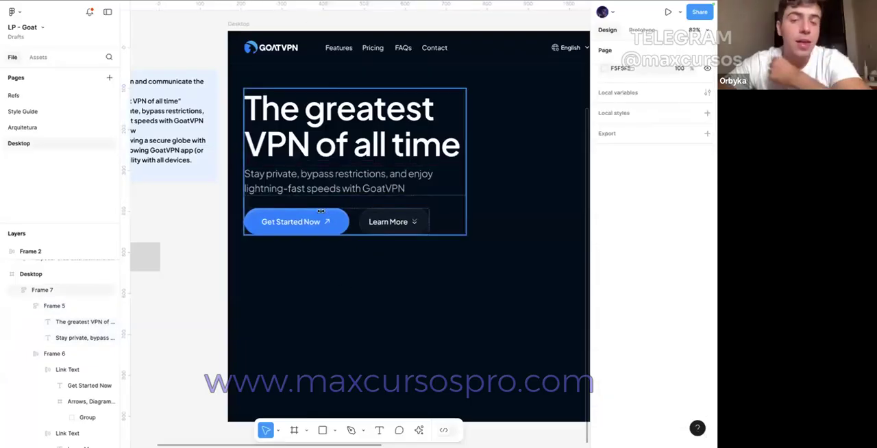
{"action": "double_click", "coordinate": [315, 230]}
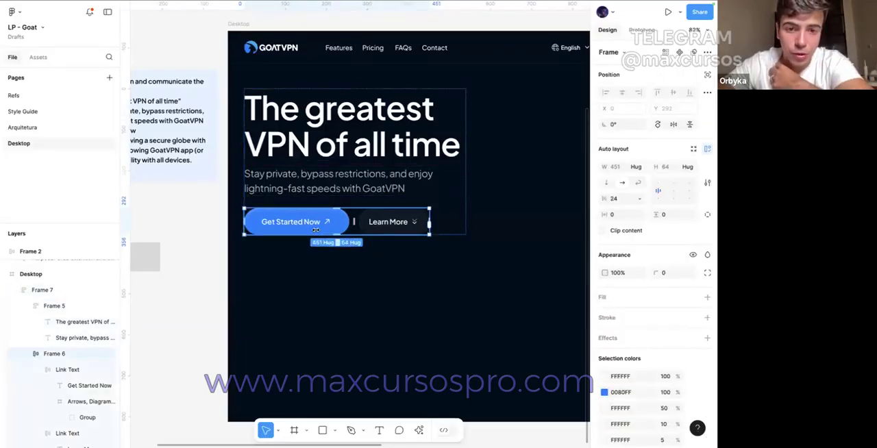
{"action": "double_click", "coordinate": [315, 230]}
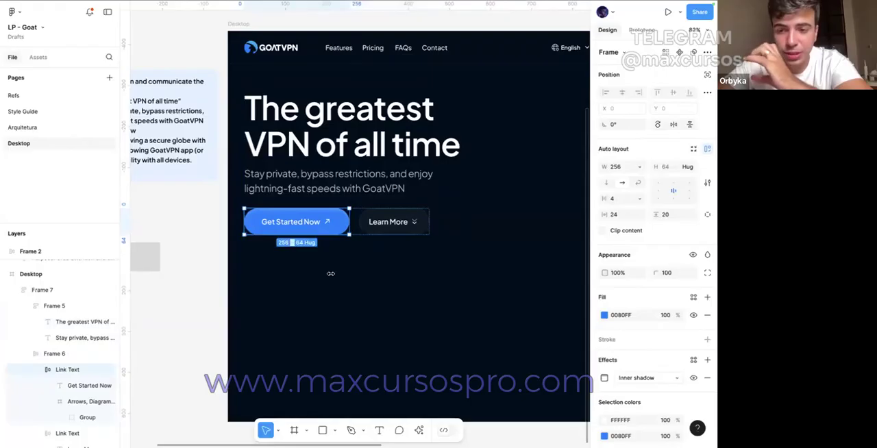
{"action": "left_click", "coordinate": [330, 273]}
Step: Delete the grey placeholder rectangle below the hero notes frame
{"action": "scroll", "coordinate": [330, 273], "scroll_direction": "down", "scroll_amount": 3}
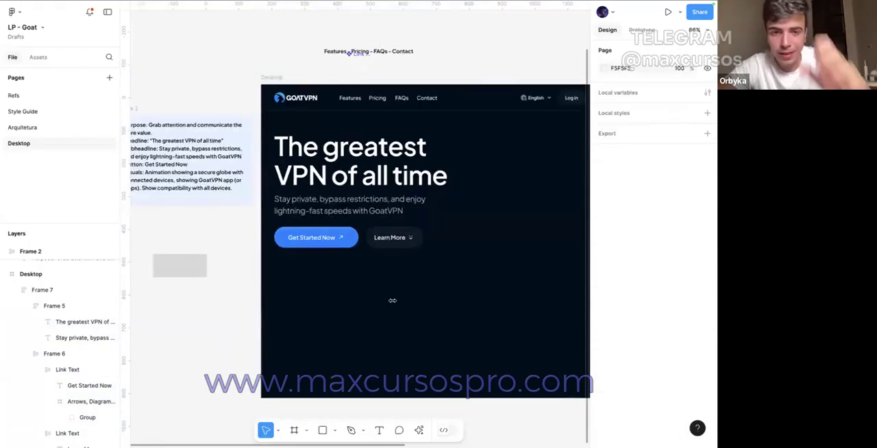
{"action": "left_click", "coordinate": [186, 277]}
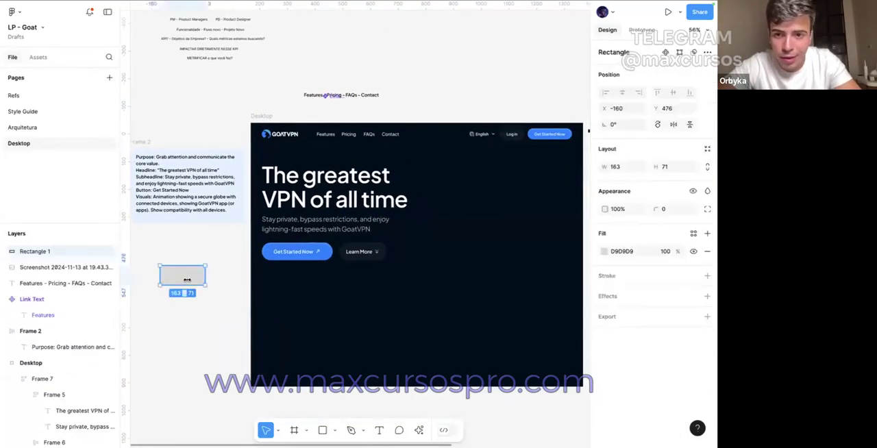
{"action": "key", "text": "Delete"}
{"action": "left_click", "coordinate": [269, 251]}
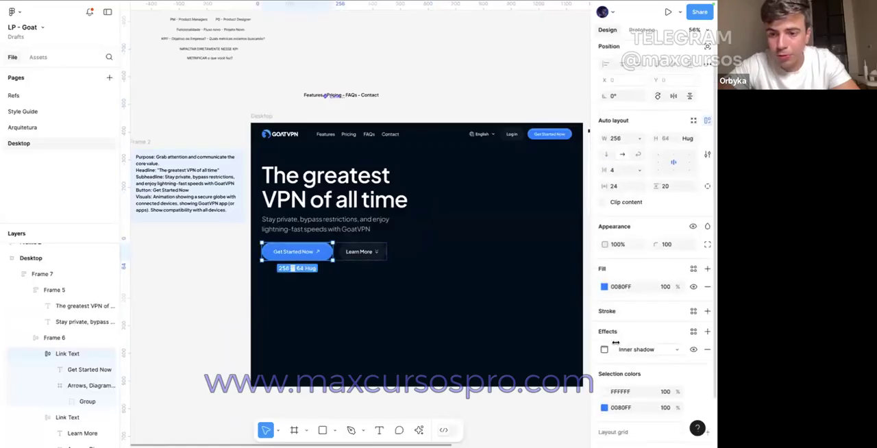
{"action": "left_click", "coordinate": [392, 314]}
{"action": "double_click", "coordinate": [297, 259]}
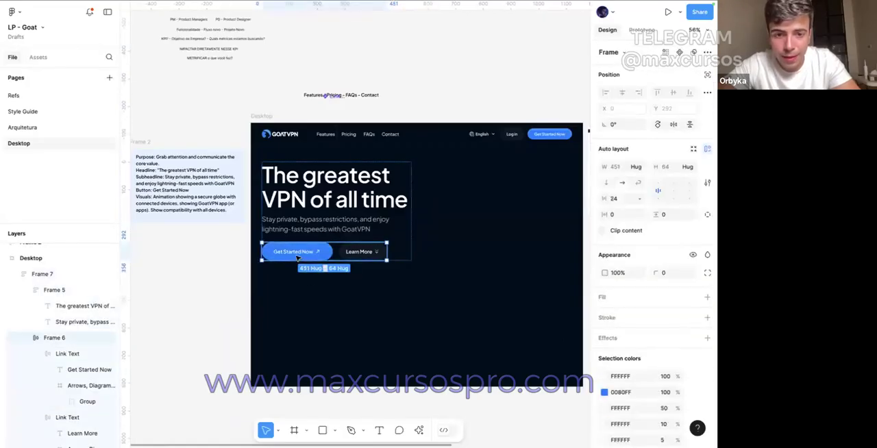
{"action": "key", "text": "Escape"}
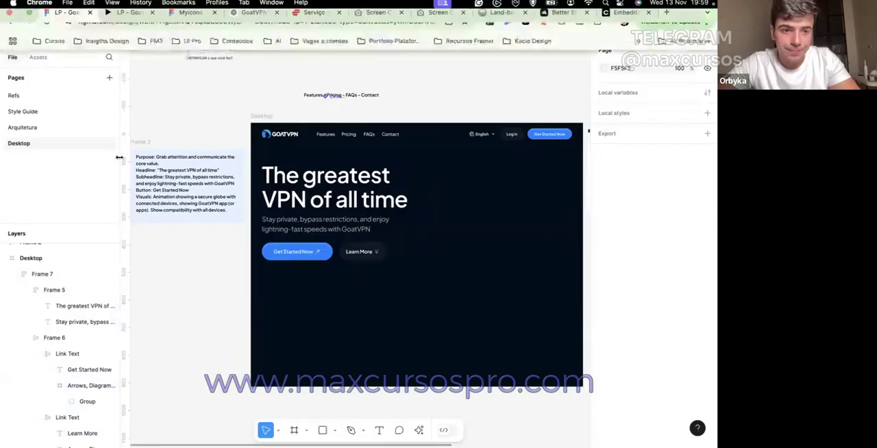
{"action": "scroll", "coordinate": [158, 137], "scroll_direction": "up", "scroll_amount": 3}
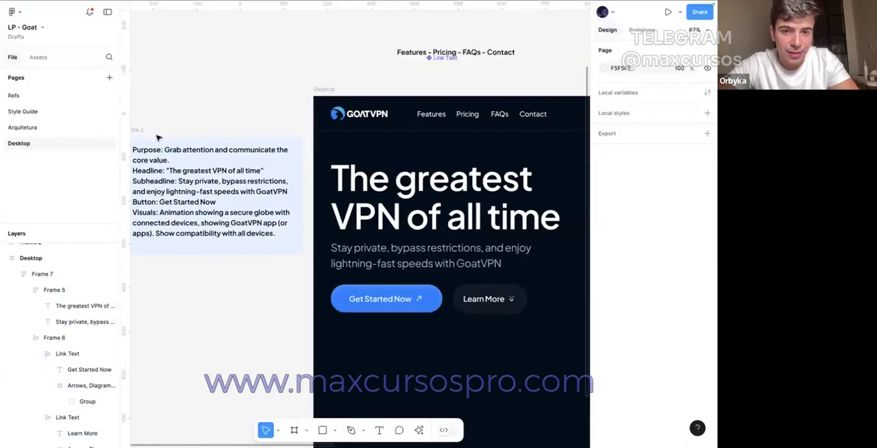
{"action": "scroll", "coordinate": [164, 126], "scroll_direction": "down", "scroll_amount": 3}
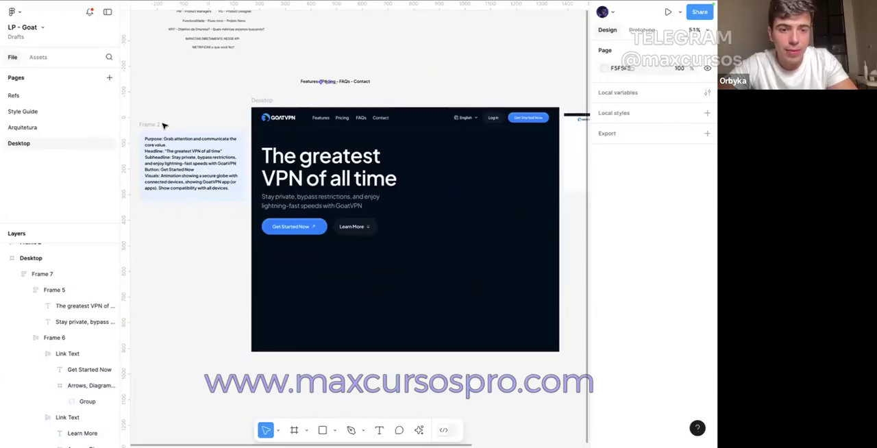
Step: Search the web for "globe vercel" in a new browser tab and open the COBE globe library's playground
{"action": "mouse_move", "coordinate": [683, 2]}
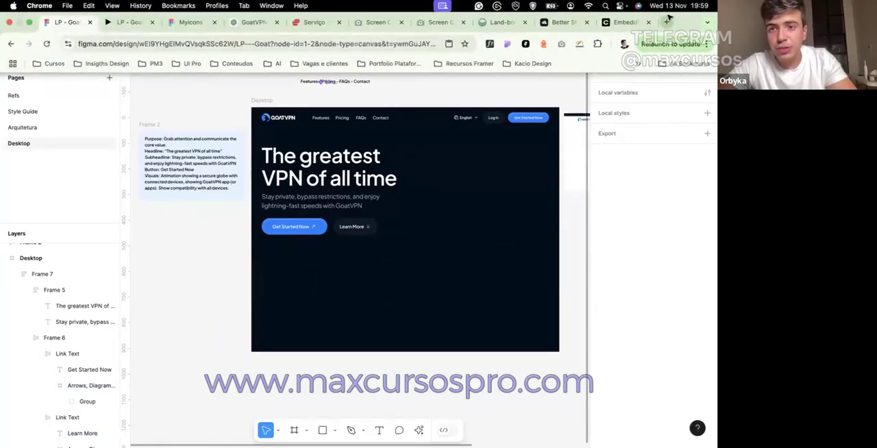
{"action": "left_click", "coordinate": [665, 21]}
{"action": "type", "text": "globe"}
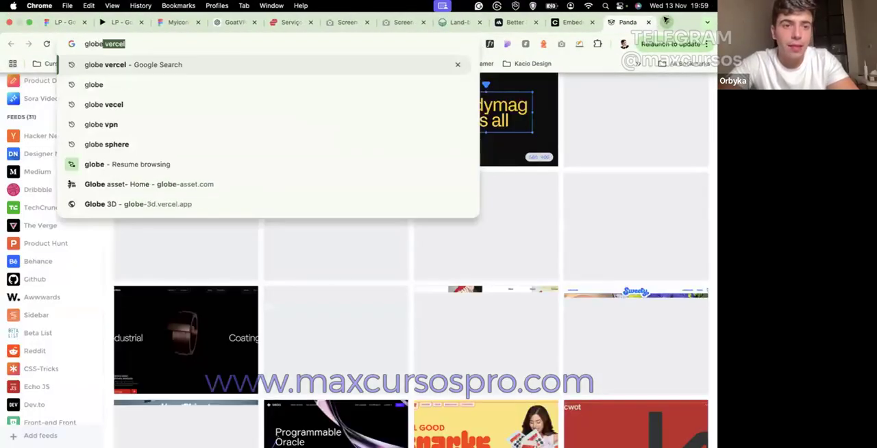
{"action": "key", "text": "Return"}
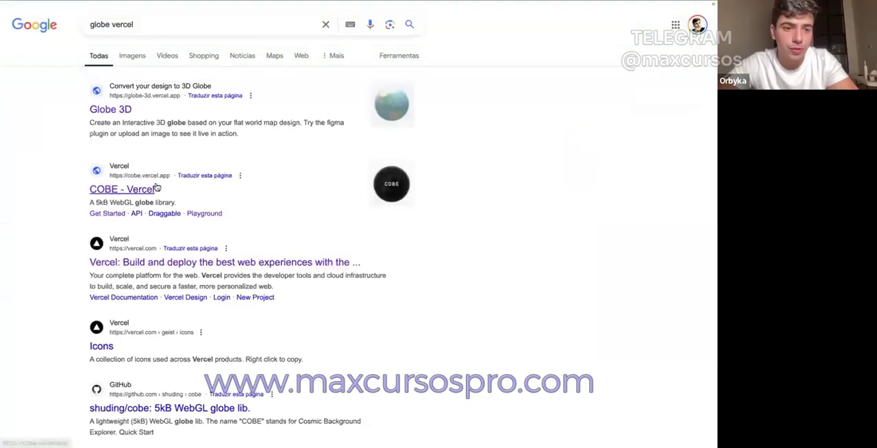
{"action": "left_click", "coordinate": [139, 195]}
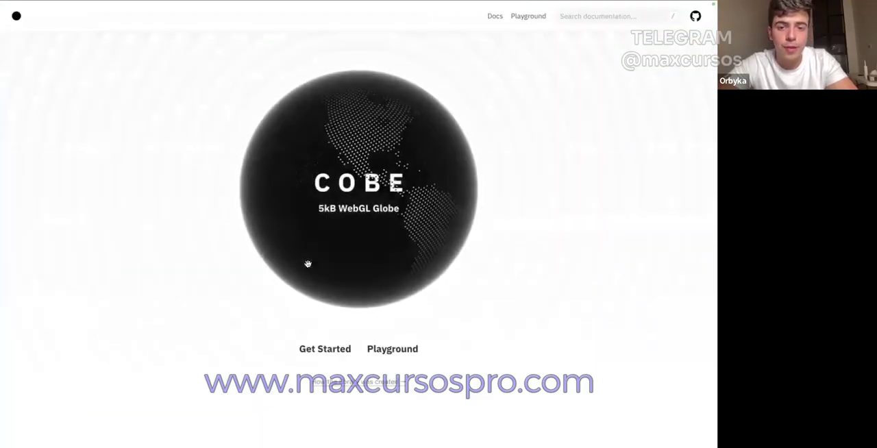
{"action": "left_click", "coordinate": [534, 19]}
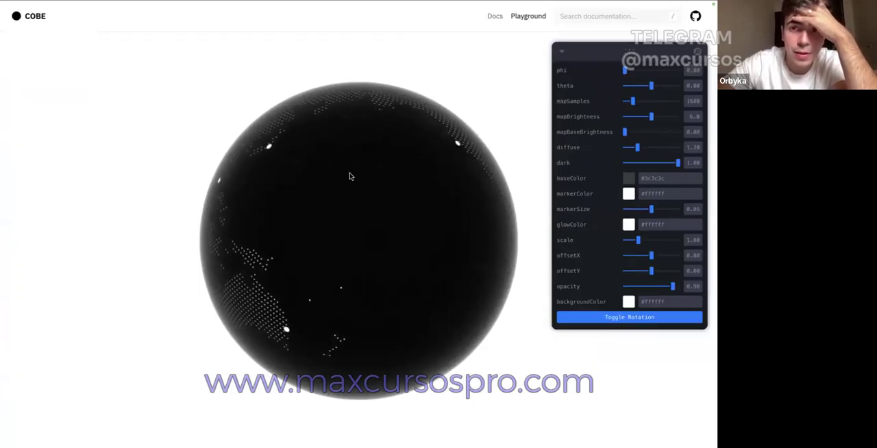
{"action": "right_click", "coordinate": [375, 228]}
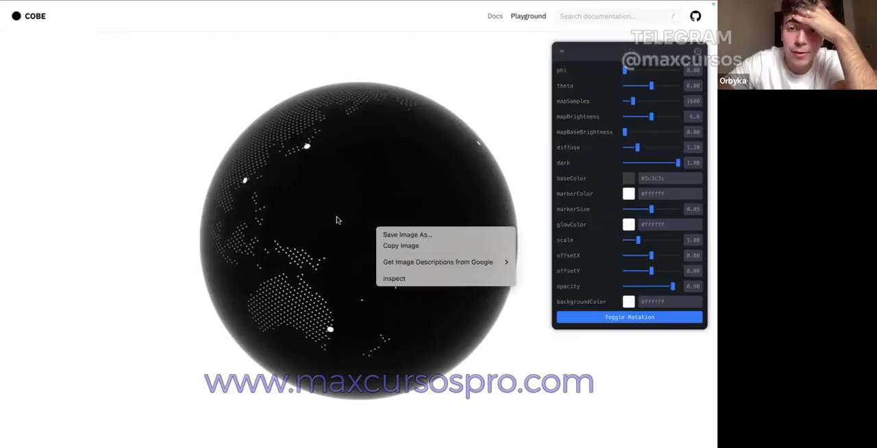
{"action": "left_click", "coordinate": [336, 220]}
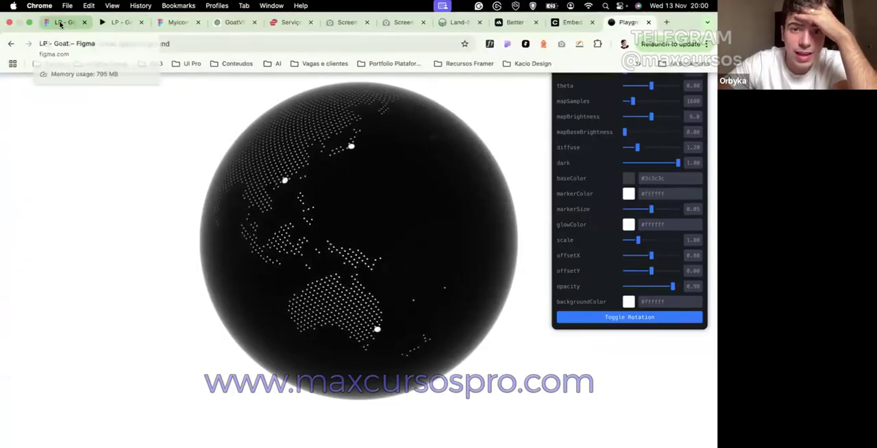
Step: Switch to the LP - Goat design, copy the Desktop frame's fill colour 000D1A, and return to the COBE playground
{"action": "left_click", "coordinate": [60, 23]}
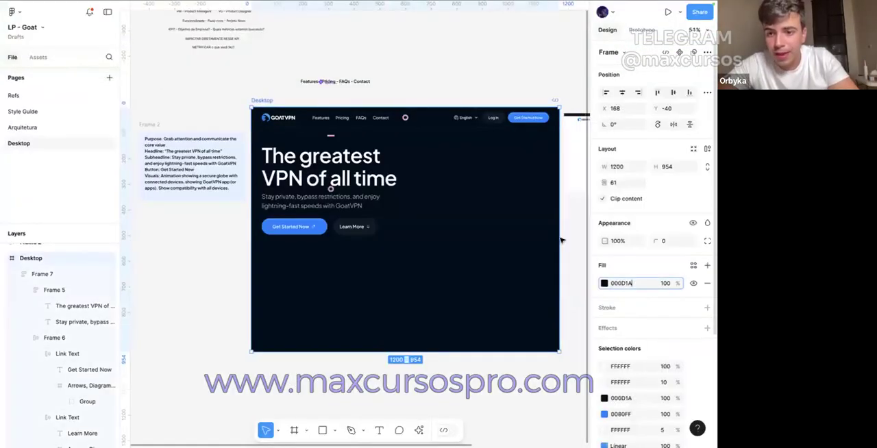
{"action": "key", "text": "super+a"}
{"action": "mouse_move", "coordinate": [394, 4]}
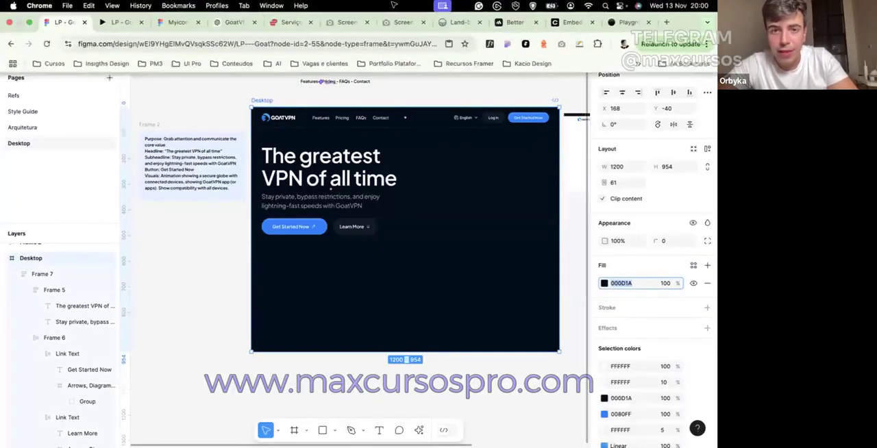
{"action": "left_click", "coordinate": [606, 22]}
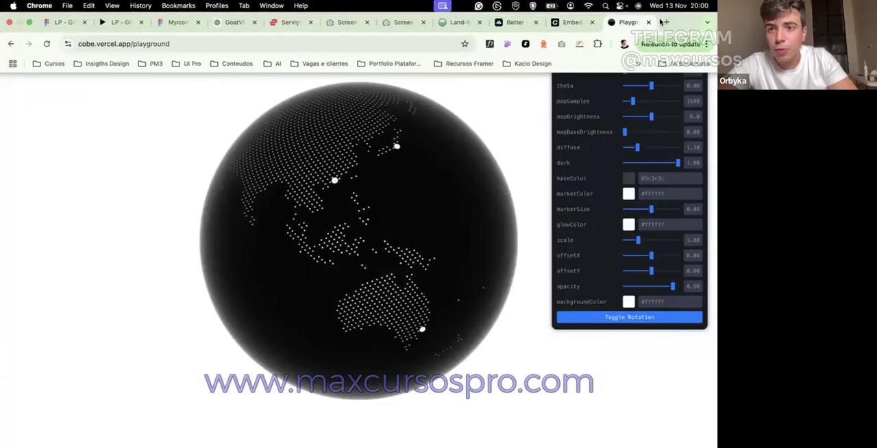
Step: Open UI8 in a new browser tab and search its products for "world map"
{"action": "left_click", "coordinate": [663, 22]}
{"action": "type", "text": "ui8"}
{"action": "key", "text": "Return"}
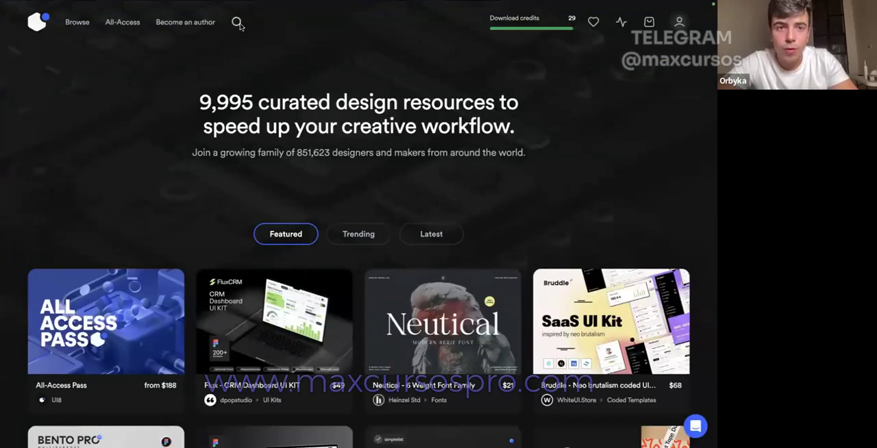
{"action": "left_click", "coordinate": [237, 23]}
{"action": "type", "text": "b"}
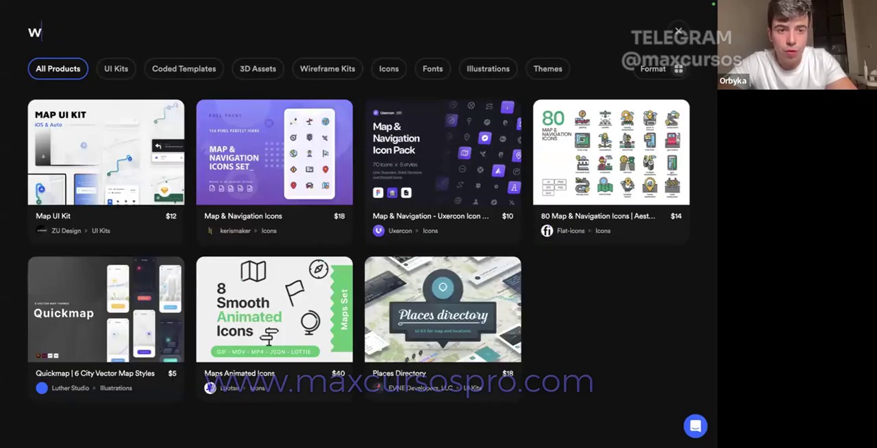
{"action": "type", "text": "map"}
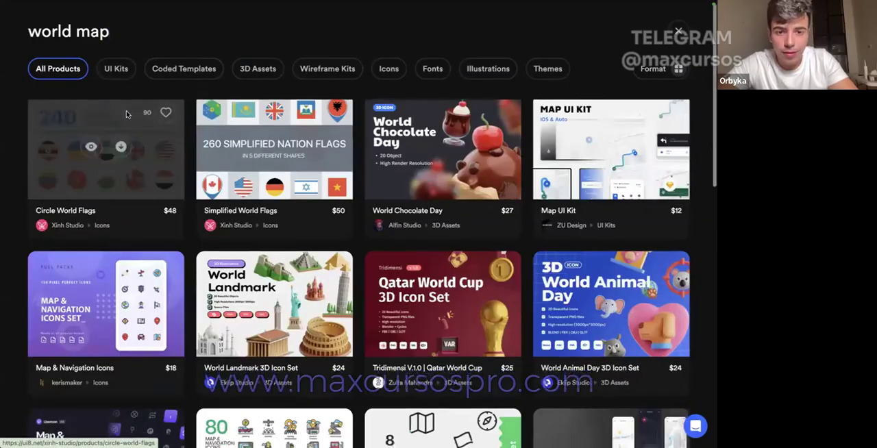
Step: Browse the UI8 world map results for a map or globe asset suitable for the hero visual
{"action": "scroll", "coordinate": [126, 115], "scroll_direction": "down", "scroll_amount": 3}
{"action": "scroll", "coordinate": [126, 115], "scroll_direction": "down", "scroll_amount": 5}
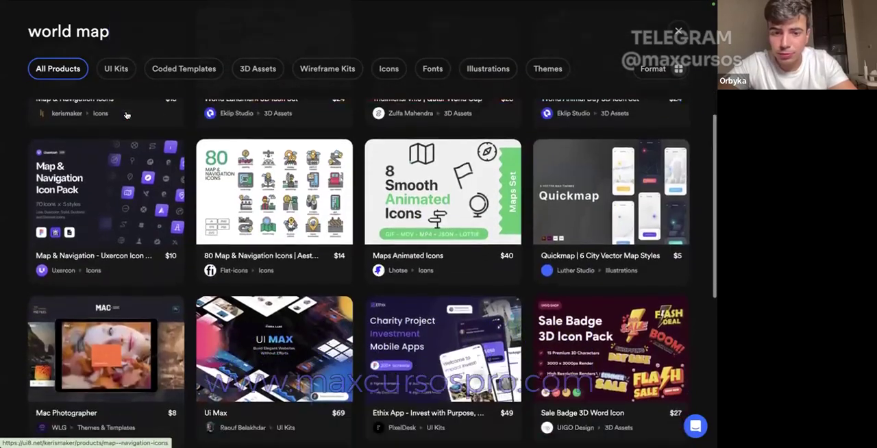
{"action": "scroll", "coordinate": [126, 115], "scroll_direction": "down", "scroll_amount": 5}
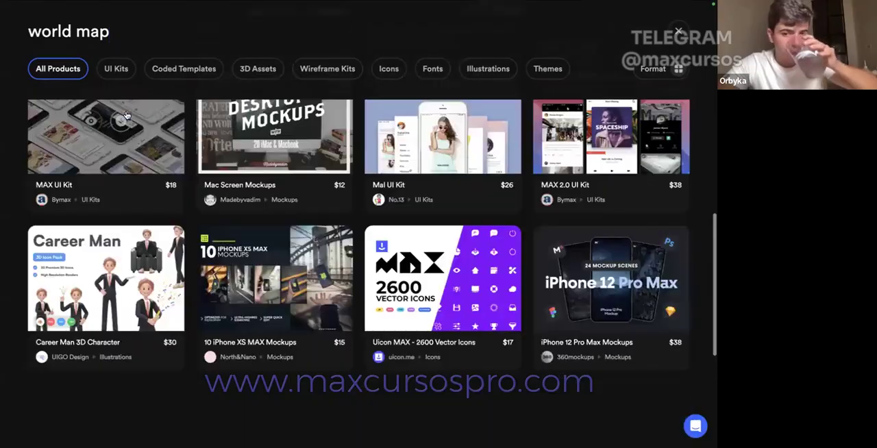
{"action": "scroll", "coordinate": [126, 115], "scroll_direction": "down", "scroll_amount": 4}
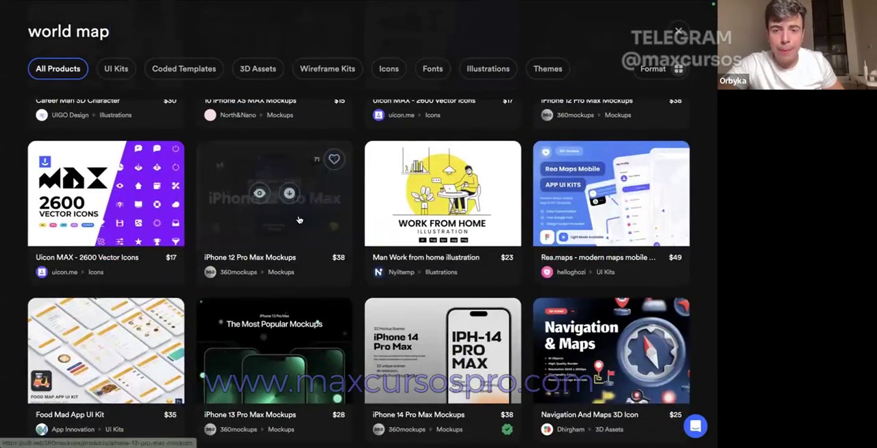
{"action": "scroll", "coordinate": [299, 220], "scroll_direction": "down", "scroll_amount": 1}
{"action": "scroll", "coordinate": [298, 220], "scroll_direction": "down", "scroll_amount": 6}
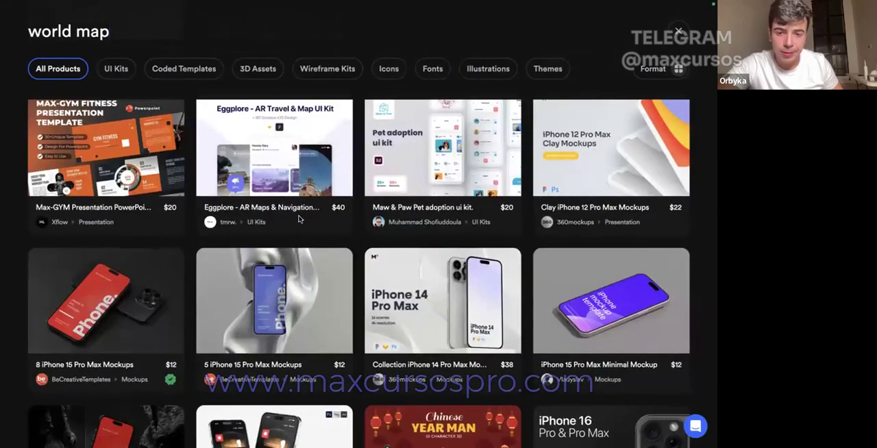
{"action": "scroll", "coordinate": [299, 219], "scroll_direction": "down", "scroll_amount": 10}
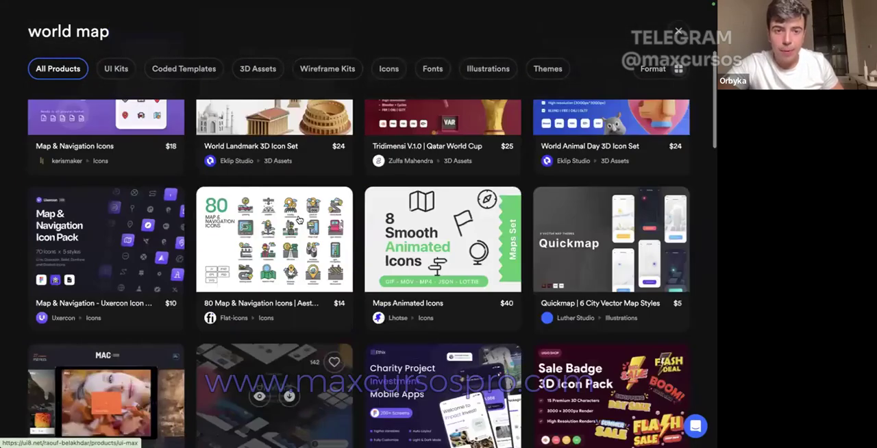
{"action": "scroll", "coordinate": [298, 219], "scroll_direction": "up", "scroll_amount": 4}
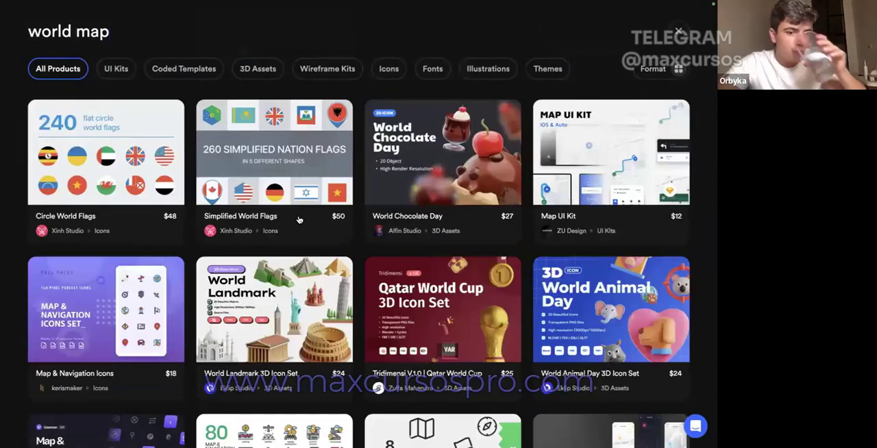
Step: Return to the COBE playground and set the globe's baseColor to #000d1a, matching the Desktop frame's fill
{"action": "mouse_move", "coordinate": [180, 26]}
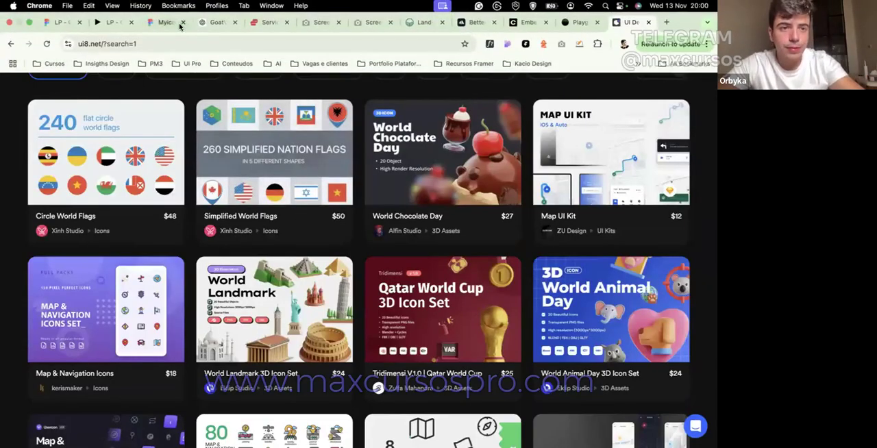
{"action": "left_click", "coordinate": [57, 22]}
{"action": "scroll", "coordinate": [231, 257], "scroll_direction": "up", "scroll_amount": 3}
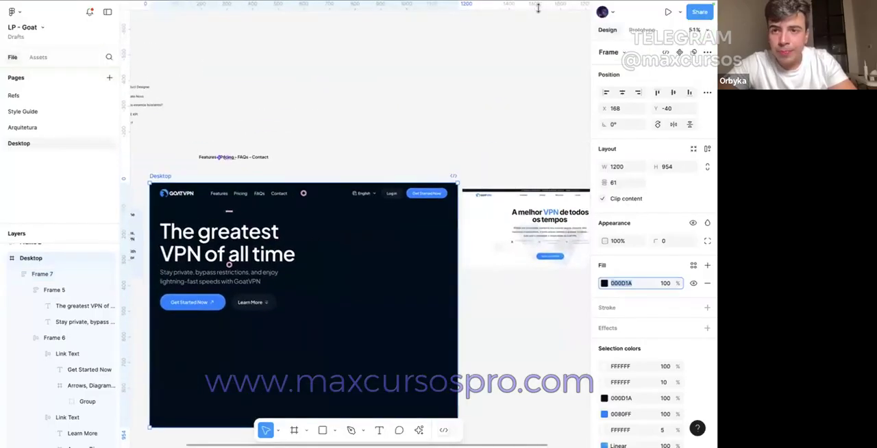
{"action": "left_click", "coordinate": [575, 26]}
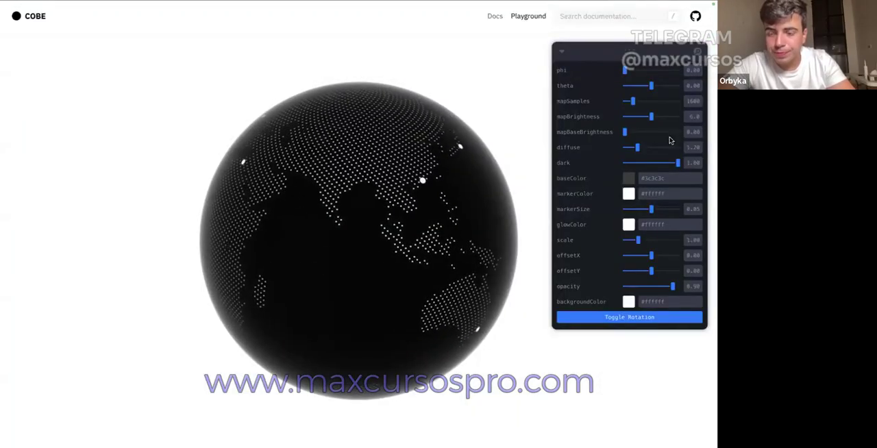
{"action": "left_click", "coordinate": [646, 178]}
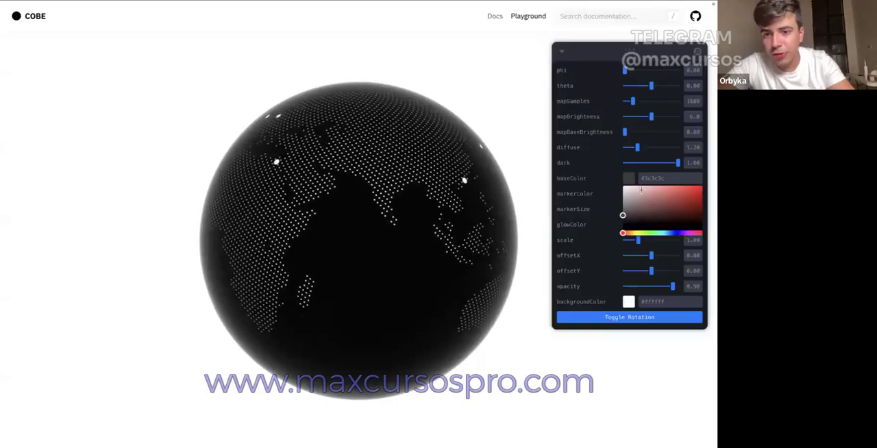
{"action": "mouse_move", "coordinate": [645, 178]}
{"action": "left_mouse_down"}
{"action": "mouse_move", "coordinate": [663, 178]}
{"action": "mouse_move", "coordinate": [643, 180]}
{"action": "left_mouse_up"}
{"action": "type", "text": "000d1a"}
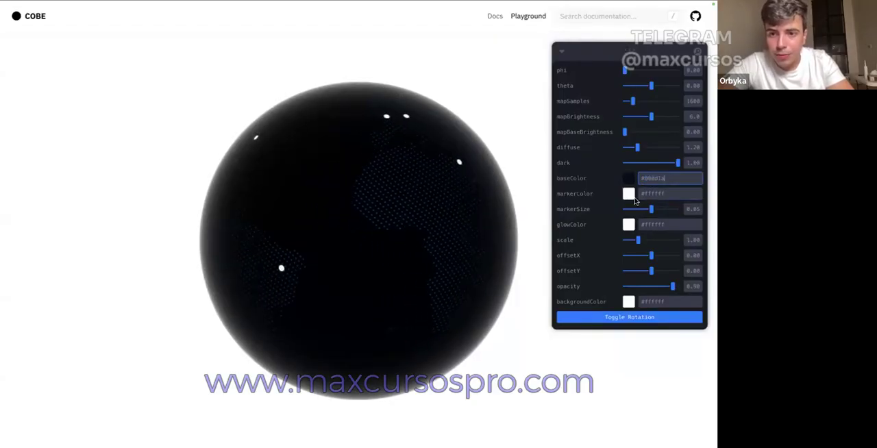
Step: Set the globe's backgroundColor to #000d1a and lighten its baseColor slightly to about #0d1723
{"action": "left_click", "coordinate": [628, 303]}
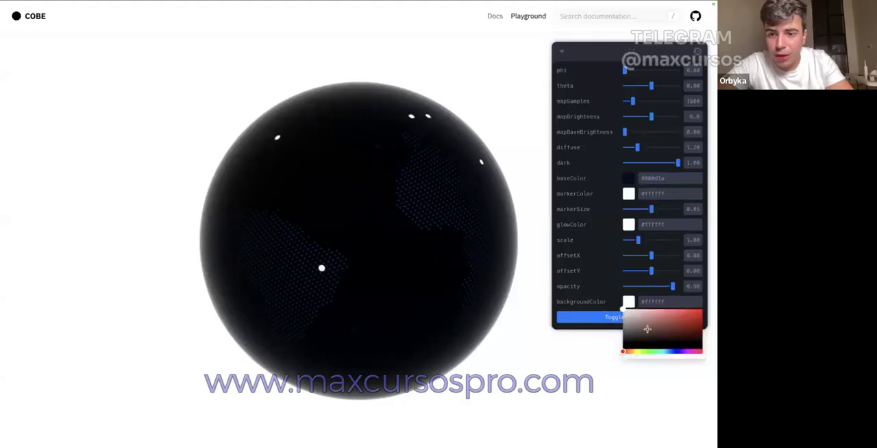
{"action": "left_click", "coordinate": [663, 297]}
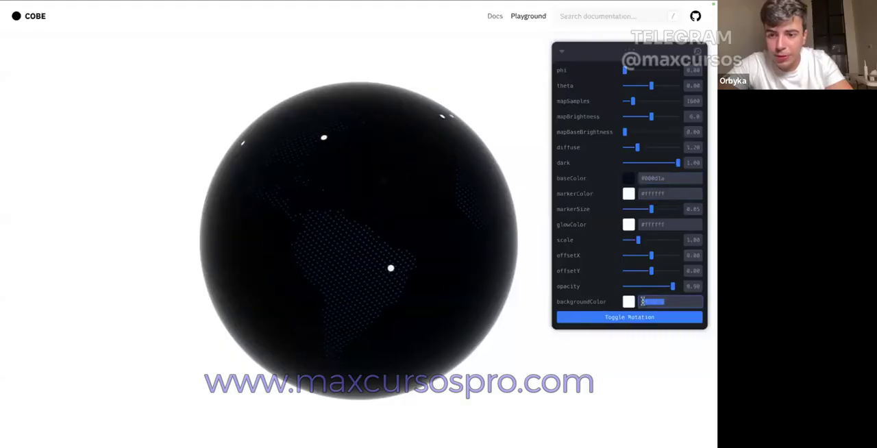
{"action": "type", "text": "000d1a"}
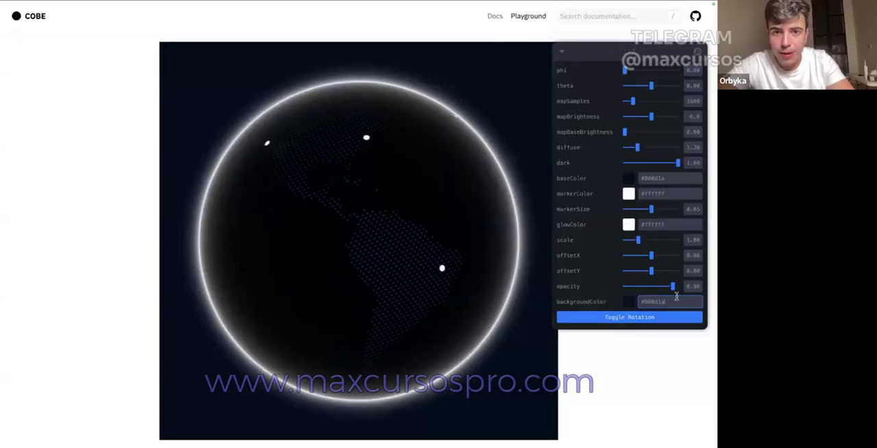
{"action": "left_click", "coordinate": [628, 177]}
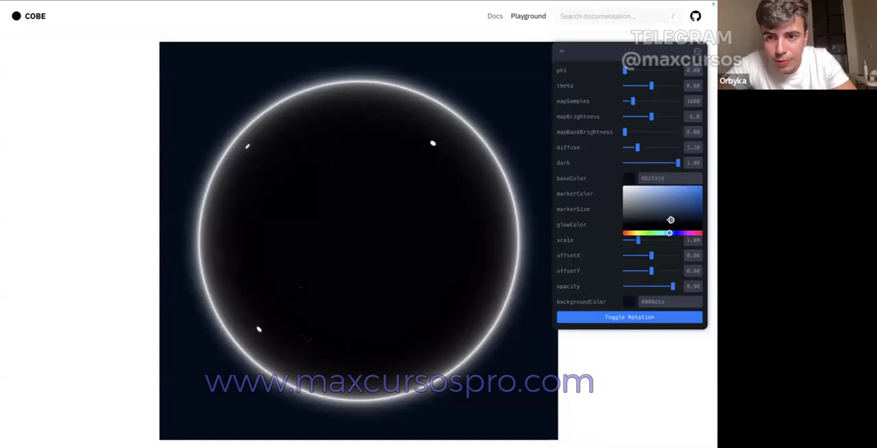
{"action": "left_click", "coordinate": [591, 236]}
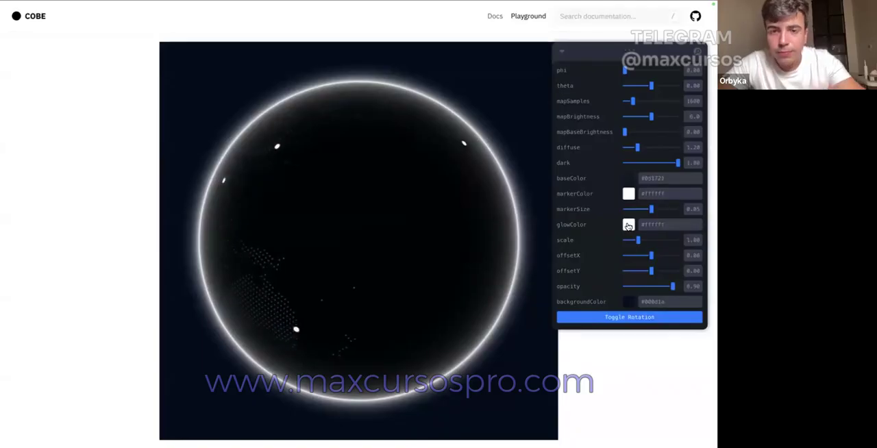
Step: Set the globe's glowColor to a dark navy around #14212e and lighten the baseColor to #162738
{"action": "left_click", "coordinate": [628, 225]}
{"action": "left_click", "coordinate": [663, 224]}
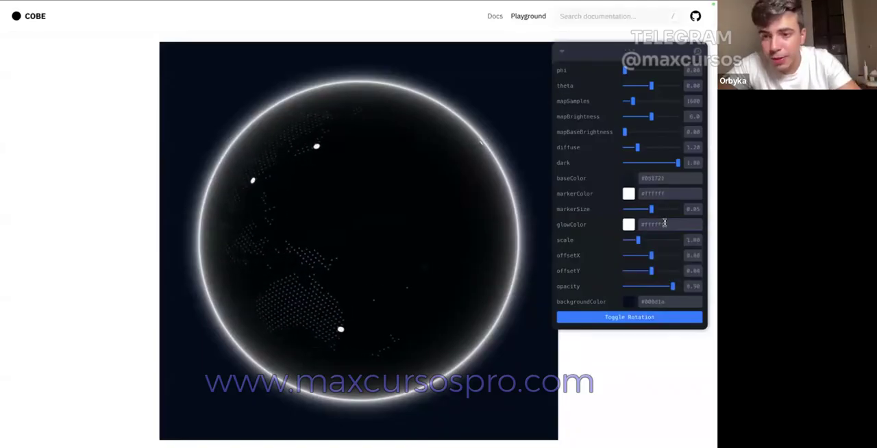
{"action": "type", "text": "#000d1a"}
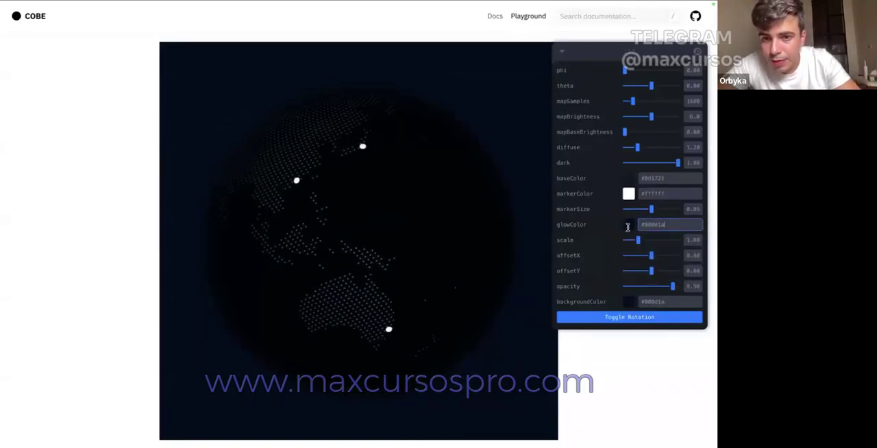
{"action": "left_click", "coordinate": [628, 225]}
{"action": "left_click_drag", "start_coordinate": [699, 266], "coordinate": [677, 265]}
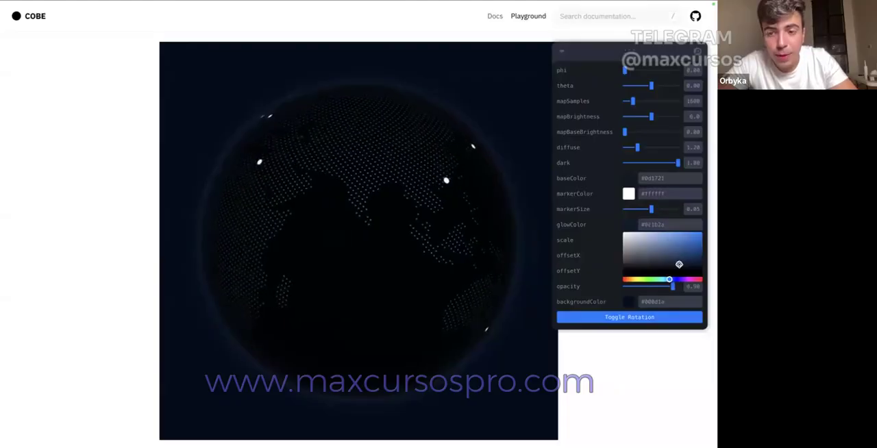
{"action": "left_click", "coordinate": [628, 226]}
{"action": "left_click", "coordinate": [679, 265]}
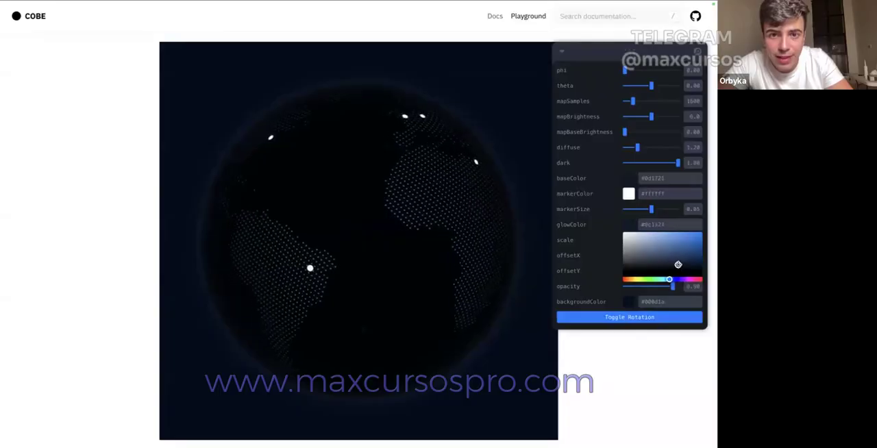
{"action": "mouse_move", "coordinate": [678, 264]}
{"action": "left_mouse_down"}
{"action": "mouse_move", "coordinate": [589, 231]}
{"action": "mouse_move", "coordinate": [629, 233]}
{"action": "mouse_move", "coordinate": [668, 263]}
{"action": "left_mouse_up"}
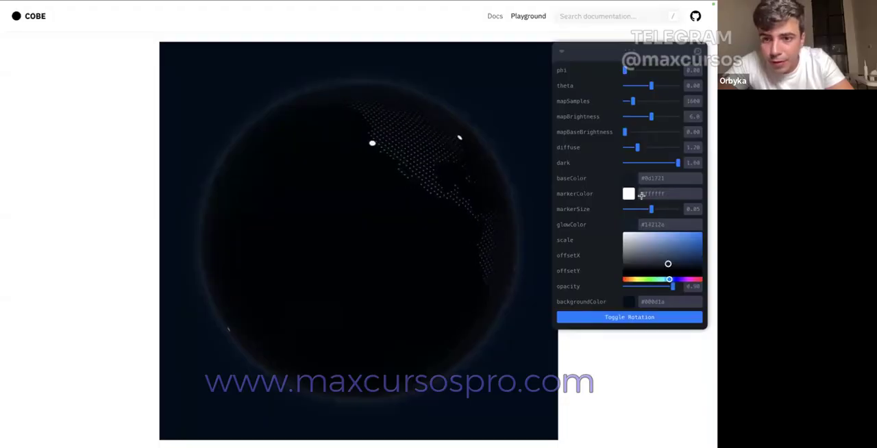
{"action": "left_click", "coordinate": [630, 181]}
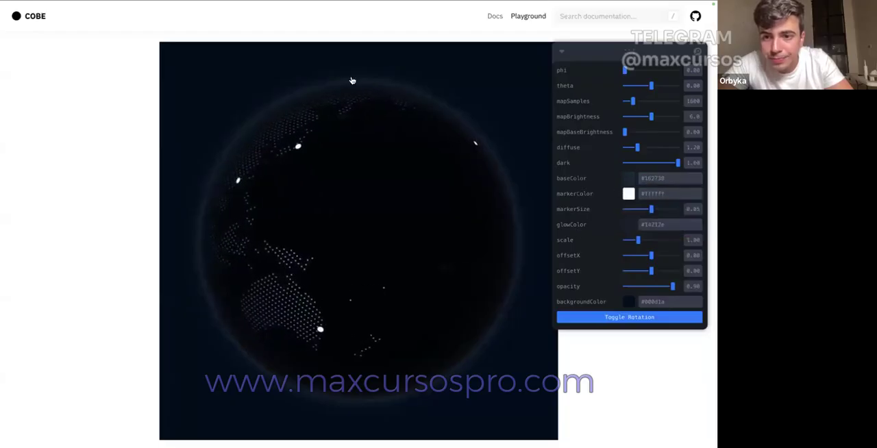
Step: Switch to the LP - Goat design, copy the hero Get Started Now button's fill colour 0080FF, and return to the COBE playground
{"action": "left_click", "coordinate": [49, 23]}
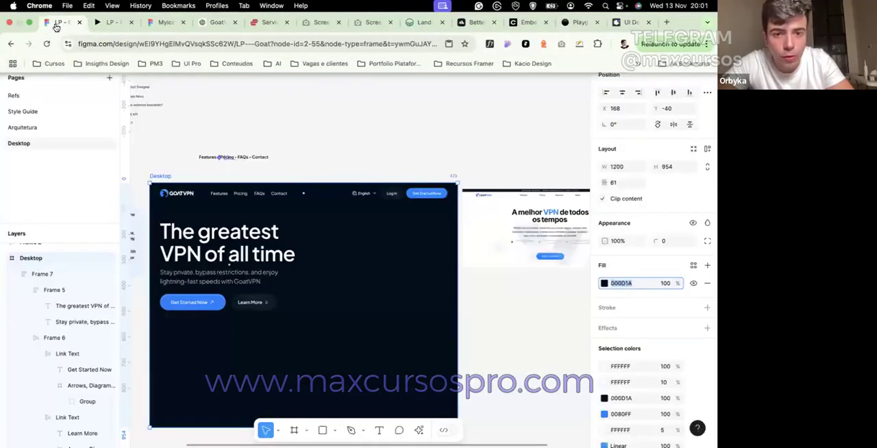
{"action": "left_click", "coordinate": [233, 276]}
{"action": "left_click", "coordinate": [223, 299]}
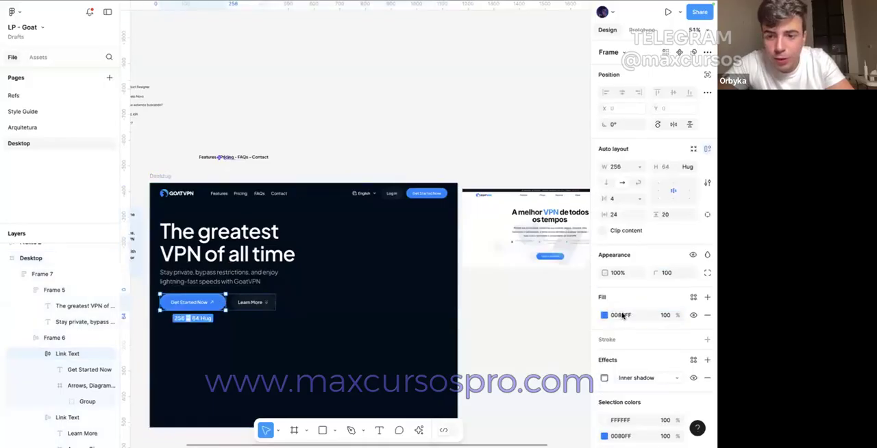
{"action": "mouse_move", "coordinate": [414, 6]}
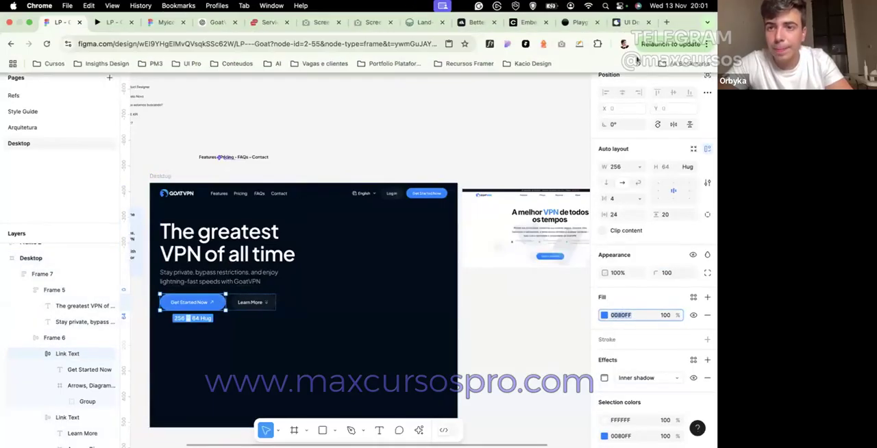
{"action": "left_click", "coordinate": [594, 24]}
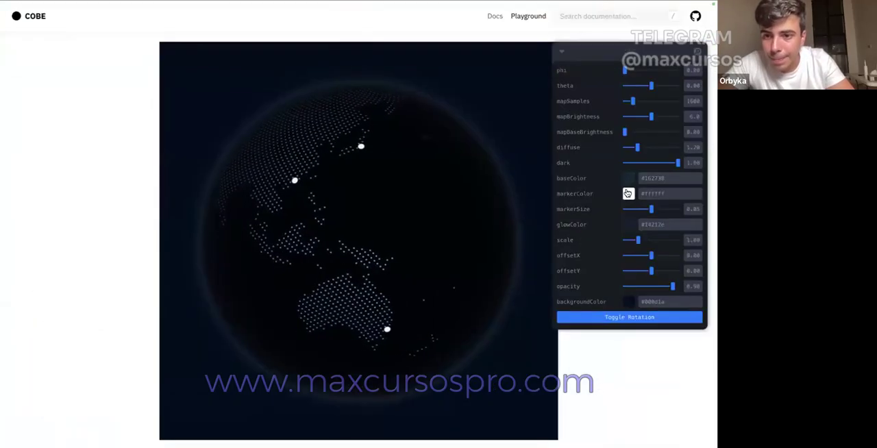
Step: Set the globe's markerColor to #0080ff, matching the hero button
{"action": "left_click", "coordinate": [627, 194]}
{"action": "left_click", "coordinate": [644, 193]}
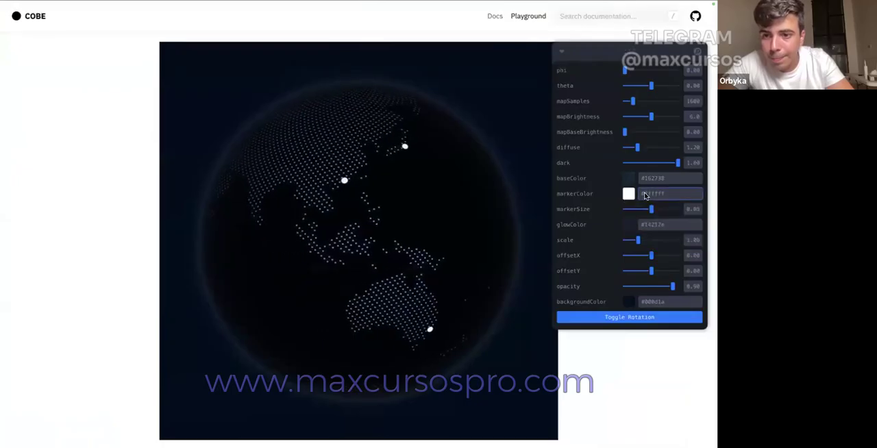
{"action": "double_click", "coordinate": [645, 196]}
{"action": "type", "text": "3b82f6"}
{"action": "key", "text": "Return"}
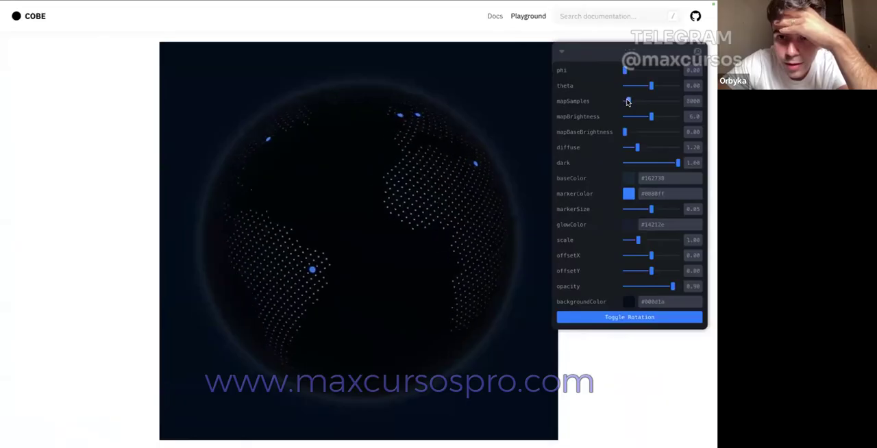
Step: Set the globe's mapSamples to 1500 and its mapBrightness to 6.1
{"action": "mouse_move", "coordinate": [647, 101]}
{"action": "left_mouse_down"}
{"action": "mouse_move", "coordinate": [669, 100]}
{"action": "mouse_move", "coordinate": [631, 104]}
{"action": "left_mouse_up"}
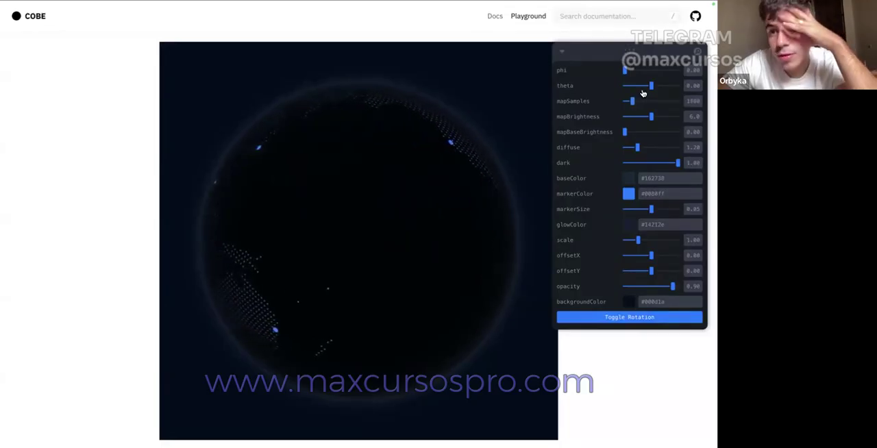
{"action": "left_click_drag", "start_coordinate": [651, 115], "coordinate": [652, 137]}
{"action": "left_click", "coordinate": [687, 119]}
{"action": "key", "text": "Down"}
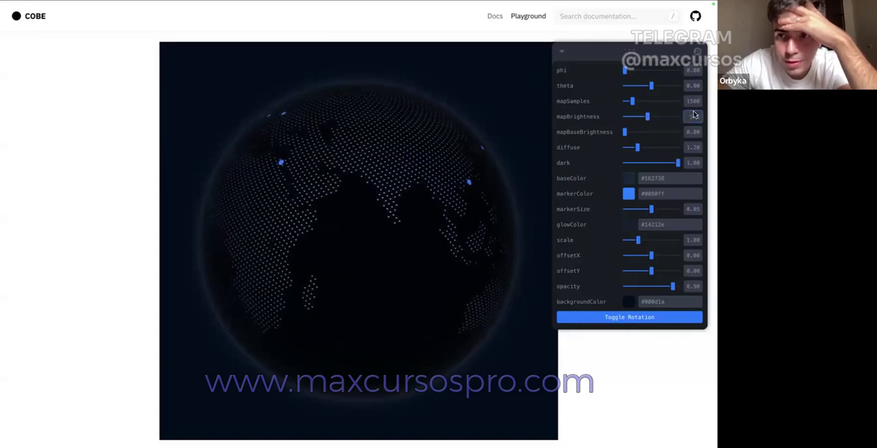
{"action": "key", "text": "Up"}
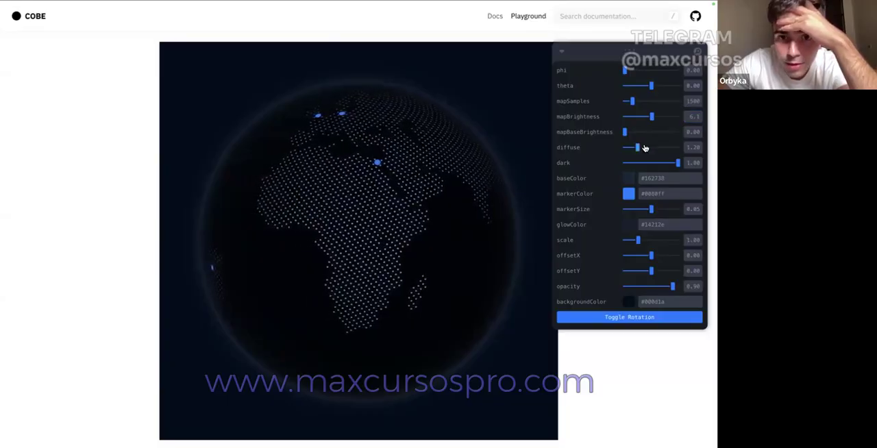
Step: Set the globe's diffuse to 1.55 and try a minimal dark value before returning dark to 1.00
{"action": "left_click_drag", "start_coordinate": [624, 148], "coordinate": [697, 152]}
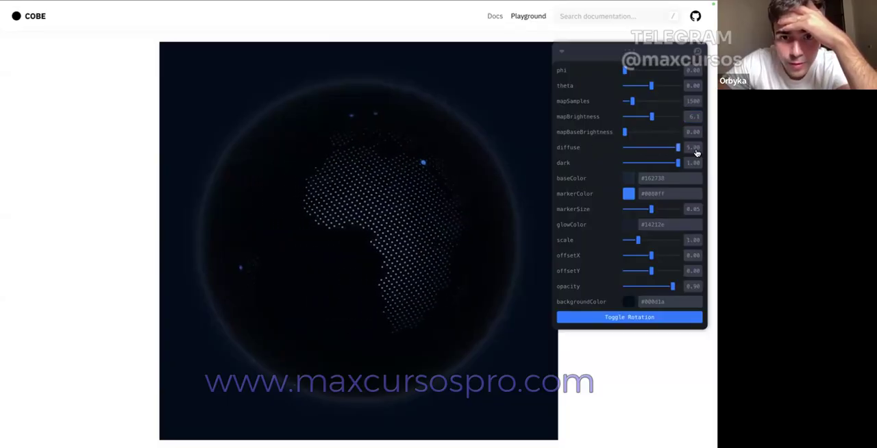
{"action": "left_click_drag", "start_coordinate": [618, 161], "coordinate": [640, 169]}
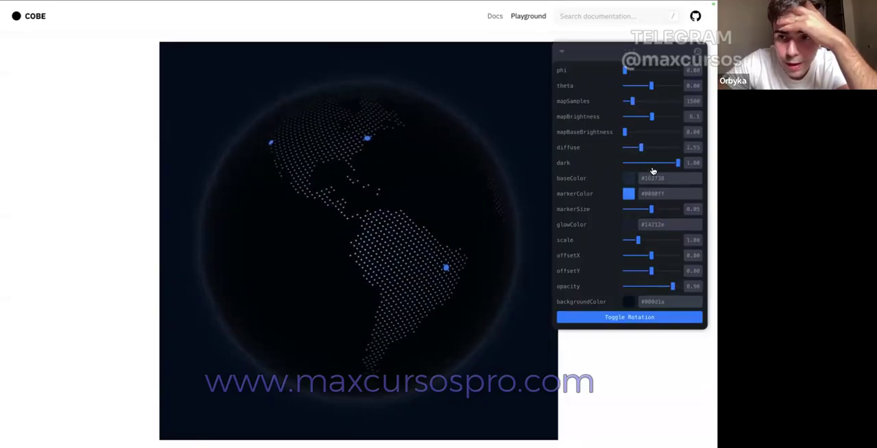
{"action": "left_click", "coordinate": [624, 162]}
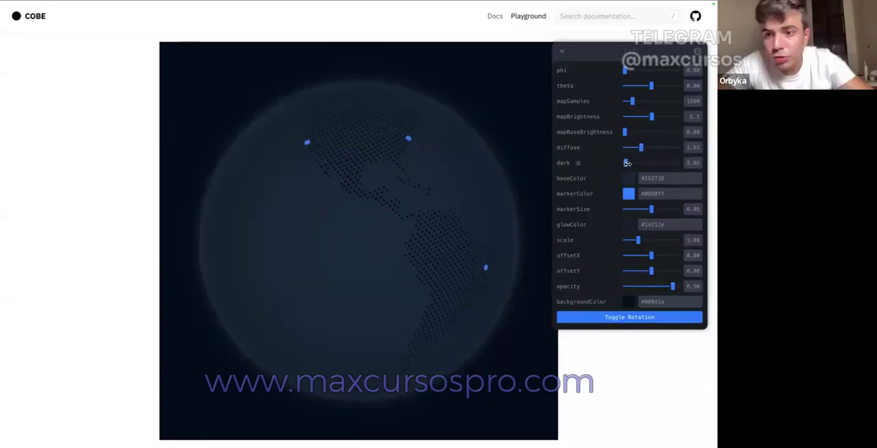
{"action": "left_click_drag", "start_coordinate": [647, 167], "coordinate": [710, 174]}
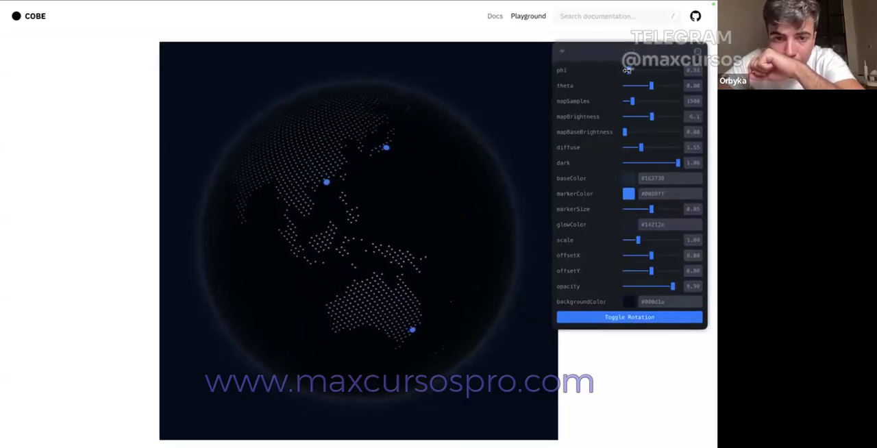
Step: Copy the globe render as an image and paste it into the Desktop frame of the LP - Goat design in Figma
{"action": "left_click_drag", "start_coordinate": [625, 70], "coordinate": [624, 72]}
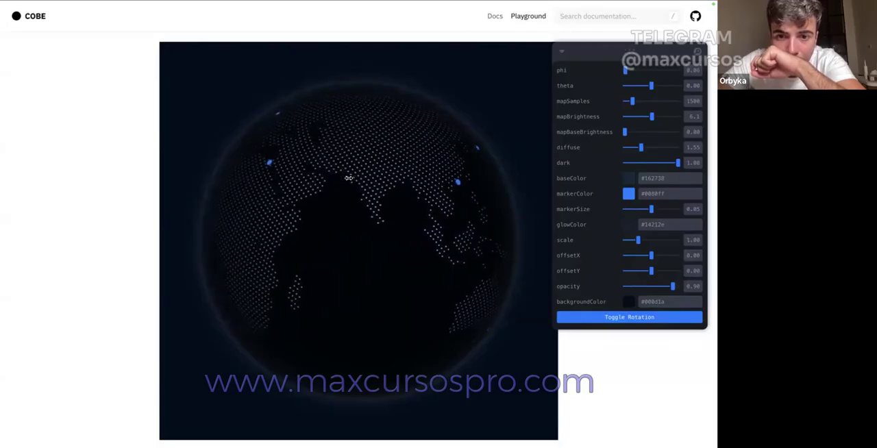
{"action": "right_click", "coordinate": [348, 178]}
{"action": "left_click", "coordinate": [374, 194]}
{"action": "left_click", "coordinate": [61, 22]}
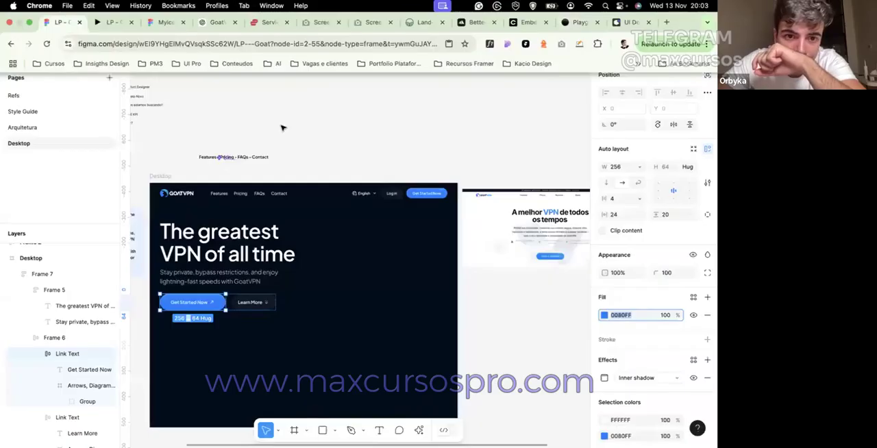
{"action": "left_click", "coordinate": [329, 255]}
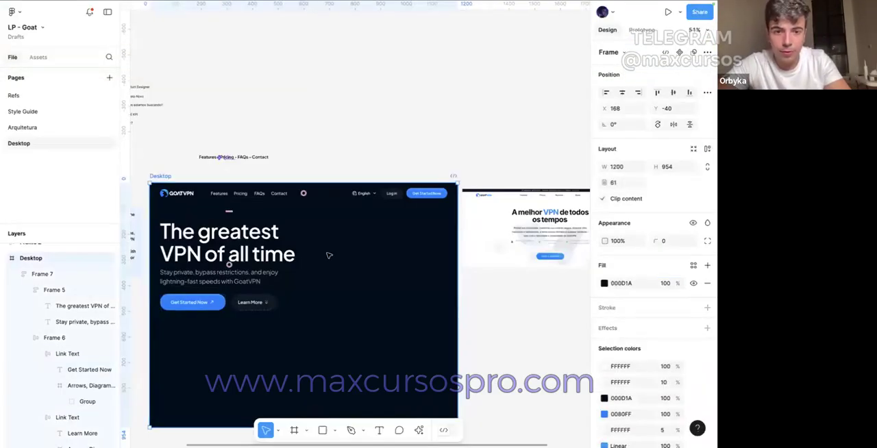
{"action": "key", "text": "ctrl+v"}
{"action": "scroll", "coordinate": [278, 120], "scroll_direction": "down", "scroll_amount": 2}
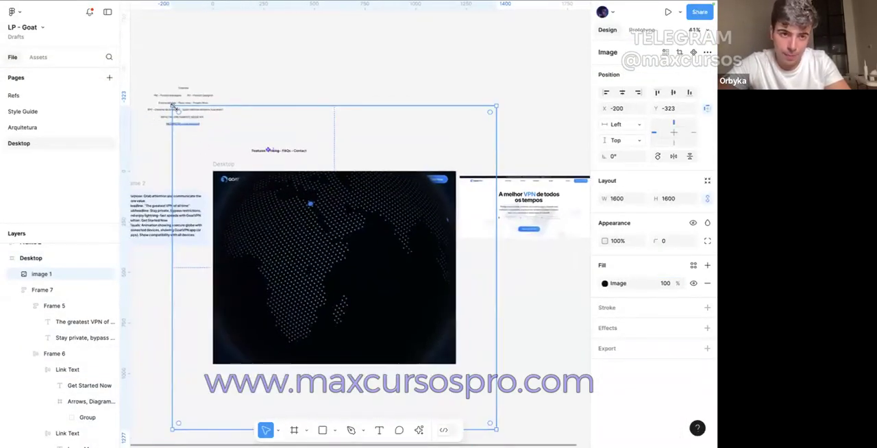
Step: Scale the pasted globe image down to 1163 × 1163 and send it behind the hero content
{"action": "left_click_drag", "start_coordinate": [171, 110], "coordinate": [318, 186]}
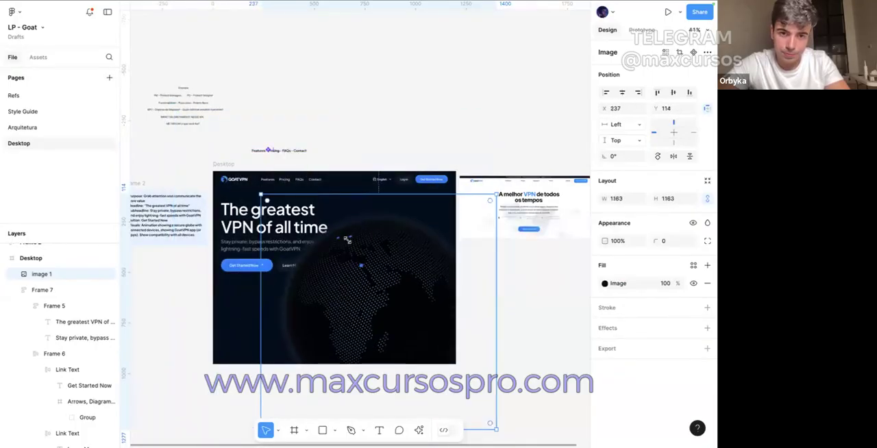
{"action": "right_click", "coordinate": [347, 240]}
{"action": "left_click", "coordinate": [359, 213]}
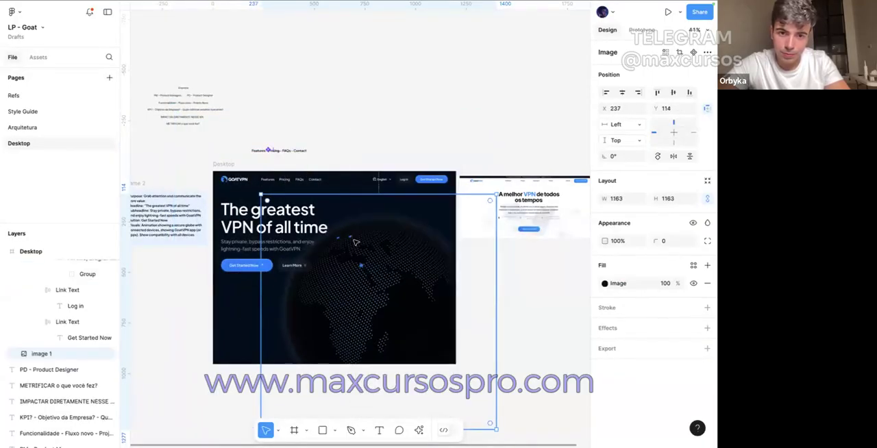
Step: Resize the globe image to 979 × 979 and place it at X 498, Y 141 beside the hero text
{"action": "scroll", "coordinate": [355, 243], "scroll_direction": "up", "scroll_amount": 1}
{"action": "left_click_drag", "start_coordinate": [347, 273], "coordinate": [373, 275]}
{"action": "left_click_drag", "start_coordinate": [541, 304], "coordinate": [499, 308]}
{"action": "left_click_drag", "start_coordinate": [414, 329], "coordinate": [413, 314]}
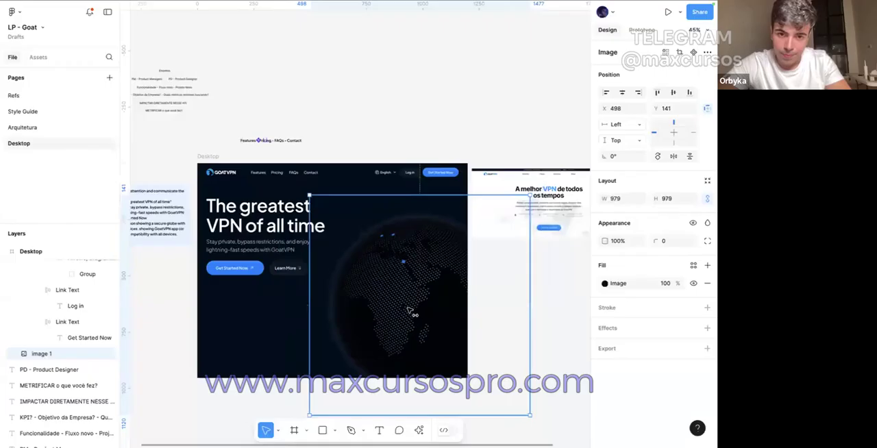
Step: Crop the empty margins on all four sides of the globe image, down to 744 × 749
{"action": "left_click_drag", "start_coordinate": [309, 279], "coordinate": [326, 279]}
{"action": "left_click_drag", "start_coordinate": [380, 199], "coordinate": [380, 214]}
{"action": "left_click_drag", "start_coordinate": [416, 411], "coordinate": [411, 377]}
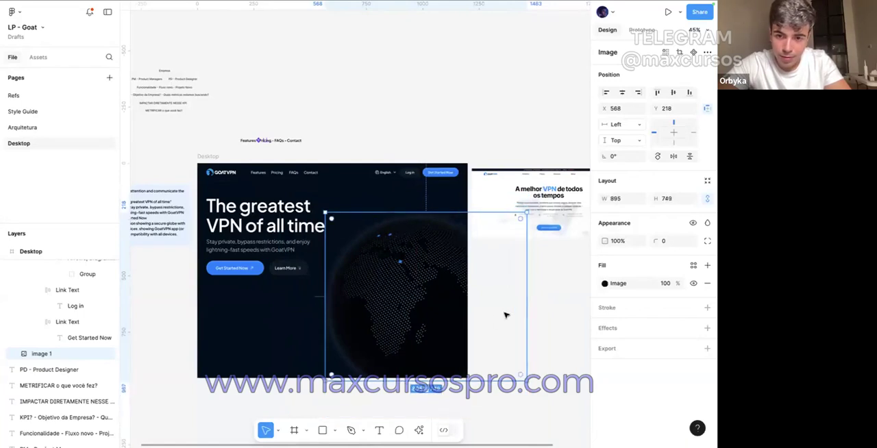
{"action": "left_click_drag", "start_coordinate": [525, 299], "coordinate": [492, 302]}
Step: Move the globe image up and scale it to 719 × 723 at X 593, Y 154, clear of the headline
{"action": "left_click_drag", "start_coordinate": [438, 301], "coordinate": [437, 291]}
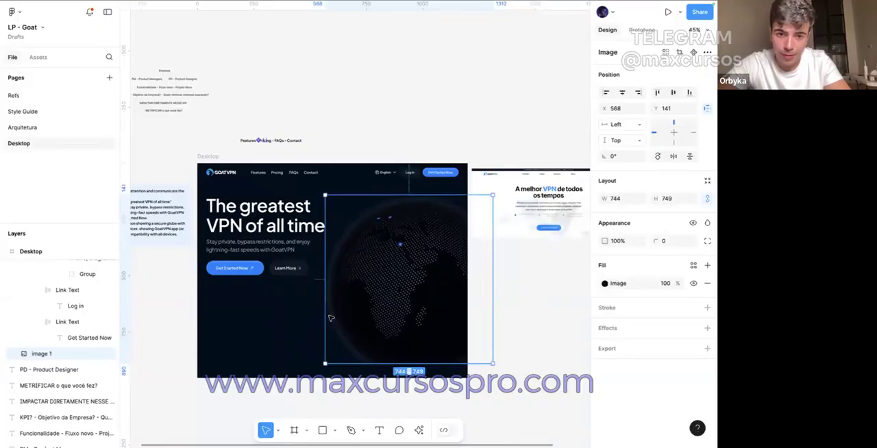
{"action": "left_click_drag", "start_coordinate": [327, 320], "coordinate": [330, 317]}
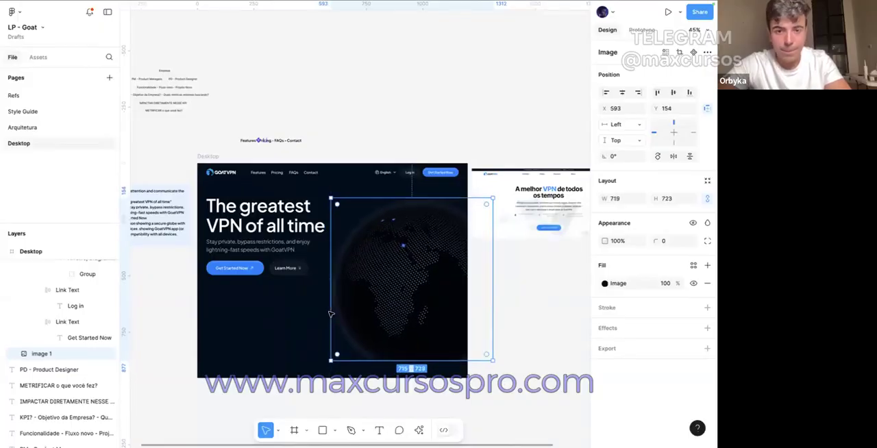
{"action": "left_click", "coordinate": [345, 118]}
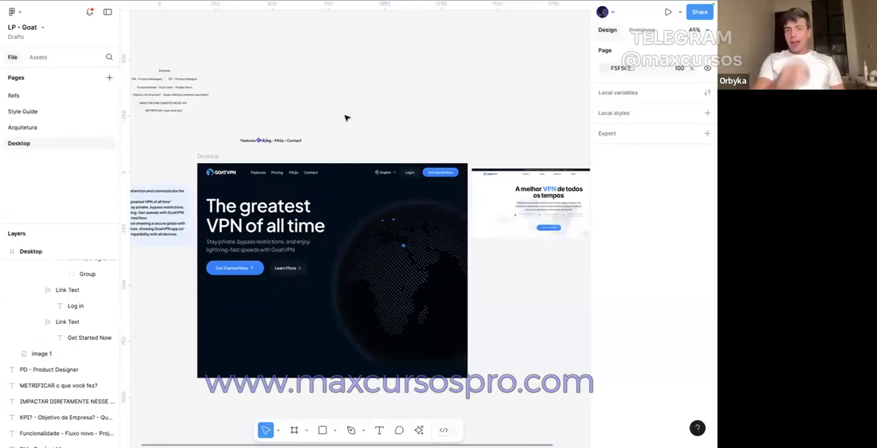
Step: Compare the dark hero section with the existing GoatVPN homepage screenshot and the hero brief note beside it
{"action": "scroll", "coordinate": [346, 118], "scroll_direction": "right", "scroll_amount": 2}
{"action": "scroll", "coordinate": [495, 187], "scroll_direction": "up", "scroll_amount": 5}
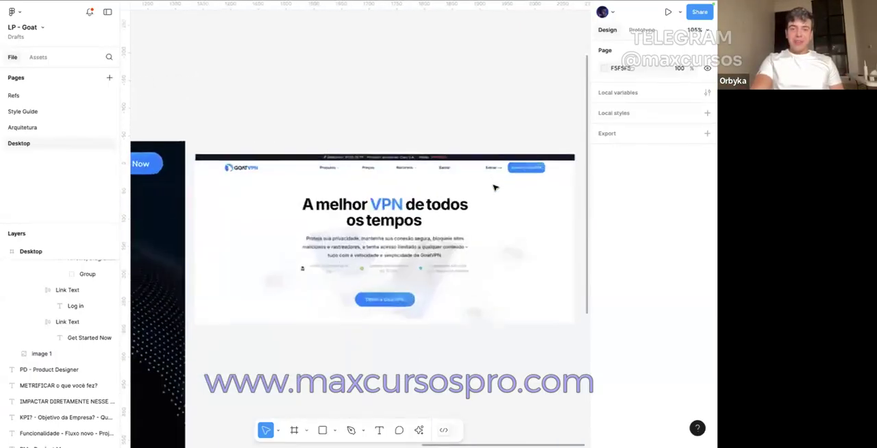
{"action": "scroll", "coordinate": [495, 188], "scroll_direction": "down", "scroll_amount": 3}
{"action": "scroll", "coordinate": [494, 187], "scroll_direction": "left", "scroll_amount": 5}
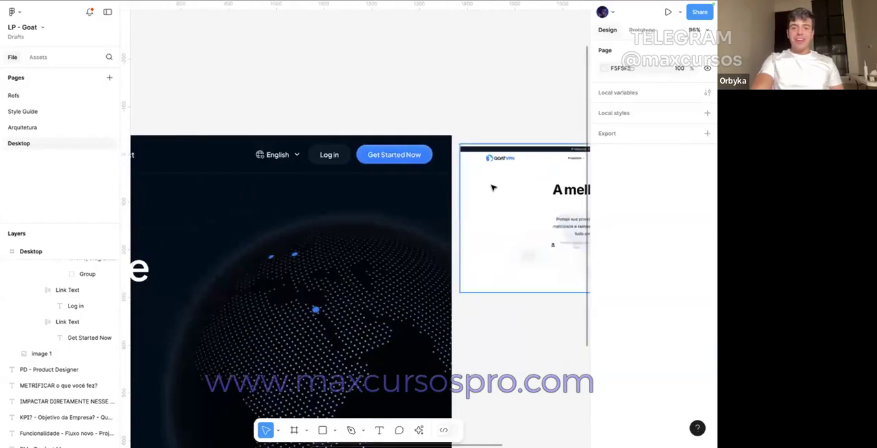
{"action": "scroll", "coordinate": [493, 187], "scroll_direction": "down", "scroll_amount": 1}
{"action": "scroll", "coordinate": [493, 187], "scroll_direction": "left", "scroll_amount": 2}
{"action": "scroll", "coordinate": [493, 188], "scroll_direction": "down", "scroll_amount": 1}
{"action": "scroll", "coordinate": [493, 188], "scroll_direction": "right", "scroll_amount": 3}
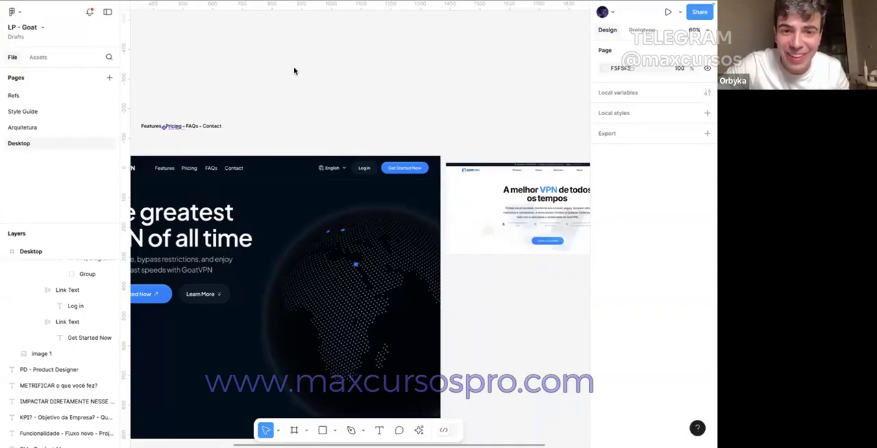
{"action": "scroll", "coordinate": [294, 71], "scroll_direction": "up", "scroll_amount": 2}
{"action": "scroll", "coordinate": [294, 71], "scroll_direction": "left", "scroll_amount": 2}
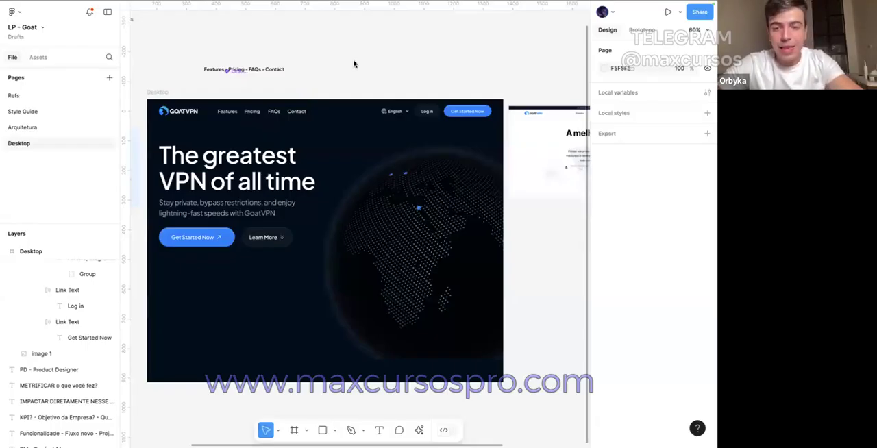
{"action": "scroll", "coordinate": [353, 64], "scroll_direction": "up", "scroll_amount": 1}
{"action": "scroll", "coordinate": [354, 63], "scroll_direction": "left", "scroll_amount": 4}
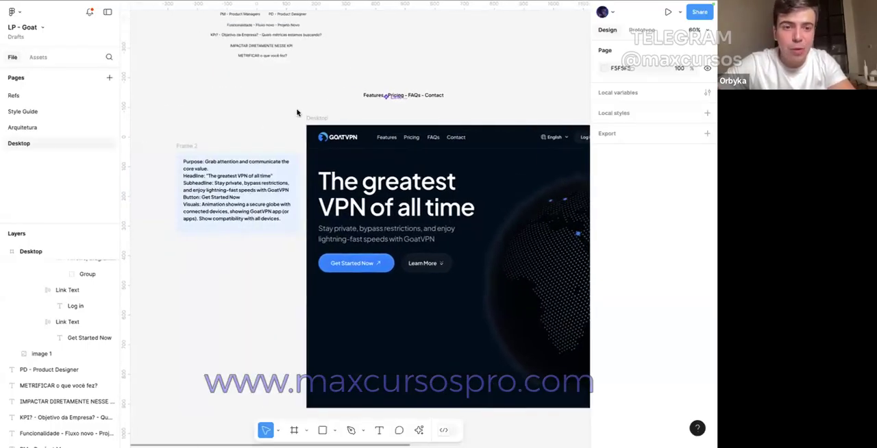
{"action": "scroll", "coordinate": [297, 112], "scroll_direction": "right", "scroll_amount": 1}
{"action": "scroll", "coordinate": [297, 112], "scroll_direction": "up", "scroll_amount": 1}
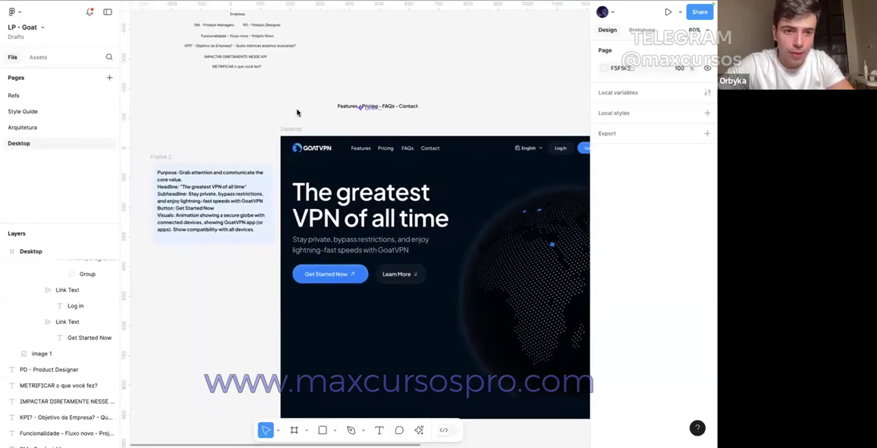
Step: Switch to the GoatVPN chat in ChatGPT and review the prompt asking for hero section eyebrow copy
{"action": "left_click", "coordinate": [346, 191]}
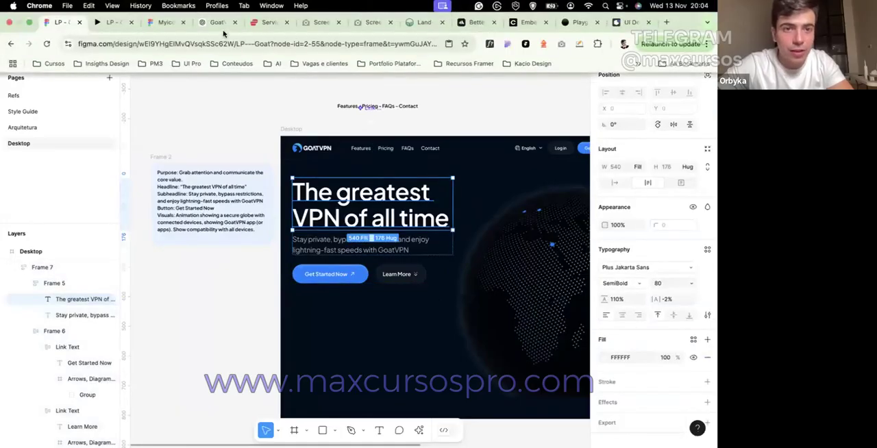
{"action": "left_click", "coordinate": [220, 23]}
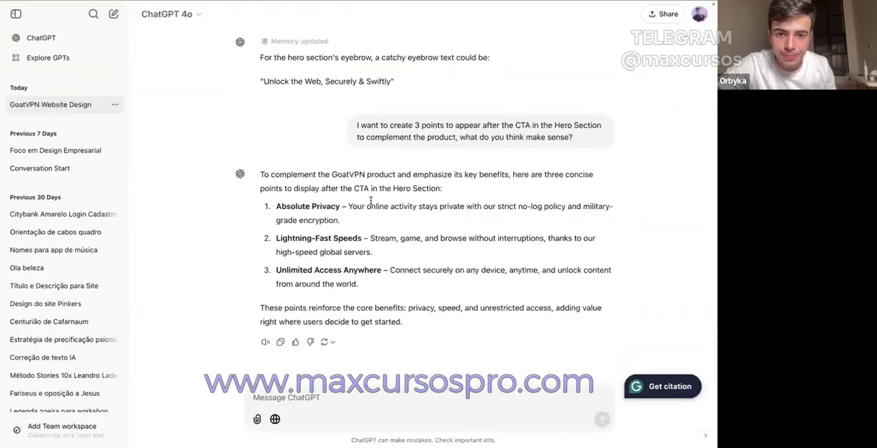
{"action": "scroll", "coordinate": [370, 200], "scroll_direction": "up", "scroll_amount": 5}
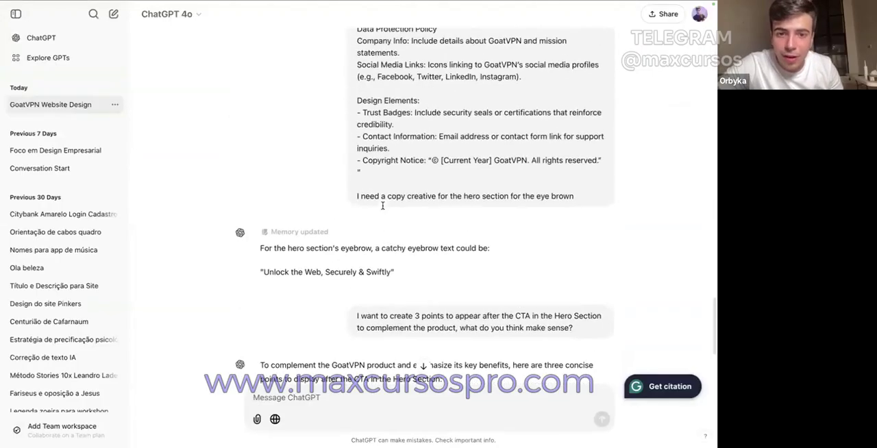
{"action": "left_click_drag", "start_coordinate": [364, 195], "coordinate": [542, 196]}
{"action": "left_click", "coordinate": [437, 195]}
{"action": "left_click", "coordinate": [524, 192]}
{"action": "double_click", "coordinate": [572, 195]}
{"action": "left_click", "coordinate": [542, 196]}
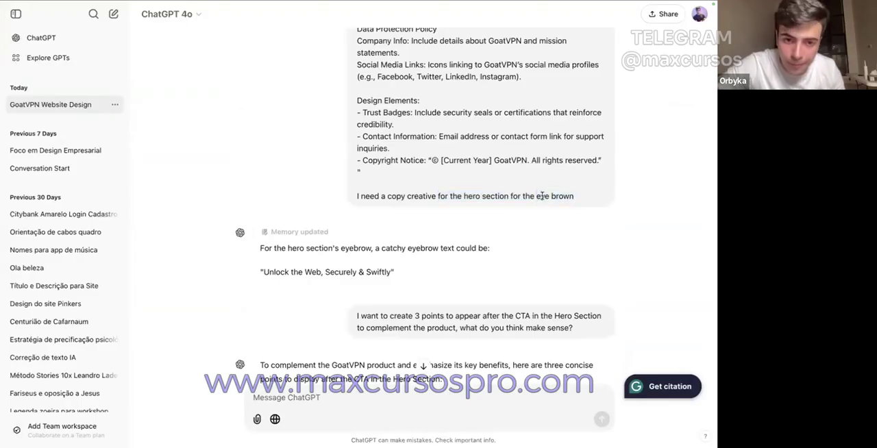
Step: Copy the suggested eyebrow text "Unlock the Web, Securely & Swiftly" from the ChatGPT reply
{"action": "left_click_drag", "start_coordinate": [263, 271], "coordinate": [390, 272]}
{"action": "left_click", "coordinate": [393, 228]}
{"action": "scroll", "coordinate": [393, 226], "scroll_direction": "up", "scroll_amount": 15}
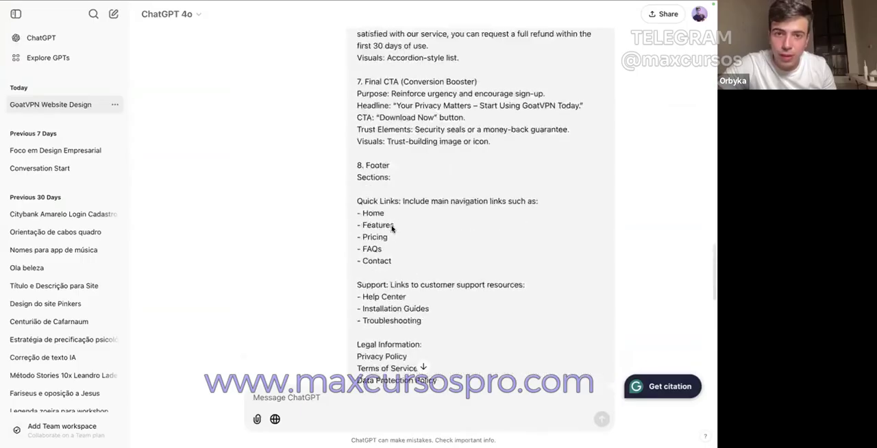
{"action": "scroll", "coordinate": [394, 222], "scroll_direction": "up", "scroll_amount": 6}
{"action": "scroll", "coordinate": [394, 221], "scroll_direction": "down", "scroll_amount": 20}
{"action": "scroll", "coordinate": [394, 221], "scroll_direction": "up", "scroll_amount": 2}
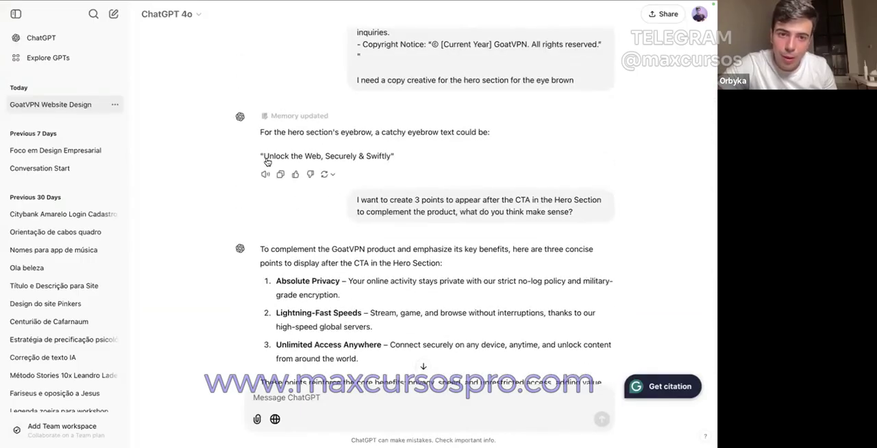
{"action": "left_click_drag", "start_coordinate": [267, 161], "coordinate": [392, 161]}
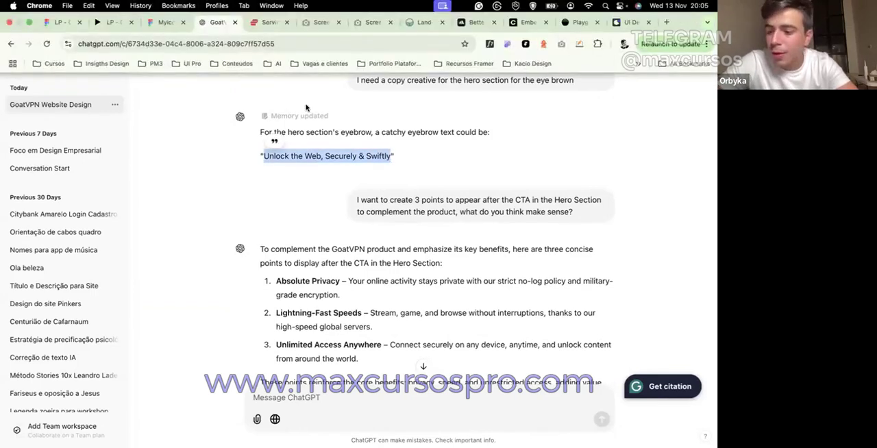
Step: Switch back to Figma and duplicate the hero headline within its text stack
{"action": "left_click", "coordinate": [61, 22]}
{"action": "key", "text": "super+d"}
{"action": "double_click", "coordinate": [337, 195]}
{"action": "key", "text": "Escape"}
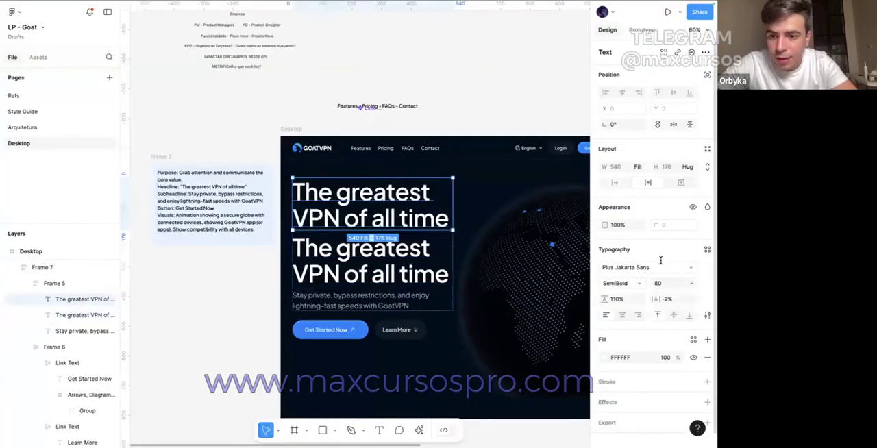
Step: Turn the upper headline copy into the eyebrow "Unlock the Web, Securely & Swiftly" in Medium weight at size 16
{"action": "left_click", "coordinate": [620, 283]}
{"action": "left_click", "coordinate": [650, 274]}
{"action": "left_click", "coordinate": [656, 283]}
{"action": "type", "text": "16"}
{"action": "key", "text": "Return"}
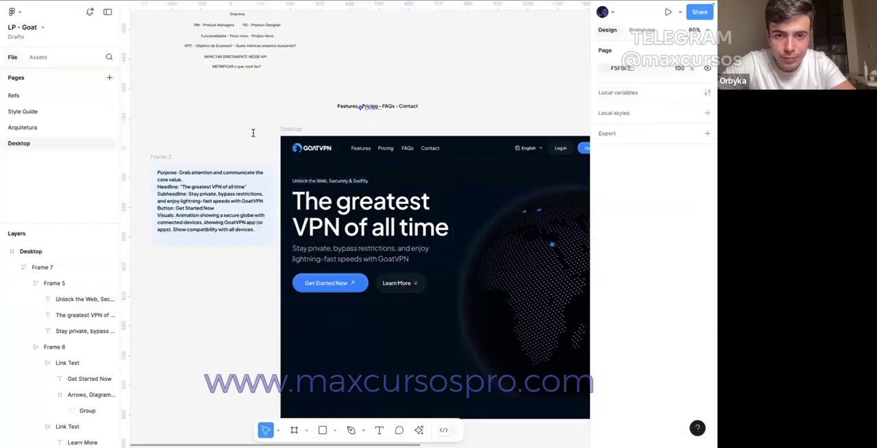
Step: Set the eyebrow text's letter case to uppercase
{"action": "scroll", "coordinate": [339, 196], "scroll_direction": "up", "scroll_amount": 5}
{"action": "left_click", "coordinate": [339, 190]}
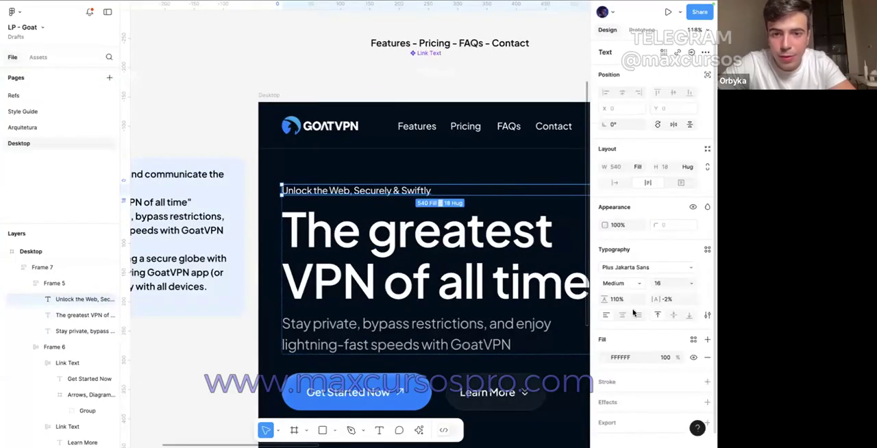
{"action": "scroll", "coordinate": [684, 345], "scroll_direction": "down", "scroll_amount": 1}
{"action": "left_click", "coordinate": [707, 306]}
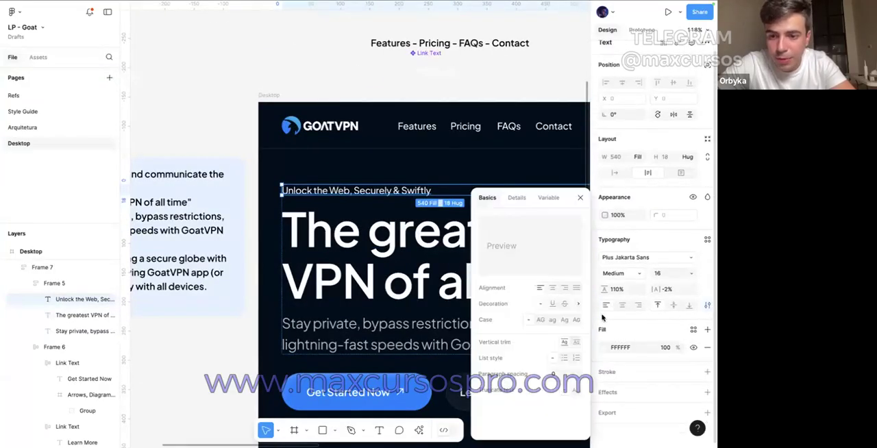
{"action": "left_click", "coordinate": [541, 321]}
{"action": "left_click", "coordinate": [368, 88]}
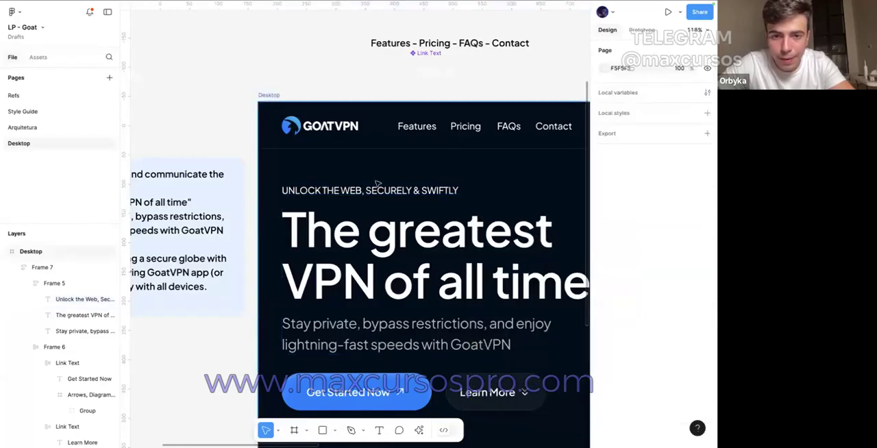
Step: Wrap the eyebrow text above the headline in its own auto layout frame
{"action": "left_click", "coordinate": [402, 191], "text": "super"}
{"action": "key", "text": "shift+a"}
{"action": "key", "text": "super+z"}
{"action": "scroll", "coordinate": [542, 206], "scroll_direction": "right", "scroll_amount": 3}
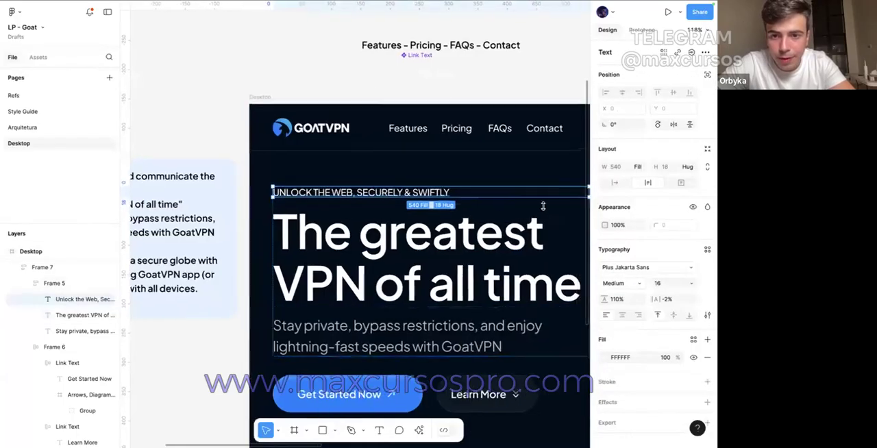
{"action": "key", "text": "shift+a"}
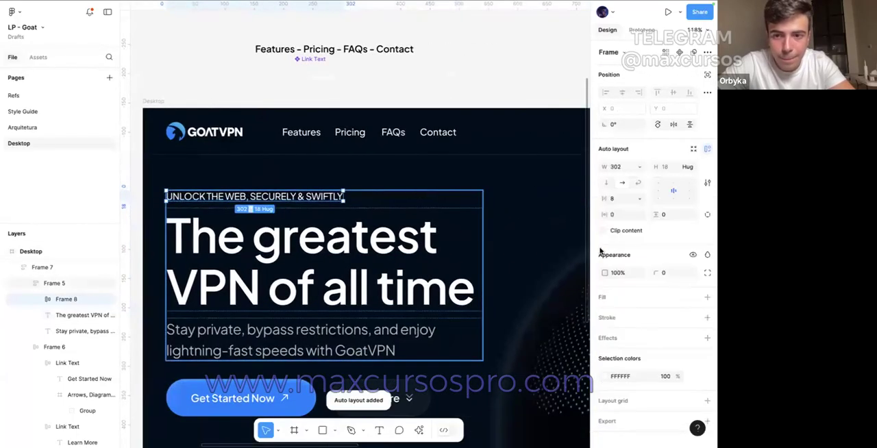
Step: Set the eyebrow frame's horizontal padding to 12 and its vertical padding to 12
{"action": "left_click", "coordinate": [618, 214]}
{"action": "type", "text": "1"}
{"action": "key", "text": "Return"}
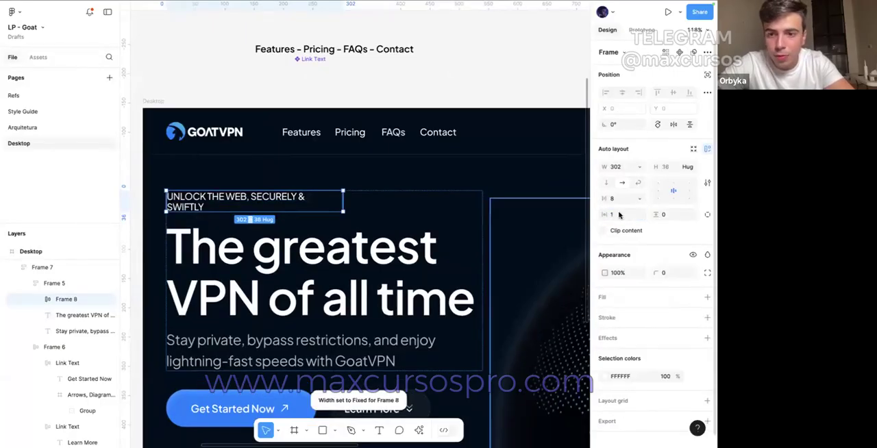
{"action": "key", "text": "Up"}
{"action": "key", "text": "shift+Up"}
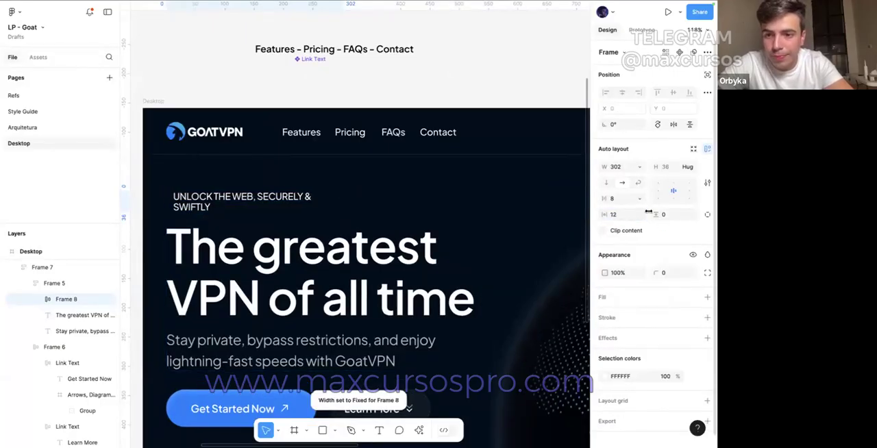
{"action": "left_click", "coordinate": [669, 213]}
{"action": "type", "text": "16"}
{"action": "key", "text": "Return"}
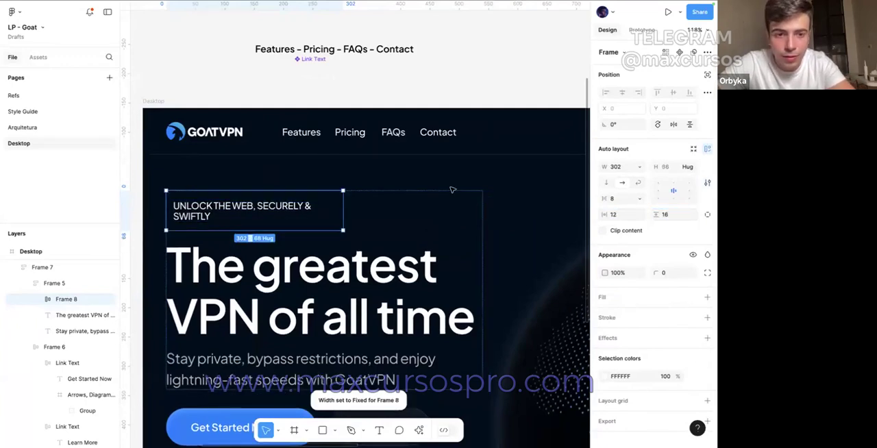
{"action": "left_click", "coordinate": [672, 217]}
{"action": "type", "text": "12"}
{"action": "key", "text": "Return"}
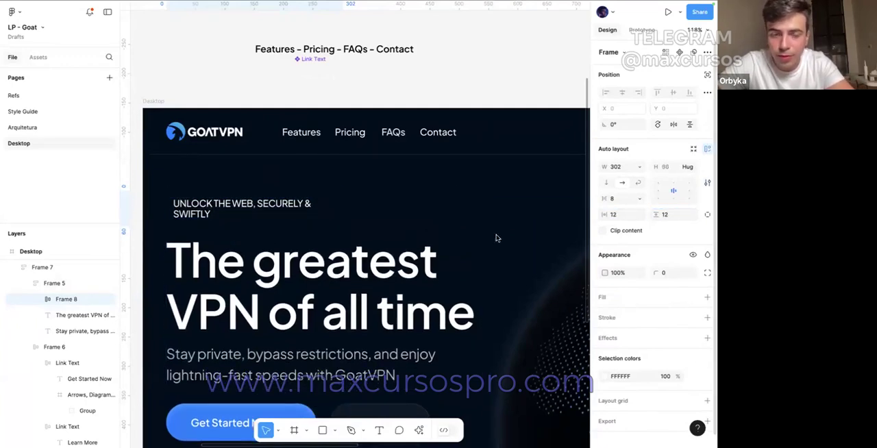
Step: Fit the eyebrow text on a single line and set its frame's width to hug contents
{"action": "left_click", "coordinate": [639, 168]}
{"action": "left_click", "coordinate": [387, 215]}
{"action": "left_click", "coordinate": [307, 204], "text": "super"}
{"action": "left_click", "coordinate": [639, 168]}
{"action": "left_click", "coordinate": [637, 154]}
{"action": "left_click", "coordinate": [403, 52]}
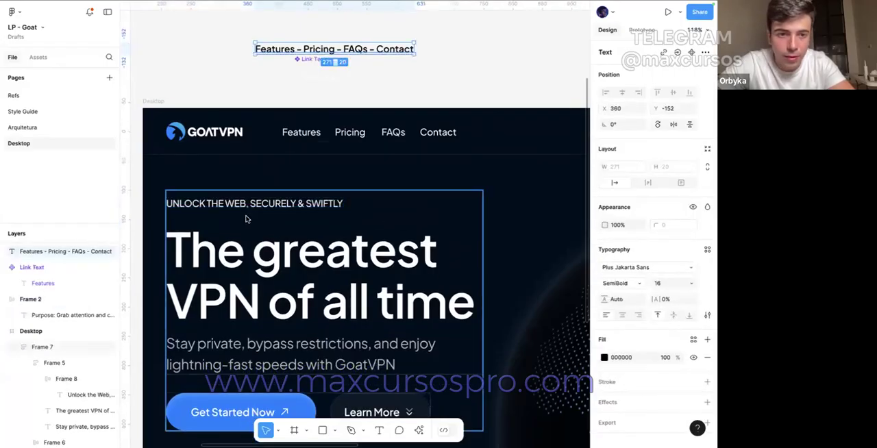
{"action": "left_click", "coordinate": [247, 219]}
{"action": "left_click", "coordinate": [247, 219]}
{"action": "left_click", "coordinate": [248, 204]}
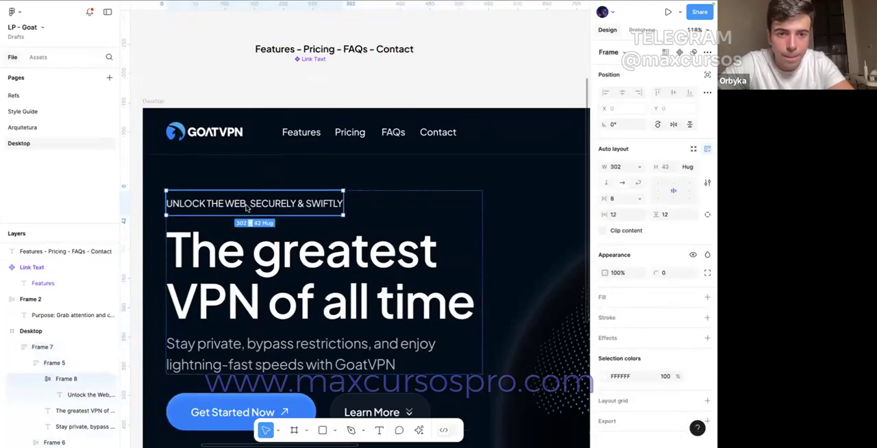
{"action": "left_click", "coordinate": [639, 167]}
{"action": "left_click", "coordinate": [633, 179]}
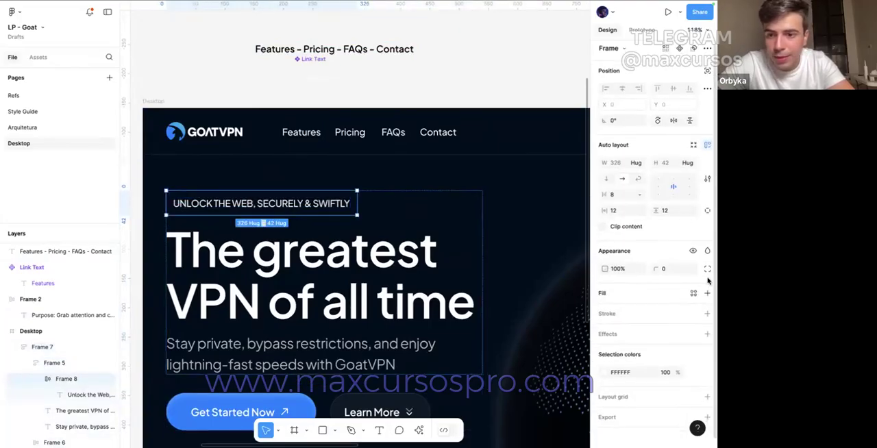
Step: Round the eyebrow frame's corners to 100 and add a 1 px inside stroke in FFFFFF
{"action": "key", "text": "Return"}
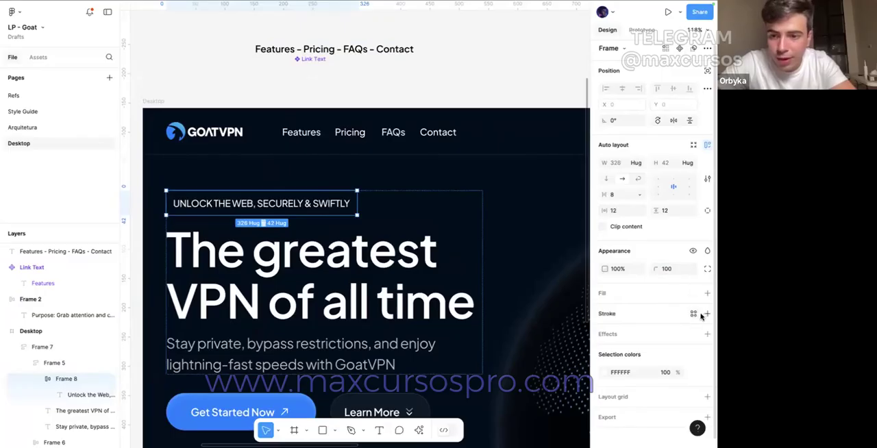
{"action": "left_click", "coordinate": [707, 314]}
{"action": "left_click", "coordinate": [604, 331]}
{"action": "left_click_drag", "start_coordinate": [429, 191], "coordinate": [448, 179]}
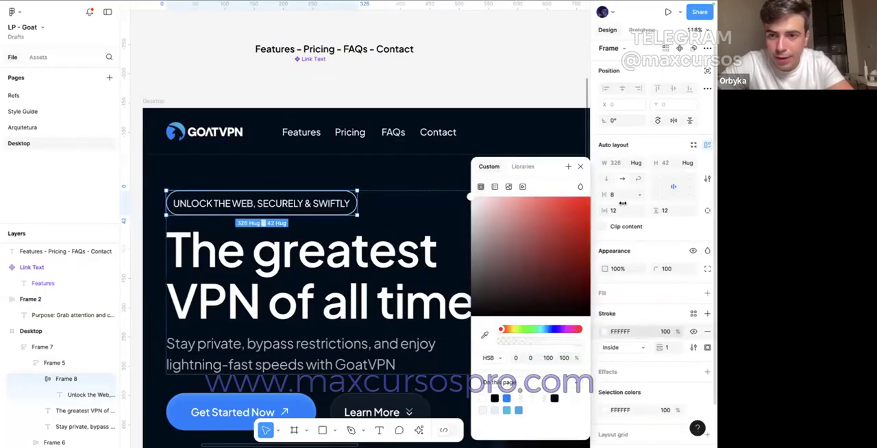
Step: Set the eyebrow pill's horizontal padding to 16 and its vertical padding to 12
{"action": "left_click", "coordinate": [622, 203]}
{"action": "left_click", "coordinate": [619, 210]}
{"action": "key", "text": "Return"}
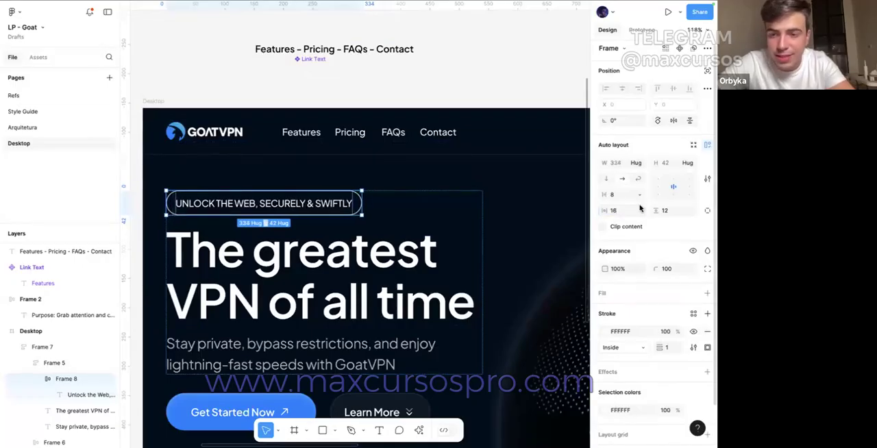
{"action": "left_click", "coordinate": [670, 210]}
{"action": "key", "text": "Up"}
{"action": "key", "text": "Down"}
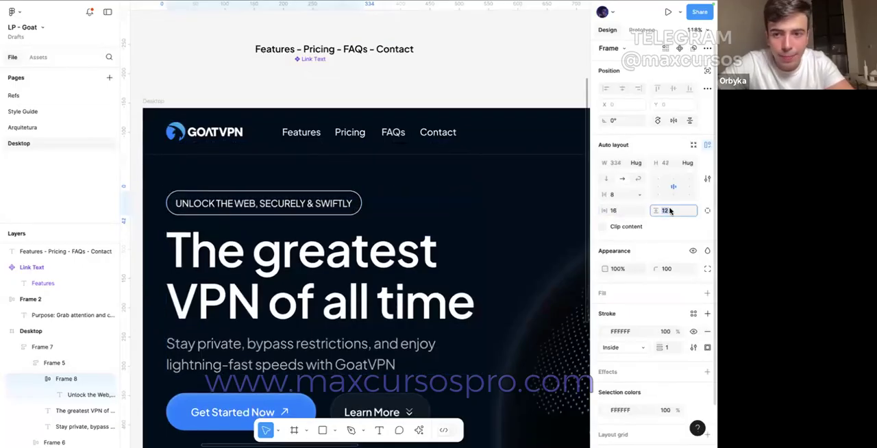
Step: Colour the eyebrow pill's stroke and text blue with 0080FF
{"action": "left_click", "coordinate": [226, 412]}
{"action": "left_click", "coordinate": [623, 311]}
{"action": "left_click", "coordinate": [281, 211]}
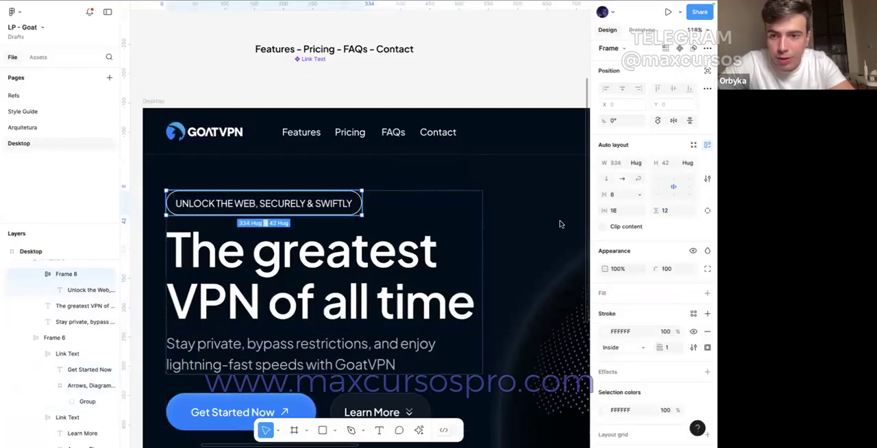
{"action": "scroll", "coordinate": [623, 274], "scroll_direction": "down", "scroll_amount": 2}
{"action": "left_click", "coordinate": [631, 288]}
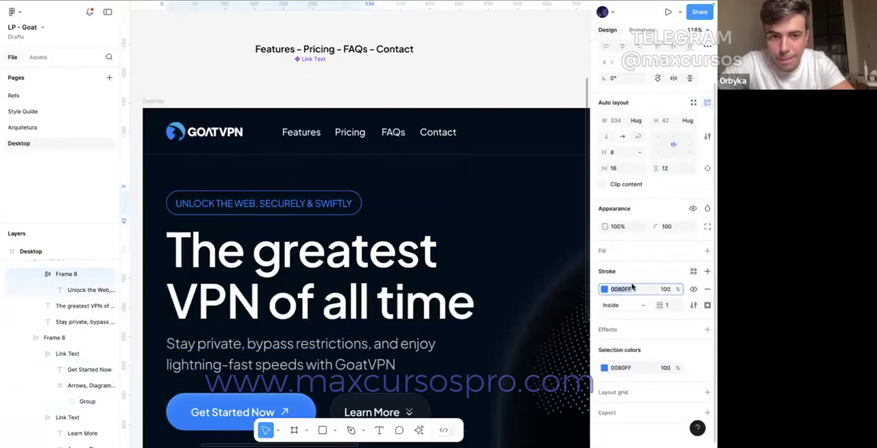
Step: Lighten the eyebrow pill's stroke and text to A5D2FF
{"action": "left_click", "coordinate": [603, 289]}
{"action": "left_click_drag", "start_coordinate": [525, 254], "coordinate": [512, 200]}
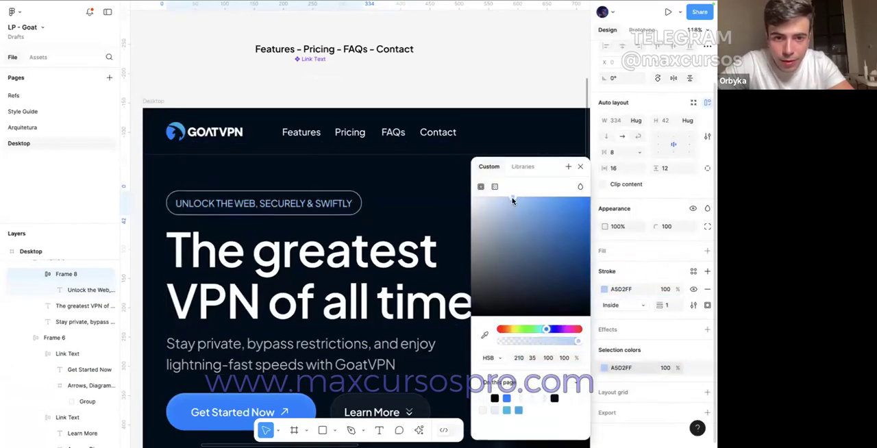
{"action": "left_click", "coordinate": [620, 288]}
{"action": "left_click", "coordinate": [319, 171]}
{"action": "double_click", "coordinate": [318, 199]}
{"action": "double_click", "coordinate": [318, 199]}
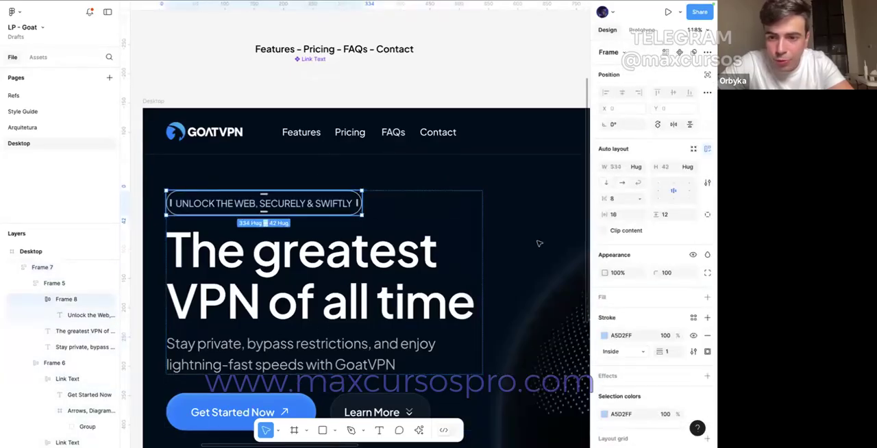
Step: Reduce the opacity of the eyebrow pill's stroke to 20%
{"action": "left_click", "coordinate": [664, 336]}
{"action": "type", "text": "40"}
{"action": "key", "text": "Return"}
{"action": "type", "text": "0"}
{"action": "key", "text": "Return"}
{"action": "key", "text": "shift+Up"}
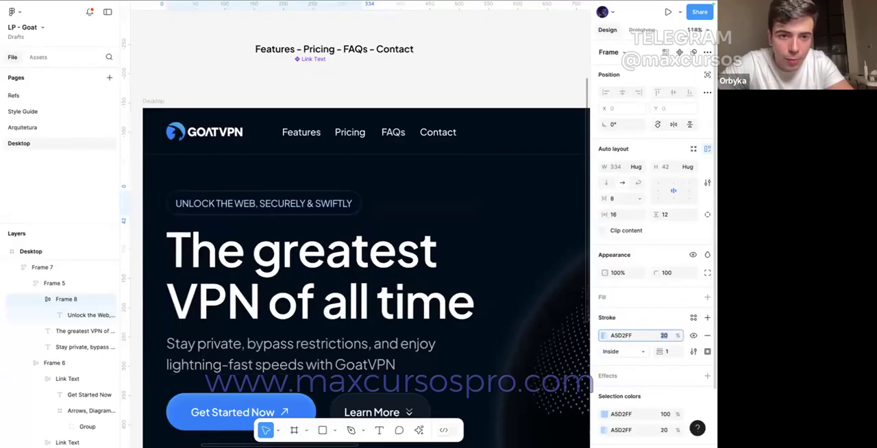
Step: Add a fill to the eyebrow pill using the stroke's colour A5D2FF at 5% opacity
{"action": "left_click", "coordinate": [632, 300]}
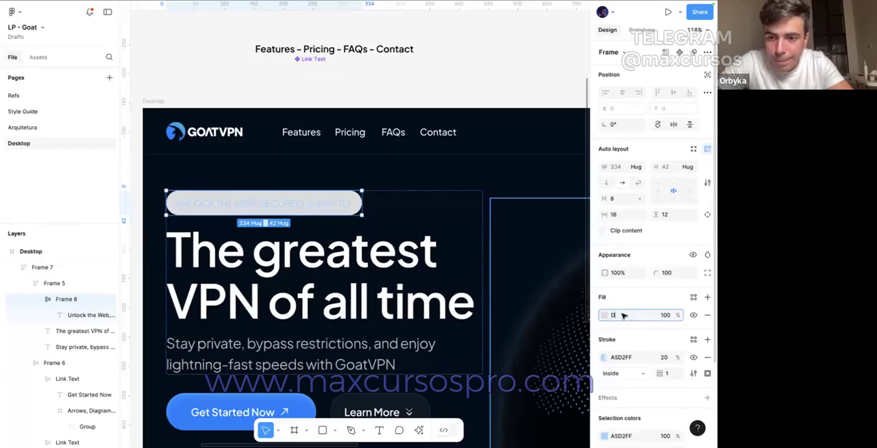
{"action": "left_click", "coordinate": [622, 357]}
{"action": "key", "text": "super+c"}
{"action": "left_click", "coordinate": [622, 320]}
{"action": "key", "text": "super+v"}
{"action": "left_click", "coordinate": [664, 319]}
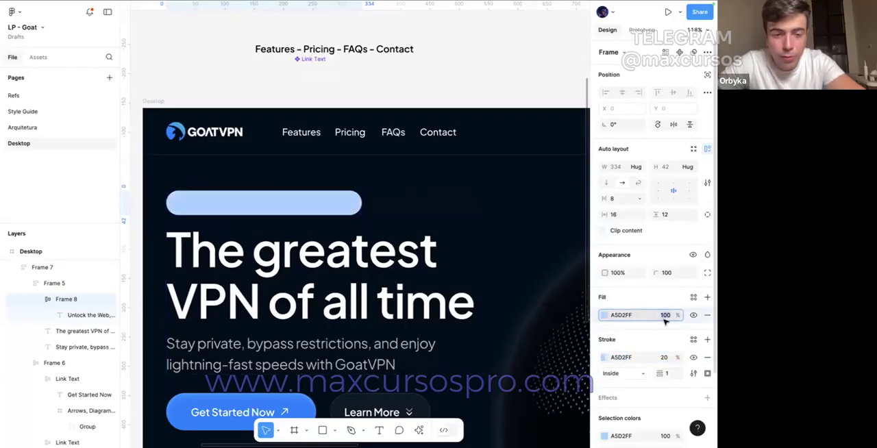
{"action": "type", "text": "5"}
Step: Set the opacity of the eyebrow pill's stroke to 10%
{"action": "left_click", "coordinate": [664, 357]}
{"action": "type", "text": "10"}
{"action": "key", "text": "Return"}
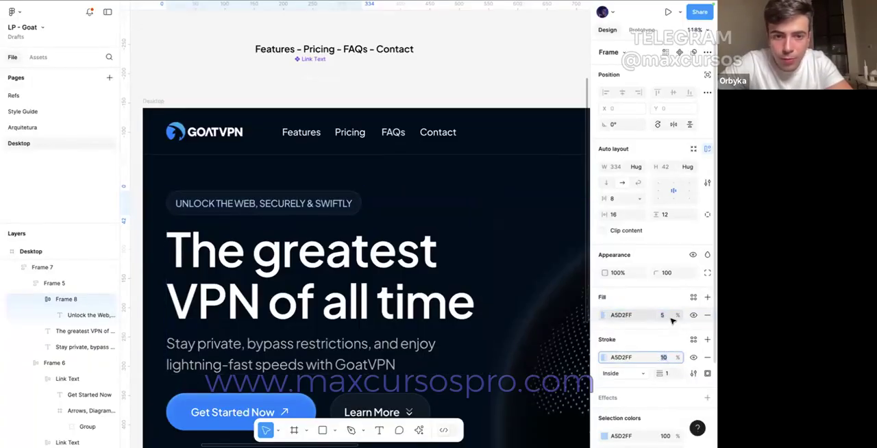
{"action": "left_click", "coordinate": [464, 80]}
{"action": "scroll", "coordinate": [463, 80], "scroll_direction": "down", "scroll_amount": 5}
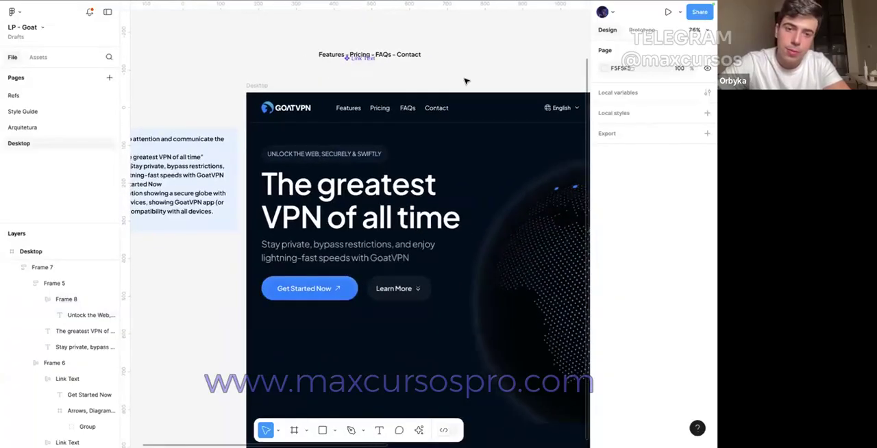
Step: Wrap the hero headline and the subheading together in their own vertical auto layout frame
{"action": "left_click", "coordinate": [361, 201]}
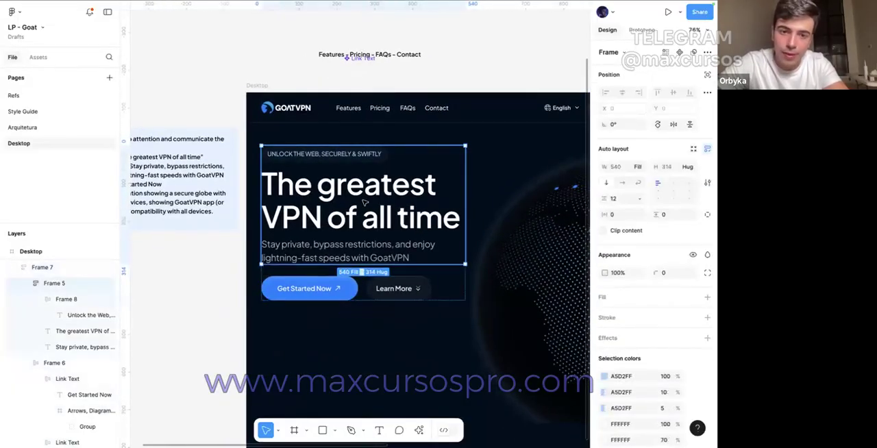
{"action": "double_click", "coordinate": [362, 201]}
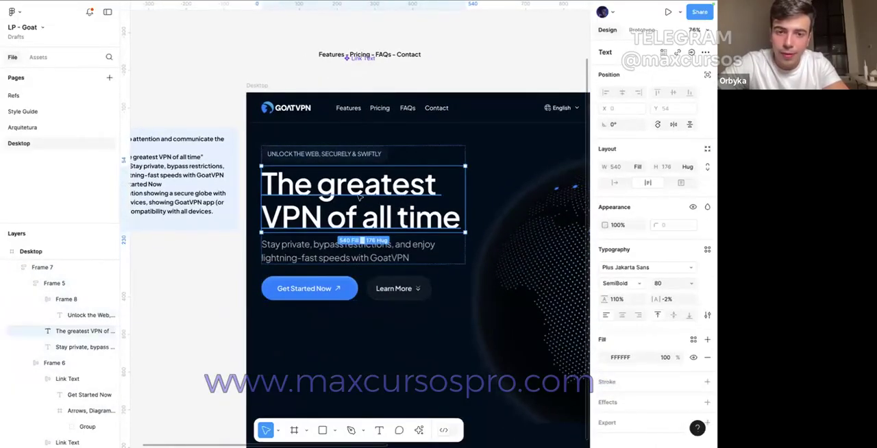
{"action": "left_click", "coordinate": [336, 250], "text": "shift"}
{"action": "key", "text": "shift+a"}
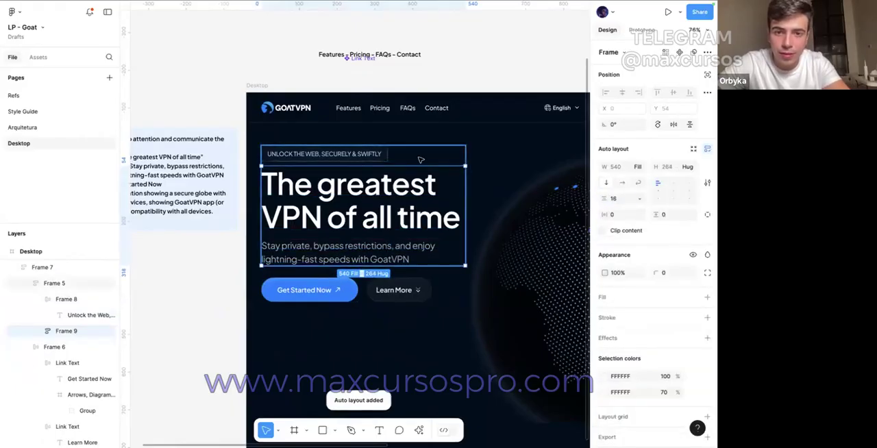
Step: Try a gap of 10 between the eyebrow pill and the headline block
{"action": "left_click", "coordinate": [420, 160]}
{"action": "left_click", "coordinate": [619, 198]}
{"action": "type", "text": "4"}
{"action": "key", "text": "Return"}
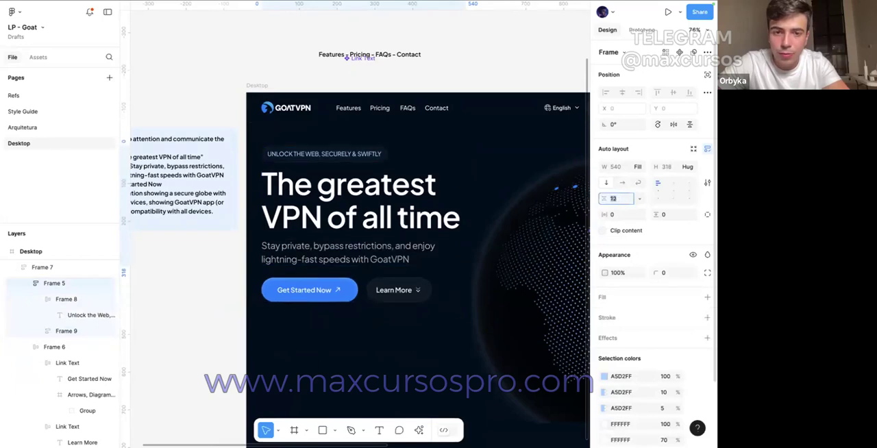
{"action": "key", "text": "Up"}
{"action": "key", "text": "Up"}
{"action": "key", "text": "Up"}
{"action": "key", "text": "Up"}
{"action": "key", "text": "Up"}
{"action": "key", "text": "Up"}
{"action": "key", "text": "Up"}
{"action": "key", "text": "Up"}
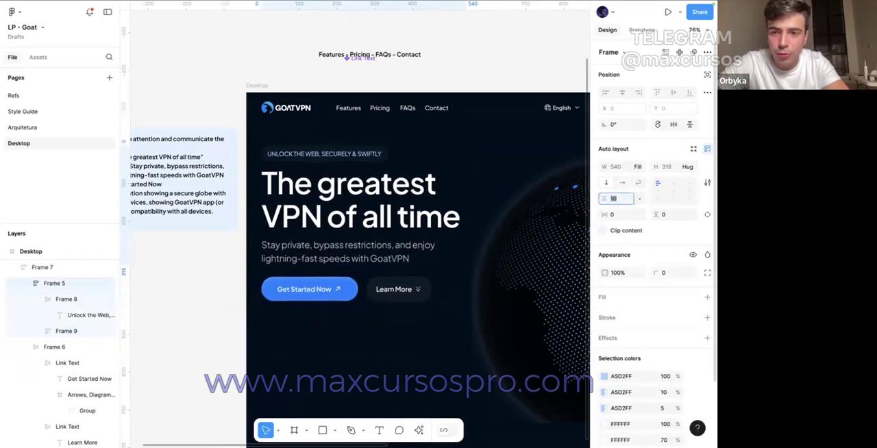
Step: Move the whole hero content block down to Y 144 on the Desktop frame
{"action": "left_click", "coordinate": [344, 271]}
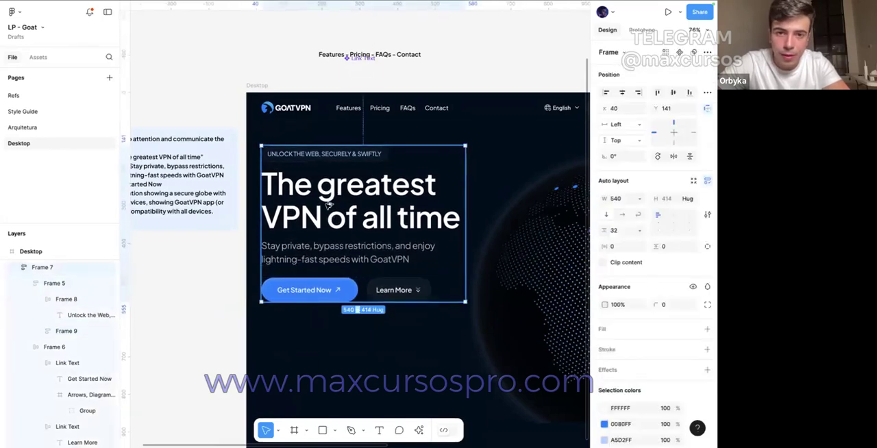
{"action": "key", "text": "alt+Down"}
{"action": "key", "text": "alt+Down"}
{"action": "key", "text": "alt+Down"}
Step: Set the letter spacing of the hero subheading to 0%
{"action": "left_click", "coordinate": [360, 210], "text": "super"}
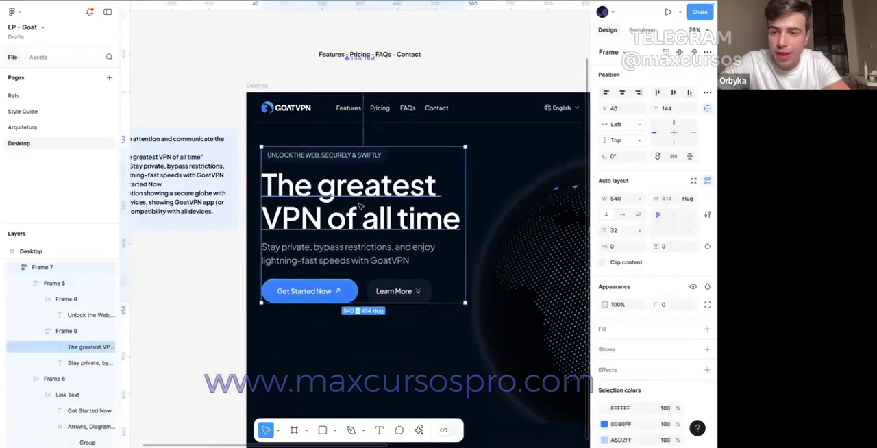
{"action": "left_click", "coordinate": [347, 252], "text": "super"}
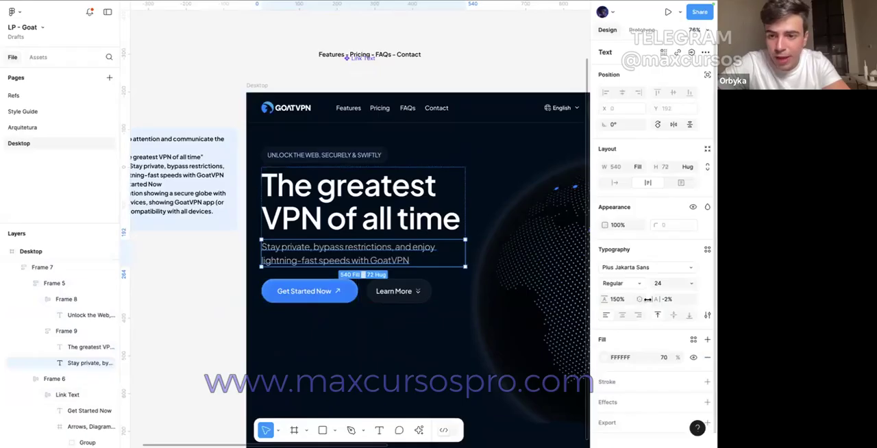
{"action": "left_click", "coordinate": [668, 300]}
{"action": "key", "text": "Up"}
{"action": "key", "text": "Up"}
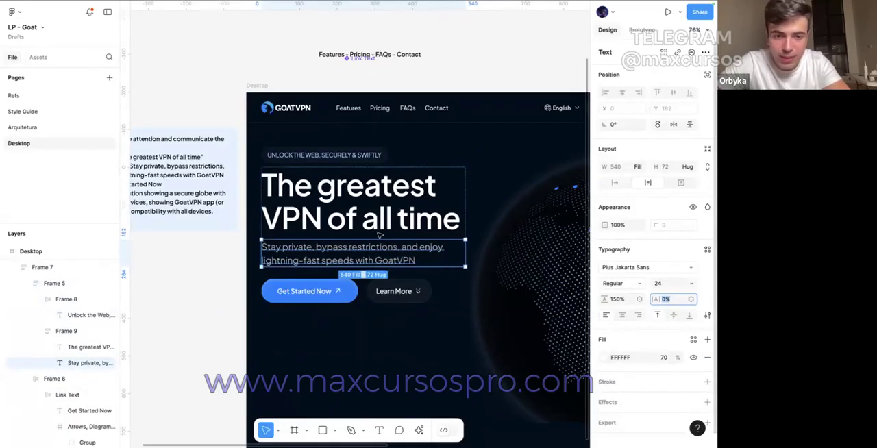
{"action": "left_click", "coordinate": [235, 123]}
Step: Increase the letter spacing of the eyebrow pill's text to 2%
{"action": "left_click", "coordinate": [318, 156]}
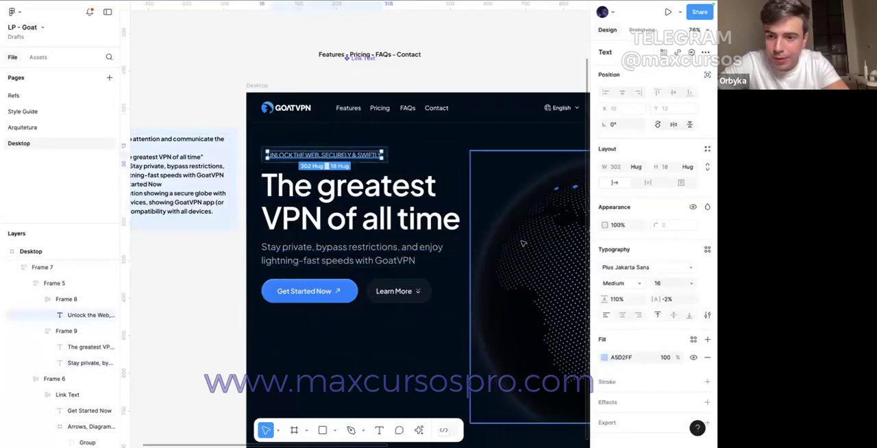
{"action": "left_click", "coordinate": [668, 299]}
{"action": "scroll", "coordinate": [273, 152], "scroll_direction": "up", "scroll_amount": 3}
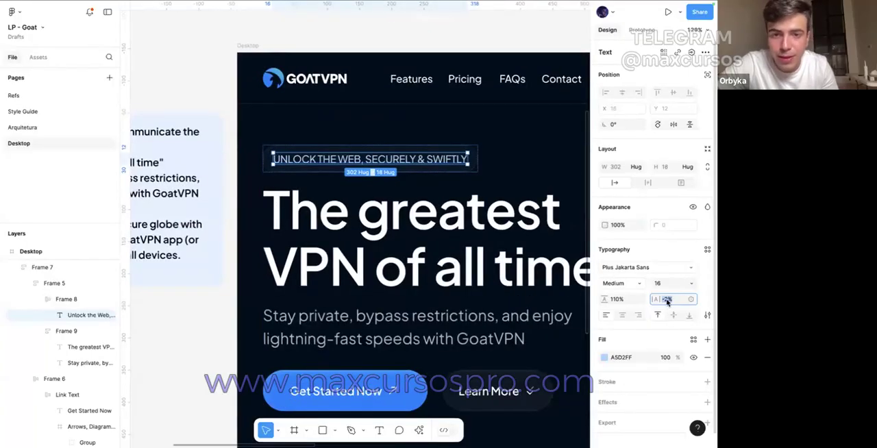
{"action": "key", "text": "Up"}
{"action": "key", "text": "Up"}
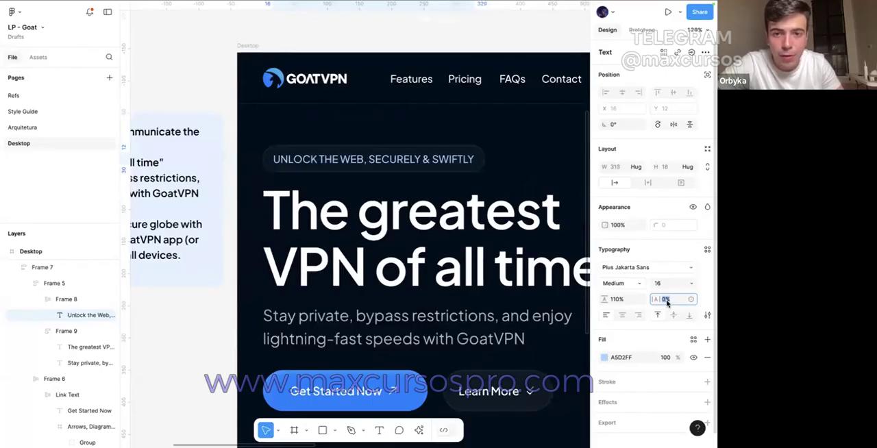
{"action": "key", "text": "Up"}
{"action": "key", "text": "Up"}
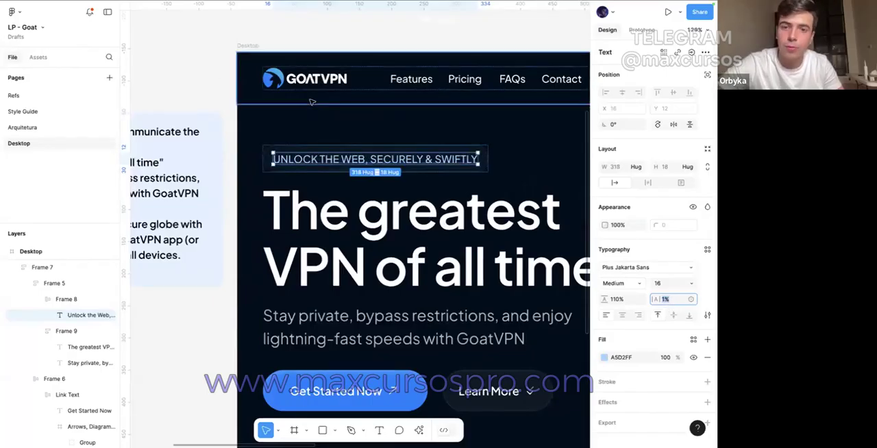
{"action": "left_click", "coordinate": [190, 81]}
{"action": "scroll", "coordinate": [190, 80], "scroll_direction": "down", "scroll_amount": 3}
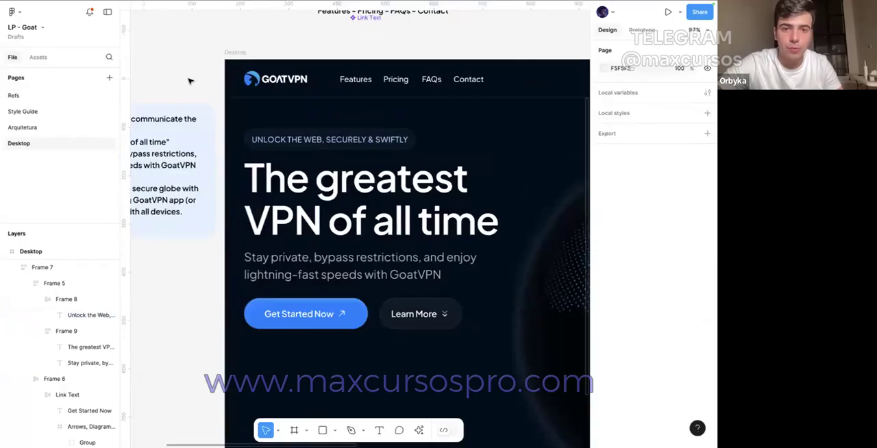
{"action": "scroll", "coordinate": [189, 80], "scroll_direction": "down", "scroll_amount": 3}
Step: Set the letter spacing of the eyebrow pill's text to 1%
{"action": "left_click", "coordinate": [299, 126]}
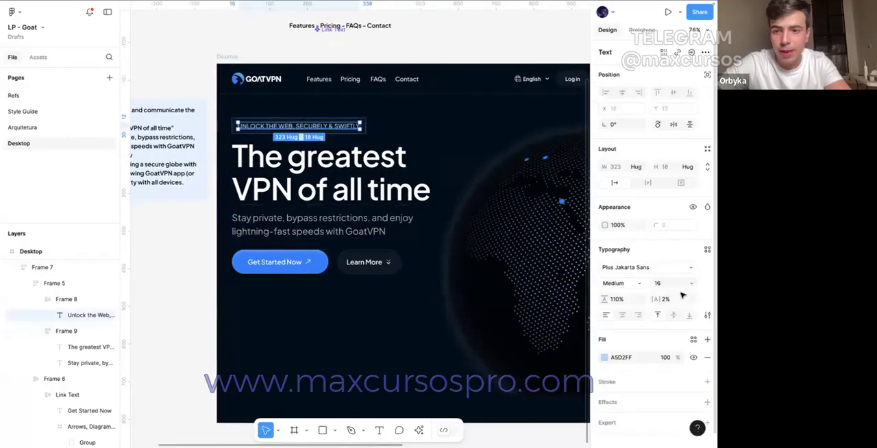
{"action": "left_click", "coordinate": [675, 303]}
{"action": "key", "text": "Down"}
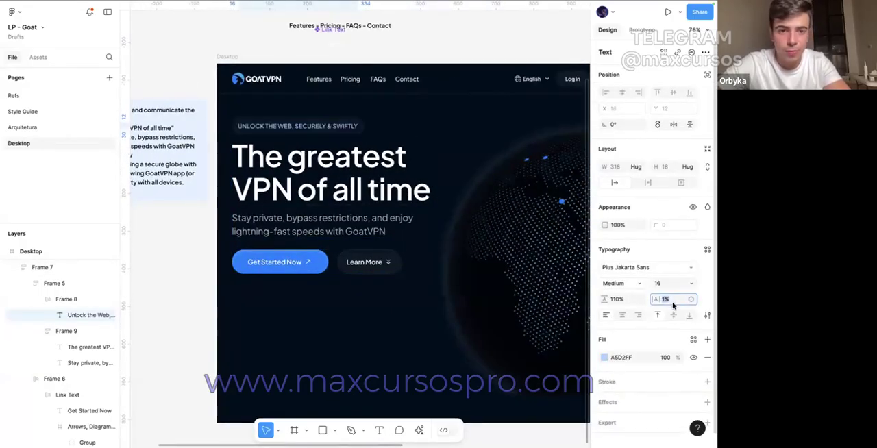
{"action": "left_click", "coordinate": [139, 241]}
{"action": "scroll", "coordinate": [180, 249], "scroll_direction": "down", "scroll_amount": 2, "text": "ctrl"}
{"action": "left_click", "coordinate": [229, 172]}
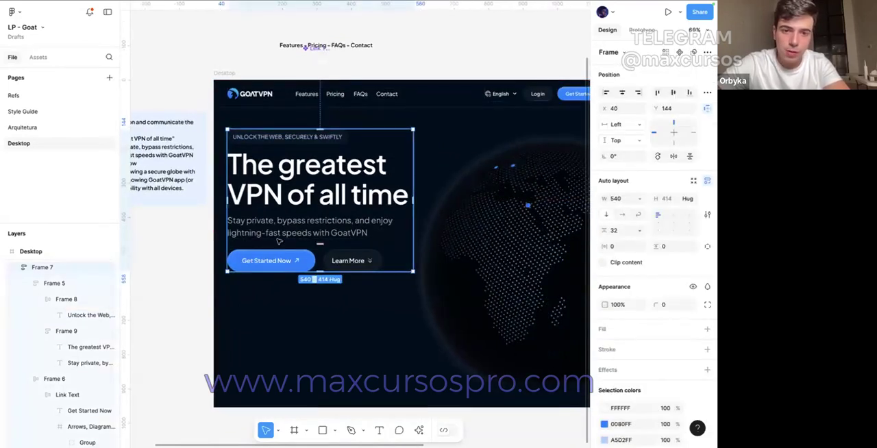
{"action": "left_click", "coordinate": [271, 196]}
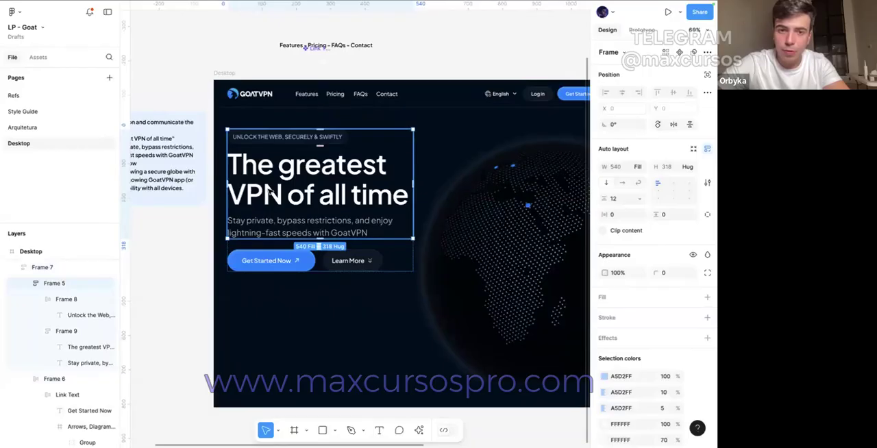
{"action": "left_click", "coordinate": [269, 258]}
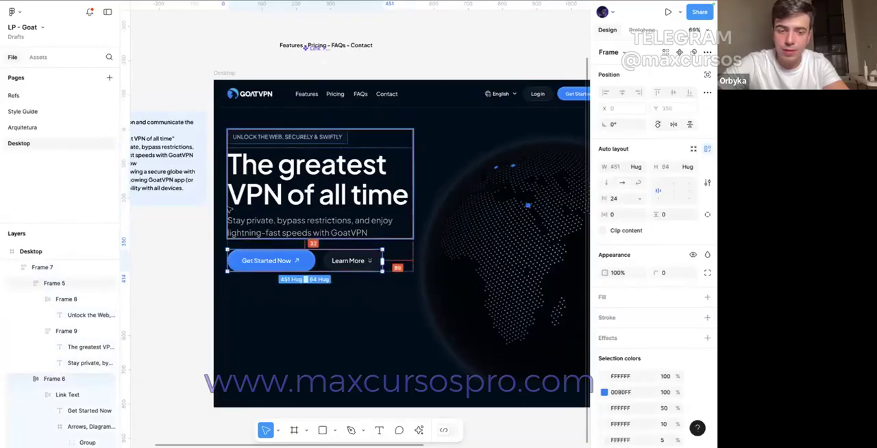
{"action": "left_click", "coordinate": [184, 226]}
{"action": "scroll", "coordinate": [186, 229], "scroll_direction": "down", "scroll_amount": 3, "text": "ctrl"}
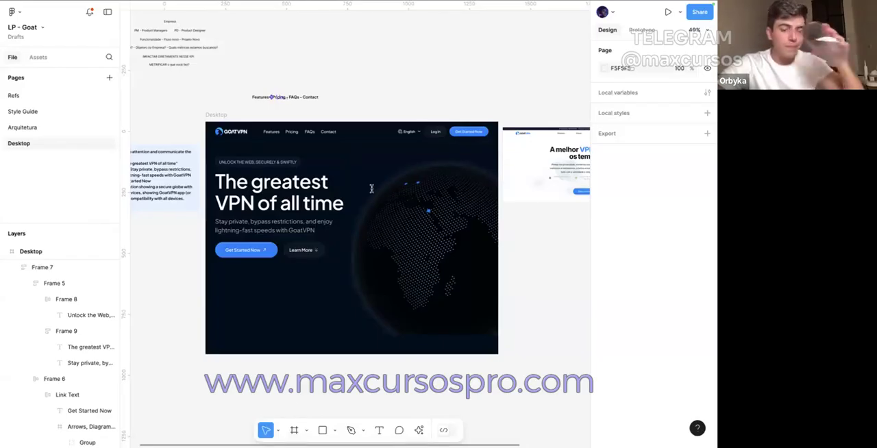
{"action": "mouse_move", "coordinate": [370, 3]}
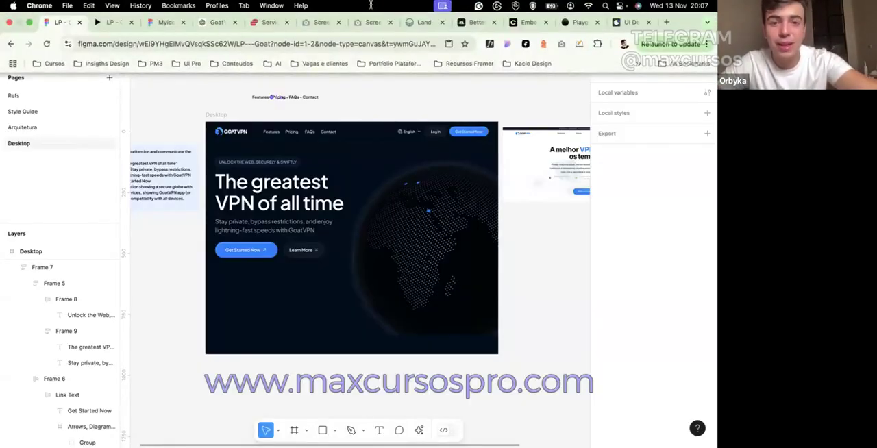
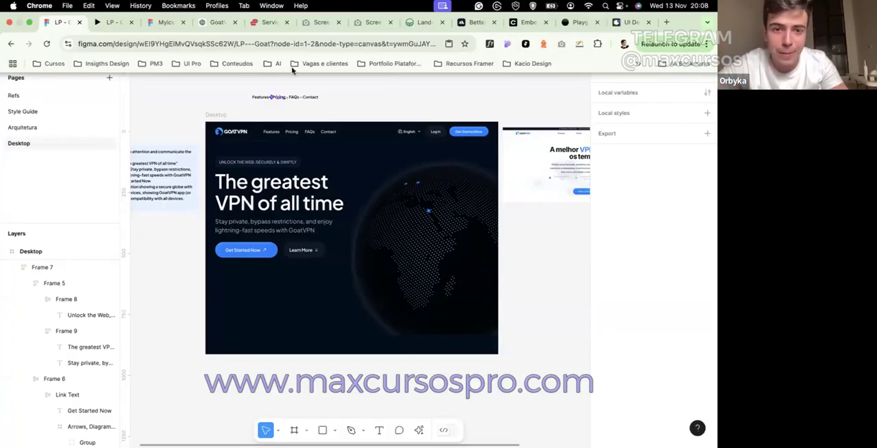
Step: Move the "Features - Pricing - FAQs - Contact" note above the Link Text component, to X 399, Y -213
{"action": "left_click_drag", "start_coordinate": [259, 98], "coordinate": [271, 83]}
{"action": "left_click", "coordinate": [263, 62]}
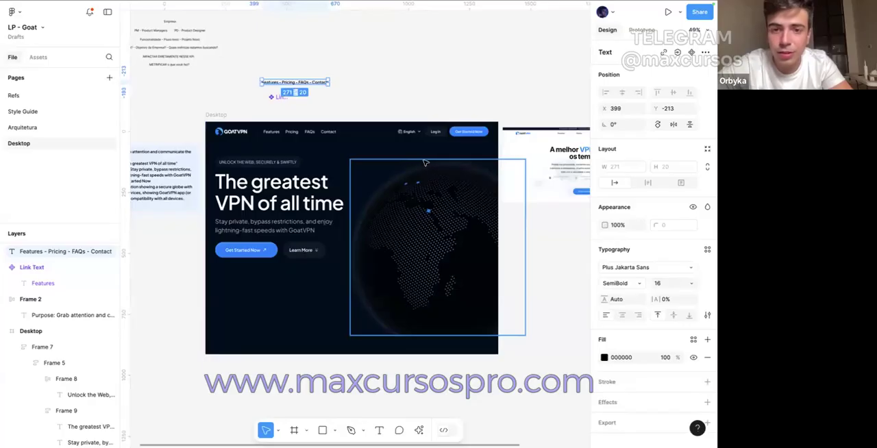
{"action": "key", "text": "Escape"}
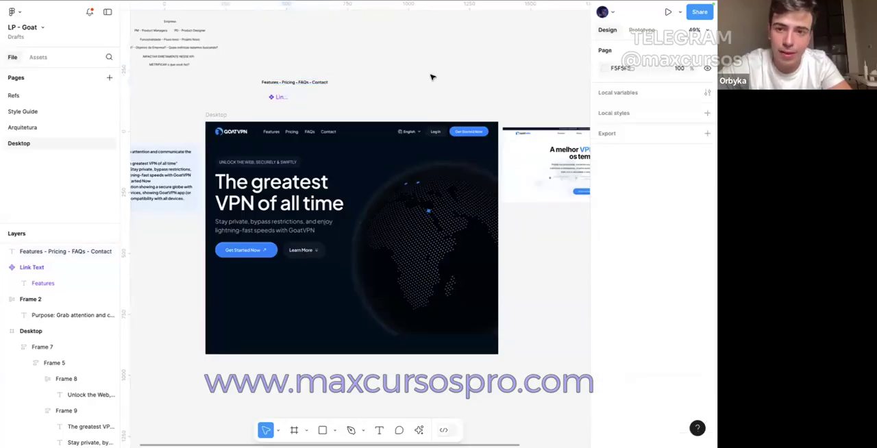
Step: Switch to the Myicons file and search its assets for "vpn", "secu" and "lock"
{"action": "scroll", "coordinate": [228, 156], "scroll_direction": "up", "scroll_amount": 4}
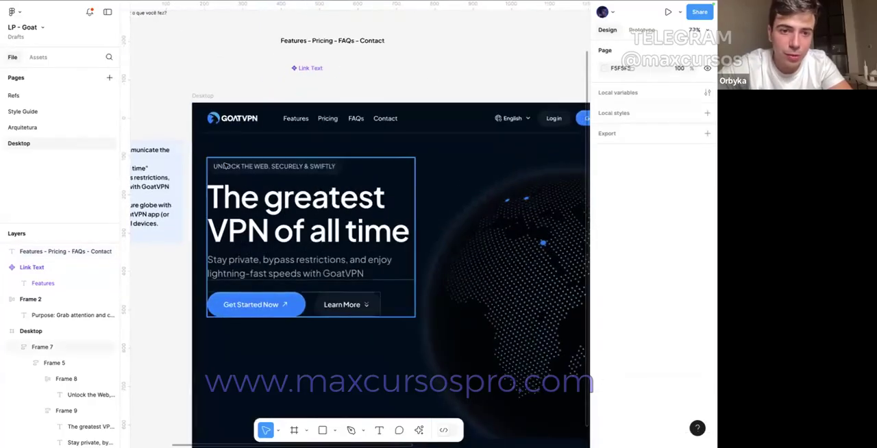
{"action": "left_click", "coordinate": [223, 165]}
{"action": "mouse_move", "coordinate": [146, 5]}
{"action": "left_click", "coordinate": [164, 23]}
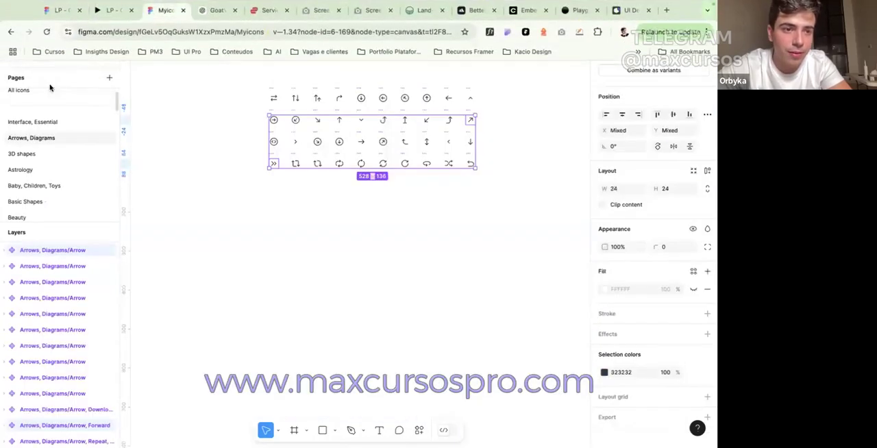
{"action": "left_click", "coordinate": [37, 57]}
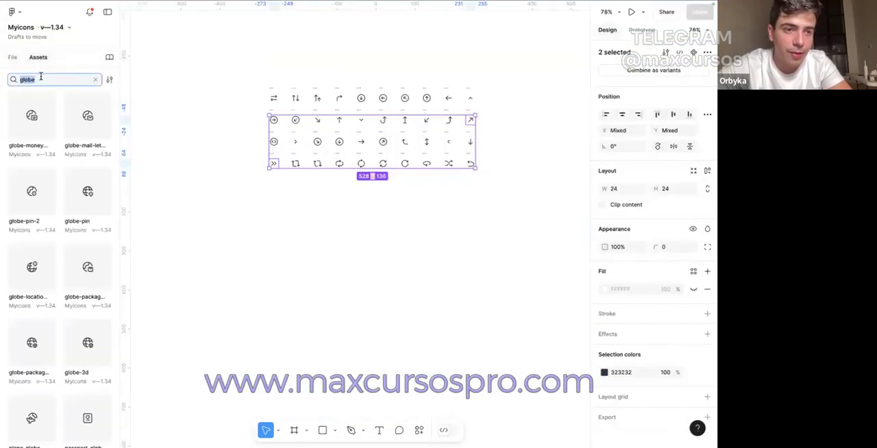
{"action": "type", "text": "vpn"}
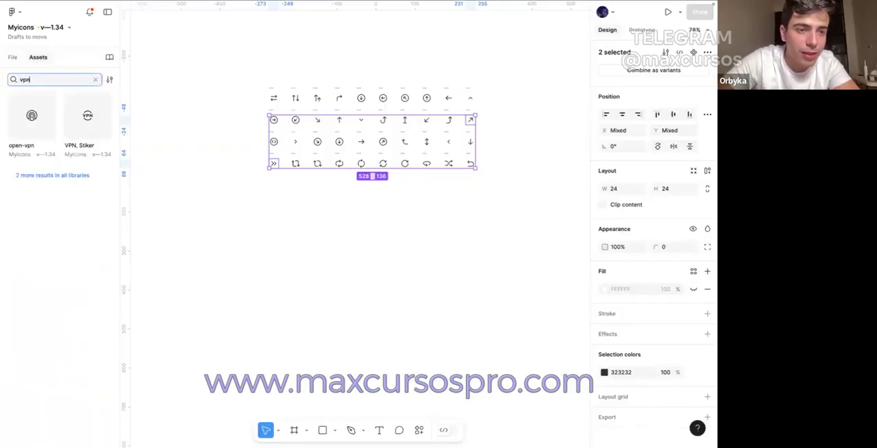
{"action": "key", "text": "BackSpace"}
{"action": "type", "text": "secu"}
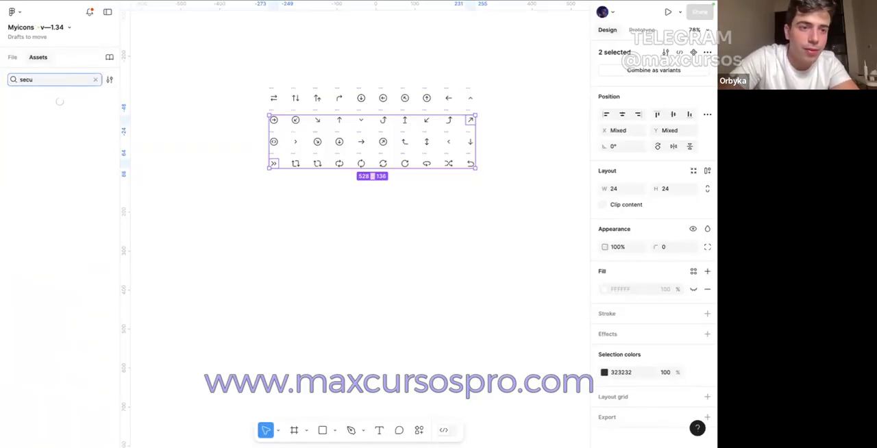
{"action": "key", "text": "ctrl+a"}
{"action": "type", "text": "lock"}
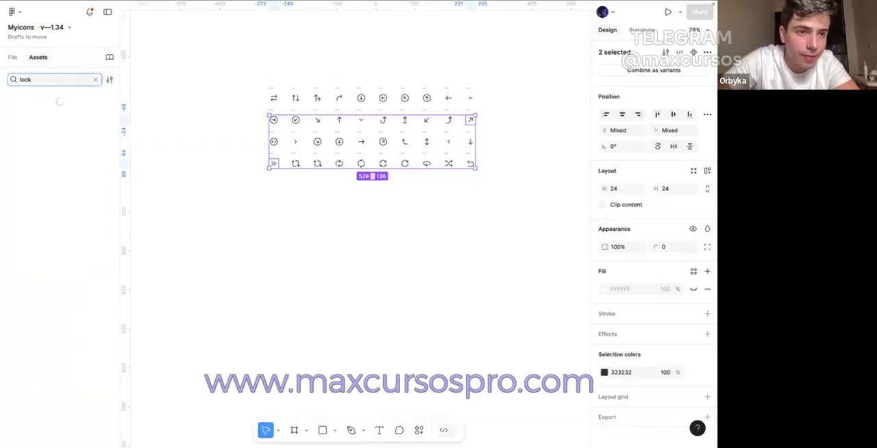
Step: Place a plain Lock icon from the lock results on the Myicons canvas and cut it
{"action": "scroll", "coordinate": [54, 135], "scroll_direction": "down", "scroll_amount": 5}
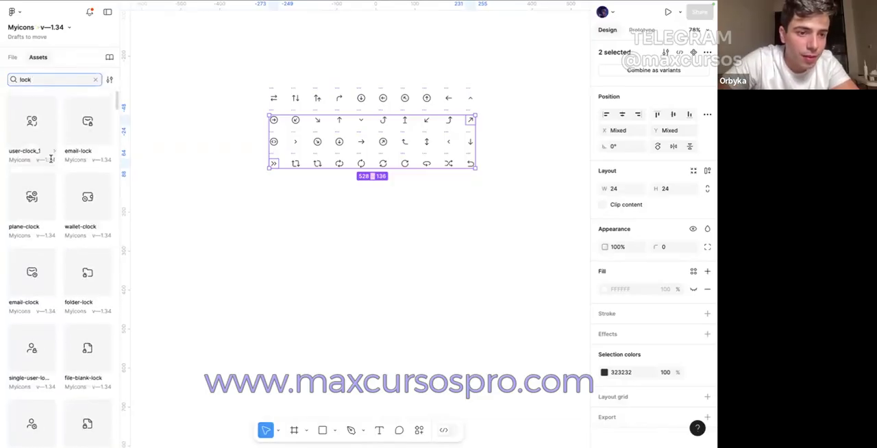
{"action": "scroll", "coordinate": [51, 159], "scroll_direction": "down", "scroll_amount": 5}
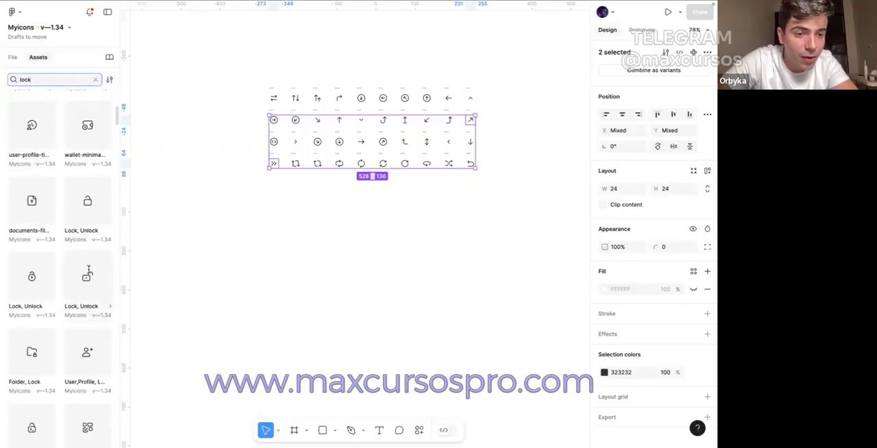
{"action": "scroll", "coordinate": [88, 270], "scroll_direction": "down", "scroll_amount": 2}
{"action": "scroll", "coordinate": [85, 265], "scroll_direction": "down", "scroll_amount": 5}
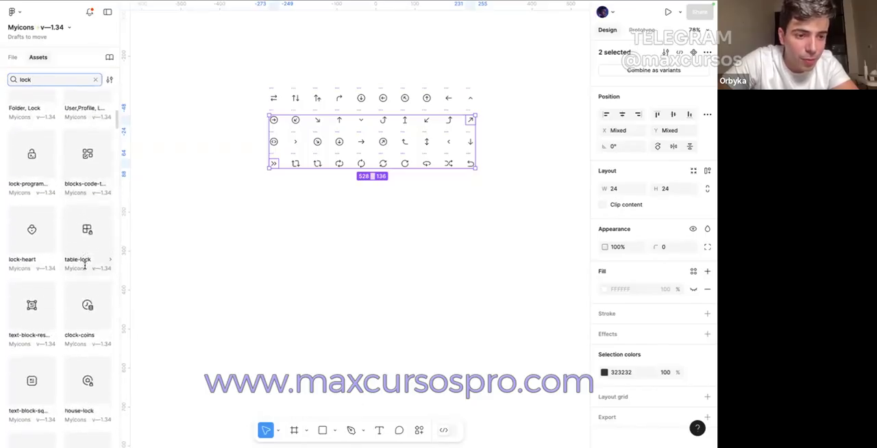
{"action": "scroll", "coordinate": [85, 265], "scroll_direction": "down", "scroll_amount": 2}
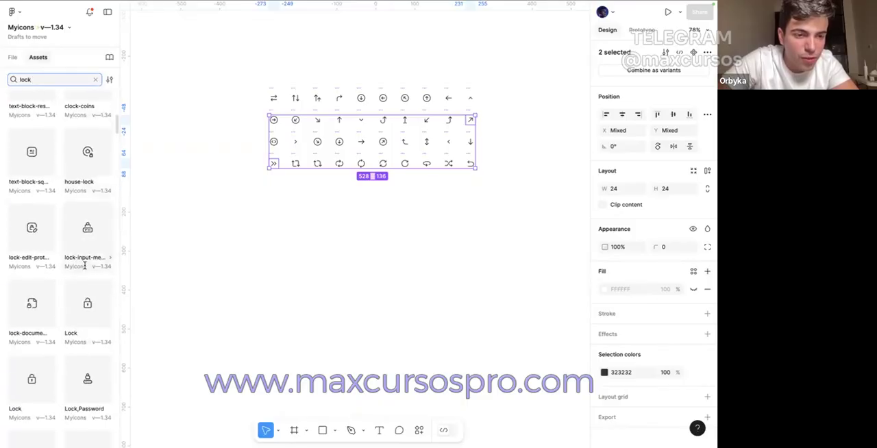
{"action": "scroll", "coordinate": [51, 318], "scroll_direction": "down", "scroll_amount": 3}
{"action": "left_click_drag", "start_coordinate": [36, 323], "coordinate": [136, 284]}
{"action": "key", "text": "super+x"}
Step: Paste the plain Lock icon into the eyebrow pill in the LP - Goat file and move it before the text
{"action": "left_click", "coordinate": [55, 24]}
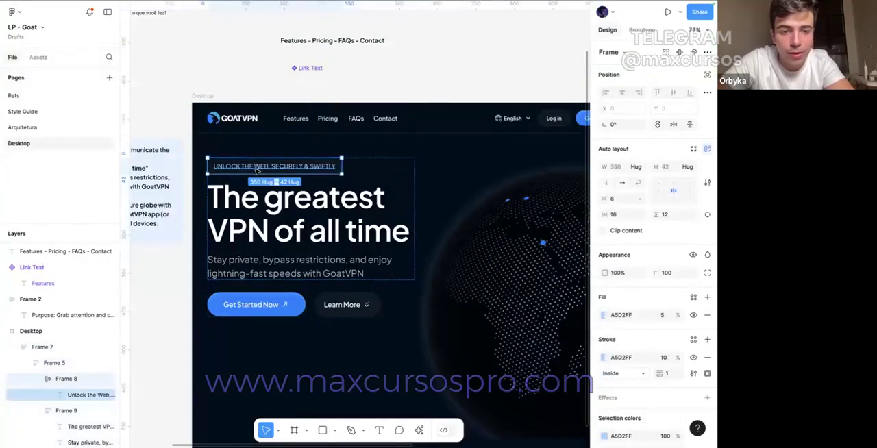
{"action": "key", "text": "super+v"}
{"action": "key", "text": "Left"}
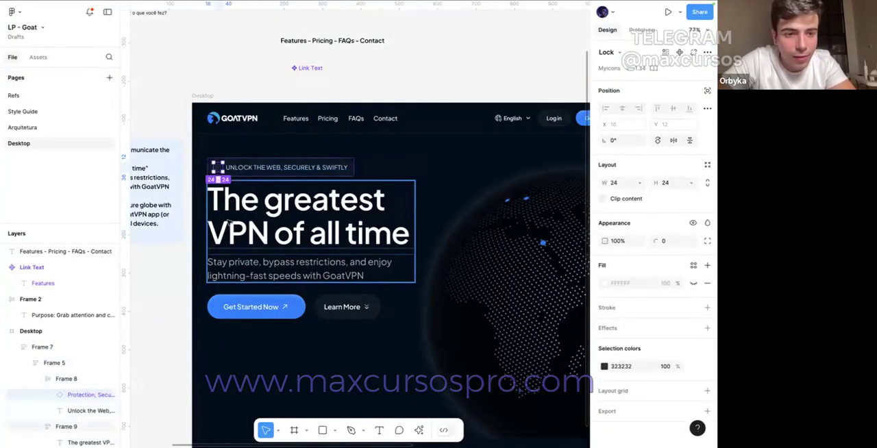
Step: Detach the padlock icon from its component and recolor it to the pill text's A5D2FF
{"action": "right_click", "coordinate": [221, 169]}
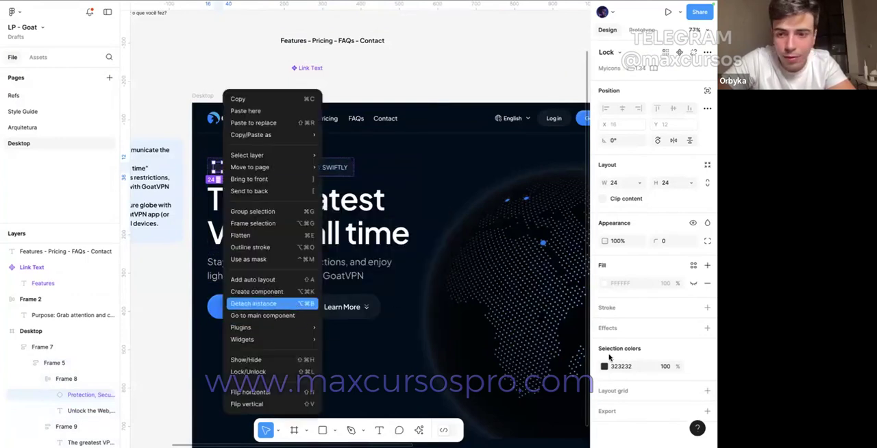
{"action": "left_click", "coordinate": [294, 304]}
{"action": "left_click", "coordinate": [291, 168]}
{"action": "left_click", "coordinate": [621, 357]}
{"action": "left_click", "coordinate": [218, 168]}
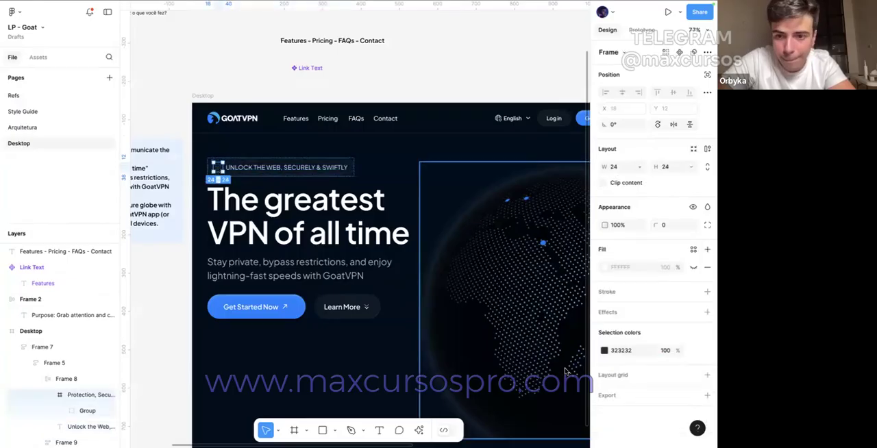
{"action": "left_click", "coordinate": [407, 74]}
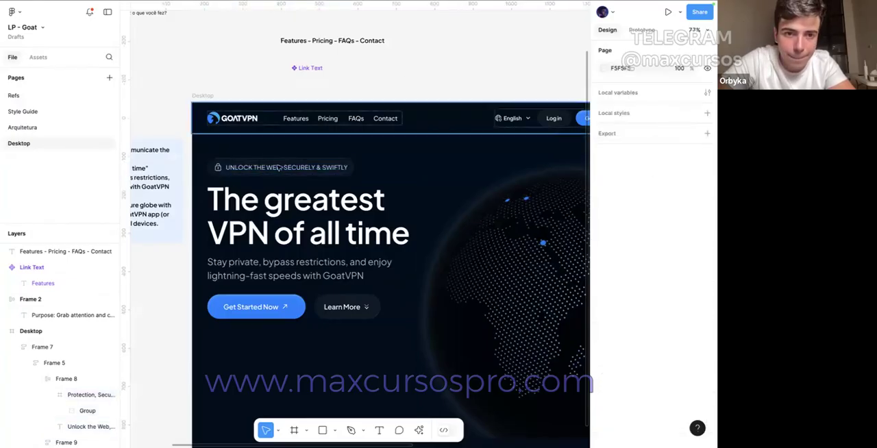
{"action": "double_click", "coordinate": [278, 167]}
{"action": "double_click", "coordinate": [278, 167]}
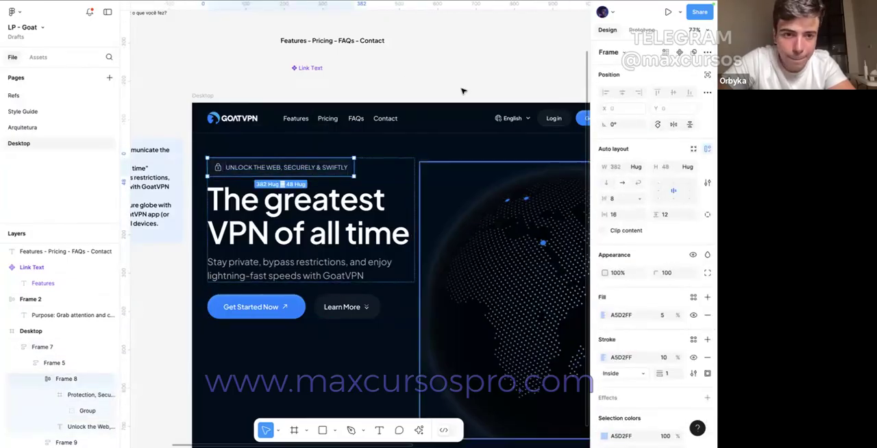
{"action": "left_click", "coordinate": [359, 82]}
Step: Find the lock-protection icon with the dashed circle in the Myicons assets, place it on the canvas and cut it
{"action": "mouse_move", "coordinate": [254, 4]}
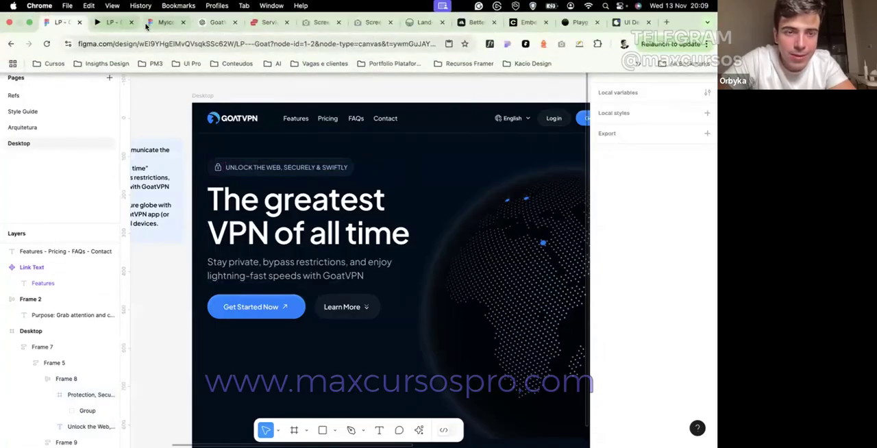
{"action": "left_click", "coordinate": [164, 9]}
{"action": "scroll", "coordinate": [91, 254], "scroll_direction": "down", "scroll_amount": 5}
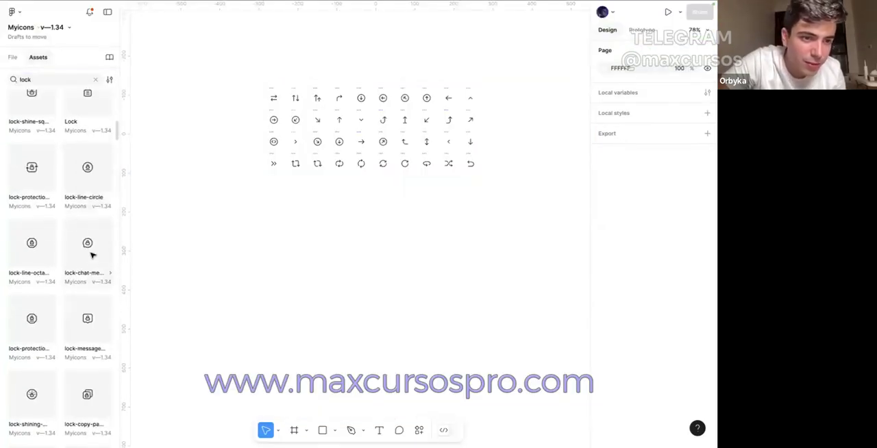
{"action": "scroll", "coordinate": [92, 255], "scroll_direction": "up", "scroll_amount": 1}
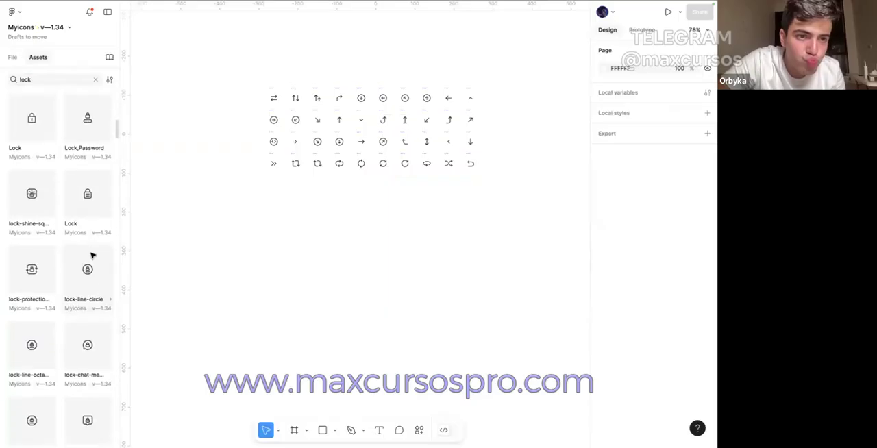
{"action": "scroll", "coordinate": [91, 250], "scroll_direction": "down", "scroll_amount": 5}
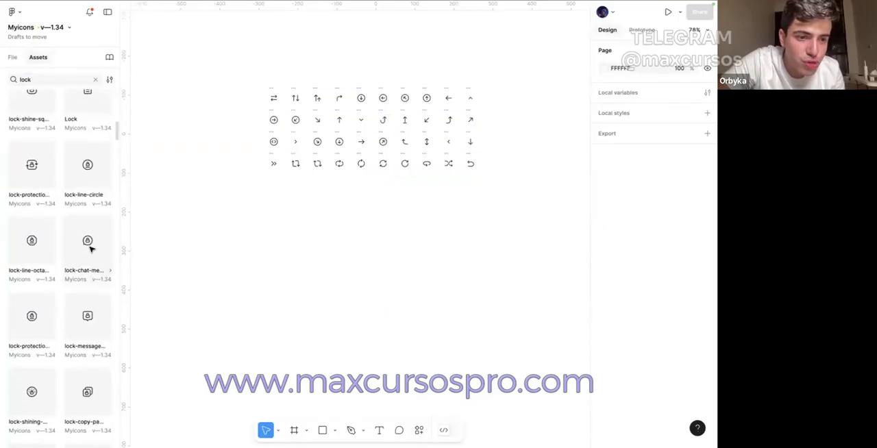
{"action": "scroll", "coordinate": [90, 247], "scroll_direction": "down", "scroll_amount": 4}
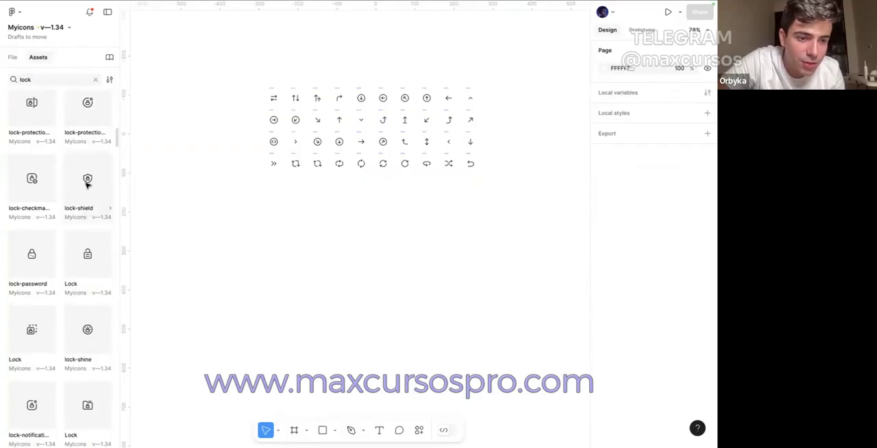
{"action": "scroll", "coordinate": [87, 184], "scroll_direction": "down", "scroll_amount": 6}
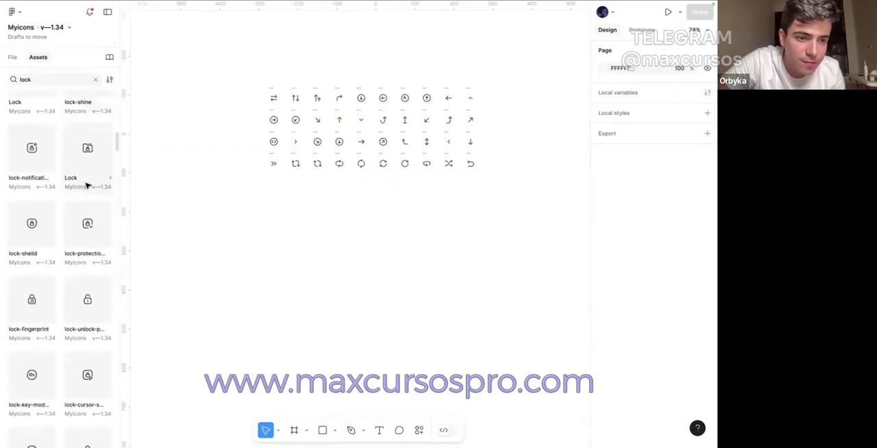
{"action": "scroll", "coordinate": [87, 185], "scroll_direction": "down", "scroll_amount": 2}
{"action": "scroll", "coordinate": [86, 185], "scroll_direction": "down", "scroll_amount": 2}
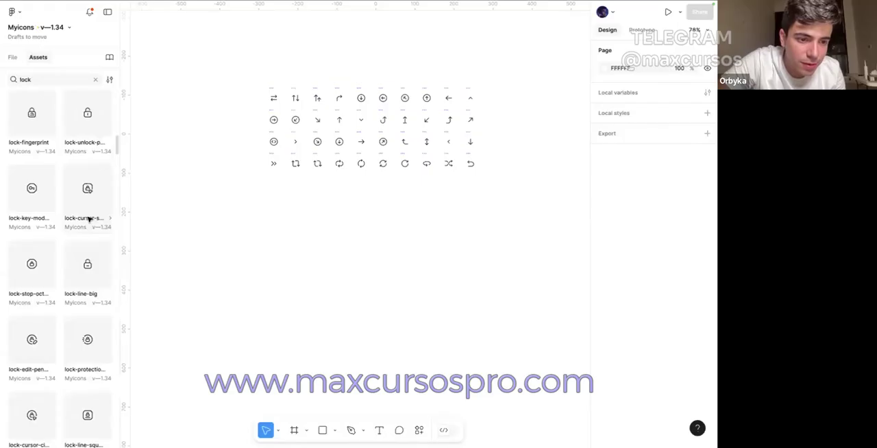
{"action": "left_click_drag", "start_coordinate": [87, 339], "coordinate": [143, 317]}
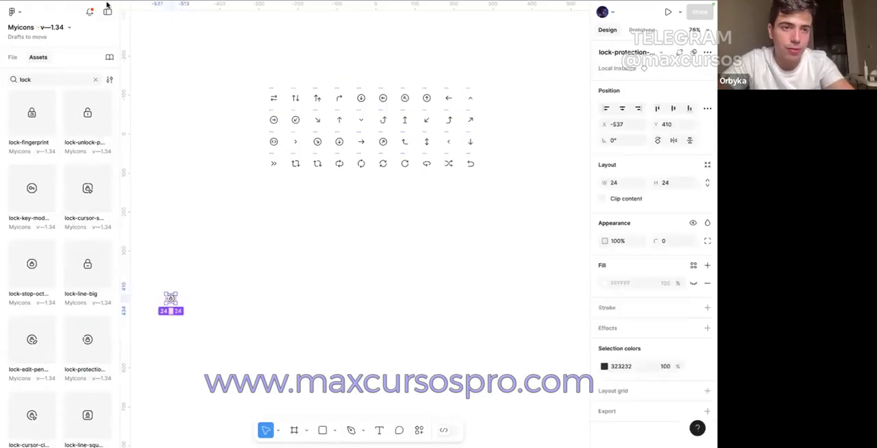
{"action": "key", "text": "super+x"}
Step: Paste the lock-protection icon into the eyebrow pill in the LP - Goat file, between the padlock and the text
{"action": "mouse_move", "coordinate": [106, 1]}
{"action": "left_click", "coordinate": [65, 23]}
{"action": "triple_click", "coordinate": [237, 170]}
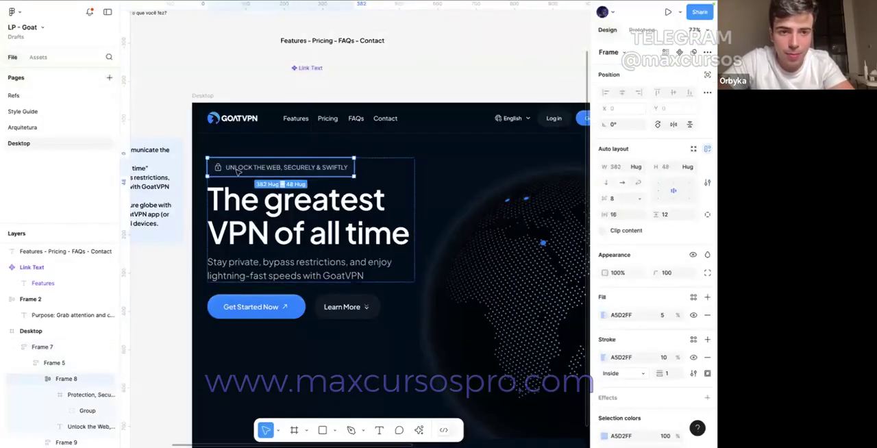
{"action": "key", "text": "super+v"}
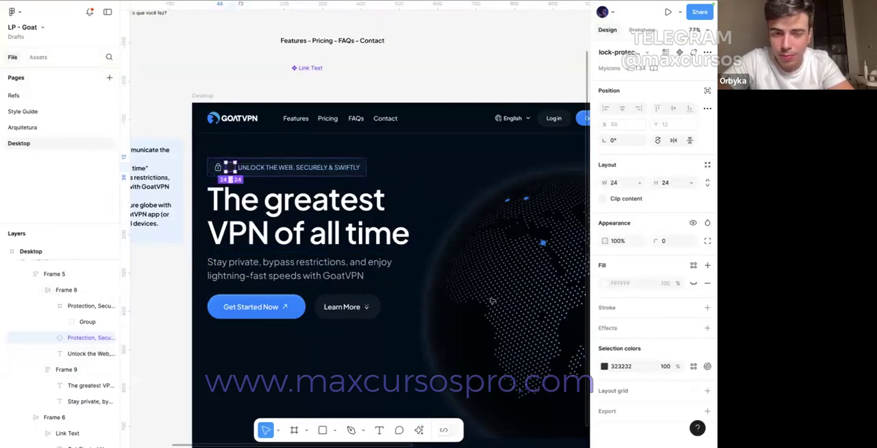
Step: Recolor the lock-protection icon in the eyebrow pill to the pill text's A5D2FF
{"action": "scroll", "coordinate": [212, 166], "scroll_direction": "up", "scroll_amount": 5}
{"action": "left_click", "coordinate": [352, 173]}
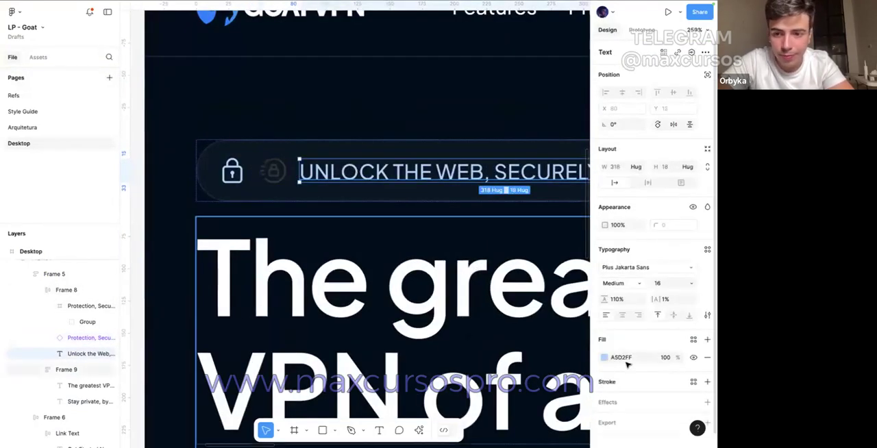
{"action": "left_click", "coordinate": [273, 171]}
{"action": "left_click", "coordinate": [621, 368]}
{"action": "key", "text": "super+v"}
{"action": "key", "text": "Return"}
Step: Detach the lock-protection icon from its component and delete the plain padlock icon from the eyebrow pill
{"action": "right_click", "coordinate": [281, 179]}
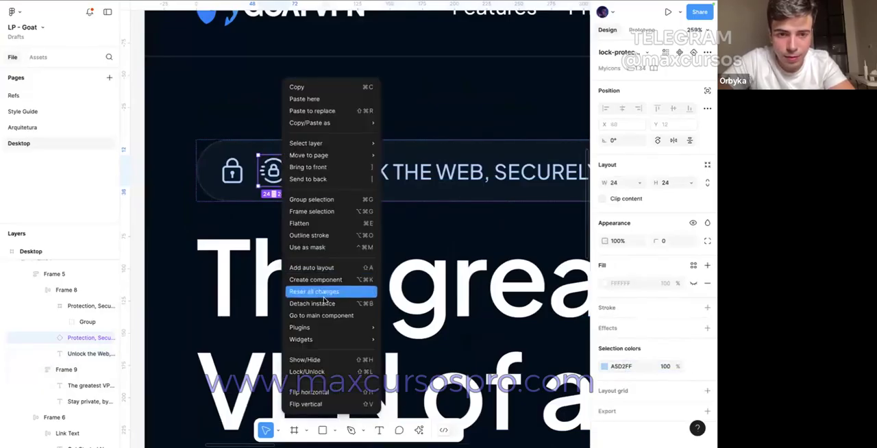
{"action": "left_click", "coordinate": [324, 303]}
{"action": "left_click", "coordinate": [236, 176]}
{"action": "key", "text": "Delete"}
Step: Move the blue hero purpose note farther from the Desktop frame, to X -308
{"action": "scroll", "coordinate": [240, 177], "scroll_direction": "down", "scroll_amount": 3}
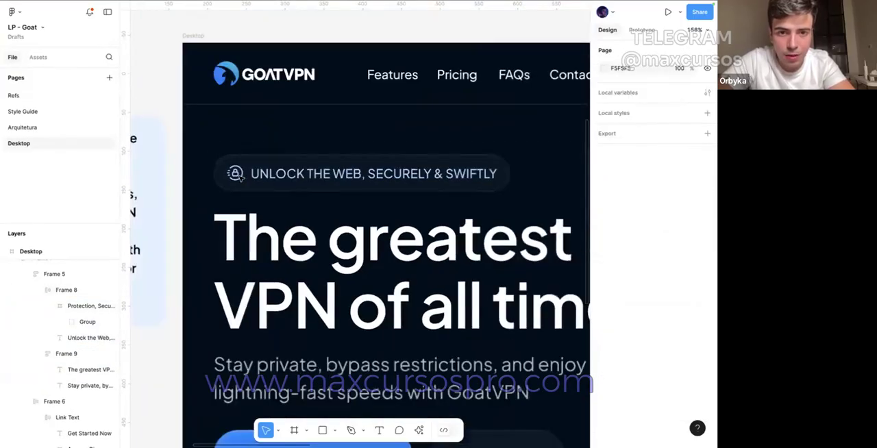
{"action": "scroll", "coordinate": [236, 176], "scroll_direction": "down", "scroll_amount": 2}
{"action": "scroll", "coordinate": [145, 99], "scroll_direction": "down", "scroll_amount": 3}
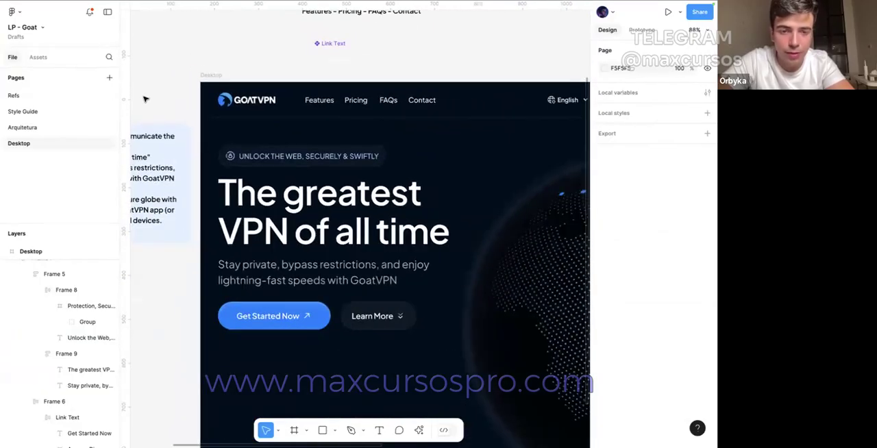
{"action": "scroll", "coordinate": [144, 99], "scroll_direction": "down", "scroll_amount": 4}
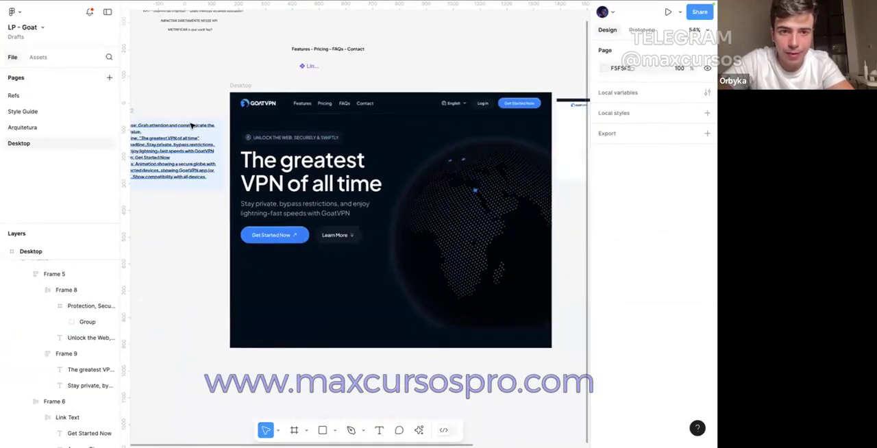
{"action": "left_click_drag", "start_coordinate": [176, 126], "coordinate": [166, 125]}
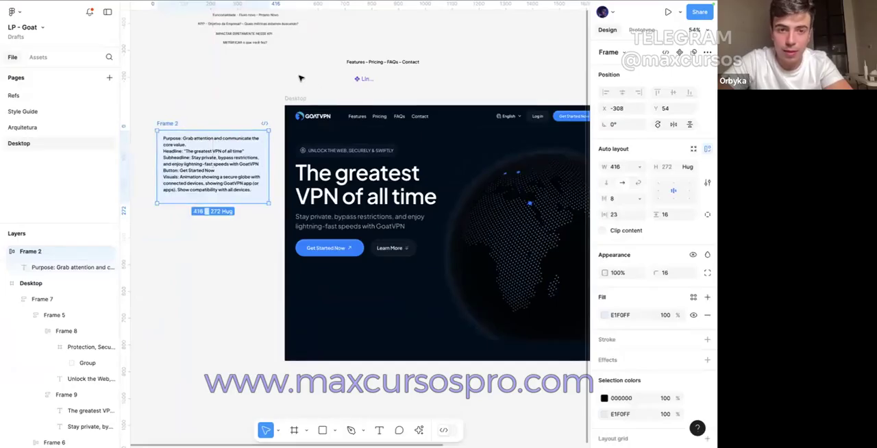
{"action": "left_click", "coordinate": [280, 94]}
{"action": "scroll", "coordinate": [322, 171], "scroll_direction": "right", "scroll_amount": 2}
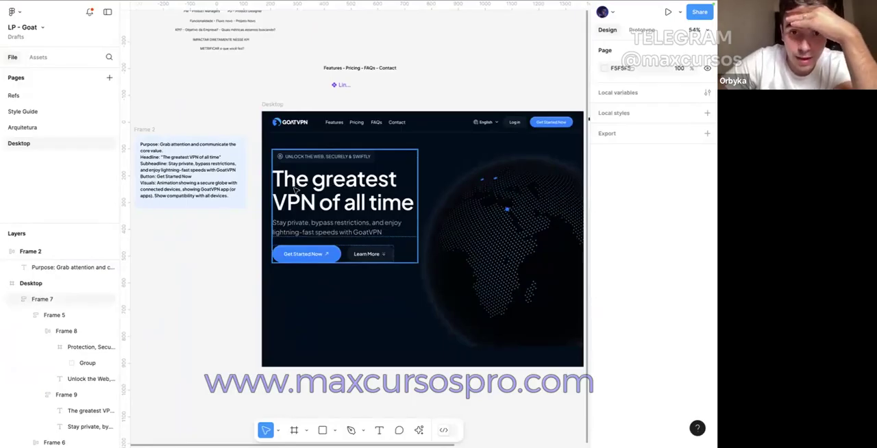
Step: Examine the three supporting points in the Portuguese hero reference screenshot beside the Desktop frame
{"action": "scroll", "coordinate": [442, 200], "scroll_direction": "right", "scroll_amount": 6}
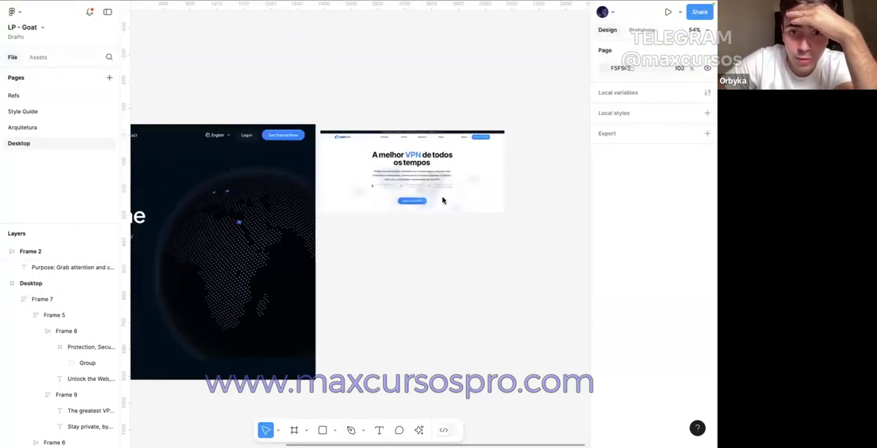
{"action": "scroll", "coordinate": [442, 200], "scroll_direction": "up", "scroll_amount": 5}
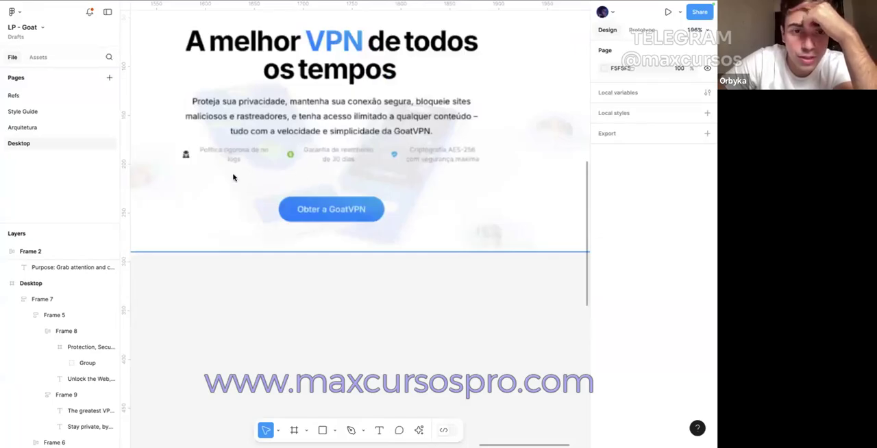
{"action": "scroll", "coordinate": [233, 178], "scroll_direction": "down", "scroll_amount": 4}
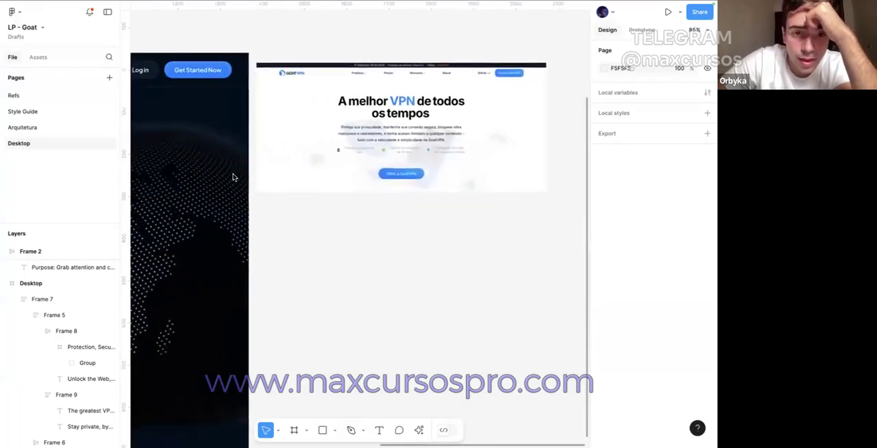
{"action": "scroll", "coordinate": [233, 177], "scroll_direction": "left", "scroll_amount": 10}
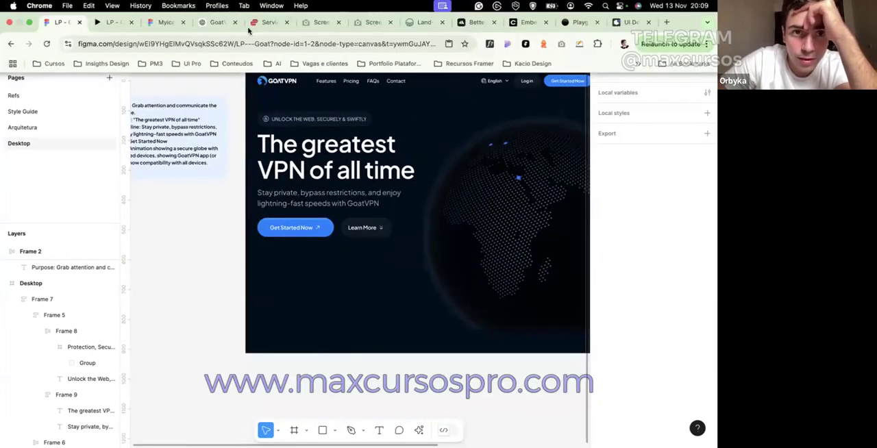
Step: Switch to the GoatVPN chat in ChatGPT and read the three points suggested for after the hero CTA
{"action": "left_click", "coordinate": [213, 22]}
{"action": "left_click", "coordinate": [309, 213]}
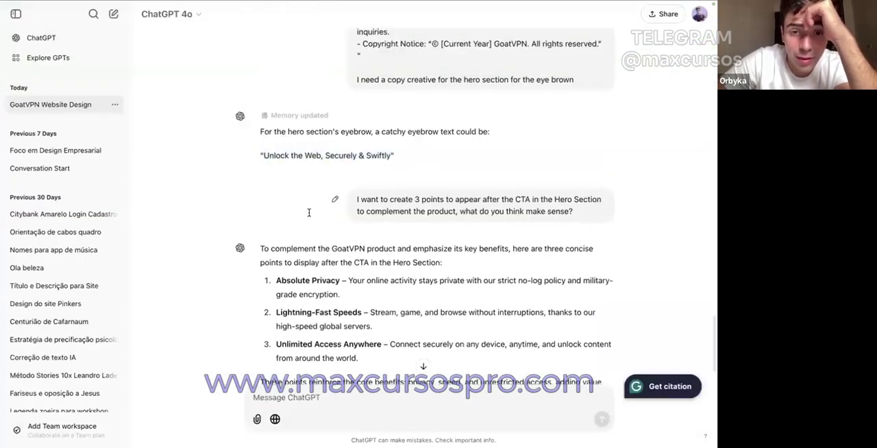
{"action": "scroll", "coordinate": [309, 213], "scroll_direction": "down", "scroll_amount": 1}
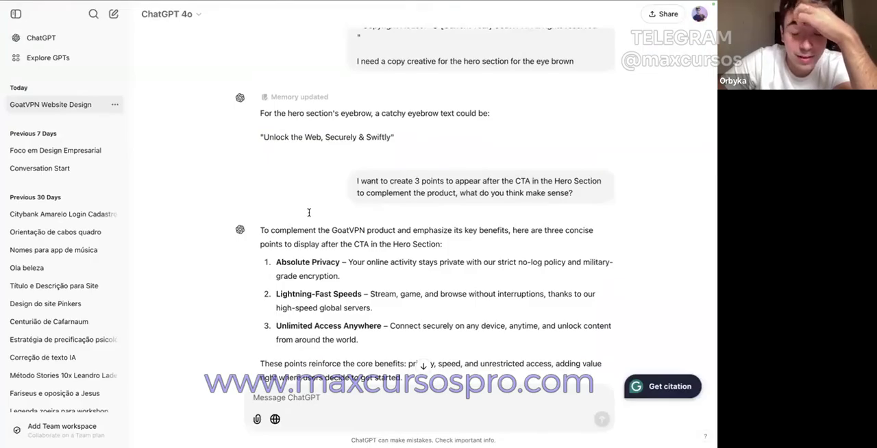
{"action": "scroll", "coordinate": [308, 212], "scroll_direction": "down", "scroll_amount": 1}
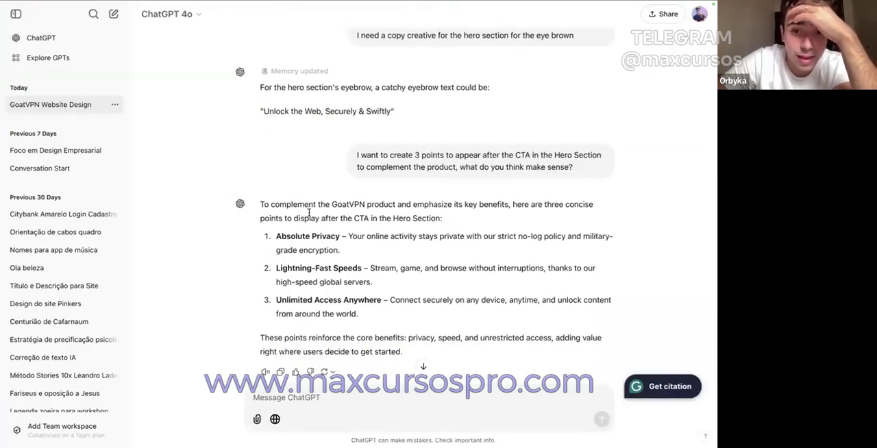
{"action": "left_click_drag", "start_coordinate": [362, 157], "coordinate": [554, 158]}
{"action": "left_click", "coordinate": [427, 157]}
{"action": "left_click", "coordinate": [522, 157]}
{"action": "left_click", "coordinate": [553, 157]}
{"action": "left_click_drag", "start_coordinate": [448, 169], "coordinate": [500, 170]}
{"action": "left_click", "coordinate": [475, 172]}
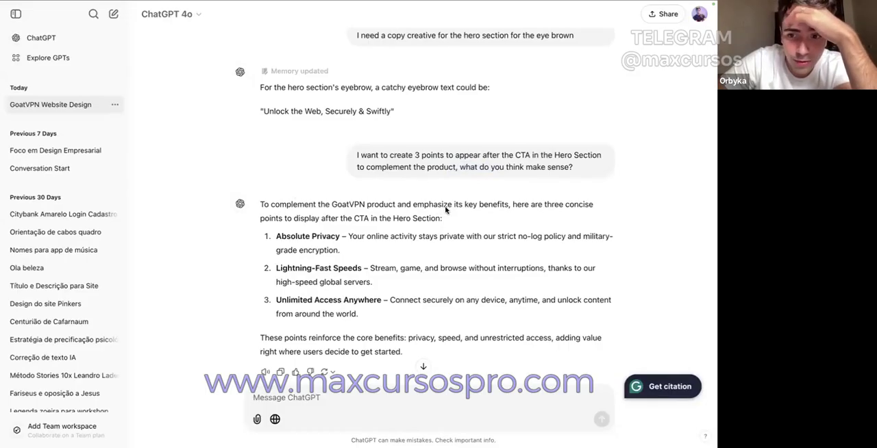
{"action": "scroll", "coordinate": [445, 210], "scroll_direction": "down", "scroll_amount": 1}
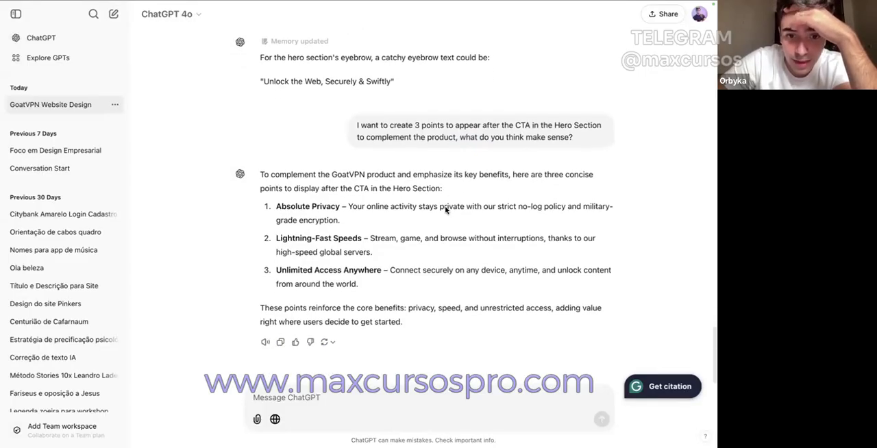
{"action": "left_click_drag", "start_coordinate": [277, 215], "coordinate": [327, 220]}
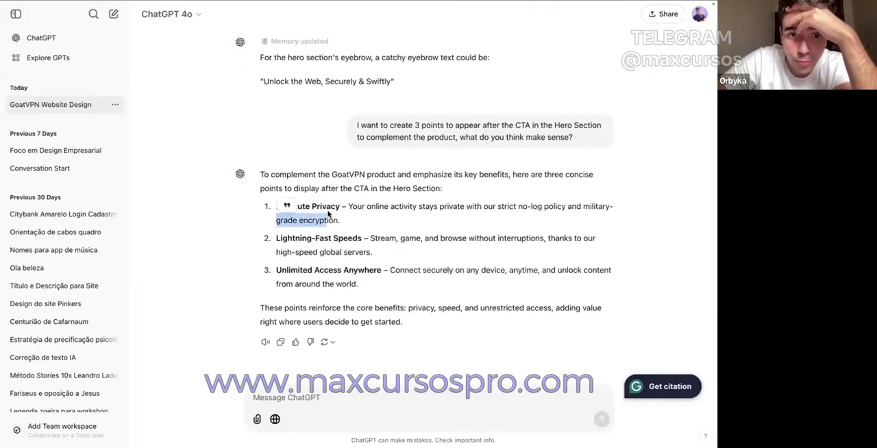
{"action": "left_click", "coordinate": [307, 245]}
{"action": "left_click_drag", "start_coordinate": [277, 239], "coordinate": [342, 239]}
{"action": "left_click", "coordinate": [291, 266]}
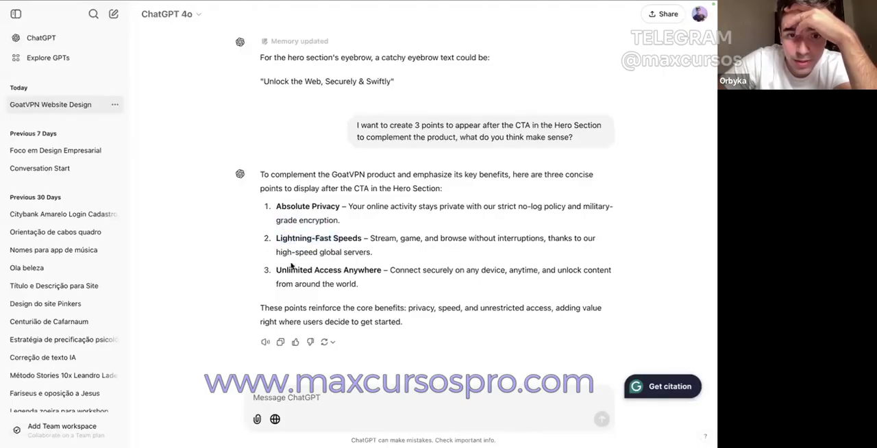
{"action": "left_click_drag", "start_coordinate": [280, 269], "coordinate": [359, 284]}
{"action": "left_click", "coordinate": [370, 282]}
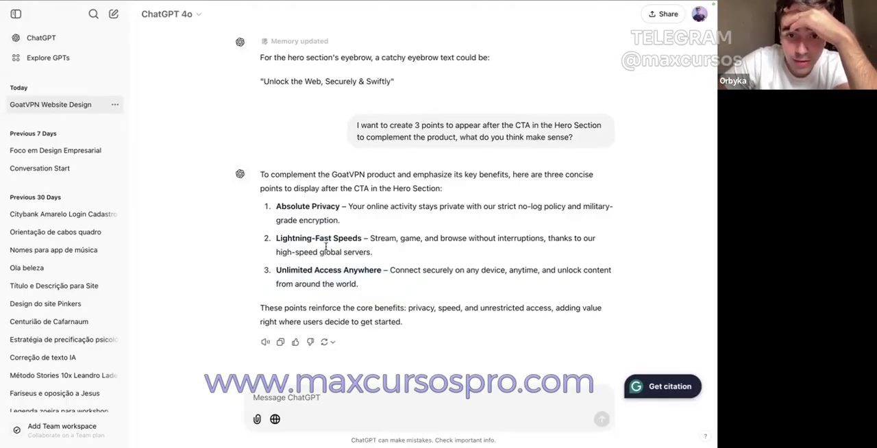
Step: Copy the title "Absolute Privacy" from the chat and place a duplicate of the hero subheadline below the buttons in Figma at font size 16
{"action": "left_click_drag", "start_coordinate": [350, 205], "coordinate": [338, 206]}
{"action": "key", "text": "super+c"}
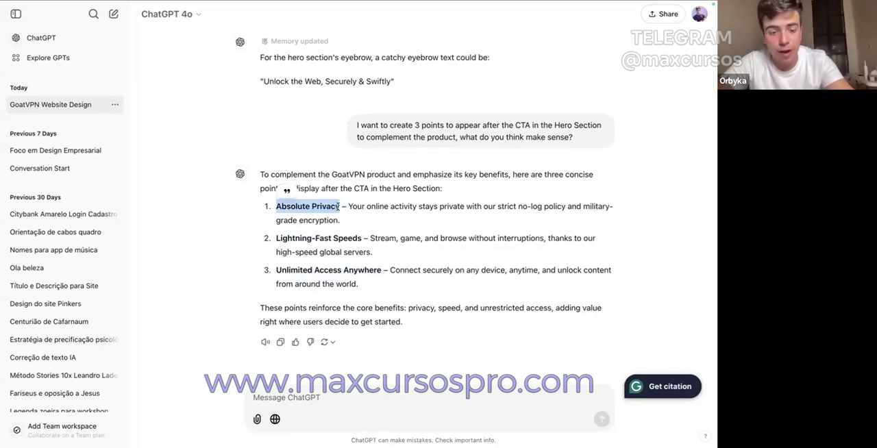
{"action": "left_click", "coordinate": [62, 18]}
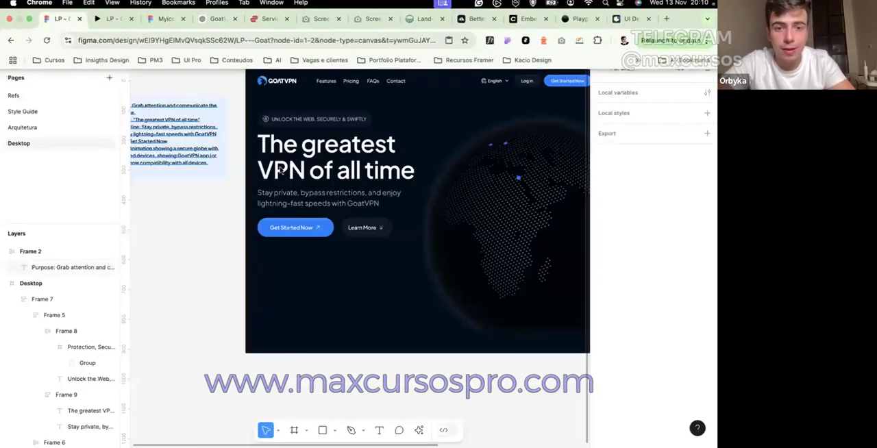
{"action": "left_click", "coordinate": [307, 214]}
{"action": "left_click_drag", "start_coordinate": [306, 215], "coordinate": [306, 272]}
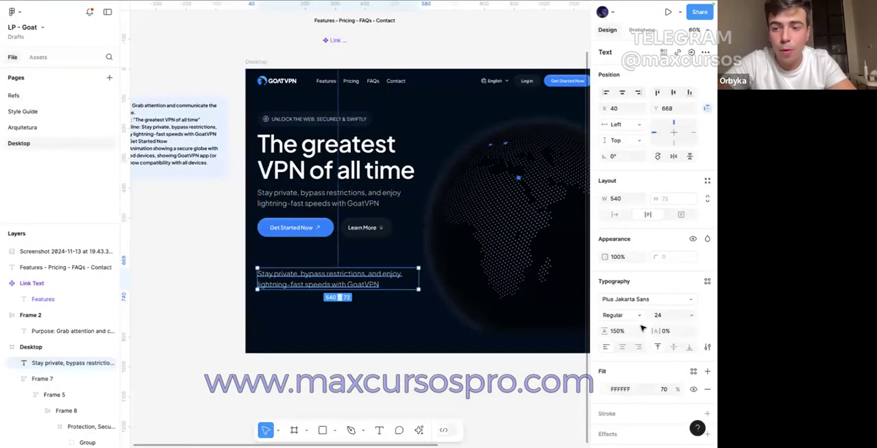
{"action": "left_click", "coordinate": [661, 315]}
{"action": "type", "text": "16"}
{"action": "key", "text": "Return"}
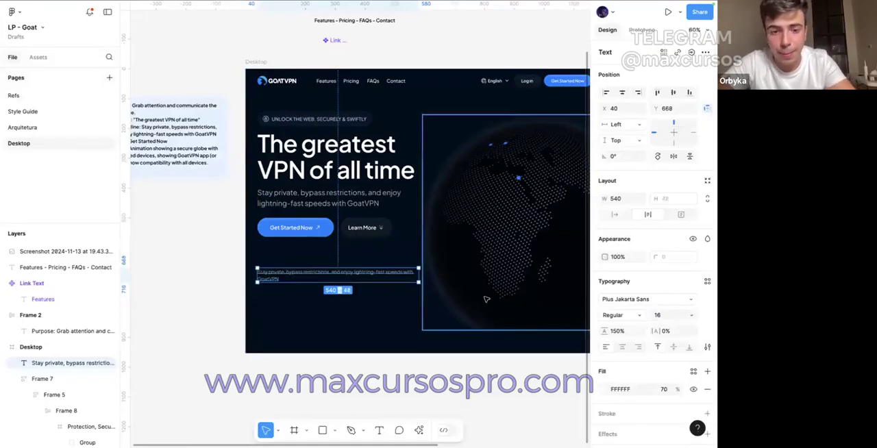
{"action": "double_click", "coordinate": [366, 274]}
{"action": "key", "text": "super+v"}
{"action": "left_click", "coordinate": [356, 303]}
{"action": "left_click", "coordinate": [623, 315]}
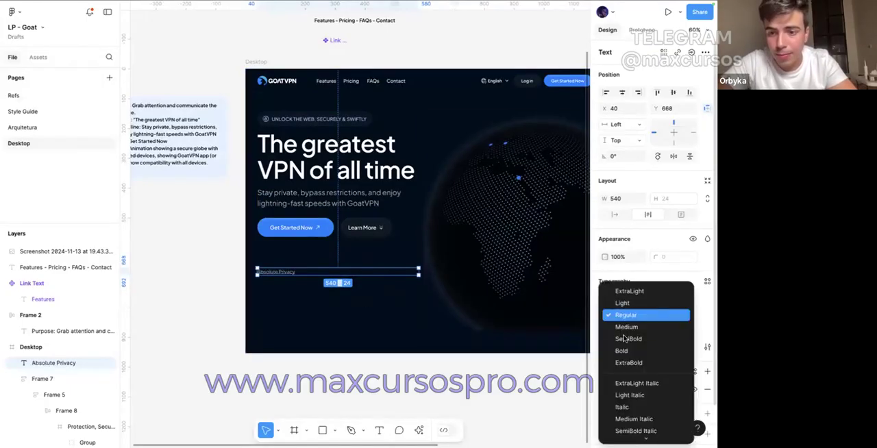
{"action": "left_click", "coordinate": [624, 339]}
{"action": "left_click", "coordinate": [665, 389]}
{"action": "type", "text": "100"}
{"action": "key", "text": "Return"}
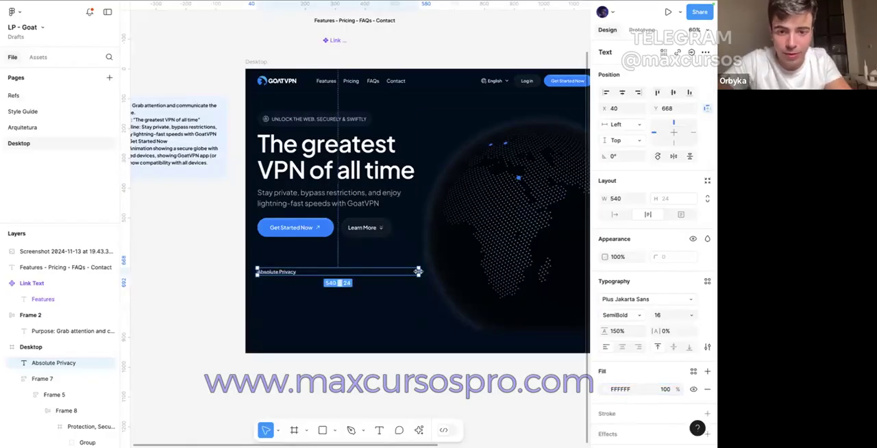
{"action": "key", "text": "Escape"}
{"action": "left_click", "coordinate": [302, 276]}
{"action": "left_click", "coordinate": [292, 275]}
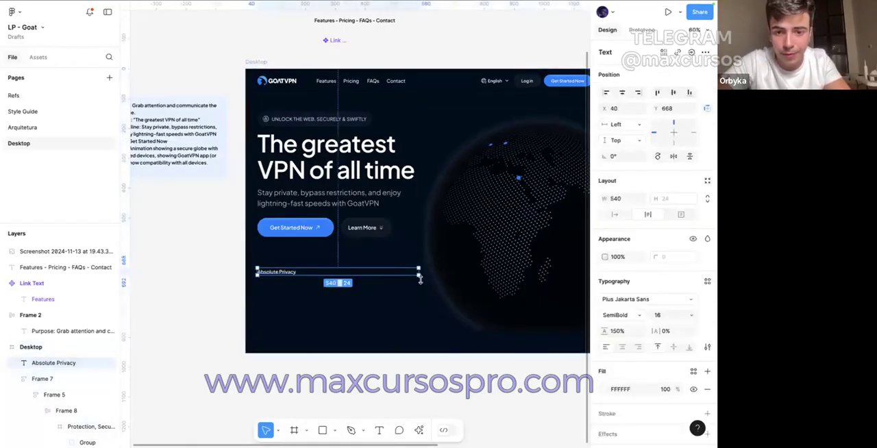
{"action": "key", "text": "super+z"}
{"action": "key", "text": "super+z"}
{"action": "key", "text": "super+z"}
{"action": "key", "text": "super+z"}
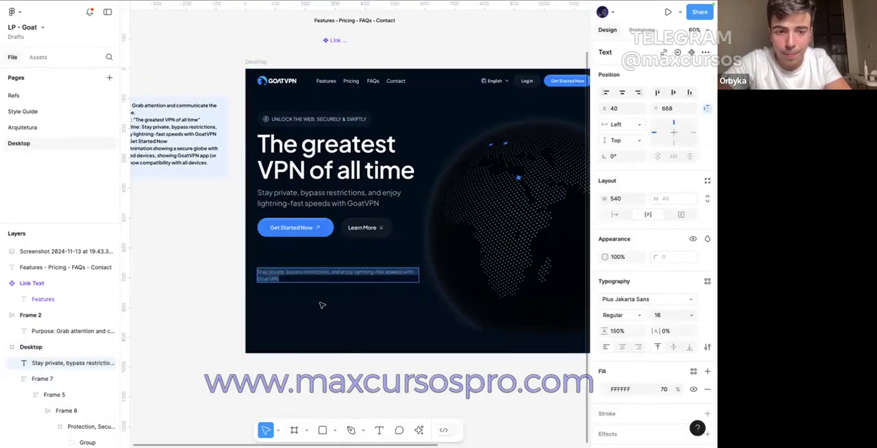
Step: Duplicate the size 16 text below the hero buttons and style the upper copy SemiBold with 100% fill opacity at Y 663
{"action": "key", "text": "Escape"}
{"action": "mouse_move", "coordinate": [286, 275]}
{"action": "left_mouse_down"}
{"action": "mouse_move", "coordinate": [287, 286]}
{"action": "mouse_move", "coordinate": [285, 272]}
{"action": "left_mouse_up"}
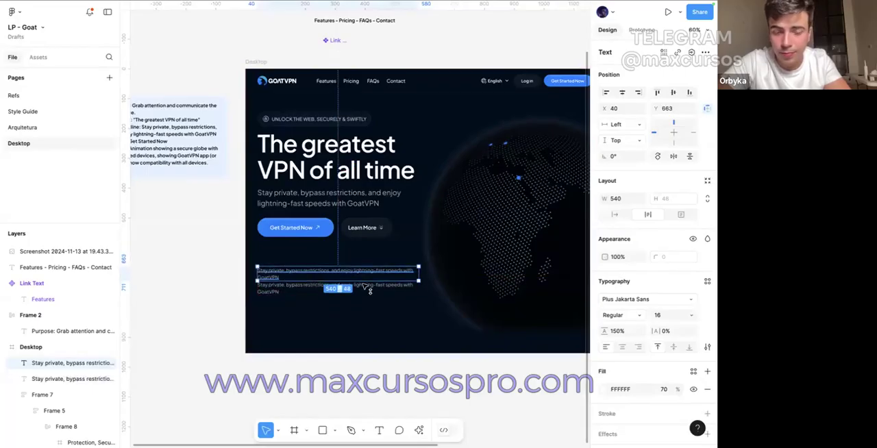
{"action": "left_click", "coordinate": [640, 315]}
{"action": "left_click", "coordinate": [644, 338]}
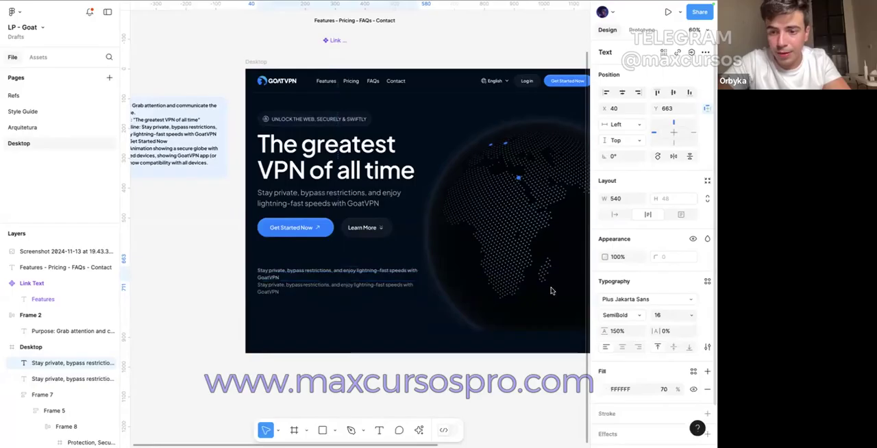
{"action": "left_click", "coordinate": [663, 389]}
{"action": "type", "text": "100"}
{"action": "key", "text": "Return"}
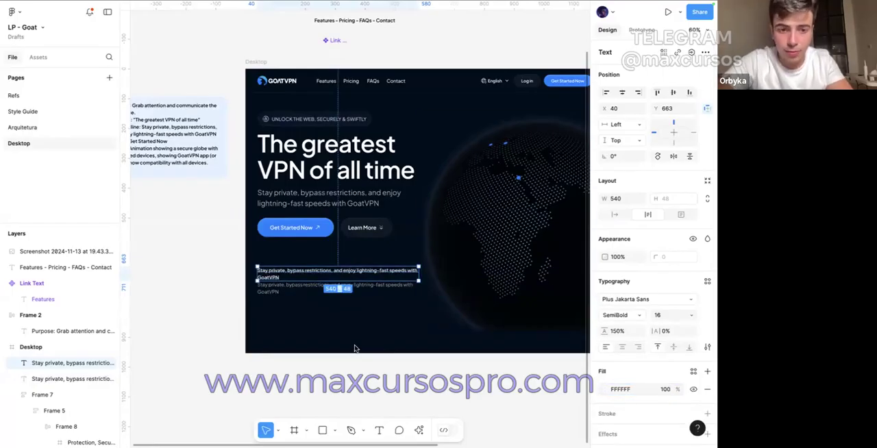
Step: Replace the upper SemiBold text with the copied title "Absolute Privacy"
{"action": "double_click", "coordinate": [276, 275]}
{"action": "key", "text": "super+v"}
{"action": "left_click", "coordinate": [290, 333]}
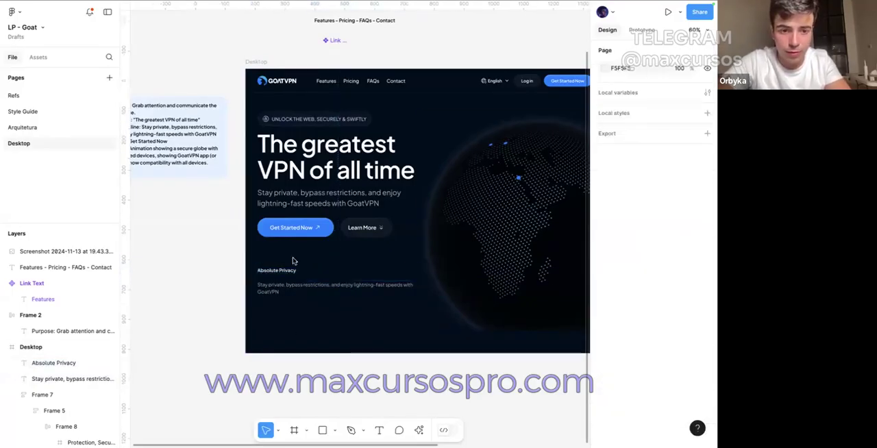
Step: Copy "Your online activity stays private" from the Absolute Privacy point in ChatGPT and return to the Figma file
{"action": "scroll", "coordinate": [292, 260], "scroll_direction": "up", "scroll_amount": 5}
{"action": "mouse_move", "coordinate": [278, 36]}
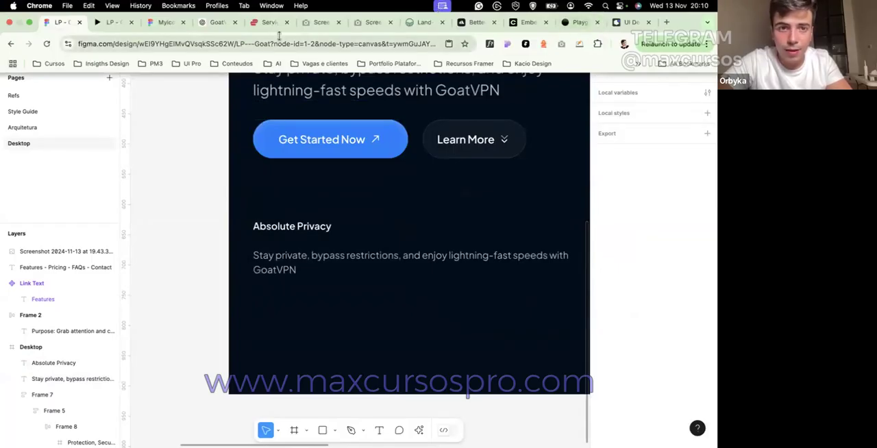
{"action": "left_click", "coordinate": [216, 22]}
{"action": "left_click_drag", "start_coordinate": [349, 206], "coordinate": [462, 210]}
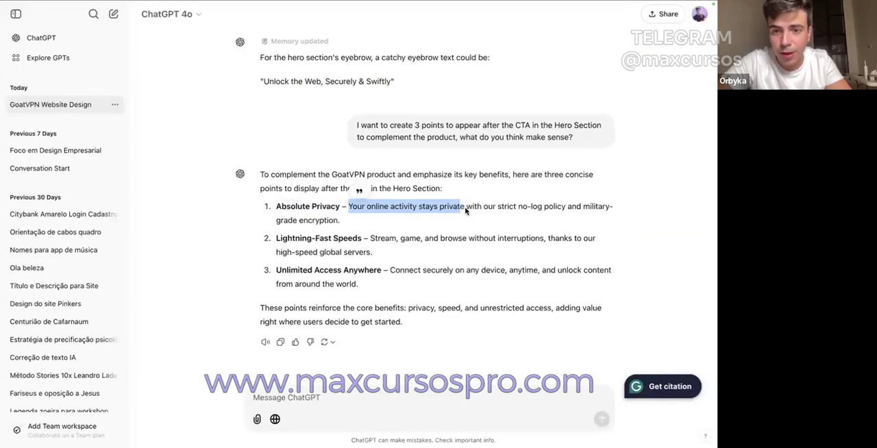
{"action": "left_click_drag", "start_coordinate": [468, 210], "coordinate": [550, 210]}
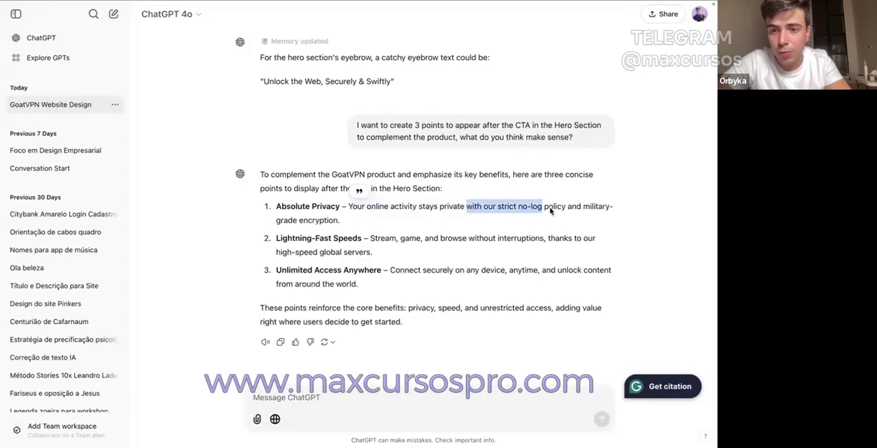
{"action": "left_click", "coordinate": [469, 228]}
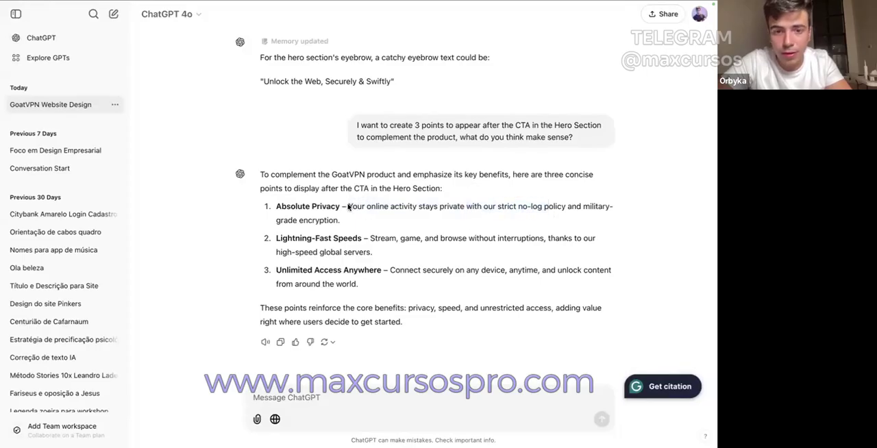
{"action": "left_click_drag", "start_coordinate": [348, 208], "coordinate": [465, 212]}
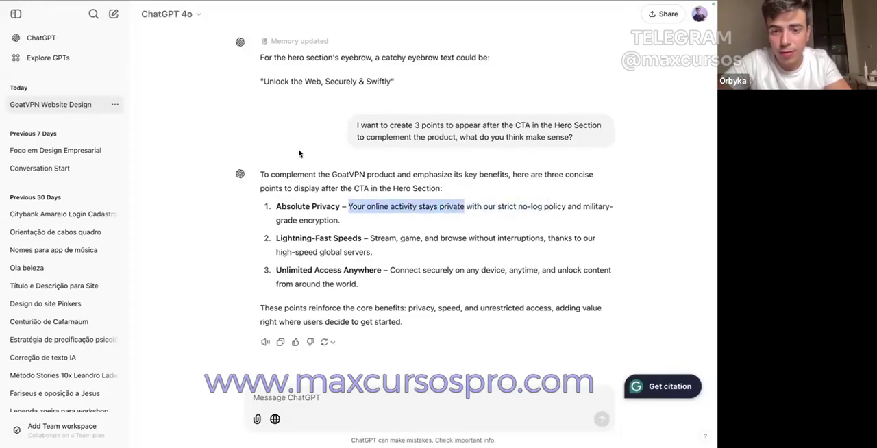
{"action": "left_click", "coordinate": [56, 23]}
Step: Replace the text under Absolute Privacy with "Your online activity stays private with us", without a final period
{"action": "double_click", "coordinate": [292, 269]}
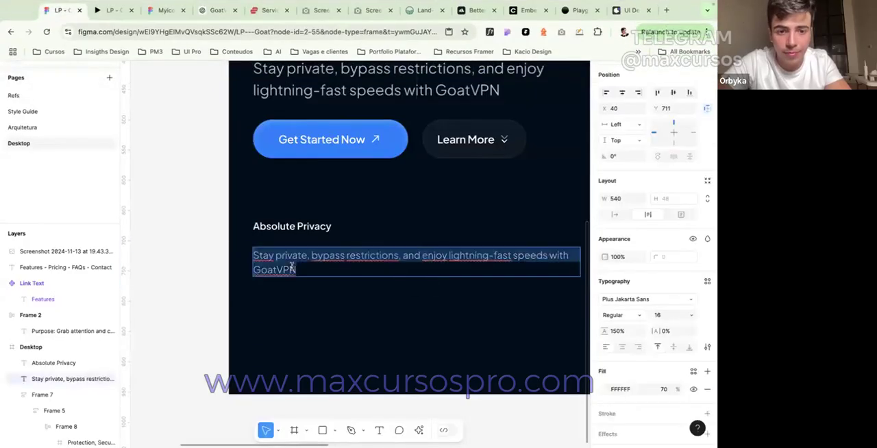
{"action": "key", "text": "ctrl+v"}
{"action": "type", "text": "with us"}
{"action": "left_click", "coordinate": [371, 282]}
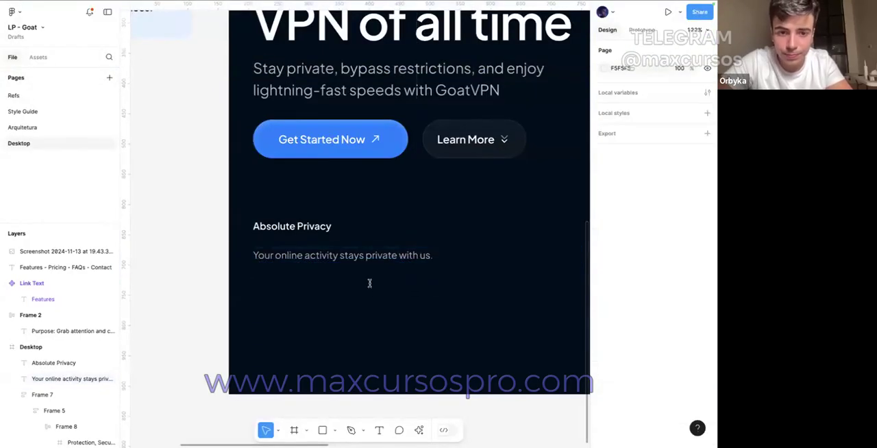
{"action": "double_click", "coordinate": [376, 254]}
{"action": "left_click", "coordinate": [438, 258]}
{"action": "key", "text": "BackSpace"}
{"action": "key", "text": "Escape"}
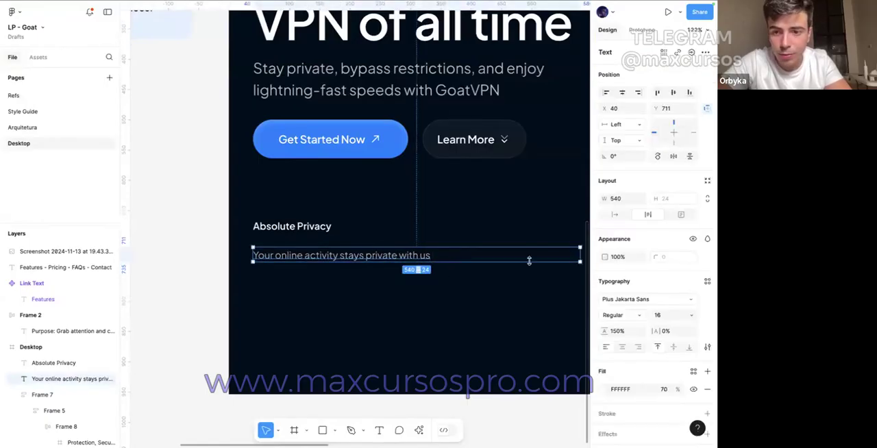
Step: Group the Absolute Privacy title and its description in a vertical auto layout with a gap of 4
{"action": "left_click", "coordinate": [292, 226], "text": "shift"}
{"action": "key", "text": "shift+a"}
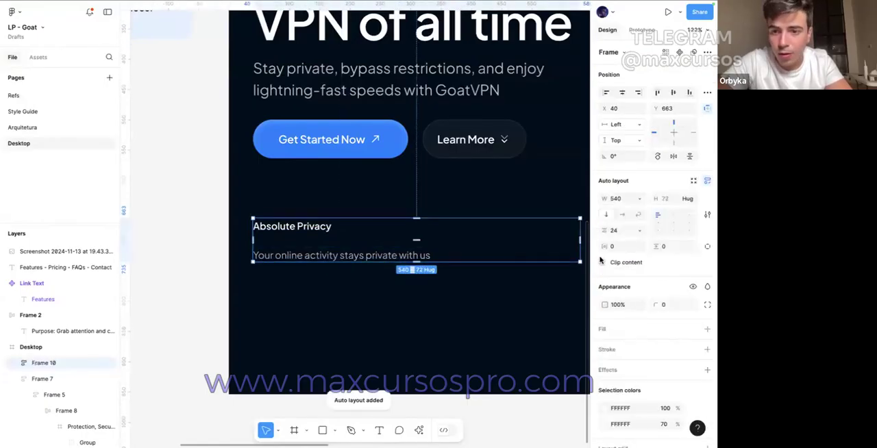
{"action": "left_click", "coordinate": [621, 234]}
{"action": "type", "text": "8"}
{"action": "key", "text": "Return"}
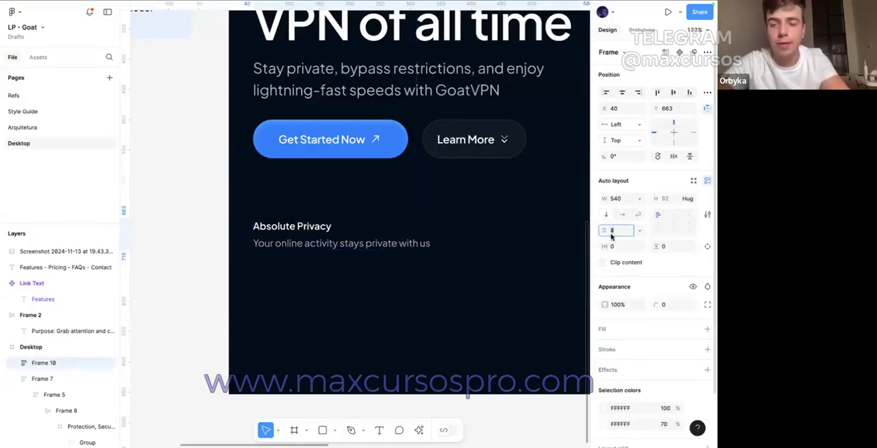
{"action": "left_click", "coordinate": [423, 286]}
Step: Duplicate the Absolute Privacy block directly below the original, at Y 744
{"action": "scroll", "coordinate": [423, 286], "scroll_direction": "down", "scroll_amount": 3}
{"action": "left_click_drag", "start_coordinate": [362, 250], "coordinate": [357, 286]}
{"action": "mouse_move", "coordinate": [339, 33]}
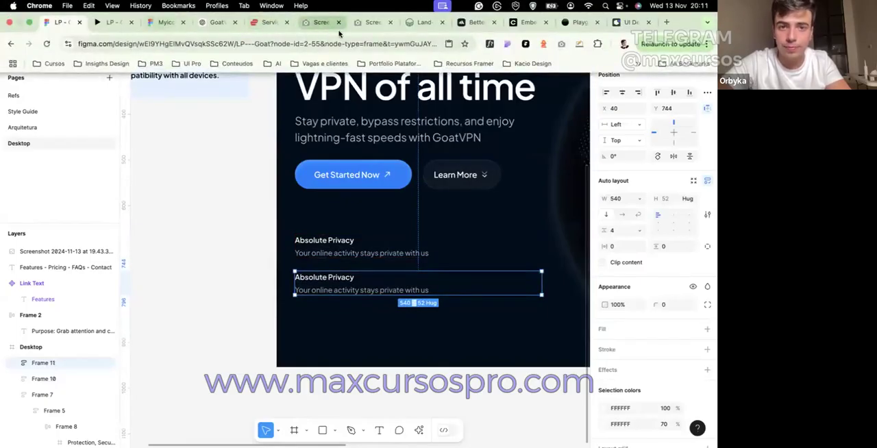
Step: Copy "Lightning-Fast Speeds" from the second ChatGPT point and paste it as the duplicated block's title in the Figma file
{"action": "left_click", "coordinate": [217, 22]}
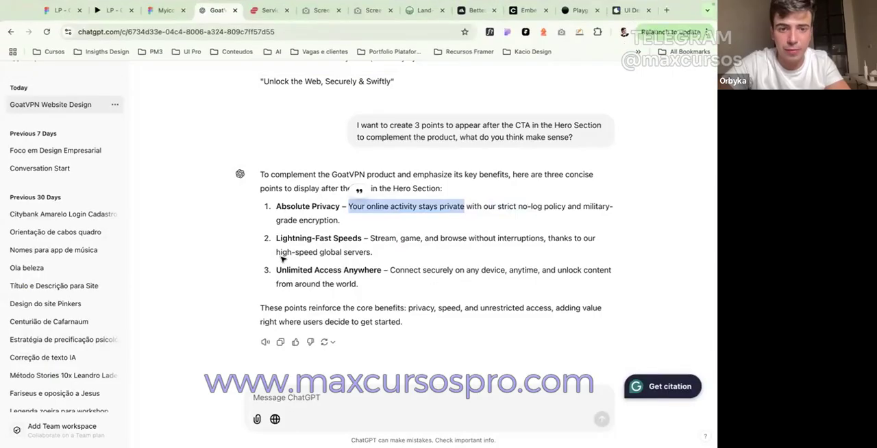
{"action": "left_click_drag", "start_coordinate": [275, 238], "coordinate": [361, 239]}
{"action": "key", "text": "ctrl+c"}
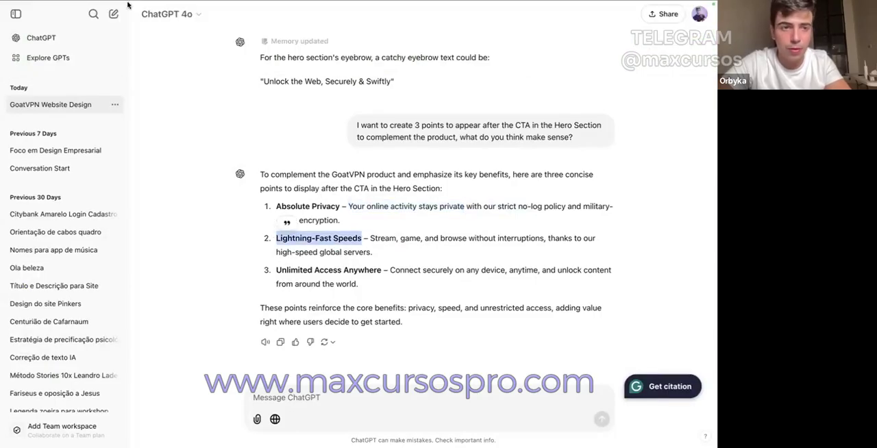
{"action": "left_click", "coordinate": [62, 22]}
{"action": "double_click", "coordinate": [341, 274]}
{"action": "key", "text": "ctrl+v"}
Step: Copy "Stream, game, and browse without interruptions" from ChatGPT and paste it over the description under Lightning-Fast Speeds
{"action": "left_click", "coordinate": [216, 21]}
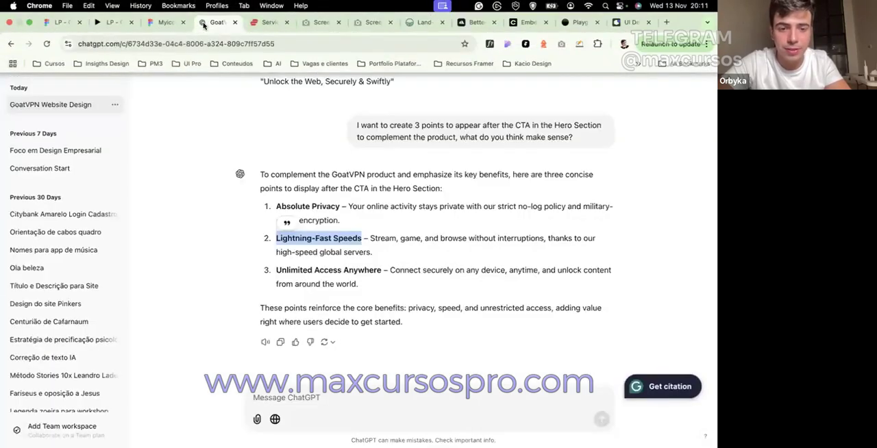
{"action": "left_click_drag", "start_coordinate": [370, 238], "coordinate": [532, 239]}
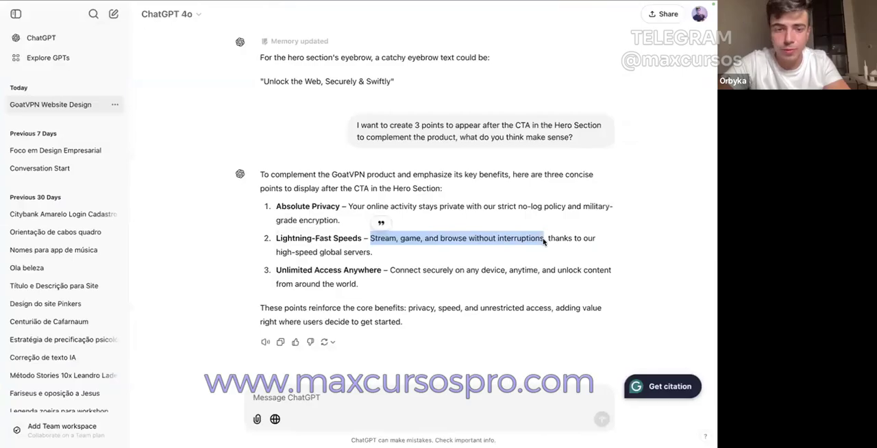
{"action": "left_click", "coordinate": [59, 9]}
{"action": "double_click", "coordinate": [348, 289]}
{"action": "type", "text": "Stream, game, and browse without interruptions"}
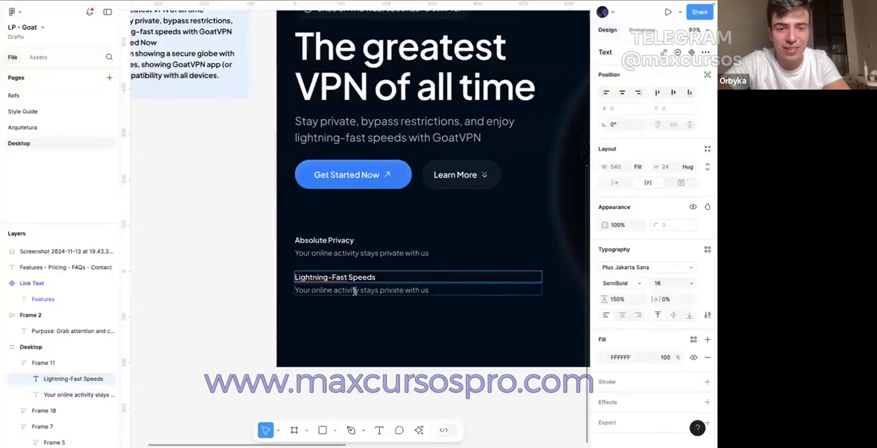
Step: Make the Lightning-Fast Speeds and Absolute Privacy blocks hug their contents in width
{"action": "left_click", "coordinate": [322, 327]}
{"action": "left_click", "coordinate": [392, 290]}
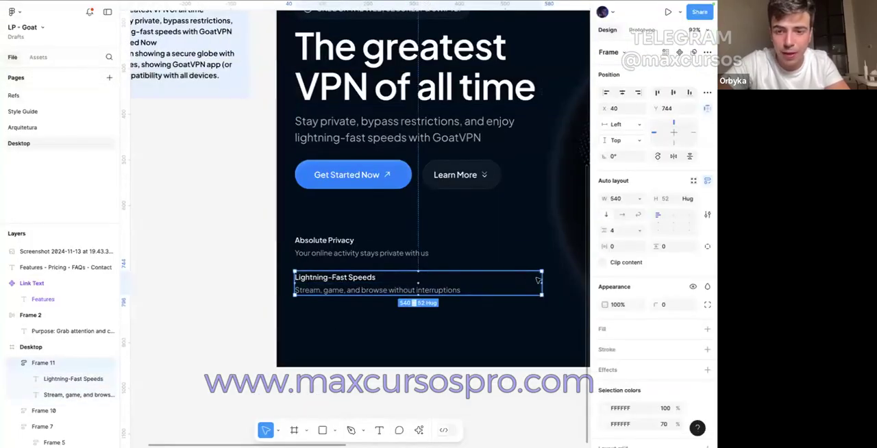
{"action": "double_click", "coordinate": [541, 282]}
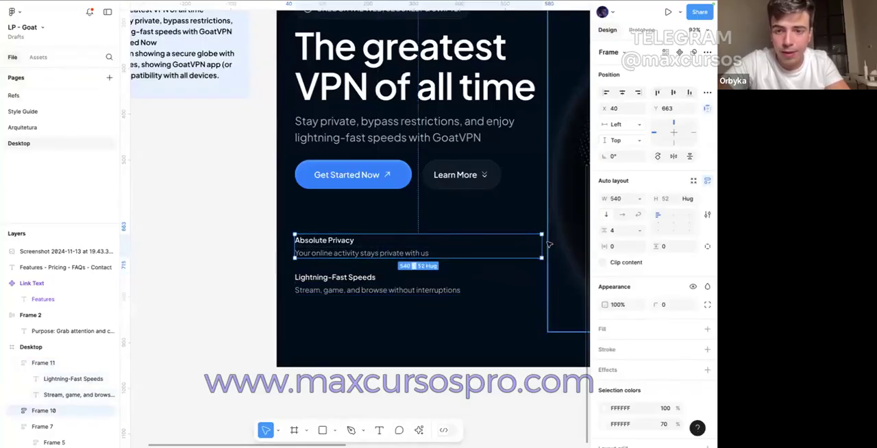
{"action": "left_click", "coordinate": [524, 234]}
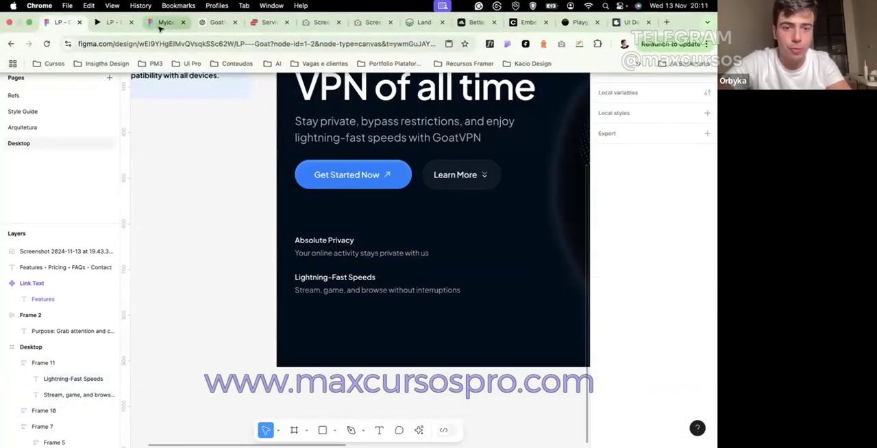
Step: Search the Myicons file's assets for "lightning" and place the lightning-energy-dotted-line icon on the empty canvas
{"action": "left_click", "coordinate": [164, 14]}
{"action": "left_click", "coordinate": [48, 80]}
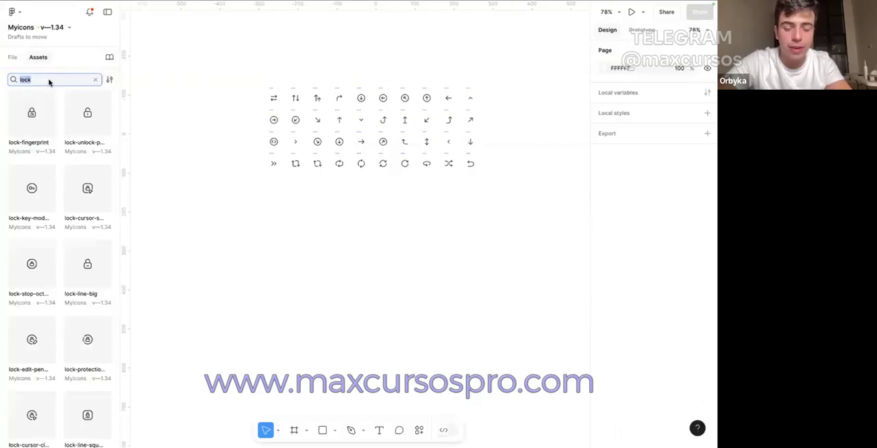
{"action": "type", "text": "lightnin"}
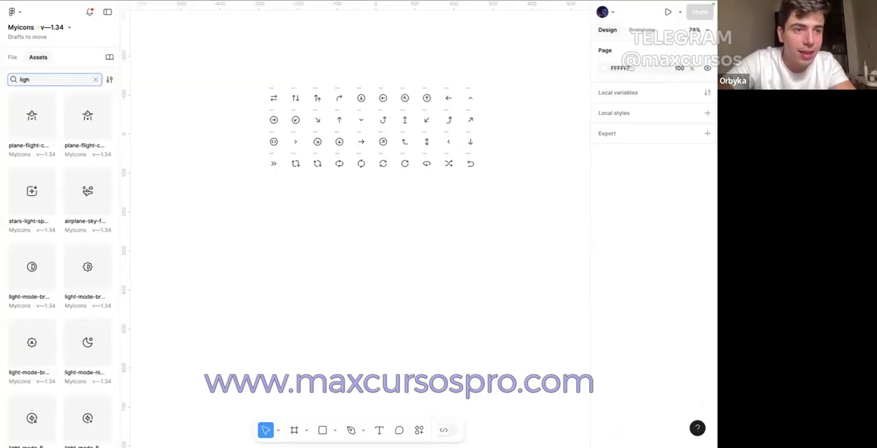
{"action": "type", "text": "tning"}
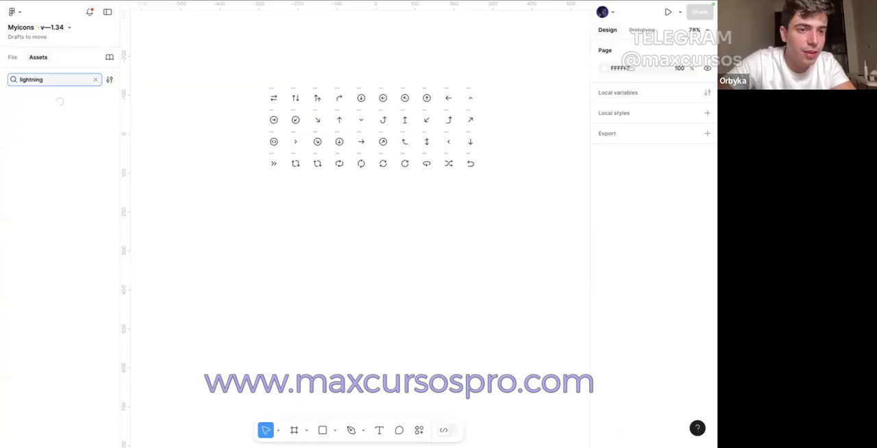
{"action": "left_click_drag", "start_coordinate": [41, 115], "coordinate": [219, 189]}
Step: Search the icon assets for "shield" and place the shield-checkmark icon on the canvas near the lightning icon
{"action": "double_click", "coordinate": [48, 78]}
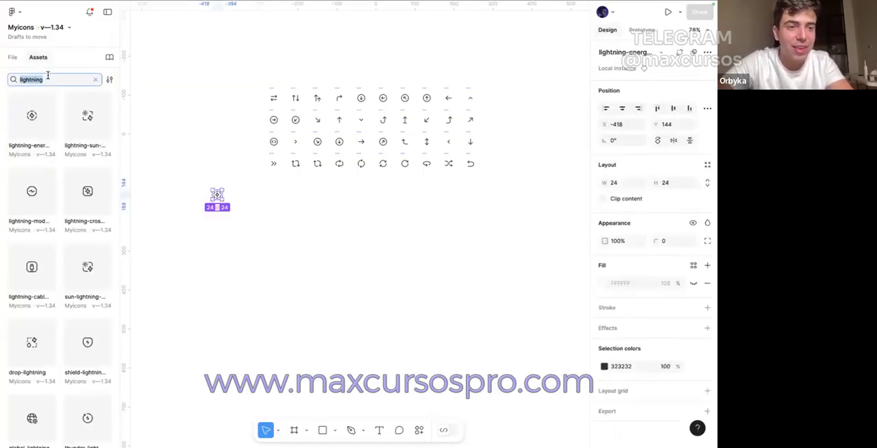
{"action": "key", "text": "BackSpace"}
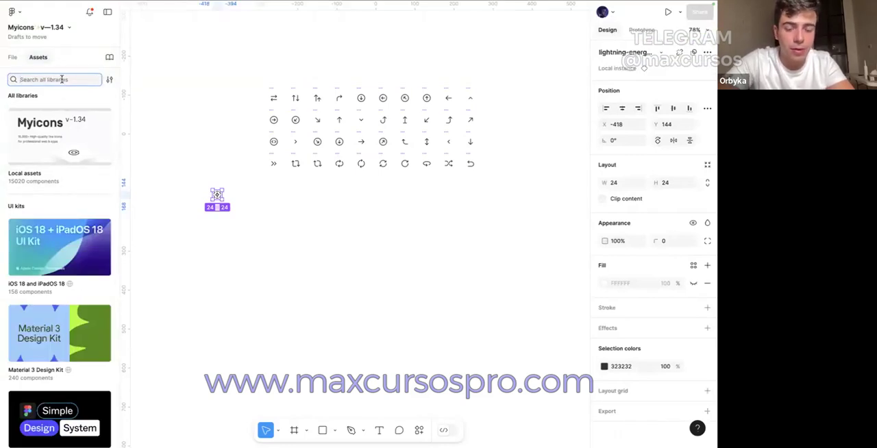
{"action": "type", "text": "shield"}
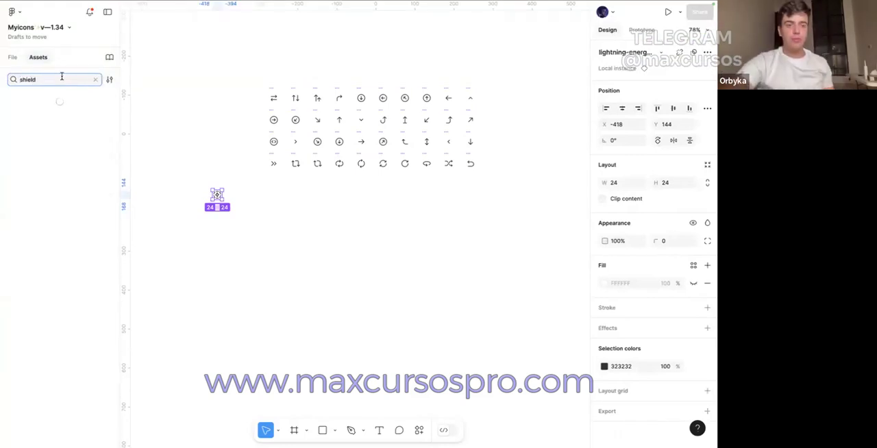
{"action": "scroll", "coordinate": [36, 120], "scroll_direction": "down", "scroll_amount": 6}
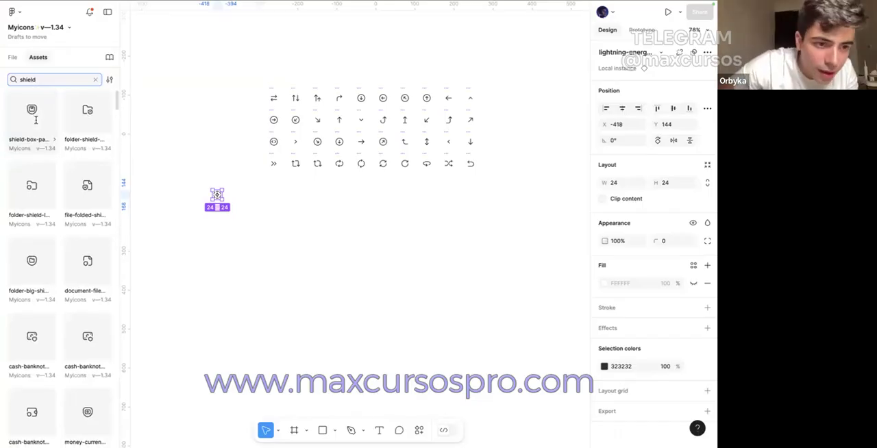
{"action": "scroll", "coordinate": [36, 119], "scroll_direction": "down", "scroll_amount": 10}
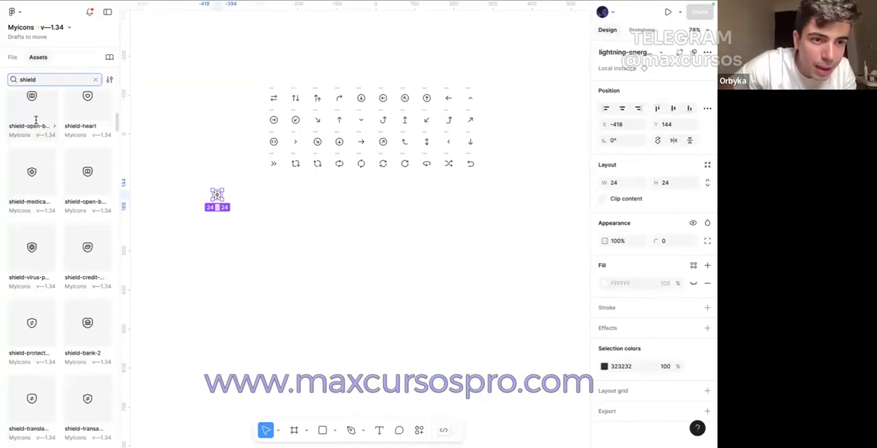
{"action": "scroll", "coordinate": [36, 120], "scroll_direction": "down", "scroll_amount": 5}
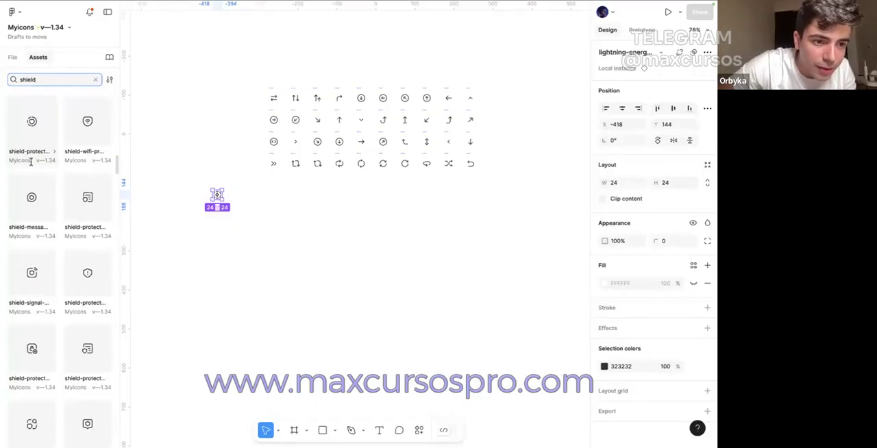
{"action": "scroll", "coordinate": [31, 161], "scroll_direction": "down", "scroll_amount": 2}
{"action": "scroll", "coordinate": [31, 161], "scroll_direction": "down", "scroll_amount": 4}
{"action": "left_click_drag", "start_coordinate": [94, 286], "coordinate": [184, 271]}
Step: Copy the shield and lightning icons into the LP - Goat file beside the Desktop frame and detach them from their components
{"action": "left_click_drag", "start_coordinate": [240, 166], "coordinate": [179, 307]}
{"action": "left_click", "coordinate": [69, 23]}
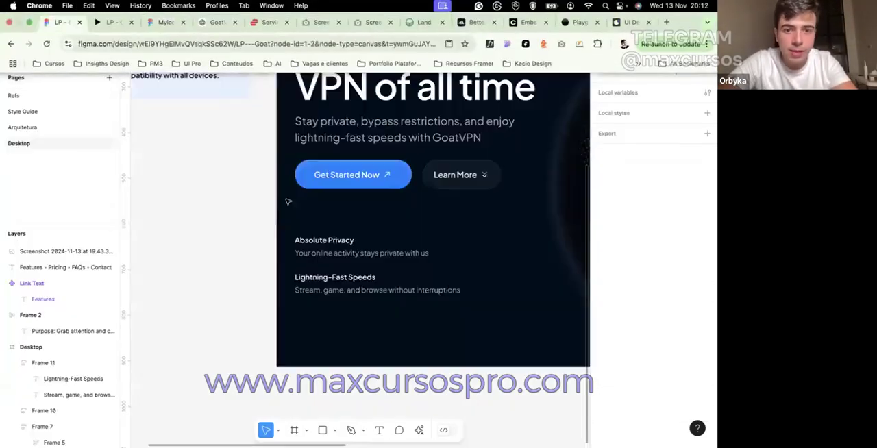
{"action": "key", "text": "ctrl+v"}
{"action": "left_click_drag", "start_coordinate": [366, 225], "coordinate": [238, 225]}
{"action": "right_click", "coordinate": [235, 224]}
{"action": "left_click", "coordinate": [266, 319]}
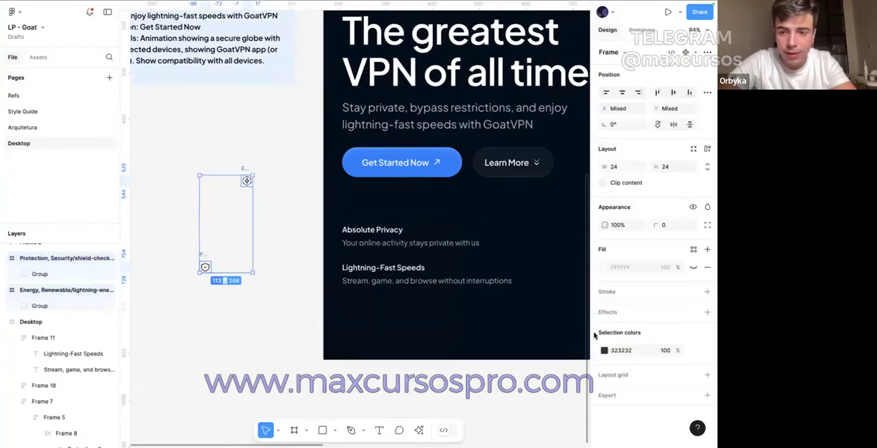
Step: Copy the light blue color from the eyebrow above the headline and apply A5D2FF to both new icons
{"action": "scroll", "coordinate": [442, 171], "scroll_direction": "up", "scroll_amount": 2}
{"action": "left_click", "coordinate": [376, 105], "text": "ctrl"}
{"action": "left_click", "coordinate": [615, 357]}
{"action": "key", "text": "super+c"}
{"action": "scroll", "coordinate": [306, 309], "scroll_direction": "left", "scroll_amount": 4}
{"action": "scroll", "coordinate": [305, 310], "scroll_direction": "down", "scroll_amount": 2}
{"action": "left_click_drag", "start_coordinate": [220, 209], "coordinate": [371, 406]}
{"action": "left_click", "coordinate": [626, 349]}
{"action": "key", "text": "super+v"}
{"action": "key", "text": "Return"}
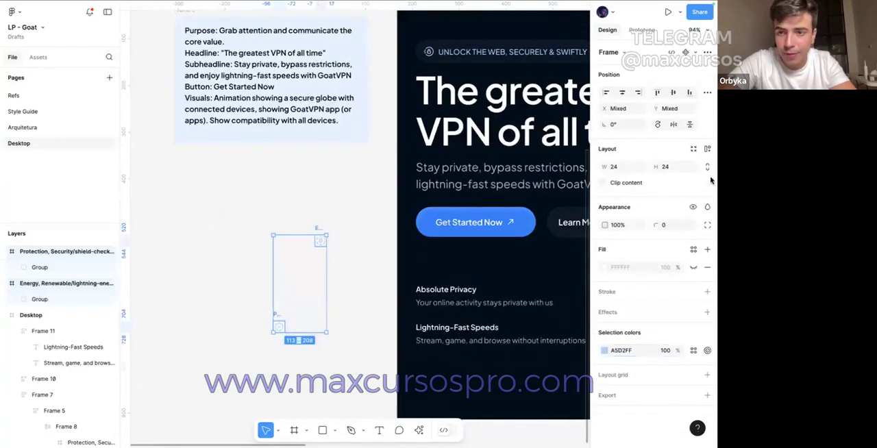
Step: Lock the aspect ratio of both icons and resize them to 32
{"action": "left_click", "coordinate": [706, 166]}
{"action": "left_click", "coordinate": [676, 167]}
{"action": "type", "text": "32"}
{"action": "key", "text": "Return"}
Step: Place the lightning icon before the Lightning-Fast Speeds text and combine them in a horizontal auto layout with a gap of 16
{"action": "left_click", "coordinate": [367, 206]}
{"action": "left_click_drag", "start_coordinate": [318, 227], "coordinate": [402, 346]}
{"action": "left_click", "coordinate": [500, 333], "text": "shift"}
{"action": "key", "text": "shift+a"}
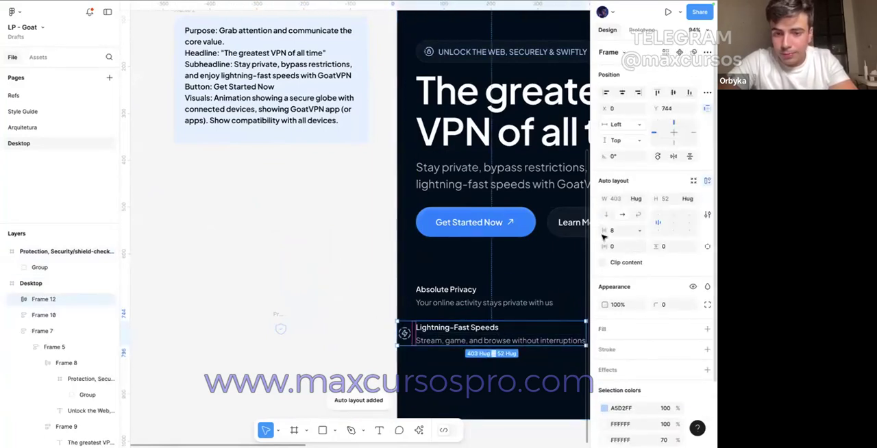
{"action": "left_click", "coordinate": [610, 232]}
{"action": "type", "text": "16"}
{"action": "key", "text": "Return"}
Step: Place the shield icon before the Absolute Privacy text and combine them in a horizontal auto layout with a gap of 16
{"action": "left_click_drag", "start_coordinate": [280, 328], "coordinate": [408, 295]}
{"action": "left_click", "coordinate": [438, 292], "text": "shift"}
{"action": "key", "text": "shift+a"}
{"action": "left_click", "coordinate": [612, 231]}
{"action": "type", "text": "16"}
{"action": "key", "text": "Return"}
{"action": "left_click", "coordinate": [423, 256]}
{"action": "scroll", "coordinate": [423, 256], "scroll_direction": "right", "scroll_amount": 1}
{"action": "left_click", "coordinate": [383, 317]}
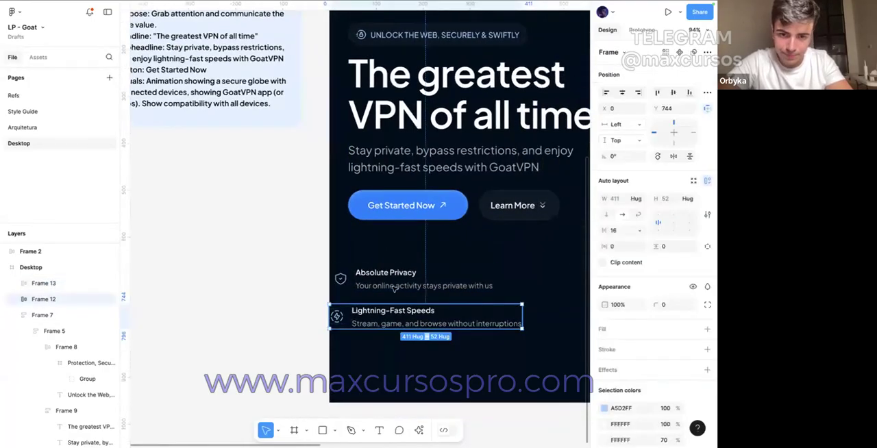
{"action": "left_click", "coordinate": [395, 288]}
{"action": "left_click", "coordinate": [341, 278]}
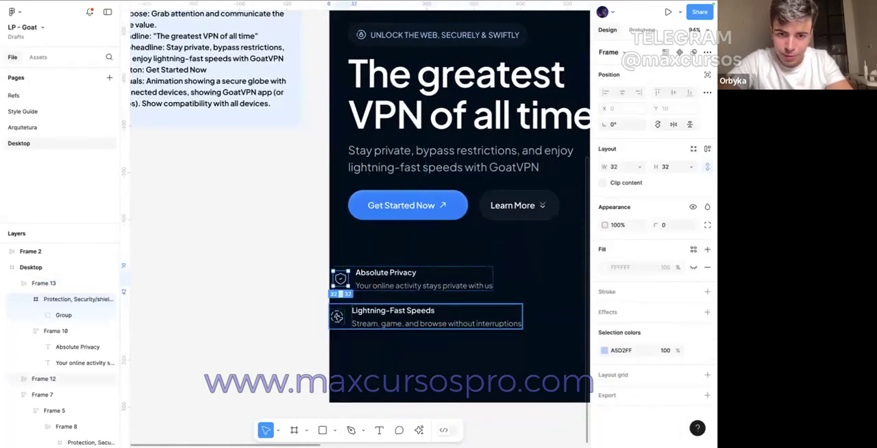
{"action": "left_click", "coordinate": [336, 316], "text": "shift"}
{"action": "left_click", "coordinate": [620, 167]}
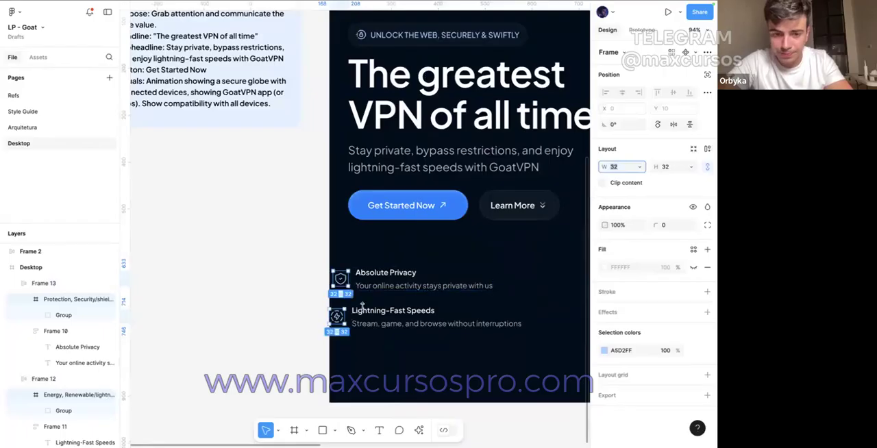
{"action": "left_click", "coordinate": [316, 308]}
Step: Add auto layout to the shield icon's frame and to the lightning icon's frame
{"action": "double_click", "coordinate": [344, 281]}
{"action": "key", "text": "shift+a"}
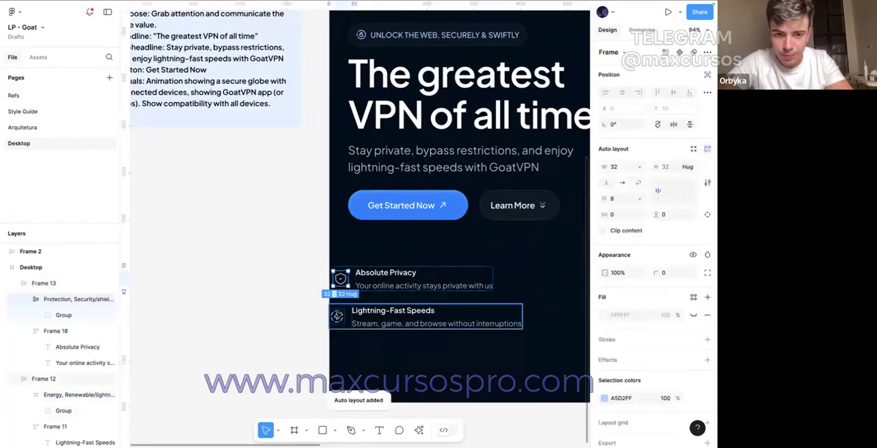
{"action": "double_click", "coordinate": [339, 314]}
{"action": "key", "text": "shift+a"}
Step: Make the shield icon's frame hug its contents in width, with horizontal and vertical padding of 12
{"action": "double_click", "coordinate": [342, 279]}
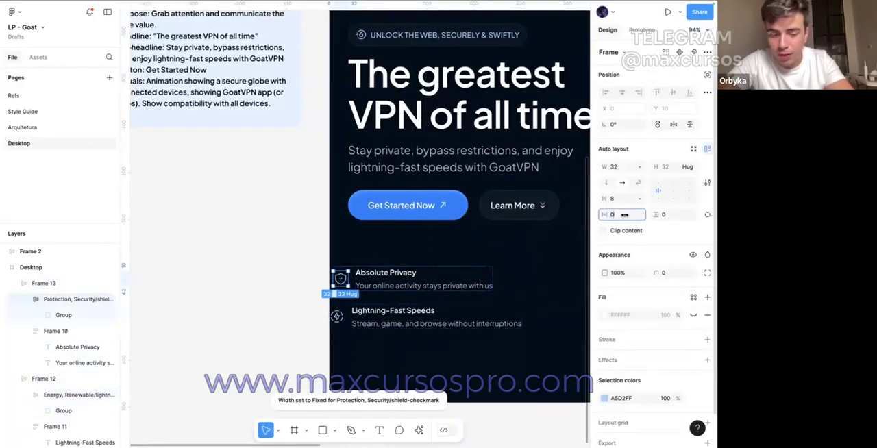
{"action": "key", "text": "shift+a"}
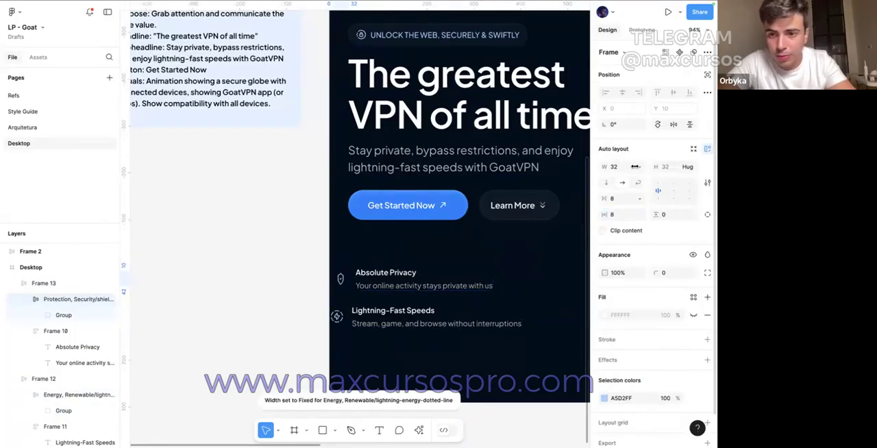
{"action": "left_click", "coordinate": [638, 167]}
{"action": "left_click", "coordinate": [638, 178]}
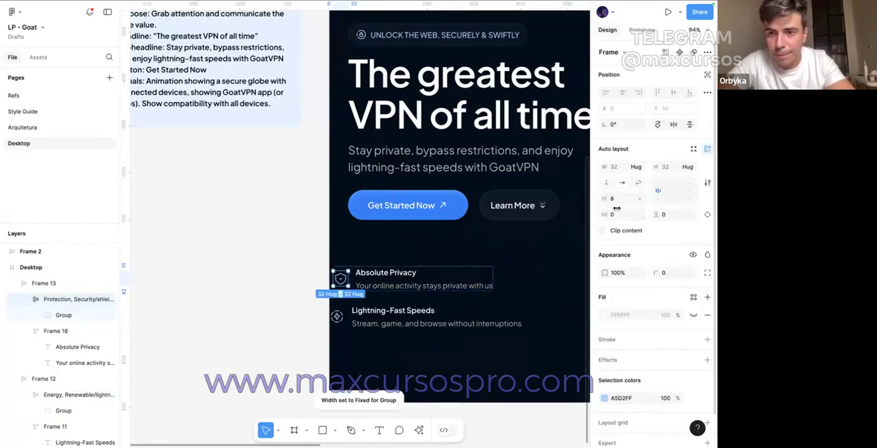
{"action": "left_click", "coordinate": [615, 215]}
{"action": "type", "text": "12"}
{"action": "key", "text": "Return"}
{"action": "left_click", "coordinate": [663, 215]}
{"action": "type", "text": "12"}
{"action": "key", "text": "Return"}
Step: Give the lightning icon's frame a padding of 12 on all sides and make its width hug its contents
{"action": "left_click", "coordinate": [336, 316]}
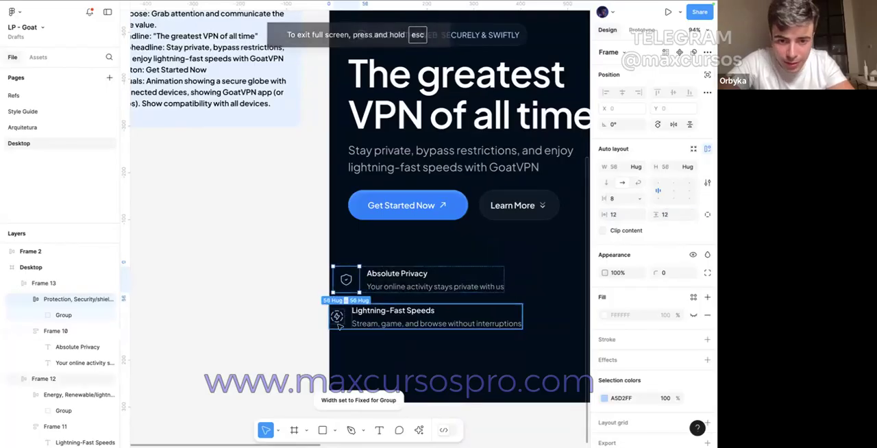
{"action": "left_click", "coordinate": [336, 316]}
{"action": "left_click", "coordinate": [626, 214]}
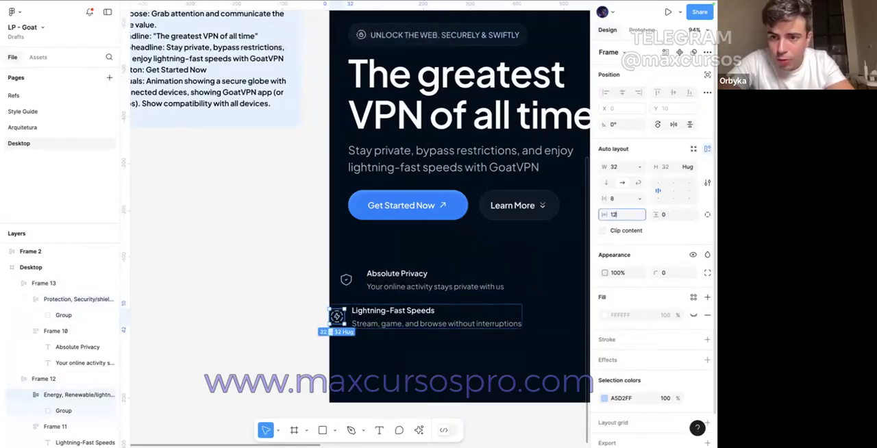
{"action": "type", "text": "12"}
{"action": "key", "text": "Return"}
{"action": "left_click", "coordinate": [638, 166]}
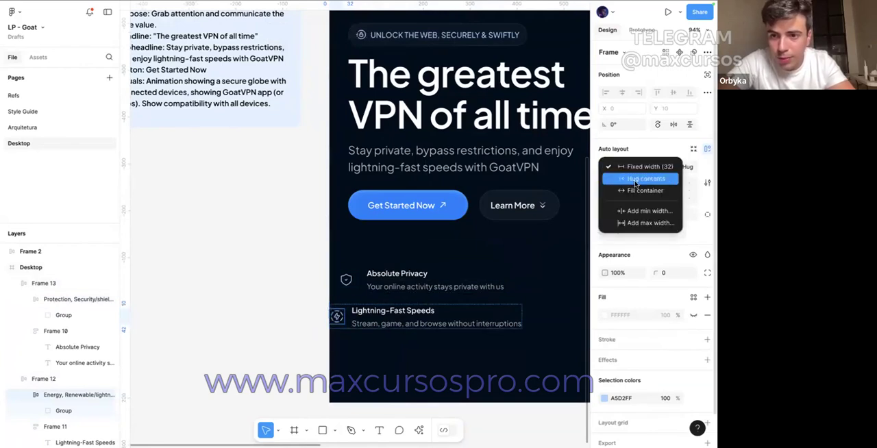
{"action": "left_click", "coordinate": [636, 179]}
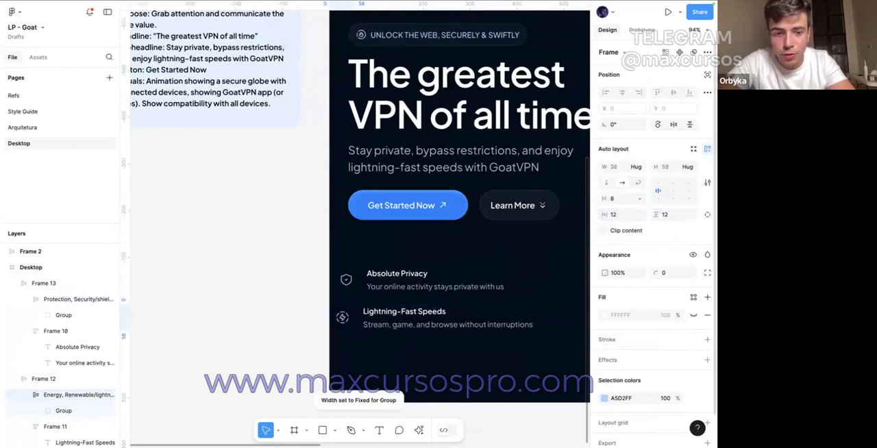
Step: Give the shield and lightning icon frames a corner radius of 100 and an FFFFFF fill at 5% opacity
{"action": "left_click", "coordinate": [346, 280], "text": "shift"}
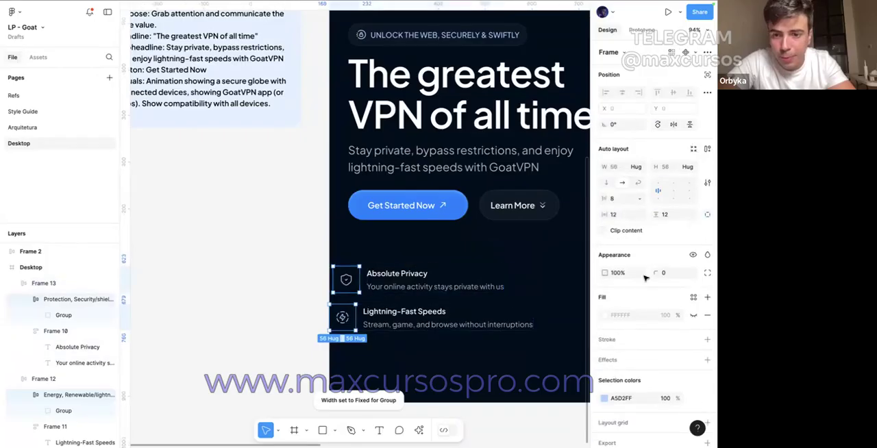
{"action": "left_click", "coordinate": [693, 315]}
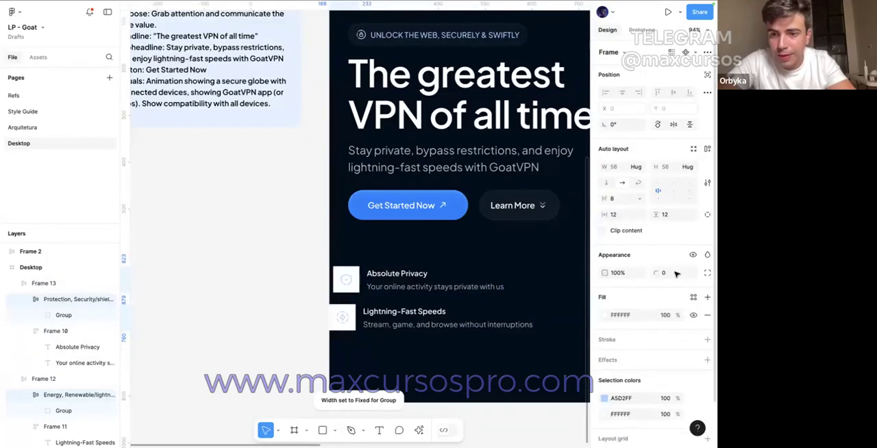
{"action": "left_click", "coordinate": [671, 272]}
{"action": "type", "text": "100"}
{"action": "left_click", "coordinate": [665, 315]}
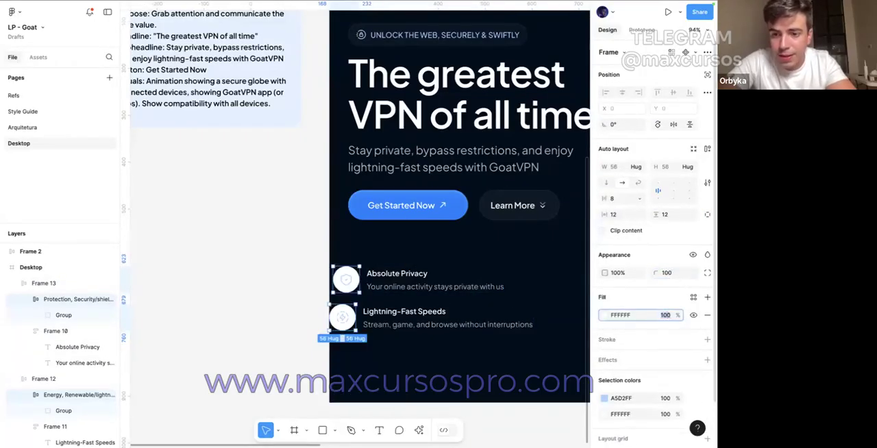
{"action": "type", "text": "5"}
{"action": "key", "text": "Return"}
Step: Add an FFFFFF stroke at 10% opacity to the two icon frames
{"action": "left_click", "coordinate": [707, 339]}
{"action": "left_click", "coordinate": [604, 357]}
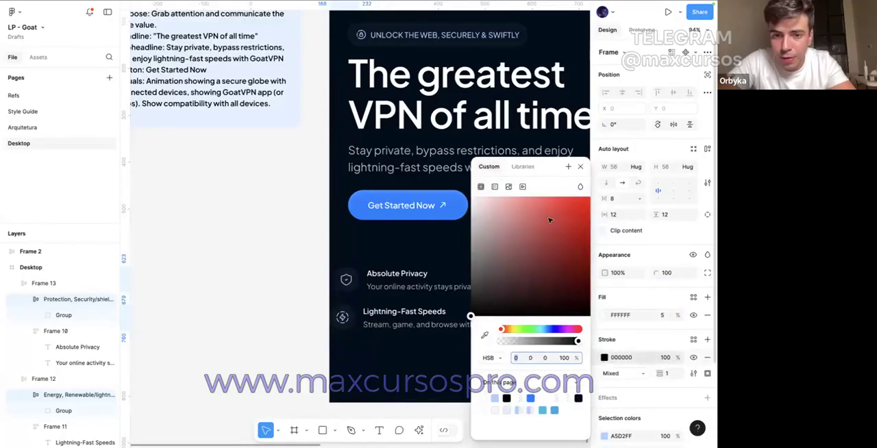
{"action": "left_click_drag", "start_coordinate": [550, 219], "coordinate": [457, 153]}
{"action": "left_click", "coordinate": [665, 357]}
{"action": "type", "text": "10"}
{"action": "key", "text": "Return"}
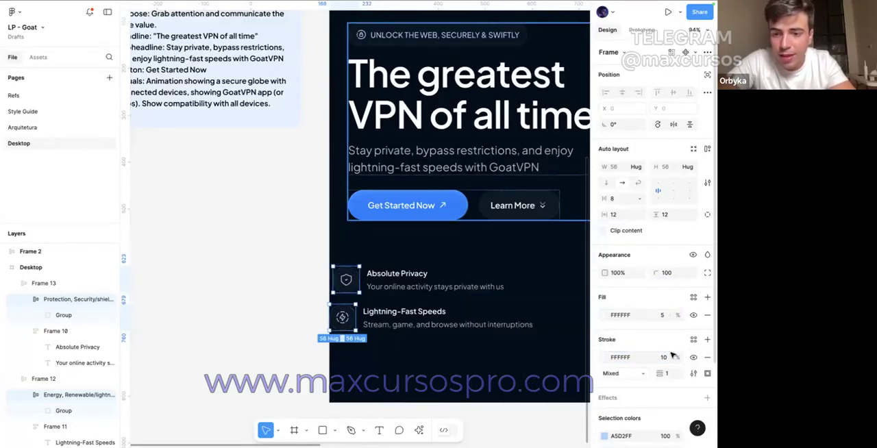
Step: Add an inner shadow effect in white to both icon frames
{"action": "scroll", "coordinate": [658, 274], "scroll_direction": "down", "scroll_amount": 3}
{"action": "left_click", "coordinate": [707, 297]}
{"action": "left_click", "coordinate": [651, 315]}
{"action": "left_click", "coordinate": [657, 304]}
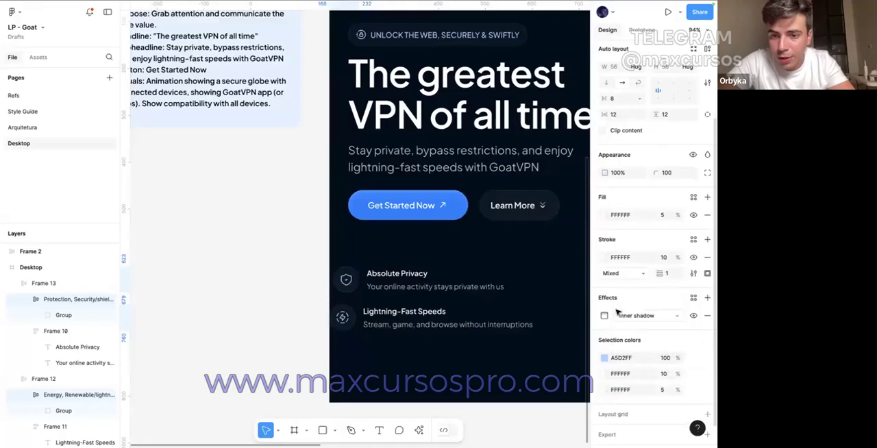
{"action": "left_click", "coordinate": [604, 315]}
{"action": "left_click", "coordinate": [521, 405]}
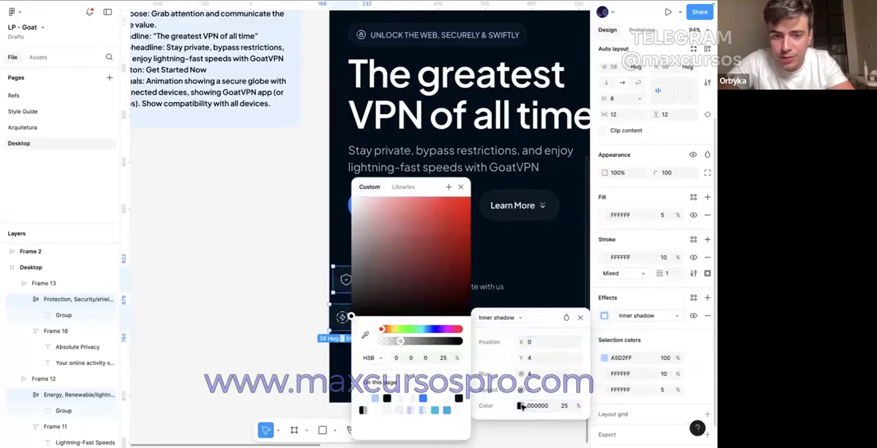
{"action": "left_click", "coordinate": [239, 226]}
{"action": "key", "text": "ctrl+z"}
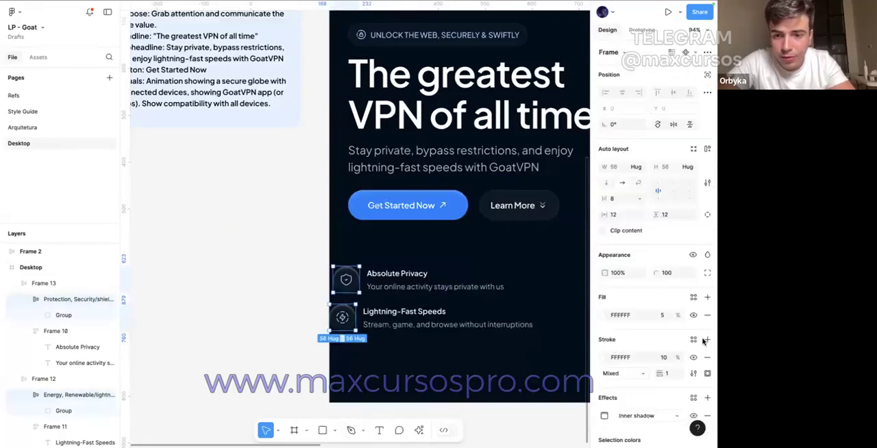
Step: Set the icon frames' inner shadow to a blur of 12 and an opacity of 15%
{"action": "scroll", "coordinate": [704, 341], "scroll_direction": "down", "scroll_amount": 3}
{"action": "left_click", "coordinate": [605, 294]}
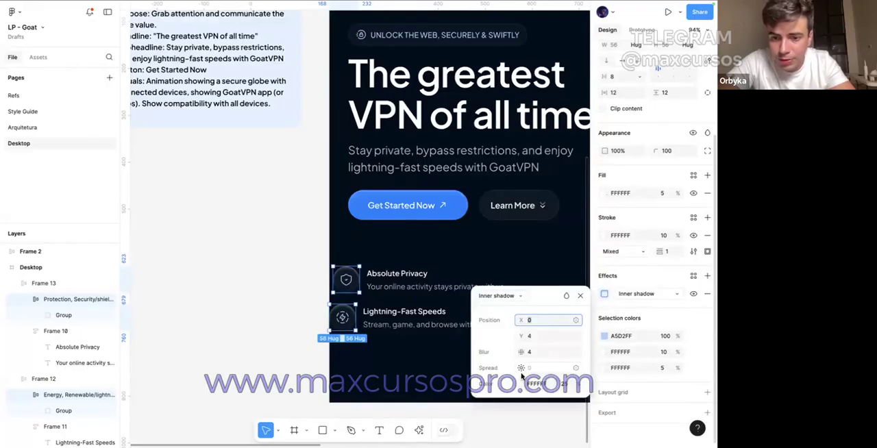
{"action": "left_click_drag", "start_coordinate": [520, 351], "coordinate": [519, 351]}
{"action": "left_click", "coordinate": [535, 352]}
{"action": "type", "text": "12"}
{"action": "key", "text": "Return"}
{"action": "left_click", "coordinate": [567, 384]}
{"action": "type", "text": "15"}
{"action": "key", "text": "Return"}
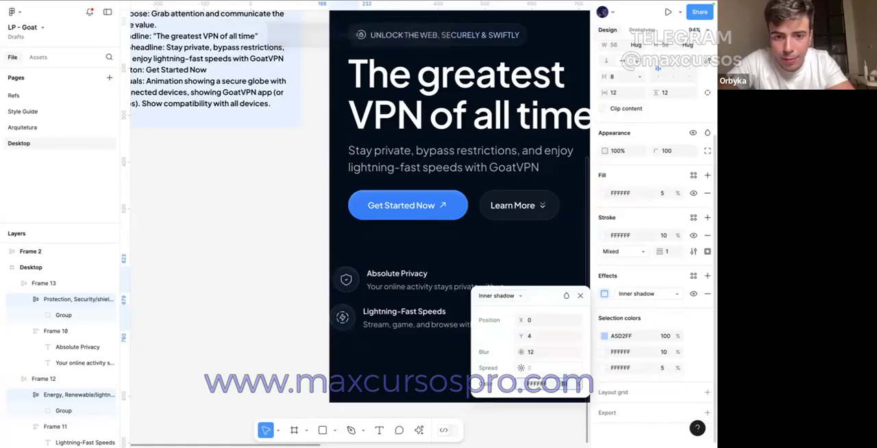
Step: Align the Absolute Privacy and Lightning-Fast Speeds rows with the left edge of the hero text
{"action": "left_click", "coordinate": [270, 372]}
{"action": "left_click_drag", "start_coordinate": [401, 276], "coordinate": [413, 295]}
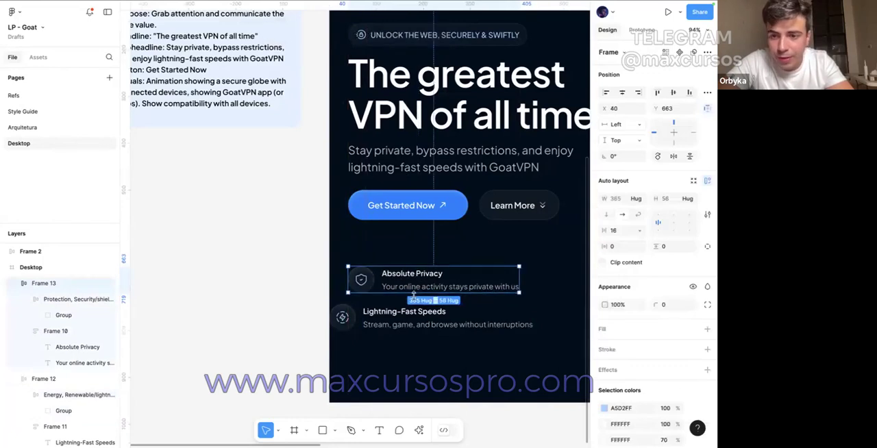
{"action": "mouse_move", "coordinate": [397, 322]}
{"action": "left_mouse_down"}
{"action": "mouse_move", "coordinate": [419, 322]}
{"action": "mouse_move", "coordinate": [411, 315]}
{"action": "left_mouse_up"}
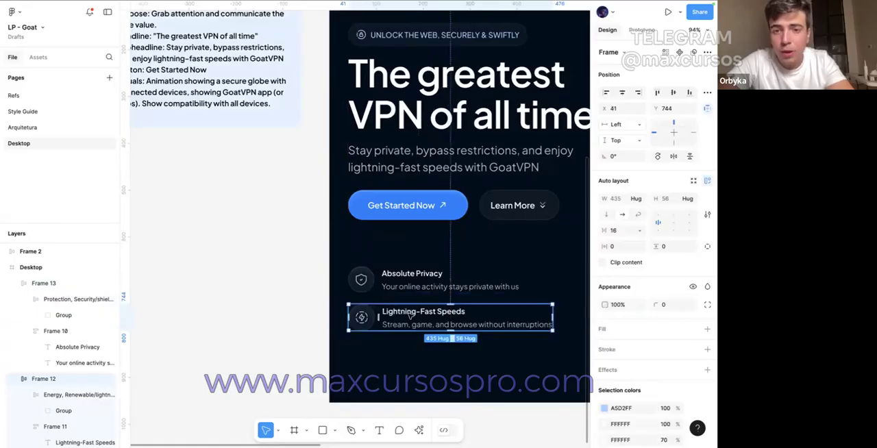
{"action": "scroll", "coordinate": [380, 192], "scroll_direction": "down", "scroll_amount": 3}
{"action": "scroll", "coordinate": [374, 202], "scroll_direction": "down", "scroll_amount": 2}
{"action": "left_click", "coordinate": [357, 216]}
{"action": "scroll", "coordinate": [358, 216], "scroll_direction": "down", "scroll_amount": 2}
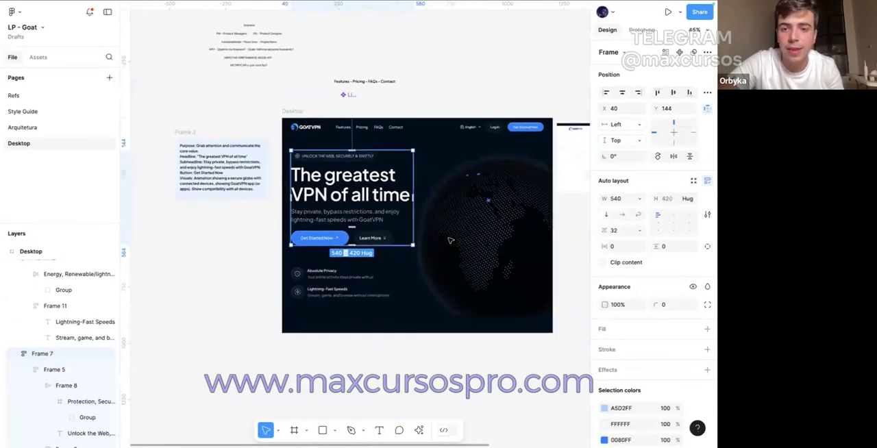
{"action": "left_click", "coordinate": [484, 207]}
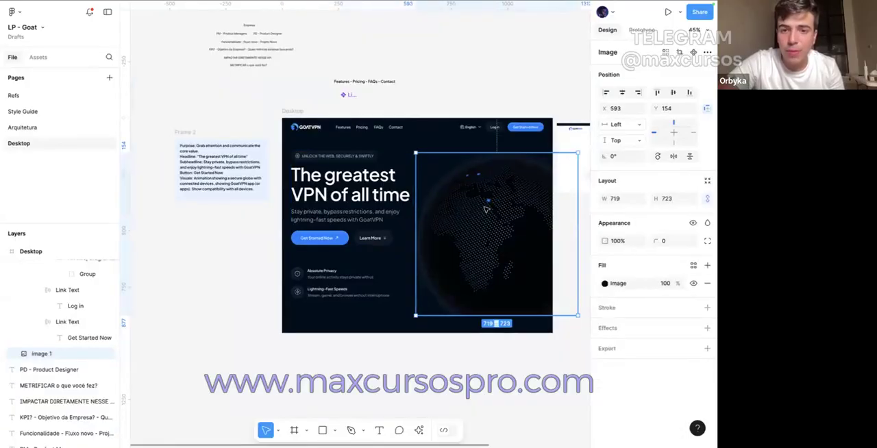
{"action": "left_click", "coordinate": [383, 328]}
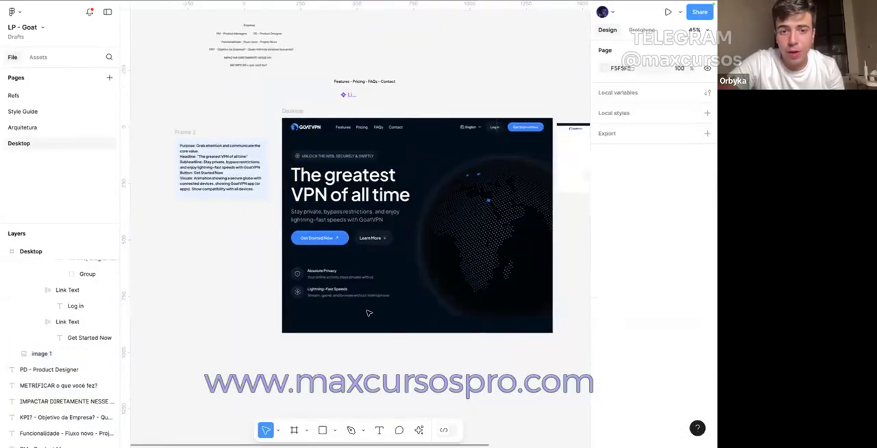
Step: Delete the two benefit rows to view the hero without them, and undo the deletion
{"action": "left_click_drag", "start_coordinate": [352, 254], "coordinate": [347, 303]}
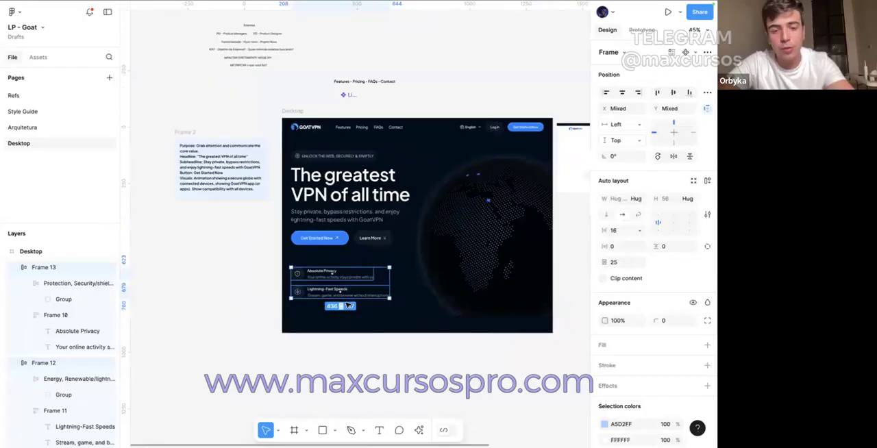
{"action": "key", "text": "Delete"}
{"action": "left_click_drag", "start_coordinate": [370, 319], "coordinate": [292, 257]}
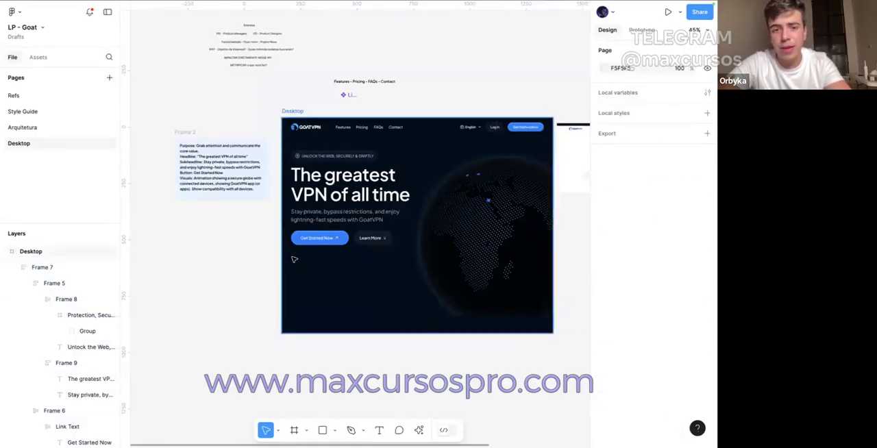
{"action": "key", "text": "ctrl+z"}
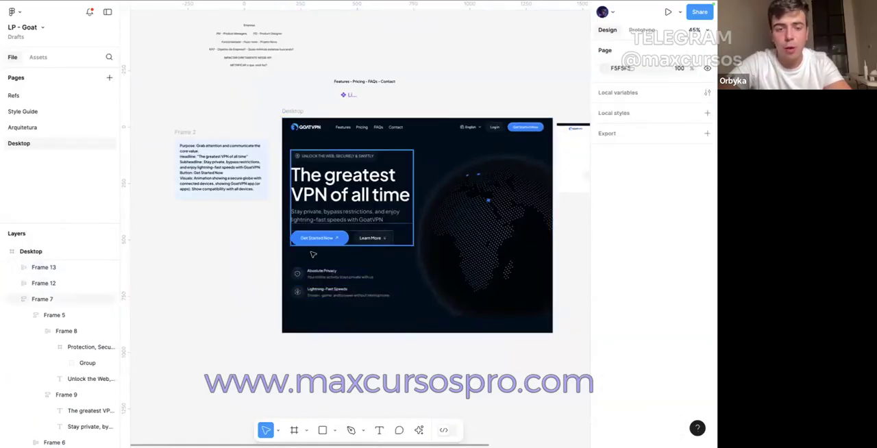
Step: Combine the Absolute Privacy and Lightning-Fast Speeds rows in a vertical auto layout with a gap of 48
{"action": "left_click", "coordinate": [322, 274]}
{"action": "left_click", "coordinate": [342, 291], "text": "shift"}
{"action": "key", "text": "shift+a"}
{"action": "left_click", "coordinate": [605, 232]}
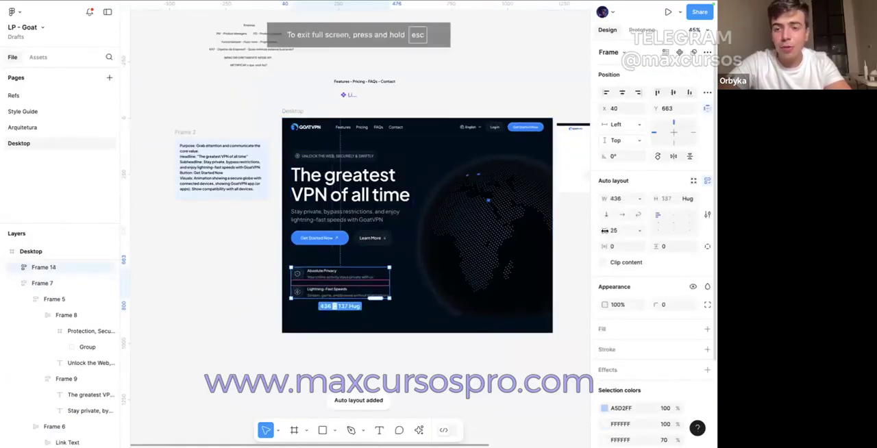
{"action": "type", "text": "48"}
{"action": "key", "text": "Return"}
Step: Move the benefits group up to Y 644, 80 px below the hero text block
{"action": "left_click", "coordinate": [229, 264]}
{"action": "left_click", "coordinate": [315, 273]}
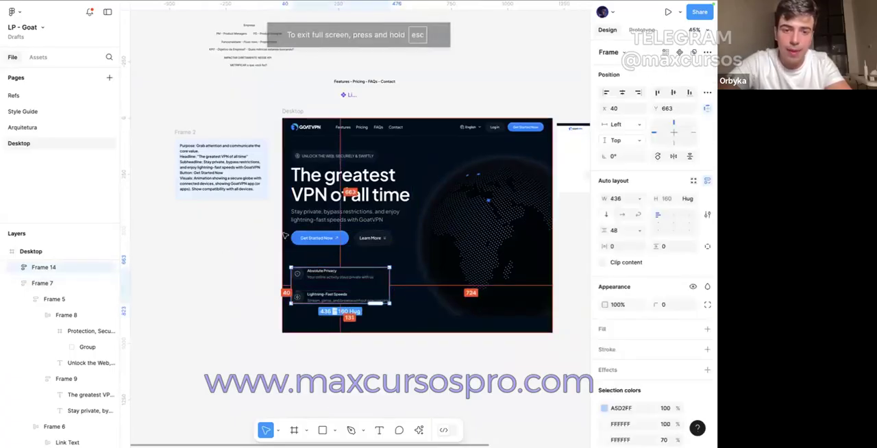
{"action": "key", "text": "shift+Up"}
{"action": "key", "text": "shift+Up"}
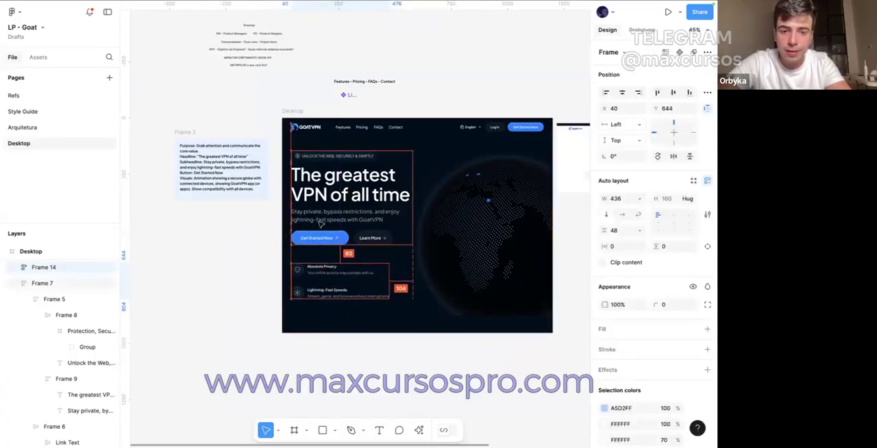
{"action": "left_click", "coordinate": [268, 228]}
Step: Present the Desktop frame as a prototype and examine the hero with its two benefit rows
{"action": "scroll", "coordinate": [278, 123], "scroll_direction": "right", "scroll_amount": 2}
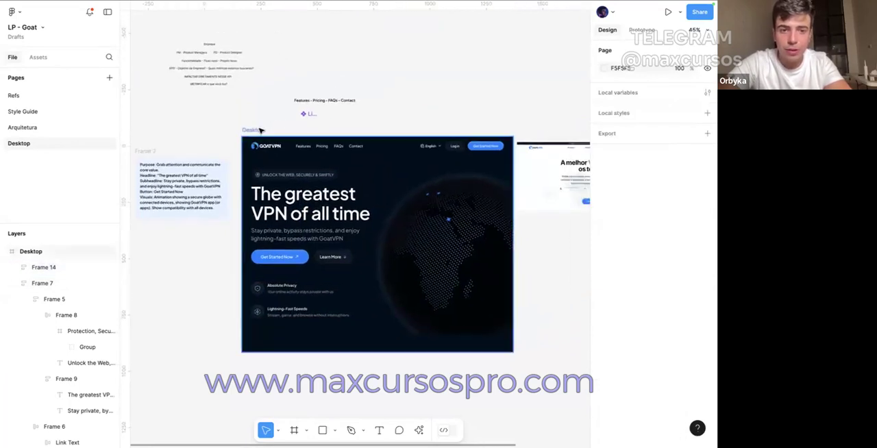
{"action": "left_click", "coordinate": [259, 130]}
{"action": "left_click", "coordinate": [667, 12]}
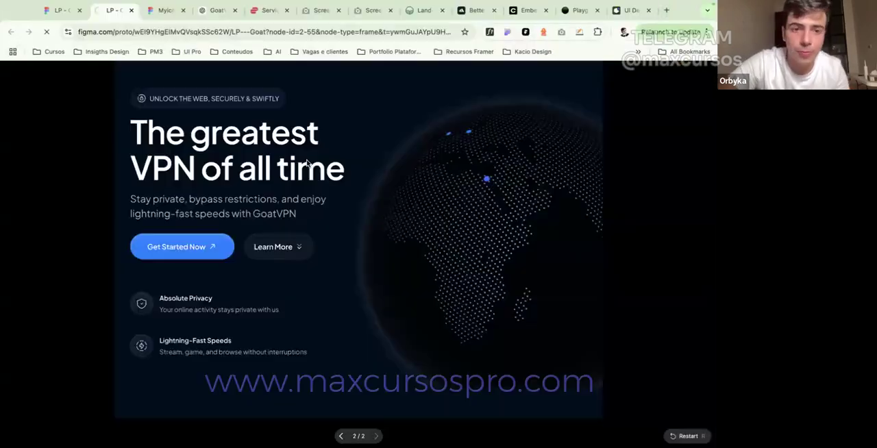
{"action": "key", "text": "super+r"}
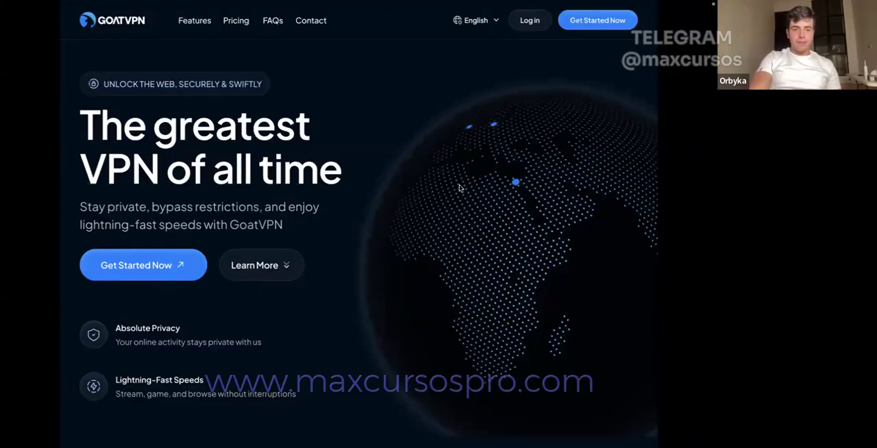
Step: Reduce the font size of the "Unlock the web, securely & swiftly" badge text and check it in the prototype preview
{"action": "left_click", "coordinate": [68, 21]}
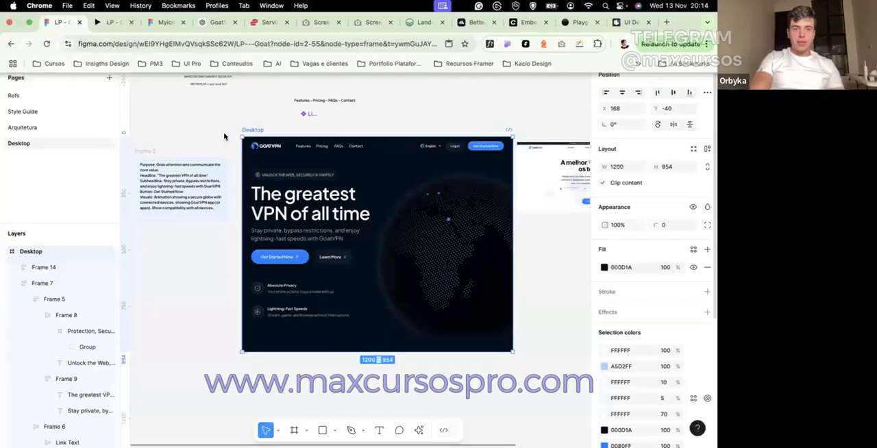
{"action": "left_click", "coordinate": [324, 175], "text": "super"}
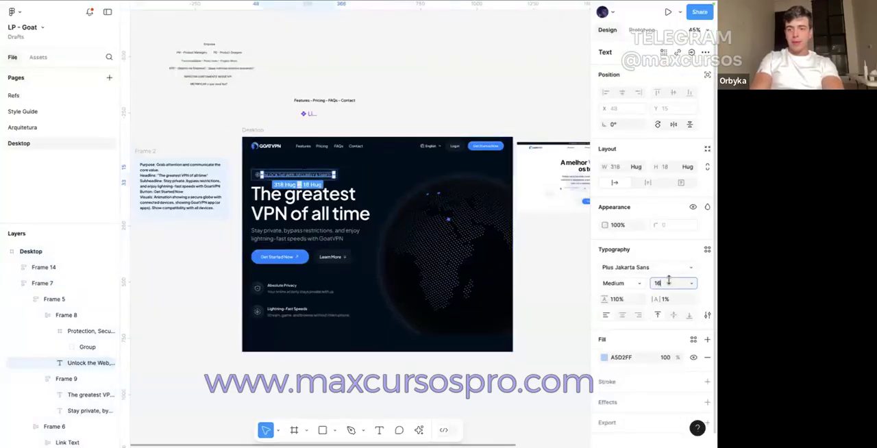
{"action": "left_click", "coordinate": [413, 92]}
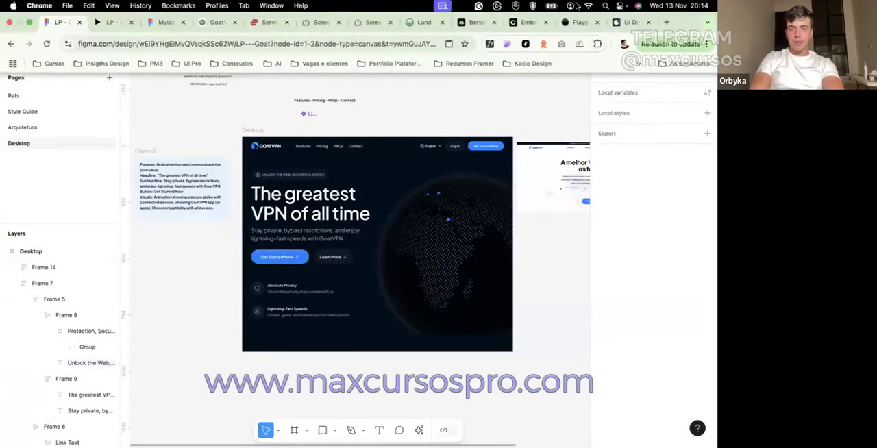
{"action": "left_click", "coordinate": [99, 22]}
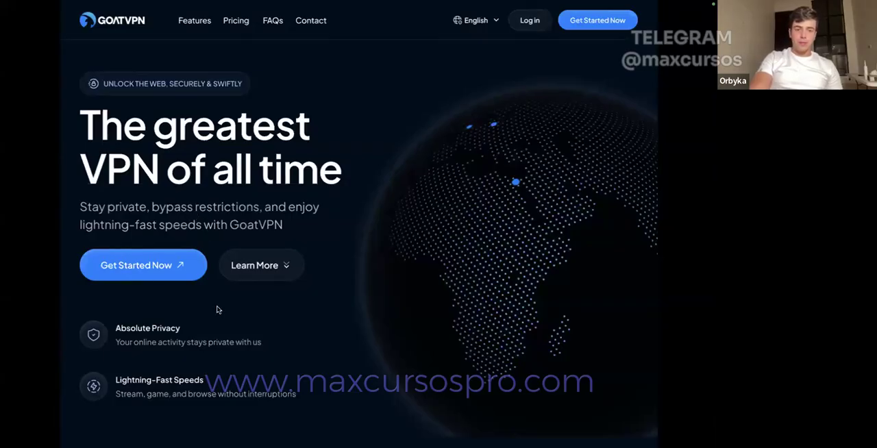
{"action": "mouse_move", "coordinate": [289, 443]}
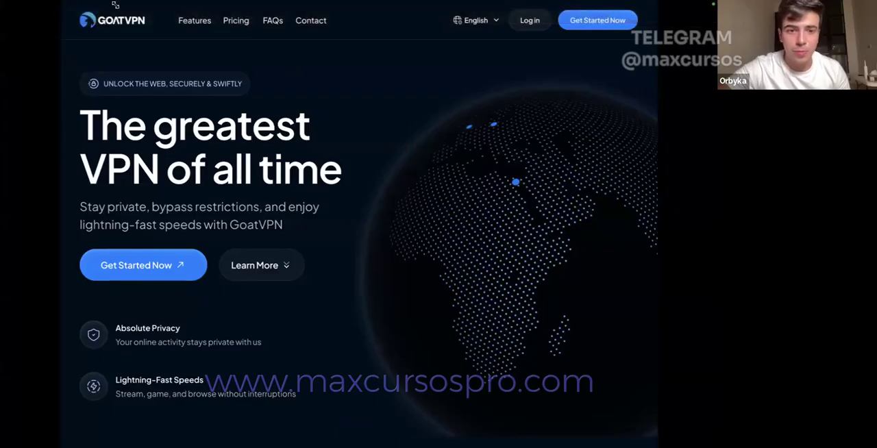
Step: Combine the hero text block and benefits group in a vertical auto layout with a gap of 80, placed 72 px below the navigation bar
{"action": "left_click", "coordinate": [62, 22]}
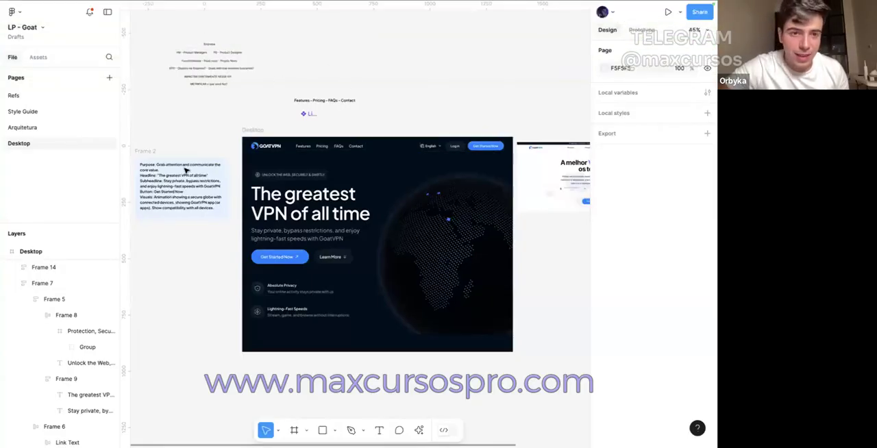
{"action": "scroll", "coordinate": [185, 170], "scroll_direction": "up", "scroll_amount": 3}
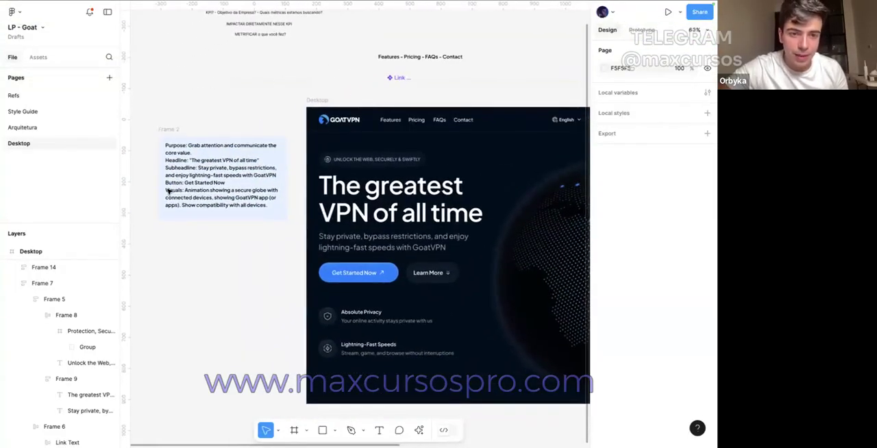
{"action": "scroll", "coordinate": [169, 192], "scroll_direction": "down", "scroll_amount": 1}
{"action": "scroll", "coordinate": [169, 193], "scroll_direction": "right", "scroll_amount": 2}
{"action": "left_click", "coordinate": [276, 185]}
{"action": "key", "text": "alt"}
{"action": "left_click", "coordinate": [248, 338], "text": "shift"}
{"action": "key", "text": "shift+a"}
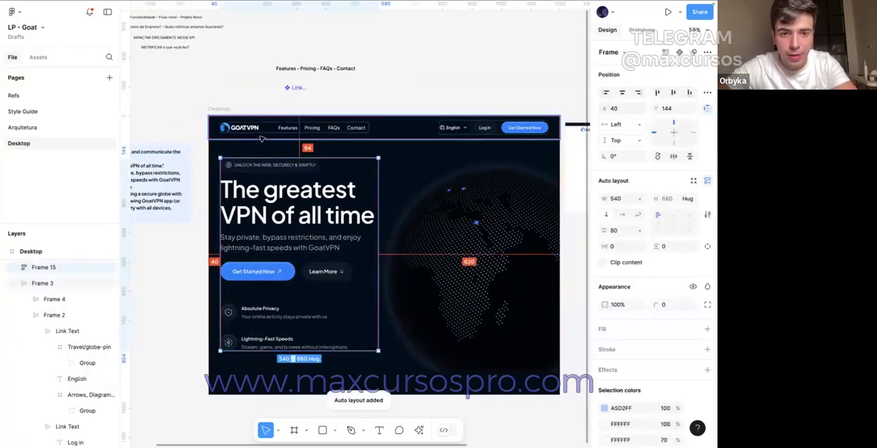
{"action": "key", "text": "shift+Down"}
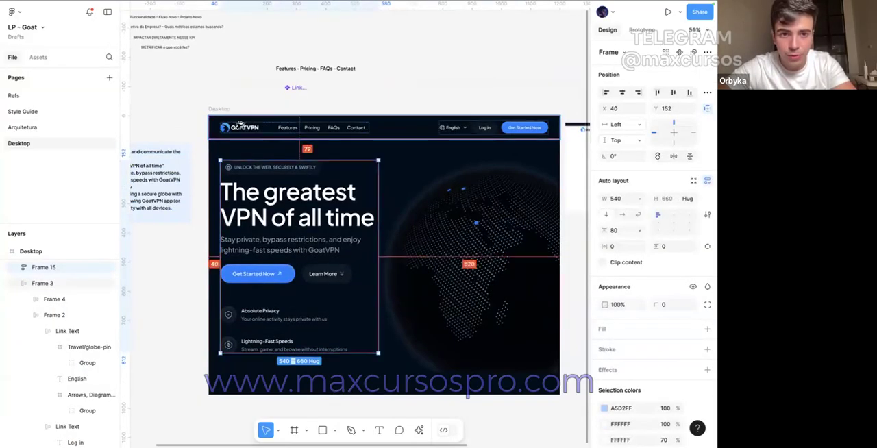
{"action": "left_click", "coordinate": [239, 53]}
Step: Run the Mockup Plugin for device, print and AI mockups
{"action": "scroll", "coordinate": [237, 52], "scroll_direction": "down", "scroll_amount": 1}
{"action": "scroll", "coordinate": [238, 53], "scroll_direction": "up", "scroll_amount": 1}
{"action": "left_click", "coordinate": [418, 429]}
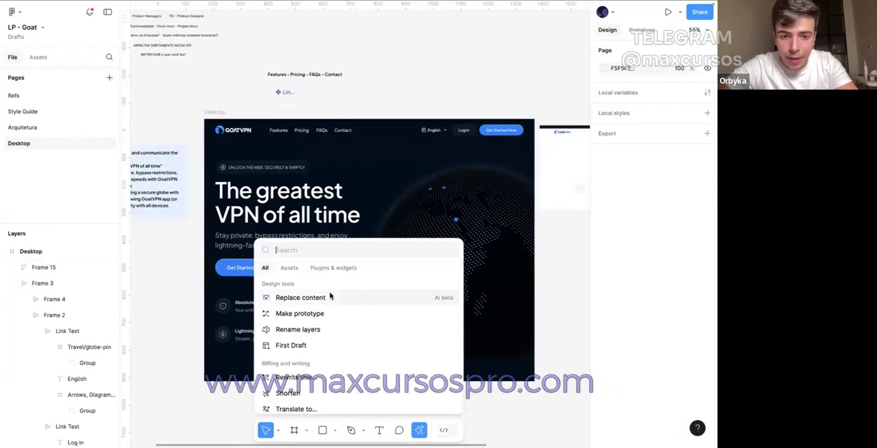
{"action": "left_click", "coordinate": [326, 268]}
{"action": "key", "text": "Escape"}
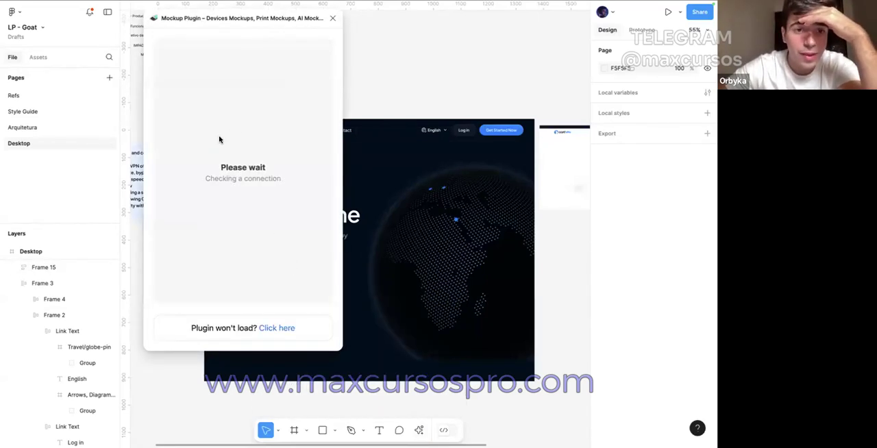
Step: Browse the Mockup Plugin's featured device and iPhone 16 Pro mockup collections
{"action": "scroll", "coordinate": [219, 157], "scroll_direction": "down", "scroll_amount": 5}
{"action": "scroll", "coordinate": [219, 156], "scroll_direction": "down", "scroll_amount": 9}
{"action": "scroll", "coordinate": [219, 157], "scroll_direction": "up", "scroll_amount": 4}
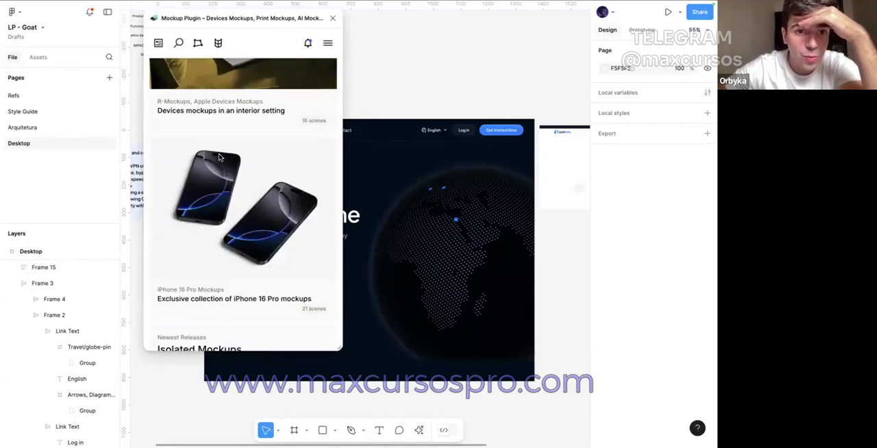
{"action": "scroll", "coordinate": [219, 157], "scroll_direction": "down", "scroll_amount": 5}
{"action": "scroll", "coordinate": [219, 157], "scroll_direction": "up", "scroll_amount": 6}
{"action": "scroll", "coordinate": [219, 157], "scroll_direction": "up", "scroll_amount": 10}
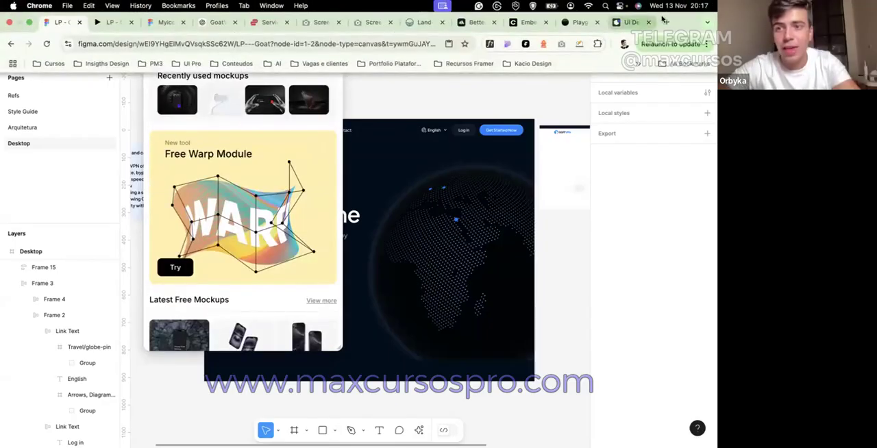
Step: Search the web for ls graphics in a new browser tab and open its mockups website
{"action": "left_click", "coordinate": [665, 22]}
{"action": "type", "text": "isgrapi"}
{"action": "key", "text": "BackSpace"}
{"action": "type", "text": "hics"}
{"action": "key", "text": "Return"}
{"action": "left_click", "coordinate": [154, 105]}
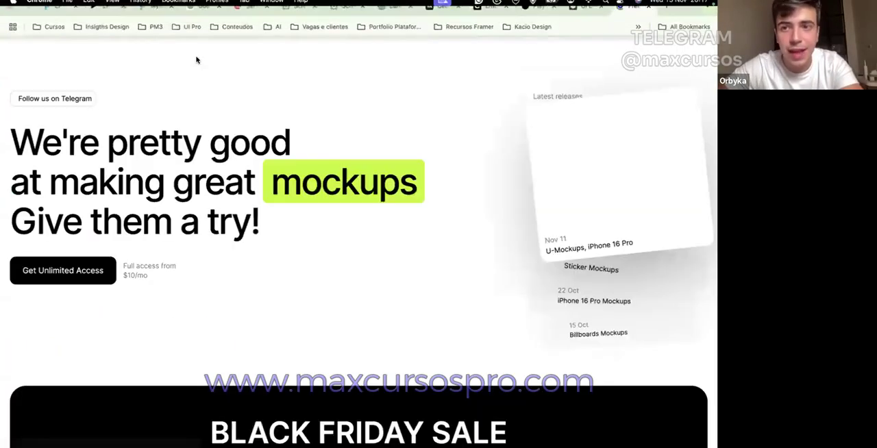
Step: Examine the latest releases and the device mockup packs on the ls.graphics home page
{"action": "scroll", "coordinate": [319, 246], "scroll_direction": "down", "scroll_amount": 1}
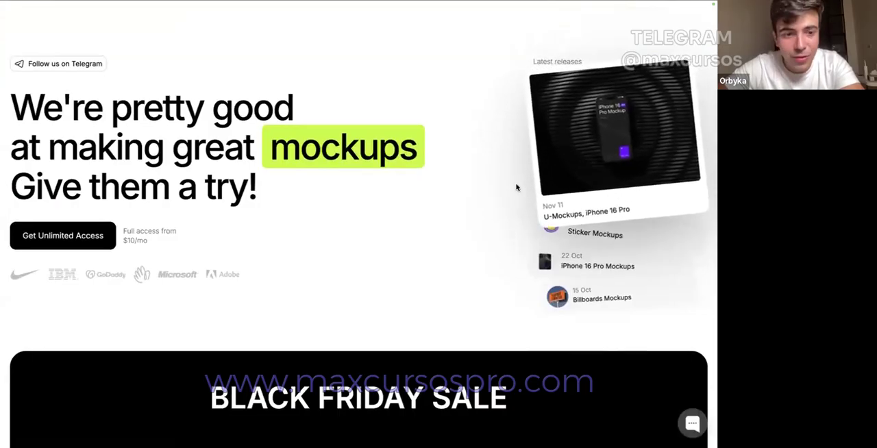
{"action": "scroll", "coordinate": [517, 187], "scroll_direction": "down", "scroll_amount": 2}
{"action": "scroll", "coordinate": [517, 187], "scroll_direction": "up", "scroll_amount": 2}
{"action": "scroll", "coordinate": [507, 205], "scroll_direction": "down", "scroll_amount": 1}
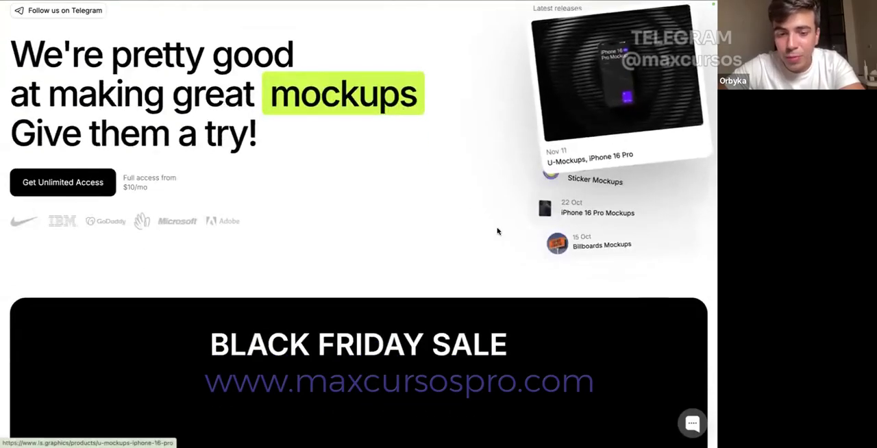
{"action": "scroll", "coordinate": [498, 232], "scroll_direction": "down", "scroll_amount": 4}
{"action": "scroll", "coordinate": [498, 232], "scroll_direction": "down", "scroll_amount": 10}
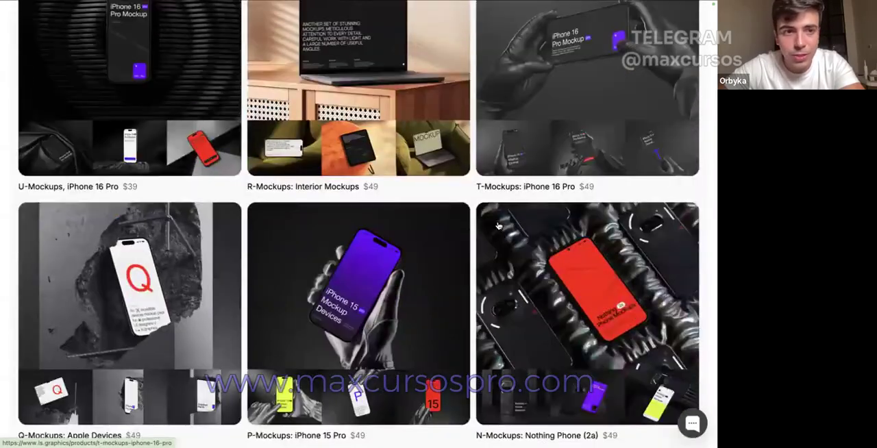
{"action": "scroll", "coordinate": [498, 226], "scroll_direction": "up", "scroll_amount": 1}
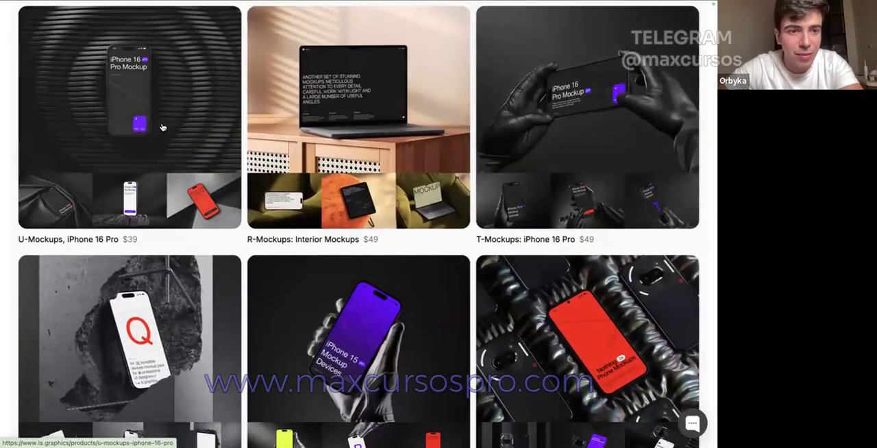
Step: Open the U-Mockups, iPhone 16 Pro product page and view its Black Friday sale offer
{"action": "left_click", "coordinate": [162, 128]}
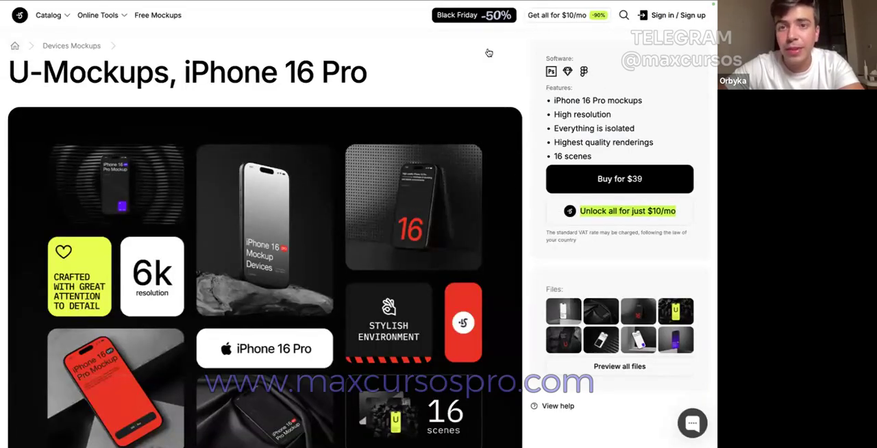
{"action": "left_click", "coordinate": [482, 21]}
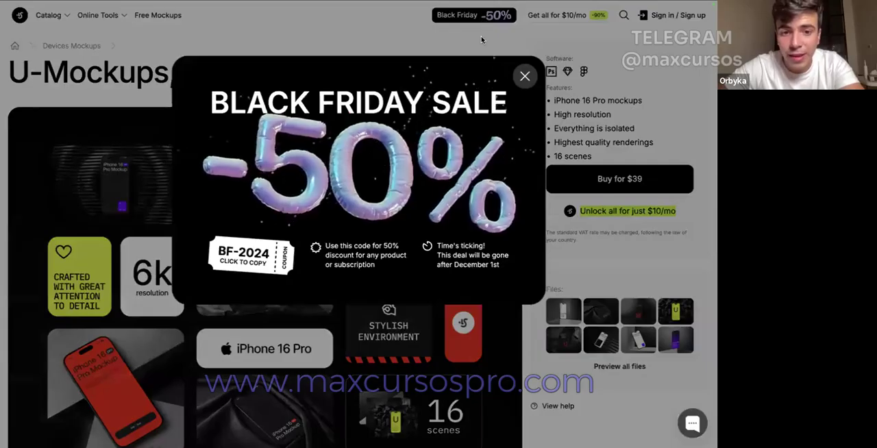
{"action": "left_click", "coordinate": [579, 17]}
Step: Open the unlimited access page and examine its subscription price and the Black Friday coupon
{"action": "left_click", "coordinate": [595, 16]}
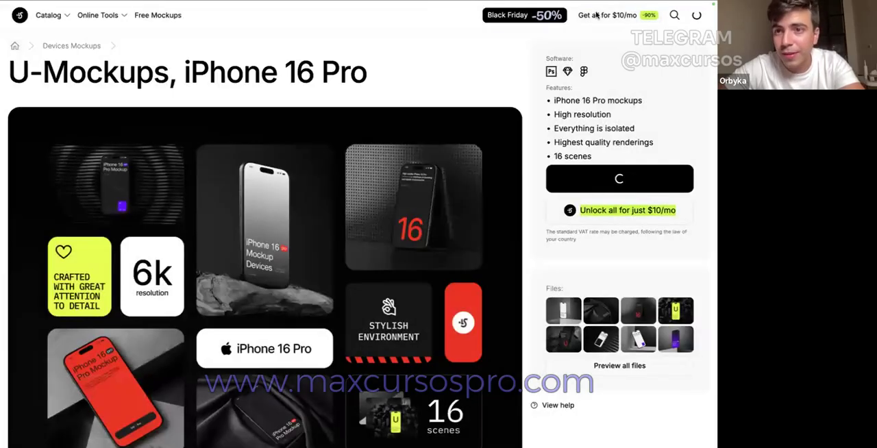
{"action": "scroll", "coordinate": [508, 85], "scroll_direction": "down", "scroll_amount": 1}
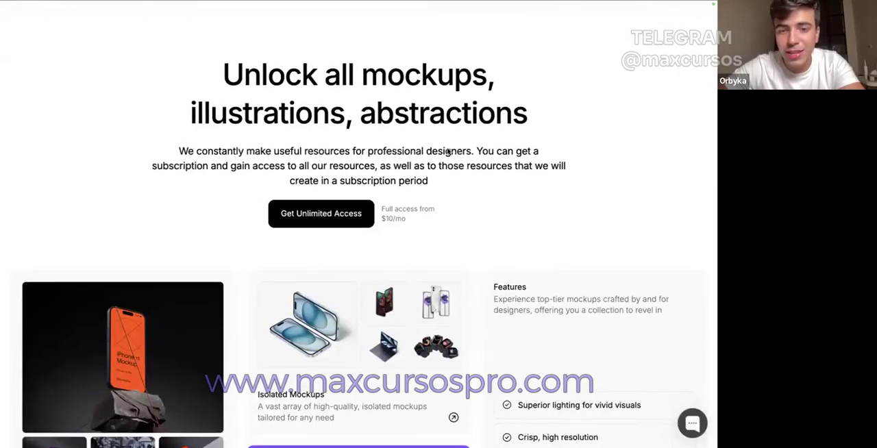
{"action": "scroll", "coordinate": [439, 169], "scroll_direction": "down", "scroll_amount": 2}
{"action": "scroll", "coordinate": [411, 157], "scroll_direction": "up", "scroll_amount": 4}
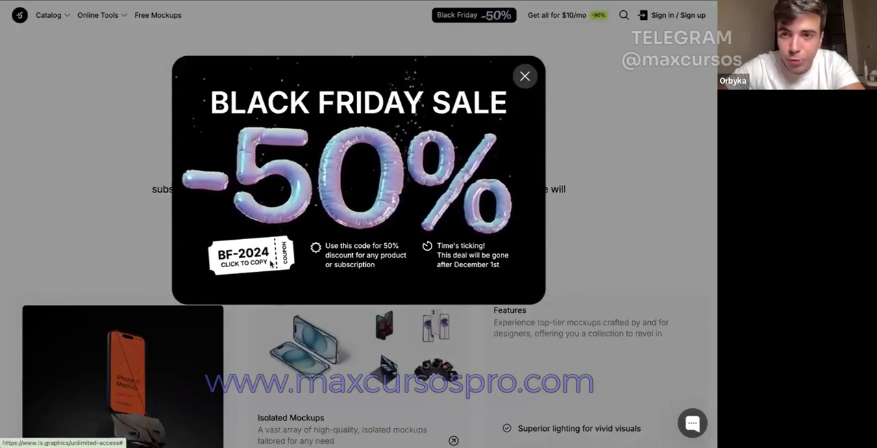
{"action": "left_click", "coordinate": [524, 76]}
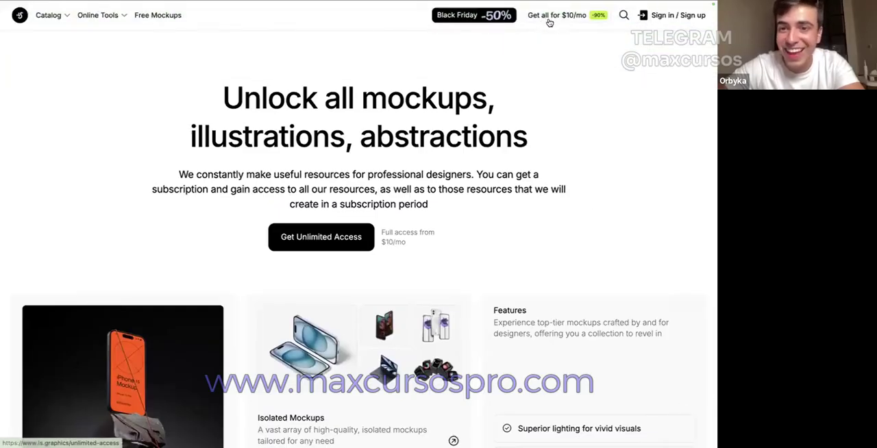
{"action": "left_click_drag", "start_coordinate": [404, 241], "coordinate": [392, 241]}
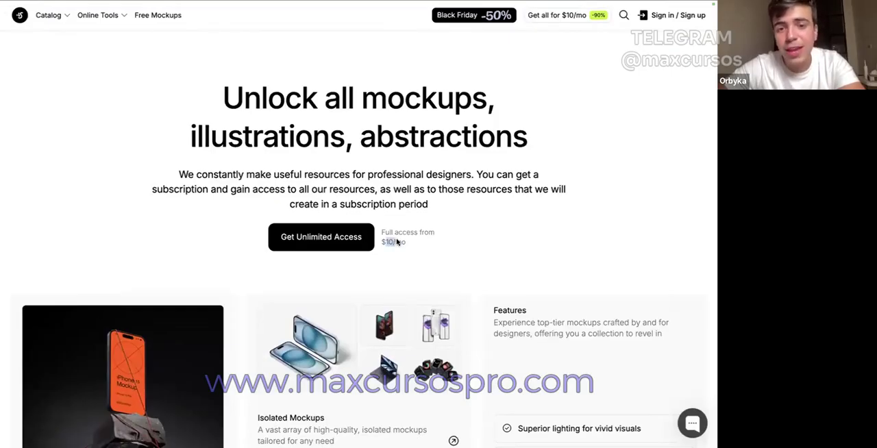
Step: Look through the resource categories included in the subscription and open the Illustrations collection
{"action": "mouse_move", "coordinate": [340, 35]}
{"action": "scroll", "coordinate": [230, 171], "scroll_direction": "down", "scroll_amount": 15}
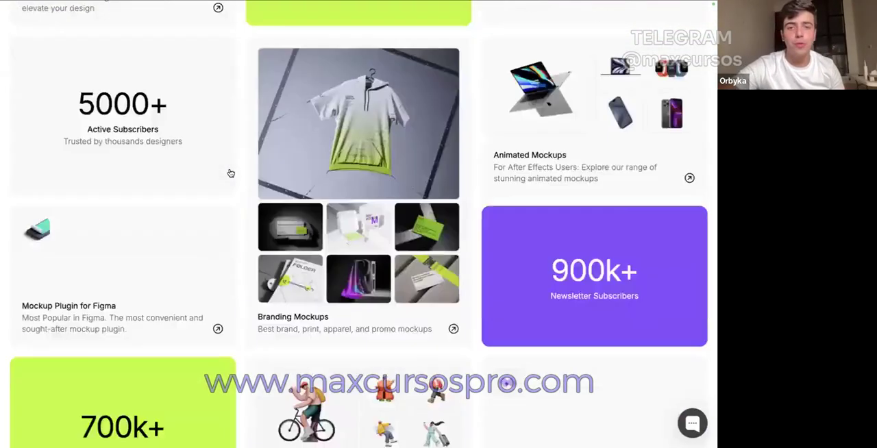
{"action": "scroll", "coordinate": [233, 175], "scroll_direction": "up", "scroll_amount": 2}
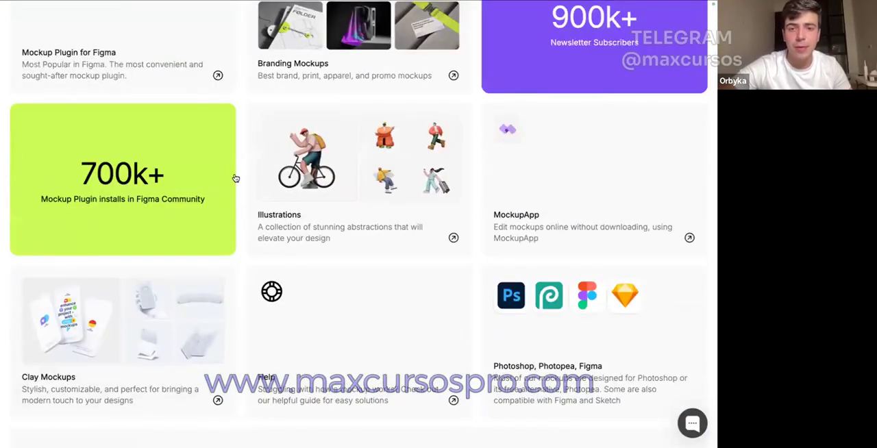
{"action": "left_click", "coordinate": [294, 215]}
{"action": "scroll", "coordinate": [296, 216], "scroll_direction": "down", "scroll_amount": 5}
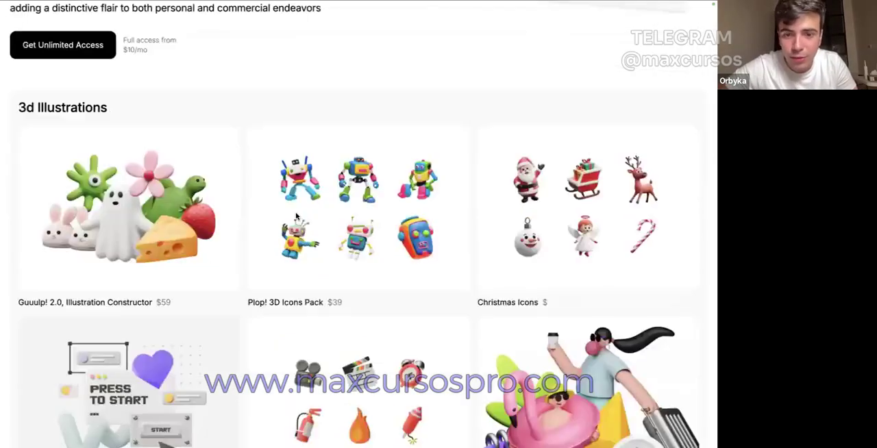
{"action": "scroll", "coordinate": [296, 216], "scroll_direction": "up", "scroll_amount": 6}
Step: Return to the Figma file, open the recently used iPhone 16 Pro mockup in the plugin, and create its 1206 × 2622 content frame
{"action": "left_click", "coordinate": [51, 23]}
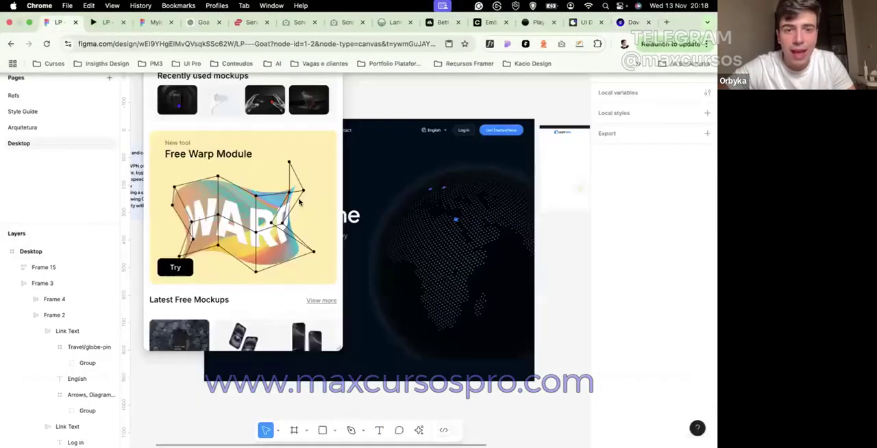
{"action": "left_click", "coordinate": [183, 104]}
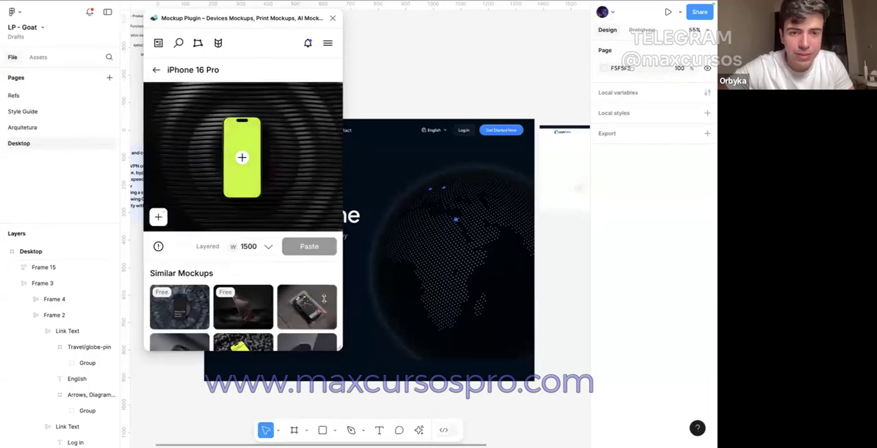
{"action": "scroll", "coordinate": [384, 254], "scroll_direction": "down", "scroll_amount": 3}
{"action": "left_click", "coordinate": [157, 217]}
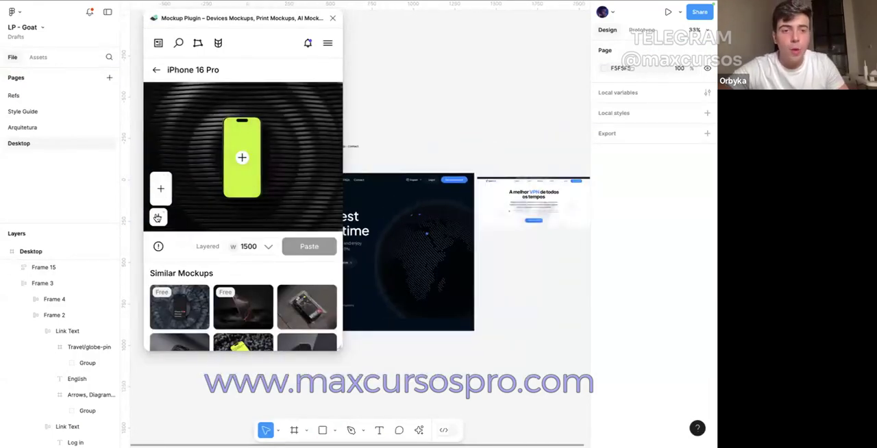
{"action": "left_click", "coordinate": [159, 195]}
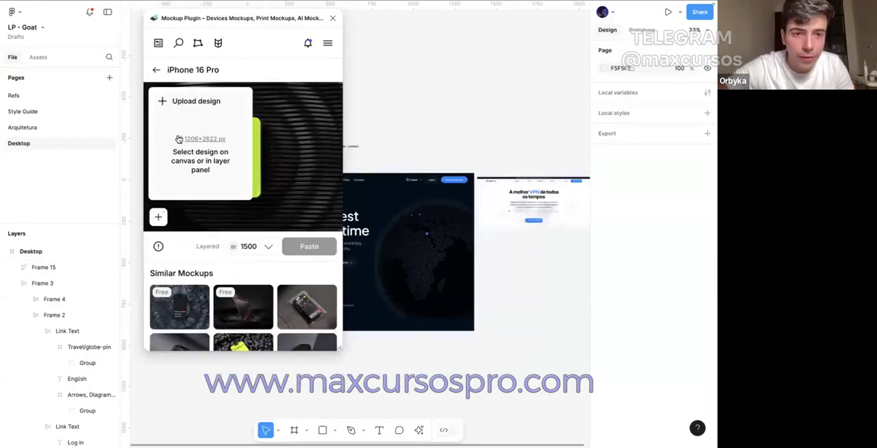
{"action": "left_click", "coordinate": [213, 140]}
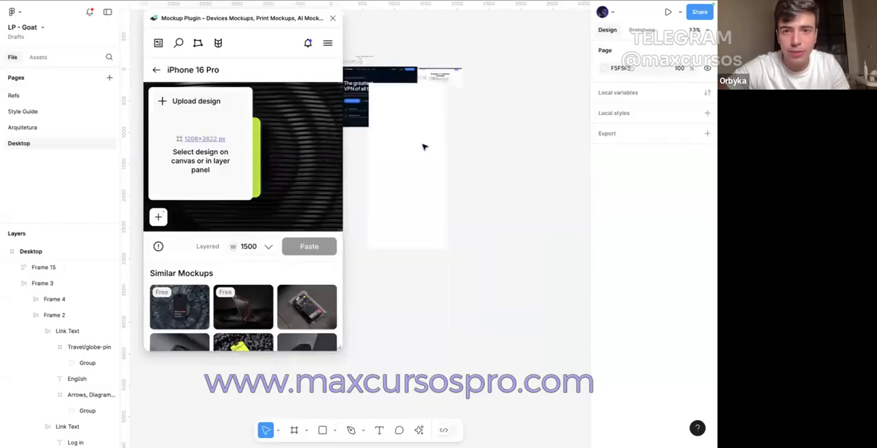
Step: Close the Mockup Plugin and place the Mockup content frame beside the reference screenshot at X 2222, Y -94
{"action": "left_click", "coordinate": [332, 21]}
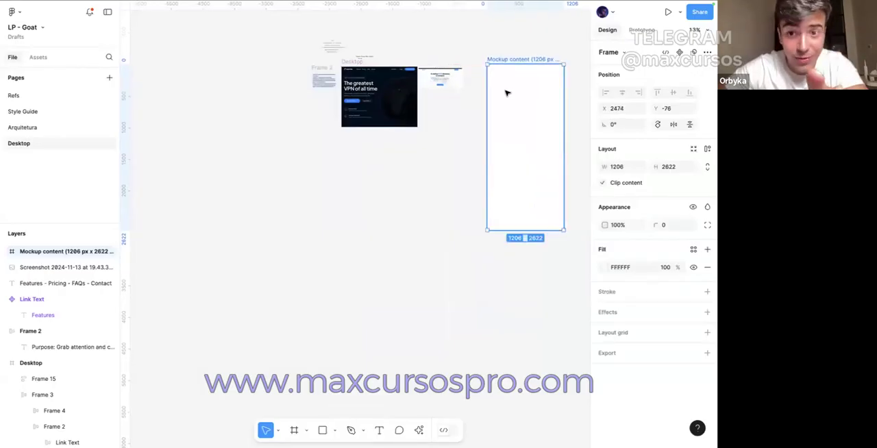
{"action": "left_click", "coordinate": [454, 78]}
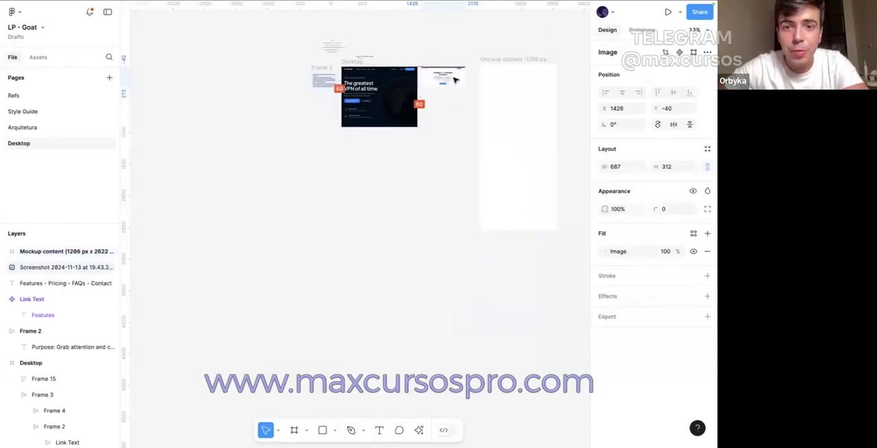
{"action": "left_click", "coordinate": [441, 60]}
{"action": "left_click_drag", "start_coordinate": [495, 62], "coordinate": [484, 63]}
{"action": "left_click", "coordinate": [479, 38]}
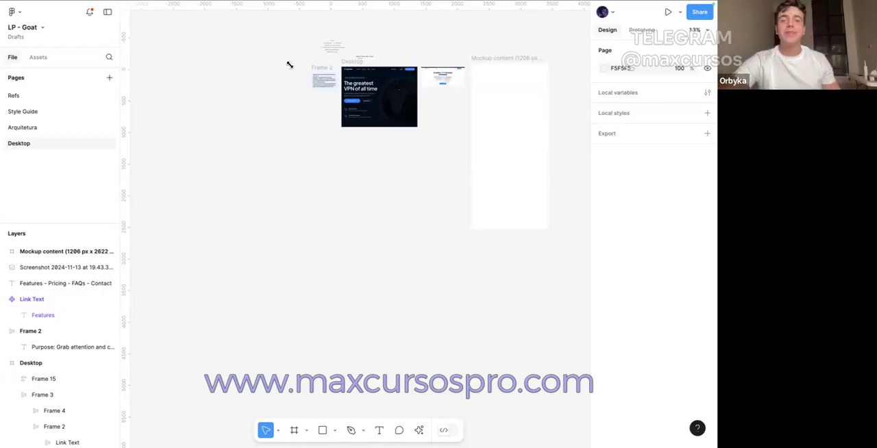
Step: Scale the Mockup content frame proportionally to a height of 800
{"action": "left_click", "coordinate": [511, 97]}
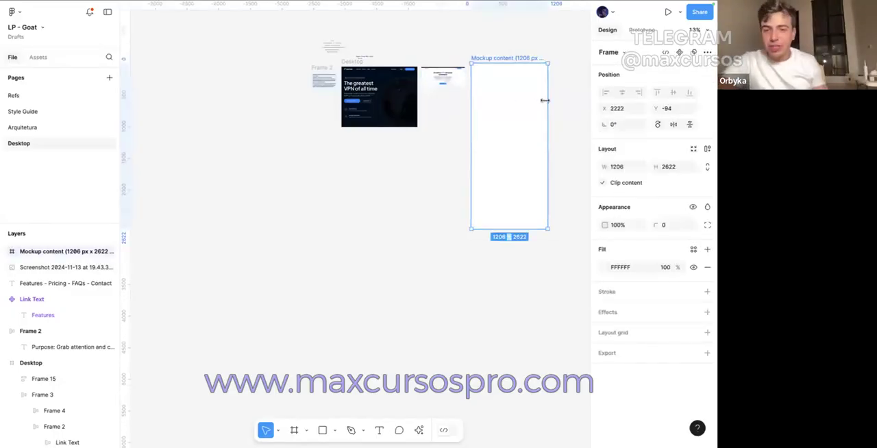
{"action": "key", "text": "k"}
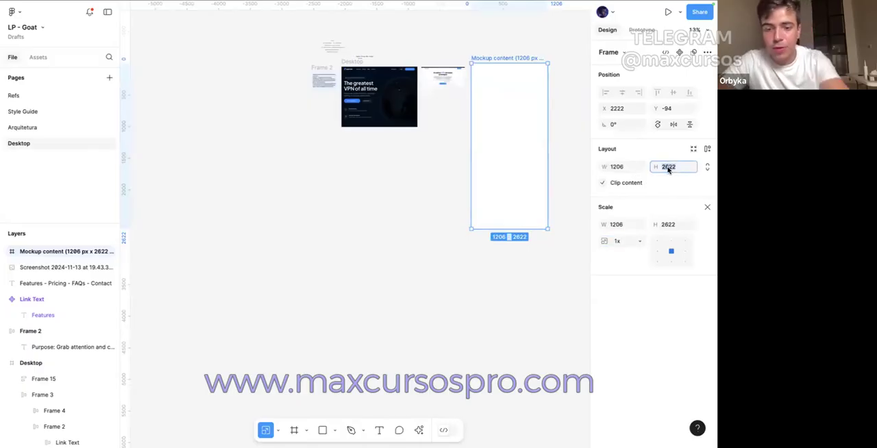
{"action": "type", "text": "00"}
{"action": "key", "text": "Return"}
{"action": "key", "text": "super+z"}
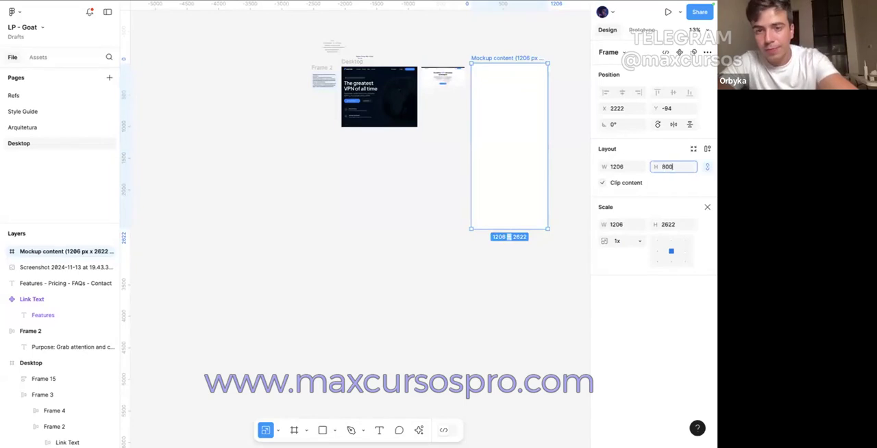
{"action": "key", "text": "Return"}
{"action": "left_click", "coordinate": [518, 117]}
{"action": "scroll", "coordinate": [487, 54], "scroll_direction": "up", "scroll_amount": 5}
{"action": "key", "text": "v"}
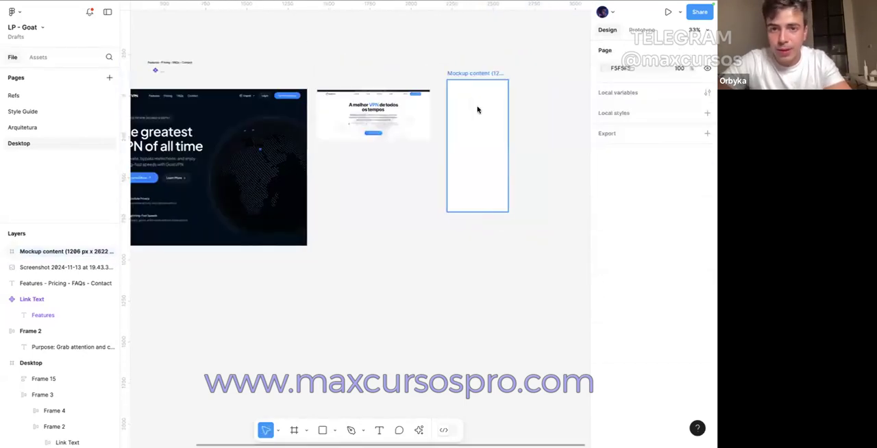
Step: Add a layout grid of 6 stretch columns with margin 24 and gutter 24 to the Mockup content frame
{"action": "left_click", "coordinate": [477, 110]}
{"action": "scroll", "coordinate": [478, 109], "scroll_direction": "up", "scroll_amount": 3}
{"action": "scroll", "coordinate": [546, 127], "scroll_direction": "right", "scroll_amount": 3}
{"action": "left_click", "coordinate": [705, 332]}
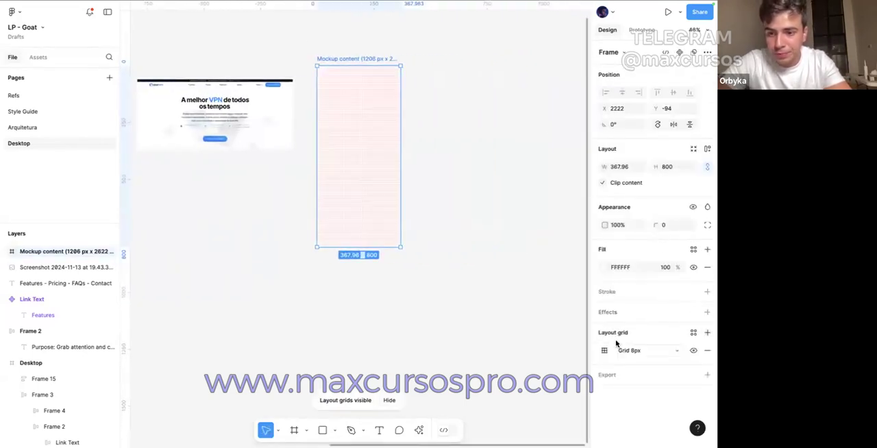
{"action": "left_click", "coordinate": [622, 350]}
{"action": "key", "text": "Return"}
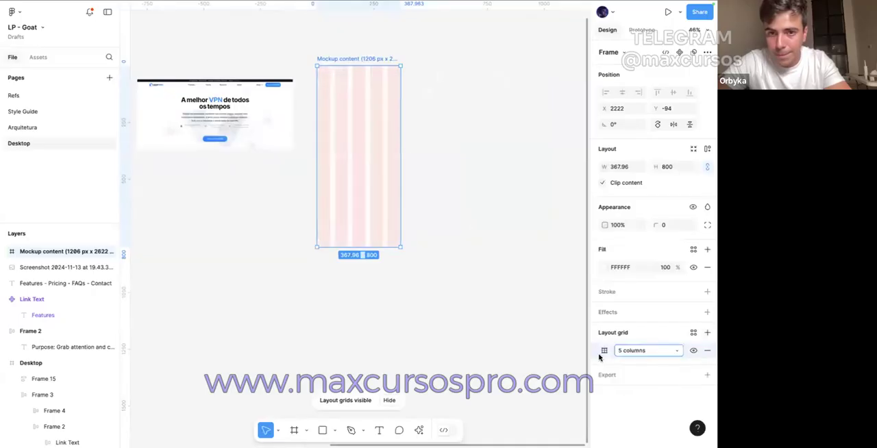
{"action": "left_click", "coordinate": [604, 350]}
{"action": "type", "text": "6"}
{"action": "key", "text": "Return"}
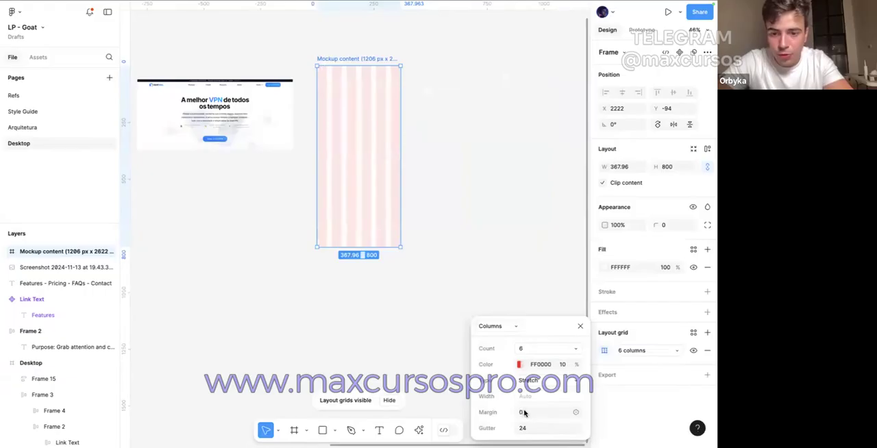
{"action": "type", "text": "24"}
{"action": "key", "text": "Return"}
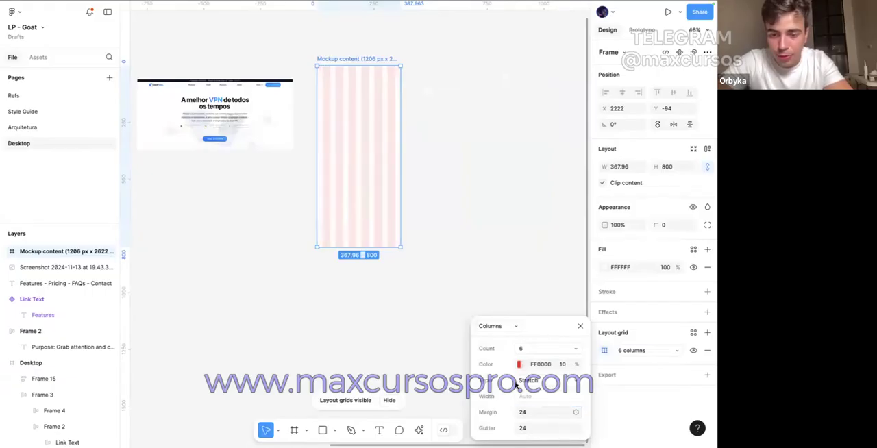
Step: Set the Mockup content frame's fill to 000D1A, matching the background colour of the Desktop frame
{"action": "scroll", "coordinate": [376, 228], "scroll_direction": "left", "scroll_amount": 4}
{"action": "left_click", "coordinate": [377, 228]}
{"action": "key", "text": "shift+Return"}
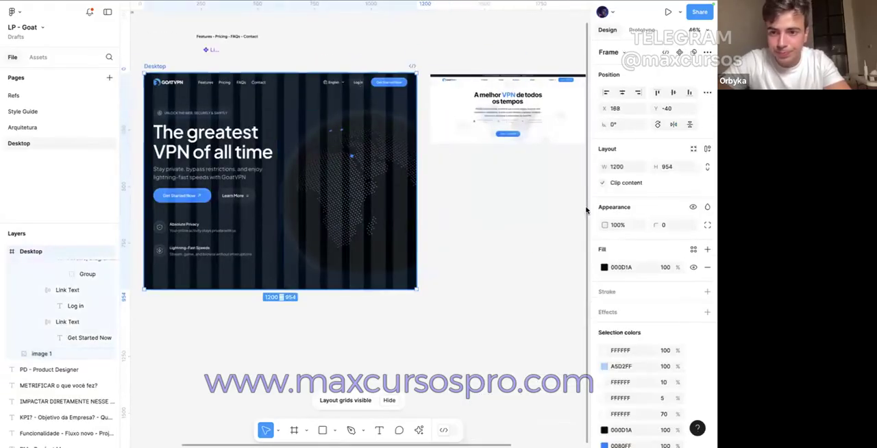
{"action": "left_click", "coordinate": [621, 267]}
{"action": "scroll", "coordinate": [459, 205], "scroll_direction": "right", "scroll_amount": 4}
{"action": "left_click", "coordinate": [423, 195]}
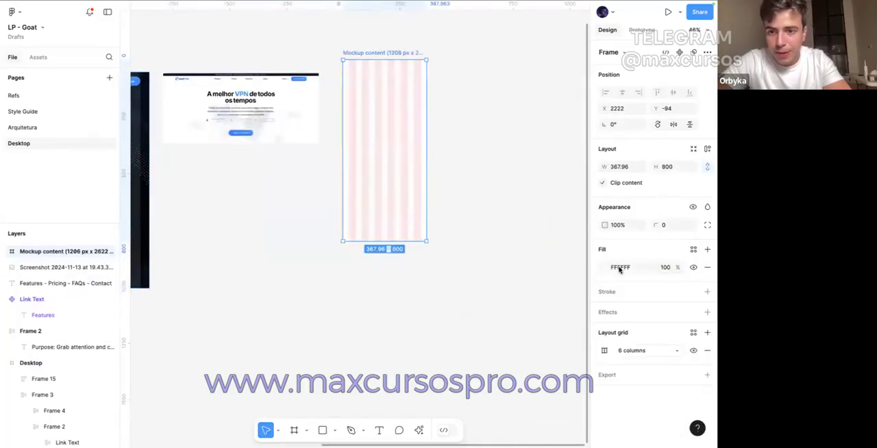
{"action": "key", "text": "Return"}
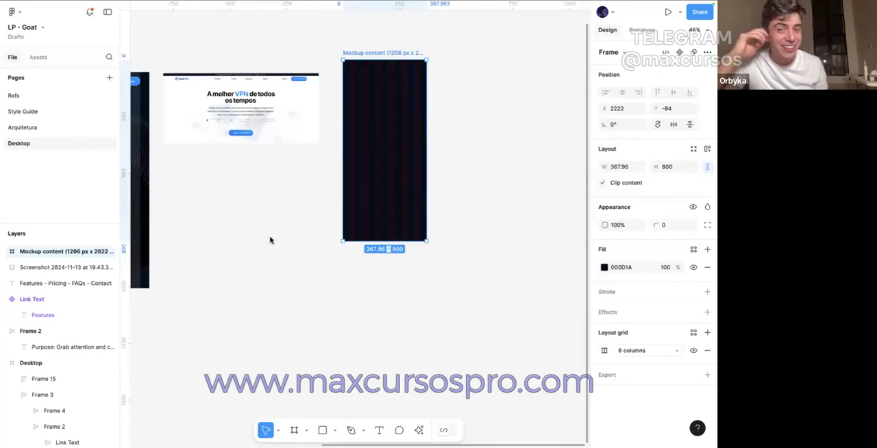
{"action": "scroll", "coordinate": [270, 239], "scroll_direction": "right", "scroll_amount": 5}
{"action": "scroll", "coordinate": [270, 240], "scroll_direction": "up", "scroll_amount": 2}
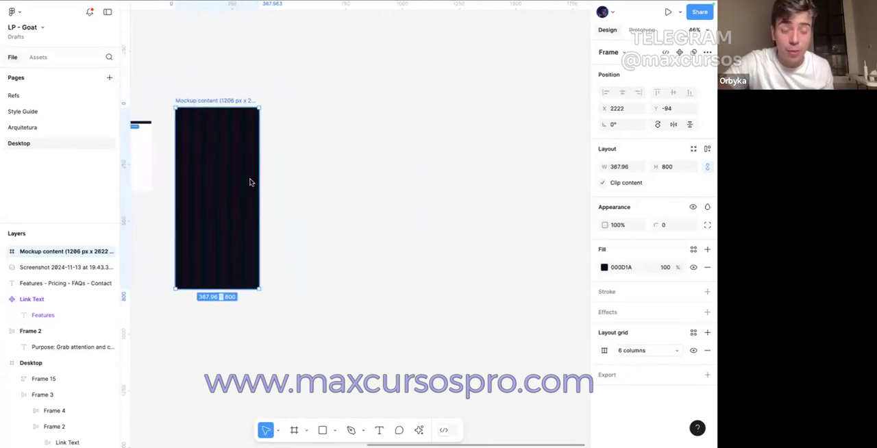
{"action": "left_click_drag", "start_coordinate": [175, 86], "coordinate": [293, 375]}
{"action": "left_click", "coordinate": [292, 374]}
{"action": "scroll", "coordinate": [293, 375], "scroll_direction": "left", "scroll_amount": 3}
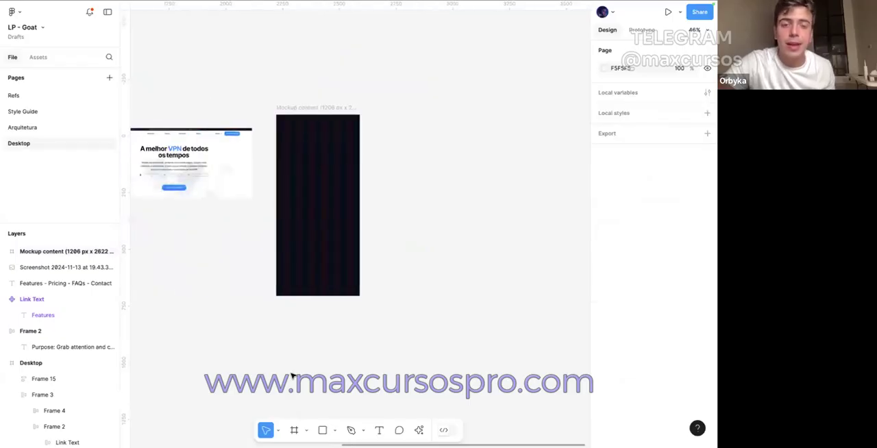
{"action": "scroll", "coordinate": [292, 376], "scroll_direction": "left", "scroll_amount": 5}
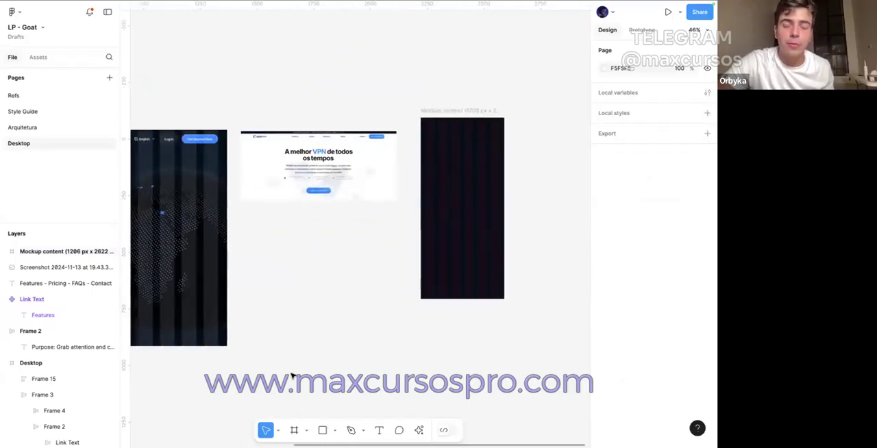
{"action": "scroll", "coordinate": [292, 376], "scroll_direction": "right", "scroll_amount": 4}
{"action": "left_click_drag", "start_coordinate": [314, 313], "coordinate": [430, 145]}
{"action": "left_click", "coordinate": [421, 183]}
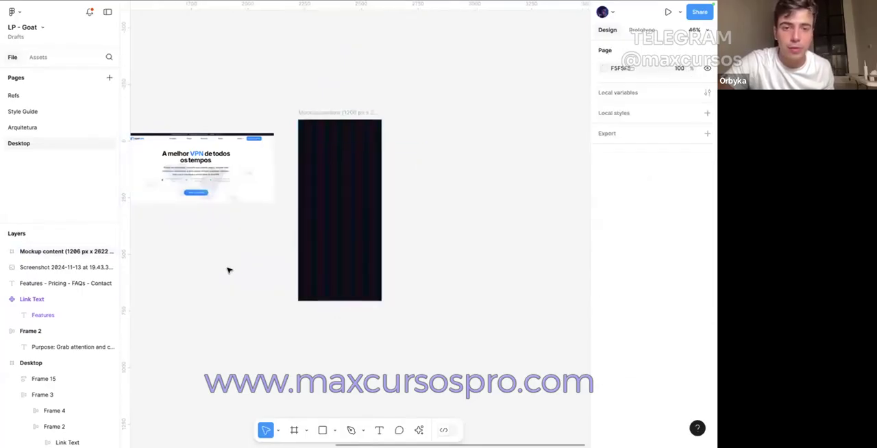
{"action": "scroll", "coordinate": [229, 270], "scroll_direction": "right", "scroll_amount": 3}
{"action": "scroll", "coordinate": [229, 270], "scroll_direction": "left", "scroll_amount": 5}
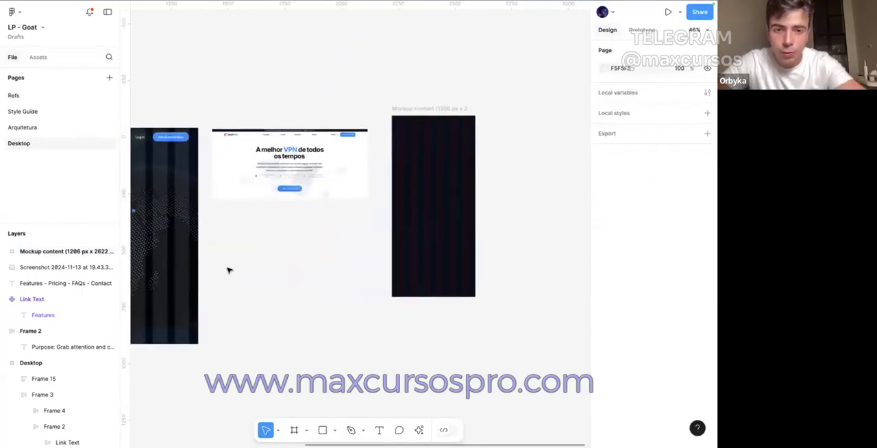
{"action": "scroll", "coordinate": [229, 270], "scroll_direction": "left", "scroll_amount": 5}
{"action": "scroll", "coordinate": [229, 270], "scroll_direction": "right", "scroll_amount": 2}
{"action": "scroll", "coordinate": [229, 270], "scroll_direction": "left", "scroll_amount": 4}
{"action": "scroll", "coordinate": [229, 270], "scroll_direction": "left", "scroll_amount": 2}
{"action": "scroll", "coordinate": [229, 269], "scroll_direction": "right", "scroll_amount": 4}
{"action": "scroll", "coordinate": [228, 273], "scroll_direction": "down", "scroll_amount": 3}
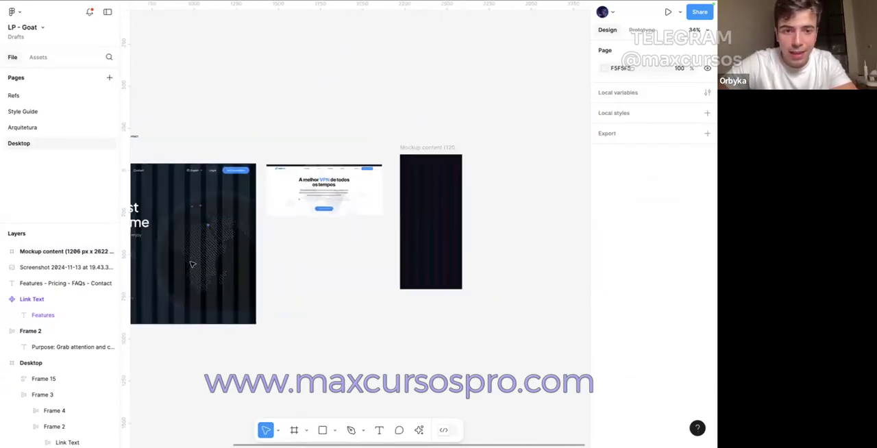
Step: Place a copy of the Desktop hero block with badge, headline, description and buttons inside the Mockup content frame
{"action": "scroll", "coordinate": [151, 256], "scroll_direction": "left", "scroll_amount": 3}
{"action": "left_click", "coordinate": [167, 231]}
{"action": "left_click_drag", "start_coordinate": [167, 232], "coordinate": [480, 252]}
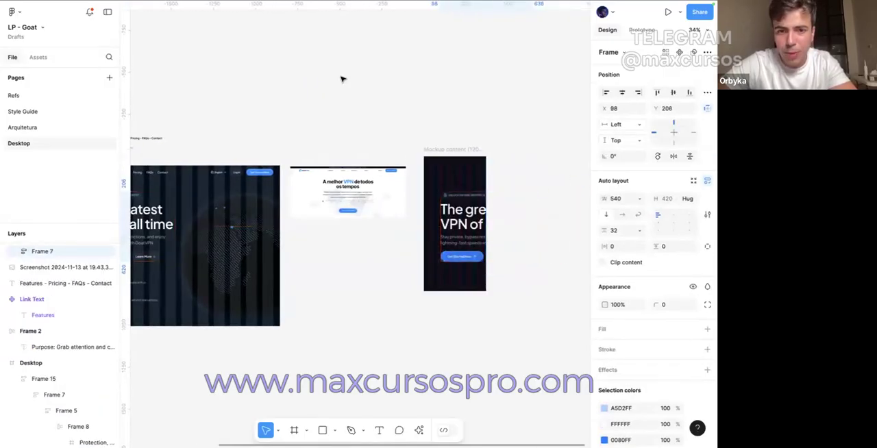
{"action": "scroll", "coordinate": [383, 91], "scroll_direction": "right", "scroll_amount": 5}
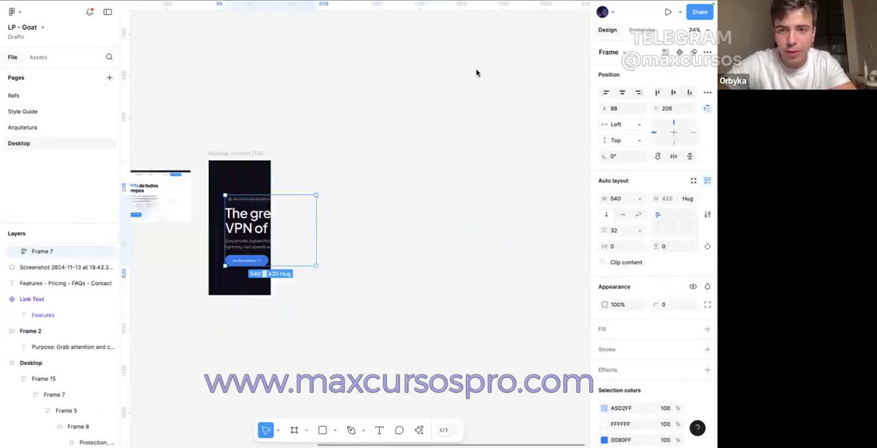
{"action": "scroll", "coordinate": [285, 203], "scroll_direction": "left", "scroll_amount": 3}
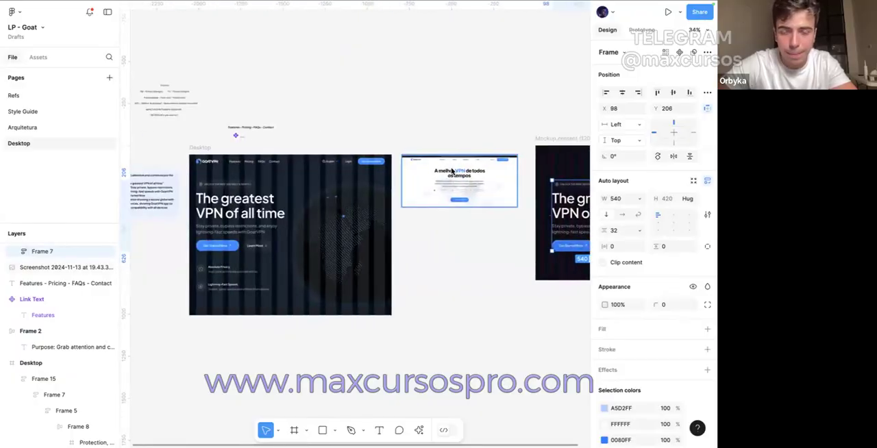
{"action": "scroll", "coordinate": [353, 158], "scroll_direction": "up", "scroll_amount": 5}
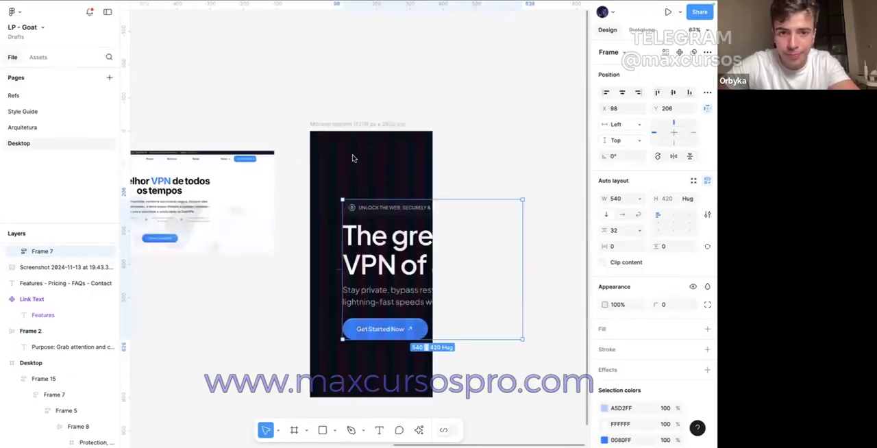
Step: Change the colour of the Mockup content frame's column grid to a light tint that shows on the dark fill
{"action": "left_click", "coordinate": [332, 196]}
{"action": "key", "text": "shift+g"}
{"action": "key", "text": "shift+g"}
{"action": "left_click", "coordinate": [338, 129]}
{"action": "scroll", "coordinate": [620, 346], "scroll_direction": "down", "scroll_amount": 3}
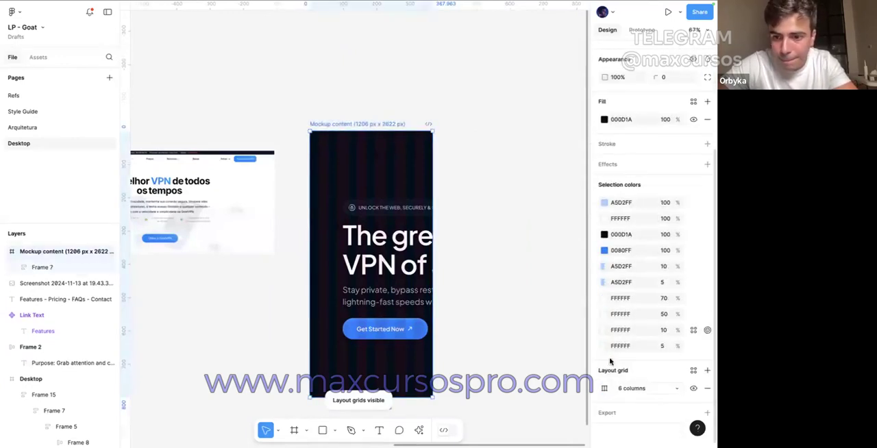
{"action": "left_click", "coordinate": [604, 388]}
{"action": "left_click", "coordinate": [518, 363]}
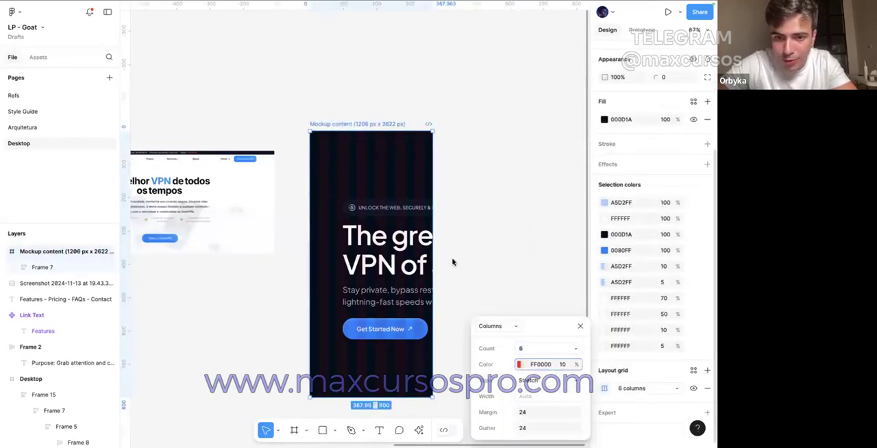
{"action": "left_click", "coordinate": [282, 105]}
Step: Align the copied hero block to the grid's left margin at X 24 and set its width to 320
{"action": "left_click", "coordinate": [347, 247]}
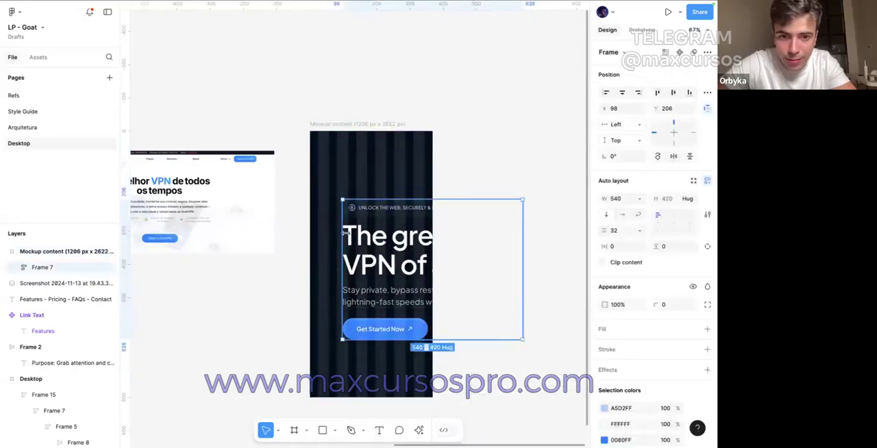
{"action": "left_click_drag", "start_coordinate": [329, 230], "coordinate": [315, 230]}
{"action": "left_click_drag", "start_coordinate": [519, 222], "coordinate": [424, 230]}
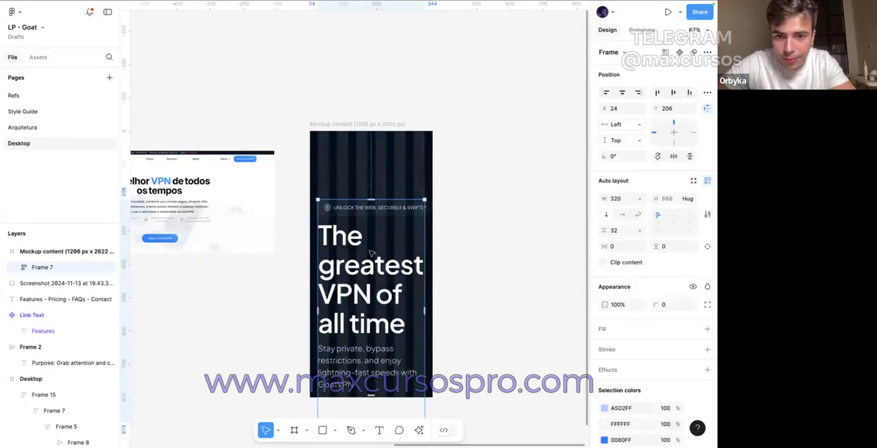
Step: Set the mobile headline "The greatest VPN of all time" to font size 48
{"action": "left_click", "coordinate": [397, 243], "text": "super"}
{"action": "type", "text": "32"}
{"action": "key", "text": "Return"}
{"action": "left_click", "coordinate": [663, 285]}
{"action": "key", "text": "shift+Up"}
{"action": "key", "text": "shift+Up"}
{"action": "key", "text": "shift+Up"}
{"action": "key", "text": "shift+Down"}
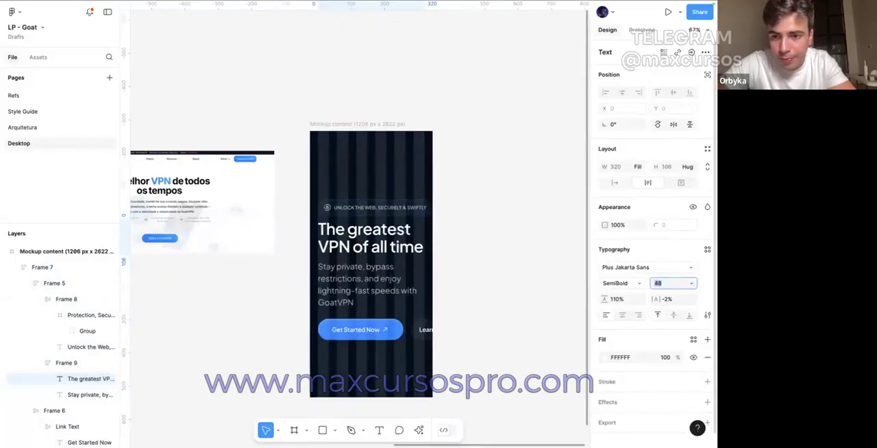
{"action": "left_click", "coordinate": [476, 275]}
Step: Center-align the mobile headline and description, and set the description's font size to 16
{"action": "left_click", "coordinate": [363, 246], "text": "super"}
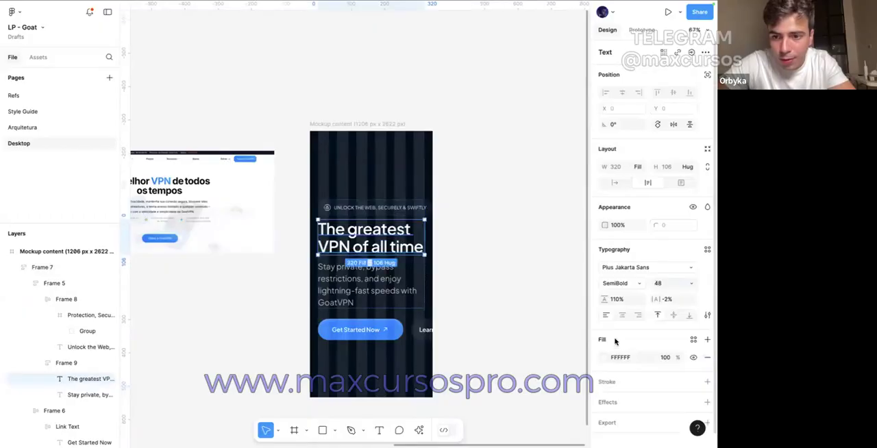
{"action": "left_click", "coordinate": [622, 315]}
{"action": "key", "text": "Tab"}
{"action": "type", "text": "20"}
{"action": "key", "text": "Return"}
{"action": "type", "text": "16"}
{"action": "key", "text": "Return"}
{"action": "left_click", "coordinate": [623, 316]}
Step: Make the buttons frame span the full 320 width of the hero block and stack its two buttons vertically
{"action": "left_click", "coordinate": [393, 299]}
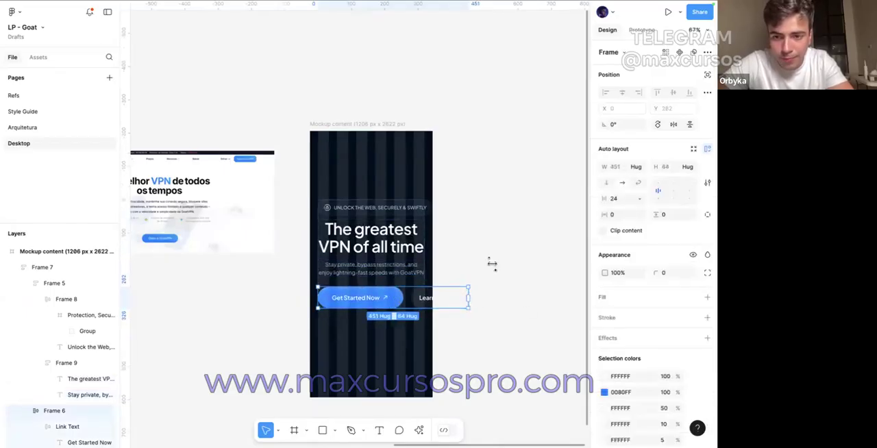
{"action": "left_click", "coordinate": [636, 169]}
{"action": "left_click", "coordinate": [637, 179]}
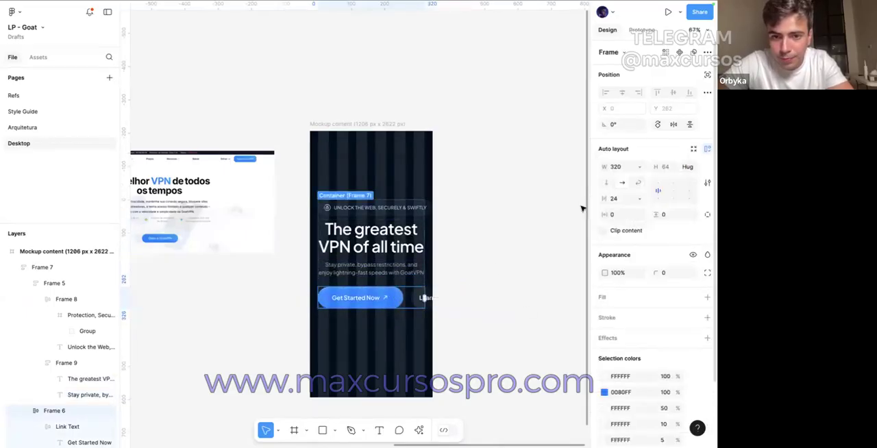
{"action": "left_click", "coordinate": [369, 301]}
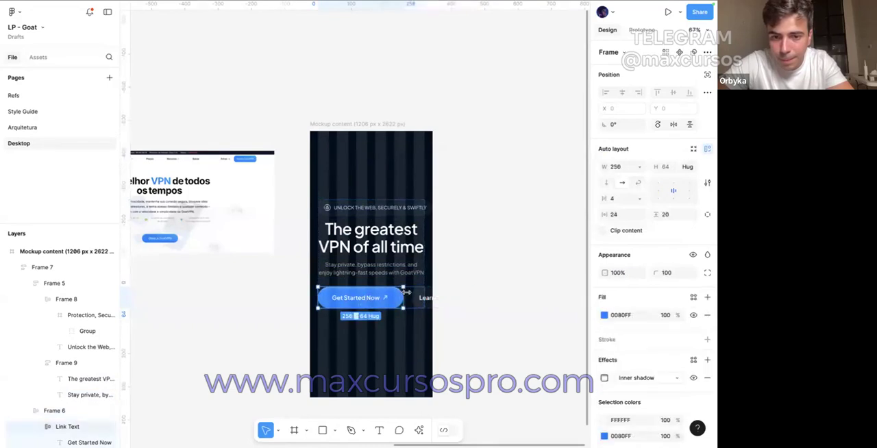
{"action": "left_click", "coordinate": [414, 297]}
{"action": "scroll", "coordinate": [409, 296], "scroll_direction": "up", "scroll_amount": 5}
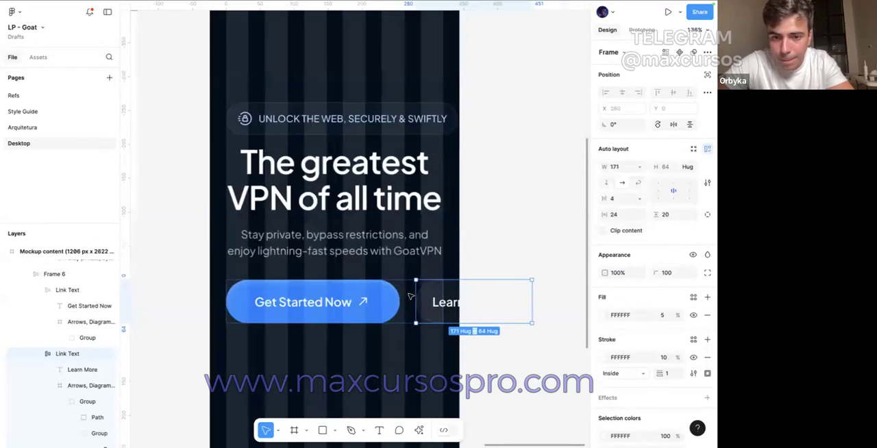
{"action": "key", "text": "Escape"}
{"action": "left_click", "coordinate": [602, 184]}
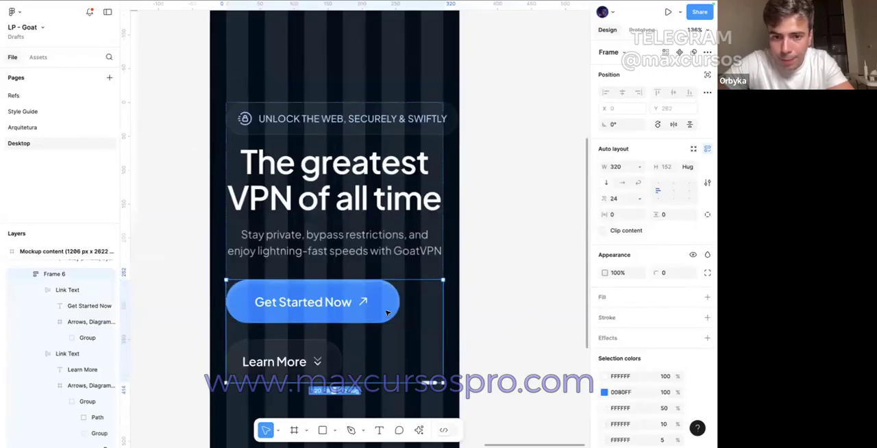
Step: Set both stacked buttons to fill the width of their container
{"action": "key", "text": "Return"}
{"action": "left_click", "coordinate": [639, 168]}
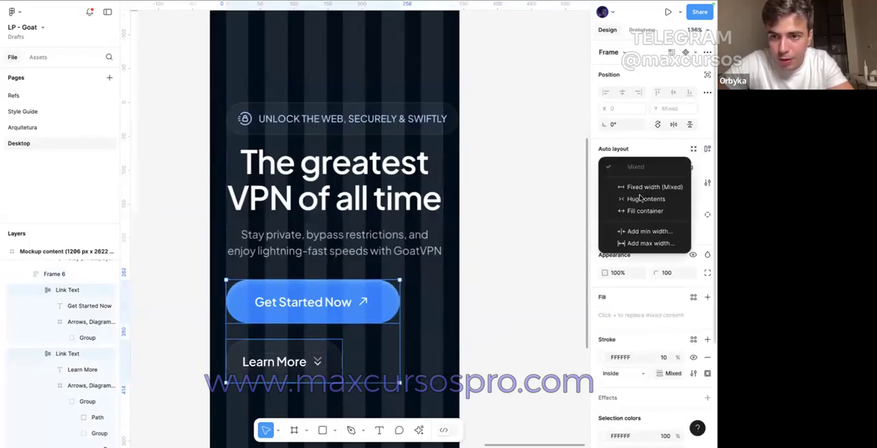
{"action": "left_click", "coordinate": [637, 211]}
{"action": "left_click", "coordinate": [475, 295]}
Step: Change the Learn More button's label to "Log in" and remove its arrow icon
{"action": "left_click", "coordinate": [395, 345]}
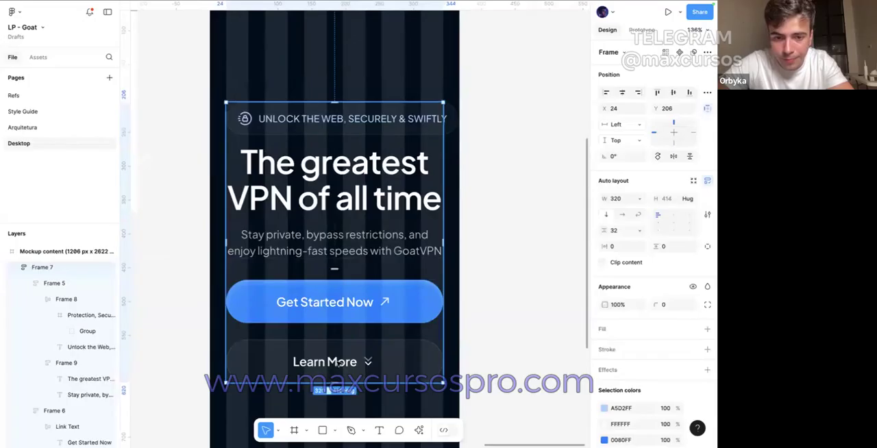
{"action": "left_click", "coordinate": [344, 362], "text": "ctrl"}
{"action": "key", "text": "Return"}
{"action": "type", "text": "Log in"}
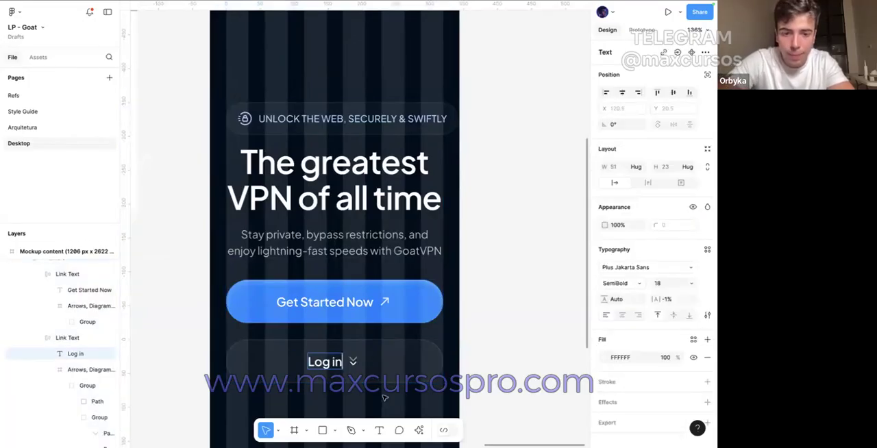
{"action": "key", "text": "Escape"}
{"action": "key", "text": "Escape"}
Step: Shorten the blue button's label to "Get Started"
{"action": "left_click", "coordinate": [361, 307], "text": "ctrl"}
{"action": "key", "text": "Return"}
{"action": "type", "text": "Get Started"}
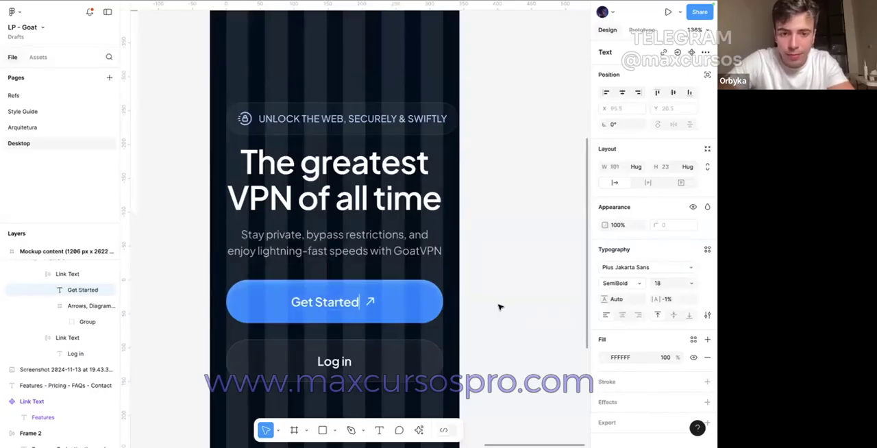
{"action": "key", "text": "Escape"}
{"action": "key", "text": "Escape"}
{"action": "scroll", "coordinate": [499, 307], "scroll_direction": "down", "scroll_amount": 3}
{"action": "left_click", "coordinate": [426, 348]}
{"action": "double_click", "coordinate": [426, 348]}
{"action": "key", "text": "Delete"}
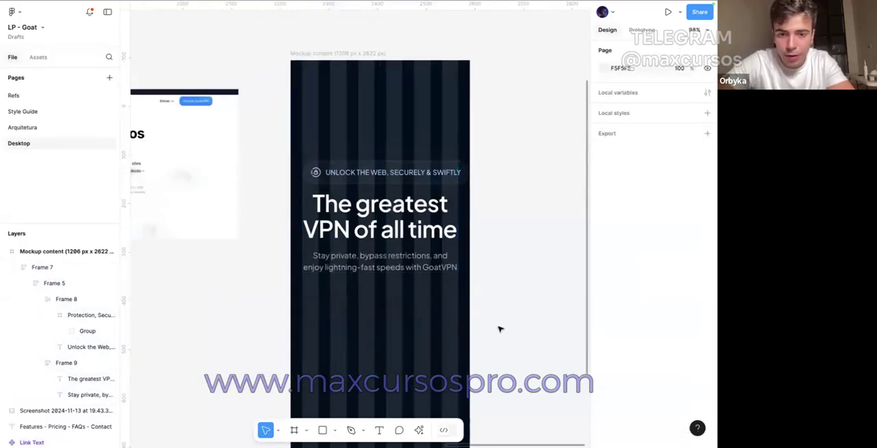
{"action": "key", "text": "ctrl+z"}
Step: Delete the secondary Log in button, keeping only the blue Get Started button
{"action": "double_click", "coordinate": [415, 348]}
{"action": "key", "text": "Delete"}
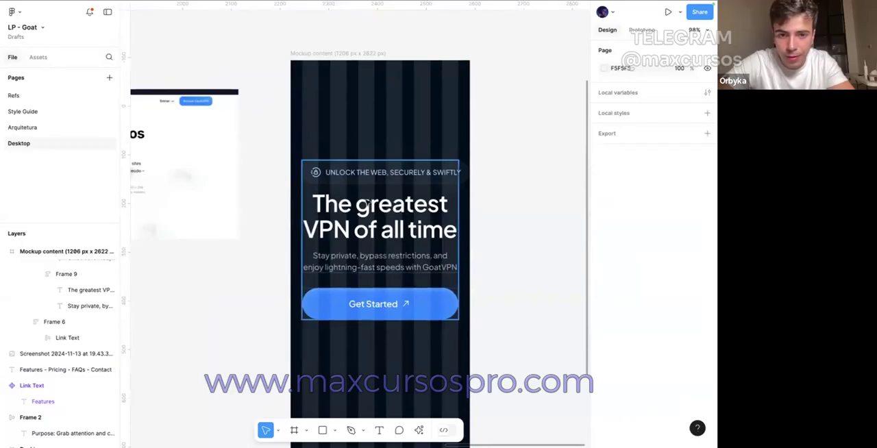
Step: Set the font size of the badge text "Unlock the web, securely & swiftly" to 12
{"action": "double_click", "coordinate": [368, 174]}
{"action": "type", "text": "12"}
{"action": "key", "text": "Return"}
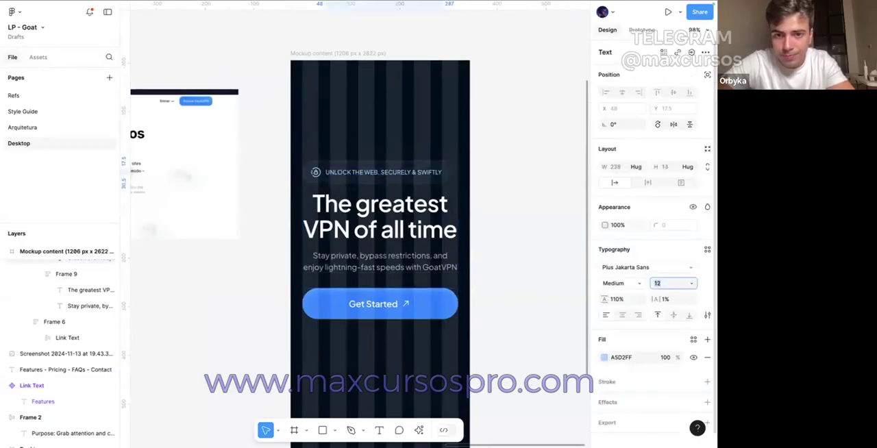
Step: Resize the badge's lock icon proportionally to 20 × 20
{"action": "left_click", "coordinate": [312, 172]}
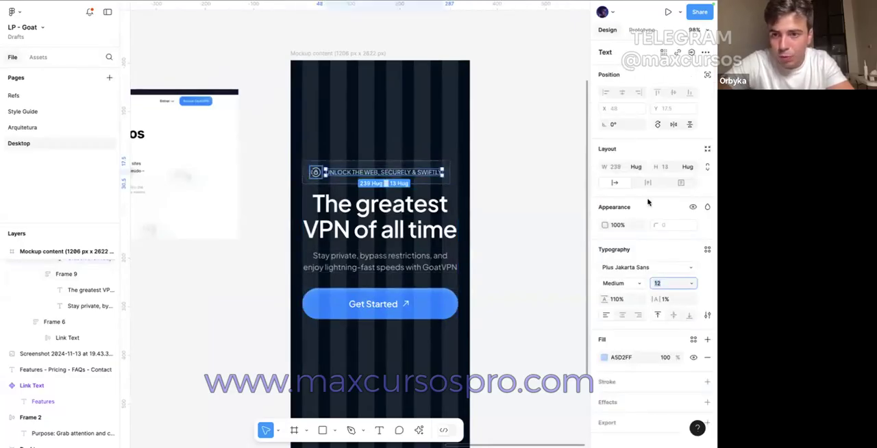
{"action": "left_click", "coordinate": [663, 171]}
{"action": "type", "text": "20"}
{"action": "key", "text": "Return"}
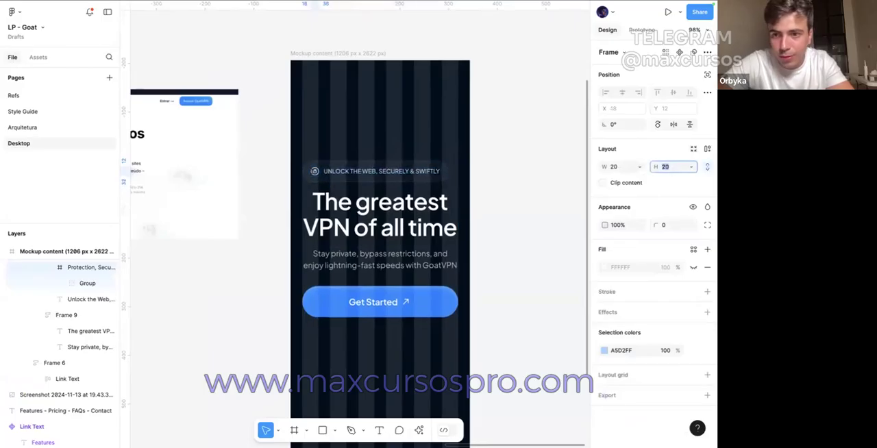
Step: Reduce the badge text beside the lock icon to font size 10
{"action": "left_click", "coordinate": [433, 99]}
{"action": "left_click", "coordinate": [404, 177], "text": "super"}
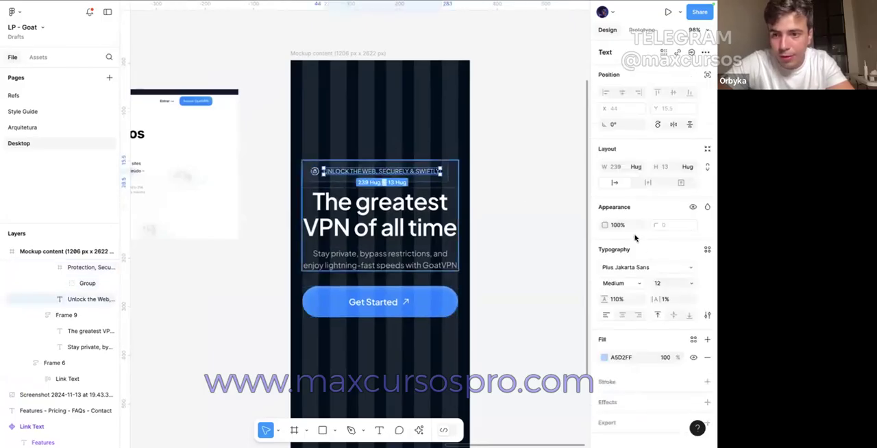
{"action": "left_click", "coordinate": [664, 284]}
{"action": "type", "text": "10"}
{"action": "key", "text": "Return"}
{"action": "left_click", "coordinate": [536, 255]}
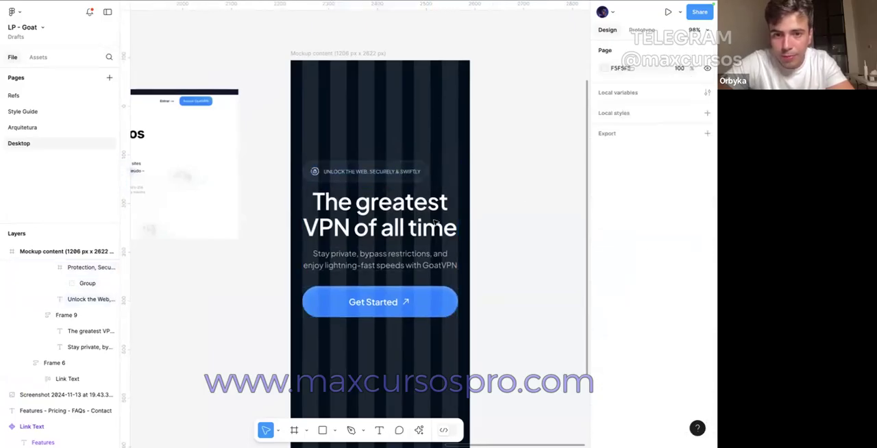
Step: Centre the contents of the badge and headline group horizontally, and hide the layout grids
{"action": "left_click", "coordinate": [363, 186]}
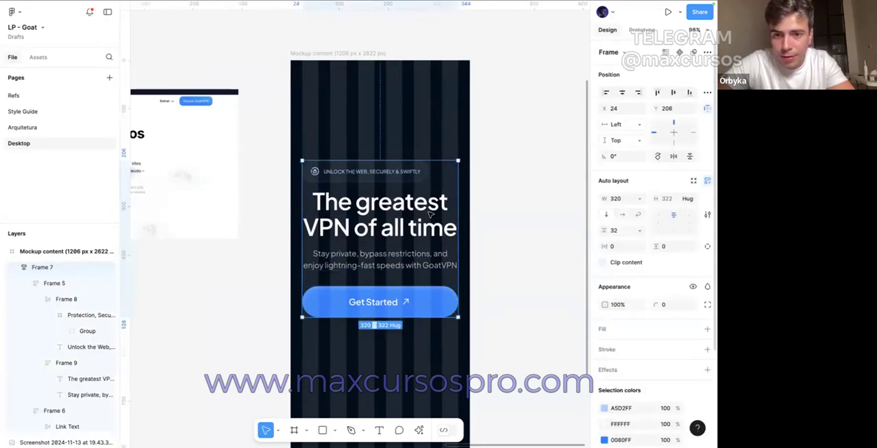
{"action": "left_click", "coordinate": [407, 183]}
{"action": "left_click", "coordinate": [671, 184]}
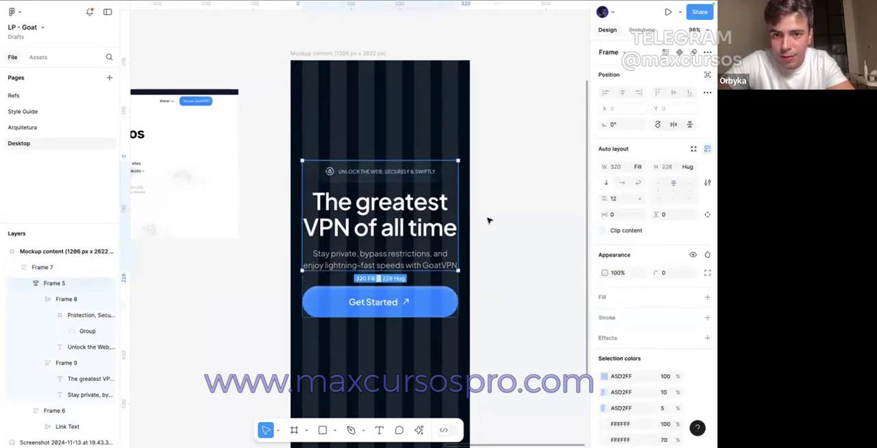
{"action": "left_click", "coordinate": [489, 221]}
{"action": "scroll", "coordinate": [526, 240], "scroll_direction": "down", "scroll_amount": 4}
{"action": "key", "text": "shift+g"}
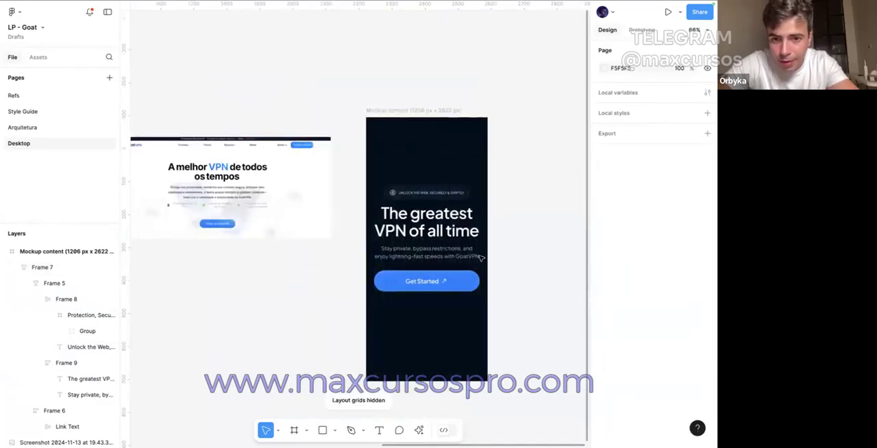
Step: Centre the whole hero content group horizontally in the mockup frame and move it down to Y 310
{"action": "left_click", "coordinate": [445, 209]}
{"action": "key", "text": "alt"}
{"action": "key", "text": "shift+Down"}
{"action": "key", "text": "shift+Down"}
{"action": "key", "text": "shift+Down"}
{"action": "key", "text": "shift+Down"}
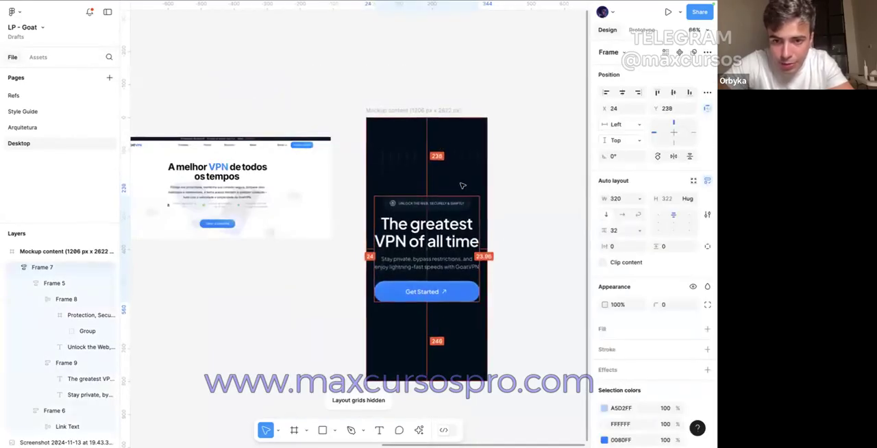
{"action": "key", "text": "shift+g"}
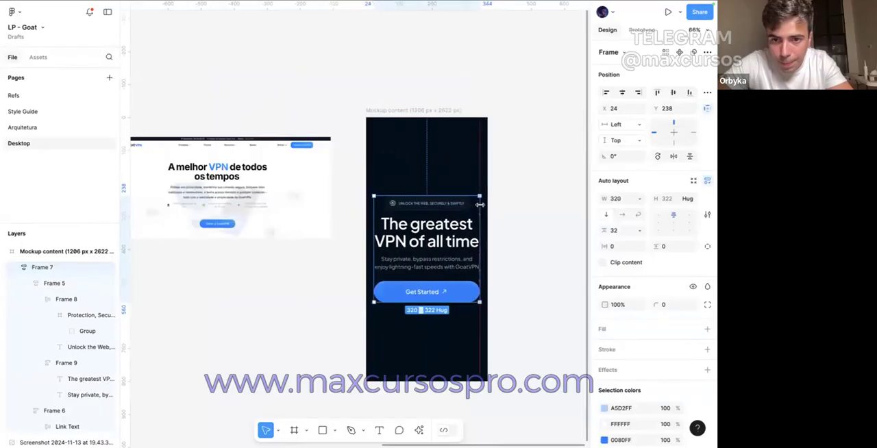
{"action": "key", "text": "alt"}
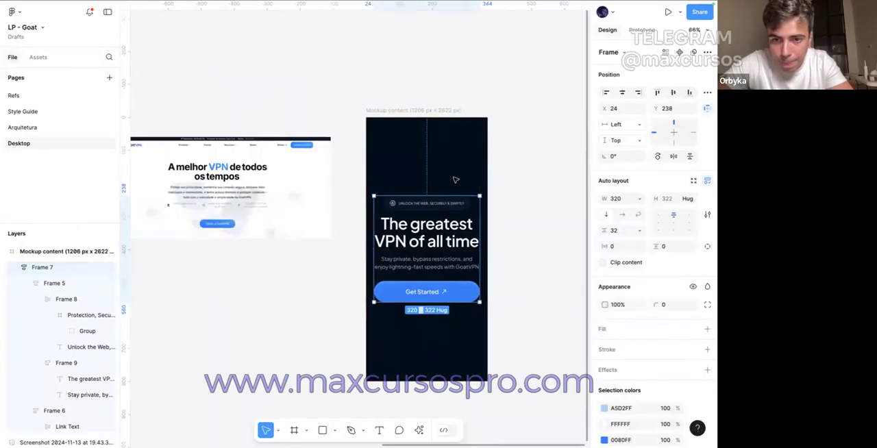
{"action": "key", "text": "alt+h"}
{"action": "key", "text": "shift+Down"}
{"action": "key", "text": "shift+Down"}
{"action": "key", "text": "shift+Down"}
{"action": "key", "text": "shift+Down"}
{"action": "key", "text": "shift+Down"}
{"action": "key", "text": "shift+Down"}
{"action": "key", "text": "shift+Down"}
{"action": "key", "text": "Down"}
{"action": "key", "text": "Down"}
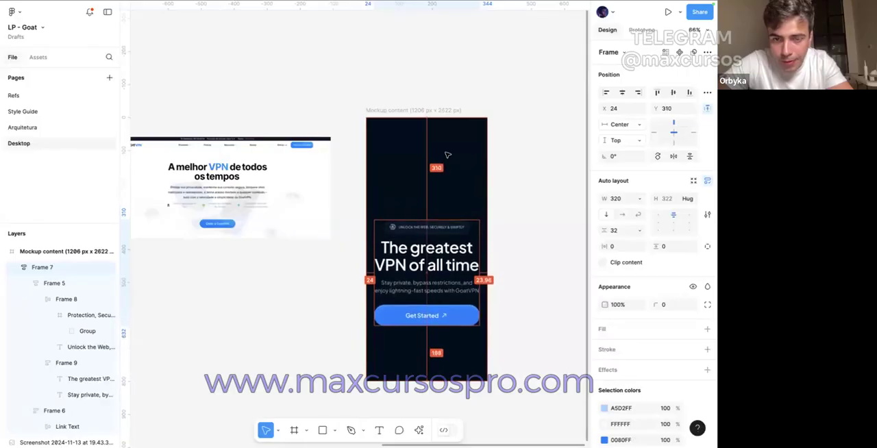
Step: Select the mockup frame, switch to Discord in a new browser tab and open the Midjourney Bot conversation
{"action": "left_click", "coordinate": [429, 110]}
{"action": "mouse_move", "coordinate": [415, 13]}
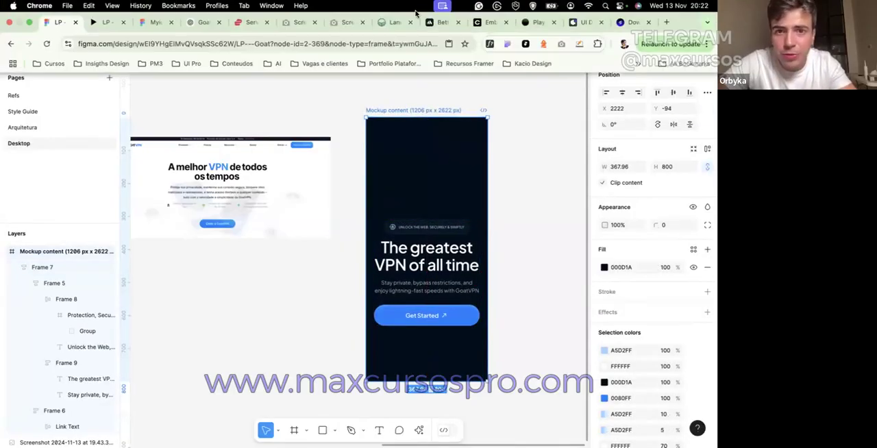
{"action": "left_click", "coordinate": [666, 13]}
{"action": "type", "text": "dis"}
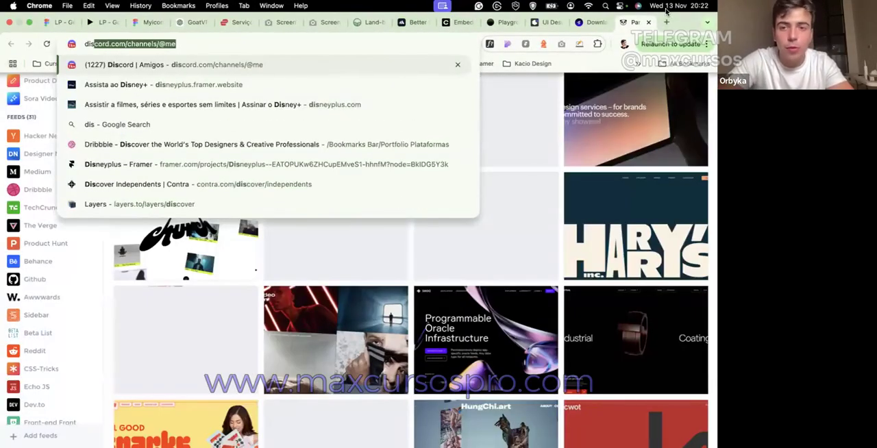
{"action": "key", "text": "Return"}
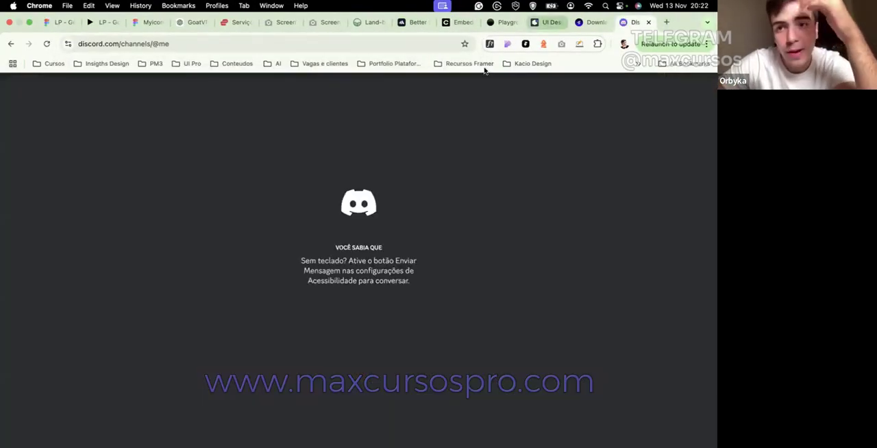
{"action": "key", "text": "ctrl+super+f"}
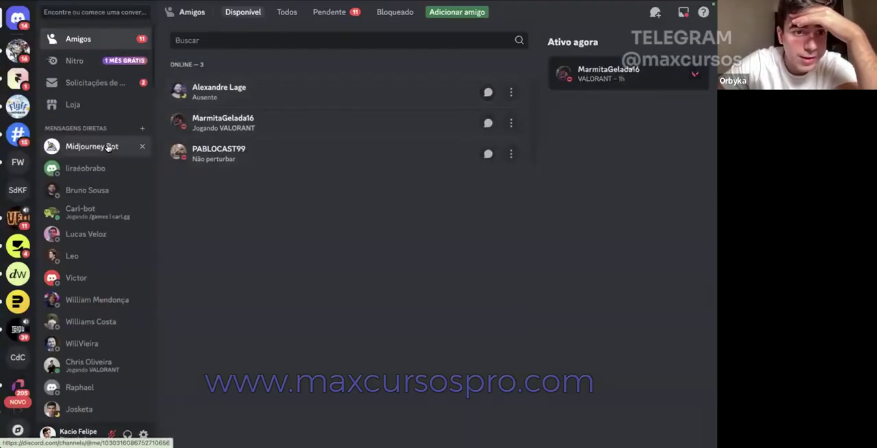
{"action": "left_click", "coordinate": [106, 146]}
Step: Look through the previously generated Midjourney images for a dark blue illustration that suits the mobile hero
{"action": "scroll", "coordinate": [284, 221], "scroll_direction": "up", "scroll_amount": 10}
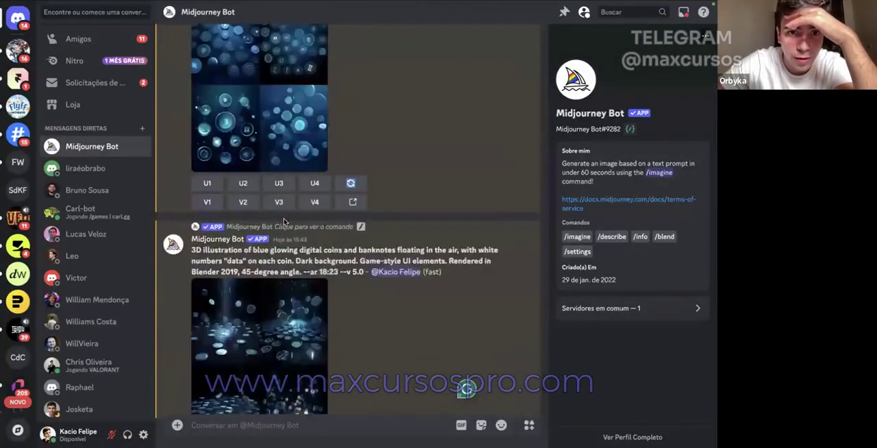
{"action": "scroll", "coordinate": [284, 221], "scroll_direction": "up", "scroll_amount": 10}
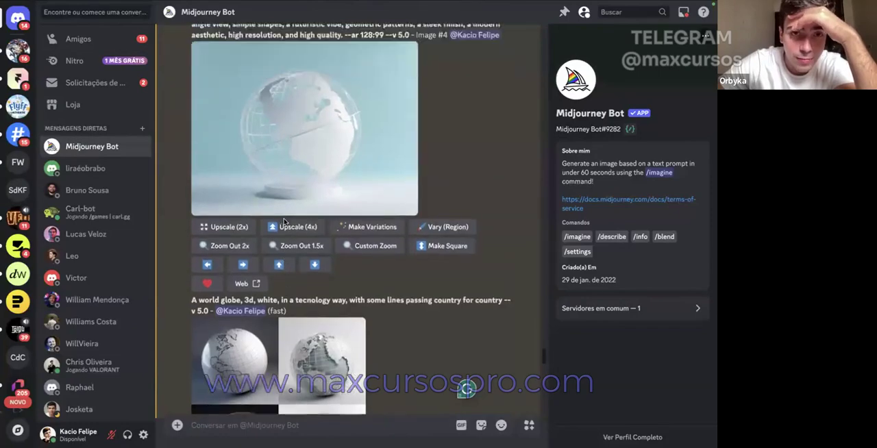
{"action": "scroll", "coordinate": [284, 221], "scroll_direction": "up", "scroll_amount": 10}
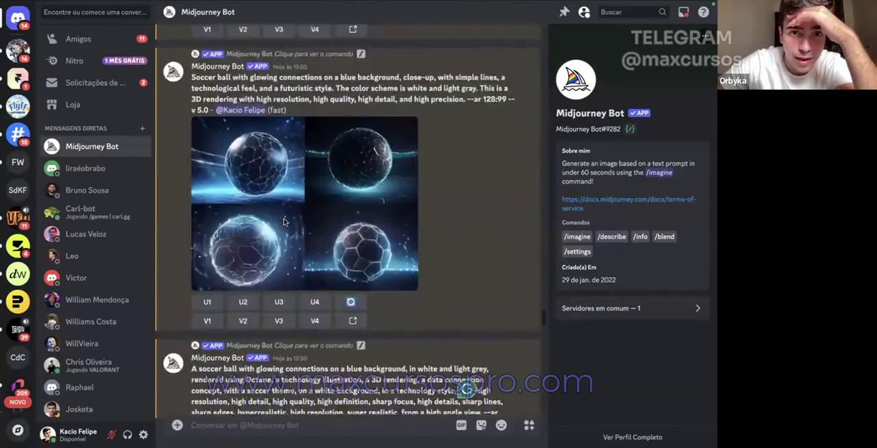
{"action": "scroll", "coordinate": [285, 221], "scroll_direction": "up", "scroll_amount": 5}
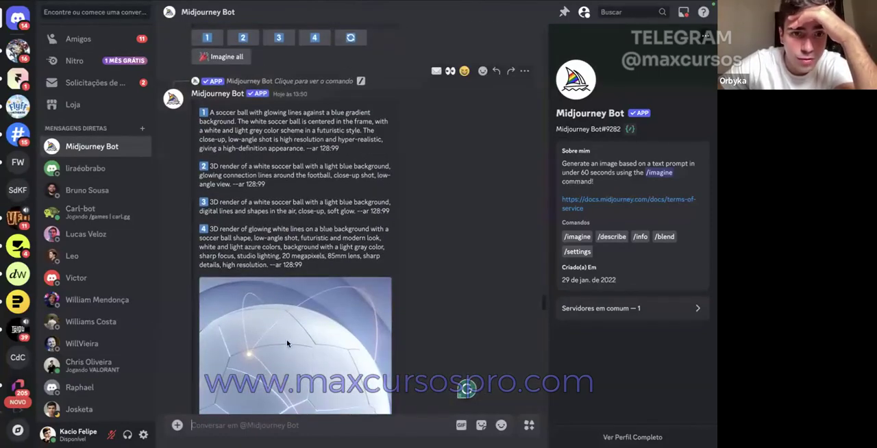
{"action": "scroll", "coordinate": [287, 339], "scroll_direction": "down", "scroll_amount": 1}
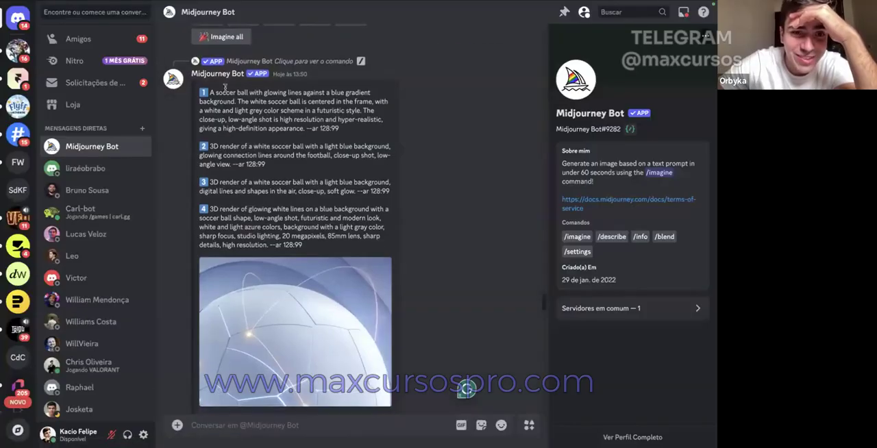
{"action": "scroll", "coordinate": [277, 257], "scroll_direction": "down", "scroll_amount": 2}
{"action": "scroll", "coordinate": [274, 251], "scroll_direction": "up", "scroll_amount": 3}
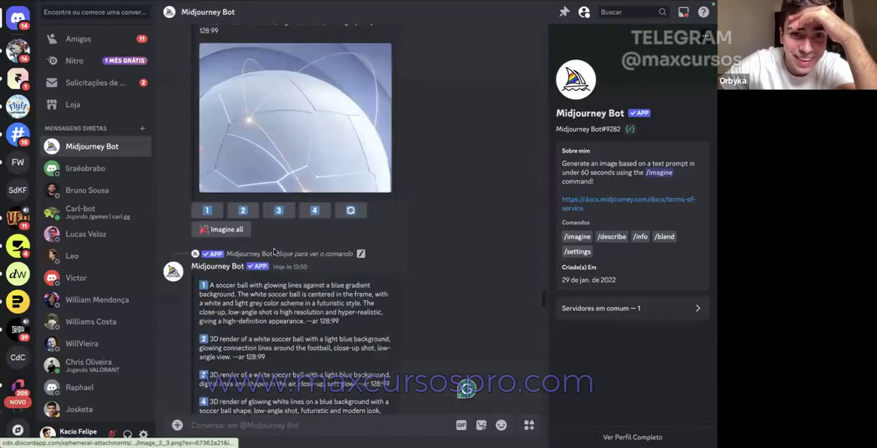
{"action": "scroll", "coordinate": [274, 250], "scroll_direction": "down", "scroll_amount": 10}
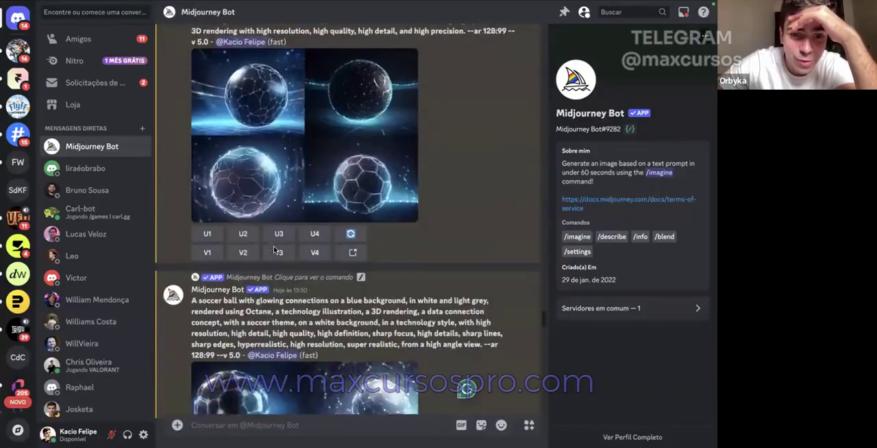
{"action": "scroll", "coordinate": [274, 250], "scroll_direction": "down", "scroll_amount": 10}
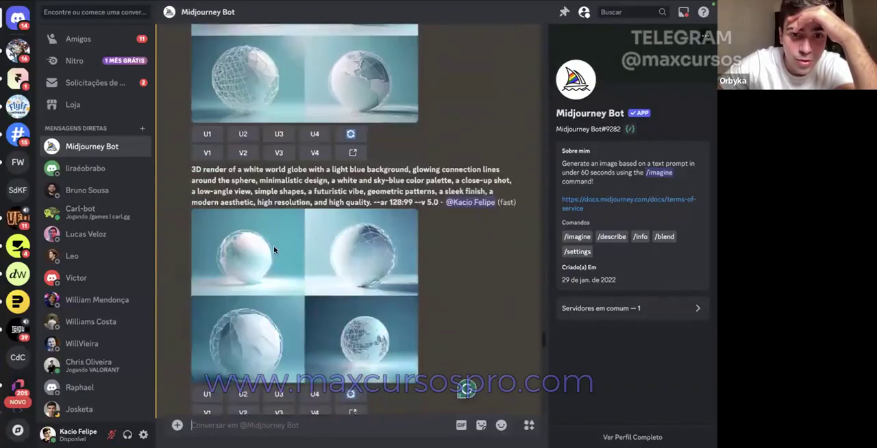
{"action": "scroll", "coordinate": [274, 249], "scroll_direction": "down", "scroll_amount": 10}
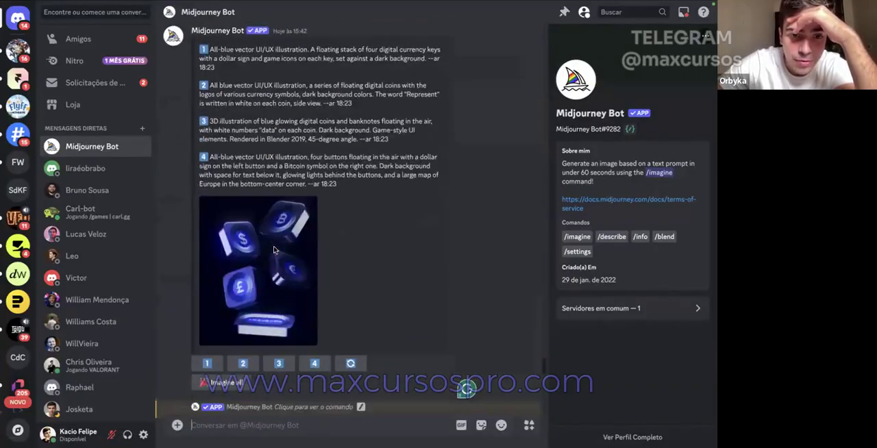
{"action": "scroll", "coordinate": [274, 250], "scroll_direction": "down", "scroll_amount": 2}
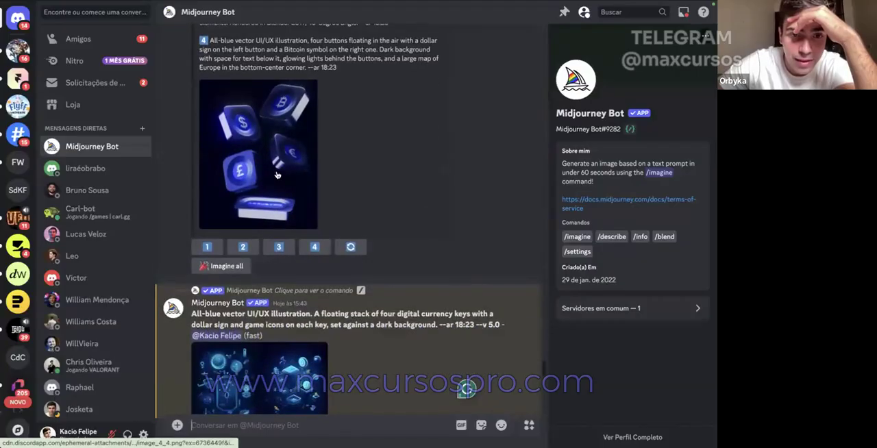
{"action": "scroll", "coordinate": [276, 172], "scroll_direction": "up", "scroll_amount": 3}
{"action": "scroll", "coordinate": [277, 172], "scroll_direction": "down", "scroll_amount": 5}
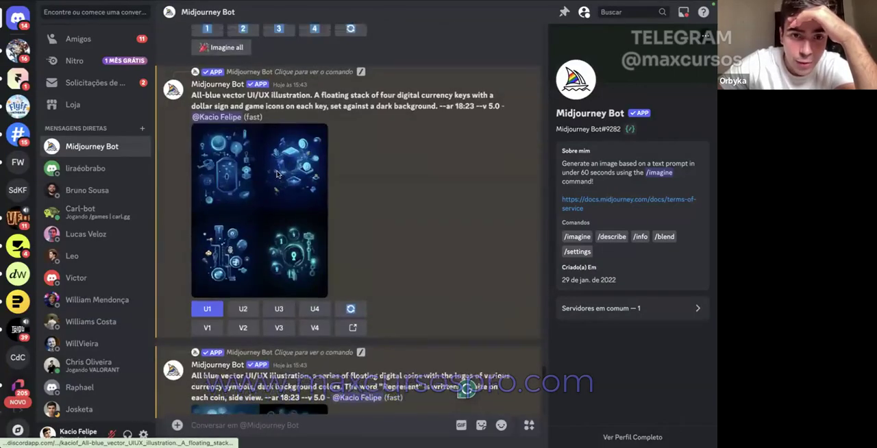
{"action": "scroll", "coordinate": [277, 174], "scroll_direction": "up", "scroll_amount": 6}
{"action": "scroll", "coordinate": [276, 174], "scroll_direction": "down", "scroll_amount": 10}
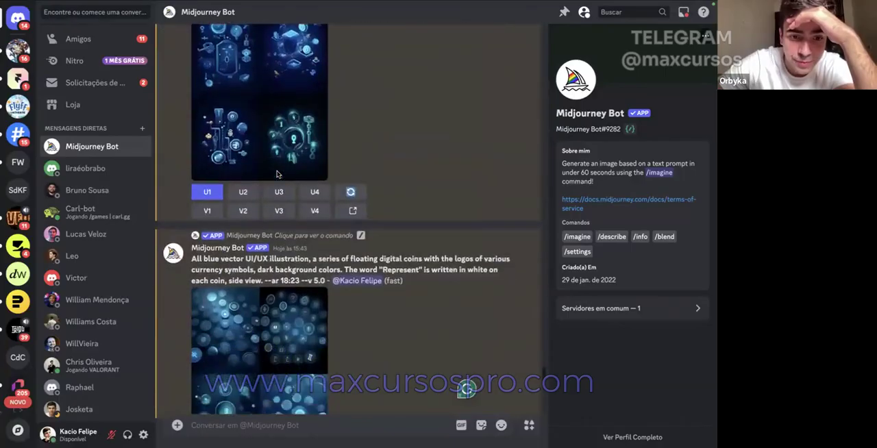
{"action": "scroll", "coordinate": [277, 174], "scroll_direction": "down", "scroll_amount": 5}
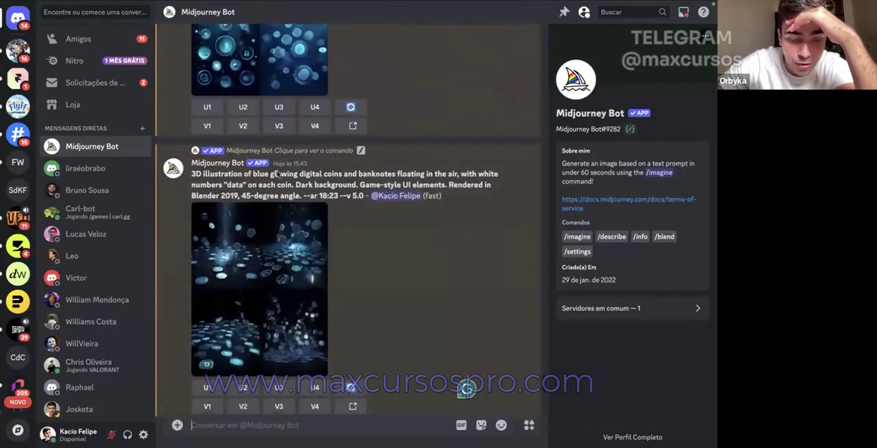
{"action": "scroll", "coordinate": [277, 174], "scroll_direction": "down", "scroll_amount": 1}
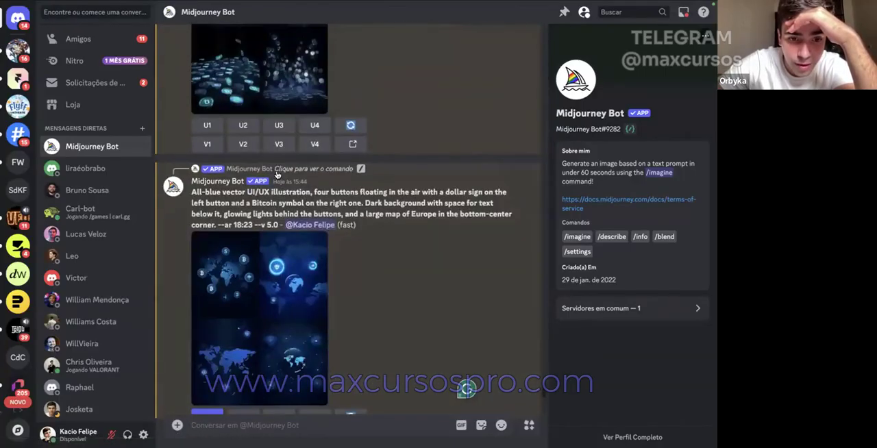
{"action": "scroll", "coordinate": [276, 174], "scroll_direction": "down", "scroll_amount": 1}
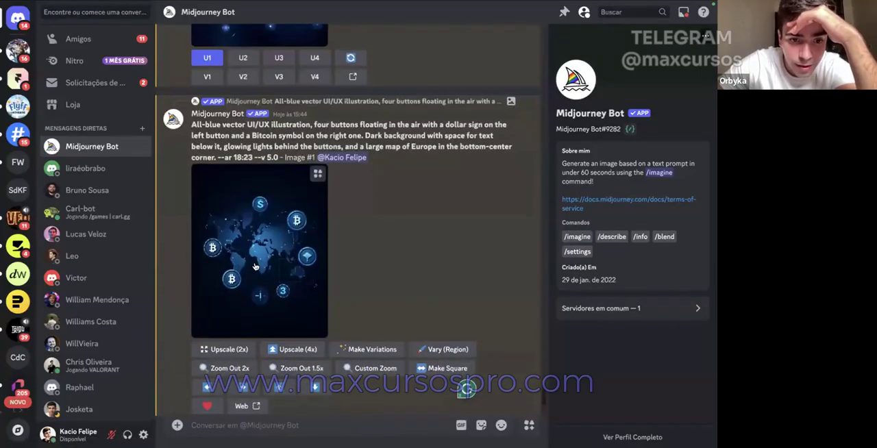
Step: Open the upscaled world map with floating crypto coins at full size in the browser and copy the image
{"action": "left_click", "coordinate": [254, 266]}
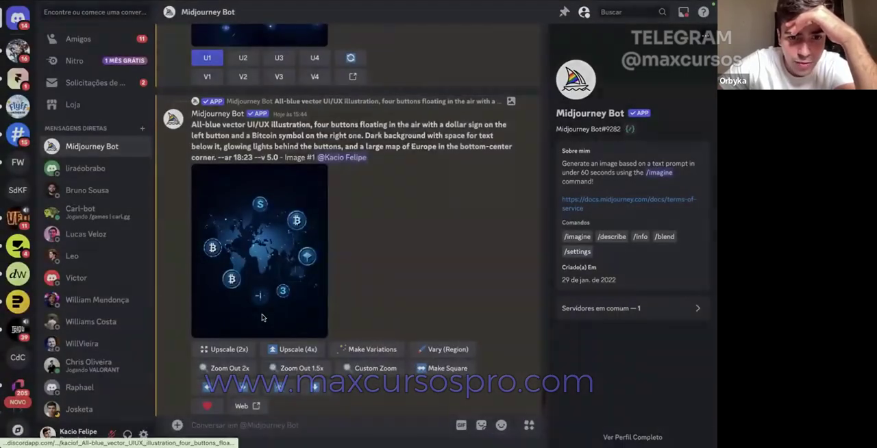
{"action": "left_click", "coordinate": [262, 315]}
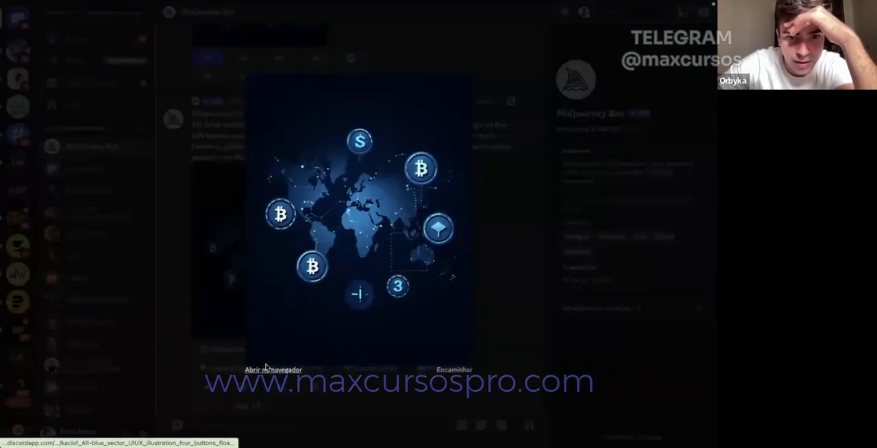
{"action": "left_click", "coordinate": [279, 274]}
{"action": "right_click", "coordinate": [291, 189]}
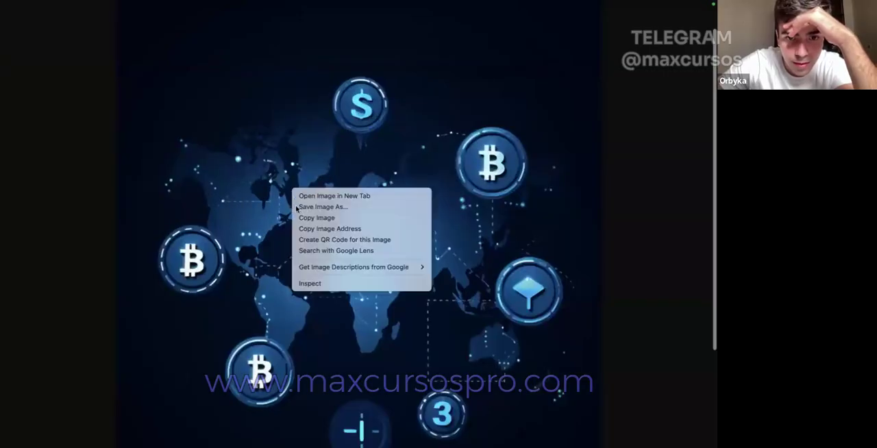
{"action": "left_click", "coordinate": [322, 217]}
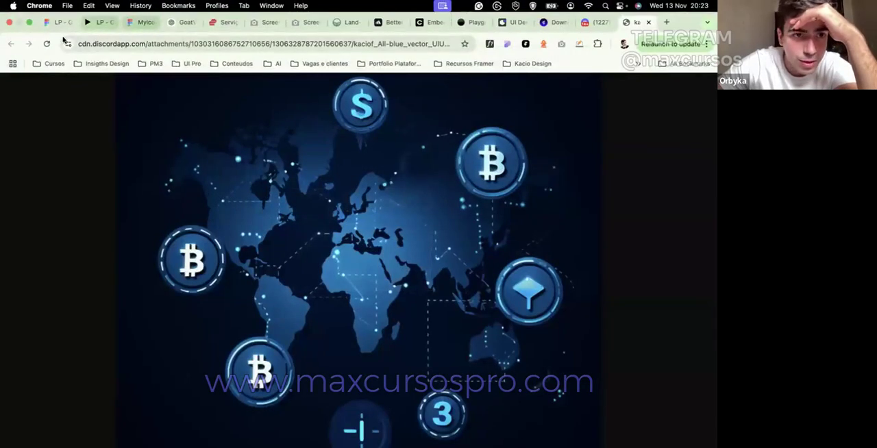
Step: Switch to the Figma file, paste the map image into the mockup frame and scale it down to 368 × 470
{"action": "left_click", "coordinate": [101, 23]}
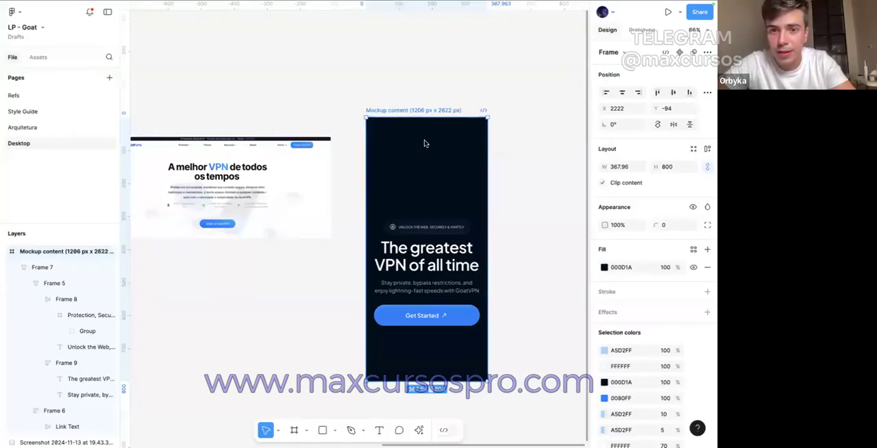
{"action": "key", "text": "ctrl+v"}
{"action": "left_click_drag", "start_coordinate": [353, 151], "coordinate": [367, 152]}
{"action": "scroll", "coordinate": [367, 152], "scroll_direction": "right", "scroll_amount": 3}
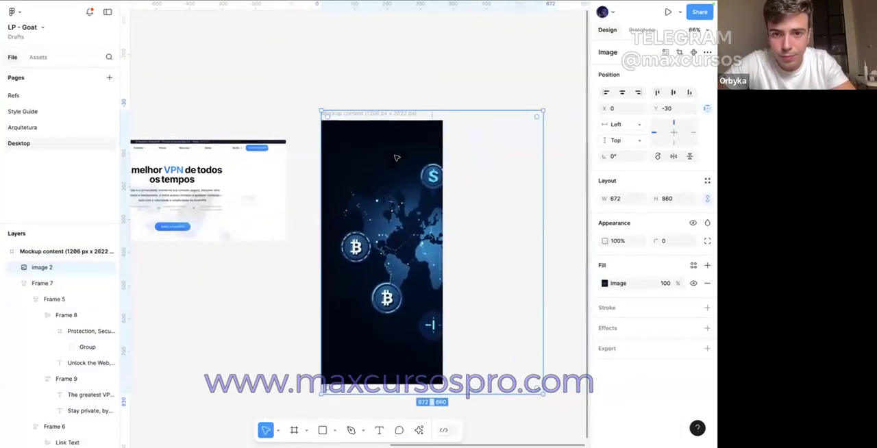
{"action": "left_click_drag", "start_coordinate": [428, 189], "coordinate": [383, 203]}
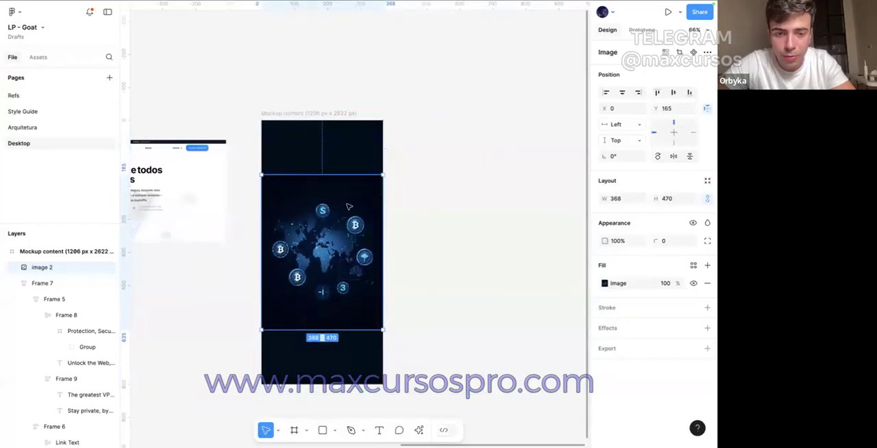
Step: Send the map image behind the hero content and move it up to about Y -70 in the mockup frame
{"action": "right_click", "coordinate": [351, 204]}
{"action": "left_click", "coordinate": [375, 214]}
{"action": "left_click_drag", "start_coordinate": [329, 223], "coordinate": [329, 148]}
{"action": "left_click", "coordinate": [330, 255]}
{"action": "left_click_drag", "start_coordinate": [330, 254], "coordinate": [314, 279]}
{"action": "left_click", "coordinate": [317, 218]}
{"action": "scroll", "coordinate": [317, 274], "scroll_direction": "up", "scroll_amount": 2}
{"action": "left_click", "coordinate": [314, 270], "text": "shift"}
{"action": "key", "text": "ctrl+z"}
{"action": "key", "text": "ctrl+z"}
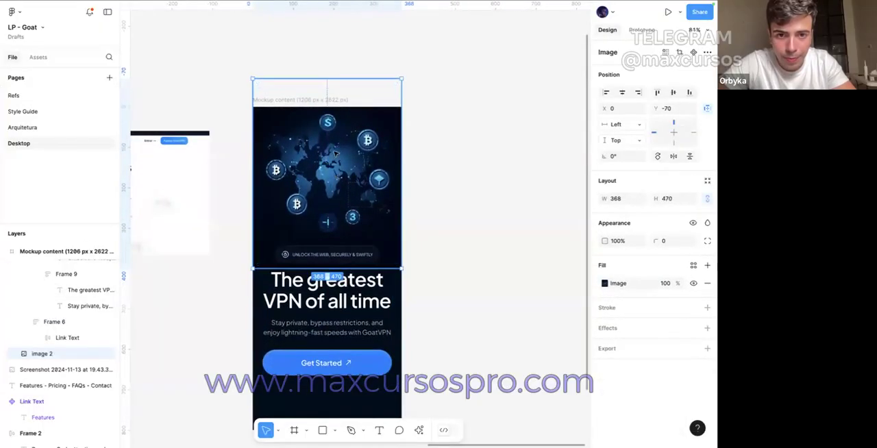
Step: Enlarge the map image proportionally to about 394 × 504 and place it at X -13, Y -71
{"action": "left_click_drag", "start_coordinate": [332, 74], "coordinate": [332, 64]}
{"action": "left_click_drag", "start_coordinate": [335, 135], "coordinate": [336, 149]}
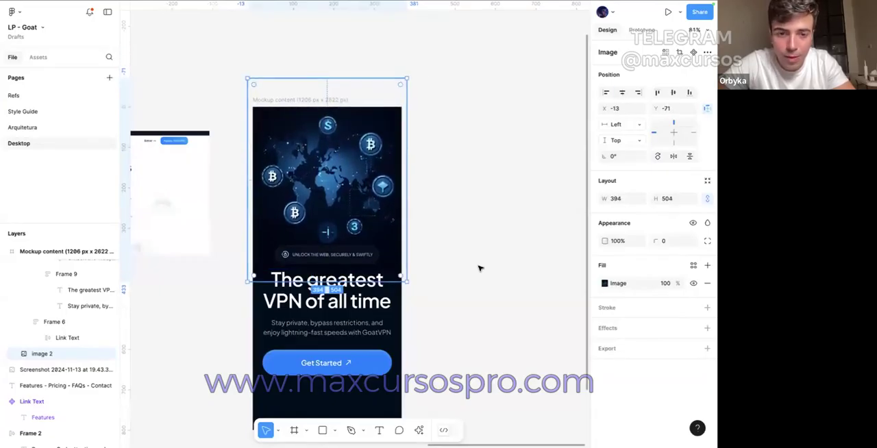
Step: Move the hero content frame with the headline and button down to Y 379 in the mockup frame
{"action": "left_click", "coordinate": [479, 268]}
{"action": "left_click", "coordinate": [360, 274]}
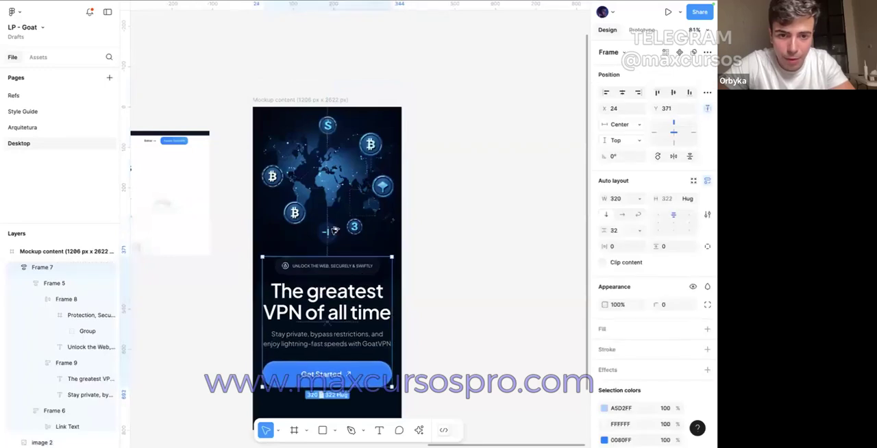
{"action": "key", "text": "alt"}
{"action": "key", "text": "Down"}
{"action": "key", "text": "Down"}
{"action": "key", "text": "Down"}
{"action": "key", "text": "Down"}
{"action": "key", "text": "Down"}
{"action": "key", "text": "Down"}
{"action": "key", "text": "Down"}
{"action": "key", "text": "Down"}
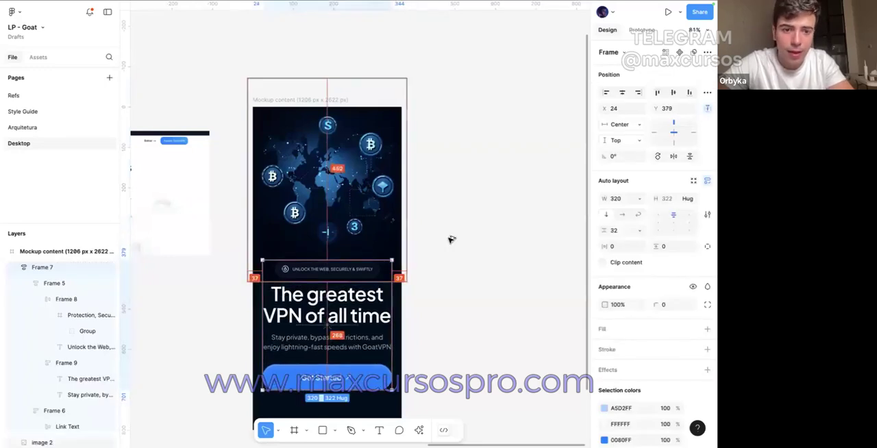
{"action": "scroll", "coordinate": [452, 239], "scroll_direction": "down", "scroll_amount": 3}
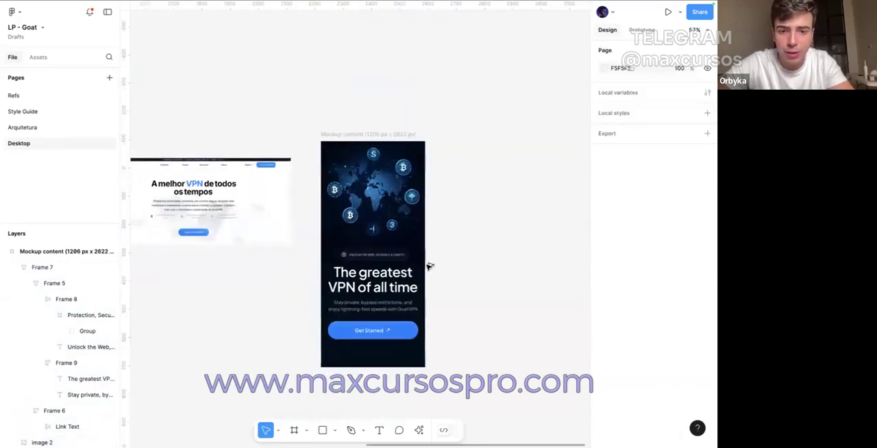
Step: Reduce the vertical padding of the Get Started button in the mobile mockup frame to 16
{"action": "left_click", "coordinate": [392, 315]}
{"action": "scroll", "coordinate": [513, 300], "scroll_direction": "up", "scroll_amount": 5}
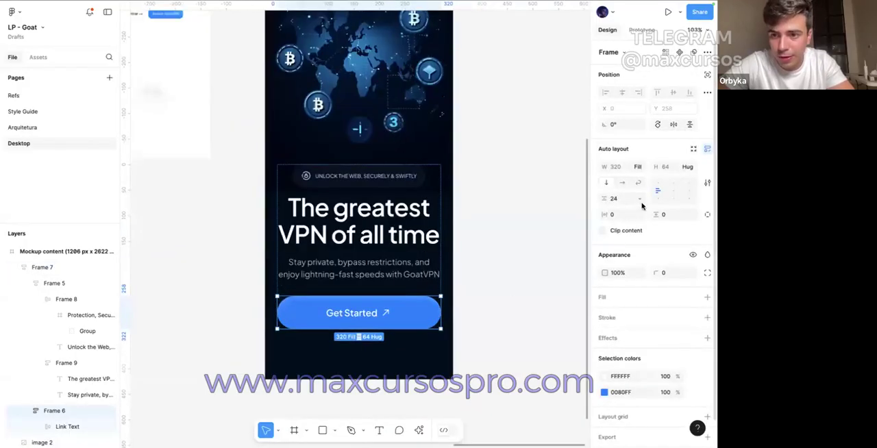
{"action": "double_click", "coordinate": [344, 312]}
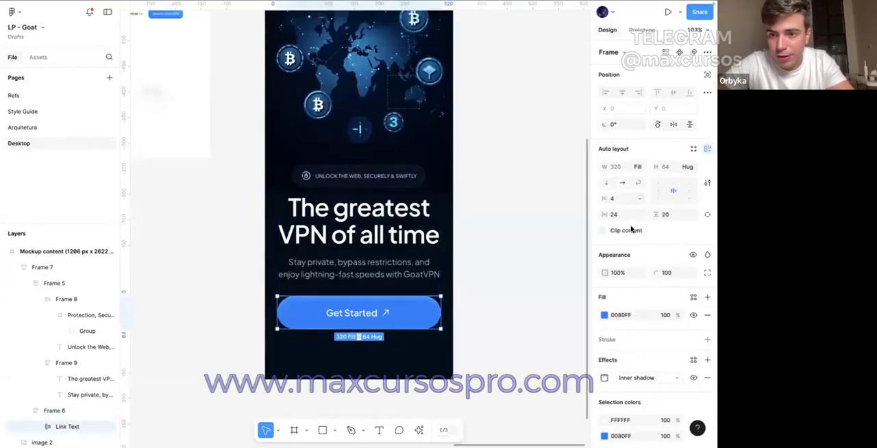
{"action": "left_click", "coordinate": [675, 213]}
{"action": "key", "text": "Down"}
{"action": "key", "text": "Down"}
{"action": "key", "text": "Down"}
{"action": "key", "text": "Down"}
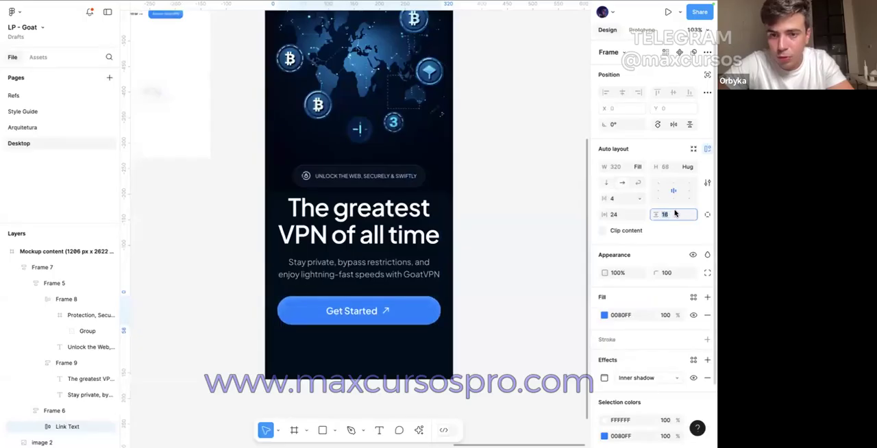
{"action": "left_click", "coordinate": [474, 286]}
{"action": "left_click", "coordinate": [373, 311], "text": "super"}
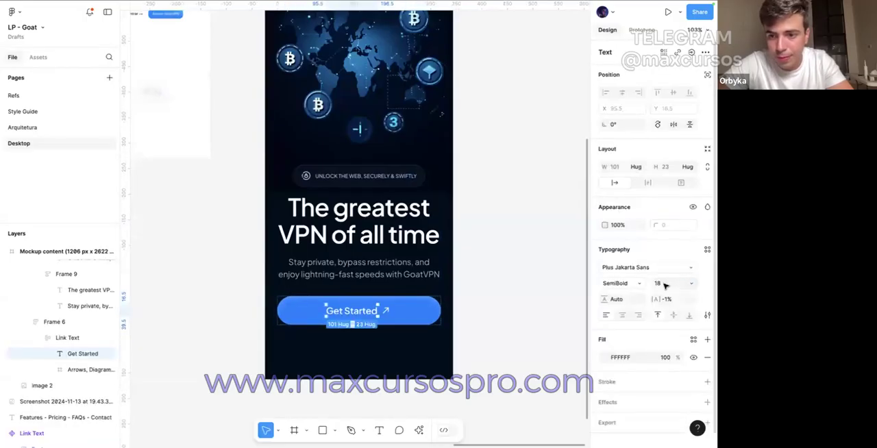
{"action": "left_click", "coordinate": [559, 287]}
{"action": "left_click", "coordinate": [413, 307]}
{"action": "double_click", "coordinate": [413, 308]}
{"action": "left_click", "coordinate": [473, 256]}
Step: Run the Mockup Plugin, open the iPhone 16 Pro mockup and load the Mockup content frame as its screen design
{"action": "scroll", "coordinate": [474, 255], "scroll_direction": "down", "scroll_amount": 5}
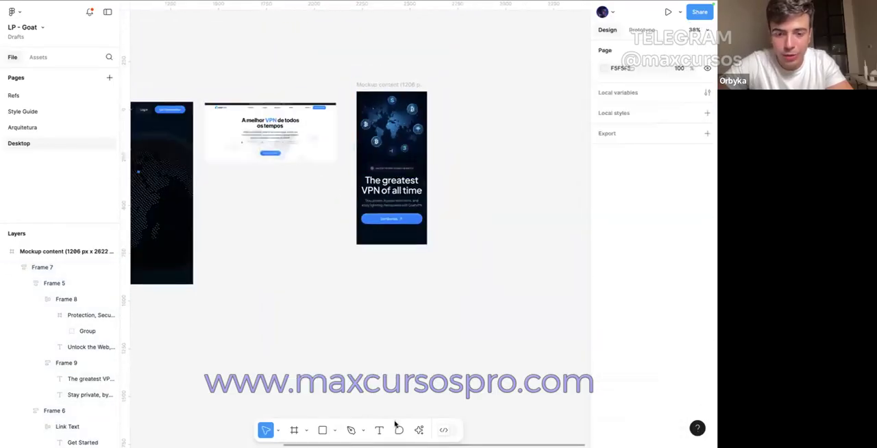
{"action": "left_click", "coordinate": [419, 429]}
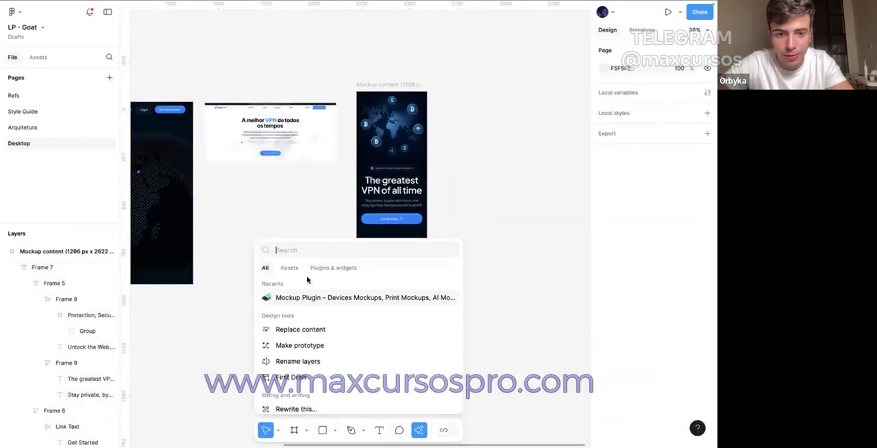
{"action": "left_click", "coordinate": [290, 297]}
{"action": "left_click", "coordinate": [176, 91]}
{"action": "left_click", "coordinate": [240, 159]}
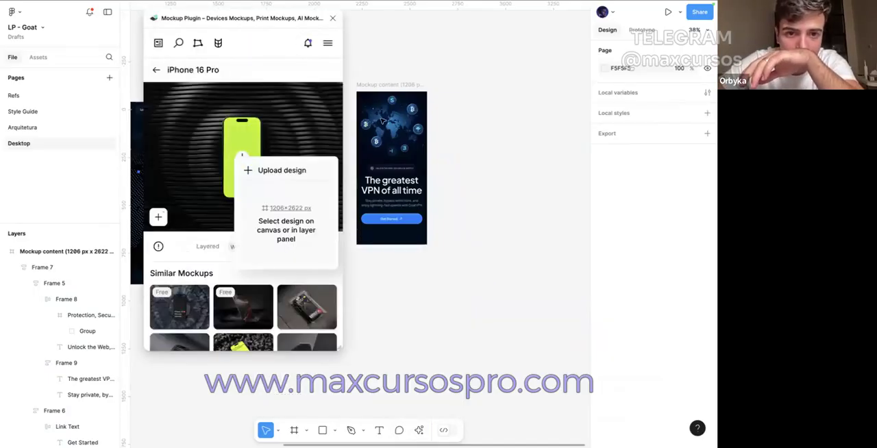
{"action": "left_click", "coordinate": [385, 85]}
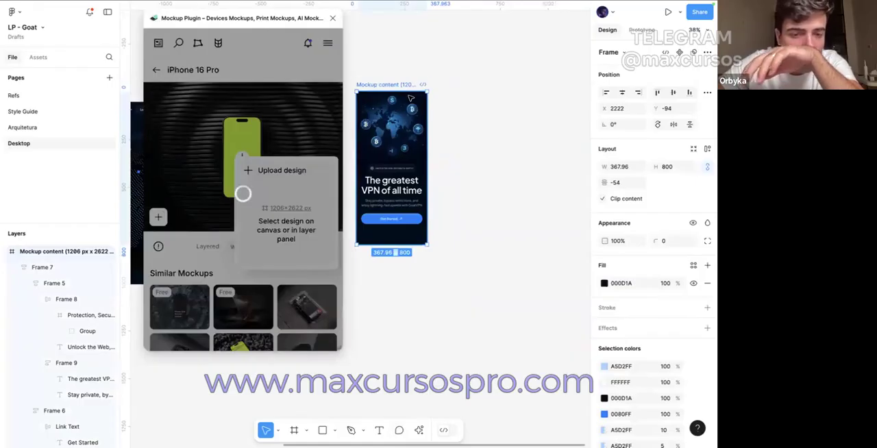
{"action": "left_click", "coordinate": [314, 337]}
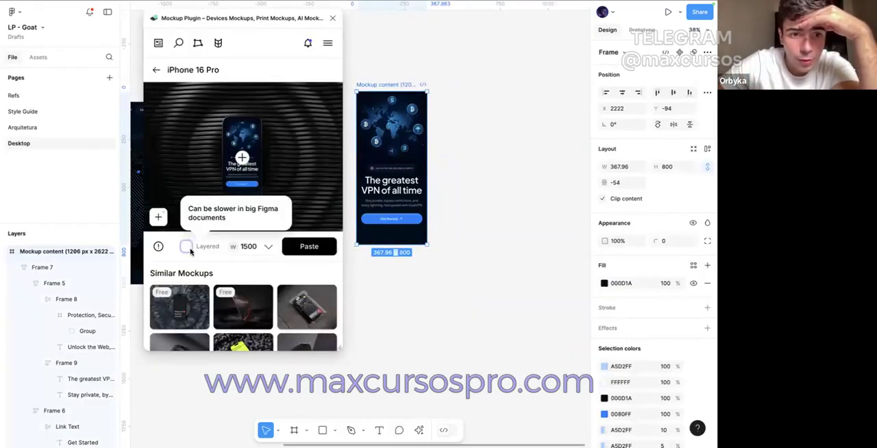
Step: Paste the iPhone 16 Pro mockup onto the canvas as a layered 1500-wide version and close the plugin
{"action": "left_click", "coordinate": [185, 248]}
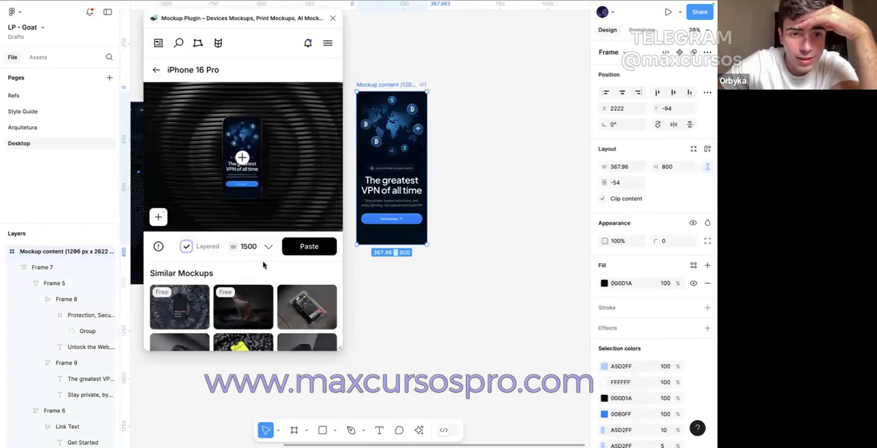
{"action": "left_click", "coordinate": [319, 252]}
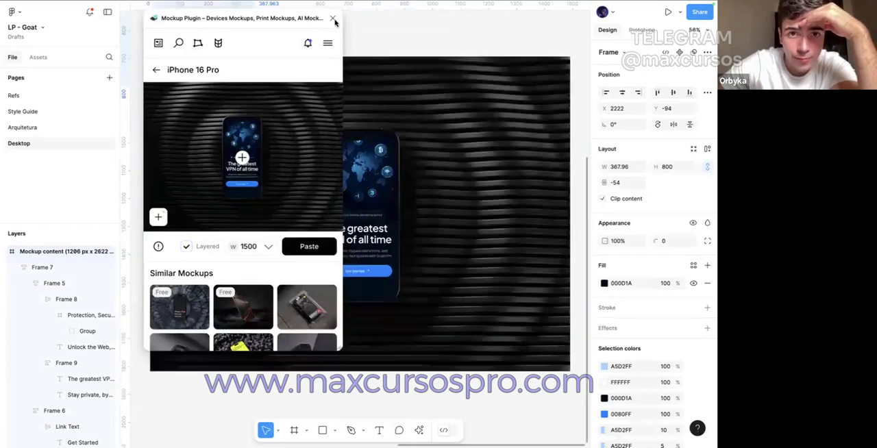
{"action": "left_click", "coordinate": [333, 19]}
Step: Move the iPhone 16 Pro mockup frame into the empty canvas area below the landing page frames
{"action": "scroll", "coordinate": [331, 120], "scroll_direction": "down", "scroll_amount": 5}
{"action": "left_click", "coordinate": [306, 239]}
{"action": "left_click_drag", "start_coordinate": [308, 186], "coordinate": [219, 252]}
{"action": "scroll", "coordinate": [206, 212], "scroll_direction": "left", "scroll_amount": 1}
{"action": "left_click", "coordinate": [207, 212]}
{"action": "scroll", "coordinate": [209, 211], "scroll_direction": "left", "scroll_amount": 2}
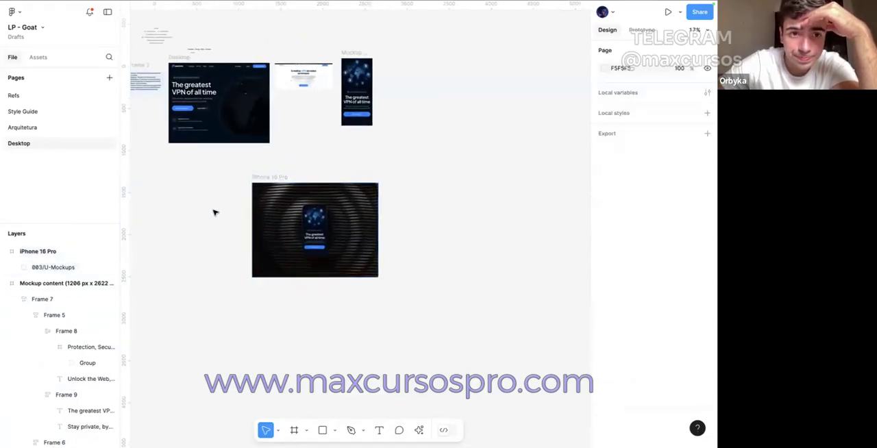
Step: Duplicate the Background image out of the iPhone 16 Pro mockup and place the copy beside it at X 2748, Y 1386
{"action": "double_click", "coordinate": [274, 202]}
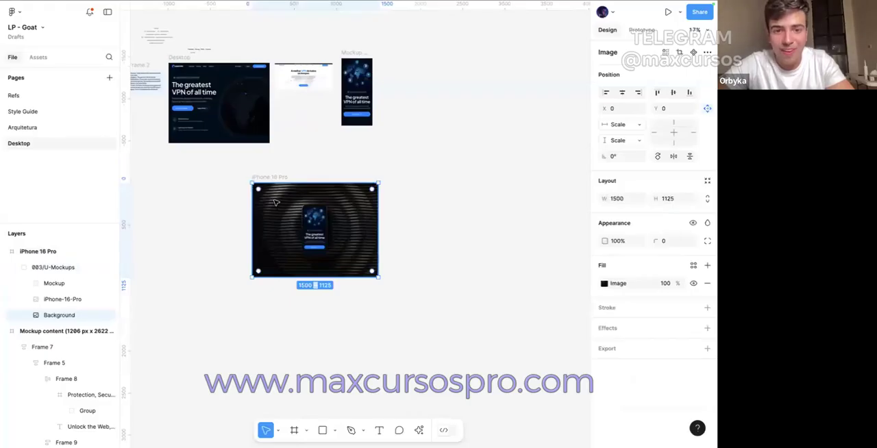
{"action": "scroll", "coordinate": [274, 202], "scroll_direction": "up", "scroll_amount": 5}
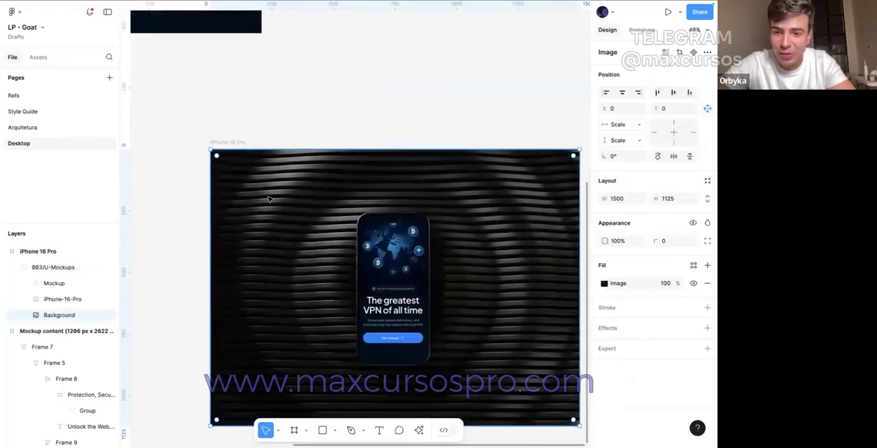
{"action": "scroll", "coordinate": [269, 199], "scroll_direction": "down", "scroll_amount": 5}
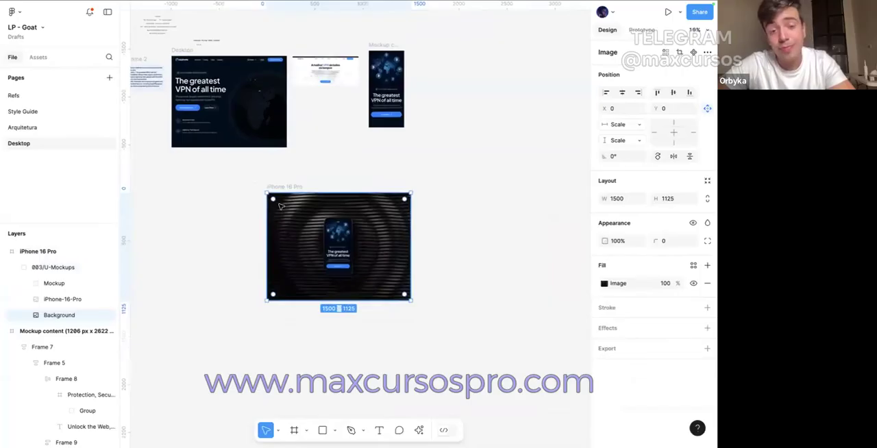
{"action": "left_click_drag", "start_coordinate": [293, 213], "coordinate": [447, 214]}
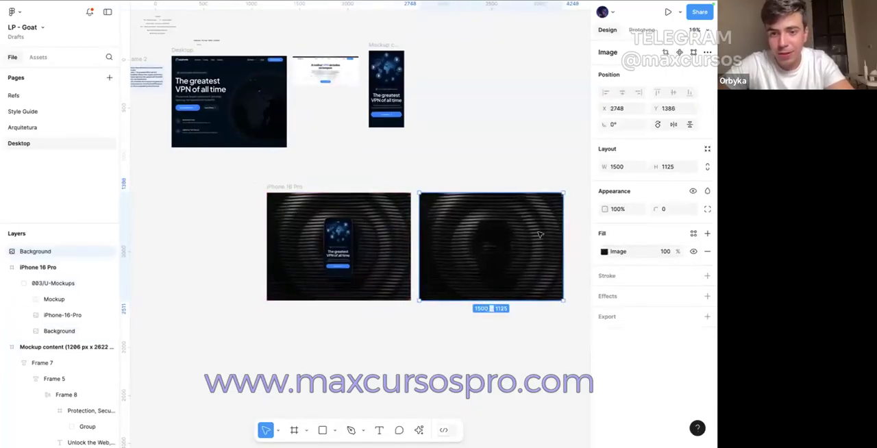
{"action": "scroll", "coordinate": [541, 234], "scroll_direction": "up", "scroll_amount": 3}
{"action": "scroll", "coordinate": [538, 234], "scroll_direction": "down", "scroll_amount": 2}
{"action": "scroll", "coordinate": [531, 234], "scroll_direction": "right", "scroll_amount": 1}
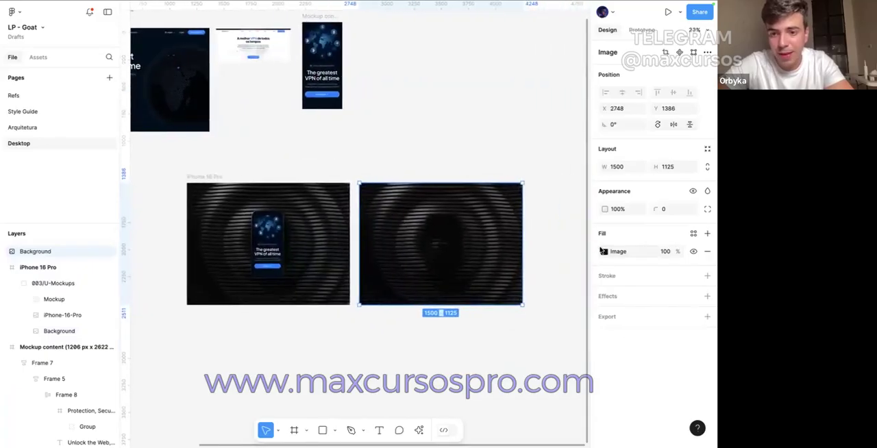
Step: Tint the background copy deep blue by strongly lowering temperature, slightly raising contrast, saturation, tint and highlights, and lowering shadows
{"action": "left_click", "coordinate": [604, 251]}
{"action": "left_click", "coordinate": [556, 348]}
{"action": "left_click_drag", "start_coordinate": [499, 346], "coordinate": [567, 351]}
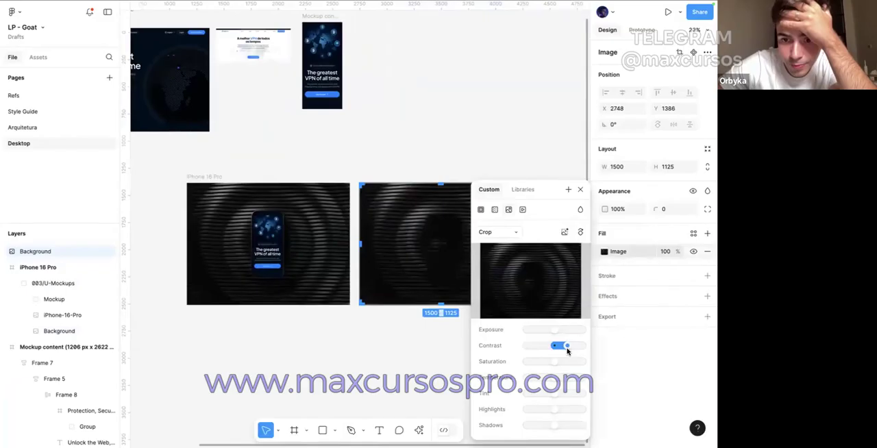
{"action": "scroll", "coordinate": [485, 334], "scroll_direction": "right", "scroll_amount": 2}
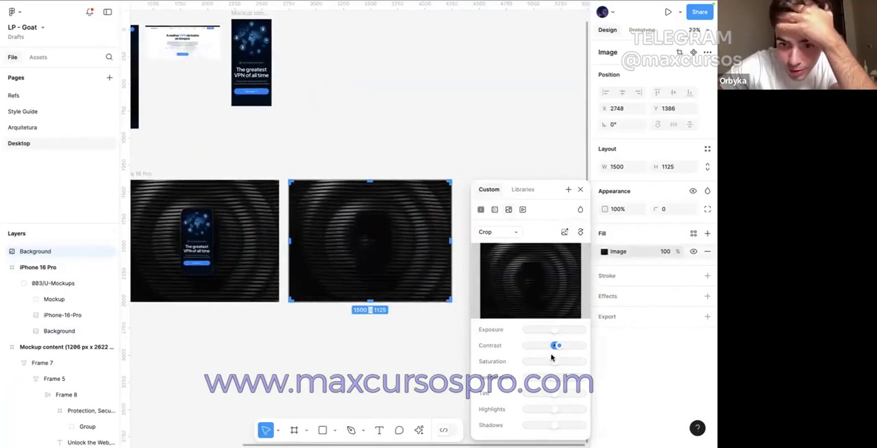
{"action": "left_click_drag", "start_coordinate": [507, 379], "coordinate": [566, 373]}
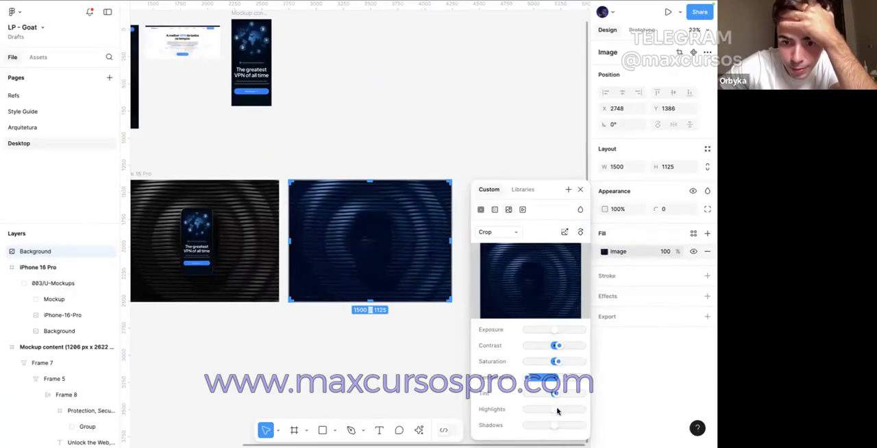
{"action": "left_click_drag", "start_coordinate": [579, 425], "coordinate": [536, 426]}
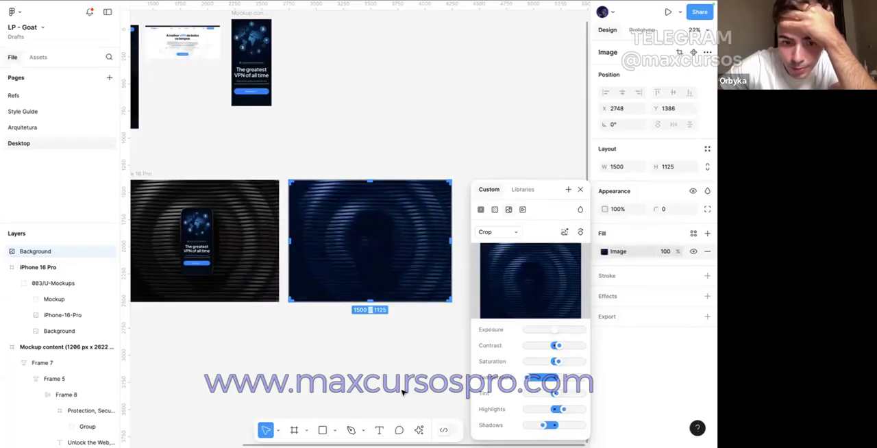
{"action": "left_click_drag", "start_coordinate": [498, 191], "coordinate": [498, 156]}
{"action": "mouse_move", "coordinate": [495, 243]}
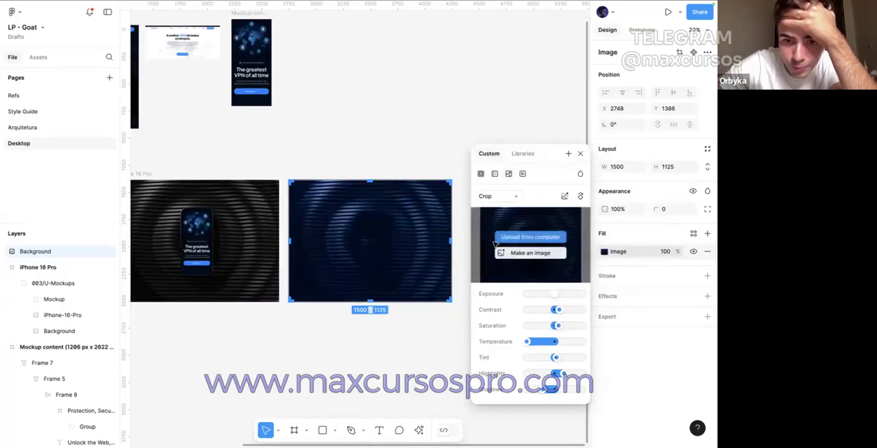
{"action": "left_click", "coordinate": [429, 167]}
Step: Draw a 1500 × 1125 rectangle over the blue background copy and fill it with 000D1A sampled from the Desktop hero
{"action": "scroll", "coordinate": [426, 179], "scroll_direction": "left", "scroll_amount": 1}
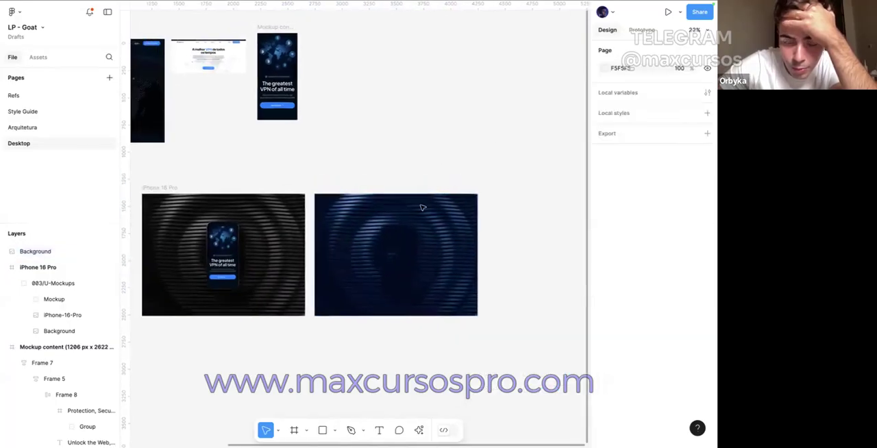
{"action": "left_click", "coordinate": [323, 429]}
{"action": "left_click_drag", "start_coordinate": [314, 194], "coordinate": [477, 315]}
{"action": "left_click", "coordinate": [604, 251]}
{"action": "left_click", "coordinate": [484, 334]}
{"action": "scroll", "coordinate": [308, 268], "scroll_direction": "up", "scroll_amount": 3}
{"action": "scroll", "coordinate": [308, 267], "scroll_direction": "left", "scroll_amount": 3}
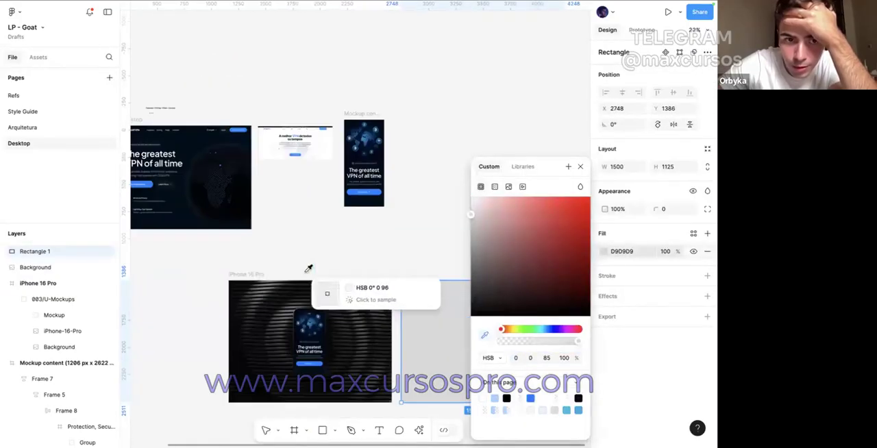
{"action": "left_click", "coordinate": [196, 136]}
Step: Open the blend mode options for the 000D1A rectangle and preview Lighten over the blue background copy
{"action": "left_click", "coordinate": [708, 190]}
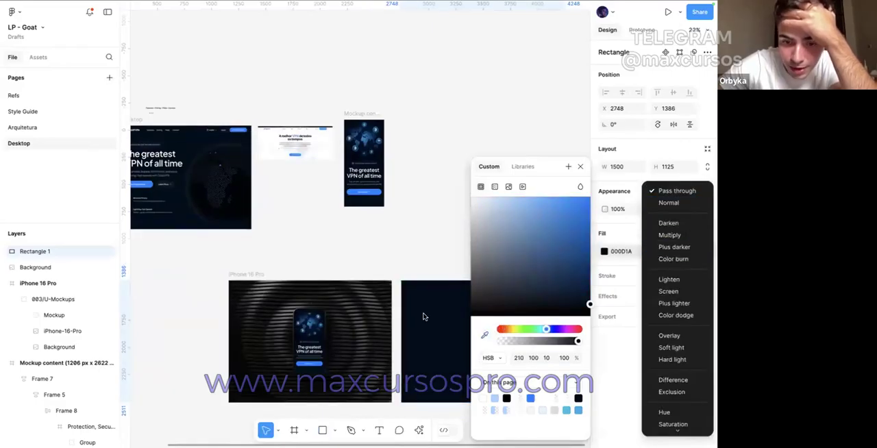
{"action": "left_click", "coordinate": [393, 278]}
{"action": "scroll", "coordinate": [394, 278], "scroll_direction": "right", "scroll_amount": 2}
{"action": "scroll", "coordinate": [394, 278], "scroll_direction": "down", "scroll_amount": 1}
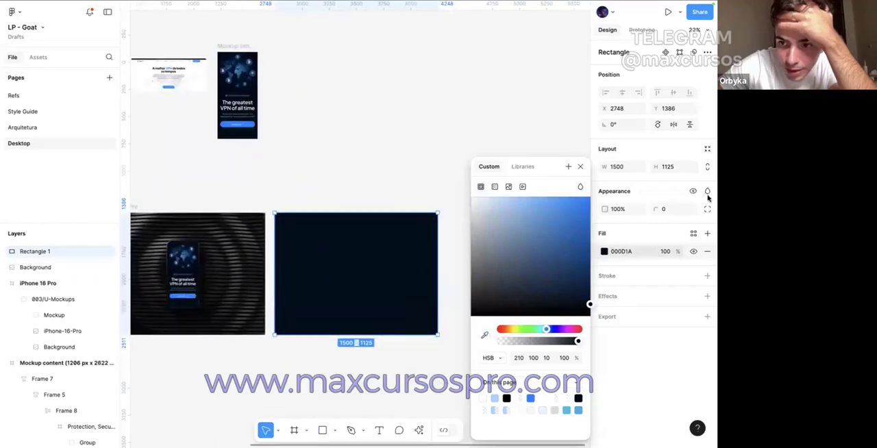
{"action": "left_click", "coordinate": [708, 193]}
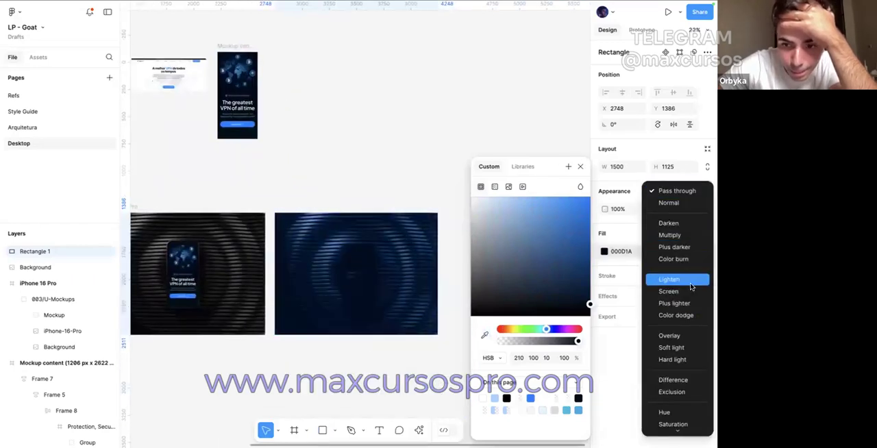
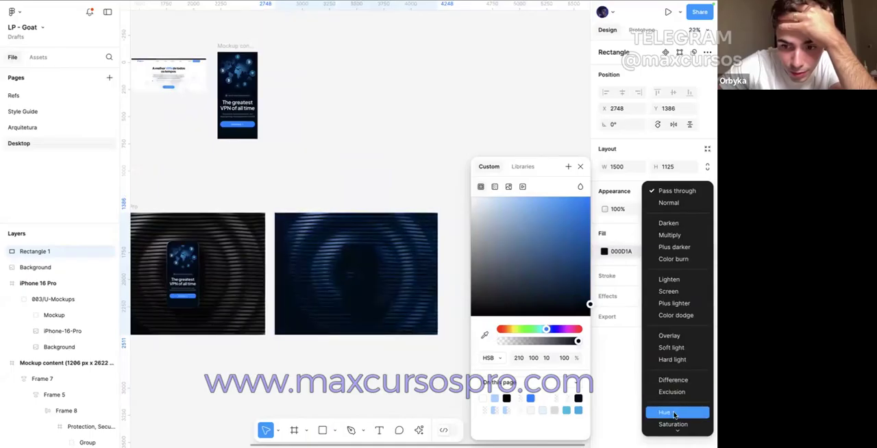
Step: Apply a blend mode to the dark blue rectangle over the ringed background image and cut both layers
{"action": "scroll", "coordinate": [674, 415], "scroll_direction": "down", "scroll_amount": 1}
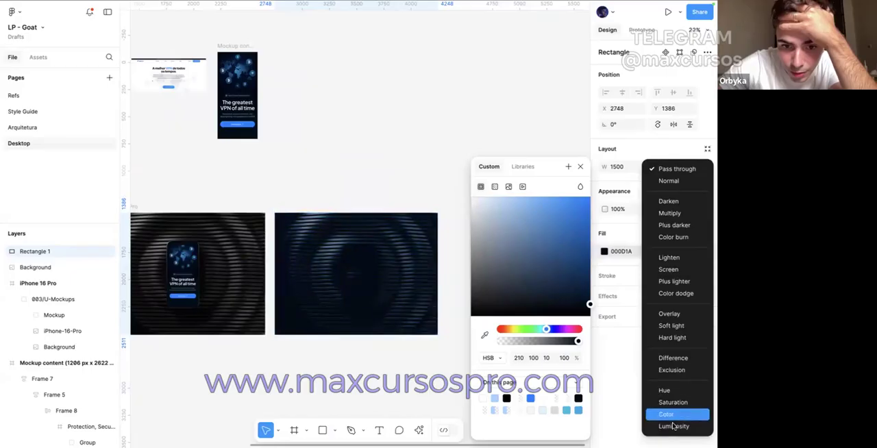
{"action": "left_click", "coordinate": [672, 357]}
{"action": "mouse_move", "coordinate": [376, 276]}
{"action": "left_mouse_down"}
{"action": "mouse_move", "coordinate": [415, 372]}
{"action": "mouse_move", "coordinate": [376, 276]}
{"action": "left_mouse_up"}
{"action": "scroll", "coordinate": [376, 276], "scroll_direction": "left", "scroll_amount": 2}
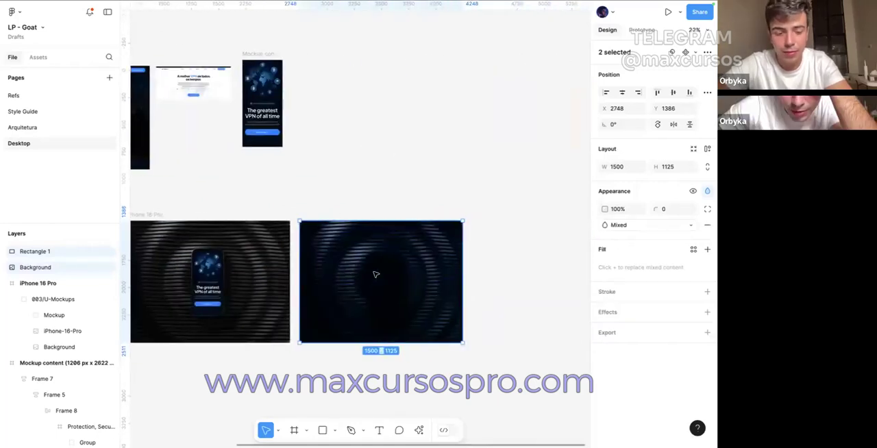
{"action": "key", "text": "Delete"}
{"action": "scroll", "coordinate": [332, 238], "scroll_direction": "left", "scroll_amount": 5}
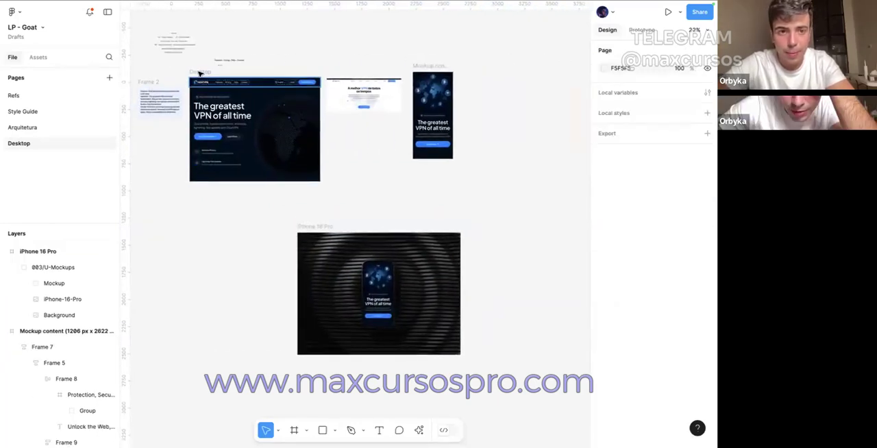
Step: Paste the rectangle and background image into the Desktop frame and send them to the back
{"action": "left_click", "coordinate": [200, 73]}
{"action": "key", "text": "ctrl+v"}
{"action": "scroll", "coordinate": [360, 146], "scroll_direction": "left", "scroll_amount": 3}
{"action": "right_click", "coordinate": [361, 147]}
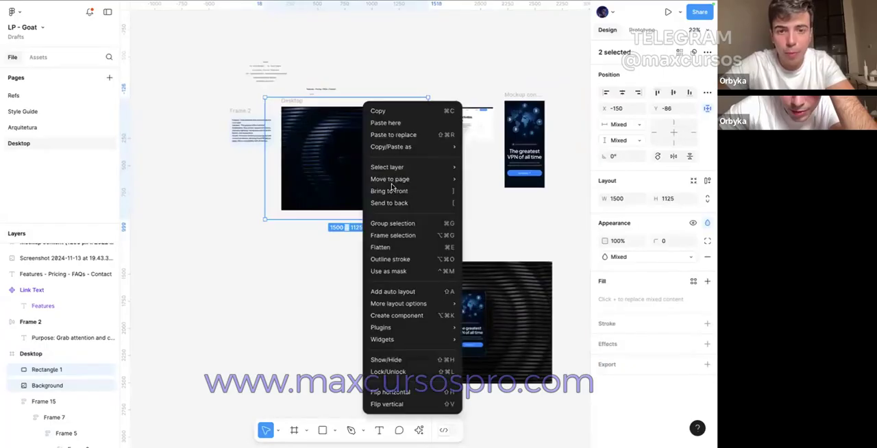
{"action": "left_click", "coordinate": [390, 204]}
{"action": "scroll", "coordinate": [306, 108], "scroll_direction": "up", "scroll_amount": 3}
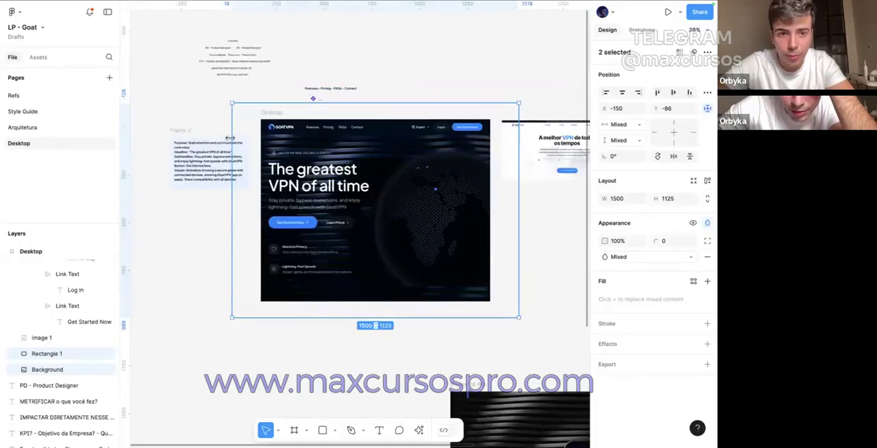
Step: Resize and reposition the two background layers to 1270 × 954 at X -35, Y 0 so they cover the Desktop frame
{"action": "left_click_drag", "start_coordinate": [246, 140], "coordinate": [262, 143]}
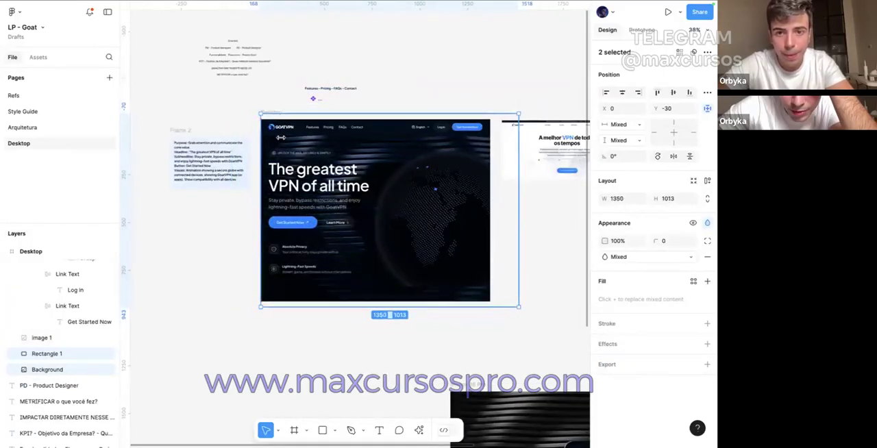
{"action": "left_click_drag", "start_coordinate": [503, 144], "coordinate": [488, 143]}
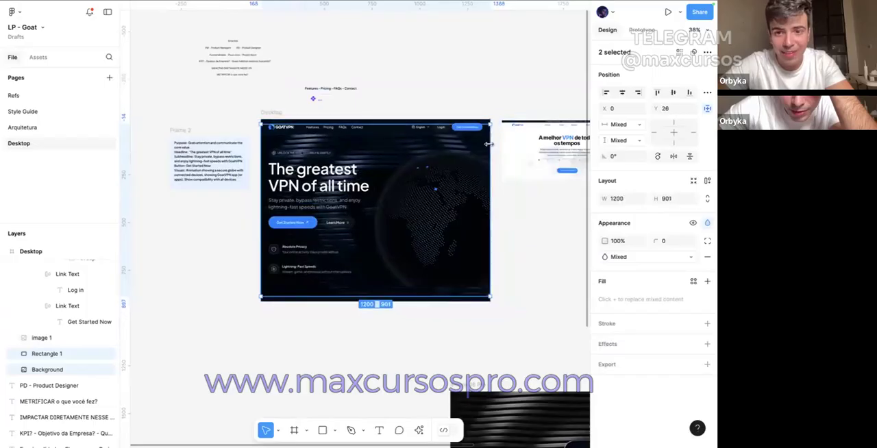
{"action": "left_click_drag", "start_coordinate": [323, 139], "coordinate": [324, 134]}
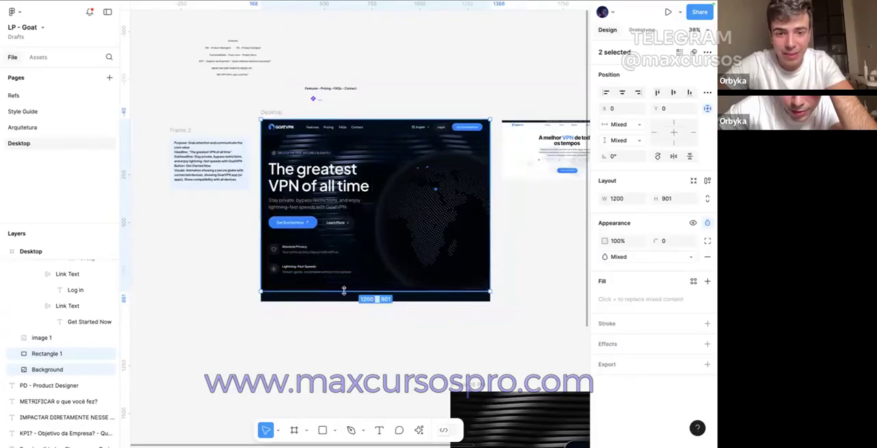
{"action": "left_click_drag", "start_coordinate": [345, 301], "coordinate": [346, 300]}
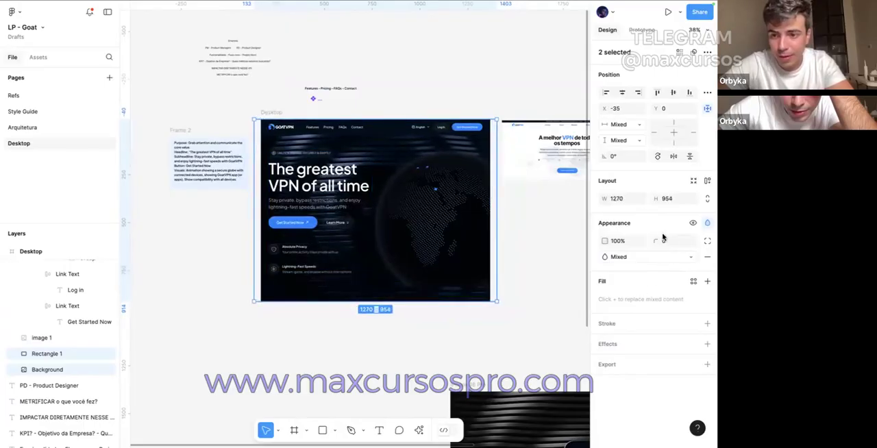
Step: Try opacities of 50%, 30% and 10% on the two background layers, and settle on 20%
{"action": "type", "text": "50"}
{"action": "key", "text": "Return"}
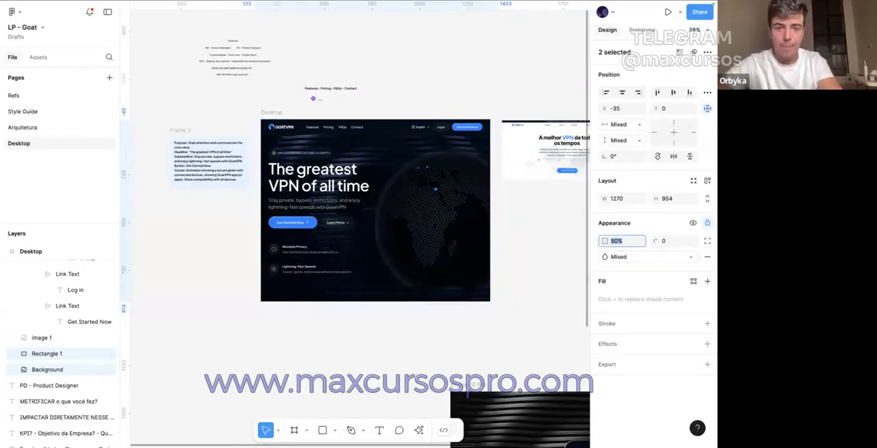
{"action": "scroll", "coordinate": [350, 189], "scroll_direction": "up", "scroll_amount": 5}
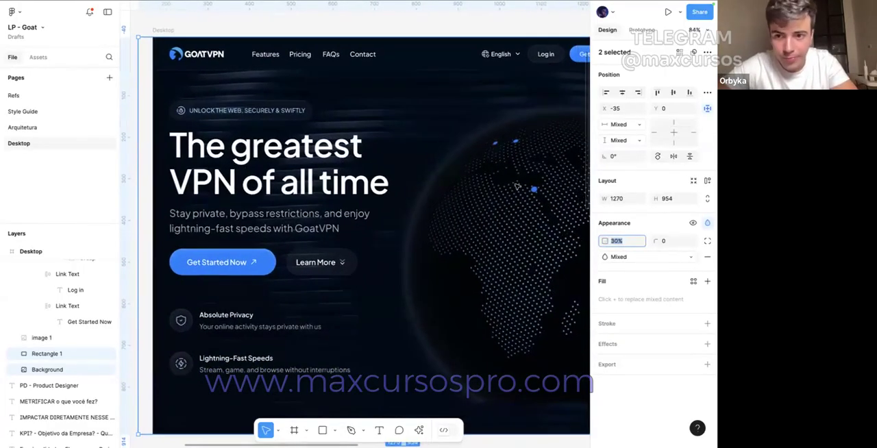
{"action": "type", "text": "10"}
{"action": "key", "text": "Return"}
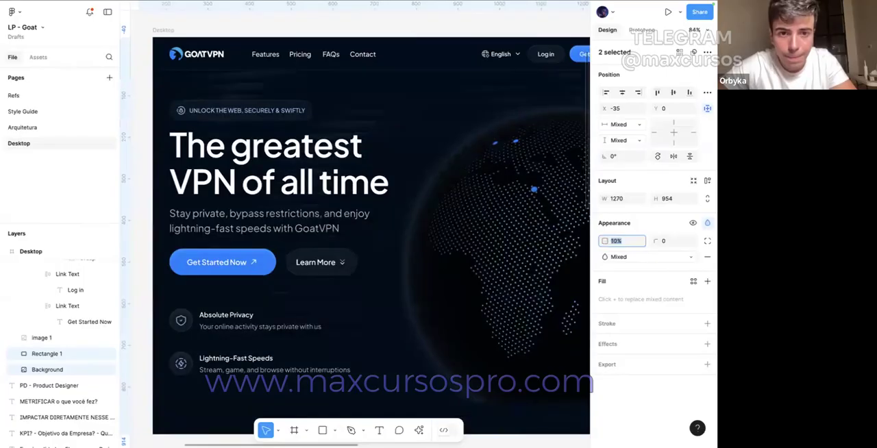
{"action": "type", "text": "20"}
{"action": "key", "text": "Return"}
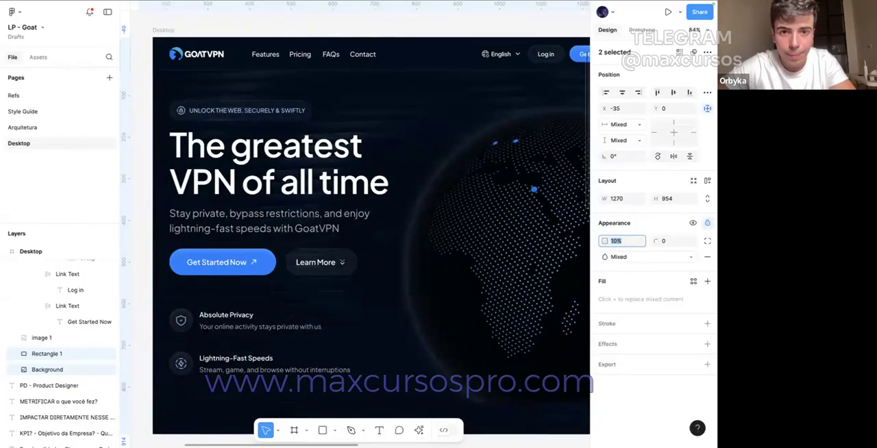
{"action": "scroll", "coordinate": [439, 299], "scroll_direction": "down", "scroll_amount": 3}
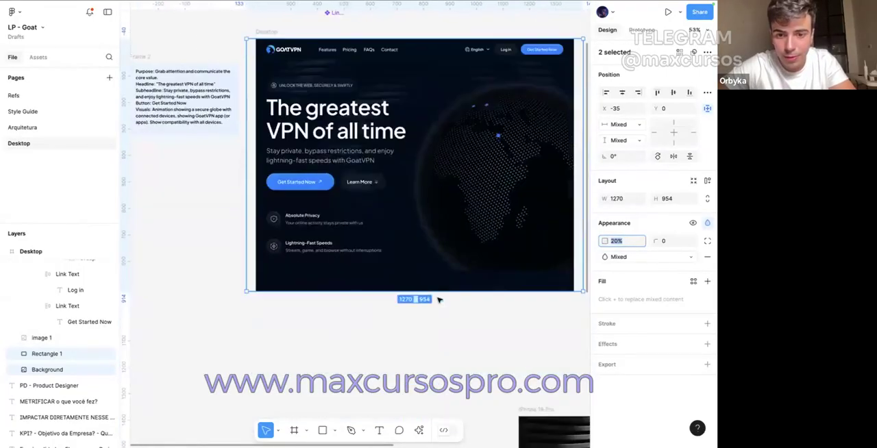
{"action": "mouse_move", "coordinate": [439, 292]}
{"action": "left_mouse_down"}
{"action": "mouse_move", "coordinate": [452, 338]}
{"action": "mouse_move", "coordinate": [457, 304]}
{"action": "mouse_move", "coordinate": [446, 293]}
{"action": "left_mouse_up"}
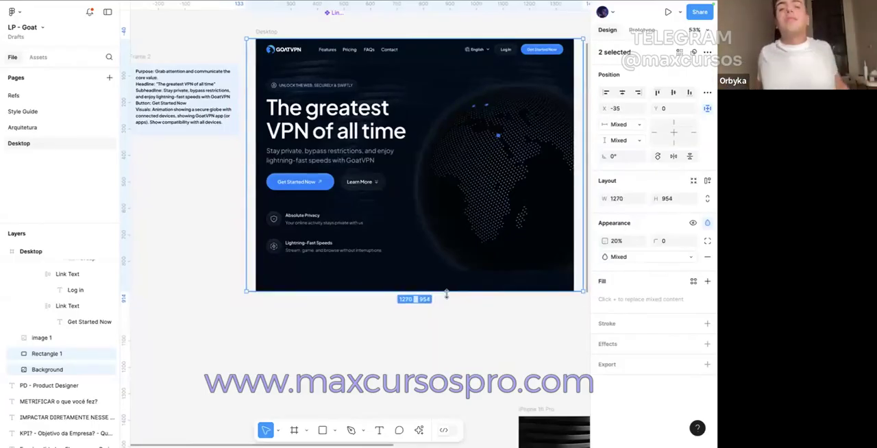
{"action": "left_click", "coordinate": [397, 344]}
Step: Take the phone mockup out of the iPhone 16 Pro frame, delete that frame with its background, and place the phone below the Desktop frame
{"action": "scroll", "coordinate": [401, 345], "scroll_direction": "right", "scroll_amount": 2}
{"action": "scroll", "coordinate": [417, 341], "scroll_direction": "right", "scroll_amount": 5}
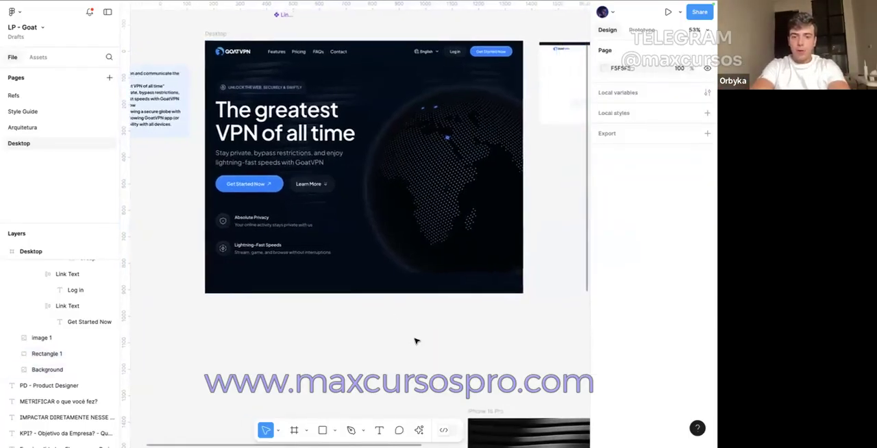
{"action": "scroll", "coordinate": [416, 341], "scroll_direction": "down", "scroll_amount": 3}
{"action": "scroll", "coordinate": [416, 341], "scroll_direction": "down", "scroll_amount": 3}
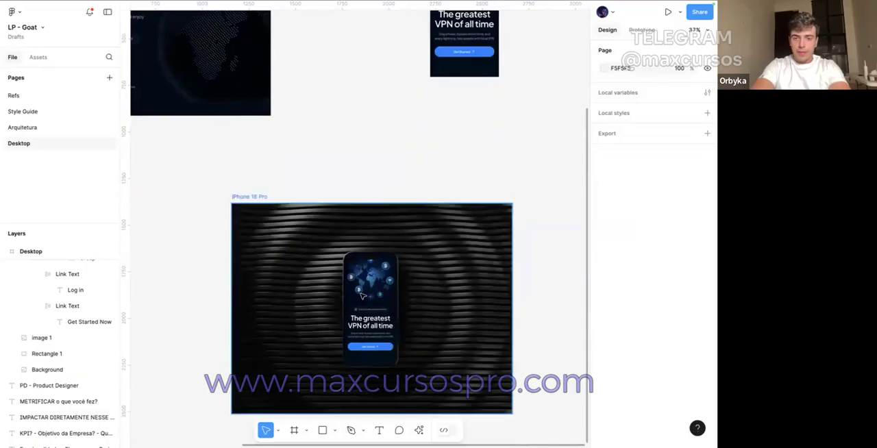
{"action": "left_click", "coordinate": [330, 267]}
{"action": "key", "text": "Delete"}
{"action": "left_click_drag", "start_coordinate": [323, 246], "coordinate": [420, 388]}
{"action": "scroll", "coordinate": [425, 334], "scroll_direction": "left", "scroll_amount": 2}
{"action": "scroll", "coordinate": [425, 333], "scroll_direction": "up", "scroll_amount": 1}
{"action": "left_click_drag", "start_coordinate": [424, 334], "coordinate": [186, 278]}
{"action": "left_click", "coordinate": [295, 228]}
{"action": "scroll", "coordinate": [236, 202], "scroll_direction": "left", "scroll_amount": 3}
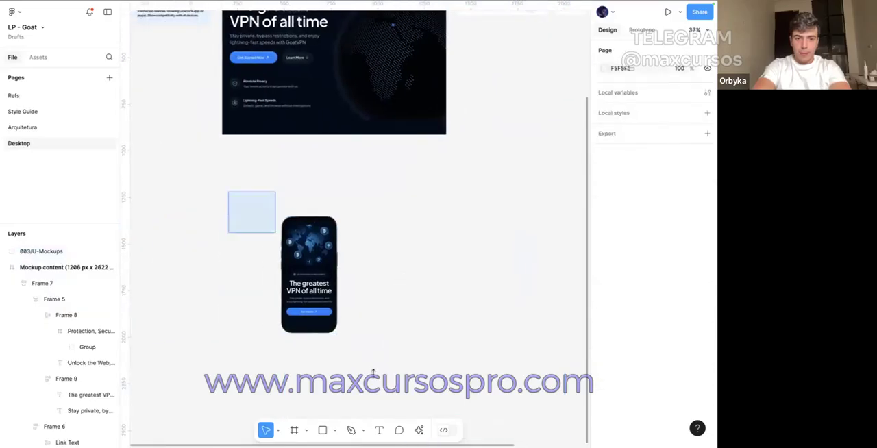
Step: Wrap the phone mockup group in a frame
{"action": "left_click", "coordinate": [306, 274]}
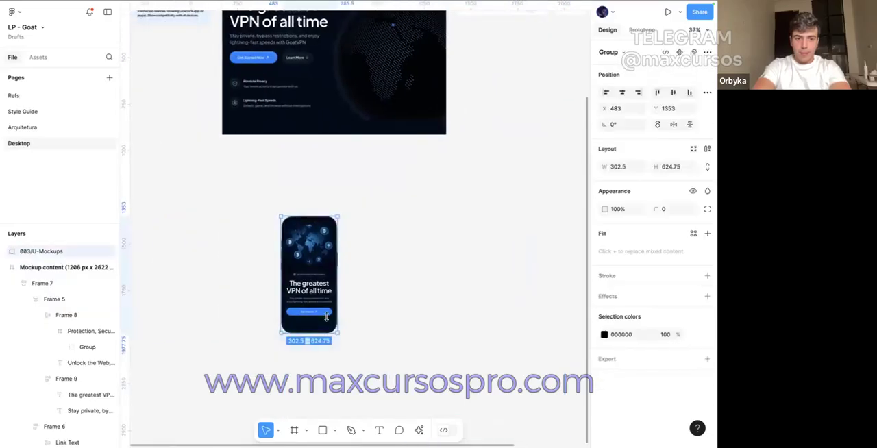
{"action": "right_click", "coordinate": [305, 274]}
{"action": "left_click", "coordinate": [343, 226]}
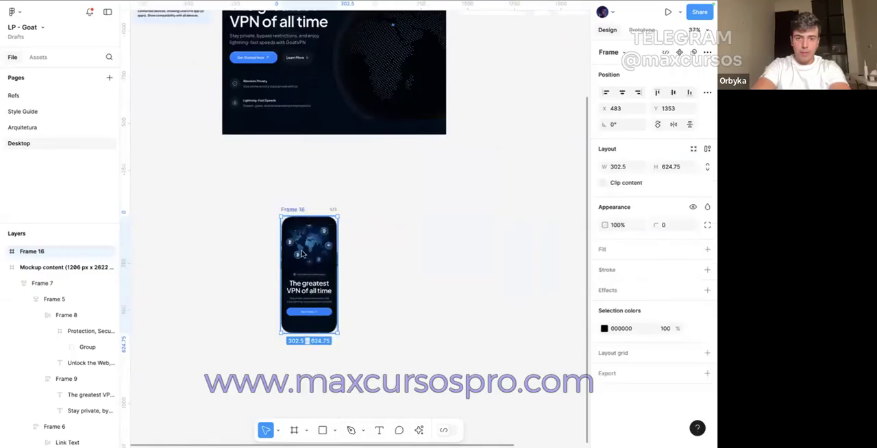
Step: Move the framed phone mockup into the Desktop frame over the globe, at X 742, Y 196
{"action": "left_click_drag", "start_coordinate": [348, 210], "coordinate": [386, 93]}
{"action": "scroll", "coordinate": [379, 103], "scroll_direction": "up", "scroll_amount": 3}
{"action": "scroll", "coordinate": [343, 158], "scroll_direction": "up", "scroll_amount": 5}
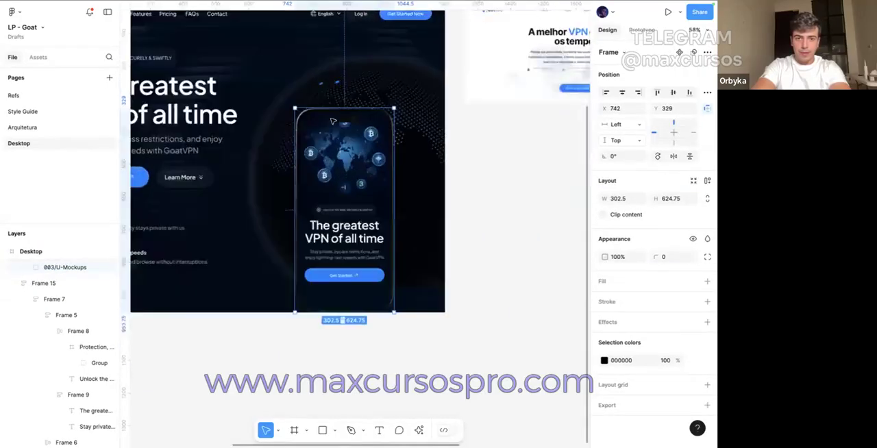
{"action": "left_click_drag", "start_coordinate": [345, 177], "coordinate": [344, 129]}
{"action": "scroll", "coordinate": [345, 128], "scroll_direction": "left", "scroll_amount": 3}
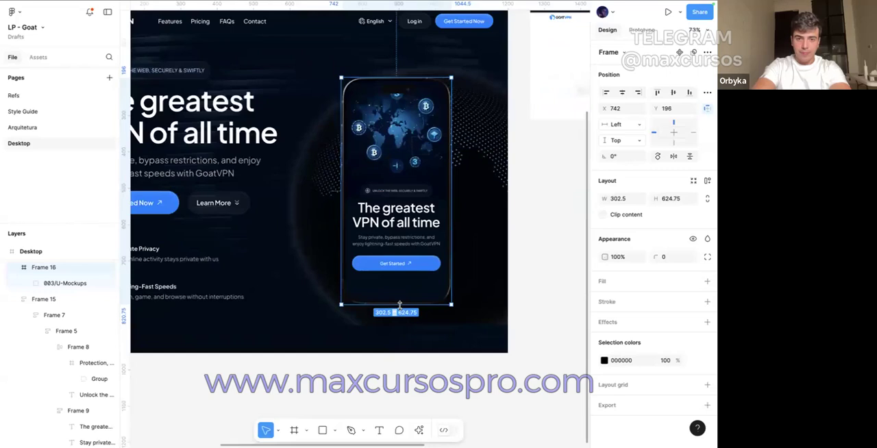
Step: Copy the Log in button from the Desktop header into the mobile mockup content, below the Get Started button
{"action": "key", "text": "k"}
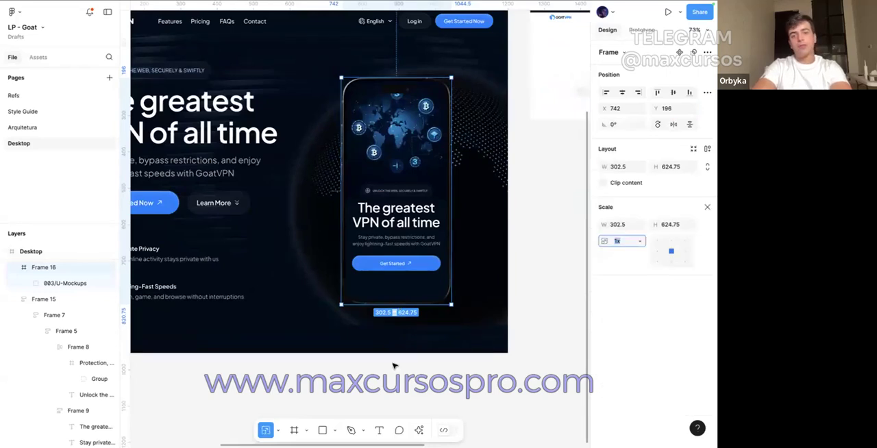
{"action": "scroll", "coordinate": [394, 366], "scroll_direction": "down", "scroll_amount": 5}
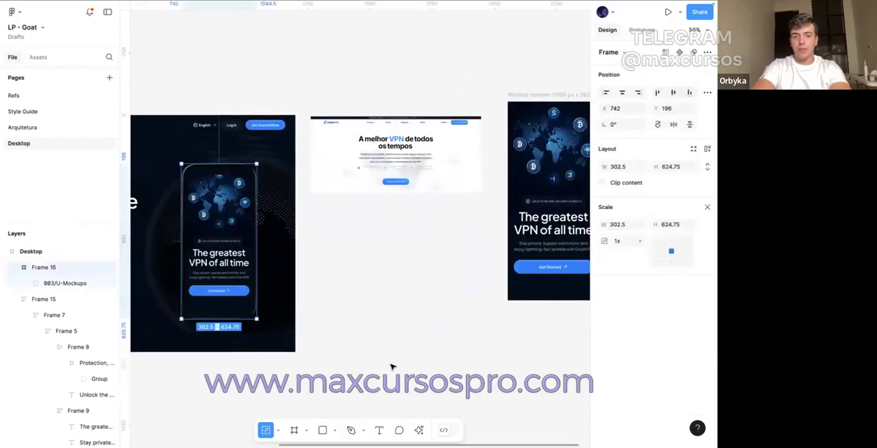
{"action": "scroll", "coordinate": [463, 347], "scroll_direction": "right", "scroll_amount": 2}
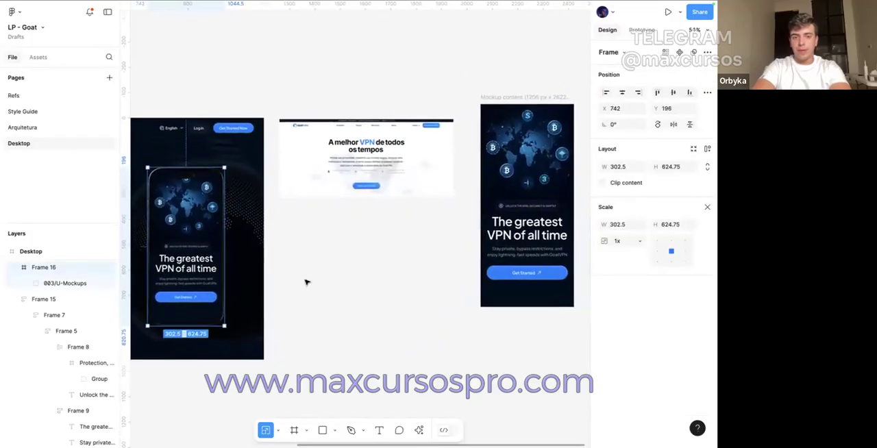
{"action": "scroll", "coordinate": [306, 282], "scroll_direction": "left", "scroll_amount": 3}
{"action": "double_click", "coordinate": [300, 136]}
{"action": "double_click", "coordinate": [300, 136]}
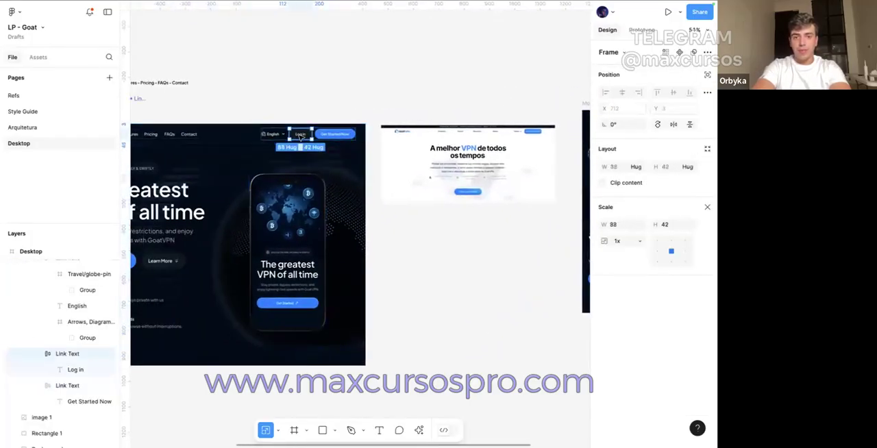
{"action": "left_click_drag", "start_coordinate": [300, 135], "coordinate": [500, 300]}
Step: Make the copied Log in button fill its container's width and set its label's font size to 16
{"action": "scroll", "coordinate": [507, 295], "scroll_direction": "up", "scroll_amount": 5}
{"action": "left_click", "coordinate": [640, 168]}
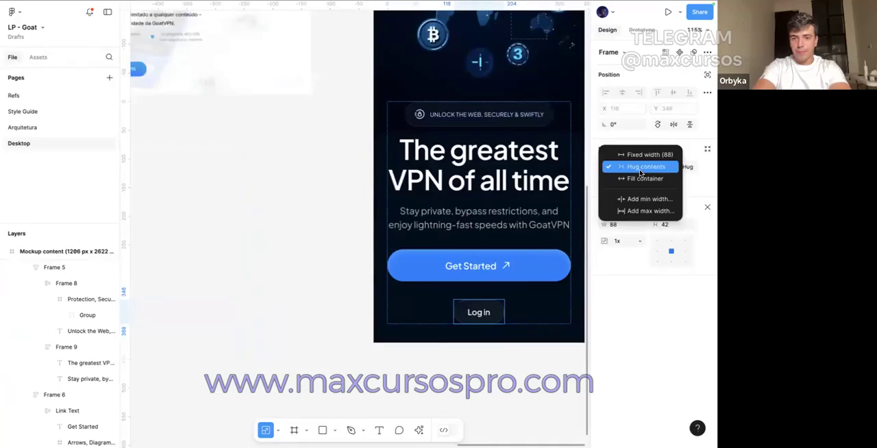
{"action": "left_click", "coordinate": [641, 173]}
{"action": "left_click", "coordinate": [470, 265]}
{"action": "left_click", "coordinate": [465, 267]}
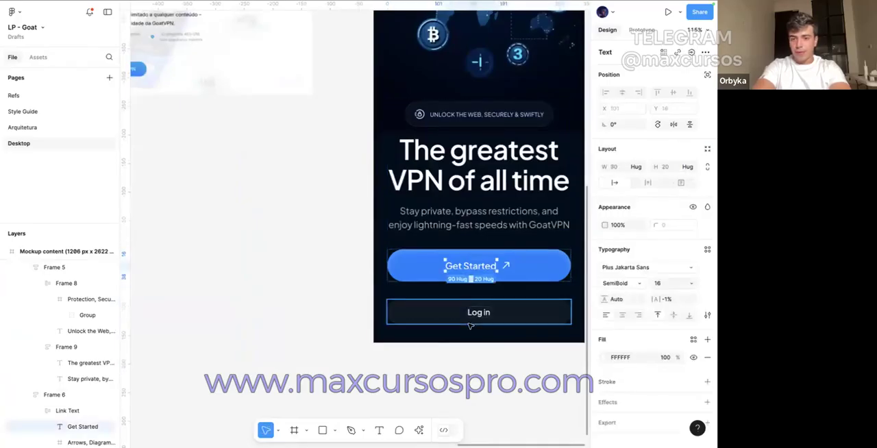
{"action": "left_click", "coordinate": [478, 312]}
{"action": "left_click", "coordinate": [673, 282]}
{"action": "type", "text": "16"}
{"action": "key", "text": "Return"}
Step: Wrap the mobile Get Started and Log in buttons in a vertical auto layout with a gap of 16
{"action": "left_click", "coordinate": [359, 250]}
{"action": "double_click", "coordinate": [457, 271]}
{"action": "scroll", "coordinate": [457, 271], "scroll_direction": "down", "scroll_amount": 5}
{"action": "left_click", "coordinate": [464, 287], "text": "shift"}
{"action": "key", "text": "shift+a"}
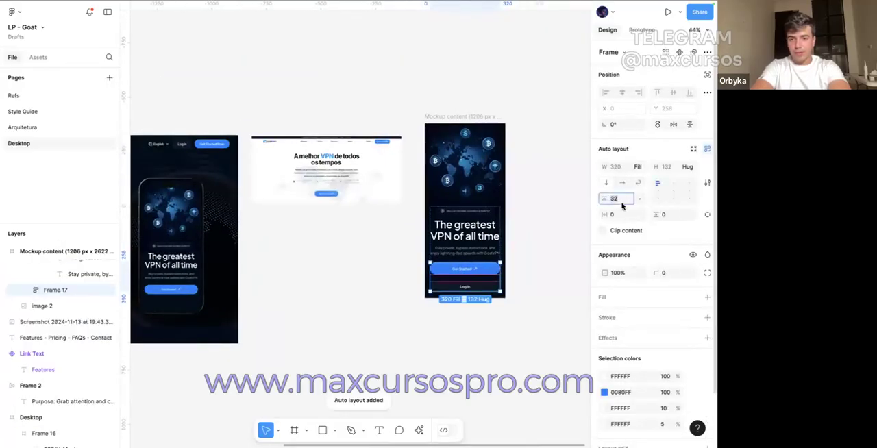
{"action": "left_click", "coordinate": [482, 323]}
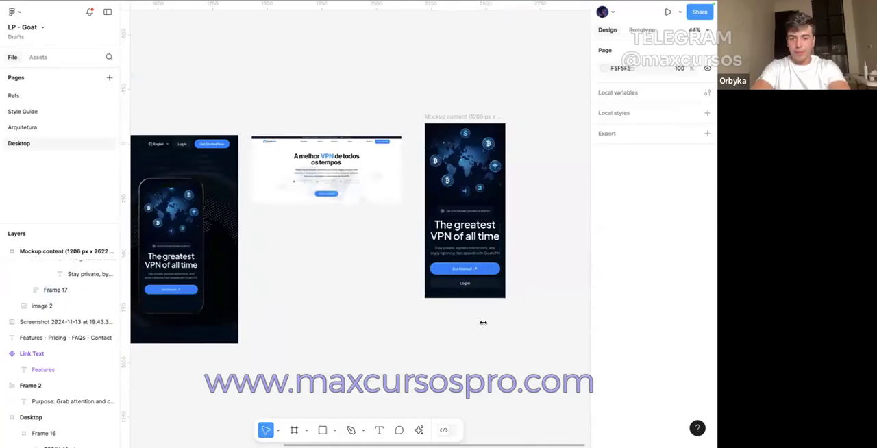
Step: Set the mobile Log in button's vertical padding to 16
{"action": "scroll", "coordinate": [483, 323], "scroll_direction": "up", "scroll_amount": 5}
{"action": "left_click", "coordinate": [548, 231]}
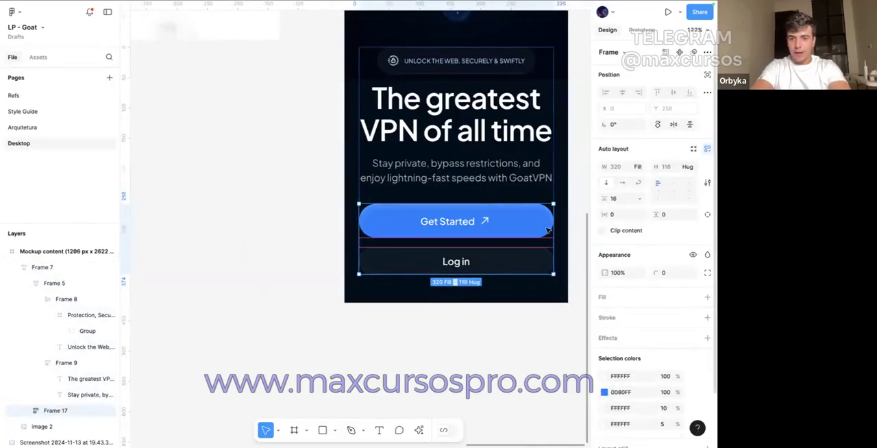
{"action": "left_click", "coordinate": [510, 263]}
{"action": "left_click", "coordinate": [669, 216]}
{"action": "type", "text": "16"}
{"action": "key", "text": "Return"}
{"action": "left_click", "coordinate": [405, 367]}
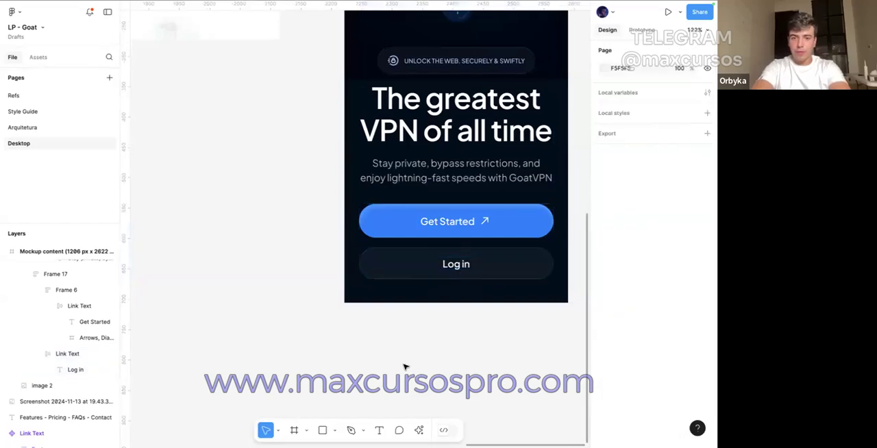
Step: Delete the outdated iPhone mockup from the Desktop hero section
{"action": "scroll", "coordinate": [405, 367], "scroll_direction": "down", "scroll_amount": 3}
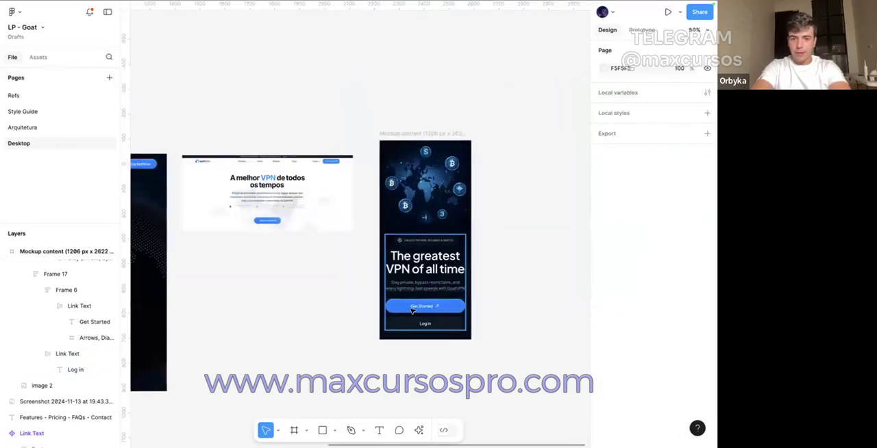
{"action": "left_click", "coordinate": [411, 309]}
{"action": "left_click", "coordinate": [354, 337]}
{"action": "scroll", "coordinate": [354, 337], "scroll_direction": "down", "scroll_amount": 2}
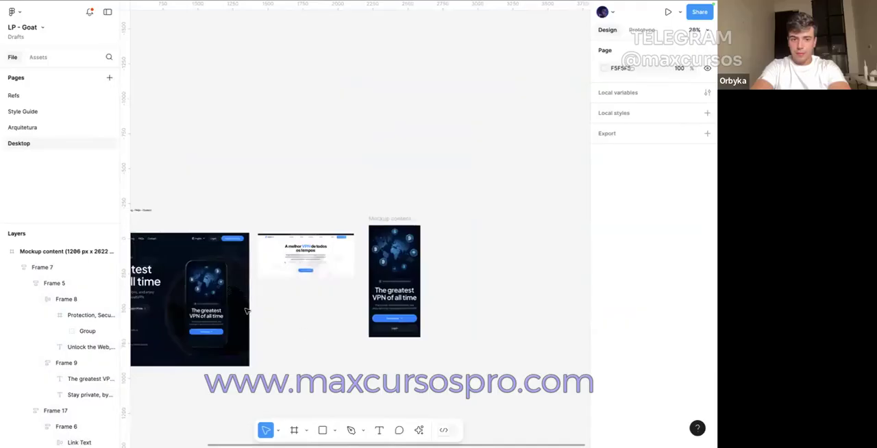
Step: Generate an iPhone 16 Pro mockup from the Mockup content frame with Mockup Plugin and paste it as layers at width 1500
{"action": "key", "text": "ctrl+k"}
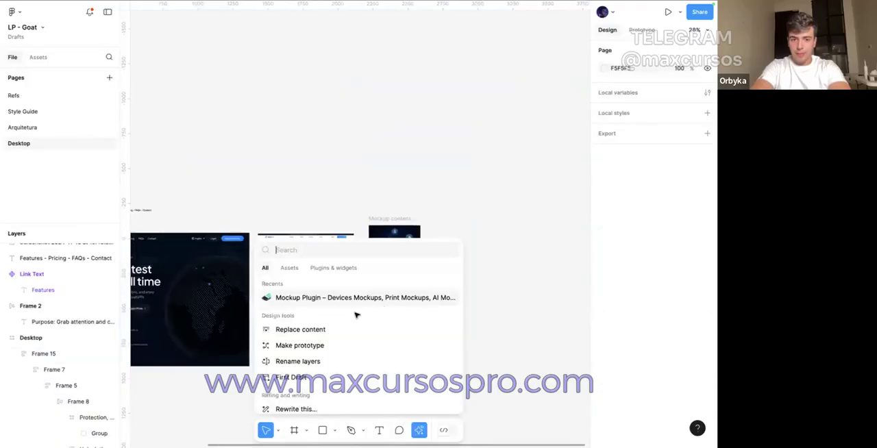
{"action": "left_click", "coordinate": [341, 299]}
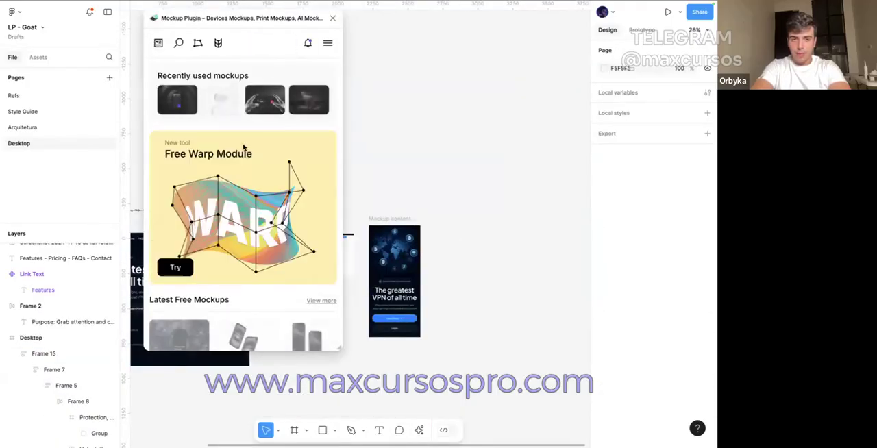
{"action": "left_click", "coordinate": [178, 99]}
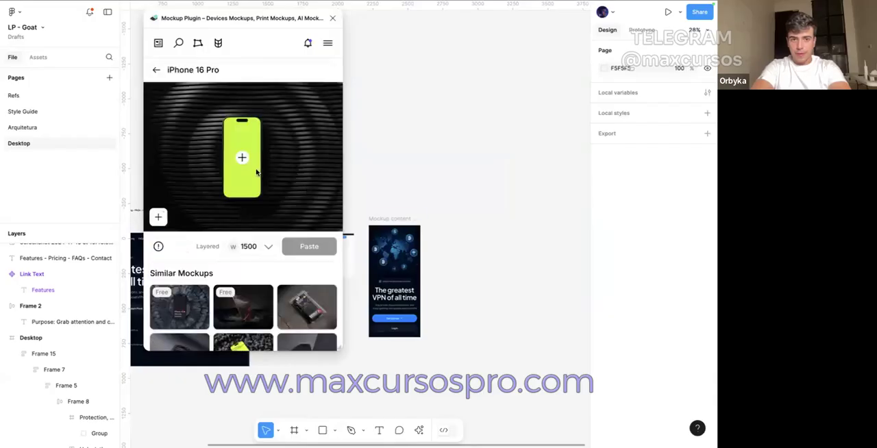
{"action": "left_click", "coordinate": [386, 218]}
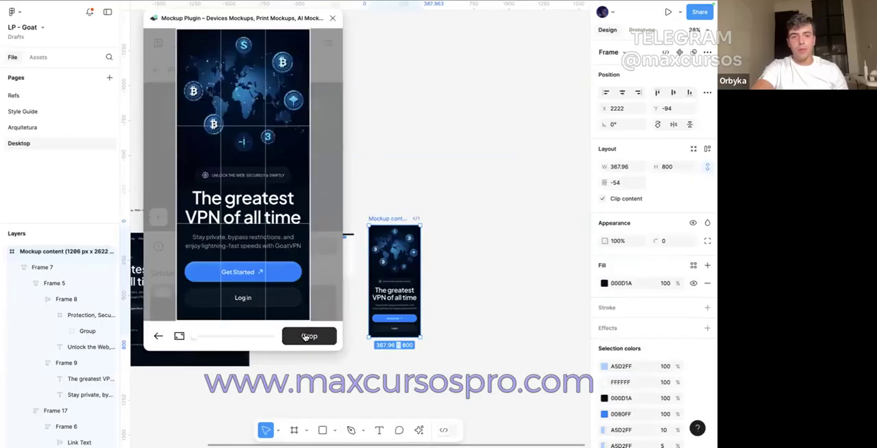
{"action": "left_click", "coordinate": [306, 336]}
{"action": "left_click", "coordinate": [187, 245]}
{"action": "left_click", "coordinate": [318, 248]}
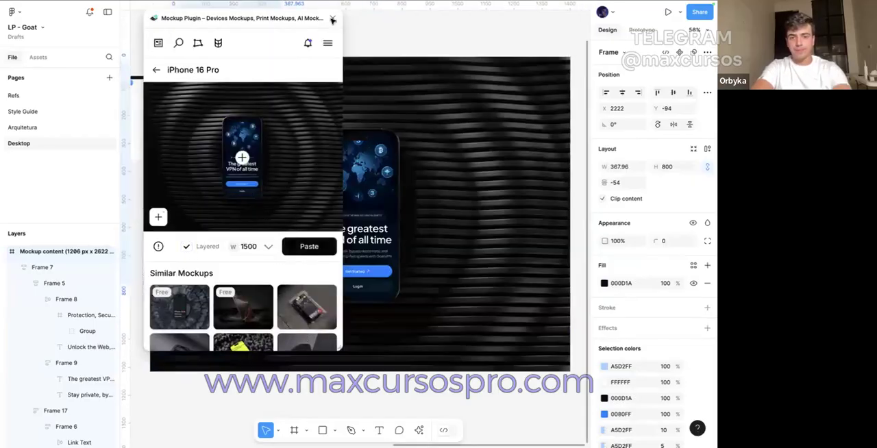
{"action": "left_click", "coordinate": [332, 20]}
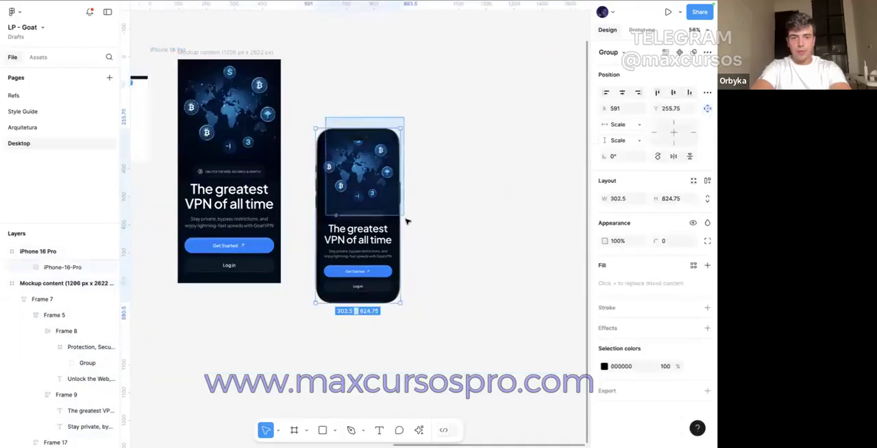
Step: Move the phone group out of the pasted iPhone 16 Pro frame and delete that frame with its background
{"action": "left_click", "coordinate": [404, 219]}
{"action": "scroll", "coordinate": [405, 217], "scroll_direction": "down", "scroll_amount": 3}
{"action": "left_click_drag", "start_coordinate": [391, 212], "coordinate": [160, 352]}
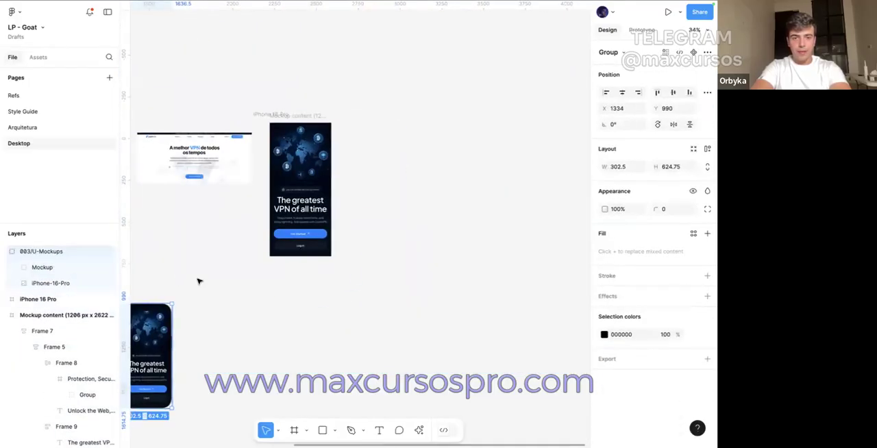
{"action": "left_click", "coordinate": [269, 117]}
{"action": "key", "text": "Delete"}
{"action": "scroll", "coordinate": [269, 290], "scroll_direction": "left", "scroll_amount": 5}
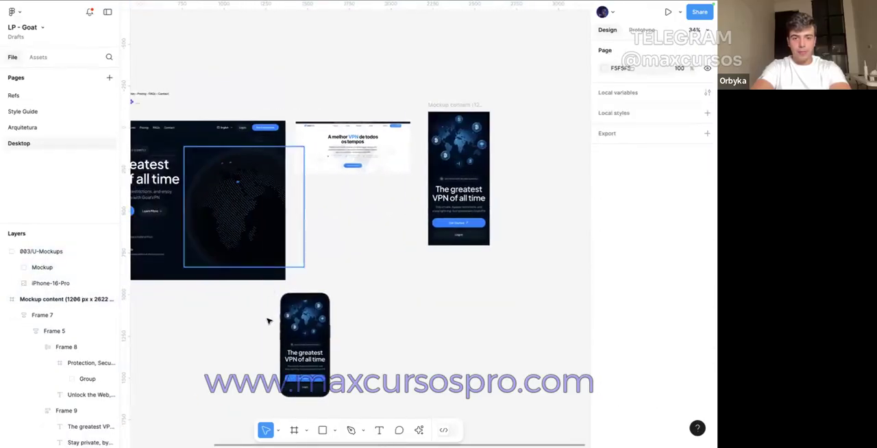
Step: Wrap the phone group in a frame and place it over the dotted globe in the Desktop hero, at about X 761, Y 204
{"action": "left_click", "coordinate": [319, 334]}
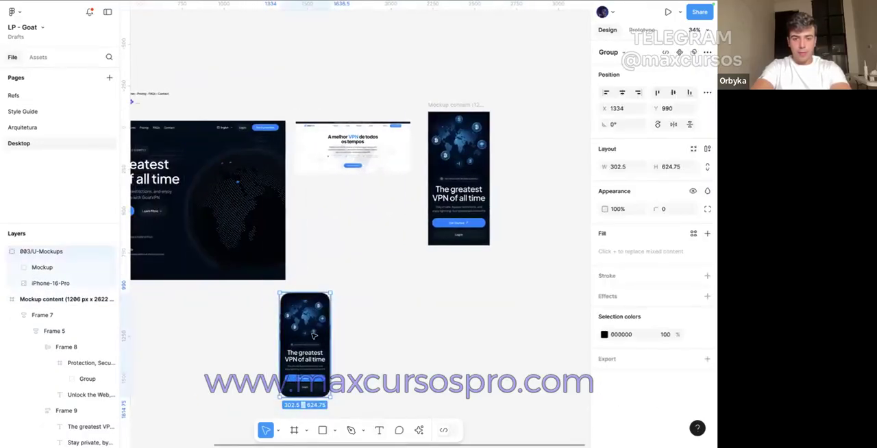
{"action": "right_click", "coordinate": [316, 333]}
{"action": "left_click", "coordinate": [343, 226]}
{"action": "left_click_drag", "start_coordinate": [302, 337], "coordinate": [231, 196]}
Step: Scale the framed phone mockup proportionally to about 351 × 725 with its top edge at Y 152
{"action": "scroll", "coordinate": [232, 197], "scroll_direction": "up", "scroll_amount": 6}
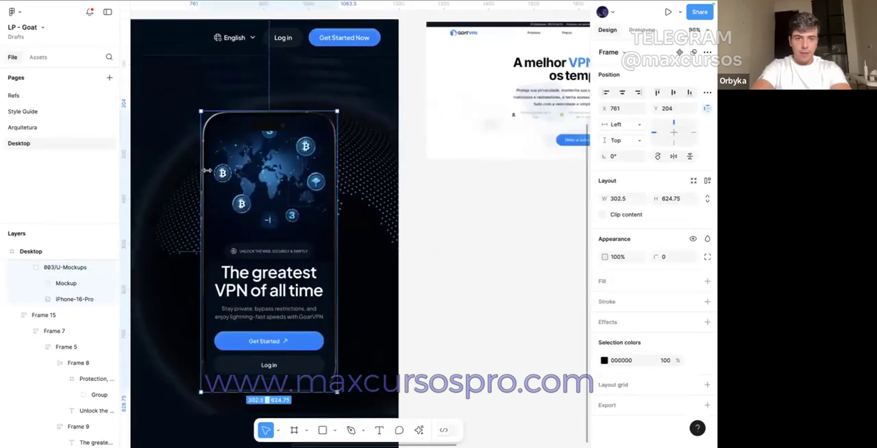
{"action": "scroll", "coordinate": [281, 123], "scroll_direction": "up", "scroll_amount": 8}
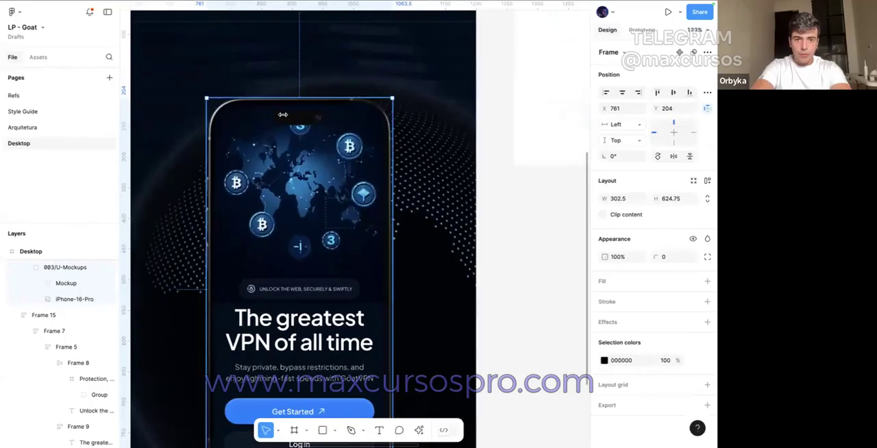
{"action": "scroll", "coordinate": [289, 105], "scroll_direction": "down", "scroll_amount": 6}
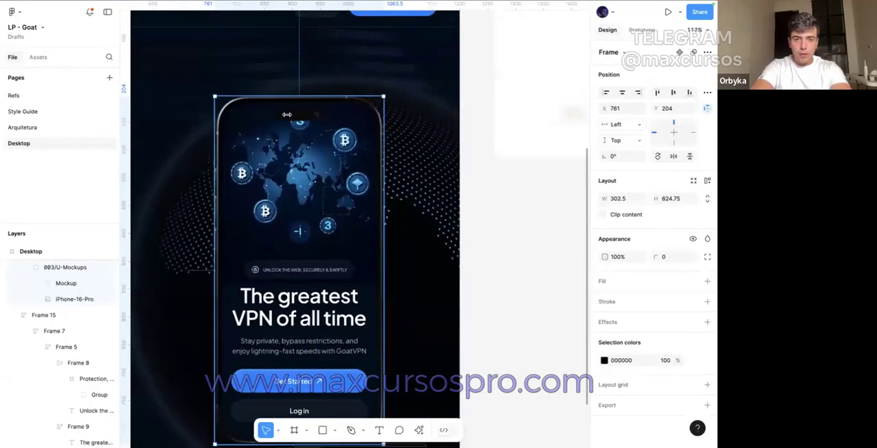
{"action": "scroll", "coordinate": [286, 114], "scroll_direction": "down", "scroll_amount": 5}
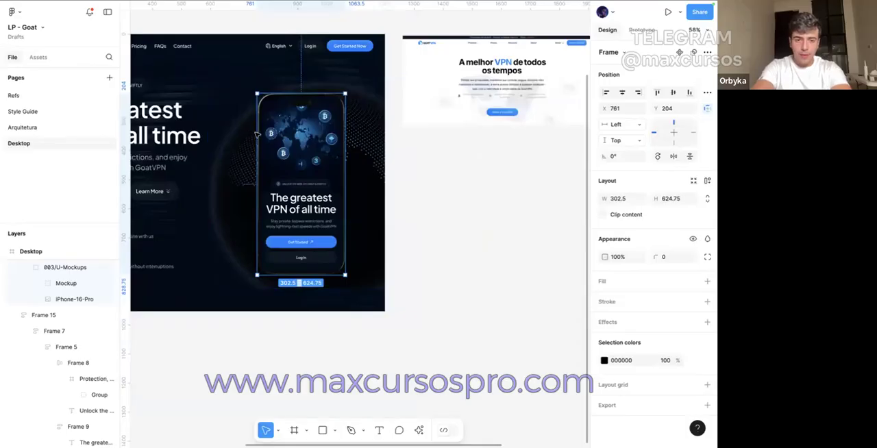
{"action": "key", "text": "k"}
{"action": "left_click_drag", "start_coordinate": [290, 275], "coordinate": [288, 299]}
{"action": "scroll", "coordinate": [288, 299], "scroll_direction": "up", "scroll_amount": 2}
{"action": "scroll", "coordinate": [288, 299], "scroll_direction": "left", "scroll_amount": 1}
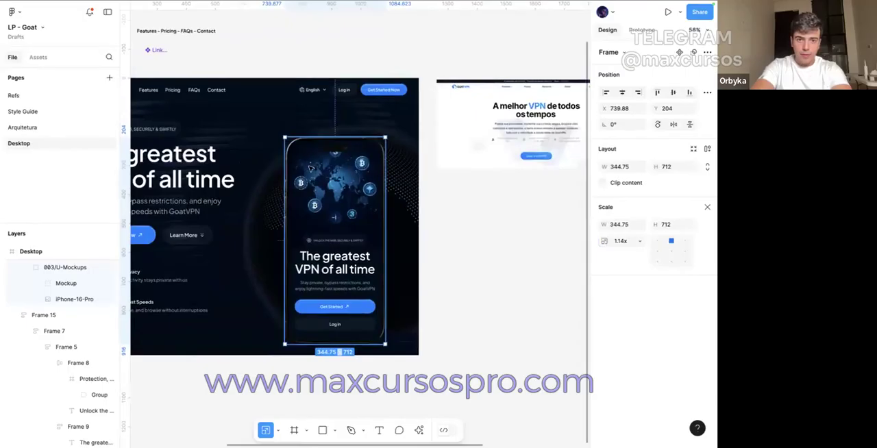
{"action": "left_click_drag", "start_coordinate": [286, 139], "coordinate": [307, 117]}
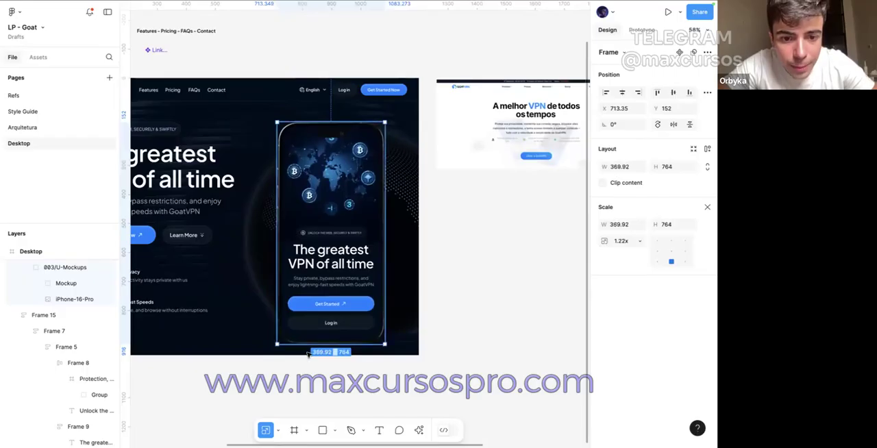
{"action": "left_click_drag", "start_coordinate": [308, 350], "coordinate": [307, 336]}
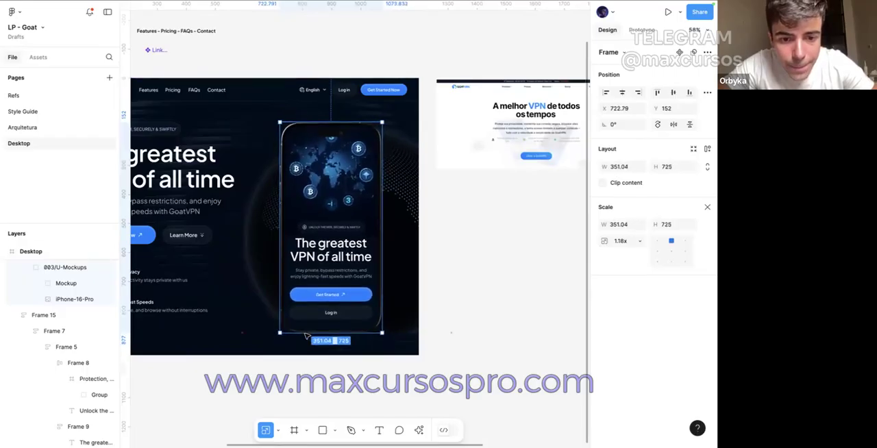
Step: Shift the phone mockup slightly left against the Desktop frame's layout columns, showing the layout grids only during the alignment
{"action": "scroll", "coordinate": [306, 337], "scroll_direction": "up", "scroll_amount": 1}
{"action": "scroll", "coordinate": [305, 336], "scroll_direction": "left", "scroll_amount": 2}
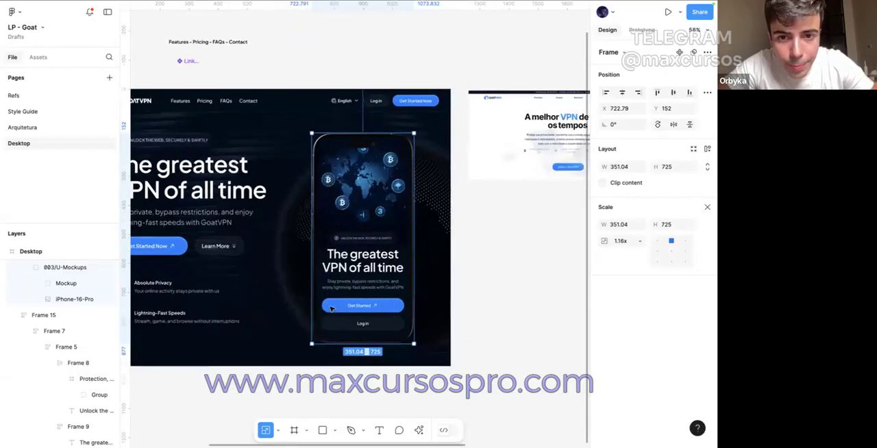
{"action": "key", "text": "ctrl+g"}
{"action": "key", "text": "ctrl+alt+g"}
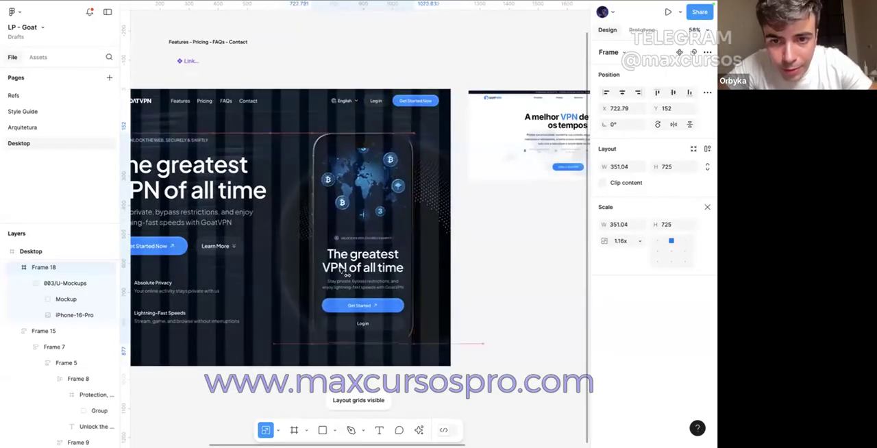
{"action": "left_click", "coordinate": [483, 306]}
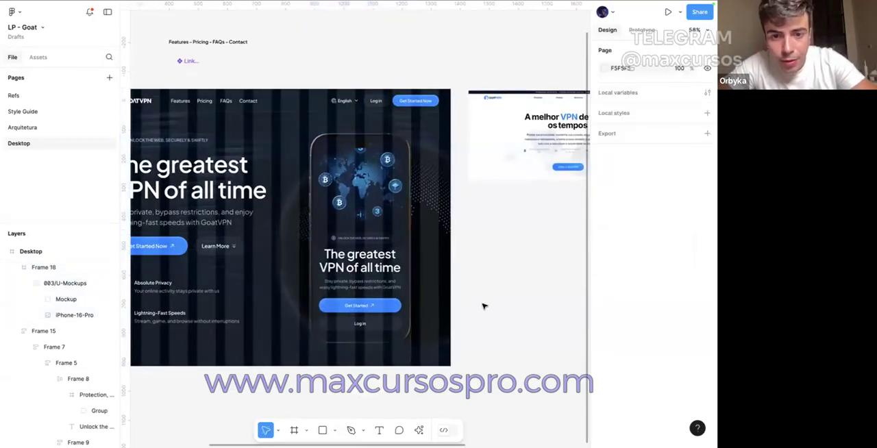
{"action": "key", "text": "ctrl+g"}
Step: Set the blend mode of the mockup's iPhone-16-Pro image layer to Luminosity
{"action": "scroll", "coordinate": [333, 121], "scroll_direction": "up", "scroll_amount": 5}
{"action": "left_click", "coordinate": [296, 159], "text": "ctrl"}
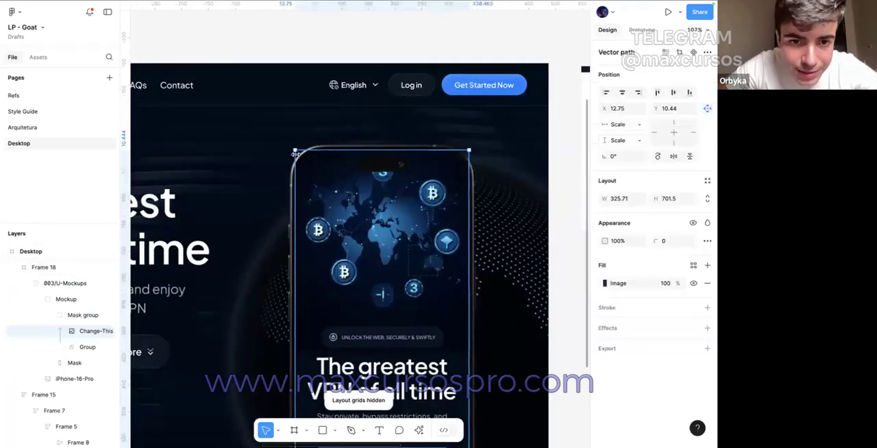
{"action": "left_click", "coordinate": [71, 378]}
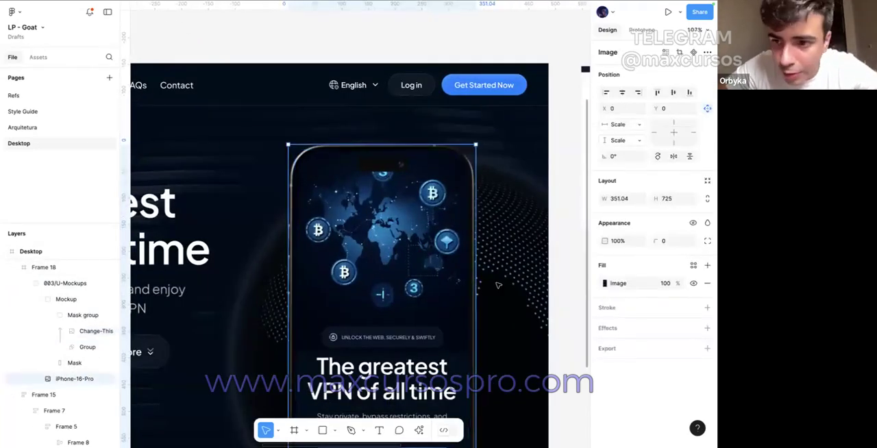
{"action": "left_click", "coordinate": [705, 222]}
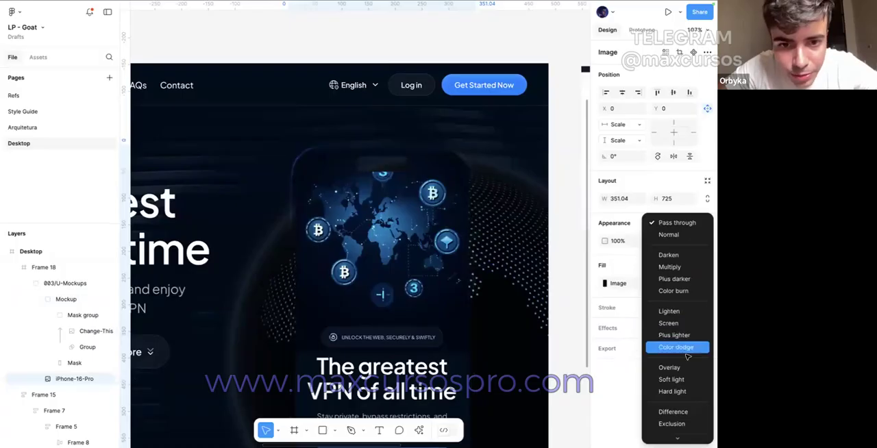
{"action": "scroll", "coordinate": [688, 390], "scroll_direction": "down", "scroll_amount": 1}
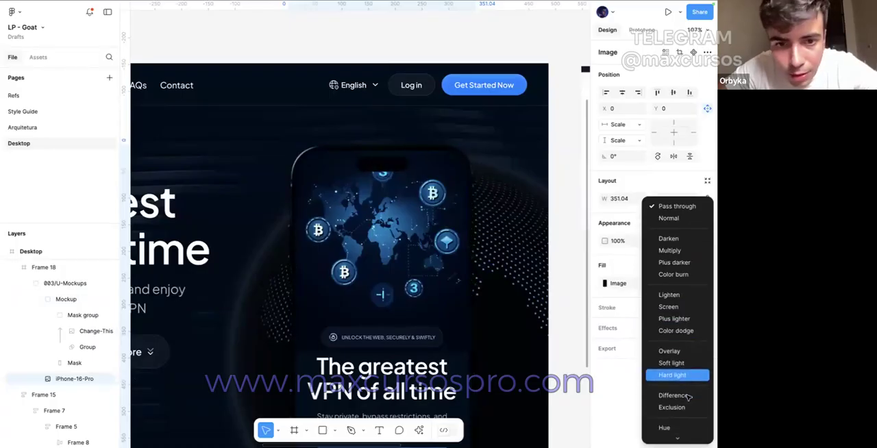
{"action": "scroll", "coordinate": [686, 410], "scroll_direction": "down", "scroll_amount": 2}
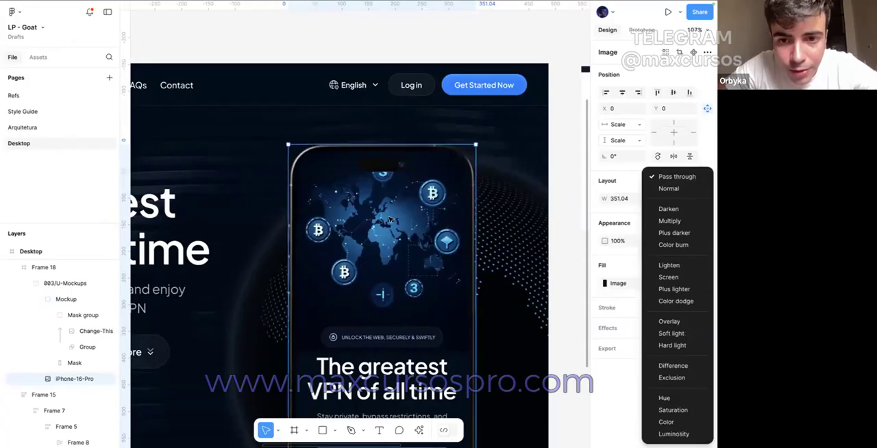
{"action": "scroll", "coordinate": [390, 220], "scroll_direction": "up", "scroll_amount": 5}
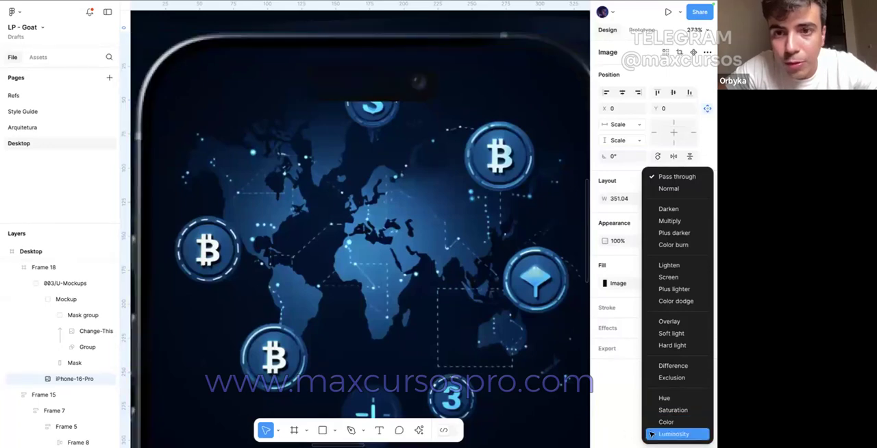
{"action": "left_click", "coordinate": [674, 434]}
{"action": "scroll", "coordinate": [455, 353], "scroll_direction": "down", "scroll_amount": 6}
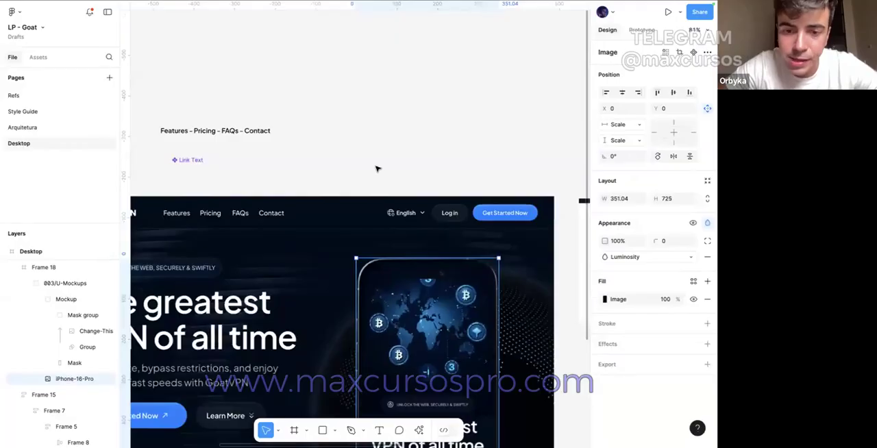
Step: Move the framed phone mockup to X 748 in the Desktop hero, keeping Y at 152
{"action": "left_click", "coordinate": [378, 168]}
{"action": "scroll", "coordinate": [378, 169], "scroll_direction": "down", "scroll_amount": 2}
{"action": "scroll", "coordinate": [366, 103], "scroll_direction": "down", "scroll_amount": 4}
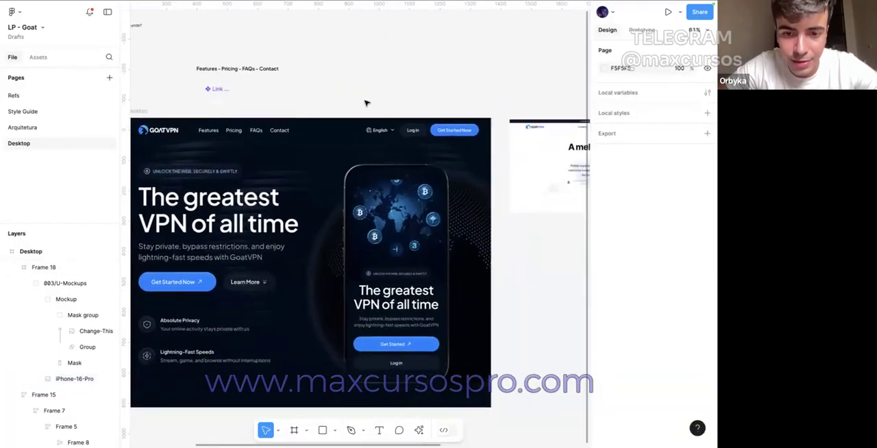
{"action": "scroll", "coordinate": [366, 103], "scroll_direction": "down", "scroll_amount": 2}
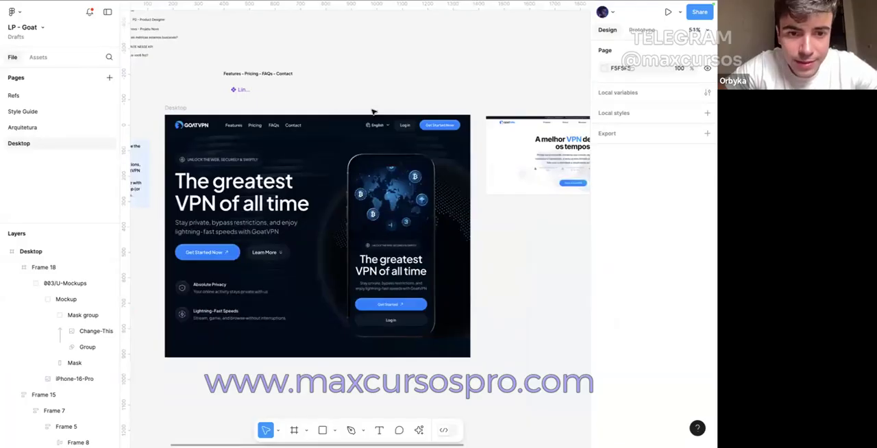
{"action": "left_click", "coordinate": [385, 224]}
{"action": "left_click_drag", "start_coordinate": [381, 228], "coordinate": [391, 230]}
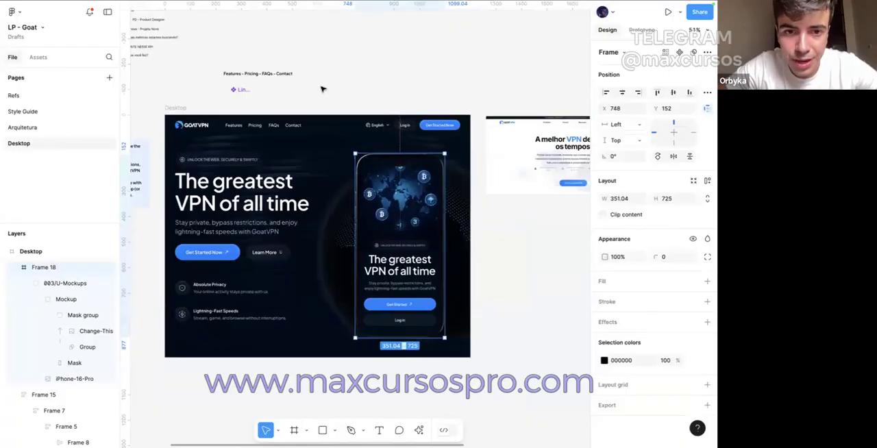
{"action": "left_click", "coordinate": [259, 64]}
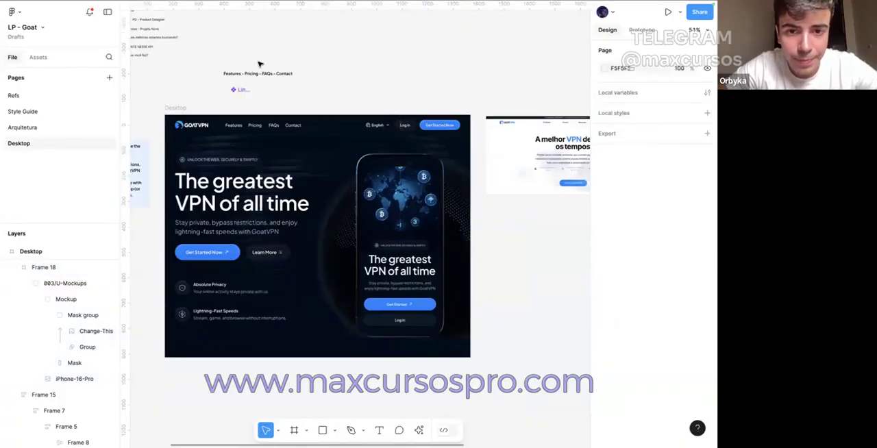
{"action": "left_click", "coordinate": [335, 430]}
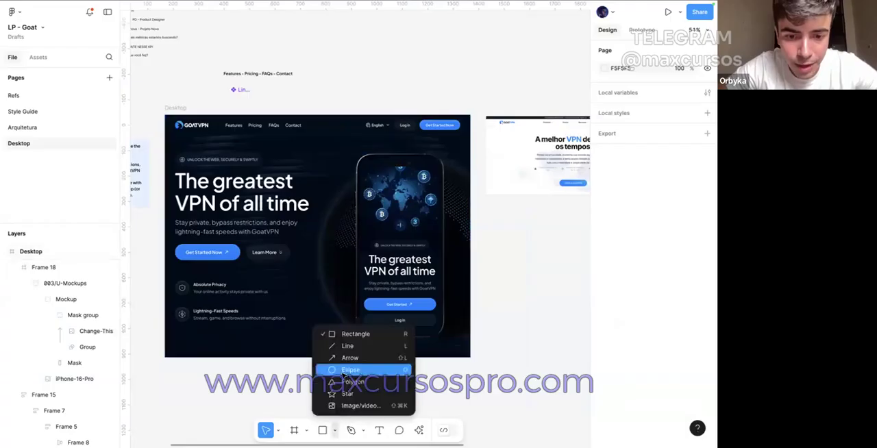
{"action": "left_click", "coordinate": [399, 405]}
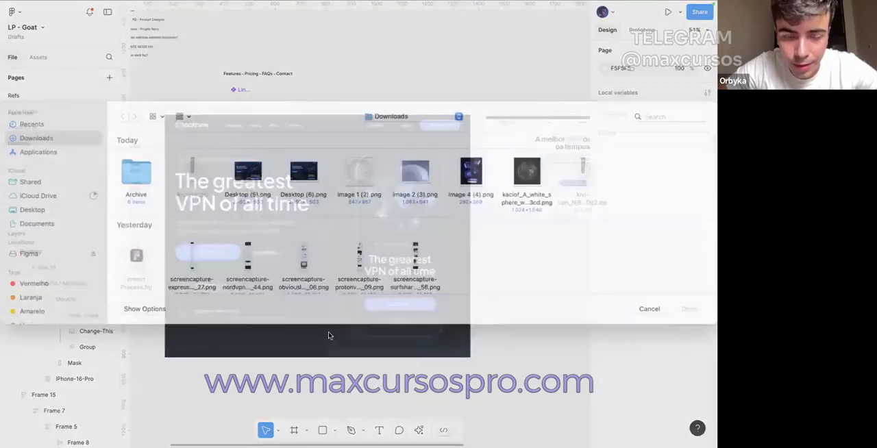
{"action": "left_click", "coordinate": [649, 320]}
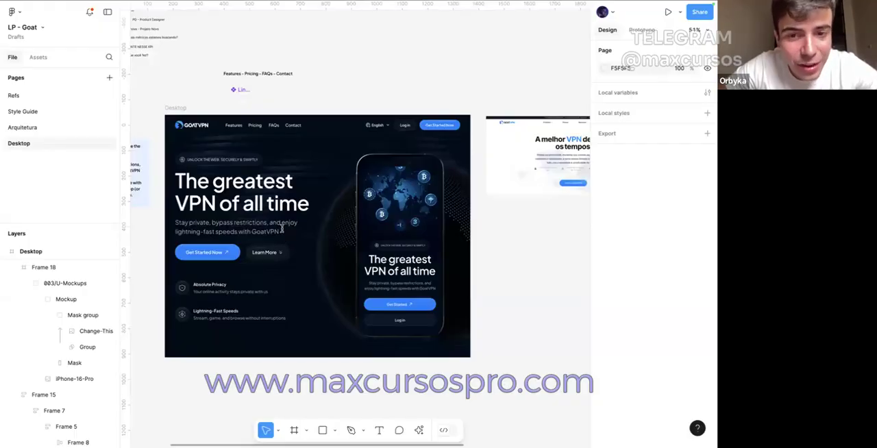
{"action": "left_click", "coordinate": [241, 210]}
{"action": "left_click", "coordinate": [218, 296]}
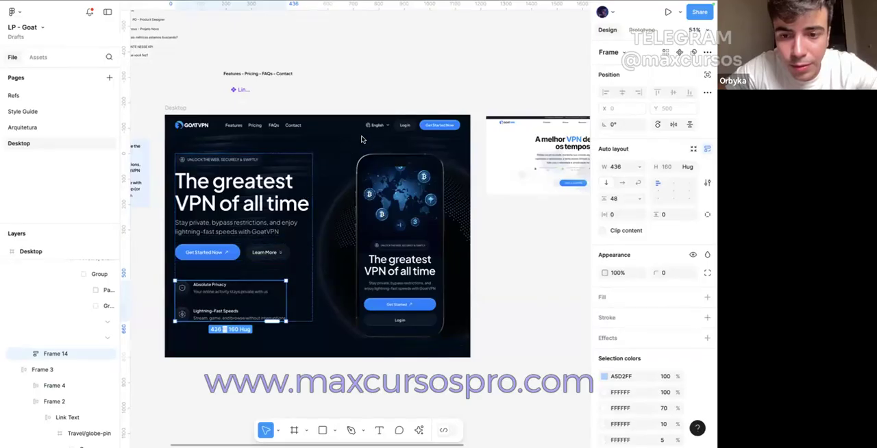
{"action": "left_click", "coordinate": [354, 84]}
Step: Preview the Desktop hero frame in presentation mode and return to the design file
{"action": "scroll", "coordinate": [354, 84], "scroll_direction": "right", "scroll_amount": 2}
{"action": "scroll", "coordinate": [354, 84], "scroll_direction": "up", "scroll_amount": 1}
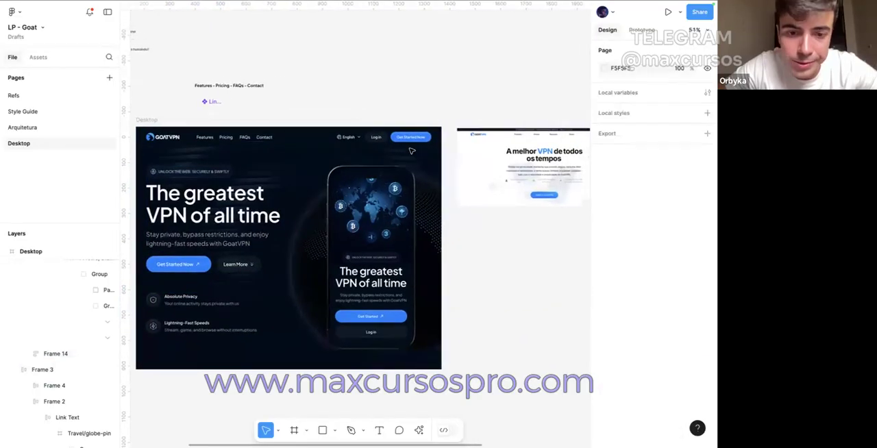
{"action": "left_click", "coordinate": [148, 119]}
{"action": "left_click", "coordinate": [668, 12]}
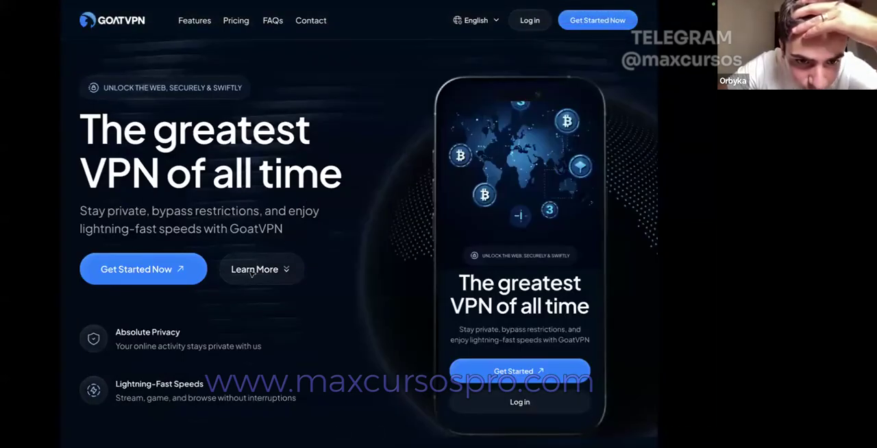
{"action": "left_click", "coordinate": [61, 22]}
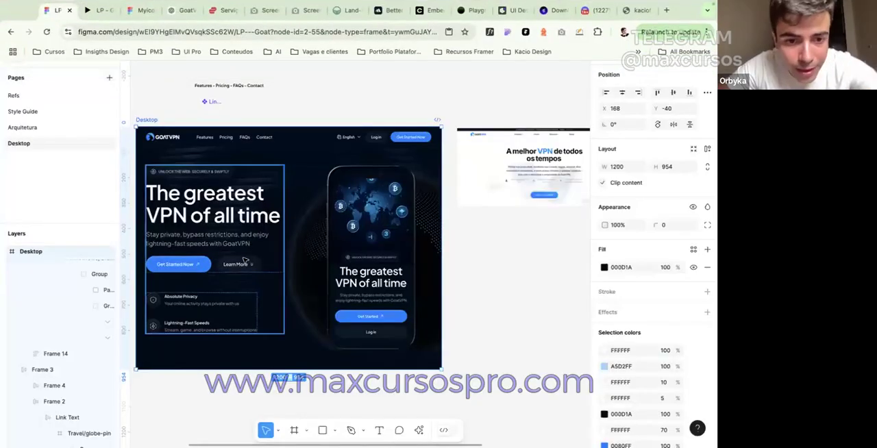
Step: Add a background blur effect of 12 to both the hero's Learn More button and the header's Log in button
{"action": "double_click", "coordinate": [248, 261]}
{"action": "double_click", "coordinate": [247, 262]}
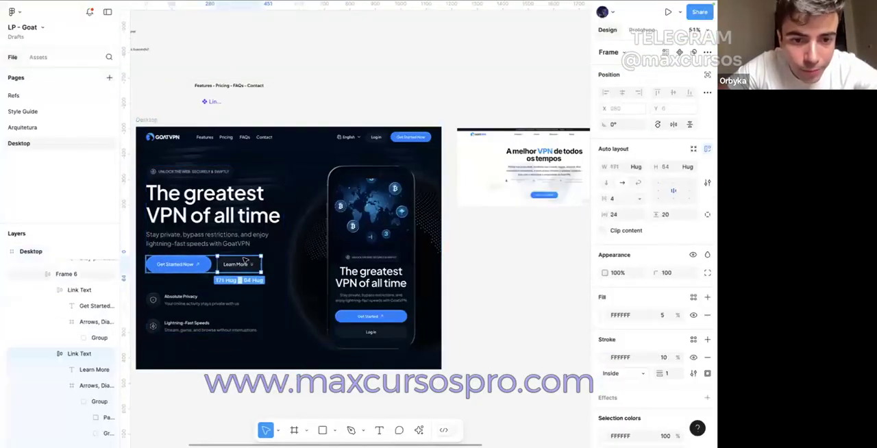
{"action": "left_click", "coordinate": [376, 137], "text": "shift"}
{"action": "scroll", "coordinate": [644, 378], "scroll_direction": "down", "scroll_amount": 3}
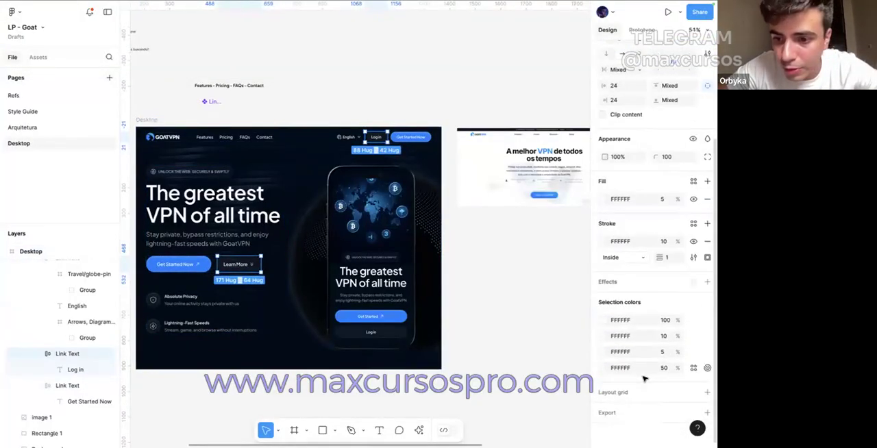
{"action": "left_click", "coordinate": [707, 282]}
{"action": "left_click", "coordinate": [646, 299]}
{"action": "left_click", "coordinate": [661, 324]}
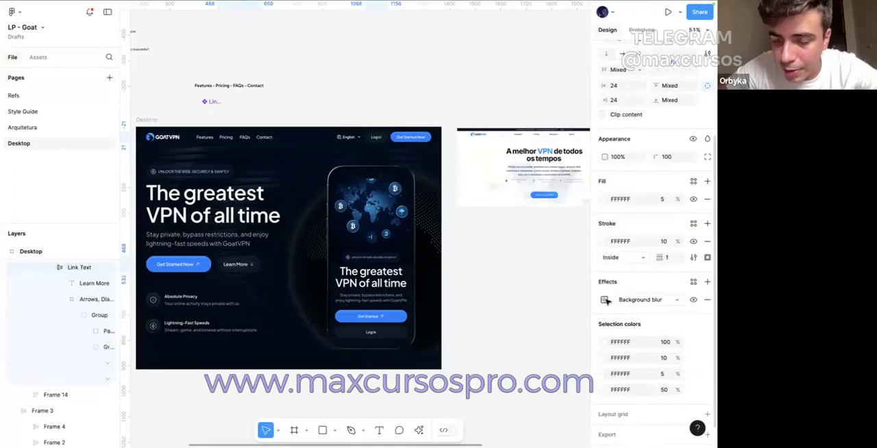
{"action": "left_click", "coordinate": [605, 300]}
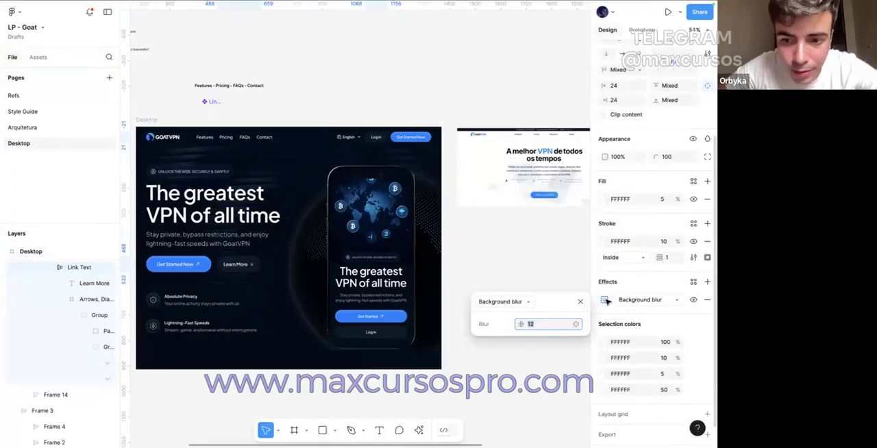
{"action": "left_click", "coordinate": [401, 68]}
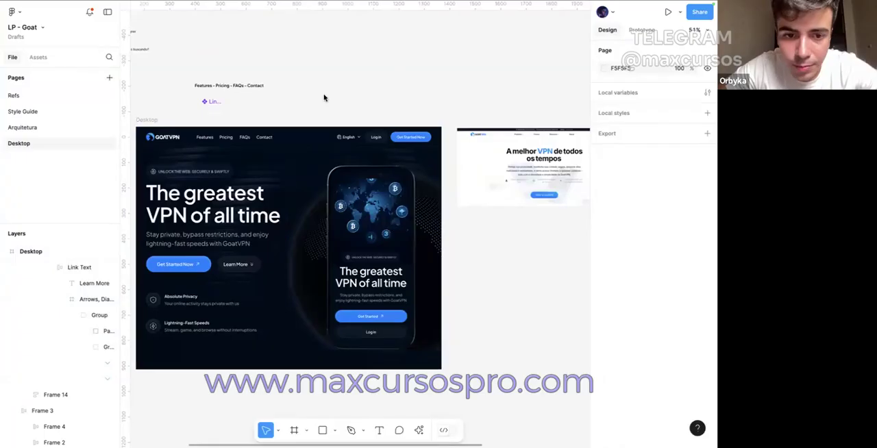
Step: Switch to the open presentation preview to check the hero with its blurred secondary buttons
{"action": "left_click", "coordinate": [96, 18]}
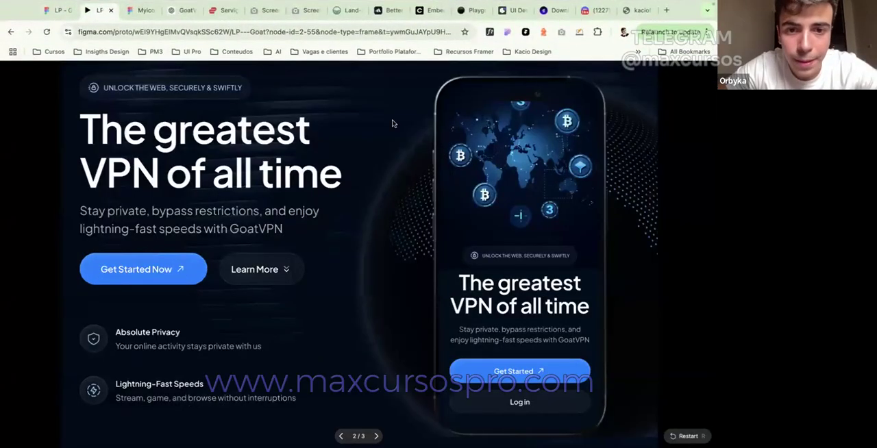
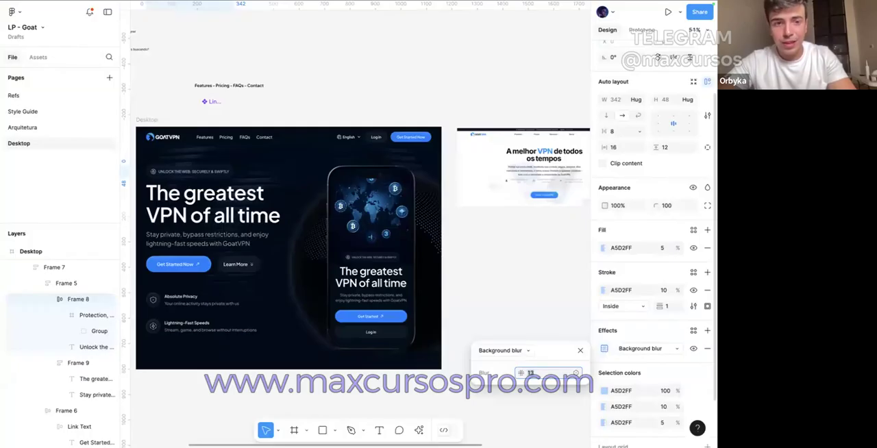
Step: Draw a circle over the dotted pattern beside the phone's left edge and set its size to 8 px
{"action": "left_click", "coordinate": [340, 81]}
{"action": "left_click", "coordinate": [319, 430]}
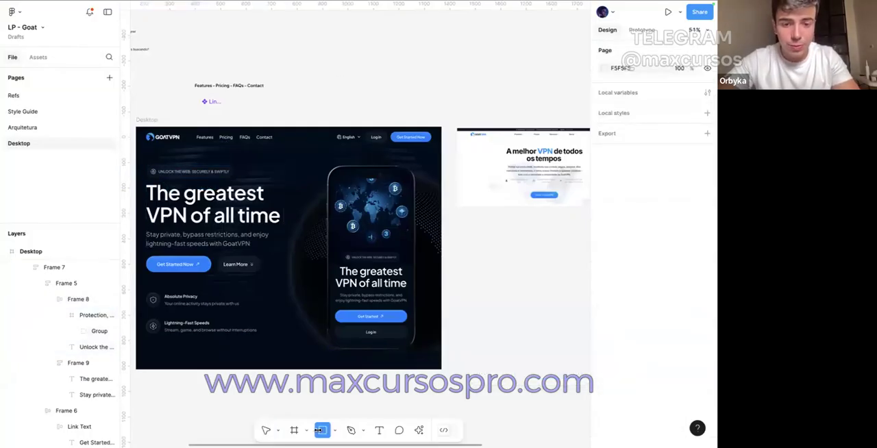
{"action": "left_click", "coordinate": [334, 430]}
{"action": "left_click", "coordinate": [346, 365]}
{"action": "scroll", "coordinate": [304, 309], "scroll_direction": "up", "scroll_amount": 5}
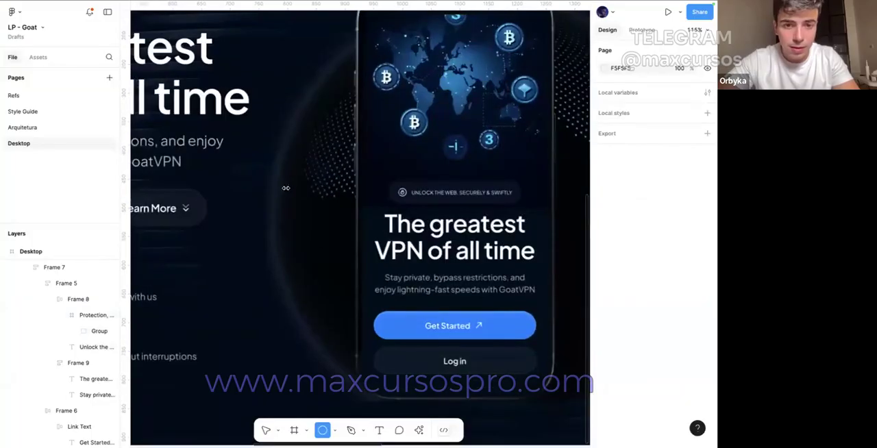
{"action": "left_click_drag", "start_coordinate": [299, 176], "coordinate": [319, 196]}
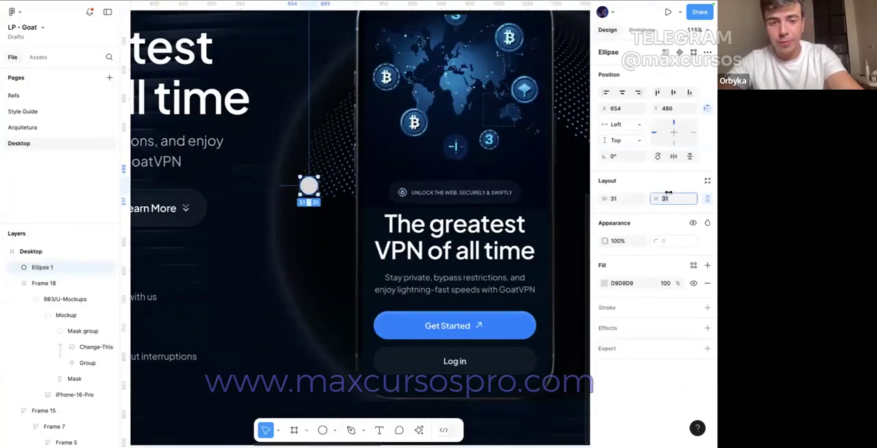
{"action": "type", "text": "8"}
{"action": "key", "text": "Return"}
Step: Fill the circle with white and resize it to 40 by 40 px
{"action": "left_click", "coordinate": [604, 283]}
{"action": "left_click", "coordinate": [471, 197]}
{"action": "scroll", "coordinate": [274, 187], "scroll_direction": "up", "scroll_amount": 3}
{"action": "left_click_drag", "start_coordinate": [288, 190], "coordinate": [320, 223]}
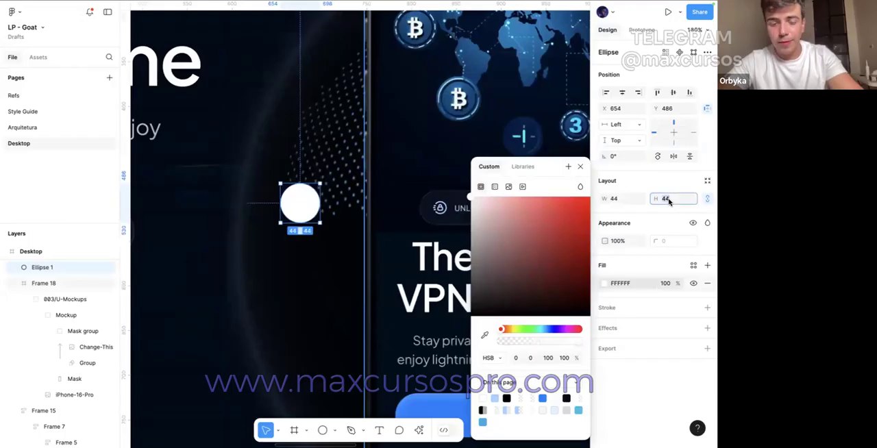
{"action": "type", "text": "40"}
{"action": "key", "text": "Return"}
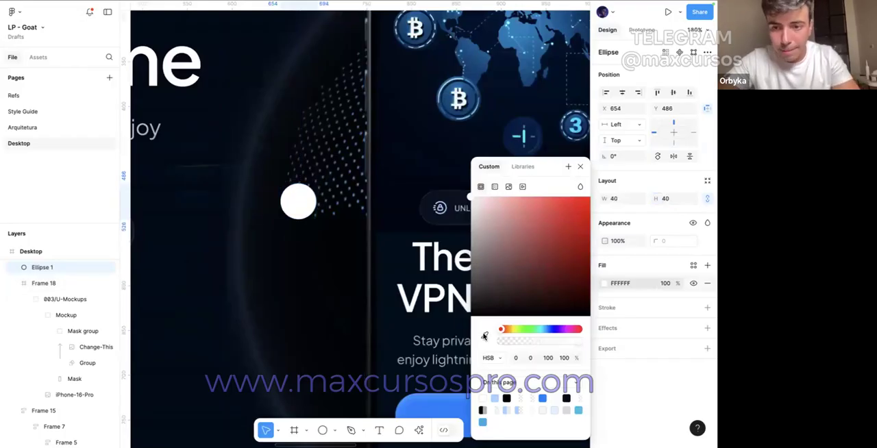
Step: Change the circle's fill to the page's blue 0080FF at 10% opacity
{"action": "left_click", "coordinate": [484, 335]}
{"action": "left_click", "coordinate": [541, 400]}
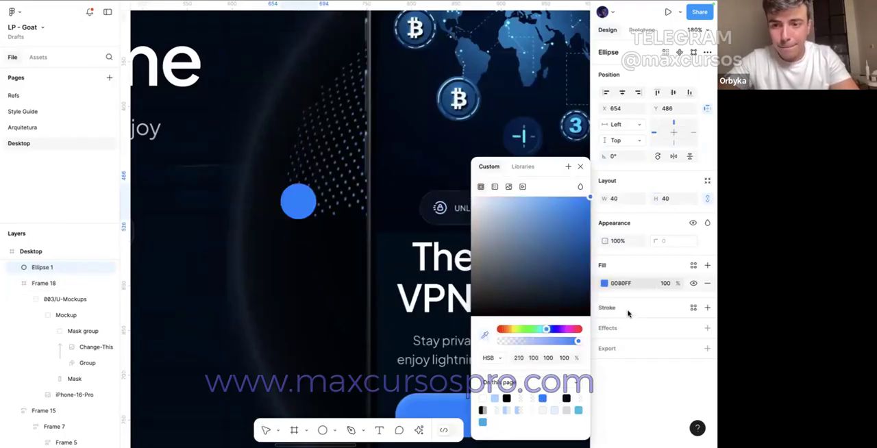
{"action": "left_click", "coordinate": [666, 286]}
{"action": "type", "text": "10"}
{"action": "key", "text": "Return"}
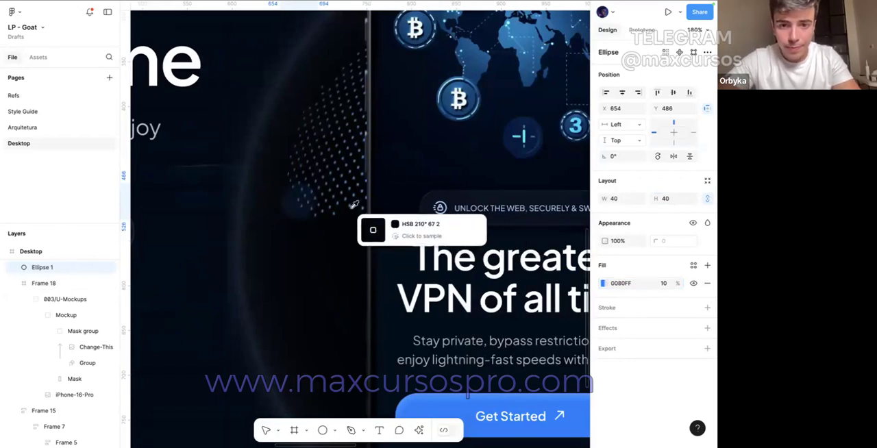
Step: Duplicate the circle, shrink the copy to 25 px inside the original and fill it with white at 10% opacity
{"action": "key", "text": "Escape"}
{"action": "key", "text": "super+d"}
{"action": "left_click_drag", "start_coordinate": [305, 185], "coordinate": [303, 198]}
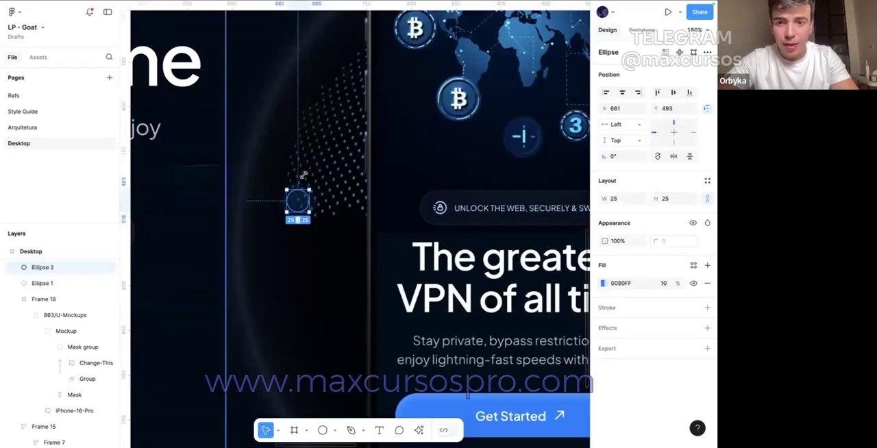
{"action": "left_click", "coordinate": [602, 283]}
{"action": "left_click_drag", "start_coordinate": [510, 245], "coordinate": [407, 174]}
{"action": "key", "text": "ctrl+c"}
{"action": "key", "text": "ctrl+v"}
{"action": "scroll", "coordinate": [288, 194], "scroll_direction": "up", "scroll_amount": 5}
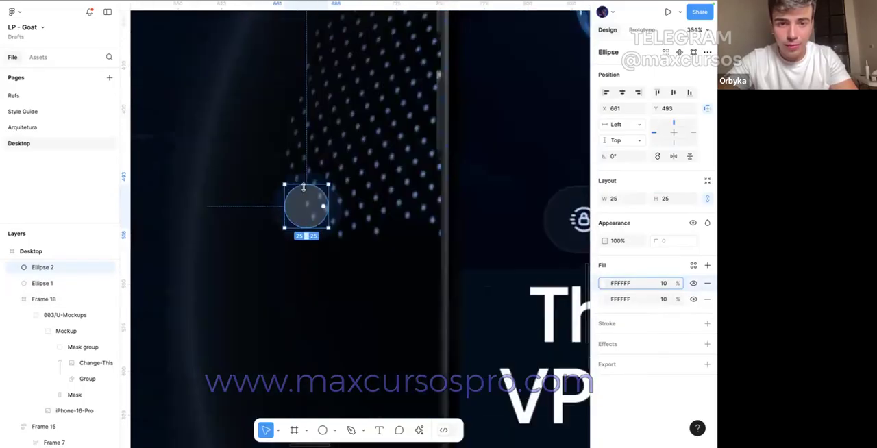
{"action": "left_click_drag", "start_coordinate": [304, 186], "coordinate": [306, 201]}
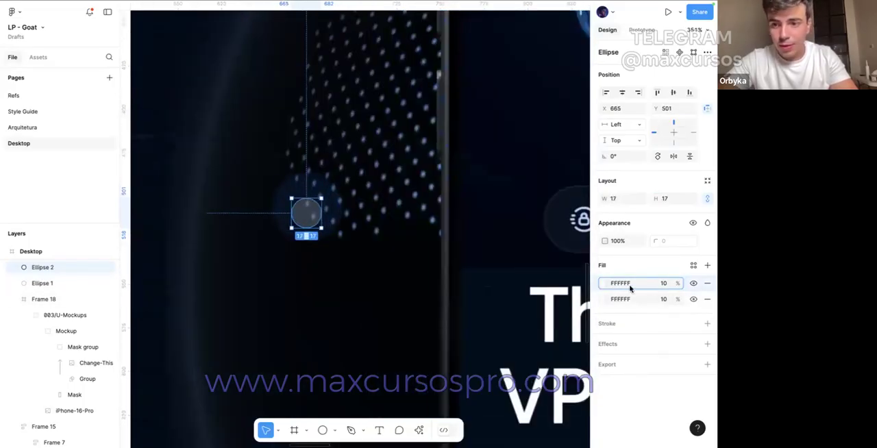
{"action": "left_click", "coordinate": [707, 300]}
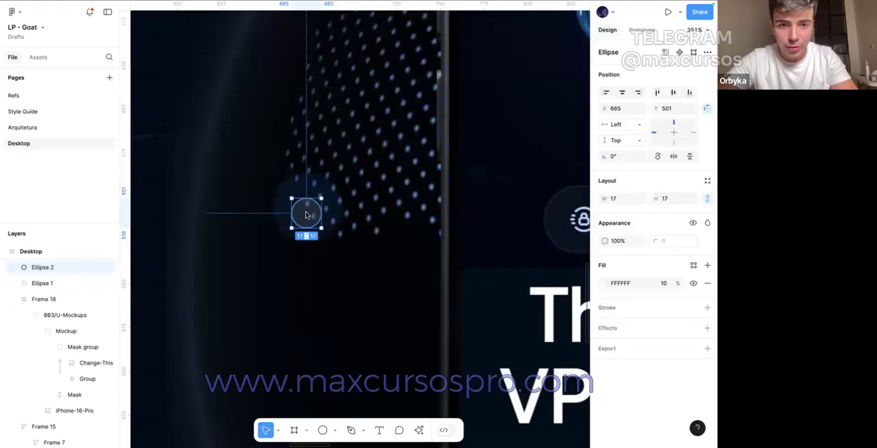
{"action": "key", "text": "ctrl+z"}
{"action": "key", "text": "ctrl+z"}
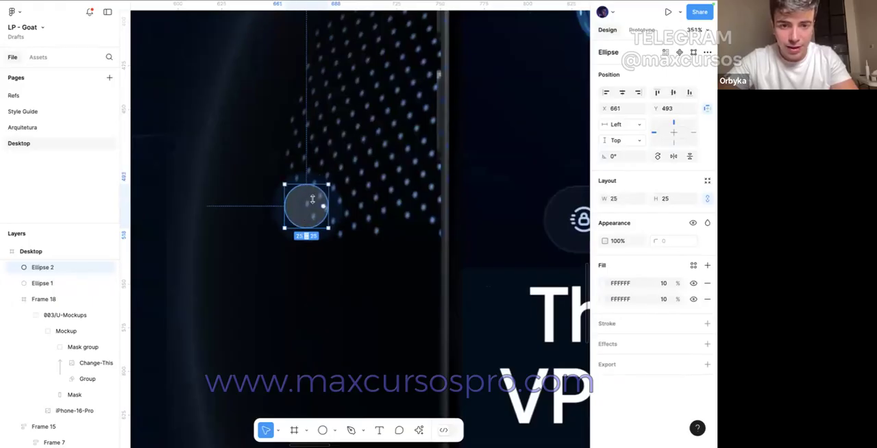
Step: Add a third circle as a 12 px copy with a single white fill at 100% opacity, centred in the other two
{"action": "left_click_drag", "start_coordinate": [313, 200], "coordinate": [319, 215]}
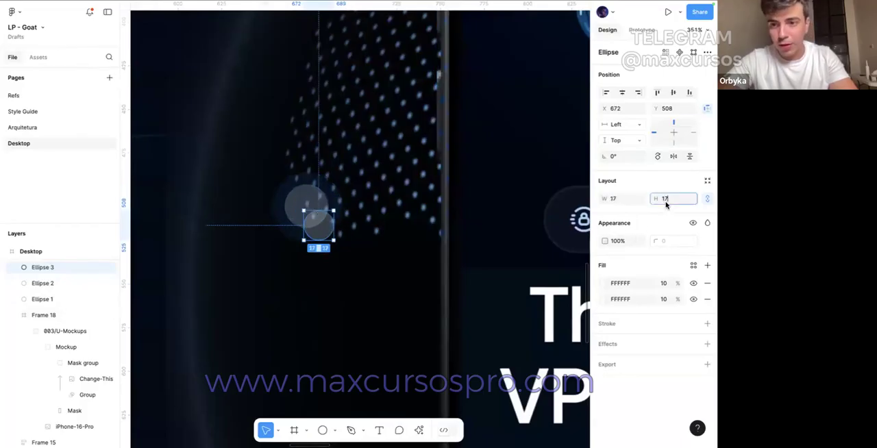
{"action": "type", "text": "12"}
{"action": "key", "text": "Return"}
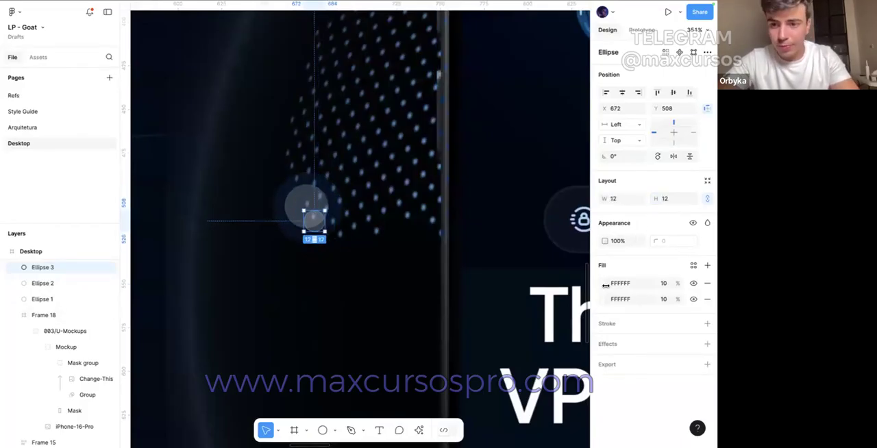
{"action": "left_click", "coordinate": [706, 299]}
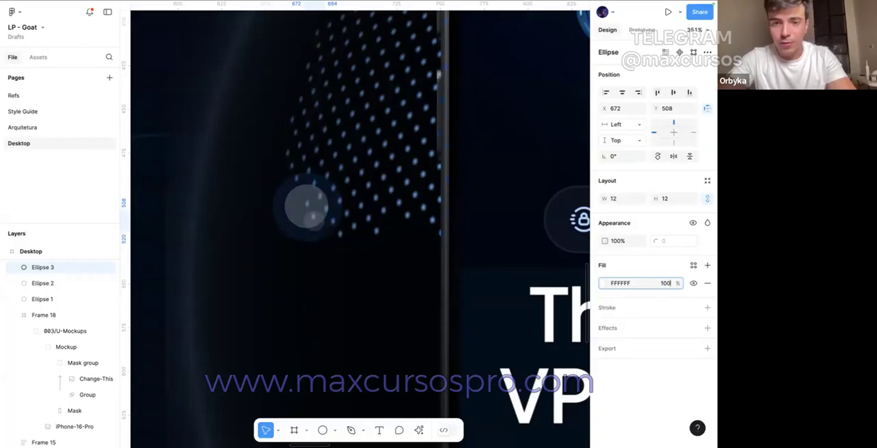
{"action": "left_click_drag", "start_coordinate": [313, 219], "coordinate": [307, 207]}
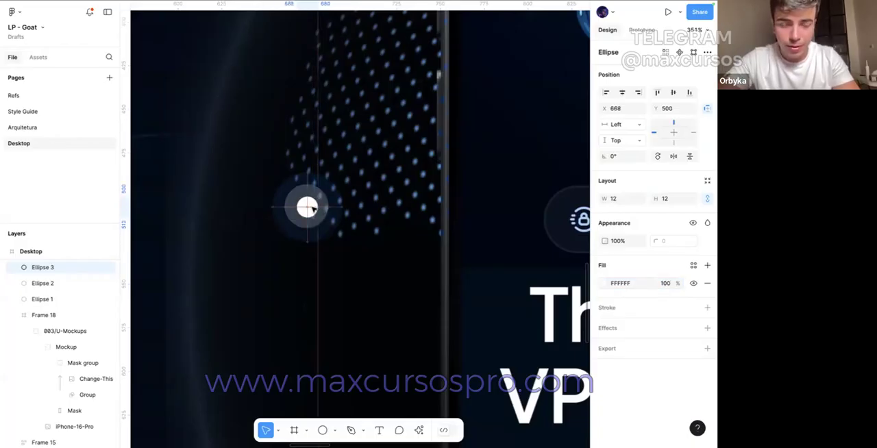
Step: Replace the middle circle's white fills with the outer circle's blue 0080FF fill at 10% opacity
{"action": "left_click", "coordinate": [310, 189]}
{"action": "left_click", "coordinate": [320, 180]}
{"action": "left_click", "coordinate": [623, 284]}
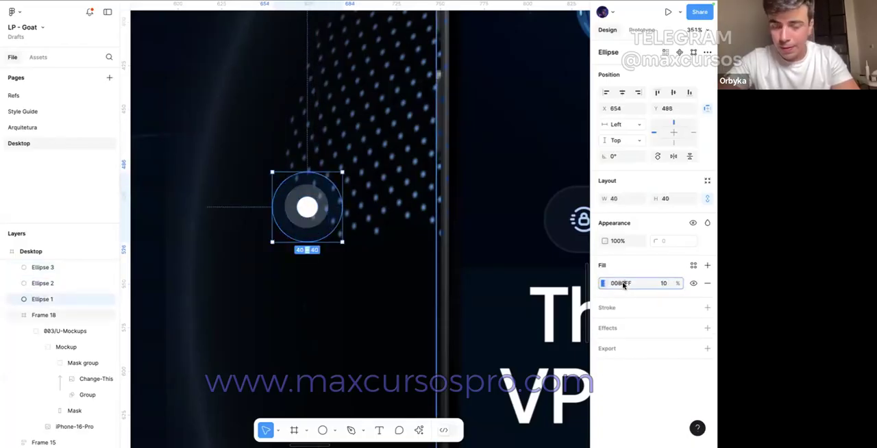
{"action": "left_click", "coordinate": [303, 190]}
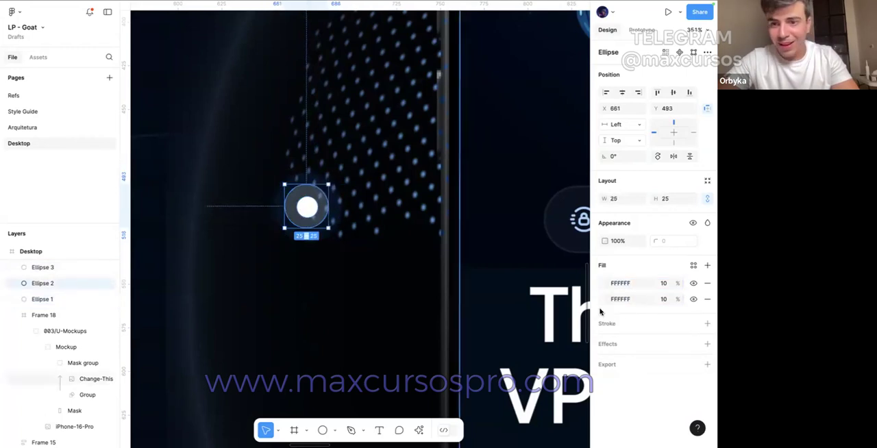
{"action": "left_click", "coordinate": [707, 282]}
{"action": "left_click", "coordinate": [622, 283]}
{"action": "key", "text": "super+v"}
{"action": "key", "text": "Return"}
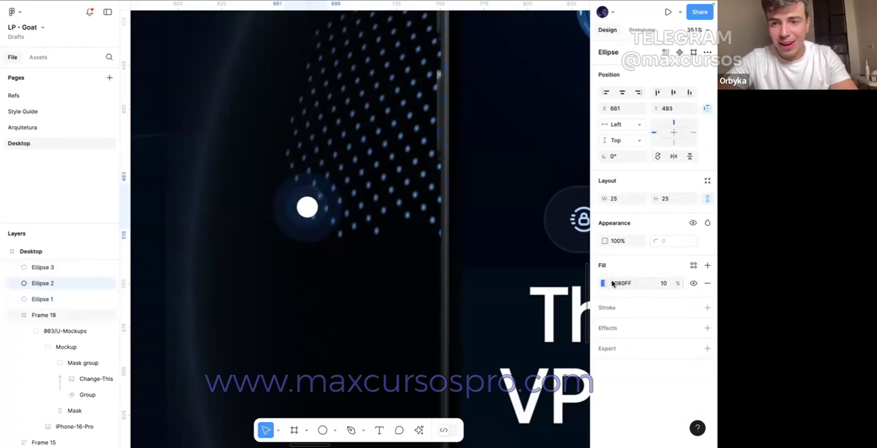
Step: Try fill opacities of 20% and 40% on the middle circle, and settle on 50%
{"action": "left_click", "coordinate": [671, 281]}
{"action": "type", "text": "20"}
{"action": "key", "text": "Return"}
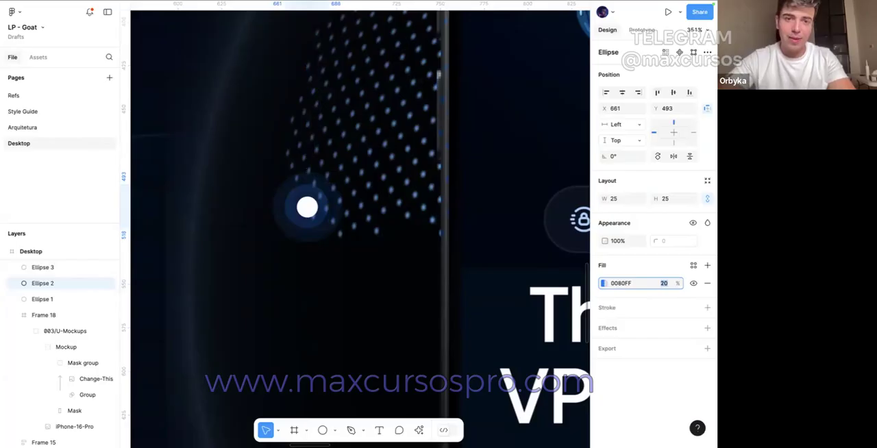
{"action": "type", "text": "40"}
{"action": "key", "text": "Return"}
{"action": "type", "text": "50"}
{"action": "key", "text": "Return"}
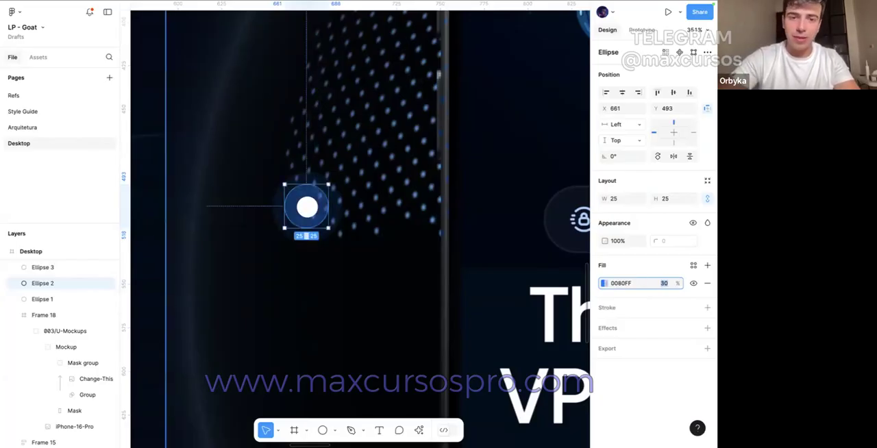
Step: Set the outer 40 px circle's fill opacity to 30%
{"action": "left_click", "coordinate": [295, 178]}
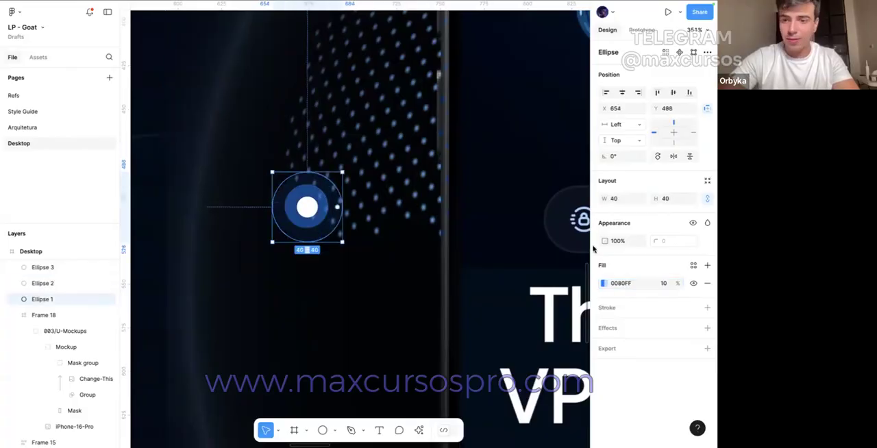
{"action": "left_click", "coordinate": [656, 280]}
{"action": "type", "text": "30"}
{"action": "key", "text": "Return"}
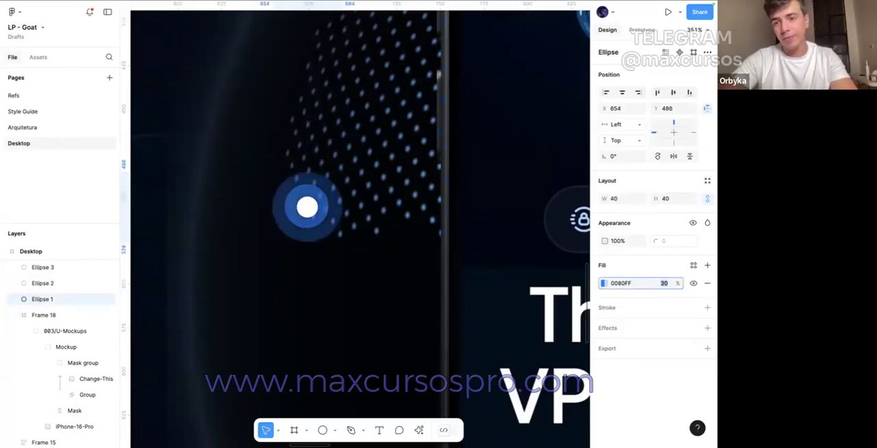
Step: Nudge the three concentric circles 20 px down and 10 px left beside the dotted pattern, and group them
{"action": "scroll", "coordinate": [349, 180], "scroll_direction": "down", "scroll_amount": 8}
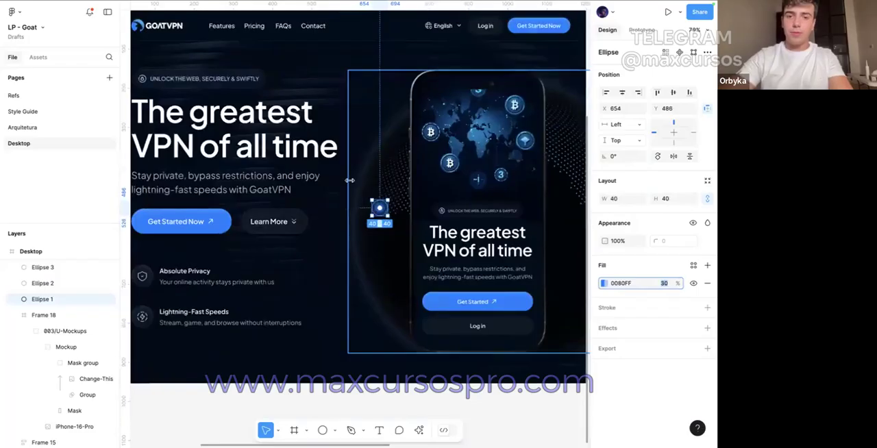
{"action": "left_click", "coordinate": [349, 180]}
{"action": "scroll", "coordinate": [401, 198], "scroll_direction": "up", "scroll_amount": 4}
{"action": "left_click_drag", "start_coordinate": [354, 196], "coordinate": [389, 228]}
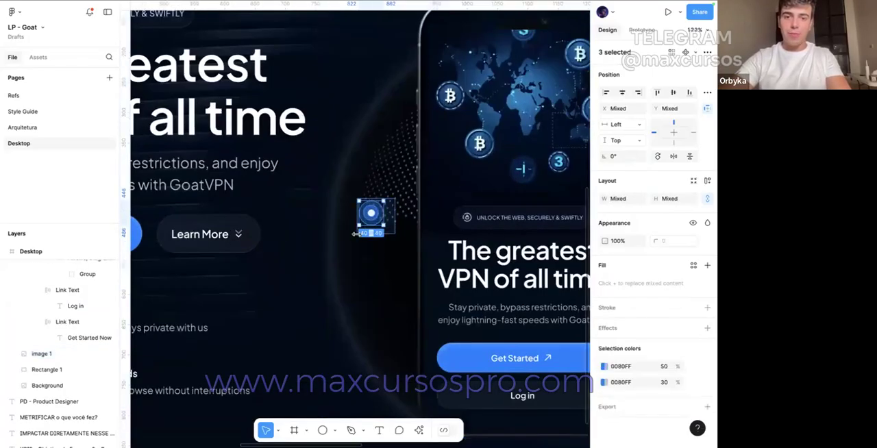
{"action": "key", "text": "shift+Down"}
{"action": "key", "text": "shift+Down"}
{"action": "key", "text": "shift+Down"}
{"action": "key", "text": "shift+Up"}
{"action": "key", "text": "shift+Left"}
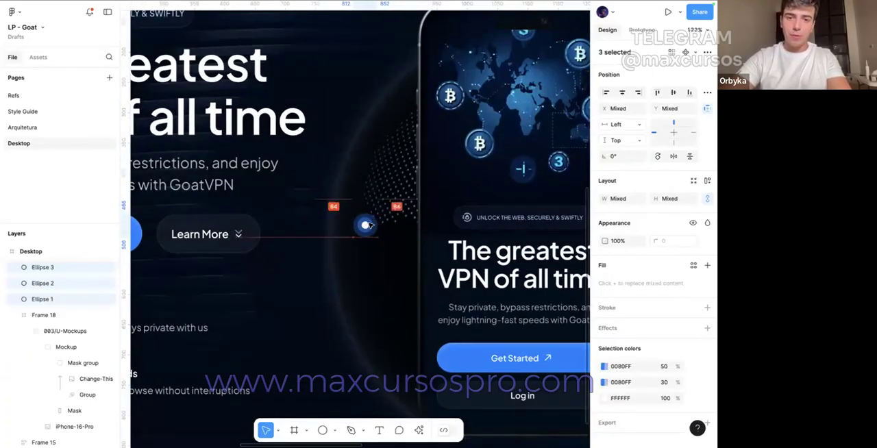
{"action": "scroll", "coordinate": [368, 225], "scroll_direction": "down", "scroll_amount": 4}
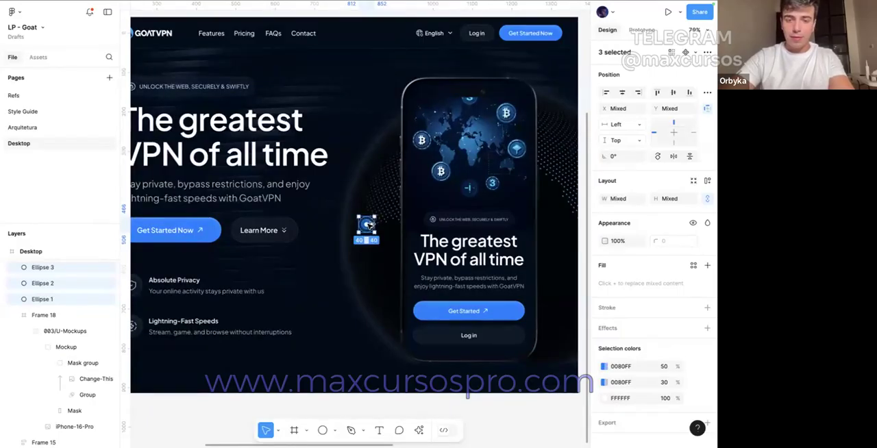
{"action": "key", "text": "ctrl+g"}
Step: Place copies of the glowing dot group at the phone's upper left and upper right, sizing the upper-right one to 24 px
{"action": "left_click_drag", "start_coordinate": [556, 152], "coordinate": [398, 170]}
{"action": "scroll", "coordinate": [387, 124], "scroll_direction": "up", "scroll_amount": 5}
{"action": "scroll", "coordinate": [394, 170], "scroll_direction": "right", "scroll_amount": 5}
{"action": "scroll", "coordinate": [335, 162], "scroll_direction": "left", "scroll_amount": 2}
{"action": "scroll", "coordinate": [336, 162], "scroll_direction": "up", "scroll_amount": 1}
{"action": "left_click", "coordinate": [341, 122]}
{"action": "left_click_drag", "start_coordinate": [346, 105], "coordinate": [347, 111]}
{"action": "left_click", "coordinate": [686, 202]}
{"action": "type", "text": "24"}
{"action": "key", "text": "Return"}
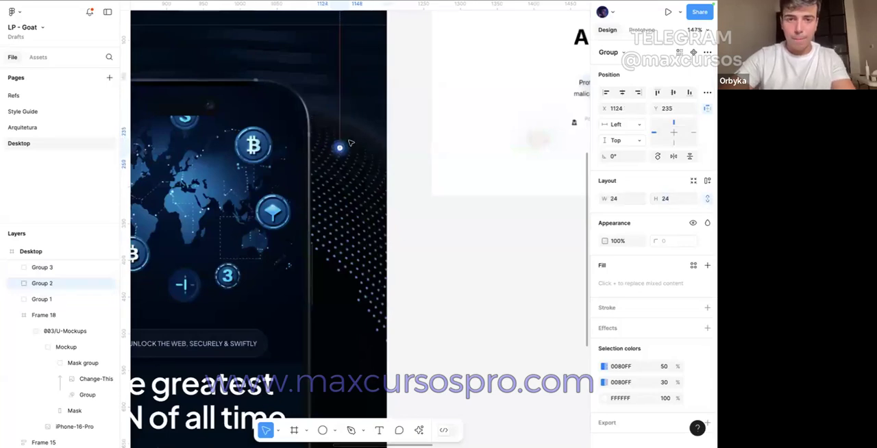
Step: Move the large glowing dot group at the phone's lower left to X 622, Y 515
{"action": "scroll", "coordinate": [356, 165], "scroll_direction": "down", "scroll_amount": 3}
{"action": "left_click", "coordinate": [399, 220]}
{"action": "scroll", "coordinate": [398, 221], "scroll_direction": "left", "scroll_amount": 5}
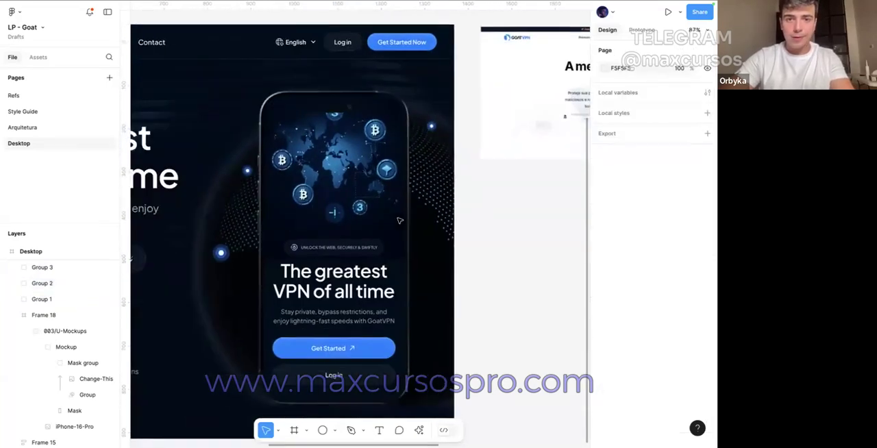
{"action": "left_click", "coordinate": [256, 243]}
{"action": "left_click_drag", "start_coordinate": [249, 246], "coordinate": [240, 250]}
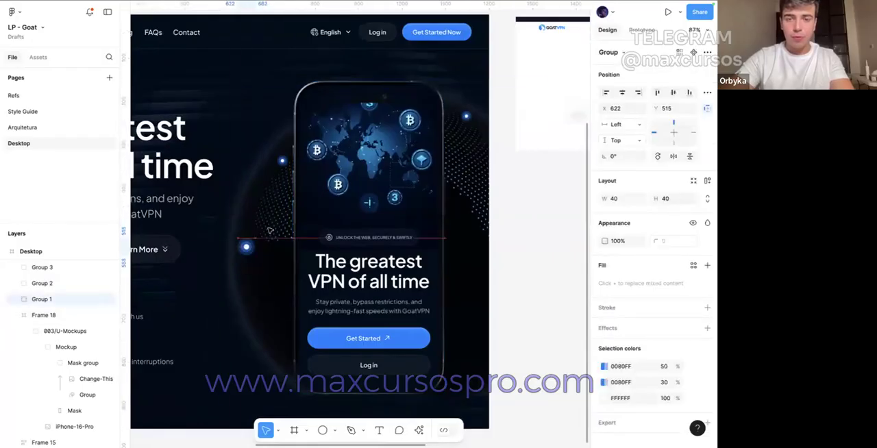
Step: Reposition the upper-right glowing dot and place a copy enlarged to about 42 px below it on the right dotted pattern
{"action": "left_click_drag", "start_coordinate": [466, 116], "coordinate": [479, 177]}
{"action": "left_click", "coordinate": [511, 182]}
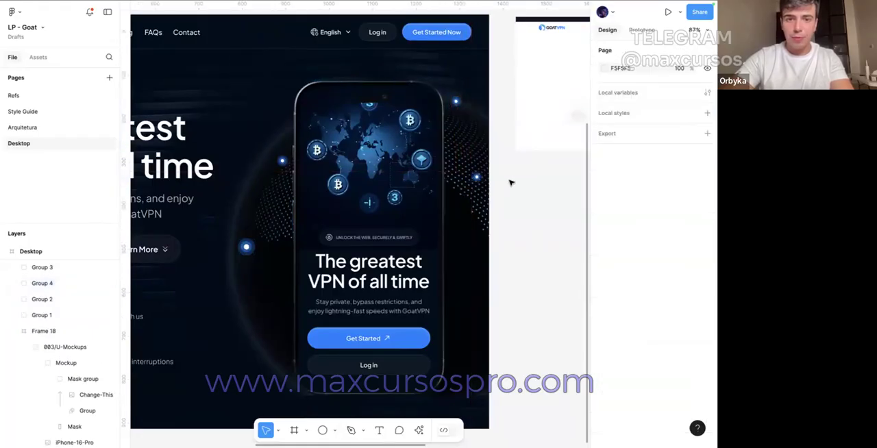
{"action": "left_click", "coordinate": [473, 183]}
{"action": "left_click_drag", "start_coordinate": [471, 184], "coordinate": [464, 189]}
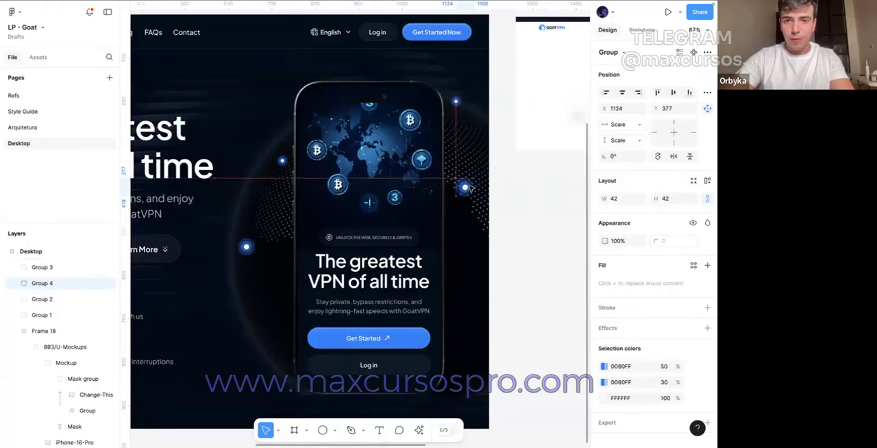
{"action": "left_click", "coordinate": [571, 232]}
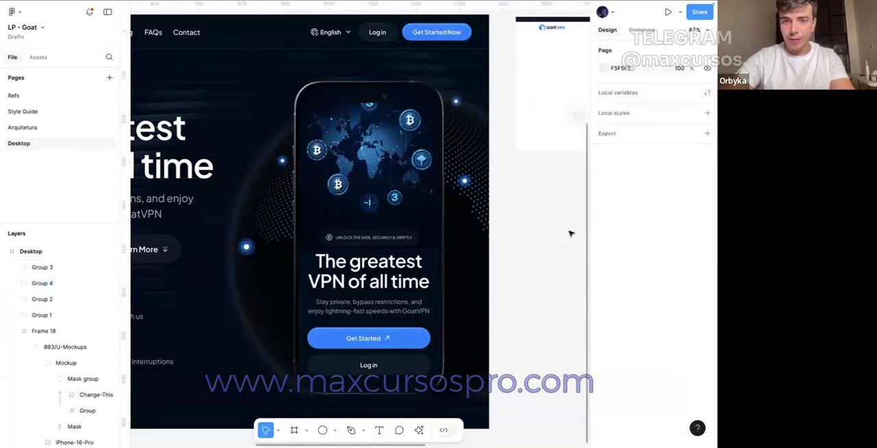
Step: Draw a curved Pen path about 86 by 196 px from the phone's lower-left glowing dot to the upper-left one
{"action": "left_click", "coordinate": [350, 429]}
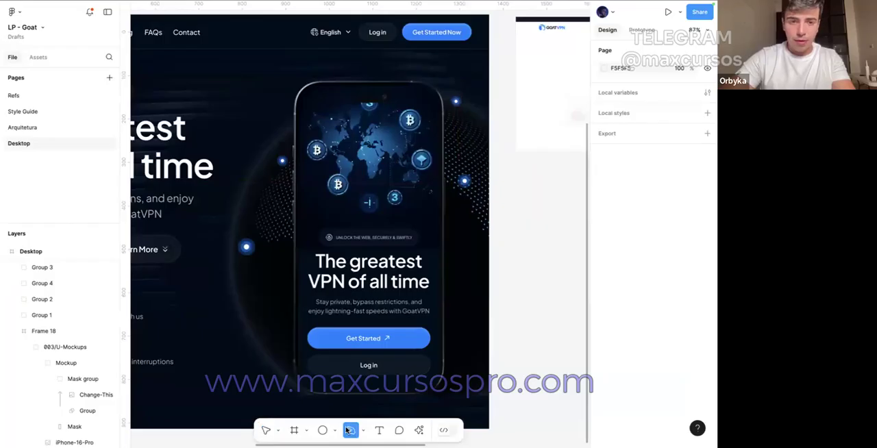
{"action": "left_click", "coordinate": [246, 247]}
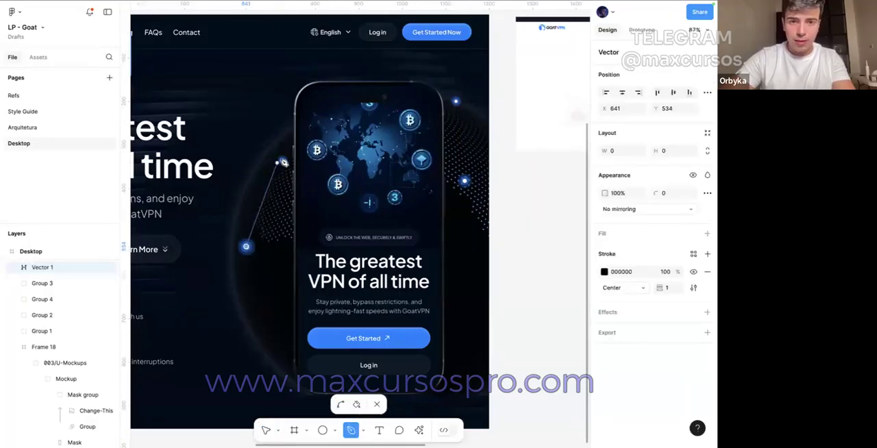
{"action": "left_click_drag", "start_coordinate": [282, 161], "coordinate": [312, 159]}
{"action": "key", "text": "Escape"}
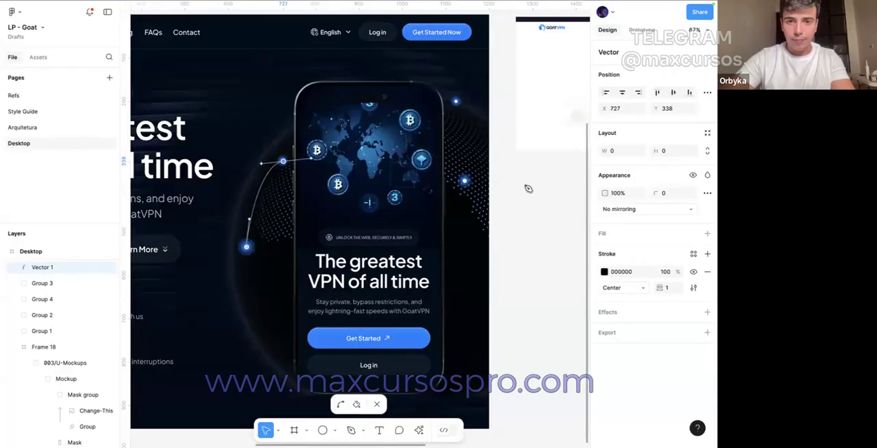
Step: Give the curve between the two left dots a white FFFFFF stroke in the Dash style with a dash length of 12
{"action": "left_click", "coordinate": [605, 302]}
{"action": "left_click_drag", "start_coordinate": [558, 268], "coordinate": [470, 192]}
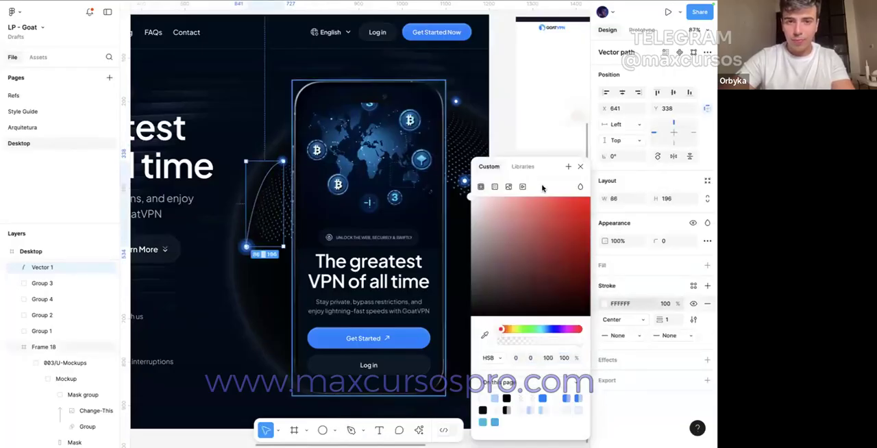
{"action": "left_click", "coordinate": [693, 320]}
{"action": "left_click", "coordinate": [565, 358]}
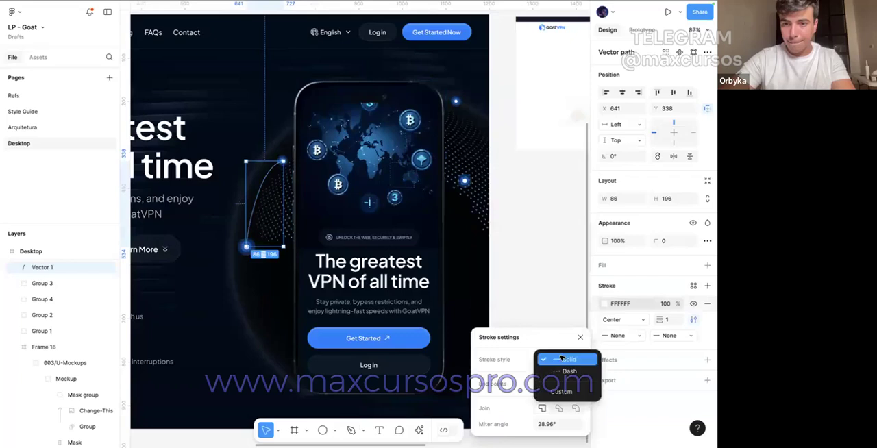
{"action": "left_click", "coordinate": [560, 357]}
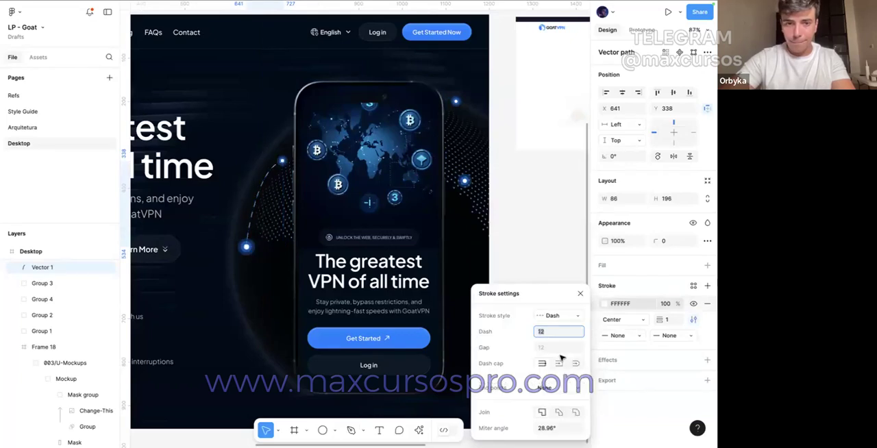
{"action": "left_click", "coordinate": [559, 231]}
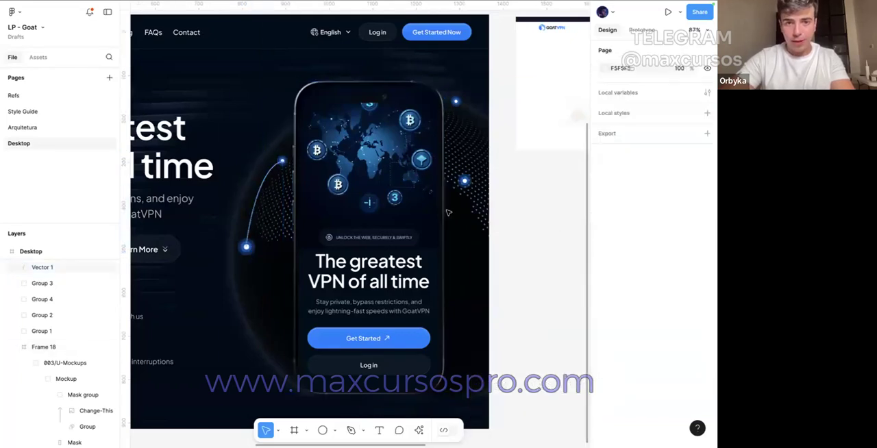
Step: Recolor the dashed curve's stroke to blue 0080FF by sampling the phone's Get Started button
{"action": "left_click", "coordinate": [258, 198]}
{"action": "left_click", "coordinate": [605, 303]}
{"action": "left_click", "coordinate": [487, 335]}
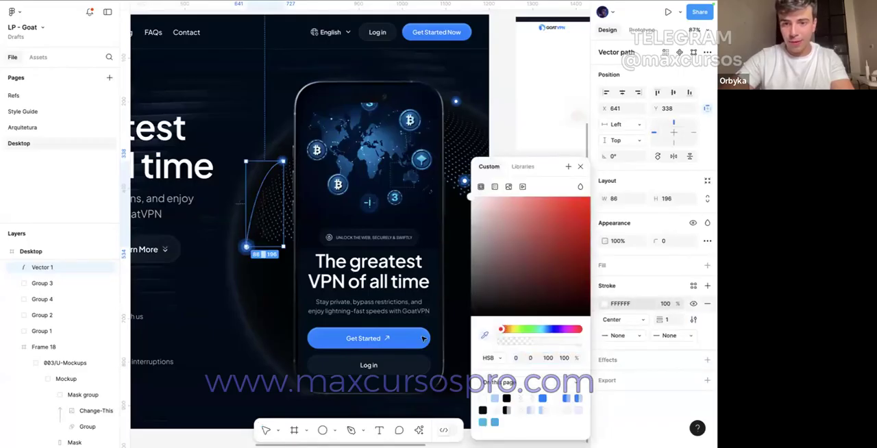
{"action": "left_click", "coordinate": [412, 334]}
{"action": "left_click", "coordinate": [567, 139]}
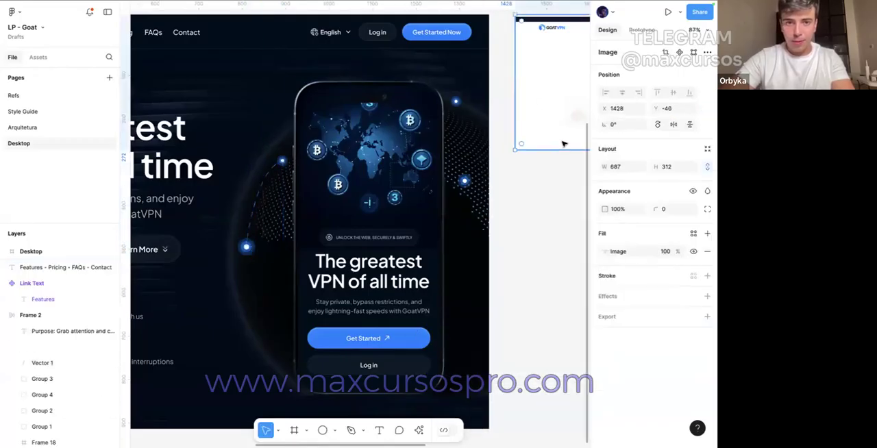
{"action": "left_click", "coordinate": [533, 201]}
Step: Bring the lower-left and upper-left glowing dot groups to the front of the dashed curve
{"action": "scroll", "coordinate": [221, 245], "scroll_direction": "up", "scroll_amount": 5}
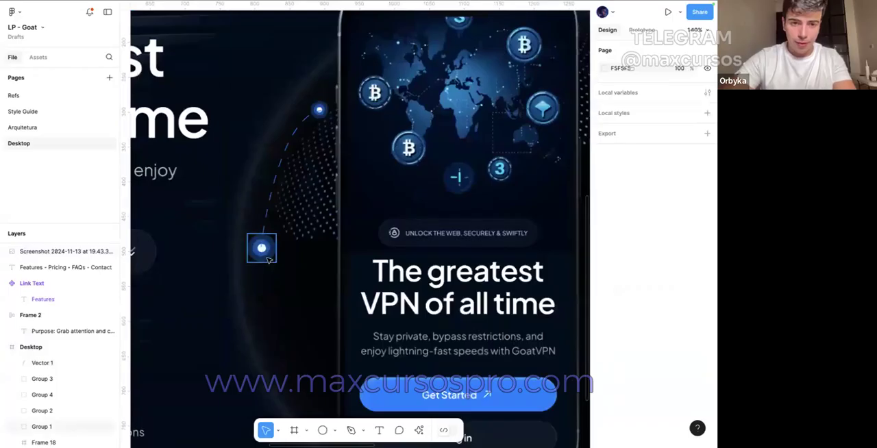
{"action": "left_click", "coordinate": [261, 248]}
{"action": "right_click", "coordinate": [266, 248]}
{"action": "left_click", "coordinate": [296, 179]}
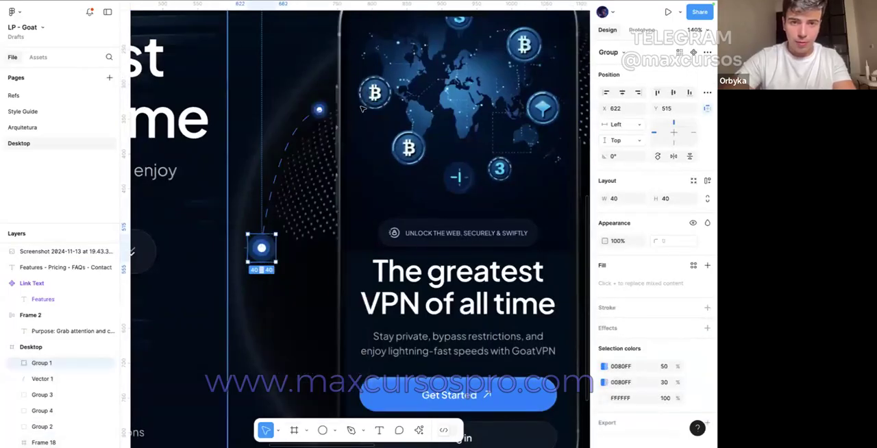
{"action": "left_click", "coordinate": [322, 112]}
{"action": "right_click", "coordinate": [327, 114]}
{"action": "left_click", "coordinate": [345, 178]}
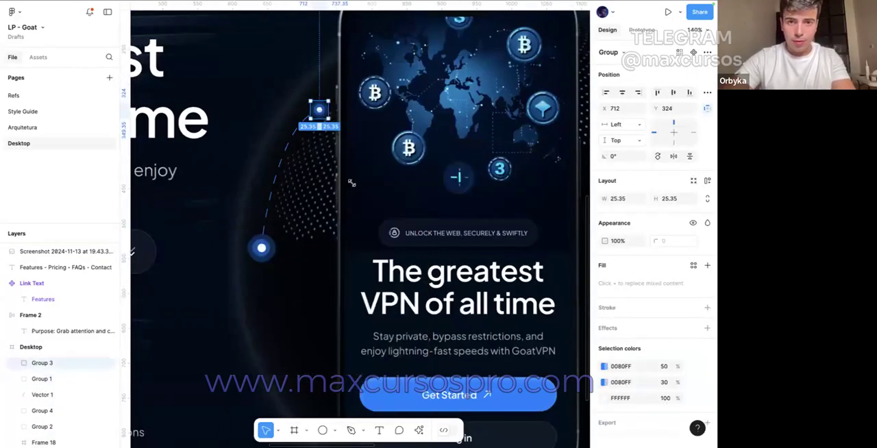
{"action": "scroll", "coordinate": [304, 169], "scroll_direction": "down", "scroll_amount": 3}
{"action": "left_click", "coordinate": [303, 169]}
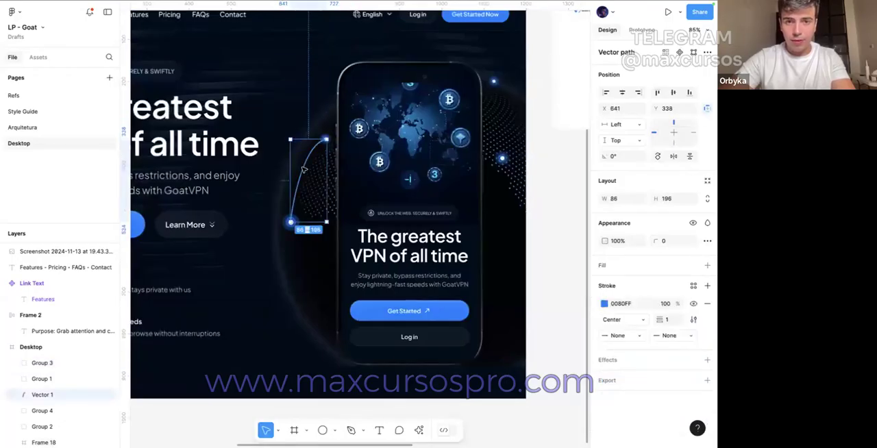
{"action": "double_click", "coordinate": [306, 161]}
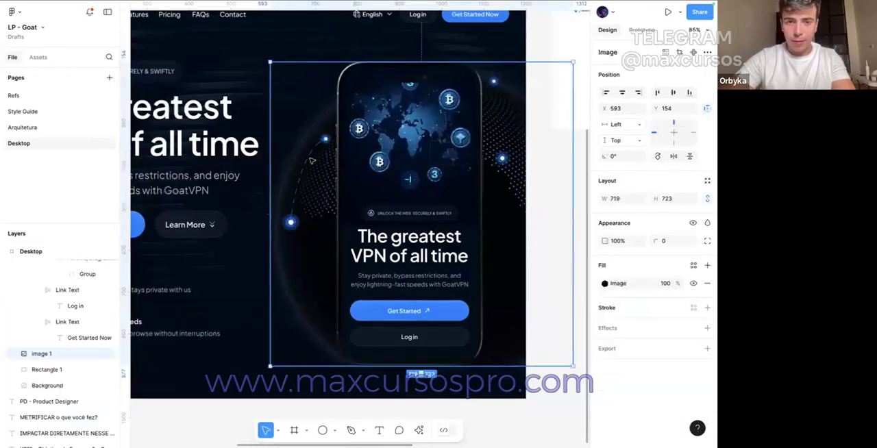
{"action": "left_click", "coordinate": [544, 24]}
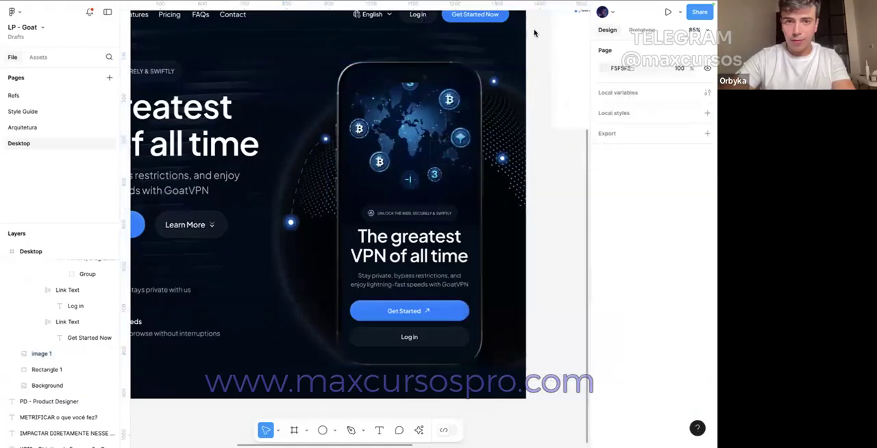
{"action": "double_click", "coordinate": [320, 150]}
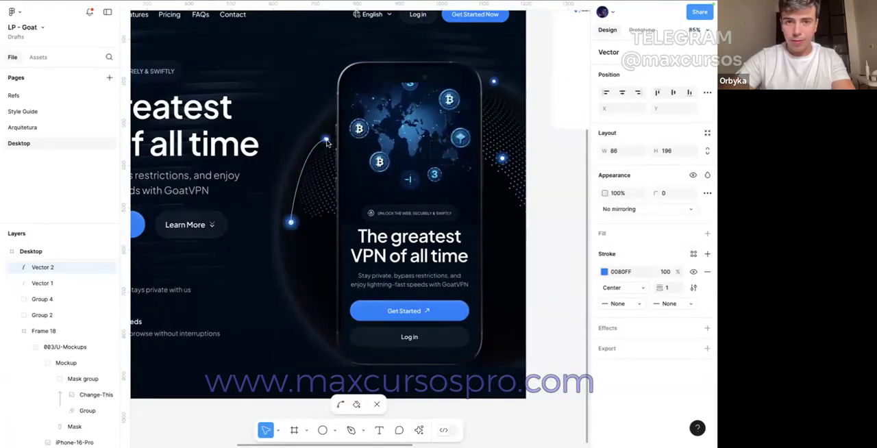
{"action": "key", "text": "Escape"}
{"action": "left_click", "coordinate": [315, 158]}
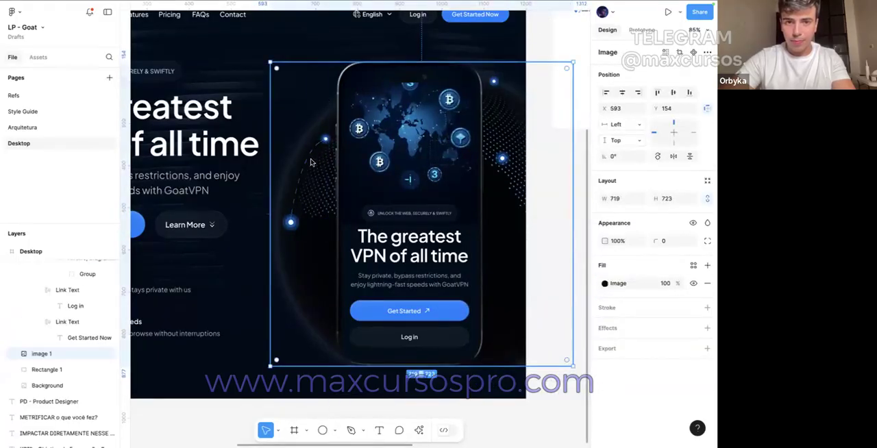
{"action": "left_click", "coordinate": [307, 160]}
{"action": "key", "text": "Delete"}
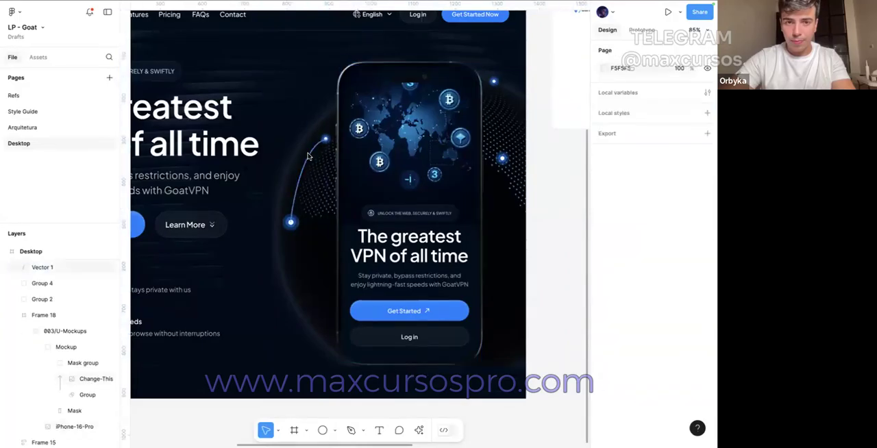
Step: Duplicate the dashed curve and move the copy's end points onto the two glowing dots right of the phone
{"action": "left_click", "coordinate": [307, 154]}
{"action": "key", "text": "ctrl+d"}
{"action": "key", "text": "Return"}
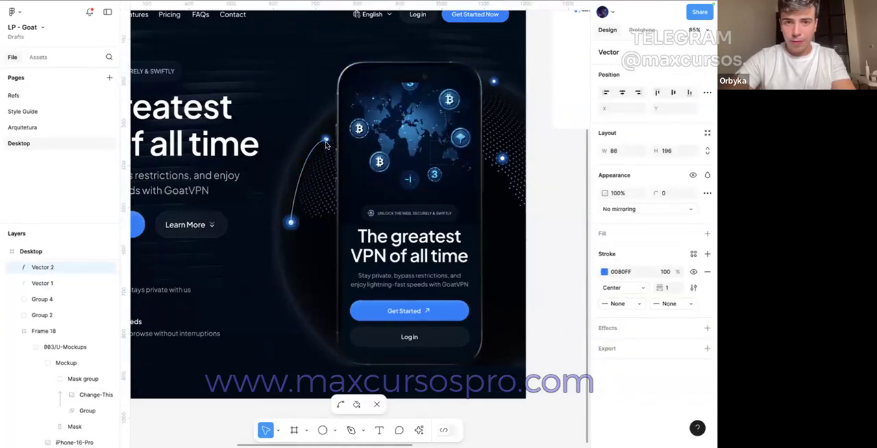
{"action": "left_click_drag", "start_coordinate": [326, 140], "coordinate": [492, 81]}
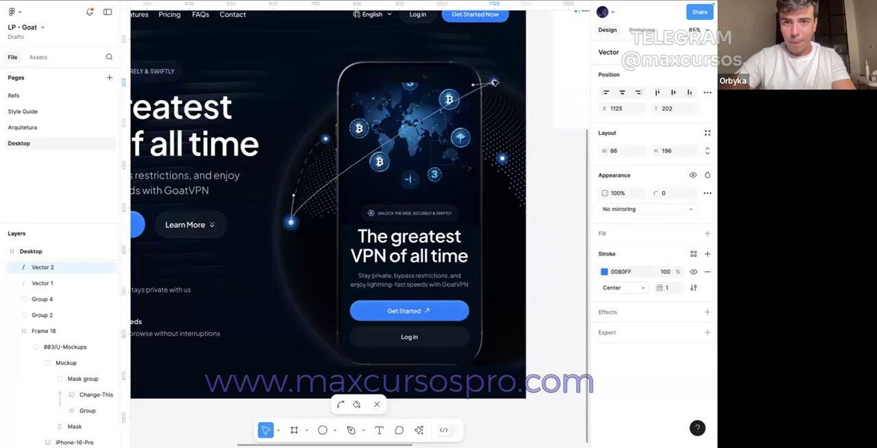
{"action": "left_click_drag", "start_coordinate": [291, 222], "coordinate": [543, 156]}
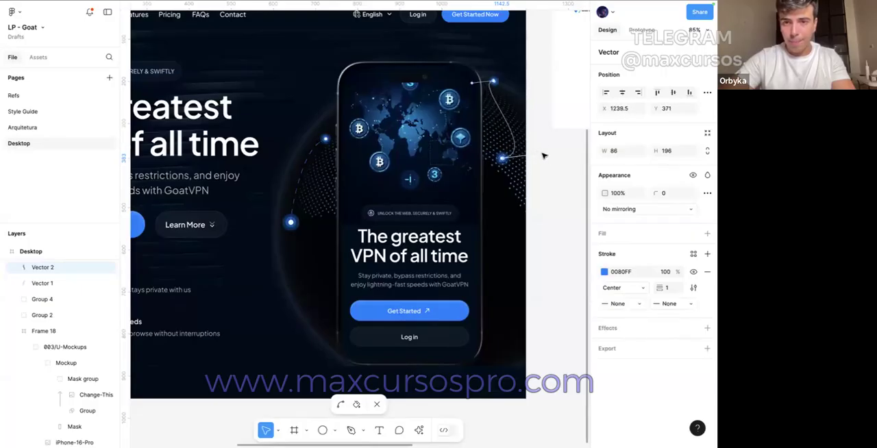
{"action": "left_click", "coordinate": [555, 166]}
Step: Bring the upper-right glowing dot group to the front and move it to X 1107, Y 187 over the curve's end
{"action": "scroll", "coordinate": [502, 158], "scroll_direction": "up", "scroll_amount": 10}
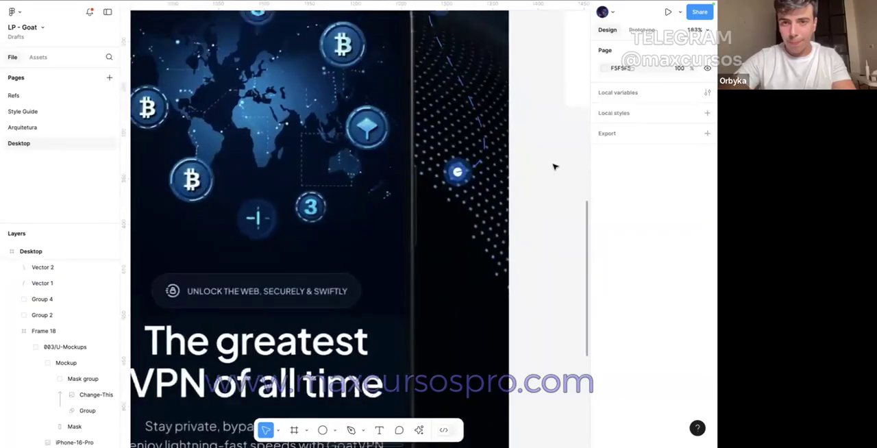
{"action": "left_click", "coordinate": [456, 114]}
{"action": "right_click", "coordinate": [459, 114]}
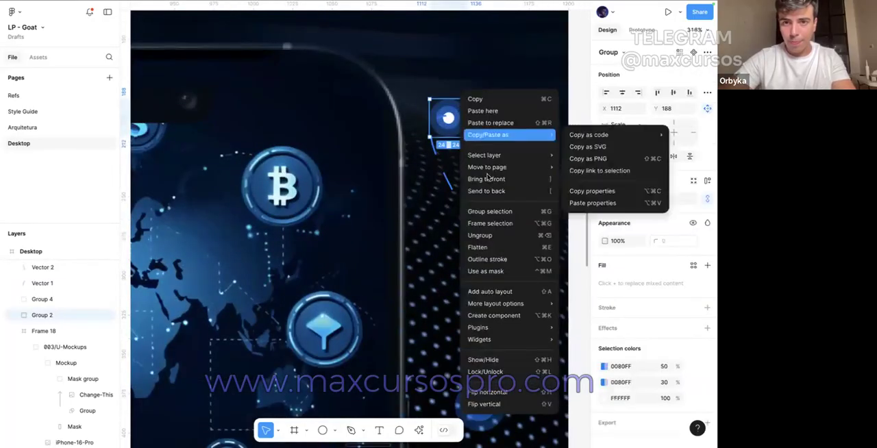
{"action": "left_click", "coordinate": [489, 178]}
{"action": "scroll", "coordinate": [489, 177], "scroll_direction": "down", "scroll_amount": 2}
{"action": "scroll", "coordinate": [489, 177], "scroll_direction": "up", "scroll_amount": 3}
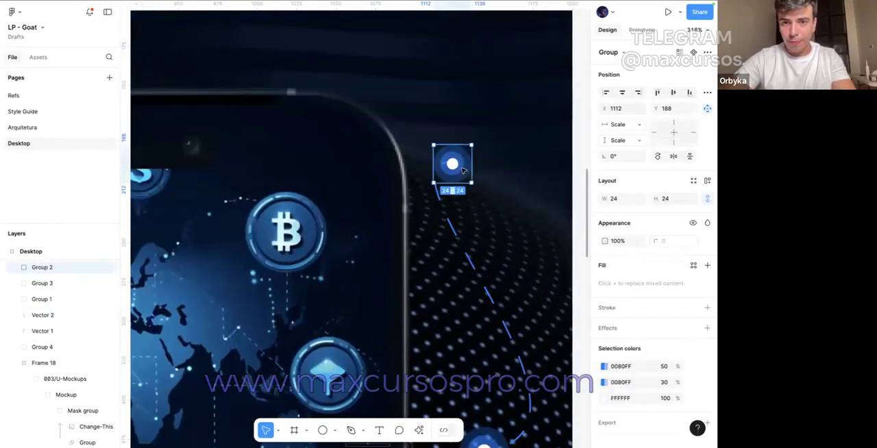
{"action": "left_click_drag", "start_coordinate": [458, 167], "coordinate": [448, 165]}
{"action": "scroll", "coordinate": [480, 139], "scroll_direction": "down", "scroll_amount": 6}
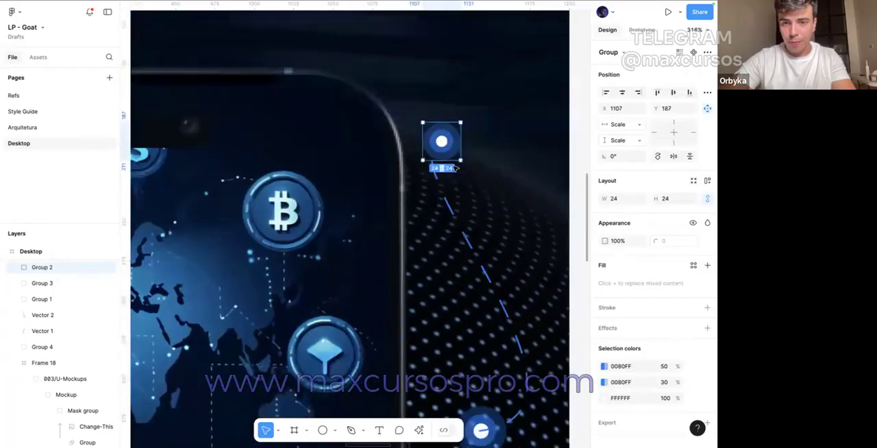
Step: Bring the larger glowing dot group on the right dotted pattern to the front and move it to X 1128, Y 372
{"action": "left_click", "coordinate": [479, 139]}
{"action": "right_click", "coordinate": [479, 139]}
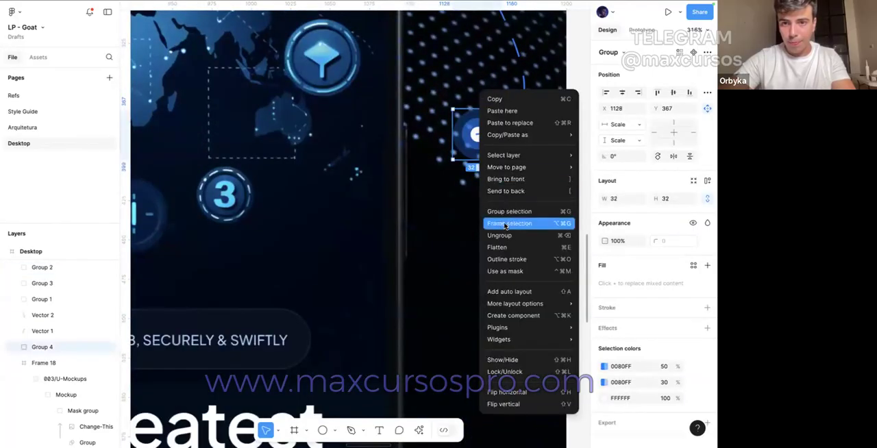
{"action": "left_click", "coordinate": [505, 179]}
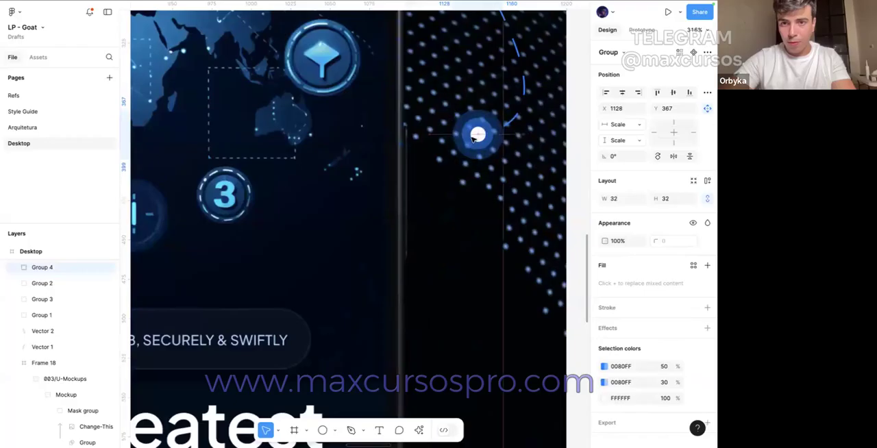
{"action": "scroll", "coordinate": [478, 134], "scroll_direction": "down", "scroll_amount": 5}
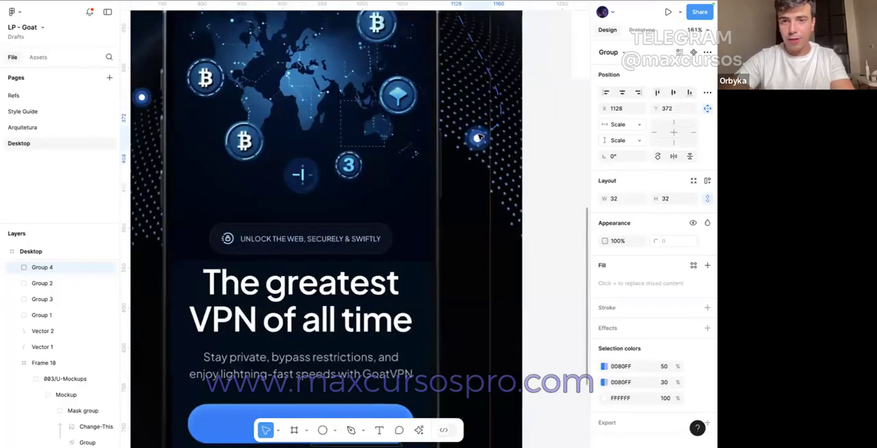
{"action": "left_click", "coordinate": [561, 150]}
{"action": "scroll", "coordinate": [561, 150], "scroll_direction": "down", "scroll_amount": 5}
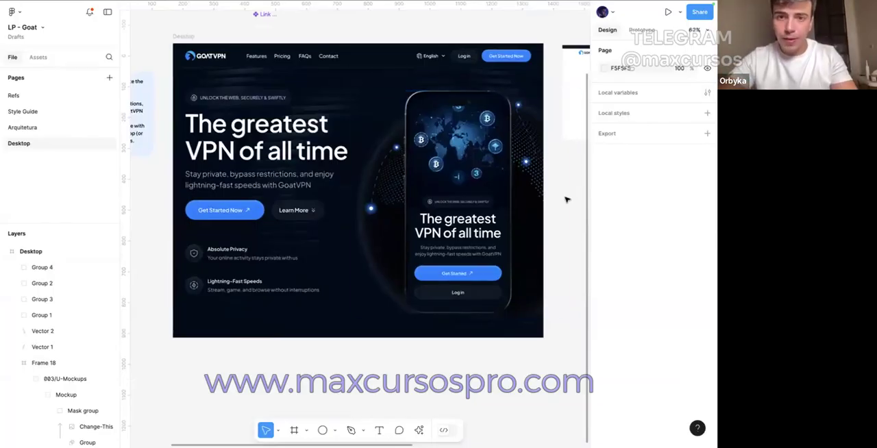
{"action": "scroll", "coordinate": [567, 199], "scroll_direction": "up", "scroll_amount": 1}
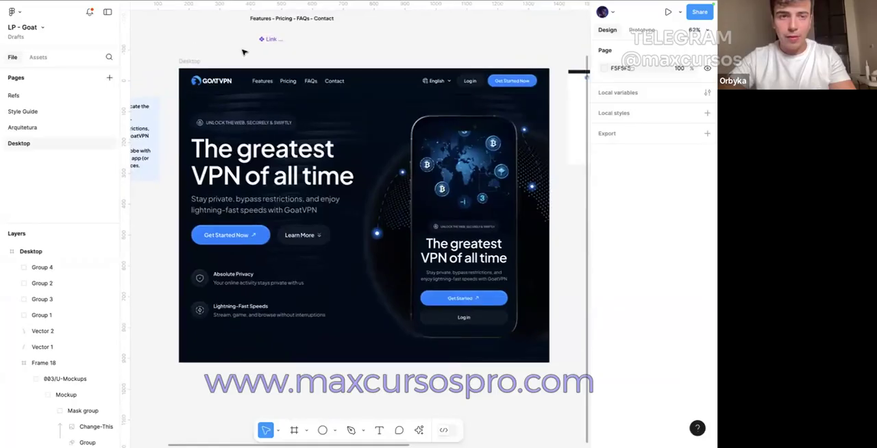
Step: Switch to the Myicons file, search its assets for "vpn" and place the VPN, Stiker icon beside the arrow icons
{"action": "mouse_move", "coordinate": [141, 2]}
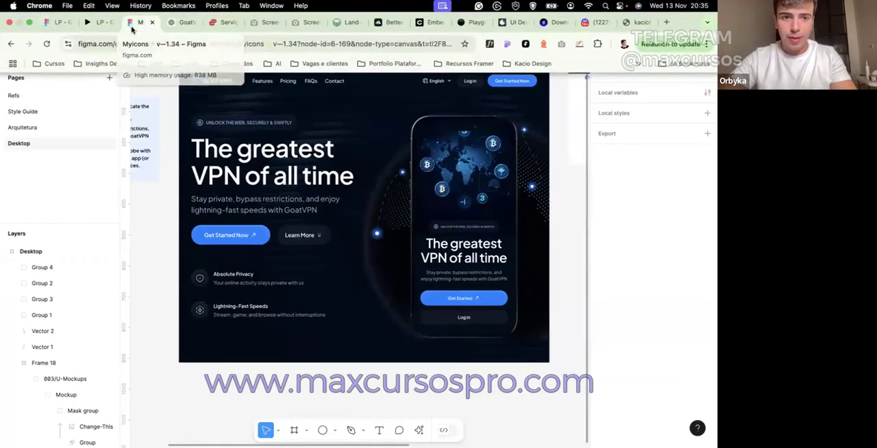
{"action": "left_click", "coordinate": [135, 23]}
{"action": "double_click", "coordinate": [55, 81]}
{"action": "type", "text": "vp"}
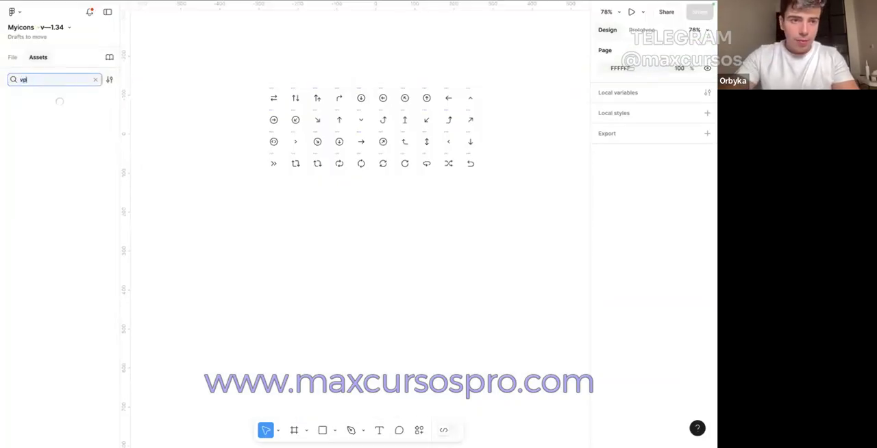
{"action": "type", "text": "n"}
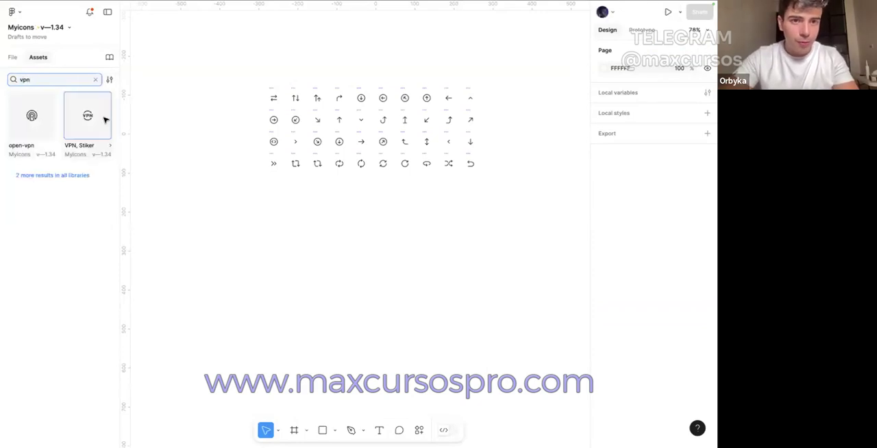
{"action": "left_click_drag", "start_coordinate": [103, 119], "coordinate": [212, 167]}
Step: Search the assets for "android" and place the Android icon to the left of the arrow icons
{"action": "double_click", "coordinate": [56, 81]}
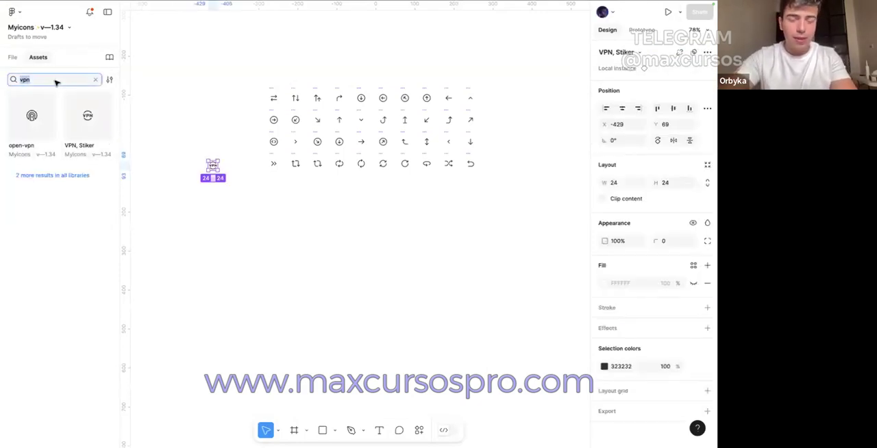
{"action": "type", "text": "android"}
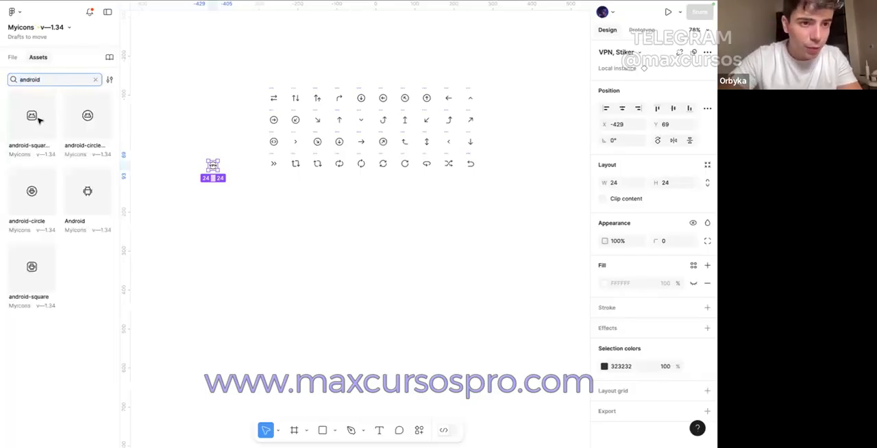
{"action": "left_click_drag", "start_coordinate": [72, 187], "coordinate": [152, 124]}
Step: Search the assets for "ios" and place the boxed iOS app icon just above the Android icon
{"action": "double_click", "coordinate": [46, 78]}
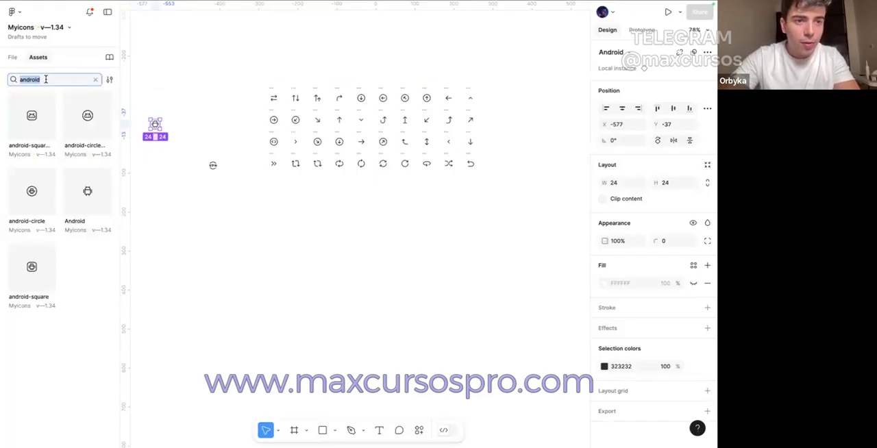
{"action": "type", "text": "uis"}
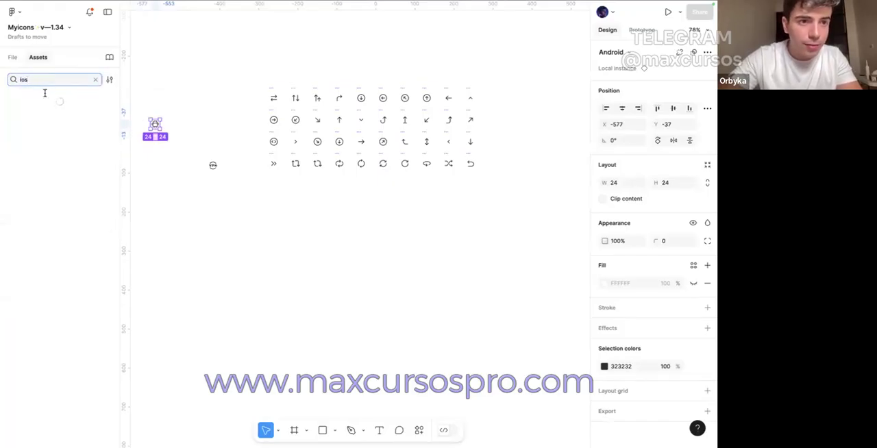
{"action": "left_click_drag", "start_coordinate": [55, 114], "coordinate": [145, 109]}
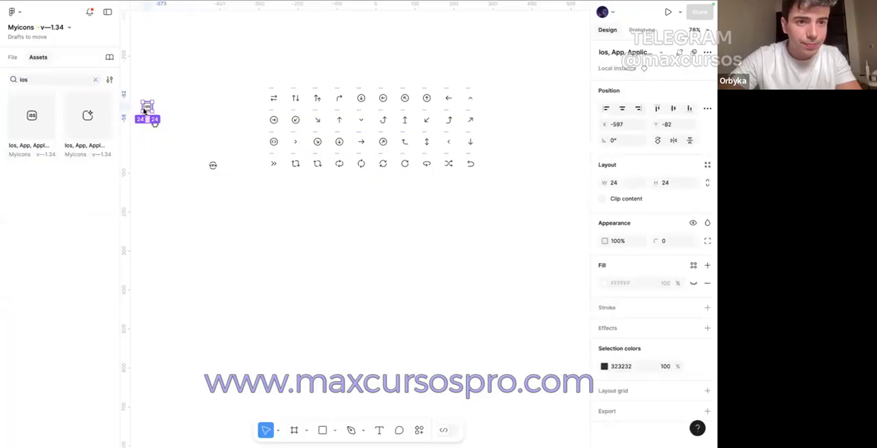
{"action": "scroll", "coordinate": [140, 106], "scroll_direction": "up", "scroll_amount": 5}
{"action": "scroll", "coordinate": [141, 107], "scroll_direction": "left", "scroll_amount": 2}
Step: Search the assets for "apple", place the Apple icon directly beside the Android icon, and clear the search
{"action": "double_click", "coordinate": [33, 79]}
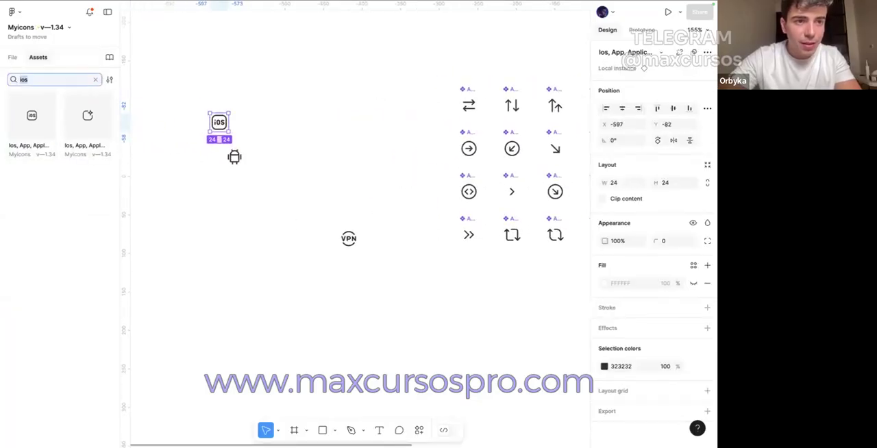
{"action": "type", "text": "aoo"}
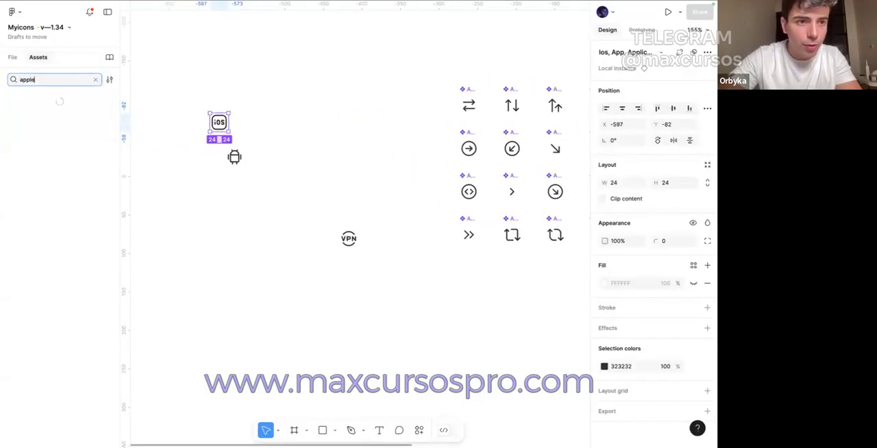
{"action": "left_click_drag", "start_coordinate": [130, 111], "coordinate": [258, 161]}
{"action": "left_click", "coordinate": [96, 80]}
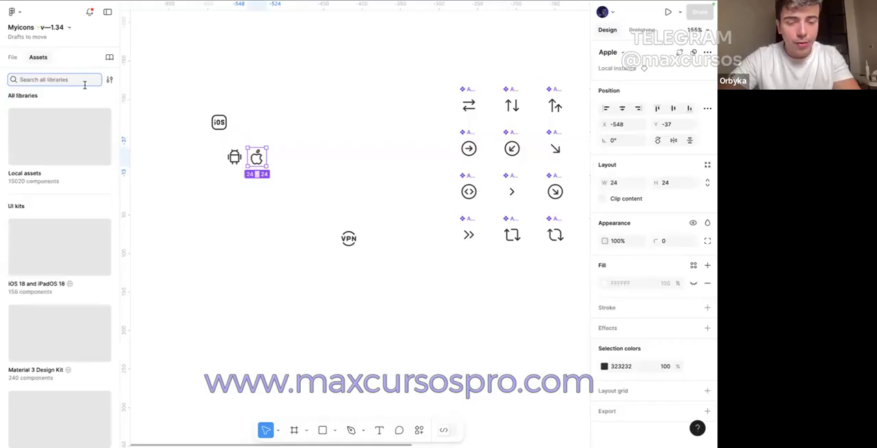
Step: Cut the Android, Apple and VPN icons, paste them into the LP - Goat file beside the Desktop frame, and detach their instances
{"action": "left_click_drag", "start_coordinate": [193, 146], "coordinate": [280, 167]}
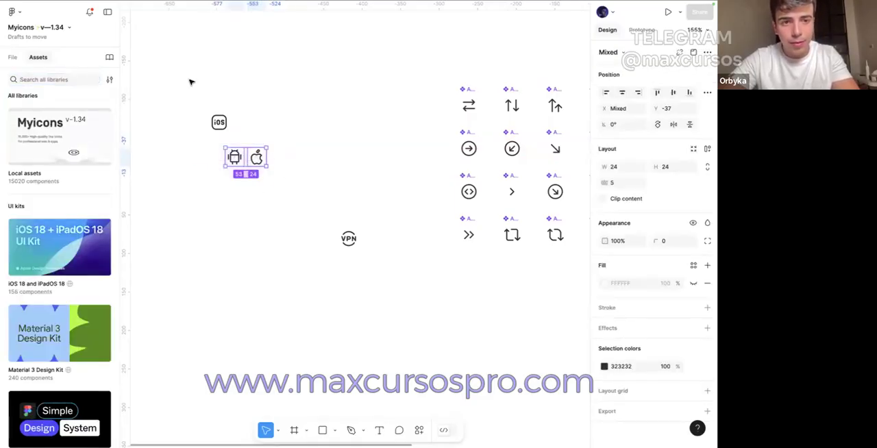
{"action": "left_click", "coordinate": [344, 237], "text": "shift"}
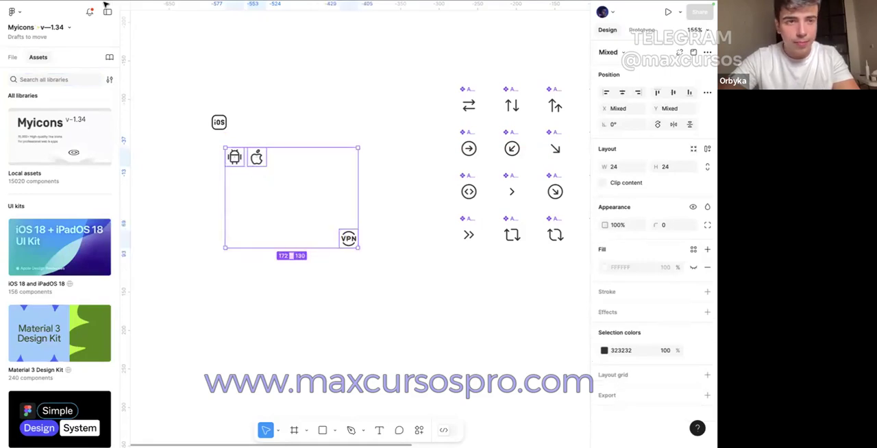
{"action": "key", "text": "super+x"}
{"action": "left_click", "coordinate": [59, 24]}
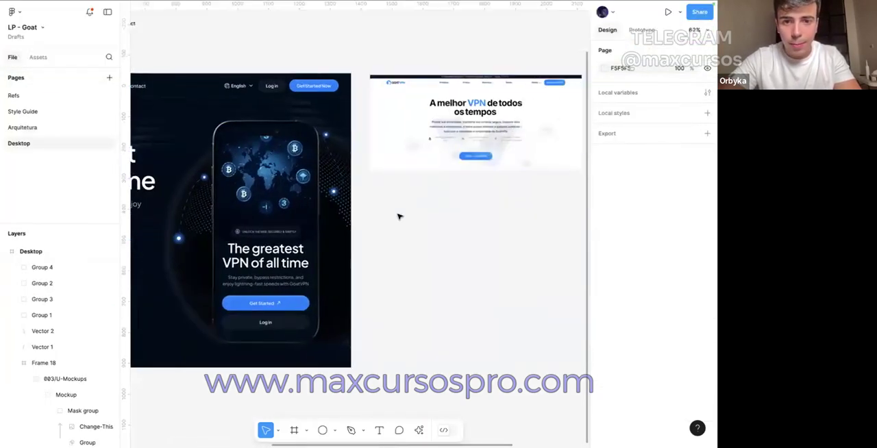
{"action": "scroll", "coordinate": [397, 215], "scroll_direction": "up", "scroll_amount": 5}
{"action": "key", "text": "super+v"}
{"action": "right_click", "coordinate": [358, 215]}
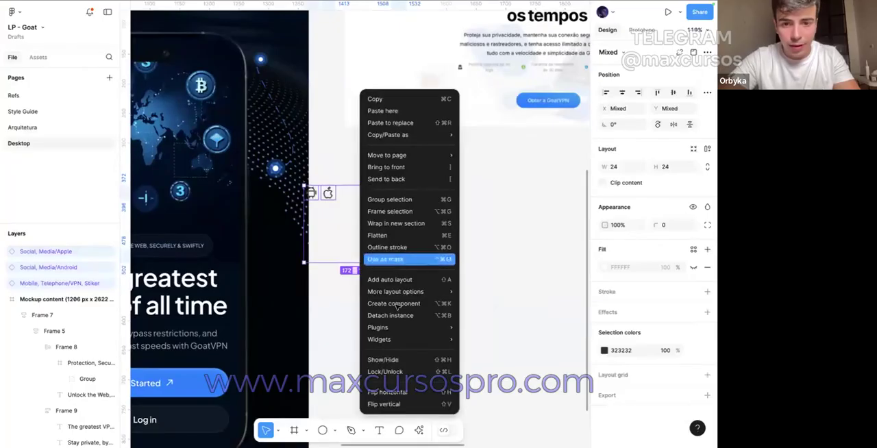
{"action": "left_click", "coordinate": [409, 311]}
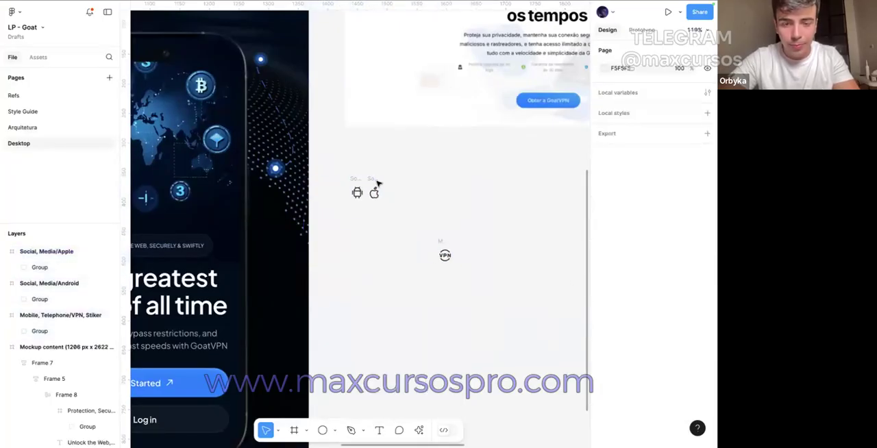
{"action": "left_click", "coordinate": [376, 183]}
{"action": "scroll", "coordinate": [377, 183], "scroll_direction": "up", "scroll_amount": 5}
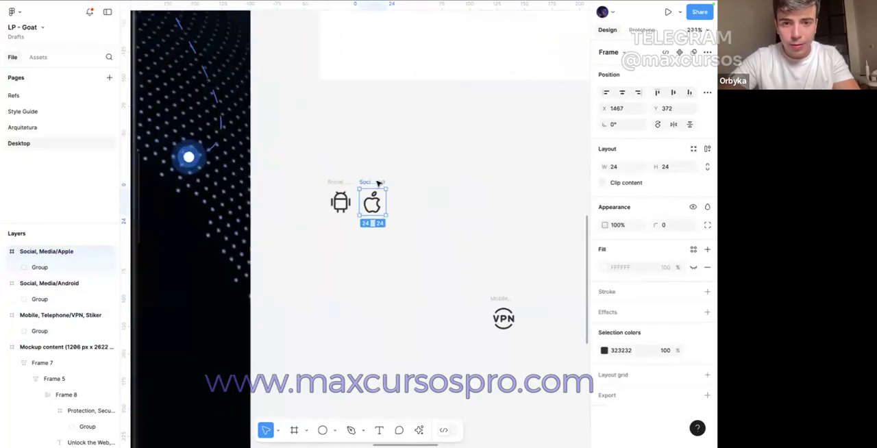
{"action": "key", "text": "shift+a"}
{"action": "left_click", "coordinate": [339, 183]}
{"action": "key", "text": "shift+a"}
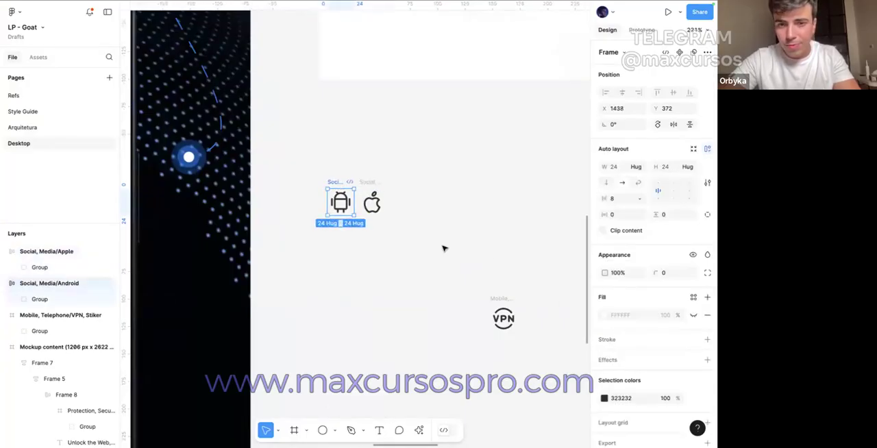
{"action": "key", "text": "ctrl+z"}
{"action": "key", "text": "ctrl+z"}
{"action": "key", "text": "ctrl+z"}
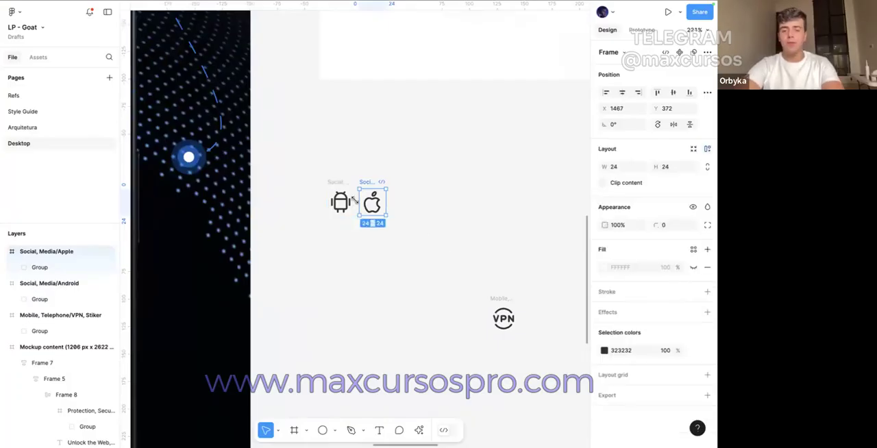
Step: Copy the round shield icon frame of the Absolute Privacy item onto the empty canvas below the Android and Apple icons
{"action": "left_click", "coordinate": [329, 188], "text": "shift"}
{"action": "scroll", "coordinate": [328, 188], "scroll_direction": "down", "scroll_amount": 5}
{"action": "scroll", "coordinate": [327, 187], "scroll_direction": "left", "scroll_amount": 5}
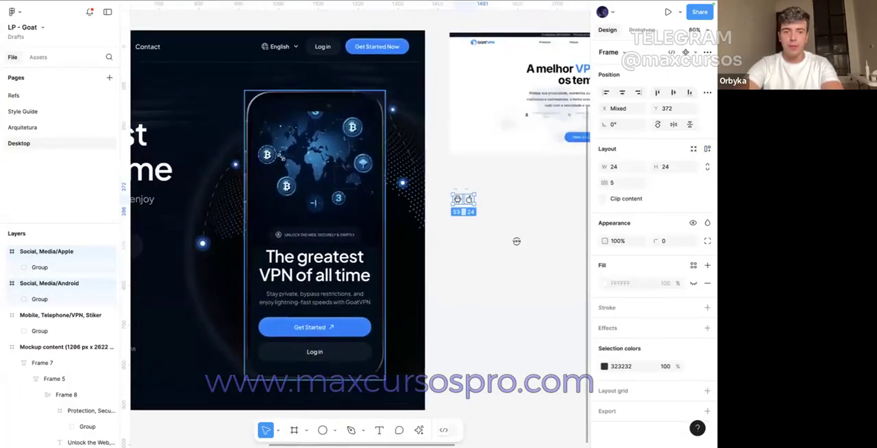
{"action": "left_click", "coordinate": [276, 154]}
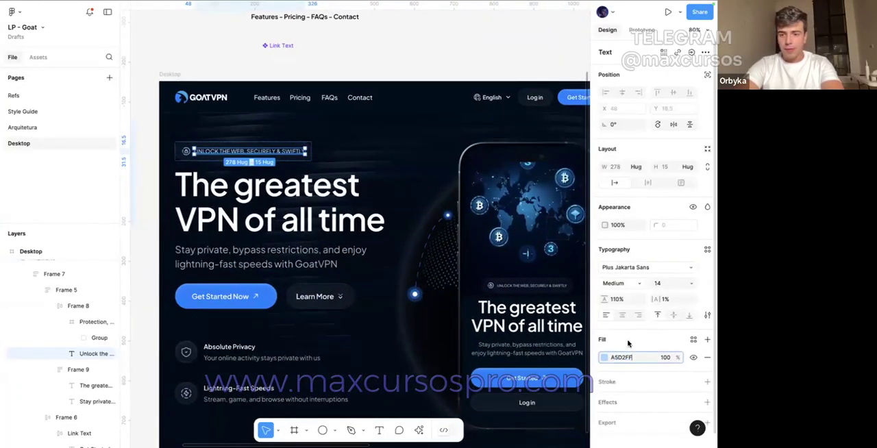
{"action": "left_click", "coordinate": [191, 356]}
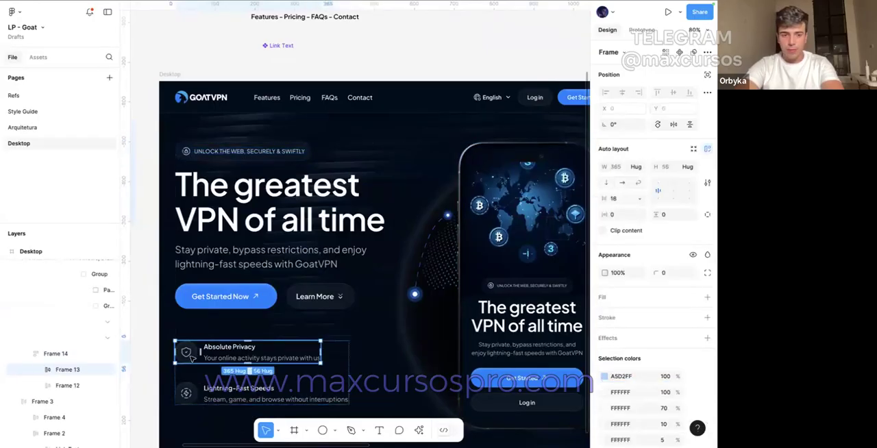
{"action": "double_click", "coordinate": [191, 357]}
{"action": "left_click_drag", "start_coordinate": [191, 357], "coordinate": [404, 294]}
{"action": "scroll", "coordinate": [445, 281], "scroll_direction": "up", "scroll_amount": 5}
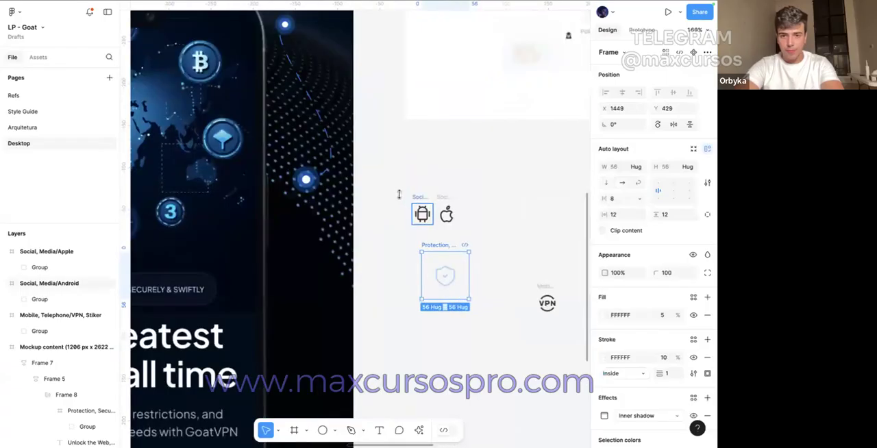
Step: Copy the shield icon's colour A5D2FF and apply it to the Android and Apple icons
{"action": "scroll", "coordinate": [657, 352], "scroll_direction": "down", "scroll_amount": 3}
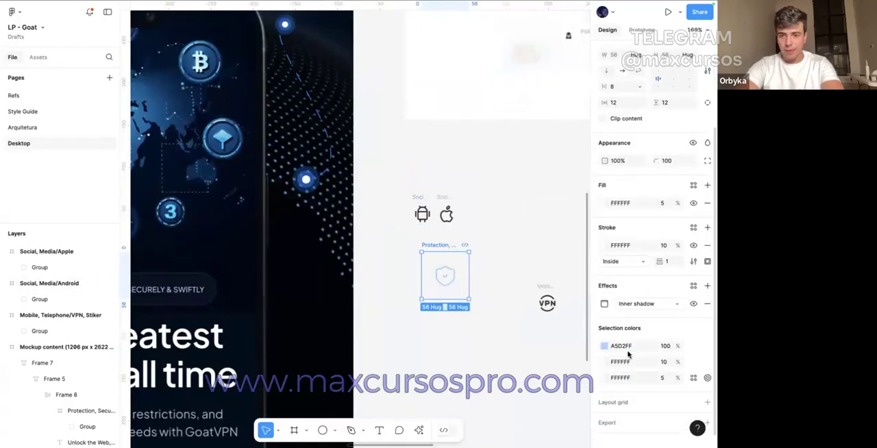
{"action": "left_click", "coordinate": [626, 345]}
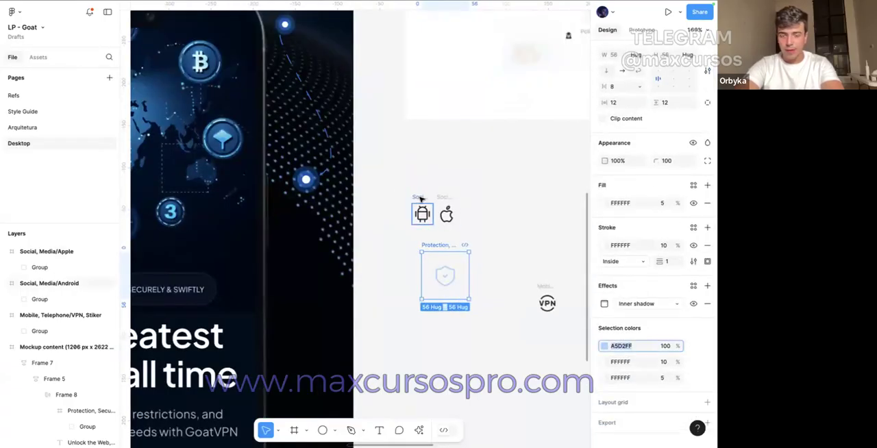
{"action": "left_click", "coordinate": [420, 197]}
{"action": "left_click_drag", "start_coordinate": [391, 187], "coordinate": [534, 260]}
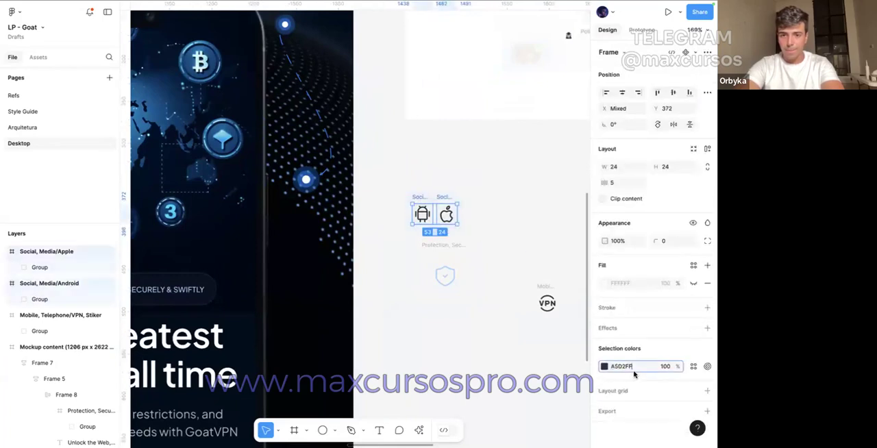
Step: Move the Android and Apple icons into the copied auto layout frame and remove its shield icon
{"action": "left_click_drag", "start_coordinate": [424, 219], "coordinate": [439, 292]}
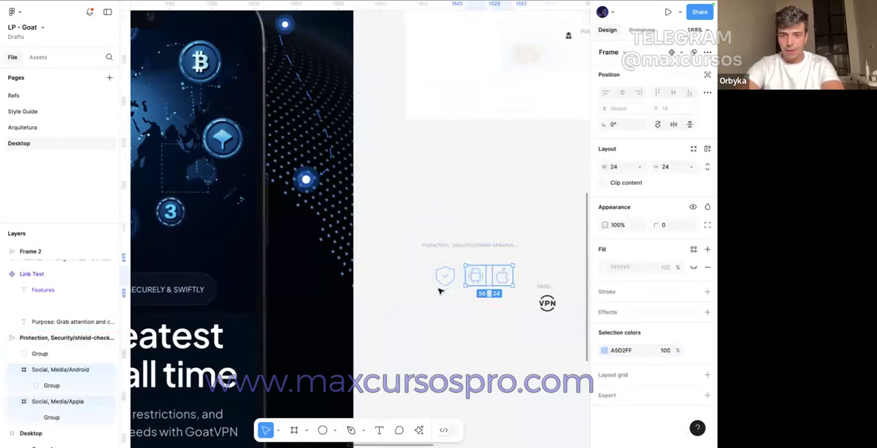
{"action": "key", "text": "Escape"}
{"action": "key", "text": "Escape"}
{"action": "scroll", "coordinate": [413, 218], "scroll_direction": "down", "scroll_amount": 3}
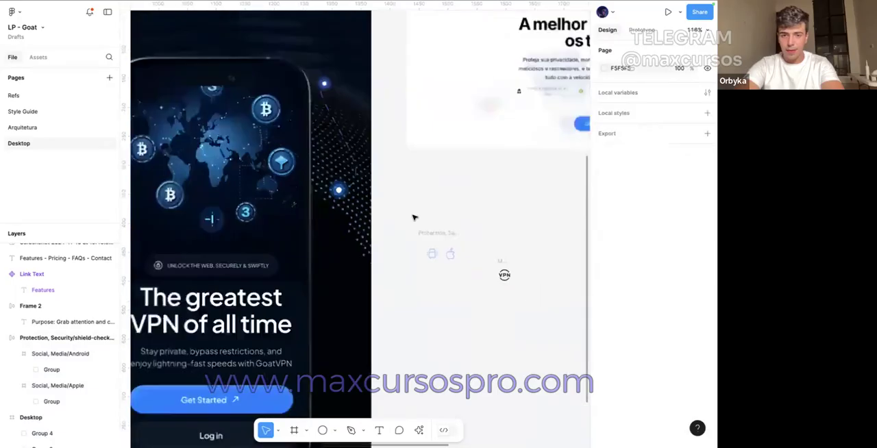
Step: Move the Android and Apple badge into the Desktop hero at X 648, Y 139, above the phone's upper-left corner
{"action": "scroll", "coordinate": [413, 217], "scroll_direction": "down", "scroll_amount": 3}
{"action": "left_click_drag", "start_coordinate": [434, 243], "coordinate": [174, 176]}
{"action": "scroll", "coordinate": [212, 196], "scroll_direction": "left", "scroll_amount": 2}
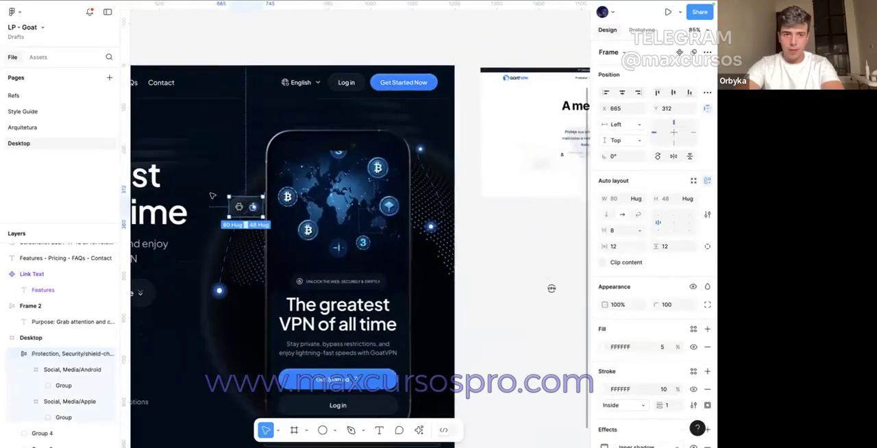
{"action": "scroll", "coordinate": [212, 196], "scroll_direction": "up", "scroll_amount": 4}
{"action": "left_click_drag", "start_coordinate": [272, 228], "coordinate": [260, 103]}
Step: Add a drop shadow to the Android and Apple badge and set its colour to A5D2FF
{"action": "scroll", "coordinate": [648, 334], "scroll_direction": "down", "scroll_amount": 3}
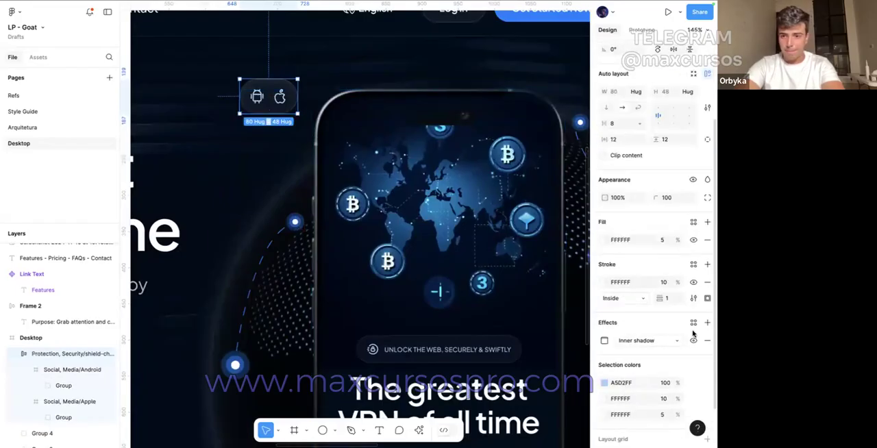
{"action": "left_click", "coordinate": [707, 321]}
{"action": "left_click", "coordinate": [647, 341]}
{"action": "left_click", "coordinate": [604, 340]}
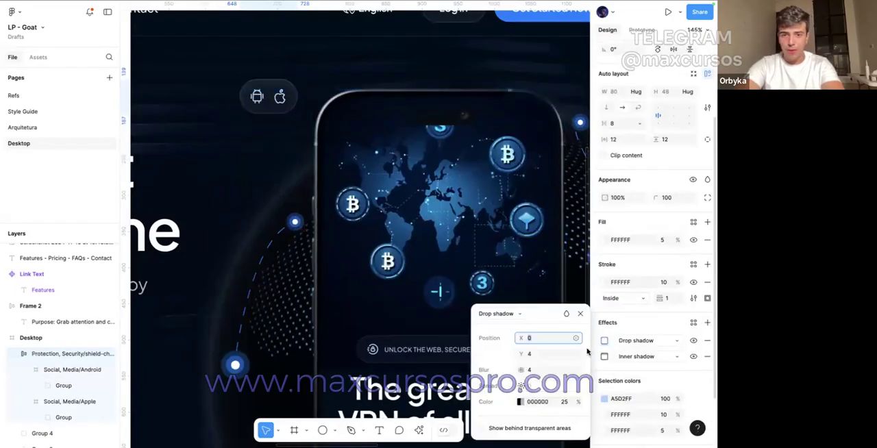
{"action": "left_click", "coordinate": [519, 401]}
{"action": "key", "text": "Return"}
{"action": "key", "text": "Escape"}
{"action": "left_click", "coordinate": [521, 403]}
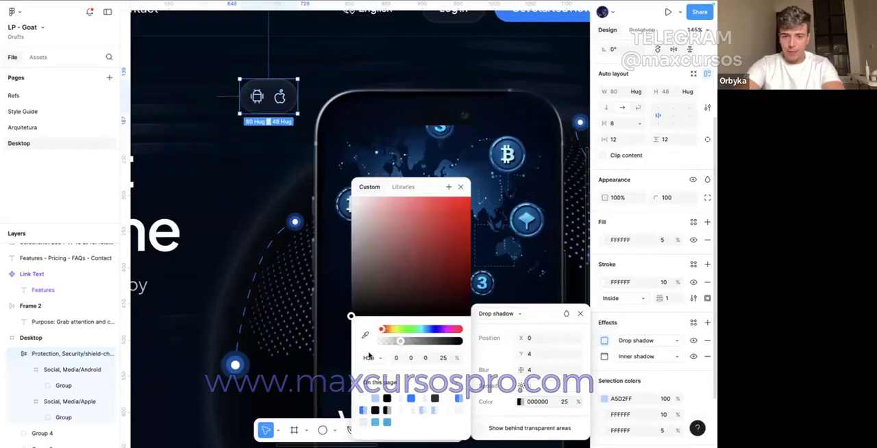
{"action": "left_click", "coordinate": [376, 399]}
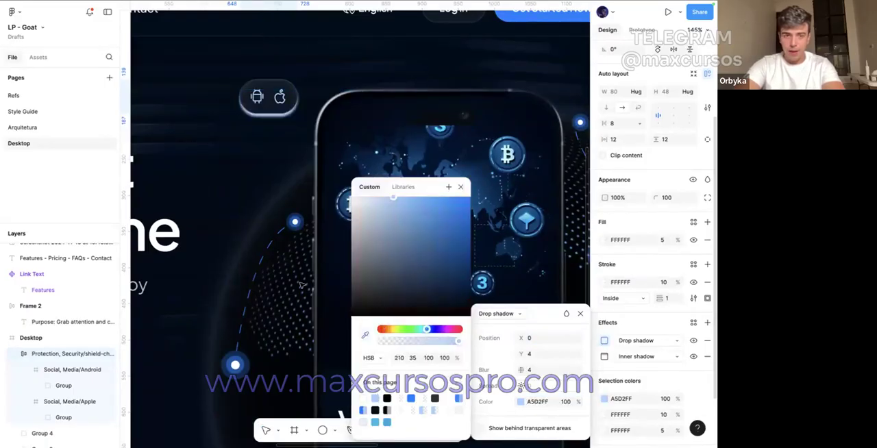
Step: Set the badge's drop shadow blur to 24 and its colour opacity to 20%
{"action": "left_click_drag", "start_coordinate": [521, 378], "coordinate": [524, 370]}
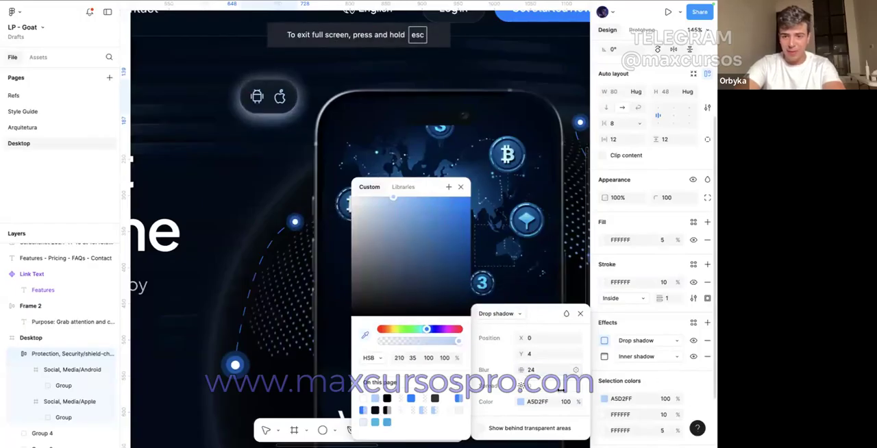
{"action": "key", "text": "shift+Down"}
{"action": "key", "text": "shift+Down"}
{"action": "key", "text": "shift+Down"}
{"action": "key", "text": "shift+Down"}
{"action": "key", "text": "shift+Down"}
{"action": "key", "text": "shift+Down"}
{"action": "key", "text": "shift+Down"}
{"action": "key", "text": "shift+Down"}
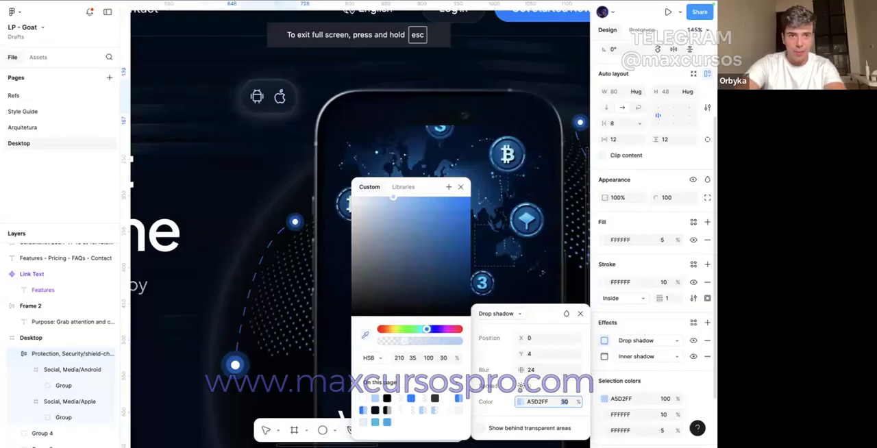
{"action": "key", "text": "shift+Up"}
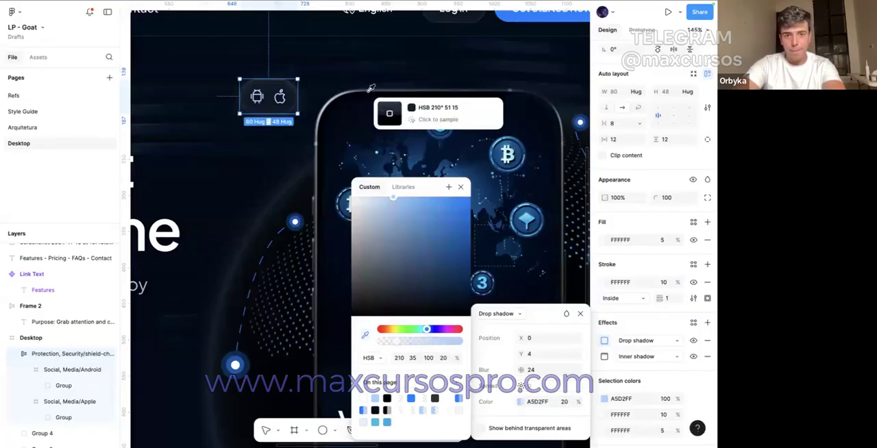
{"action": "scroll", "coordinate": [313, 101], "scroll_direction": "up", "scroll_amount": 5}
{"action": "key", "text": "Escape"}
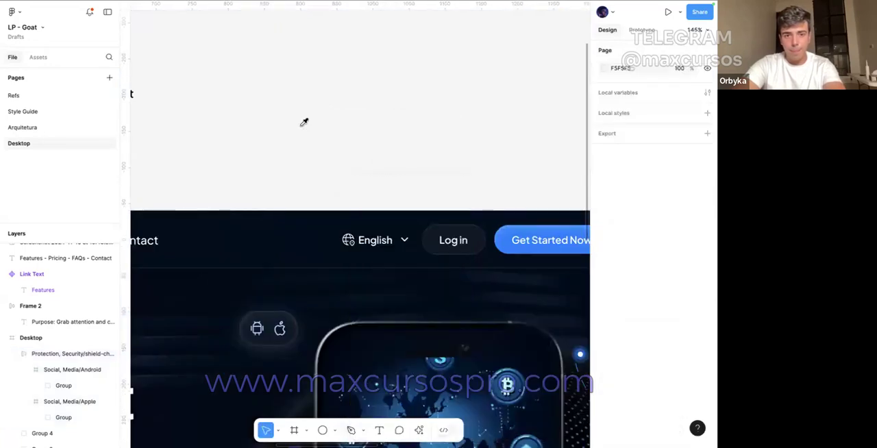
Step: Set the Android and Apple icons inside the badge to 32 by 32
{"action": "double_click", "coordinate": [260, 330]}
{"action": "left_click", "coordinate": [279, 329], "text": "shift"}
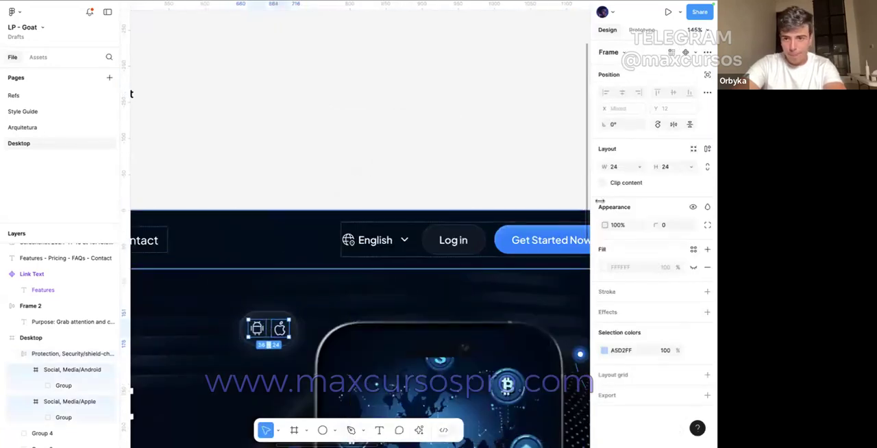
{"action": "type", "text": "32"}
{"action": "key", "text": "Return"}
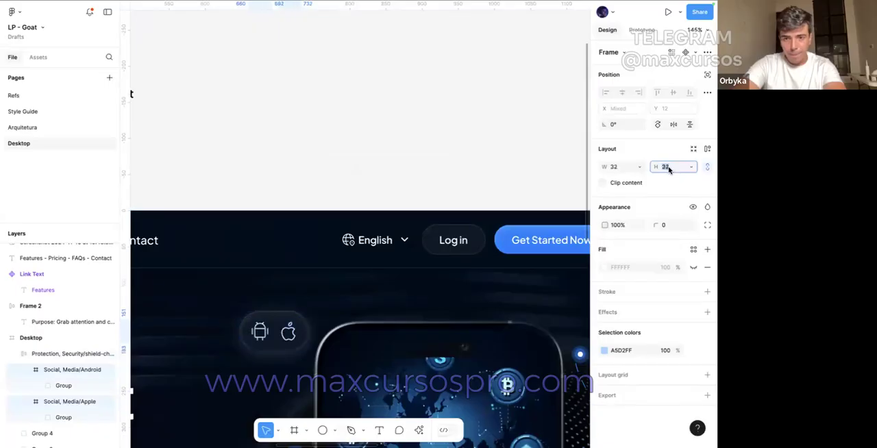
{"action": "left_click", "coordinate": [437, 182]}
Step: Bring the Android and Apple badge to the front and move it to X 710, Y 131 over the phone's upper-left corner
{"action": "scroll", "coordinate": [437, 182], "scroll_direction": "down", "scroll_amount": 3}
{"action": "scroll", "coordinate": [411, 196], "scroll_direction": "down", "scroll_amount": 2}
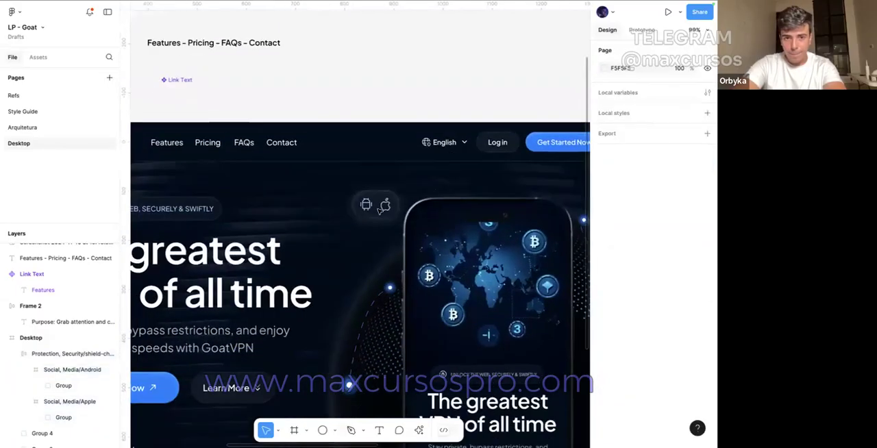
{"action": "left_click_drag", "start_coordinate": [375, 210], "coordinate": [400, 207]}
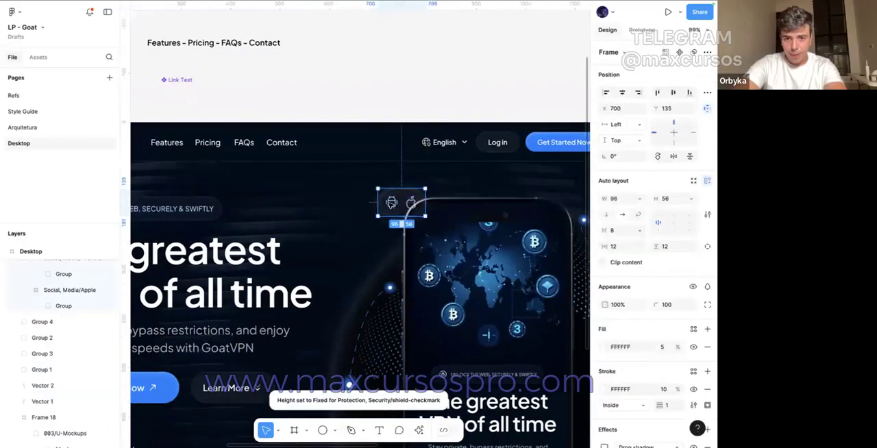
{"action": "key", "text": "ctrl+z"}
{"action": "right_click", "coordinate": [376, 204]}
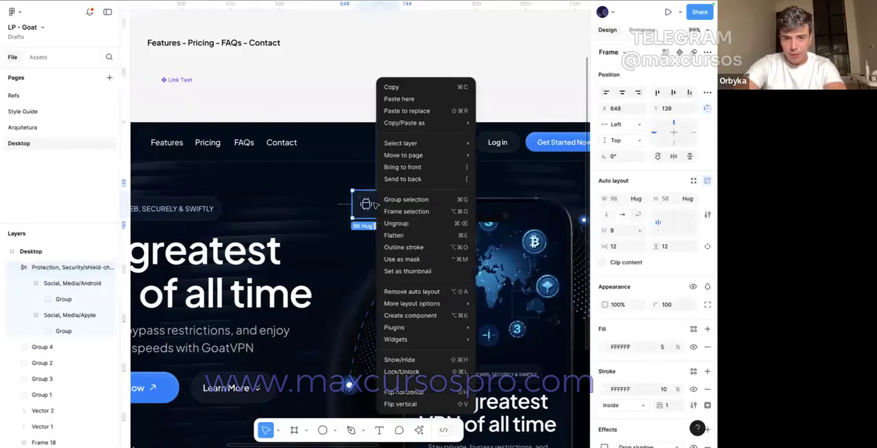
{"action": "left_click", "coordinate": [399, 168]}
{"action": "left_click_drag", "start_coordinate": [377, 204], "coordinate": [406, 200]}
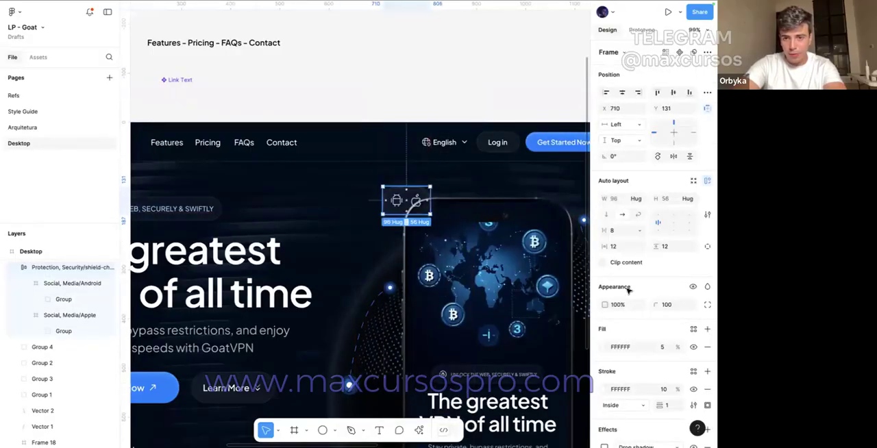
Step: Add a background blur effect of 15 to the Android and Apple badge
{"action": "scroll", "coordinate": [644, 308], "scroll_direction": "down", "scroll_amount": 3}
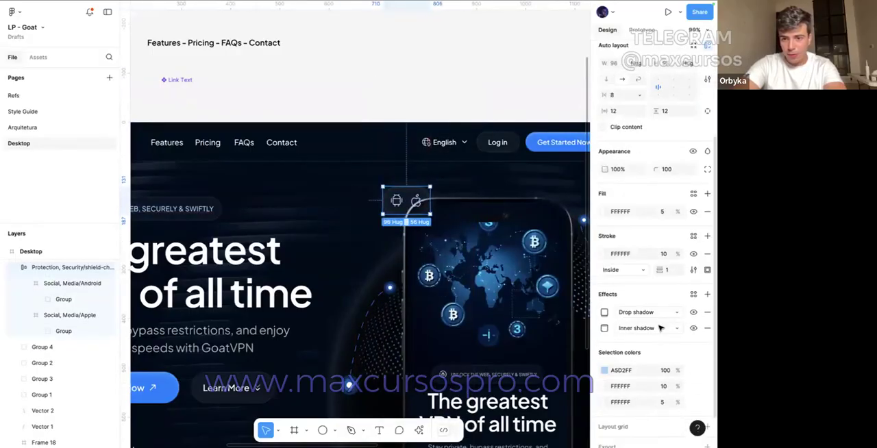
{"action": "left_click", "coordinate": [707, 294]}
{"action": "left_click", "coordinate": [637, 311]}
{"action": "left_click", "coordinate": [647, 336]}
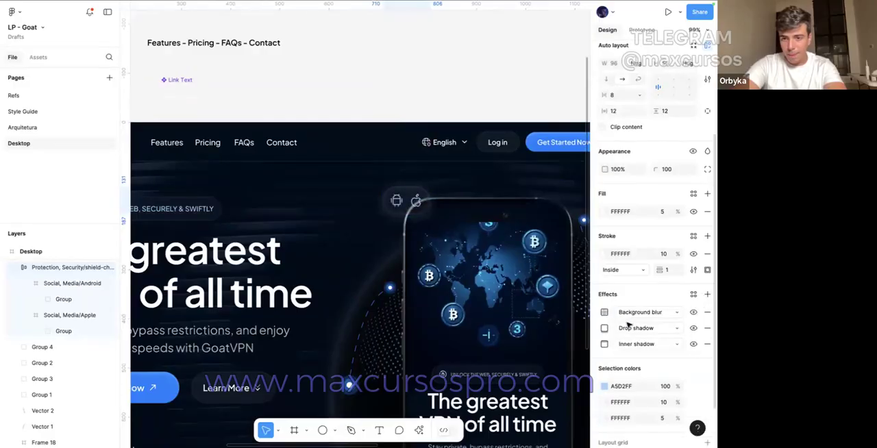
{"action": "left_click", "coordinate": [605, 311]}
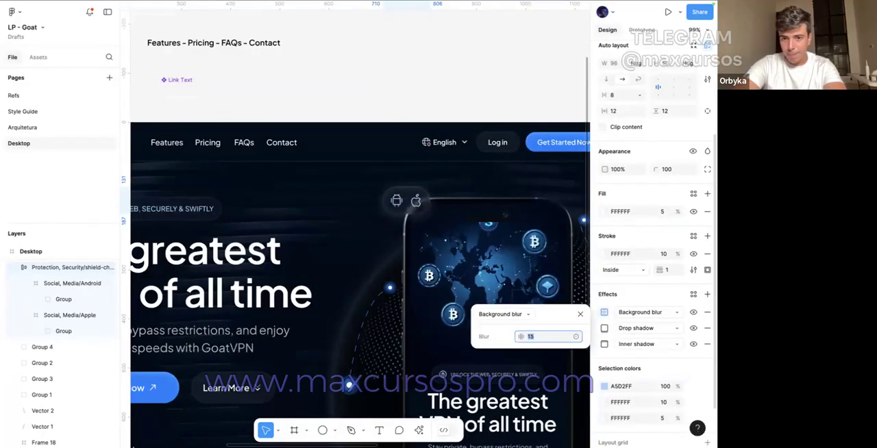
{"action": "left_click", "coordinate": [440, 98]}
{"action": "scroll", "coordinate": [440, 98], "scroll_direction": "down", "scroll_amount": 3}
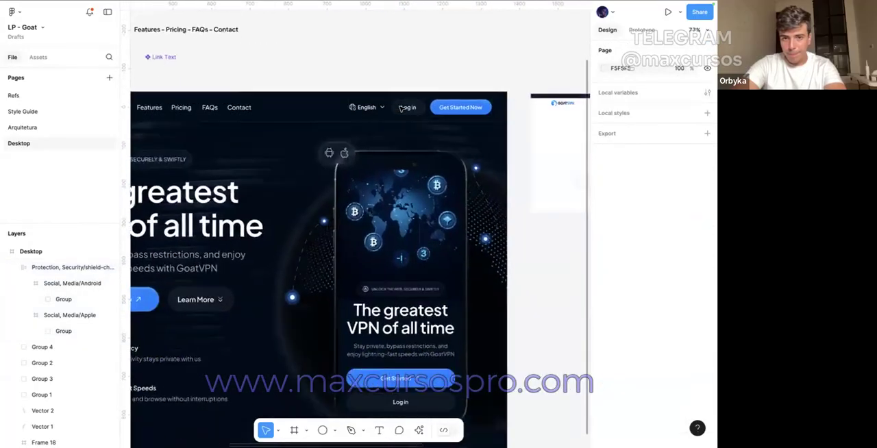
Step: Place a copy of the badge on the canvas beside the hero, with the VPN icon inside it set to 32 by 32
{"action": "left_click_drag", "start_coordinate": [315, 127], "coordinate": [392, 212]}
{"action": "scroll", "coordinate": [466, 231], "scroll_direction": "right", "scroll_amount": 2}
{"action": "scroll", "coordinate": [429, 213], "scroll_direction": "up", "scroll_amount": 4}
{"action": "left_click", "coordinate": [665, 169]}
{"action": "type", "text": "32"}
{"action": "key", "text": "Return"}
{"action": "scroll", "coordinate": [377, 214], "scroll_direction": "left", "scroll_amount": 8}
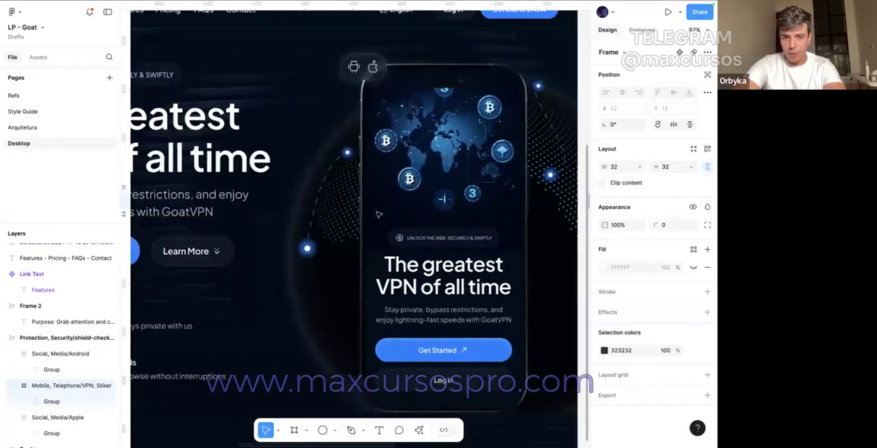
Step: Copy the "Lightning-Fast Speeds" heading into the duplicated badge and change its text to "More Protection"
{"action": "scroll", "coordinate": [342, 206], "scroll_direction": "down", "scroll_amount": 3}
{"action": "left_click", "coordinate": [248, 298]}
{"action": "left_click_drag", "start_coordinate": [248, 297], "coordinate": [462, 184]}
{"action": "scroll", "coordinate": [461, 184], "scroll_direction": "up", "scroll_amount": 5}
{"action": "double_click", "coordinate": [479, 195]}
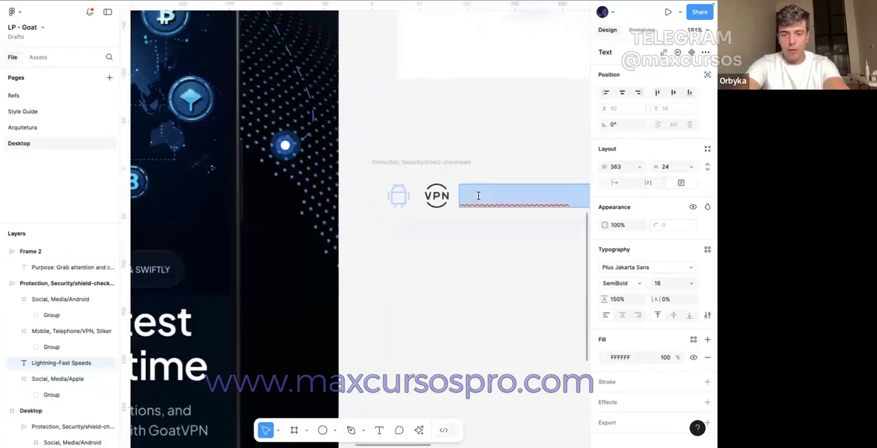
{"action": "type", "text": "More Protection"}
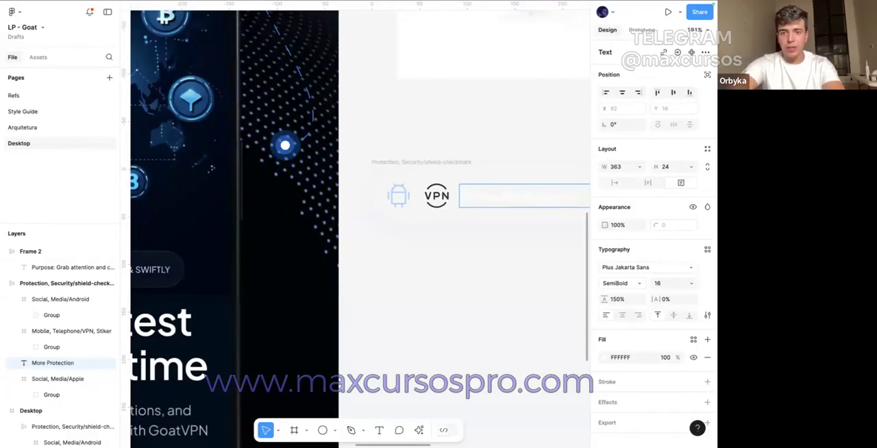
{"action": "left_click", "coordinate": [489, 151]}
Step: Delete the Android and Apple icons from the duplicated badge and colour its VPN icon and "More Protection" text A5D2FF
{"action": "left_click", "coordinate": [398, 196]}
{"action": "scroll", "coordinate": [489, 211], "scroll_direction": "right", "scroll_amount": 3}
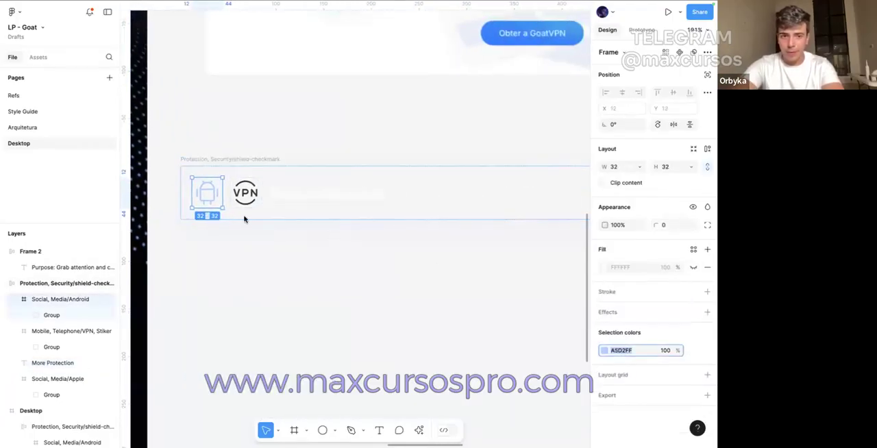
{"action": "key", "text": "Delete"}
{"action": "double_click", "coordinate": [208, 197]}
{"action": "left_click", "coordinate": [268, 268]}
{"action": "left_click", "coordinate": [253, 195]}
{"action": "left_click", "coordinate": [208, 197], "text": "shift"}
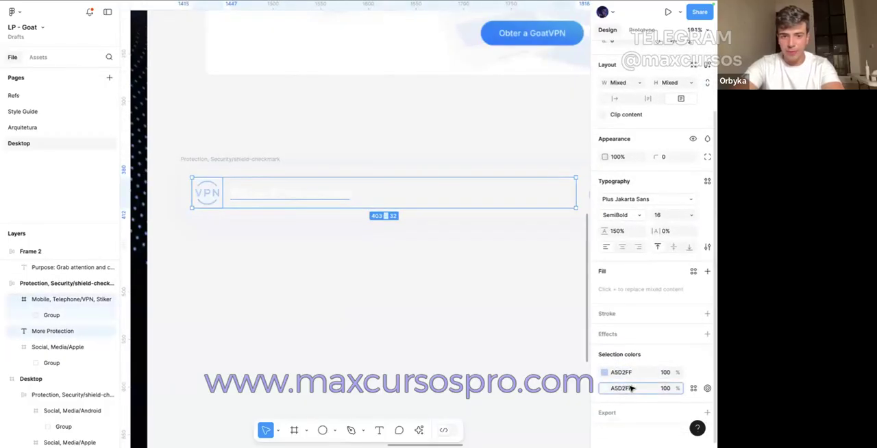
{"action": "left_click", "coordinate": [430, 325]}
{"action": "scroll", "coordinate": [430, 324], "scroll_direction": "down", "scroll_amount": 3}
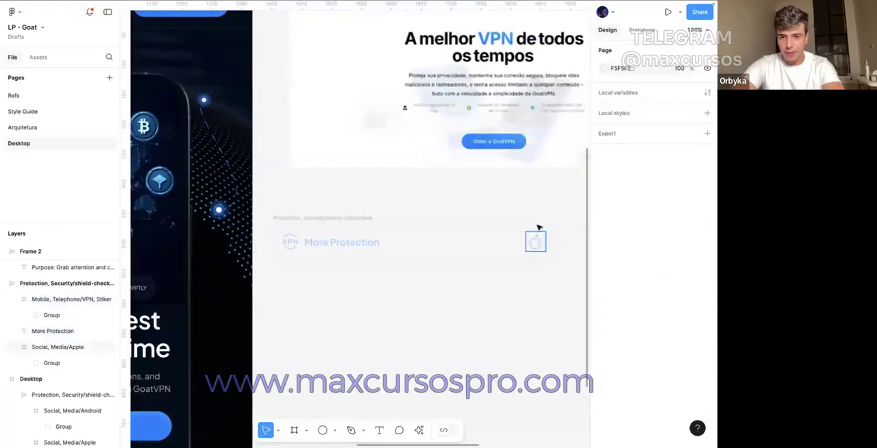
Step: Shrink the "More Protection" text box and its badge to fit the width of the text
{"action": "double_click", "coordinate": [371, 248]}
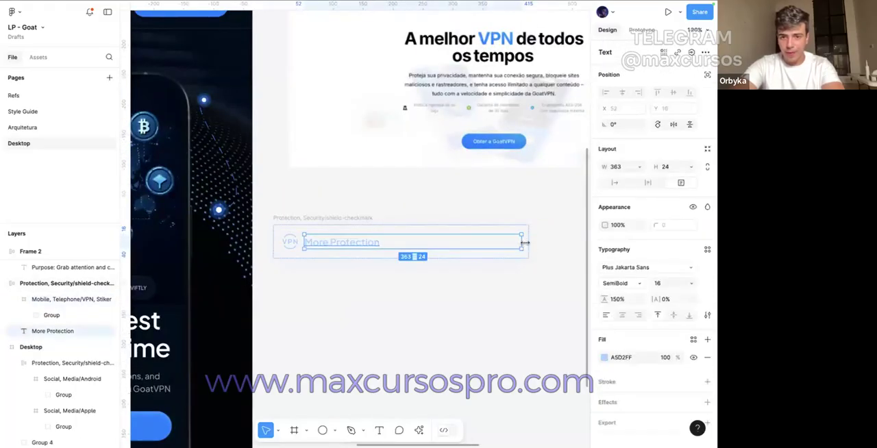
{"action": "double_click", "coordinate": [524, 242]}
{"action": "left_click", "coordinate": [298, 199]}
{"action": "scroll", "coordinate": [298, 199], "scroll_direction": "down", "scroll_amount": 5}
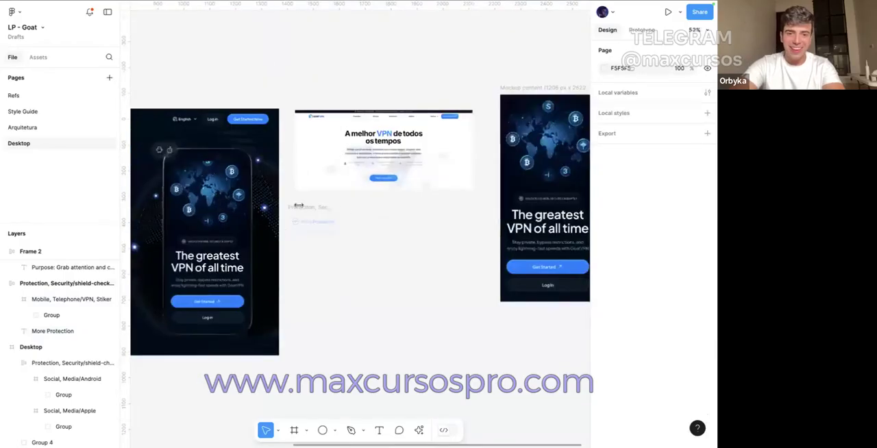
Step: Move the "More Protection" badge into the Desktop hero at X 593, Y 821, over the phone's lower-left corner
{"action": "scroll", "coordinate": [298, 199], "scroll_direction": "left", "scroll_amount": 3}
{"action": "left_click_drag", "start_coordinate": [456, 200], "coordinate": [279, 306]}
{"action": "scroll", "coordinate": [280, 308], "scroll_direction": "up", "scroll_amount": 5}
{"action": "left_click_drag", "start_coordinate": [326, 324], "coordinate": [347, 325]}
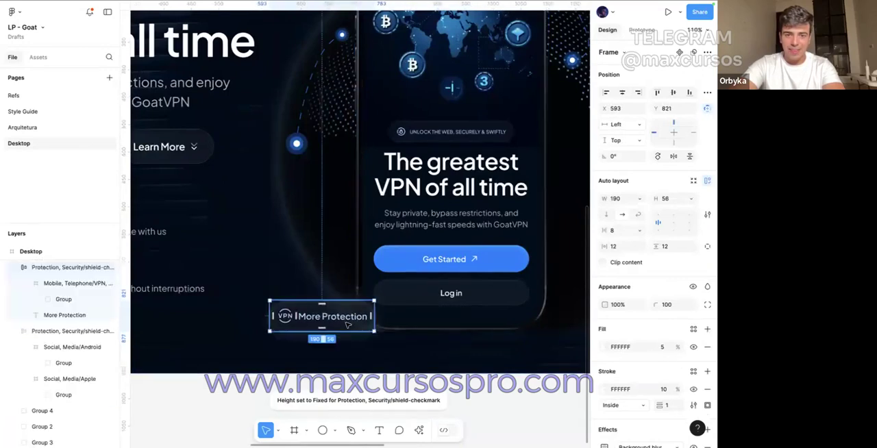
{"action": "scroll", "coordinate": [348, 325], "scroll_direction": "down", "scroll_amount": 3}
{"action": "scroll", "coordinate": [357, 332], "scroll_direction": "down", "scroll_amount": 2}
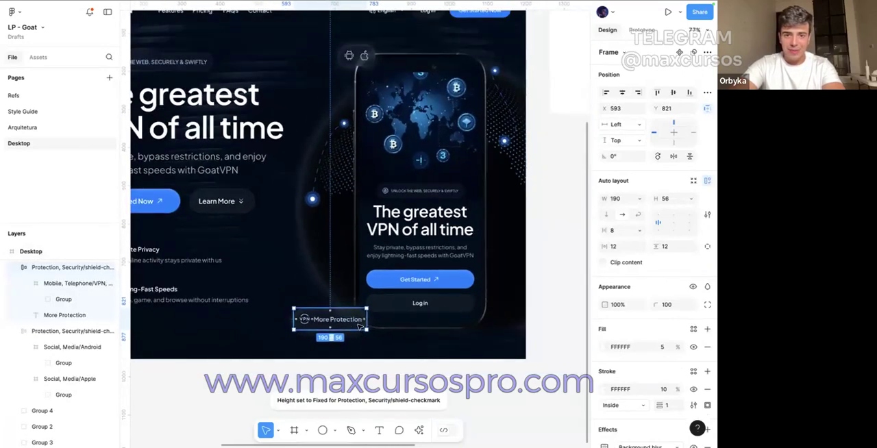
Step: Nudge the "More Protection" badge slightly up and the Android and Apple badge slightly up and to the right
{"action": "left_click_drag", "start_coordinate": [348, 333], "coordinate": [348, 328]}
{"action": "scroll", "coordinate": [348, 328], "scroll_direction": "up", "scroll_amount": 1}
{"action": "left_click_drag", "start_coordinate": [358, 99], "coordinate": [361, 95]}
{"action": "scroll", "coordinate": [361, 94], "scroll_direction": "down", "scroll_amount": 2, "text": "ctrl"}
{"action": "left_click", "coordinate": [343, 14]}
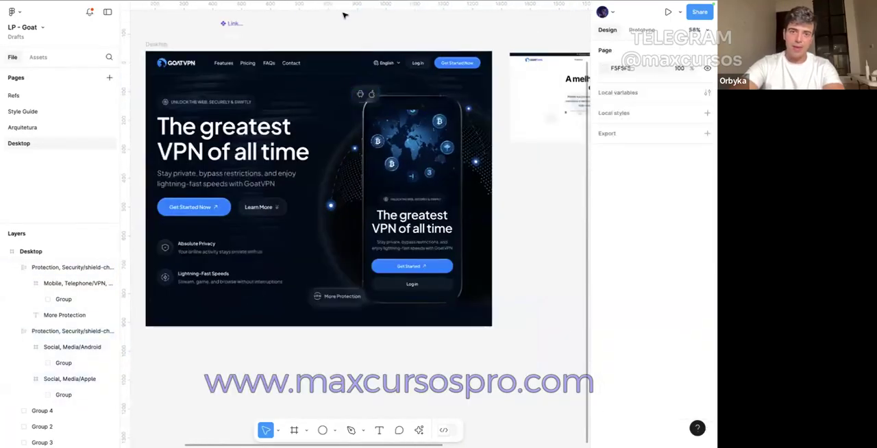
Step: Draw a 256 by 256 circle across the hero's bottom edge at X 168, Y 893 and fill it with the button blue 0080FF
{"action": "scroll", "coordinate": [343, 14], "scroll_direction": "left", "scroll_amount": 1}
{"action": "scroll", "coordinate": [309, 46], "scroll_direction": "up", "scroll_amount": 1}
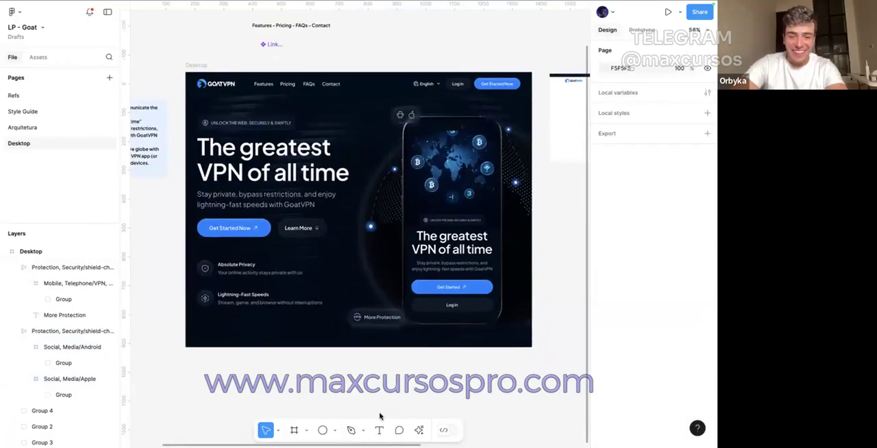
{"action": "mouse_move", "coordinate": [308, 330]}
{"action": "left_mouse_down"}
{"action": "mouse_move", "coordinate": [224, 342]}
{"action": "mouse_move", "coordinate": [233, 349]}
{"action": "left_mouse_up"}
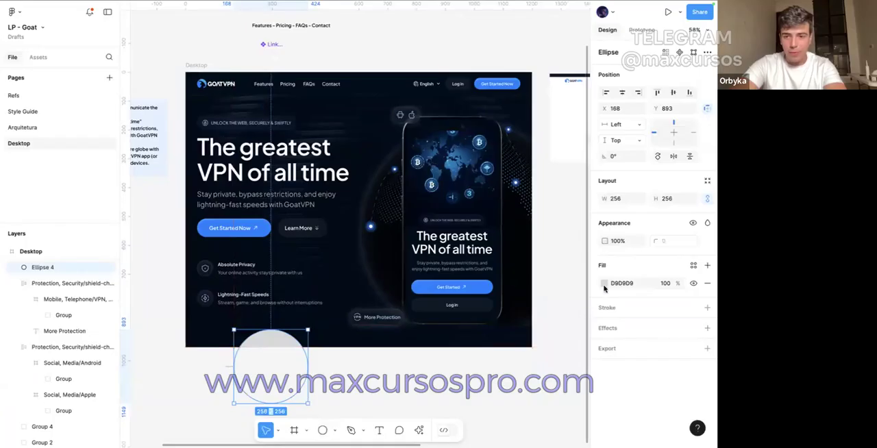
{"action": "left_click", "coordinate": [603, 284]}
{"action": "left_click", "coordinate": [484, 334]}
{"action": "left_click", "coordinate": [428, 289]}
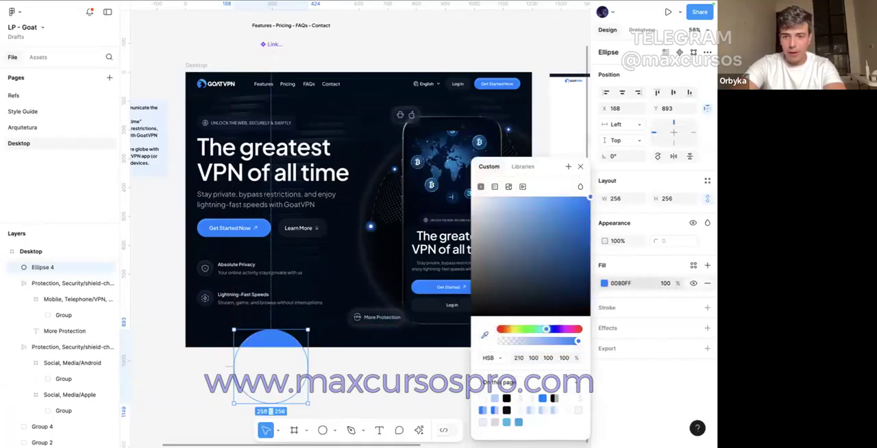
Step: Add a layer blur effect of 200 to the blue circle
{"action": "left_click", "coordinate": [707, 327]}
{"action": "left_click", "coordinate": [644, 345]}
{"action": "left_click", "coordinate": [637, 357]}
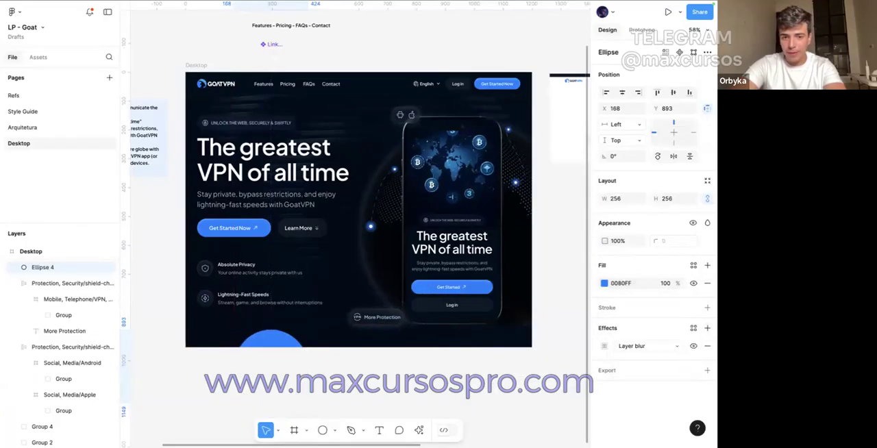
{"action": "left_click", "coordinate": [604, 346]}
{"action": "type", "text": "400"}
{"action": "key", "text": "Return"}
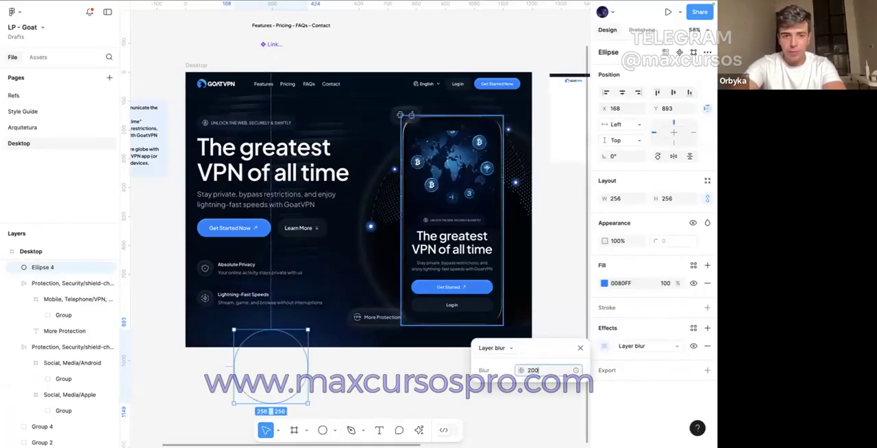
{"action": "key", "text": "Return"}
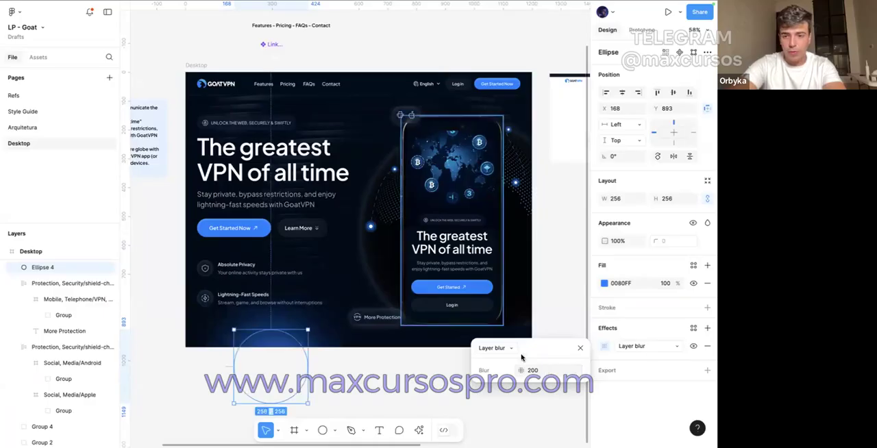
Step: Move the blurred circle to the hero's lower-left corner at X -30, Y 833 and send it to the back
{"action": "left_click_drag", "start_coordinate": [284, 377], "coordinate": [228, 359]}
{"action": "right_click", "coordinate": [229, 361]}
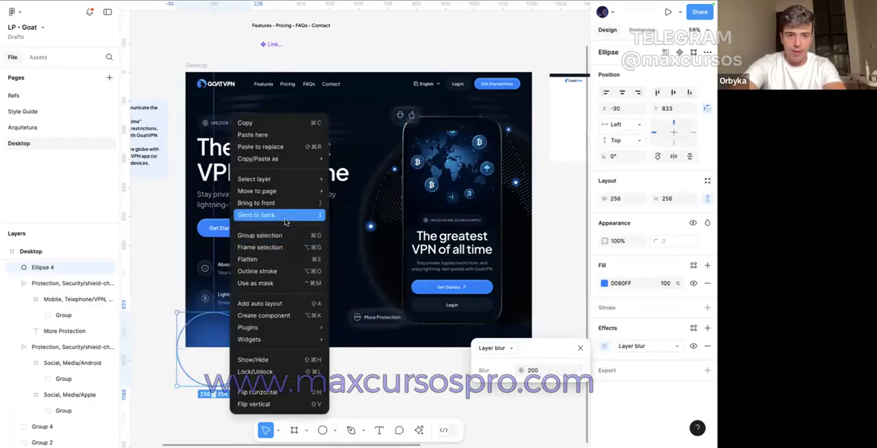
{"action": "left_click", "coordinate": [280, 215]}
Step: Enlarge the blurred circle to 301 by 301 and move it to the hero's upper-left corner at X -30, Y 0
{"action": "left_click_drag", "start_coordinate": [230, 354], "coordinate": [264, 299]}
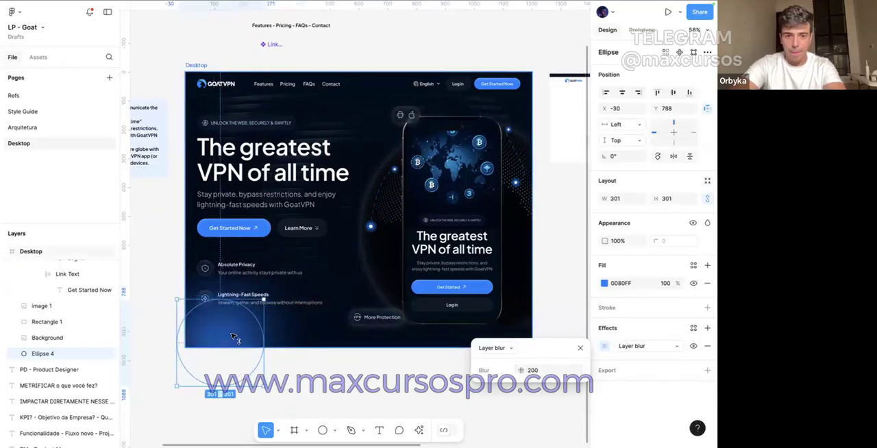
{"action": "left_click_drag", "start_coordinate": [232, 337], "coordinate": [232, 109]}
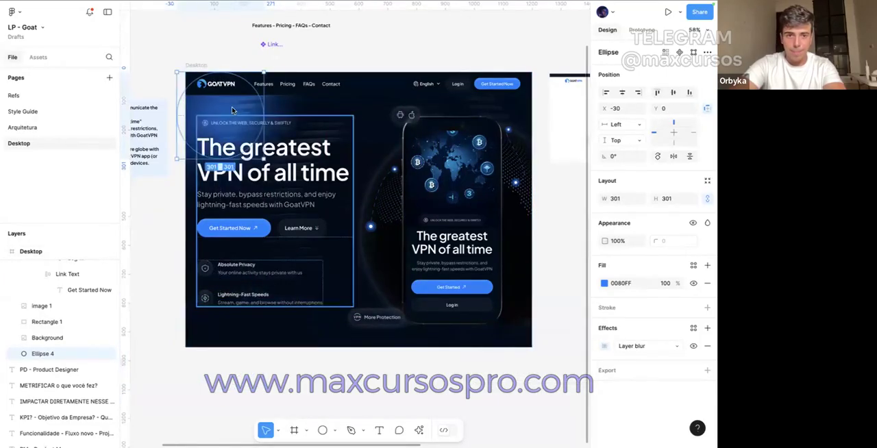
{"action": "left_click", "coordinate": [212, 50]}
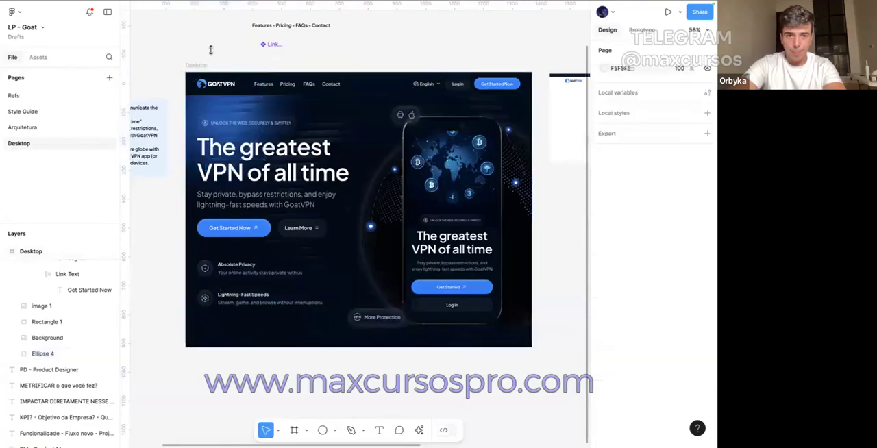
Step: Set the opacity of the header bar's 000D1A fill to 20%
{"action": "left_click", "coordinate": [274, 81]}
{"action": "left_click", "coordinate": [665, 347]}
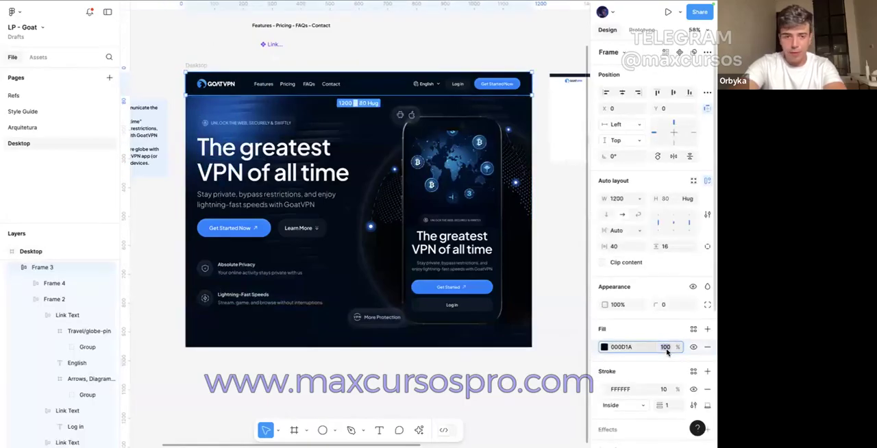
{"action": "type", "text": "20"}
{"action": "key", "text": "Return"}
Step: Change the header bar's drop shadow effect to a background blur
{"action": "scroll", "coordinate": [670, 350], "scroll_direction": "down", "scroll_amount": 3}
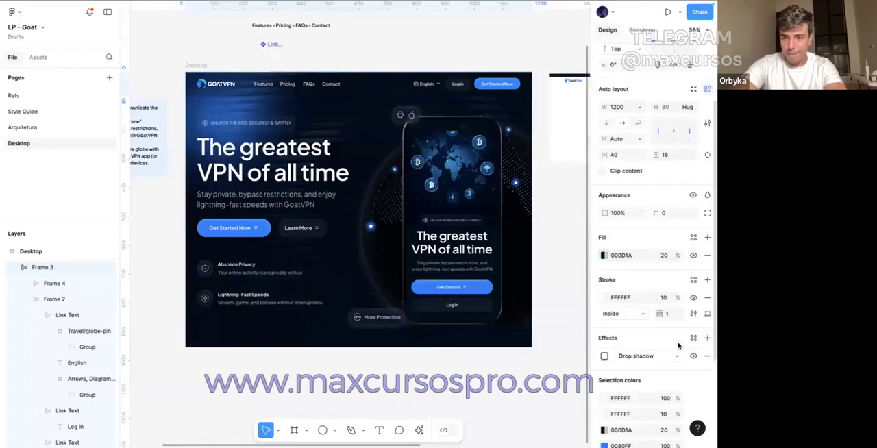
{"action": "left_click", "coordinate": [662, 355]}
{"action": "left_click", "coordinate": [646, 380]}
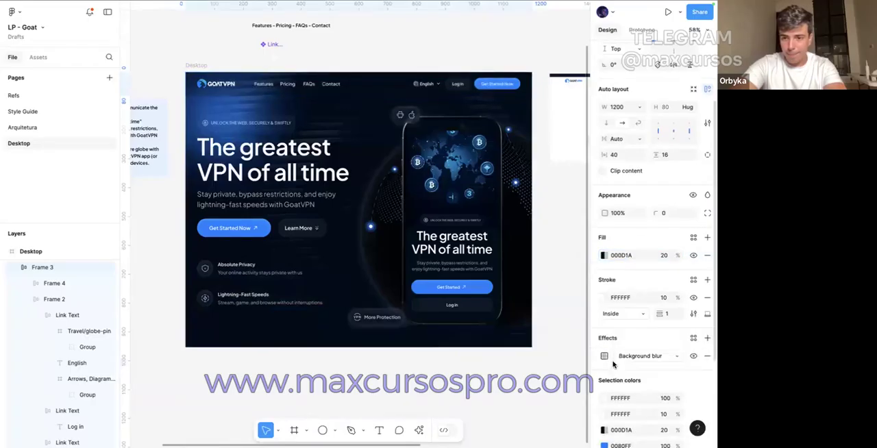
{"action": "left_click", "coordinate": [604, 355]}
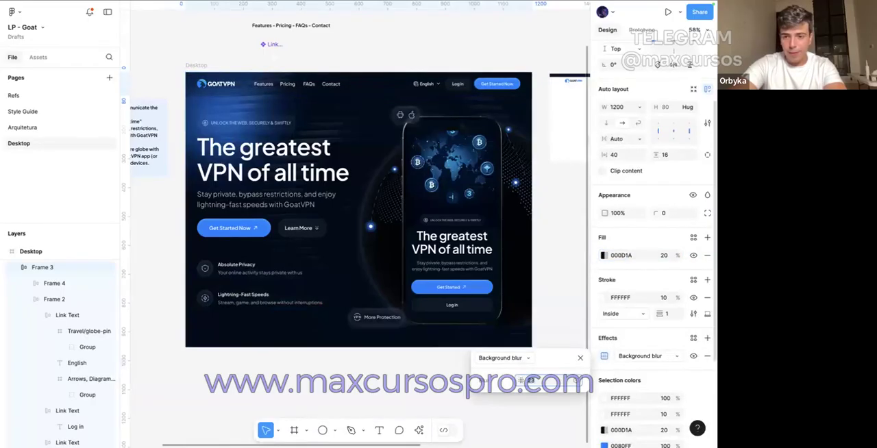
{"action": "scroll", "coordinate": [213, 153], "scroll_direction": "up", "scroll_amount": 3}
{"action": "left_click", "coordinate": [213, 152]}
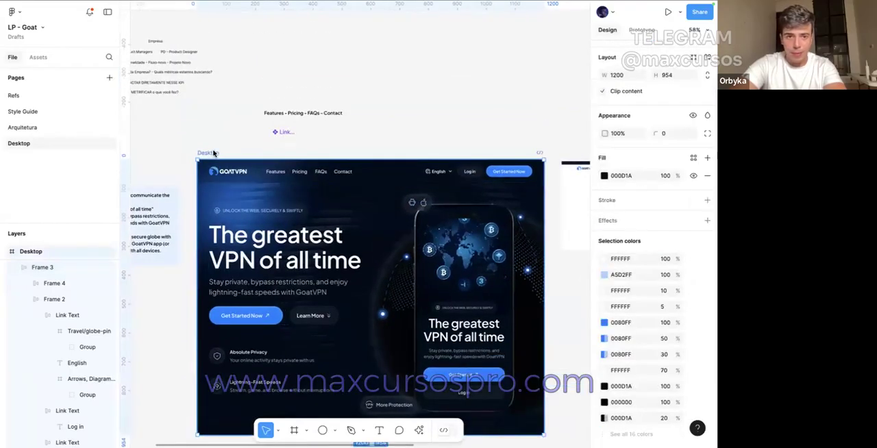
Step: Set the opacity of the header bar's 000D1A fill to 10%
{"action": "scroll", "coordinate": [213, 152], "scroll_direction": "up", "scroll_amount": 4}
{"action": "left_click", "coordinate": [267, 178]}
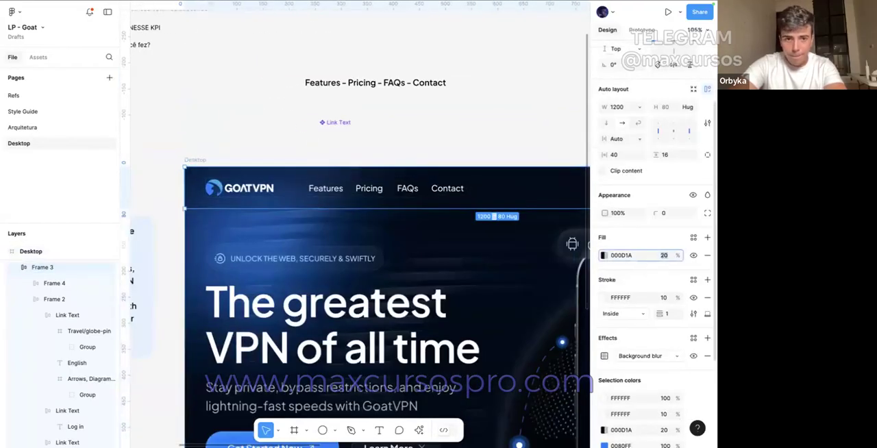
{"action": "type", "text": "10"}
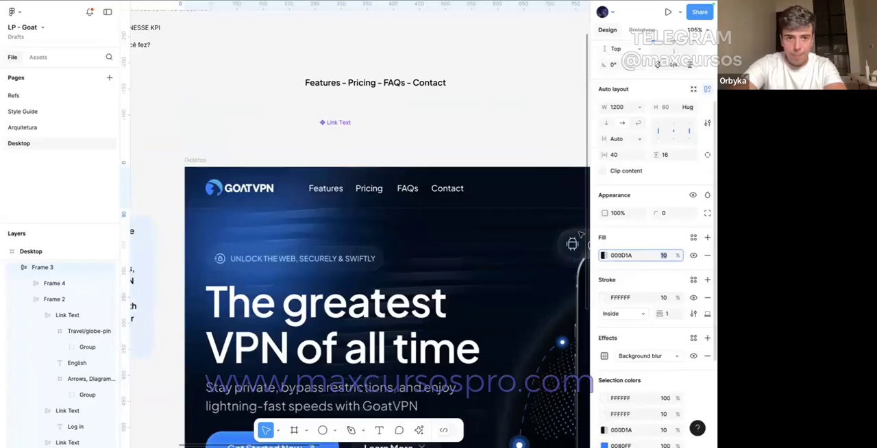
{"action": "left_click", "coordinate": [346, 140]}
{"action": "left_click", "coordinate": [280, 135]}
Step: Send the dark 1270 by 954 overlay rectangle with Difference blending to the back of the hero
{"action": "scroll", "coordinate": [280, 134], "scroll_direction": "down", "scroll_amount": 2}
{"action": "scroll", "coordinate": [281, 135], "scroll_direction": "down", "scroll_amount": 2}
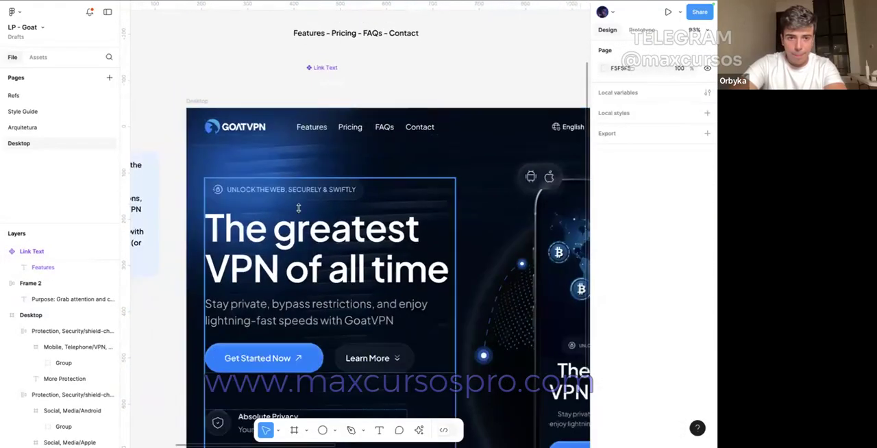
{"action": "right_click", "coordinate": [299, 207]}
{"action": "left_click", "coordinate": [331, 168]}
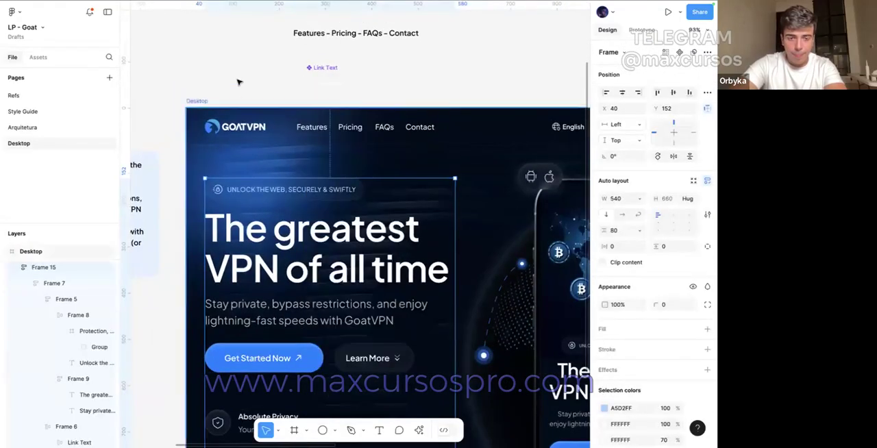
{"action": "left_click", "coordinate": [239, 80]}
{"action": "left_click", "coordinate": [245, 169]}
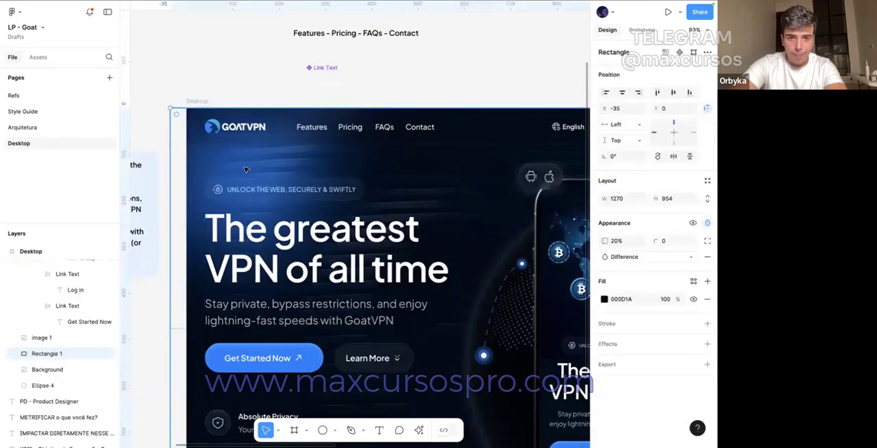
{"action": "left_click", "coordinate": [248, 68]}
{"action": "right_click", "coordinate": [271, 118]}
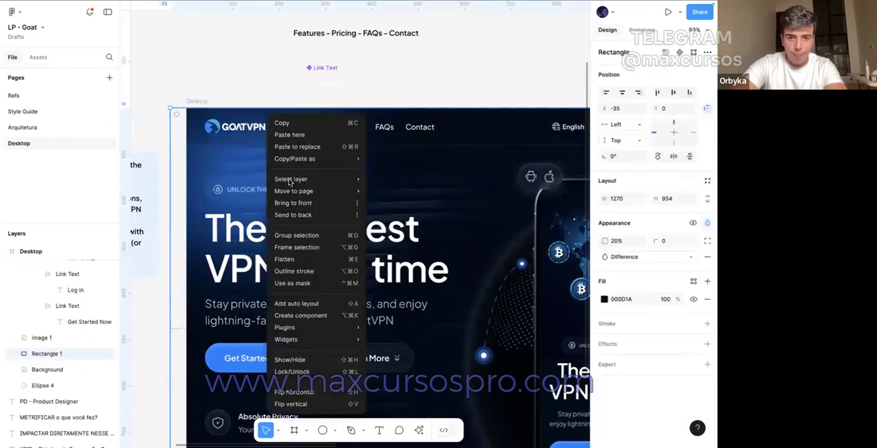
{"action": "left_click", "coordinate": [292, 215]}
{"action": "left_click", "coordinate": [243, 83]}
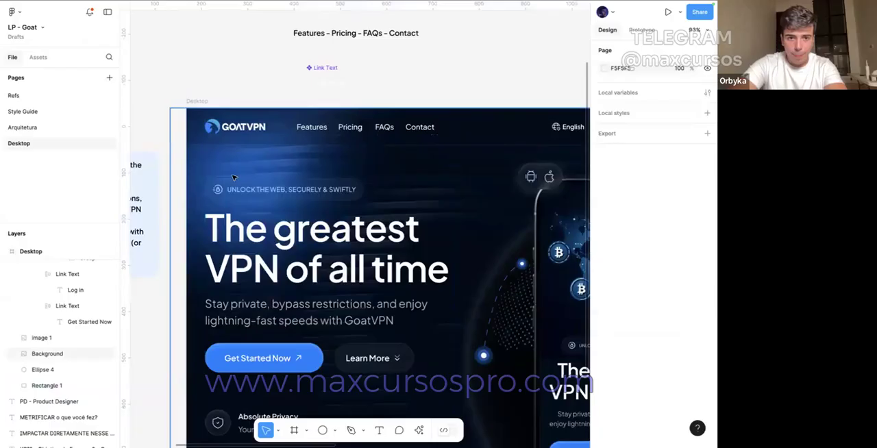
Step: Send the hero's background texture image to the back, behind the blue circle and the overlay rectangle
{"action": "left_click", "coordinate": [233, 178]}
{"action": "right_click", "coordinate": [230, 177]}
{"action": "left_click", "coordinate": [251, 216]}
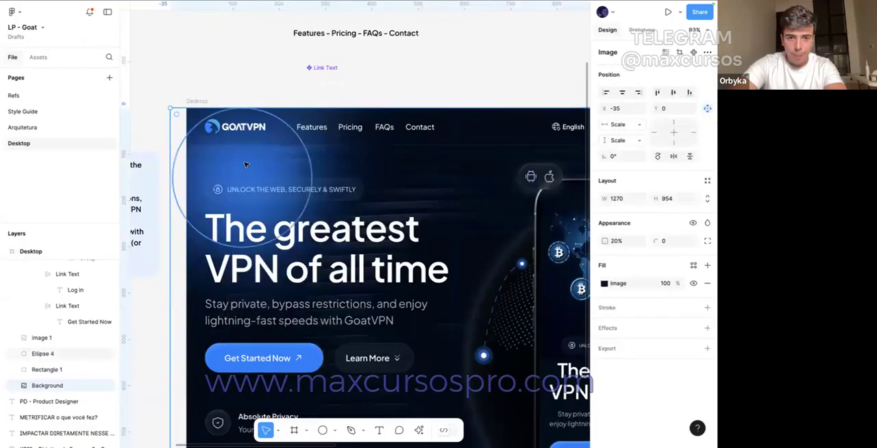
Step: Cut the blurred blue circle and paste it back into the Desktop frame above the other layers
{"action": "left_click", "coordinate": [246, 165]}
{"action": "left_click_drag", "start_coordinate": [247, 165], "coordinate": [306, 176]}
{"action": "left_click_drag", "start_coordinate": [277, 176], "coordinate": [324, 164]}
{"action": "scroll", "coordinate": [324, 163], "scroll_direction": "down", "scroll_amount": 3}
{"action": "key", "text": "ctrl+x"}
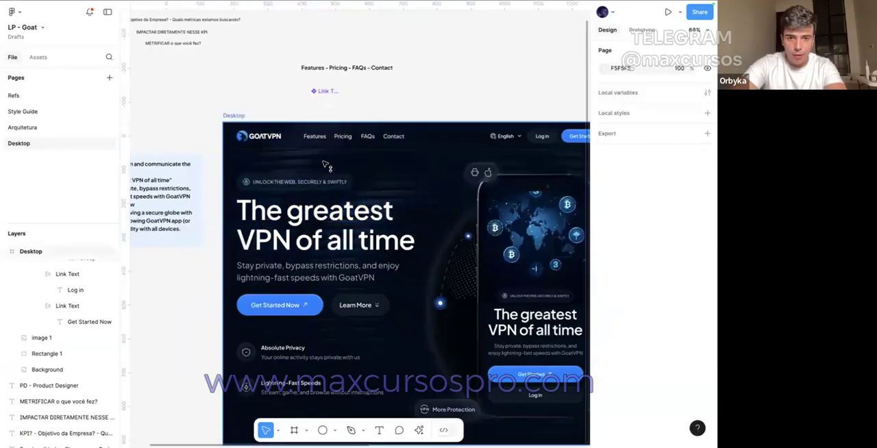
{"action": "left_click", "coordinate": [237, 117]}
{"action": "key", "text": "ctrl+v"}
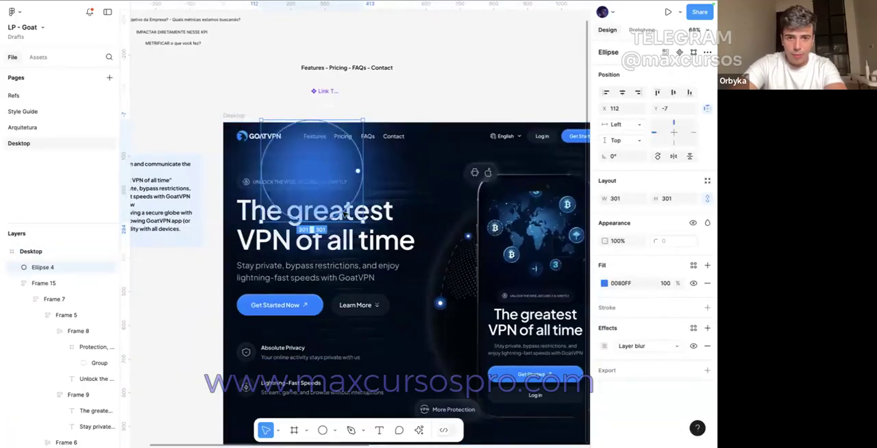
Step: Shrink the blurred circle to about 180 by 180 and place it at X 0, Y 0 behind all other hero layers
{"action": "left_click_drag", "start_coordinate": [345, 222], "coordinate": [347, 182]}
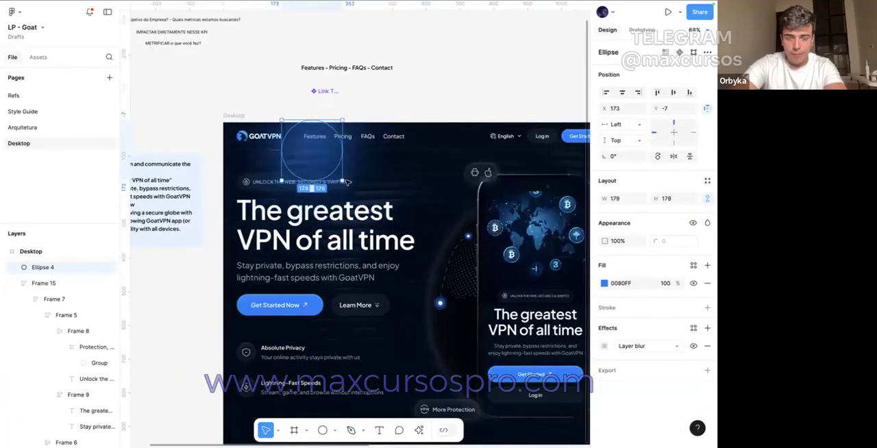
{"action": "left_click", "coordinate": [607, 93]}
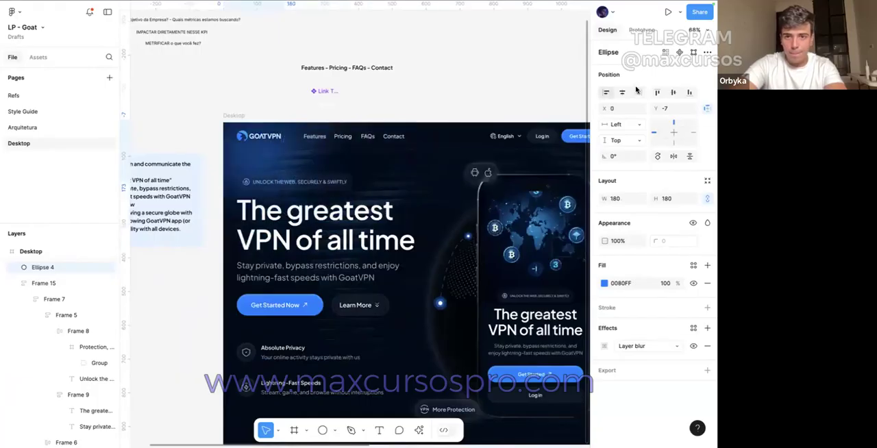
{"action": "left_click", "coordinate": [655, 94]}
{"action": "right_click", "coordinate": [252, 116]}
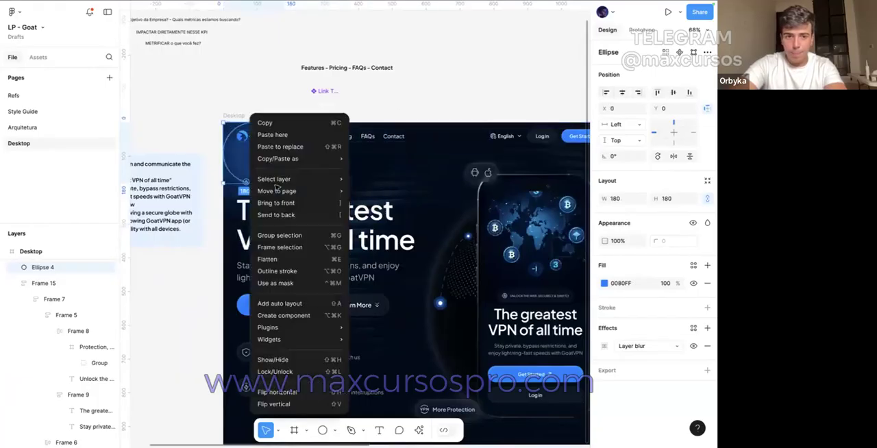
{"action": "left_click", "coordinate": [283, 214]}
Step: Adjust the blurred circle near the hero's upper-left corner to 188 by 188 at X 21
{"action": "mouse_move", "coordinate": [287, 168]}
{"action": "left_mouse_down"}
{"action": "mouse_move", "coordinate": [300, 168]}
{"action": "mouse_move", "coordinate": [280, 165]}
{"action": "mouse_move", "coordinate": [282, 149]}
{"action": "left_mouse_up"}
{"action": "key", "text": "ctrl+z"}
{"action": "left_click_drag", "start_coordinate": [267, 192], "coordinate": [267, 178]}
{"action": "left_click_drag", "start_coordinate": [255, 150], "coordinate": [263, 147]}
{"action": "key", "text": "ctrl+z"}
{"action": "scroll", "coordinate": [264, 145], "scroll_direction": "down", "scroll_amount": 3}
Step: Duplicate the blurred circle to the hero's lower-left corner and reshape the copy into a 301 by 129 ellipse at X -54, Y 856
{"action": "key", "text": "ctrl+d"}
{"action": "left_click", "coordinate": [689, 92]}
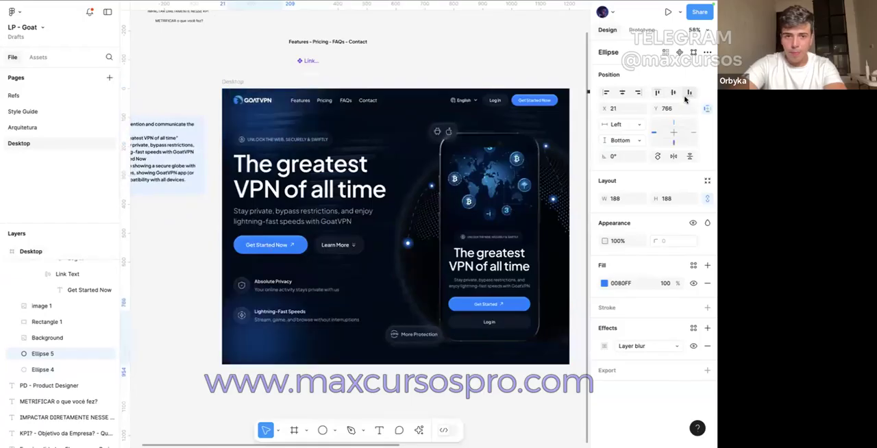
{"action": "mouse_move", "coordinate": [281, 346]}
{"action": "left_mouse_down"}
{"action": "mouse_move", "coordinate": [276, 365]}
{"action": "mouse_move", "coordinate": [267, 362]}
{"action": "mouse_move", "coordinate": [306, 351]}
{"action": "mouse_move", "coordinate": [402, 353]}
{"action": "mouse_move", "coordinate": [284, 353]}
{"action": "left_mouse_up"}
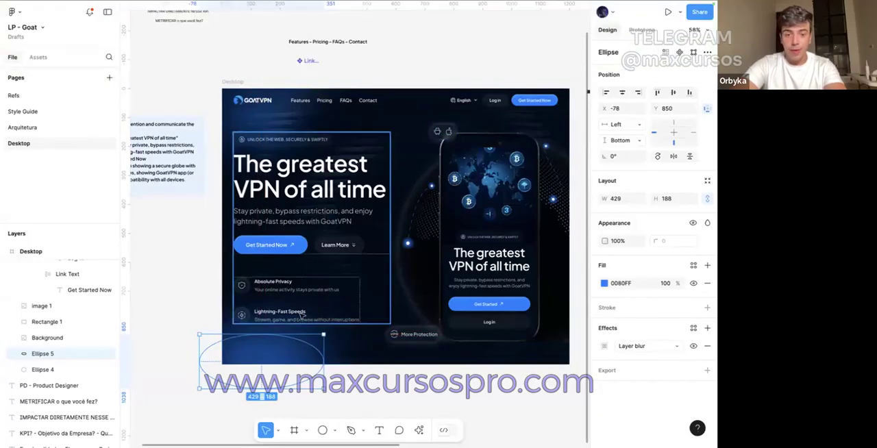
{"action": "left_click_drag", "start_coordinate": [304, 339], "coordinate": [254, 358]}
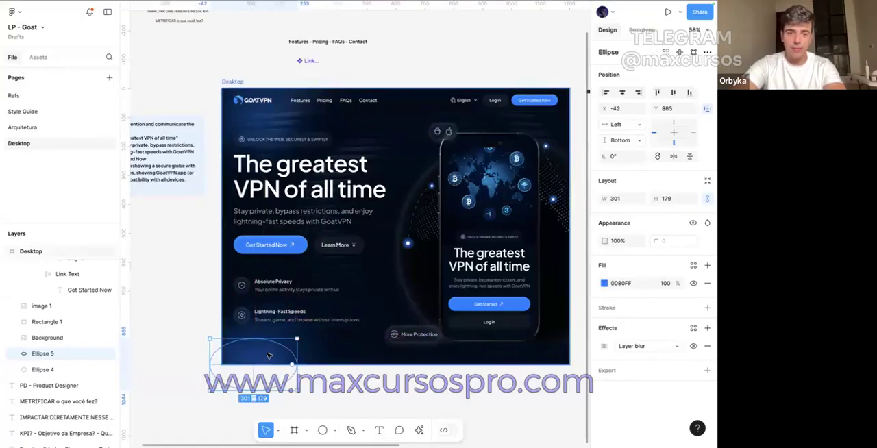
{"action": "left_click_drag", "start_coordinate": [270, 392], "coordinate": [273, 350]}
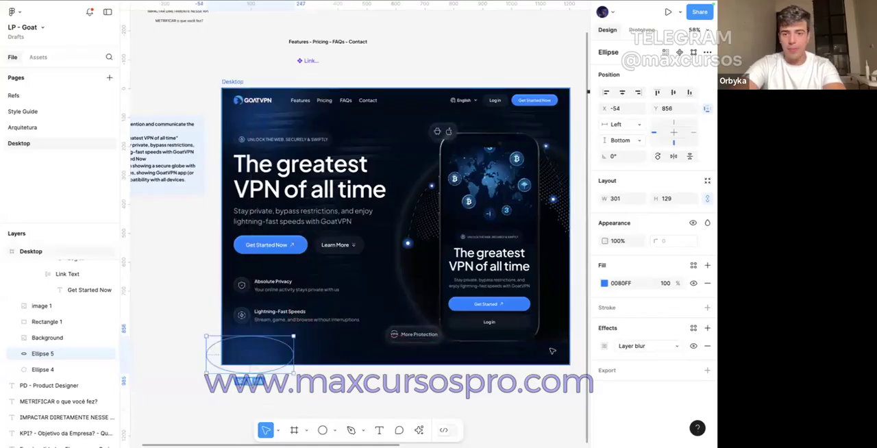
{"action": "left_click", "coordinate": [384, 373]}
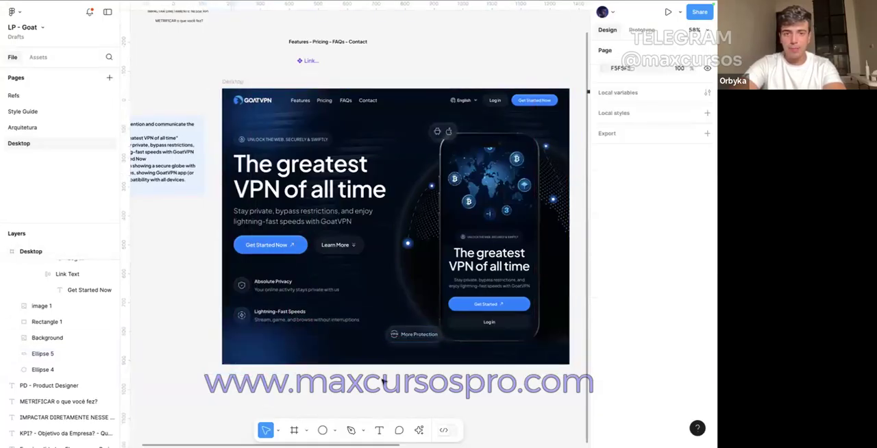
Step: Compare the original GoatVPN website screenshot beside the frame with the redesigned hero section
{"action": "scroll", "coordinate": [427, 341], "scroll_direction": "right", "scroll_amount": 3}
{"action": "left_click", "coordinate": [487, 172]}
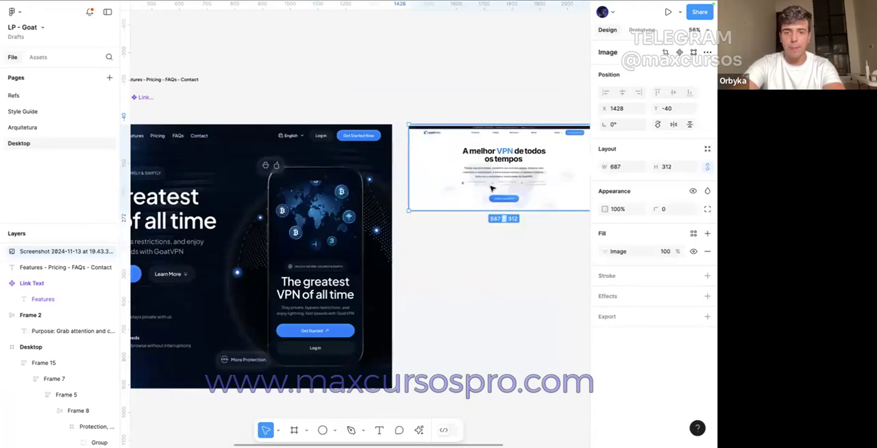
{"action": "scroll", "coordinate": [541, 130], "scroll_direction": "up", "scroll_amount": 5}
{"action": "scroll", "coordinate": [541, 130], "scroll_direction": "down", "scroll_amount": 2}
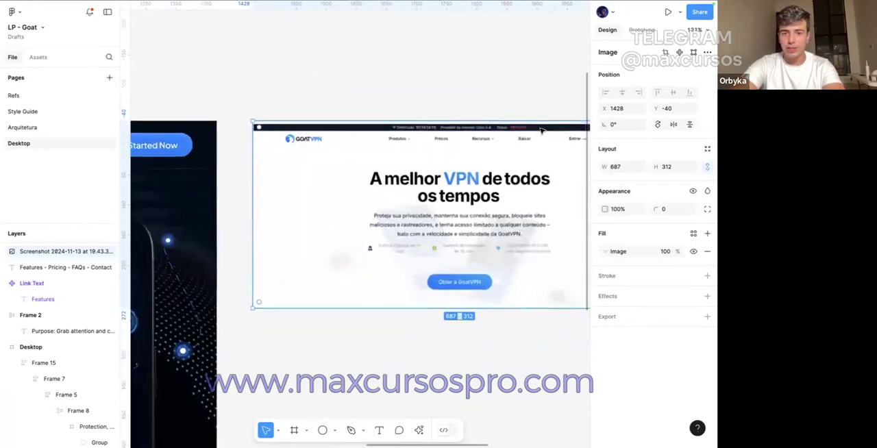
{"action": "scroll", "coordinate": [541, 130], "scroll_direction": "left", "scroll_amount": 6}
{"action": "scroll", "coordinate": [541, 130], "scroll_direction": "down", "scroll_amount": 2}
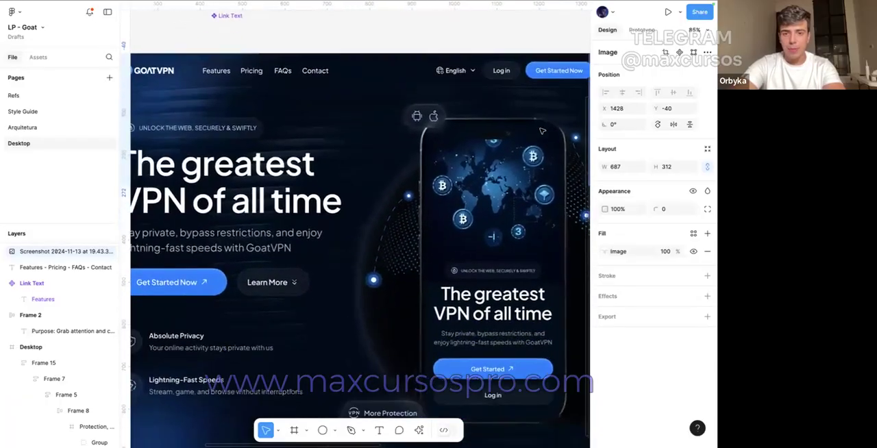
{"action": "scroll", "coordinate": [541, 130], "scroll_direction": "down", "scroll_amount": 2}
{"action": "scroll", "coordinate": [541, 130], "scroll_direction": "left", "scroll_amount": 1}
{"action": "scroll", "coordinate": [420, 224], "scroll_direction": "down", "scroll_amount": 3}
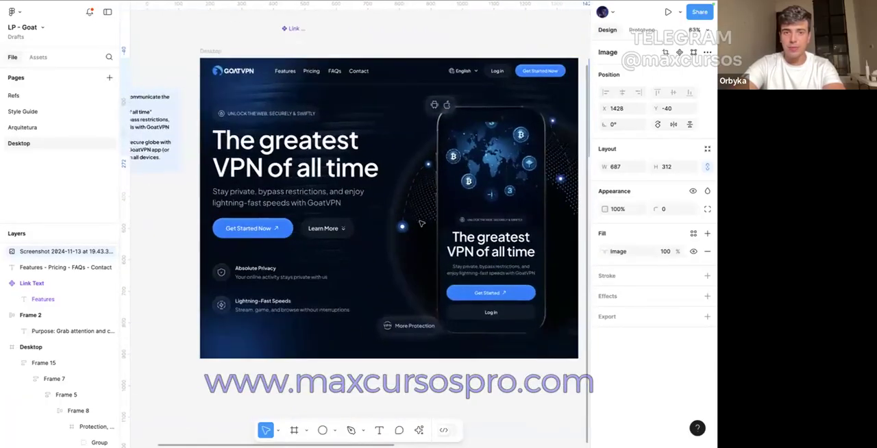
{"action": "scroll", "coordinate": [421, 223], "scroll_direction": "right", "scroll_amount": 1}
Step: Select the Desktop frame and open its prototype preview
{"action": "left_click", "coordinate": [224, 350]}
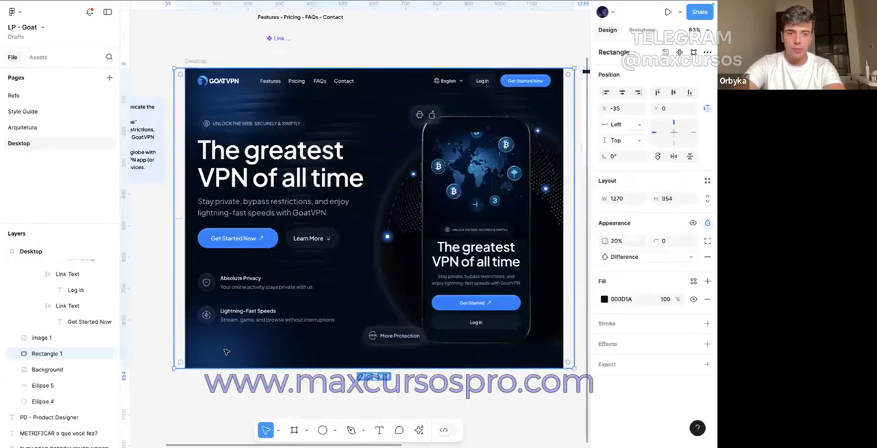
{"action": "left_click", "coordinate": [235, 383]}
{"action": "left_click", "coordinate": [192, 60]}
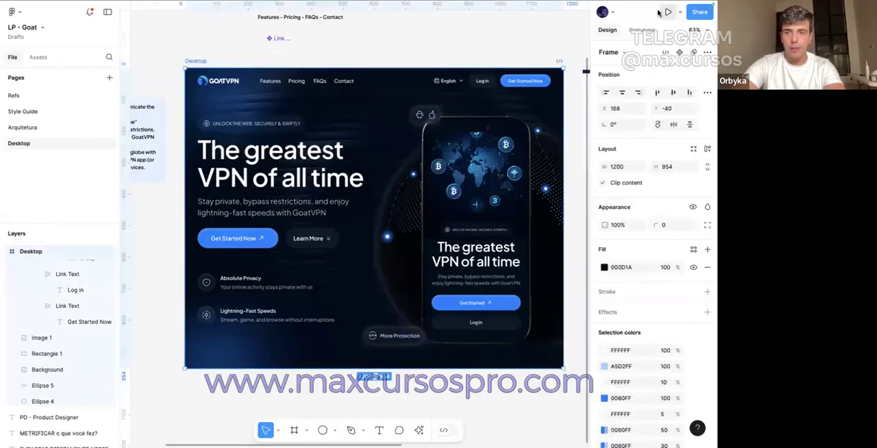
{"action": "left_click", "coordinate": [667, 12]}
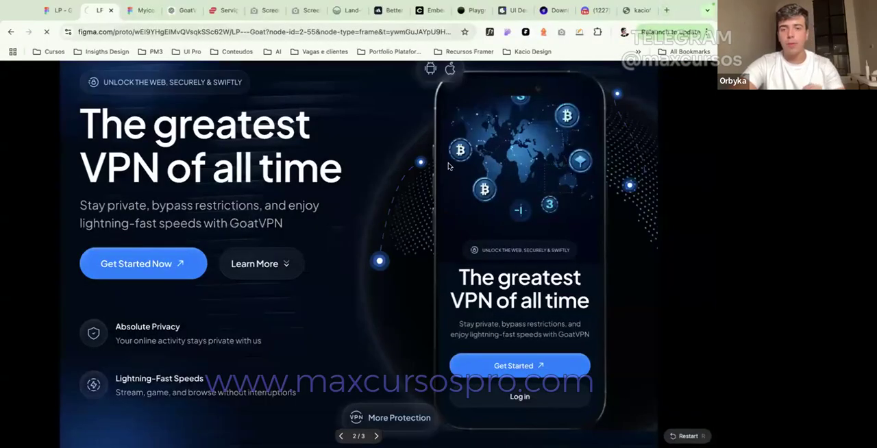